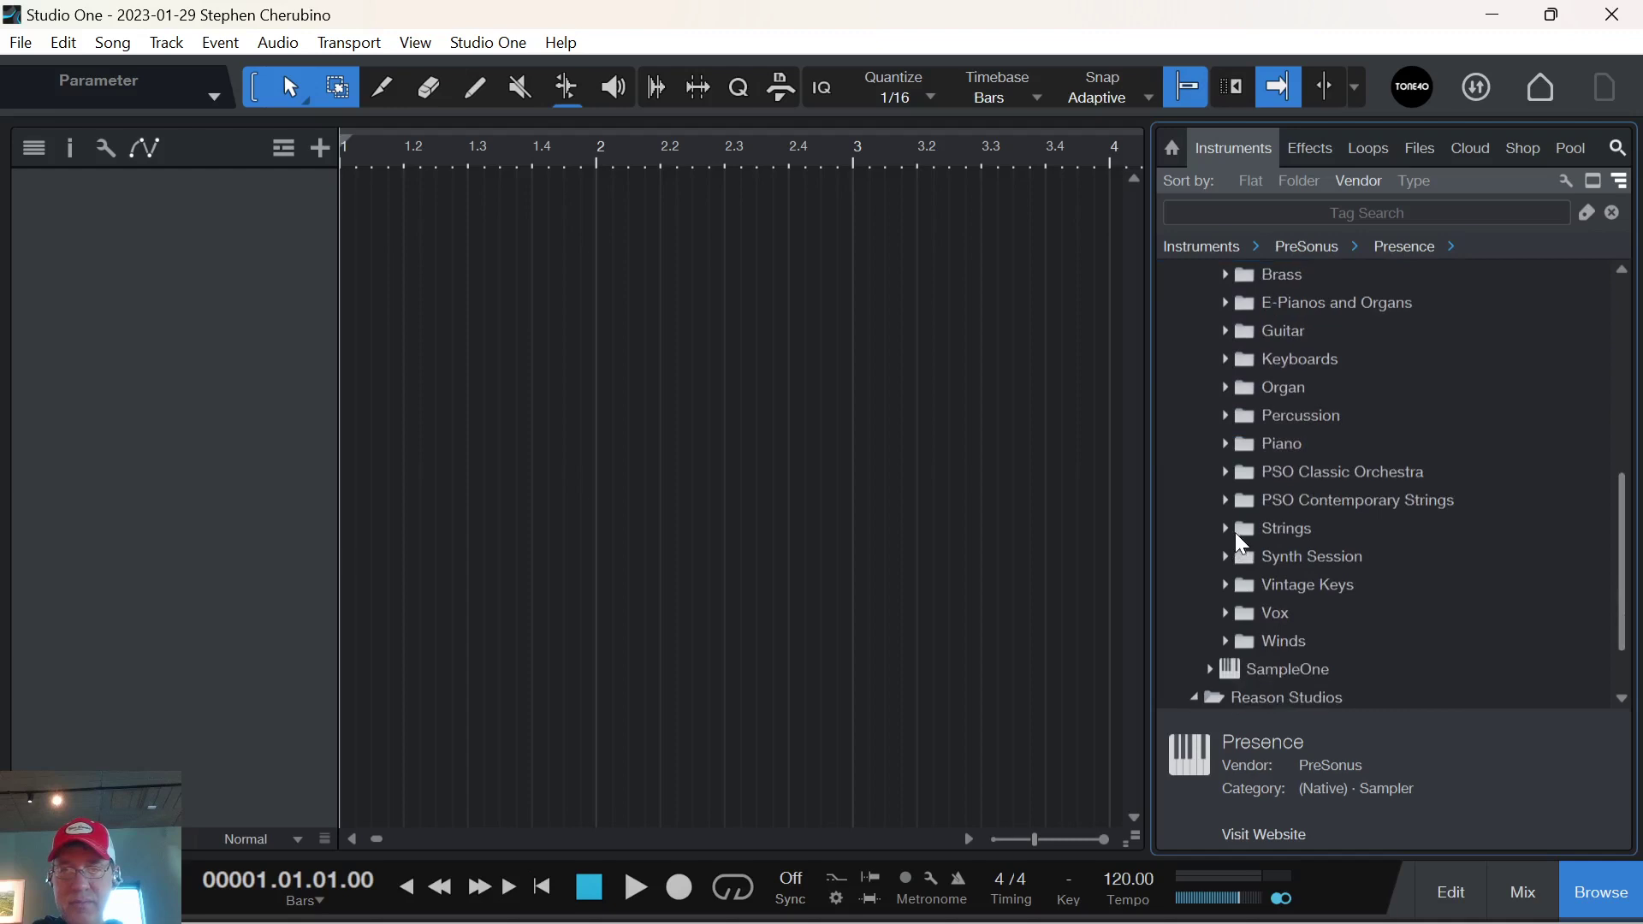
# Load the Presence preset Violin Pizzicato from the Strings > Violins folder onto a new instrument track.
pyautogui.click(1227, 531)
pyautogui.scroll(-5, 1248, 539)
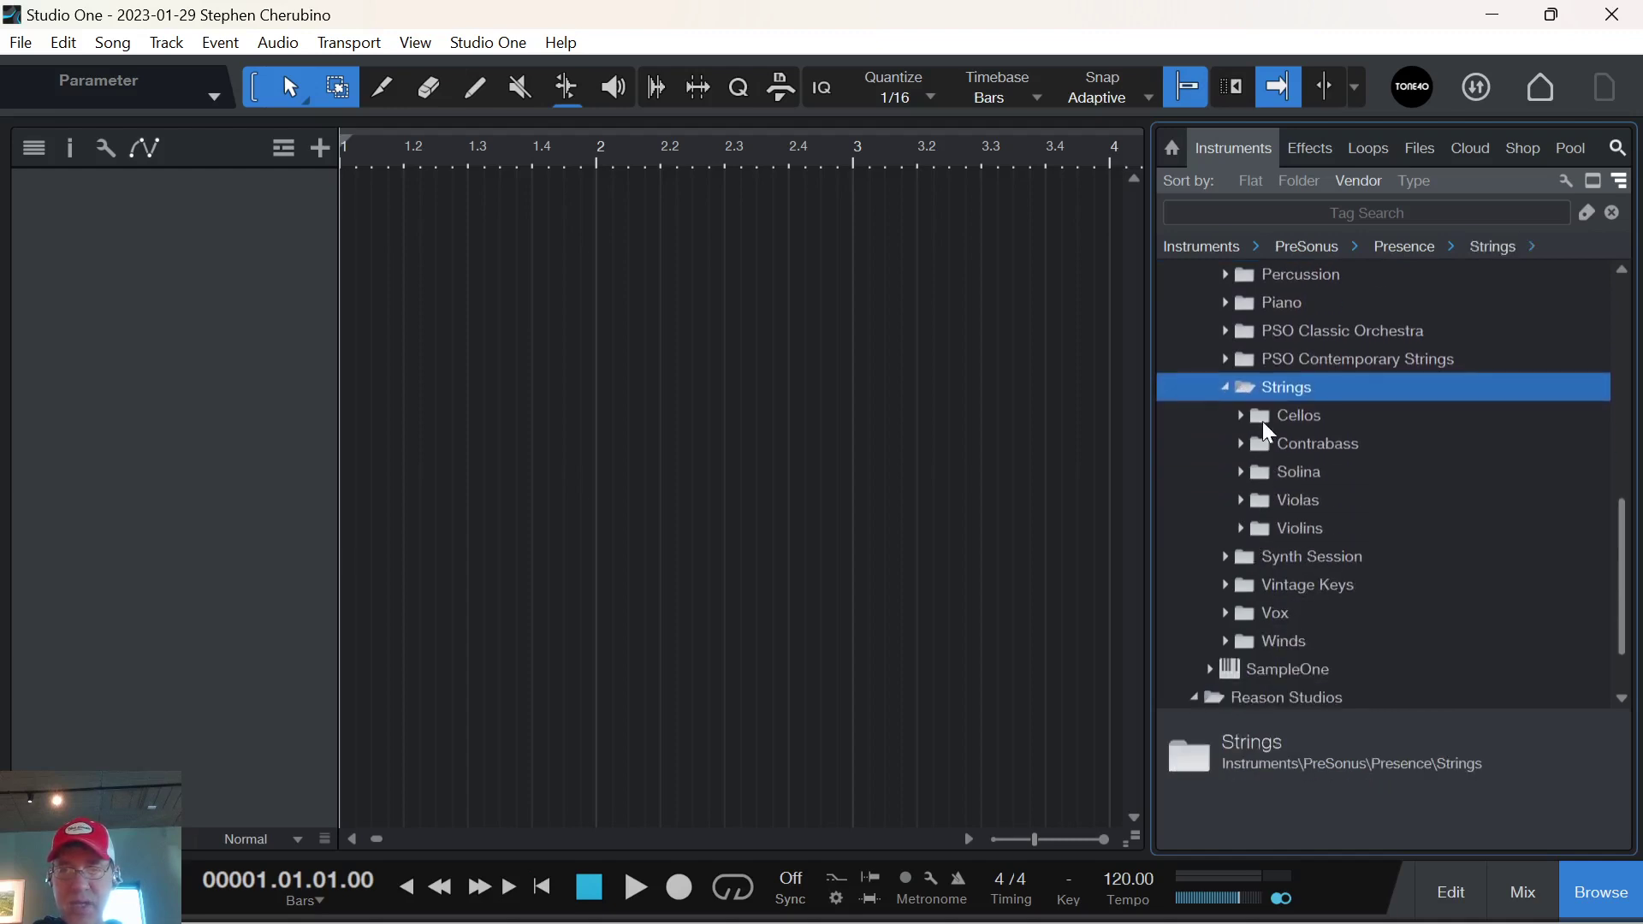
pyautogui.click(1242, 527)
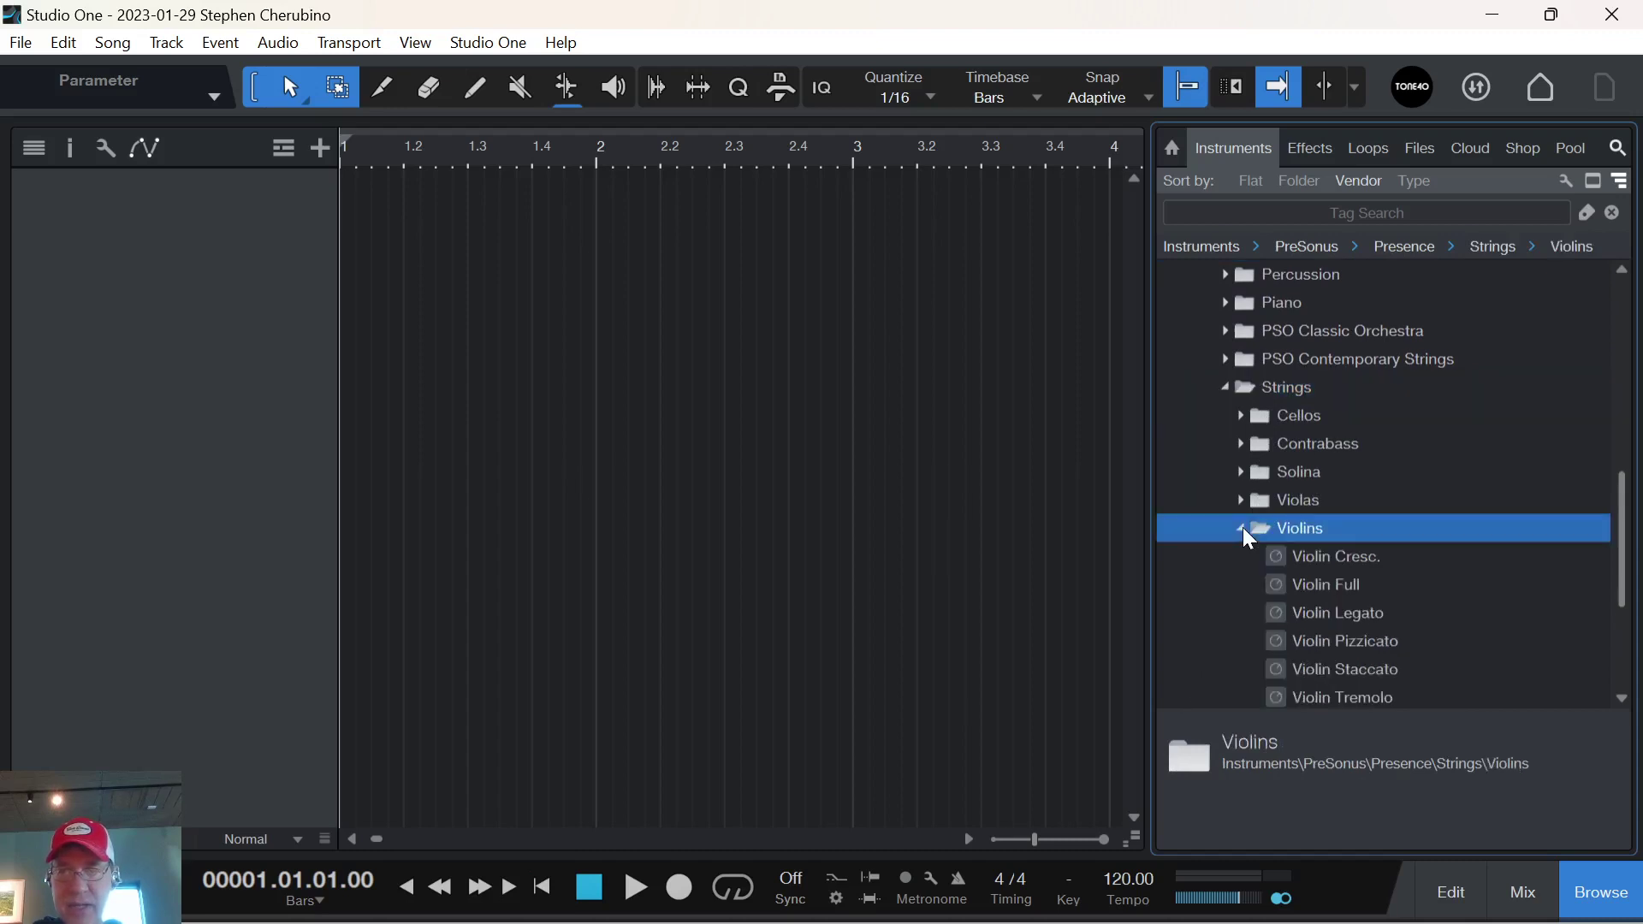
pyautogui.scroll(-6, 1287, 513)
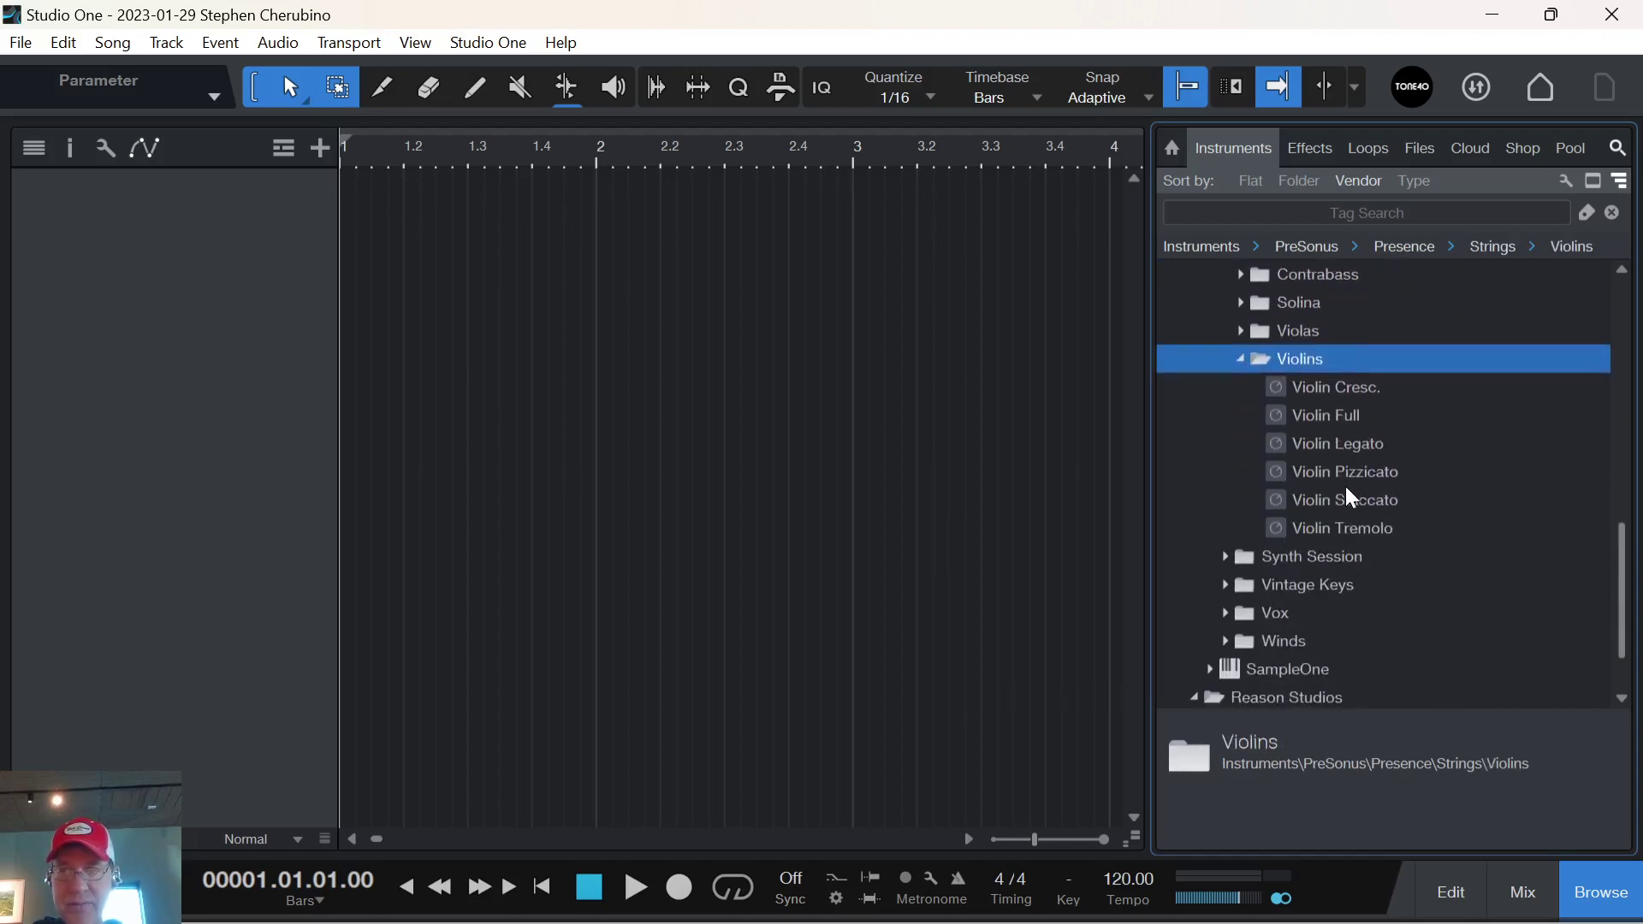
pyautogui.moveTo(1318, 472); pyautogui.dragTo(869, 377)
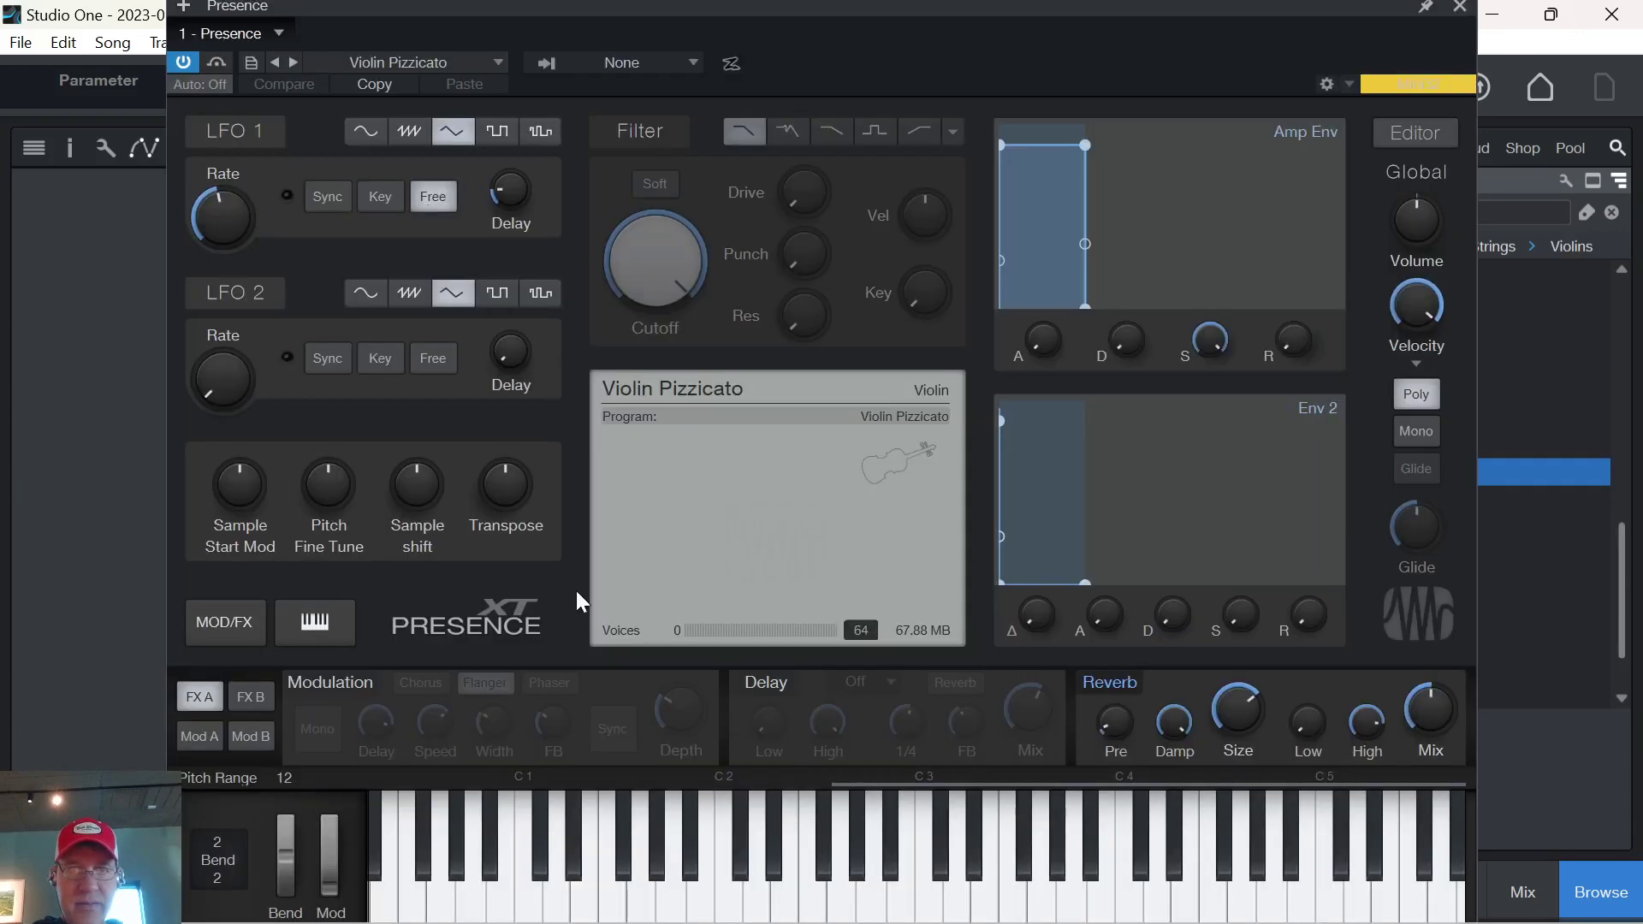
# Audition the Violin Pizzicato sound by playing several notes around C4 on the instrument's virtual keyboard.
pyautogui.moveTo(734, 812)
pyautogui.mouseDown()
pyautogui.moveTo(849, 818)
pyautogui.moveTo(936, 848)
pyautogui.moveTo(1097, 841)
pyautogui.mouseUp()
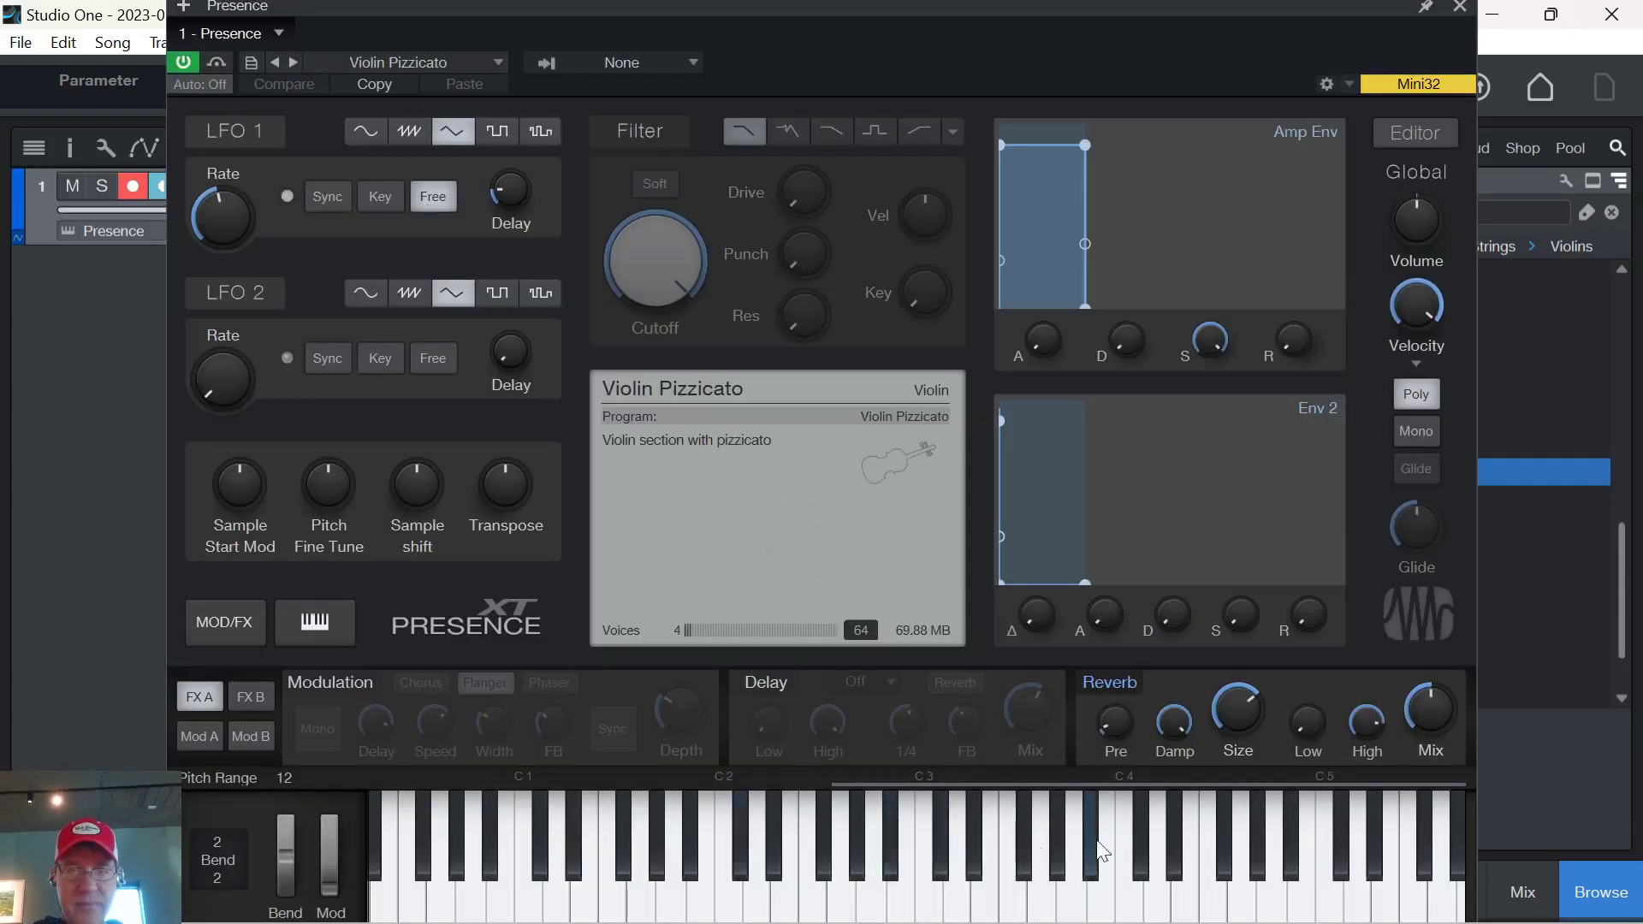
pyautogui.click(1136, 856)
pyautogui.click(1155, 859)
pyautogui.click(1170, 858)
pyautogui.click(1195, 860)
pyautogui.click(1097, 890)
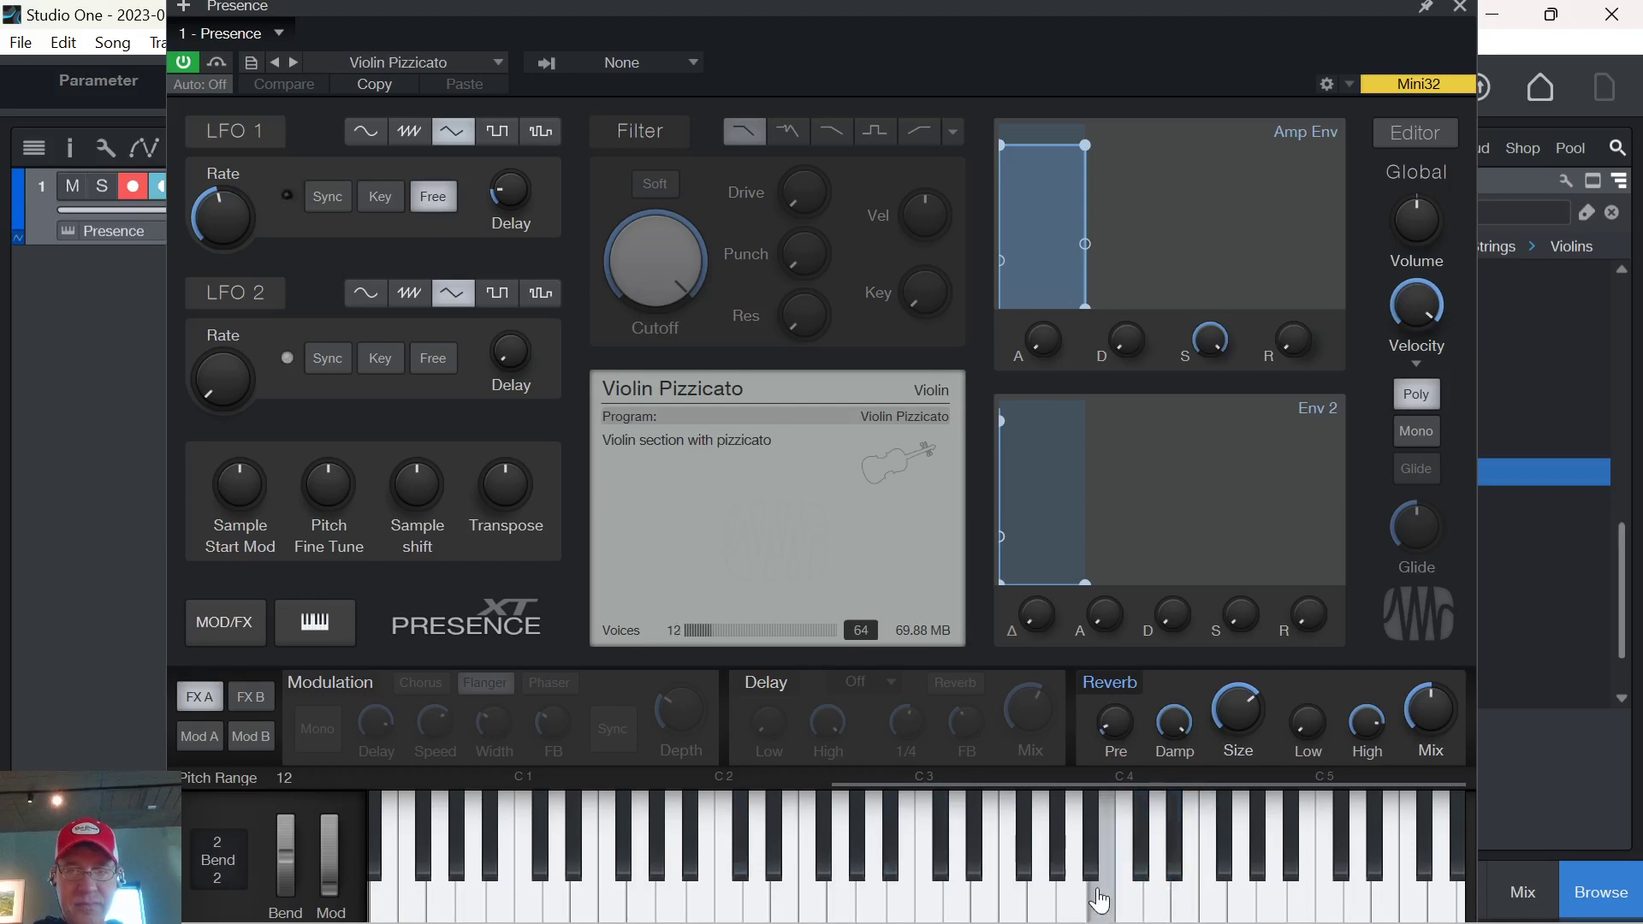
pyautogui.moveTo(1100, 900)
pyautogui.mouseDown()
pyautogui.moveTo(1210, 898)
pyautogui.moveTo(1137, 898)
pyautogui.mouseUp()
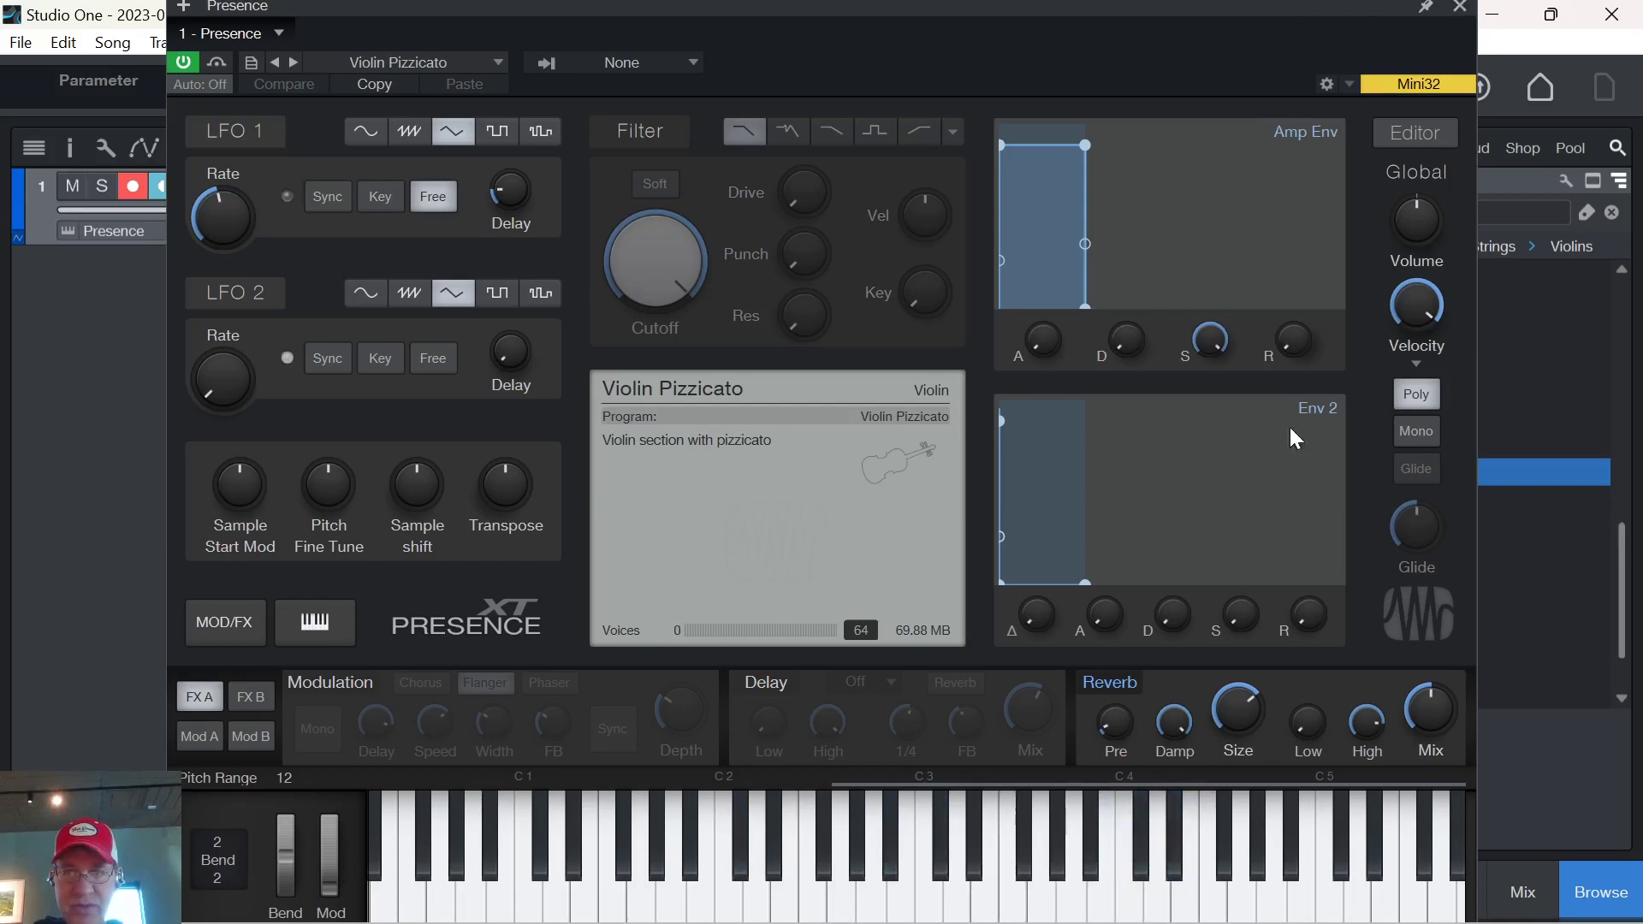
# Raise the Presence instrument's master volume to +3.9 dB, test a few notes, and close the instrument window.
pyautogui.moveTo(1418, 224); pyautogui.dragTo(1419, 199)
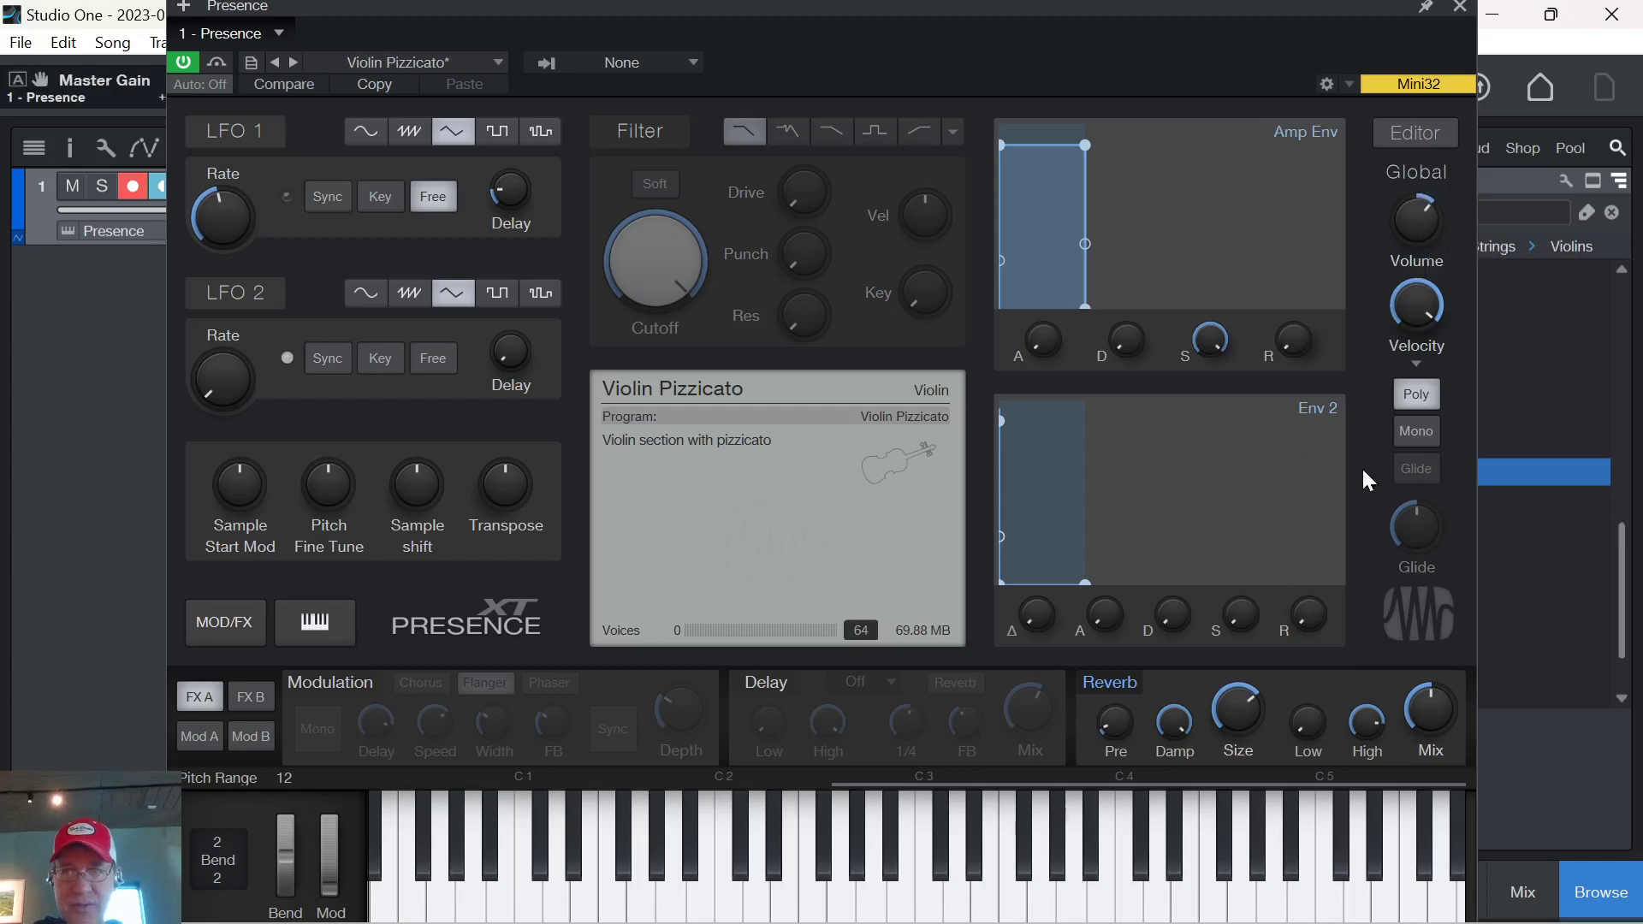
pyautogui.moveTo(1075, 897); pyautogui.dragTo(1275, 881)
pyautogui.click(1460, 6)
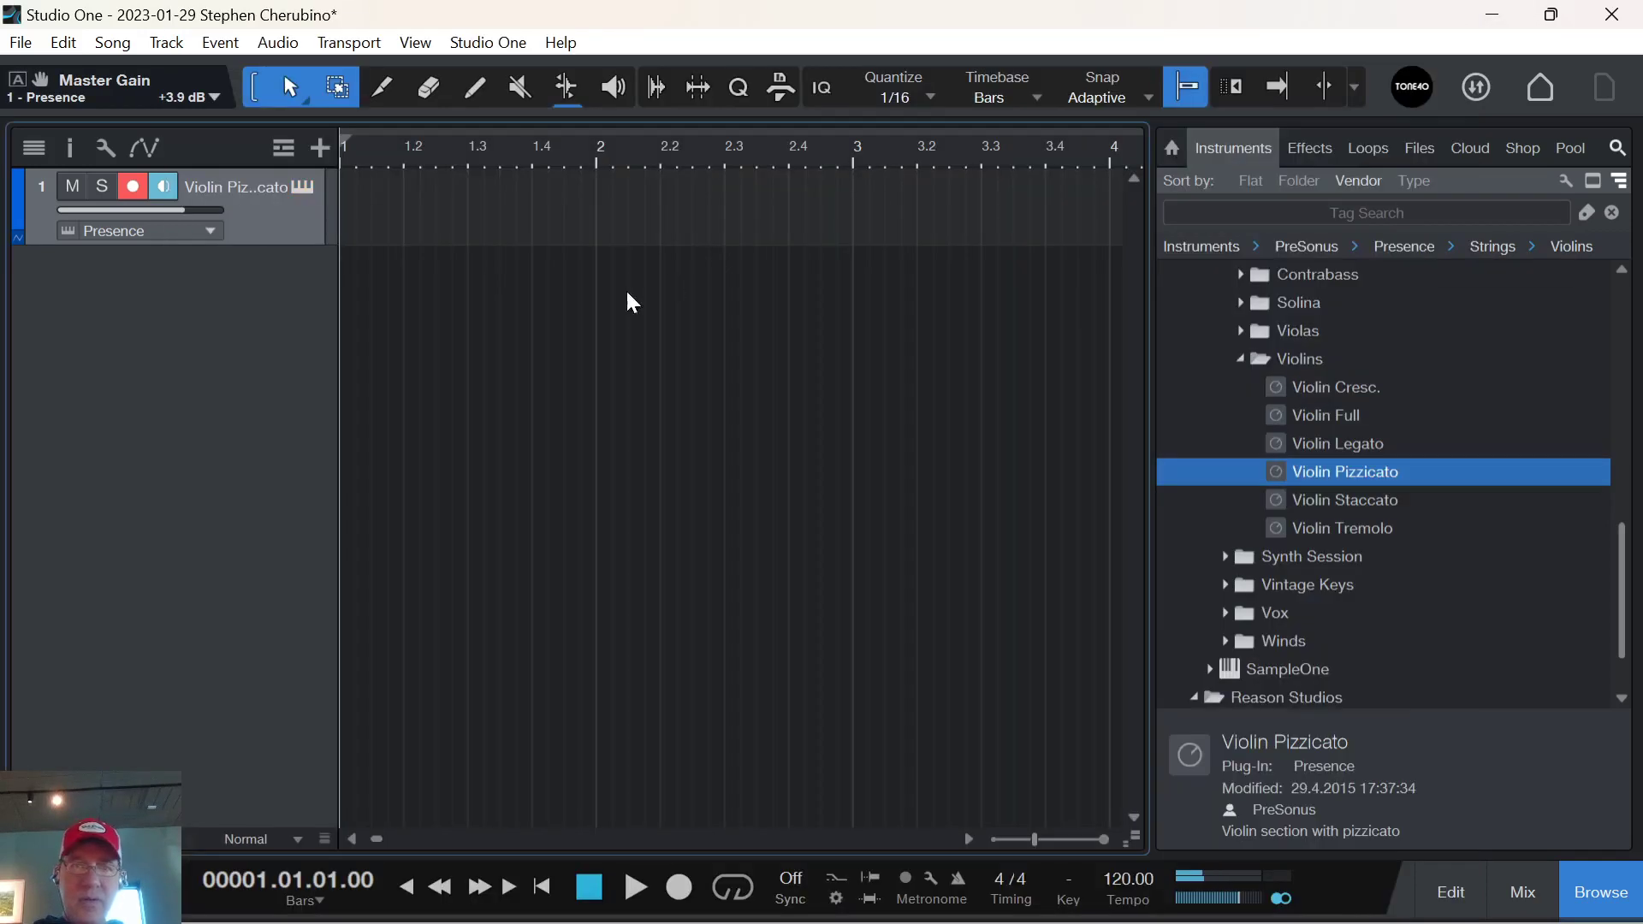
# Create an empty one-bar event at bar 1 on the Violin Pizzicato track and open it in the note editor.
pyautogui.doubleClick(356, 230)
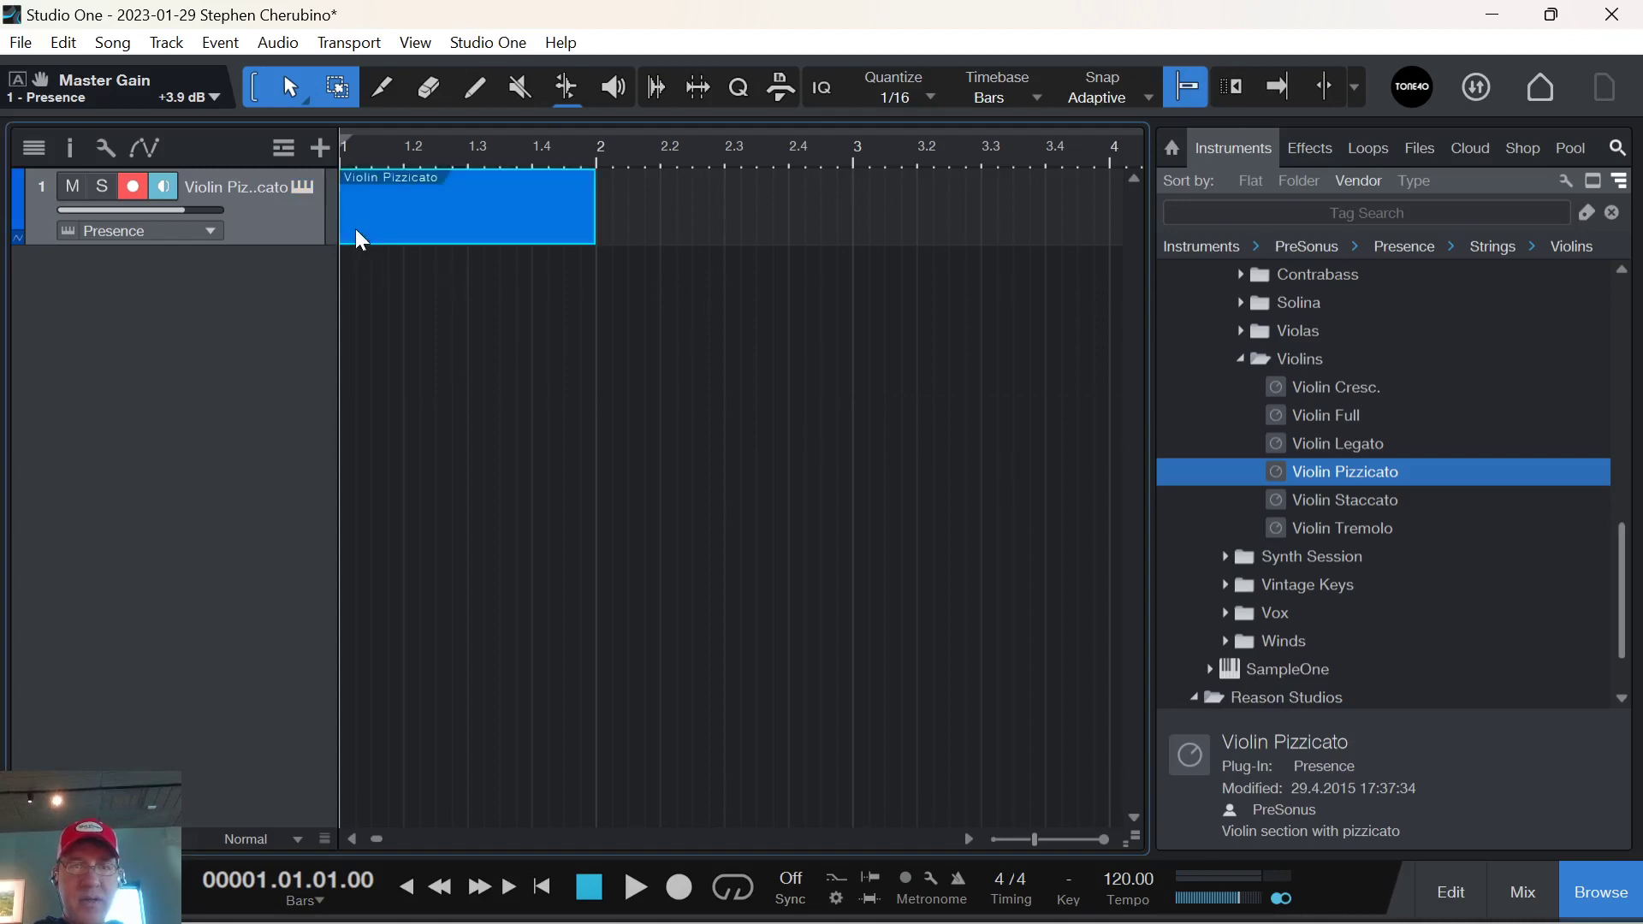
pyautogui.doubleClick(356, 228)
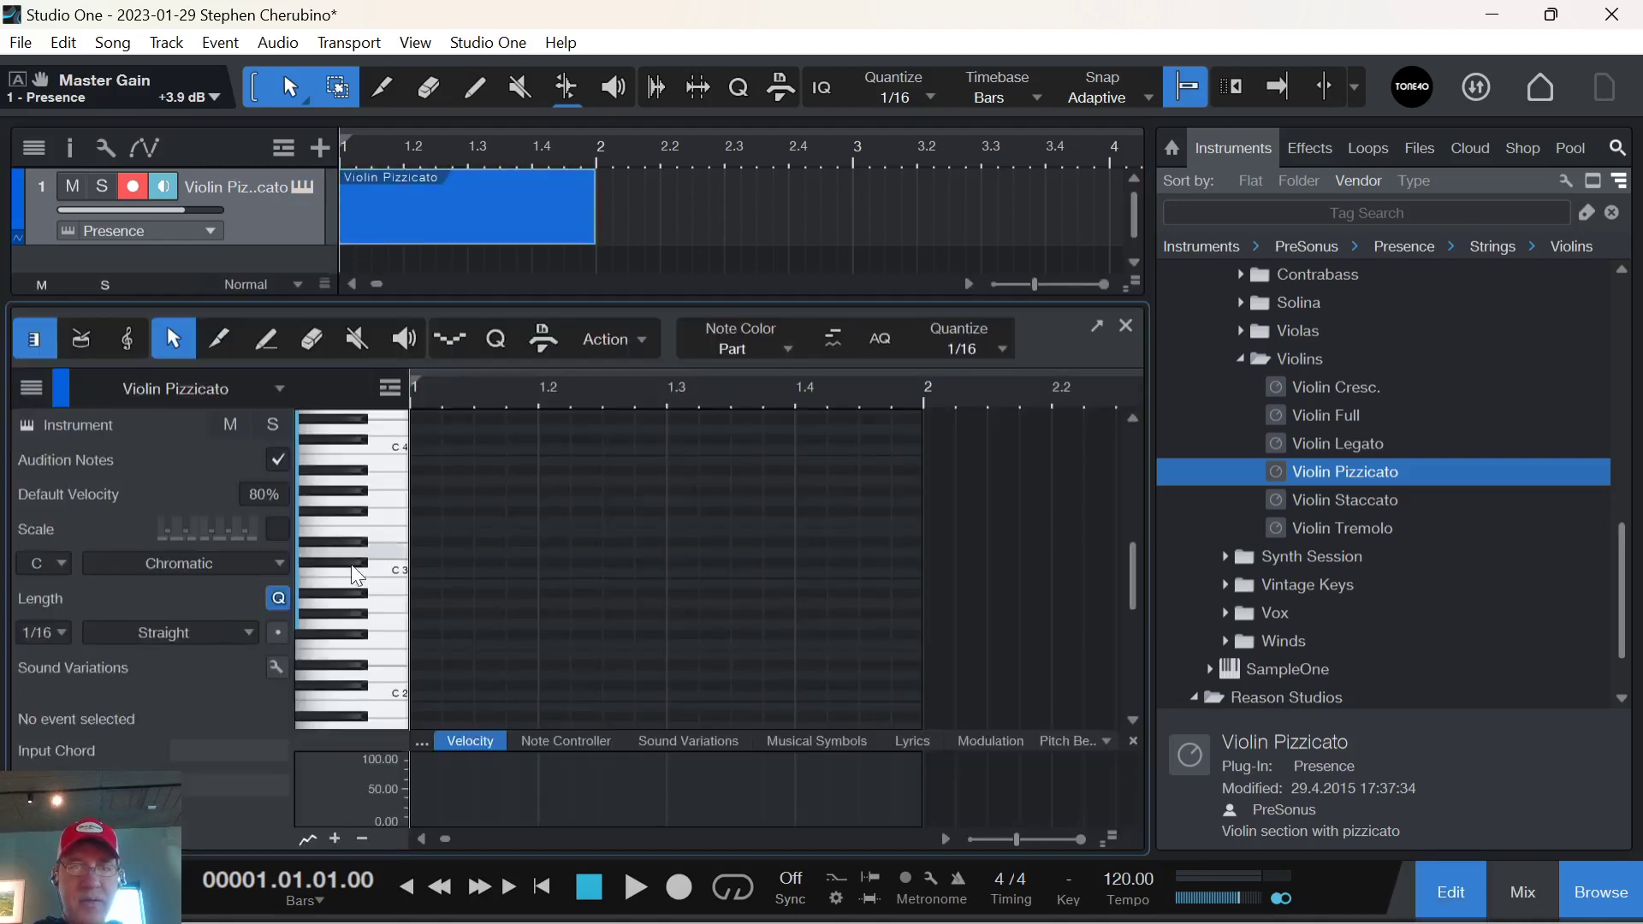
pyautogui.click(392, 484)
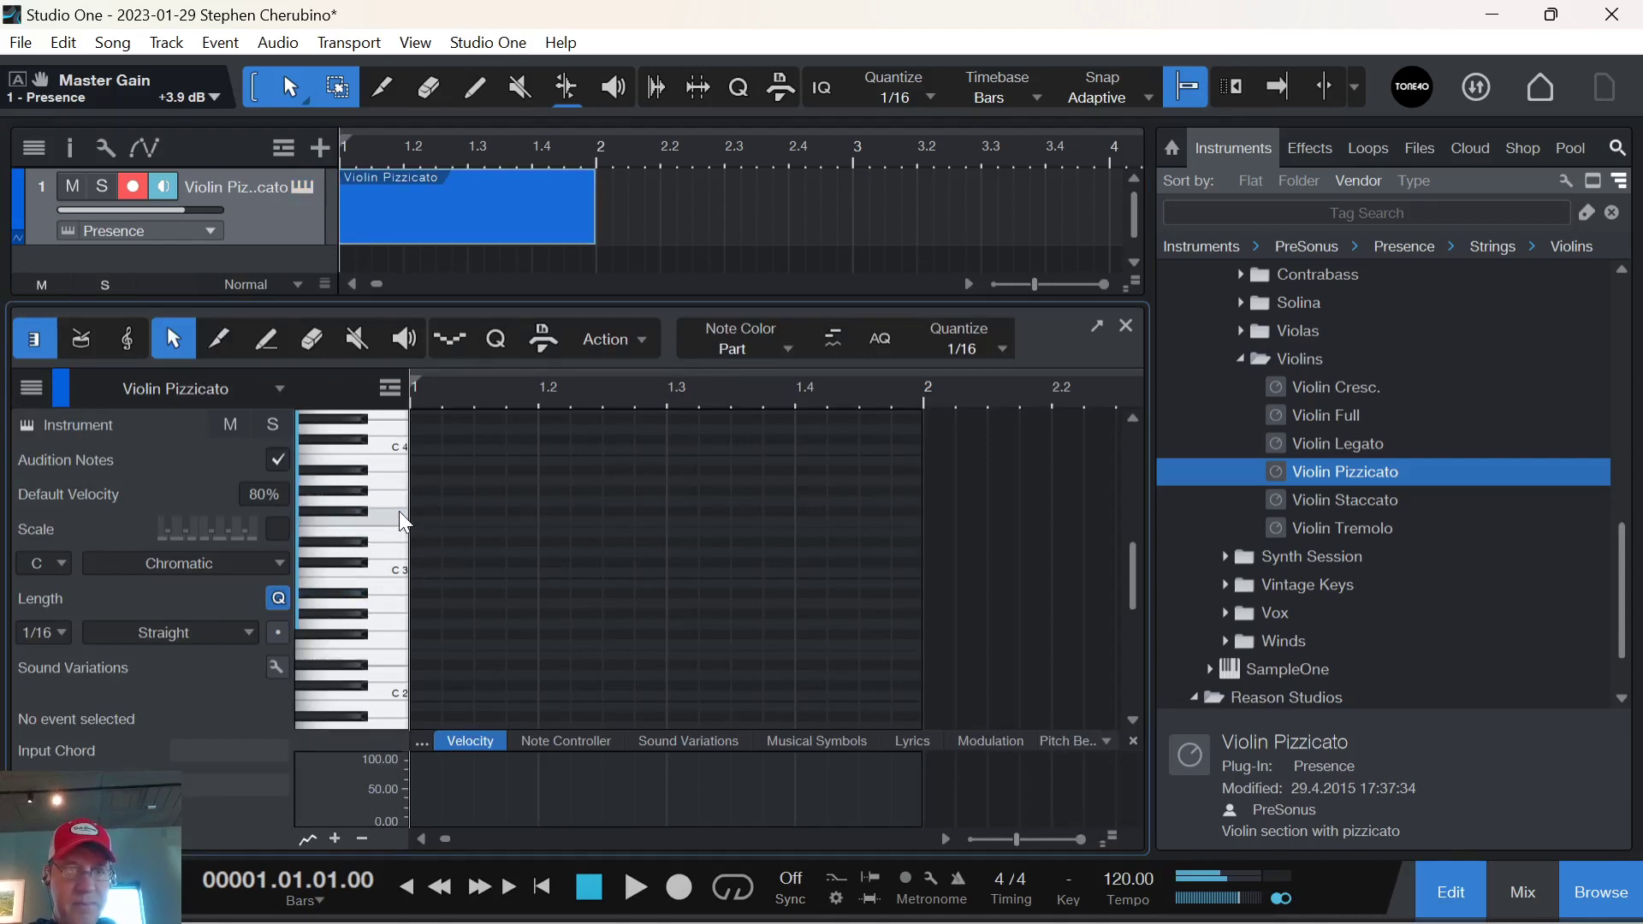
# Add three 1/16 A3 notes in bar 1, at positions 1.1.1, 1.1.4 and 1.2.1.
pyautogui.doubleClick(417, 481)
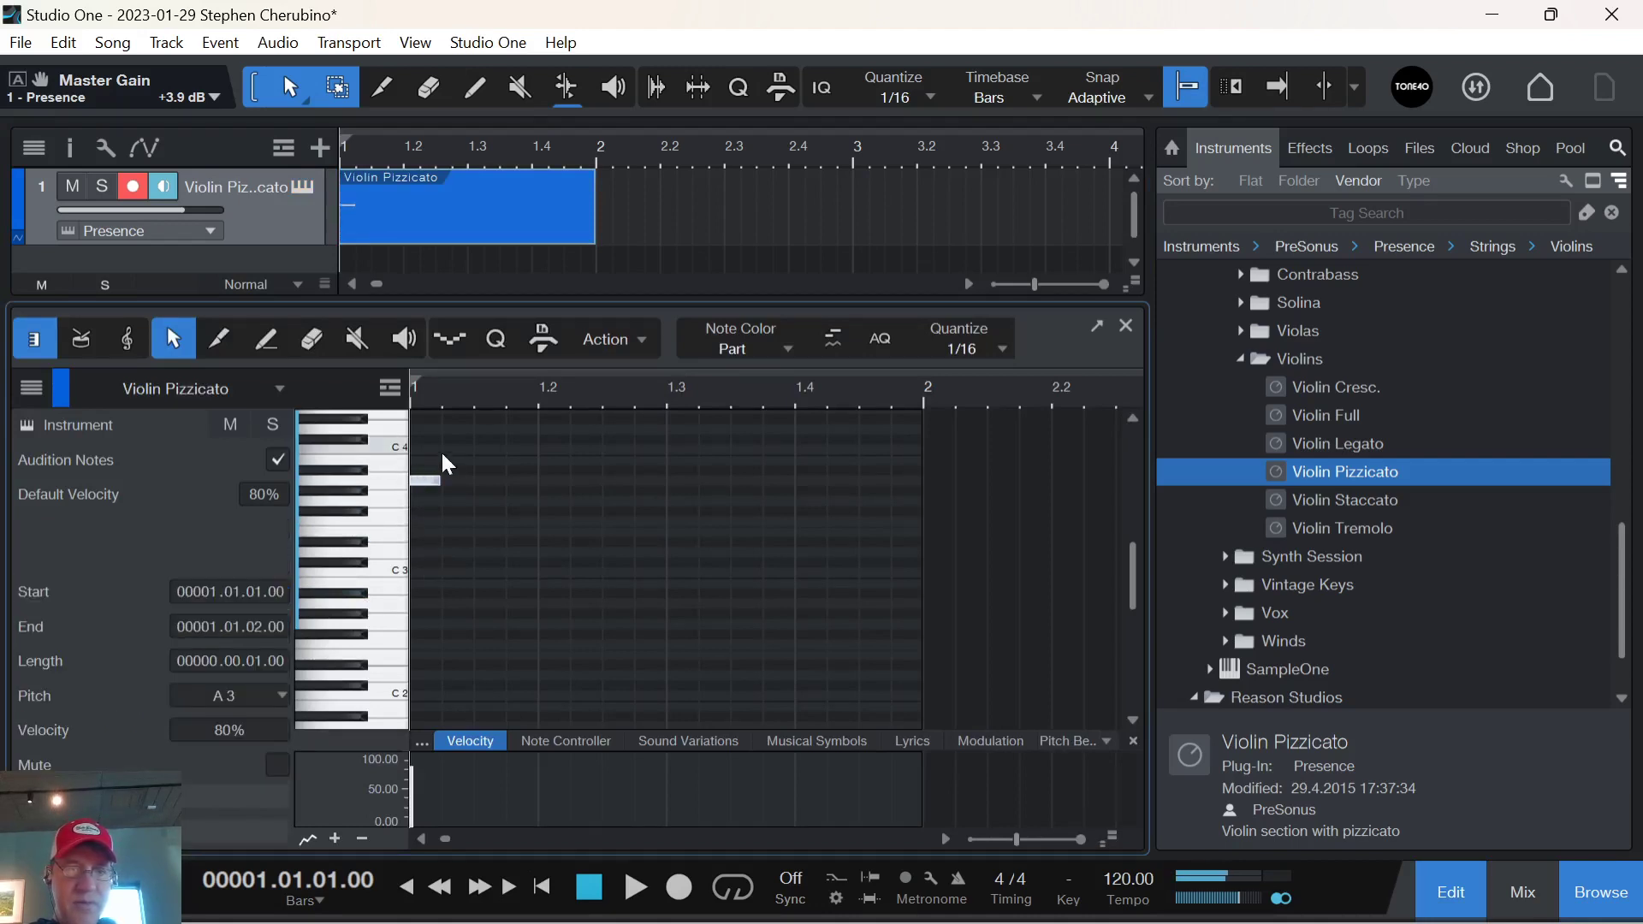
pyautogui.moveTo(474, 392); pyautogui.dragTo(536, 391)
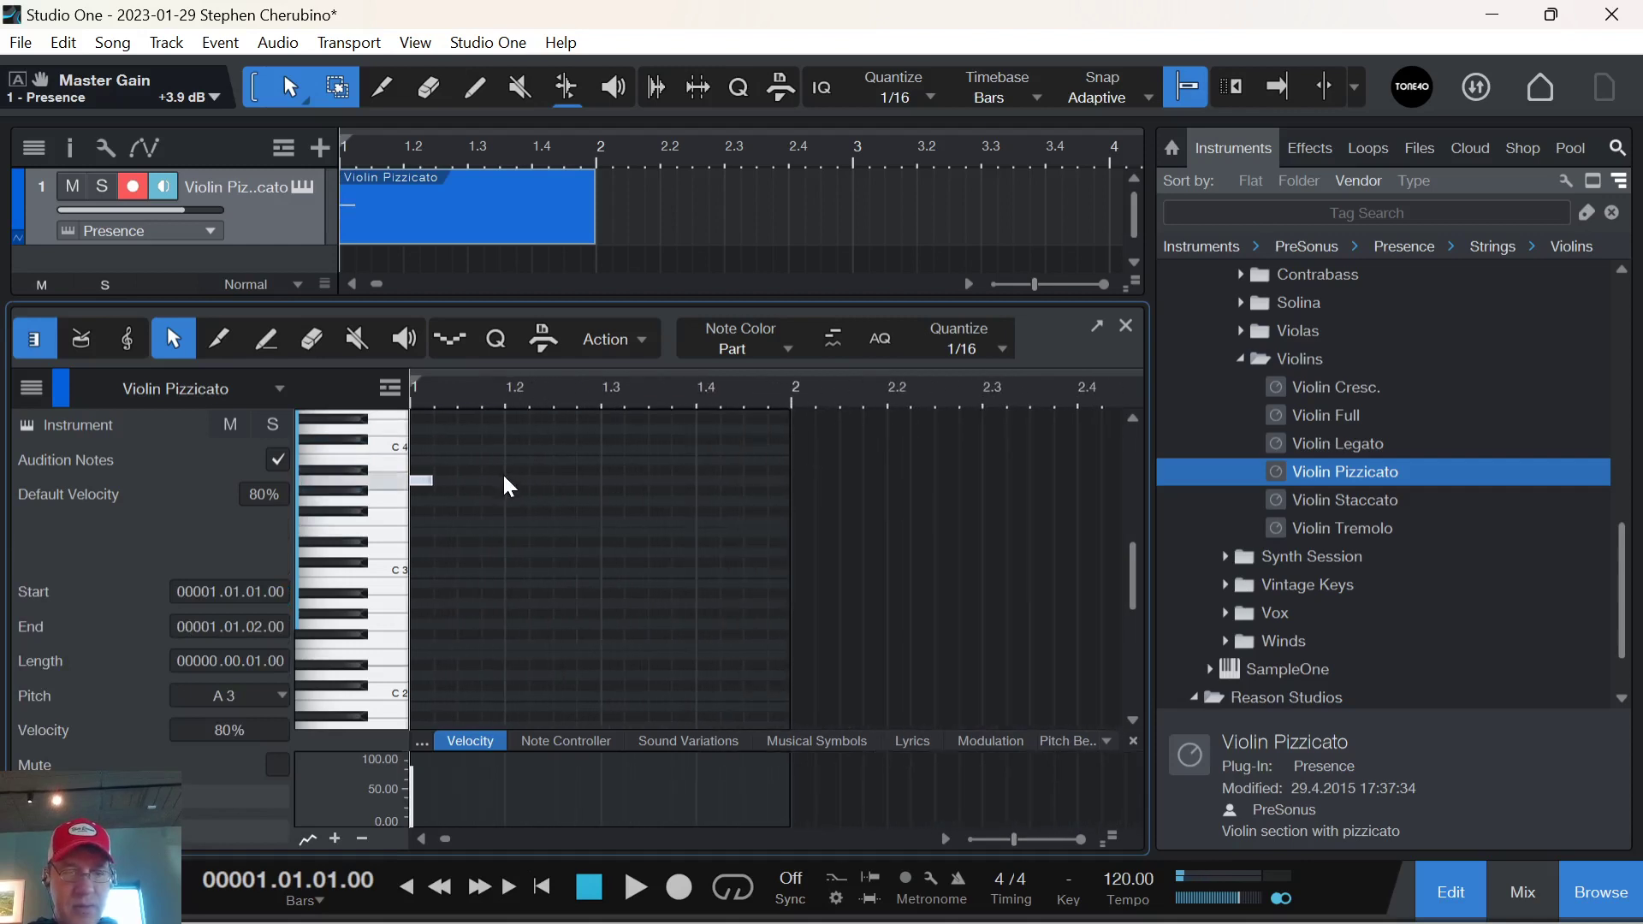
pyautogui.scroll(2, 498, 473)
pyautogui.scroll(1, 498, 478)
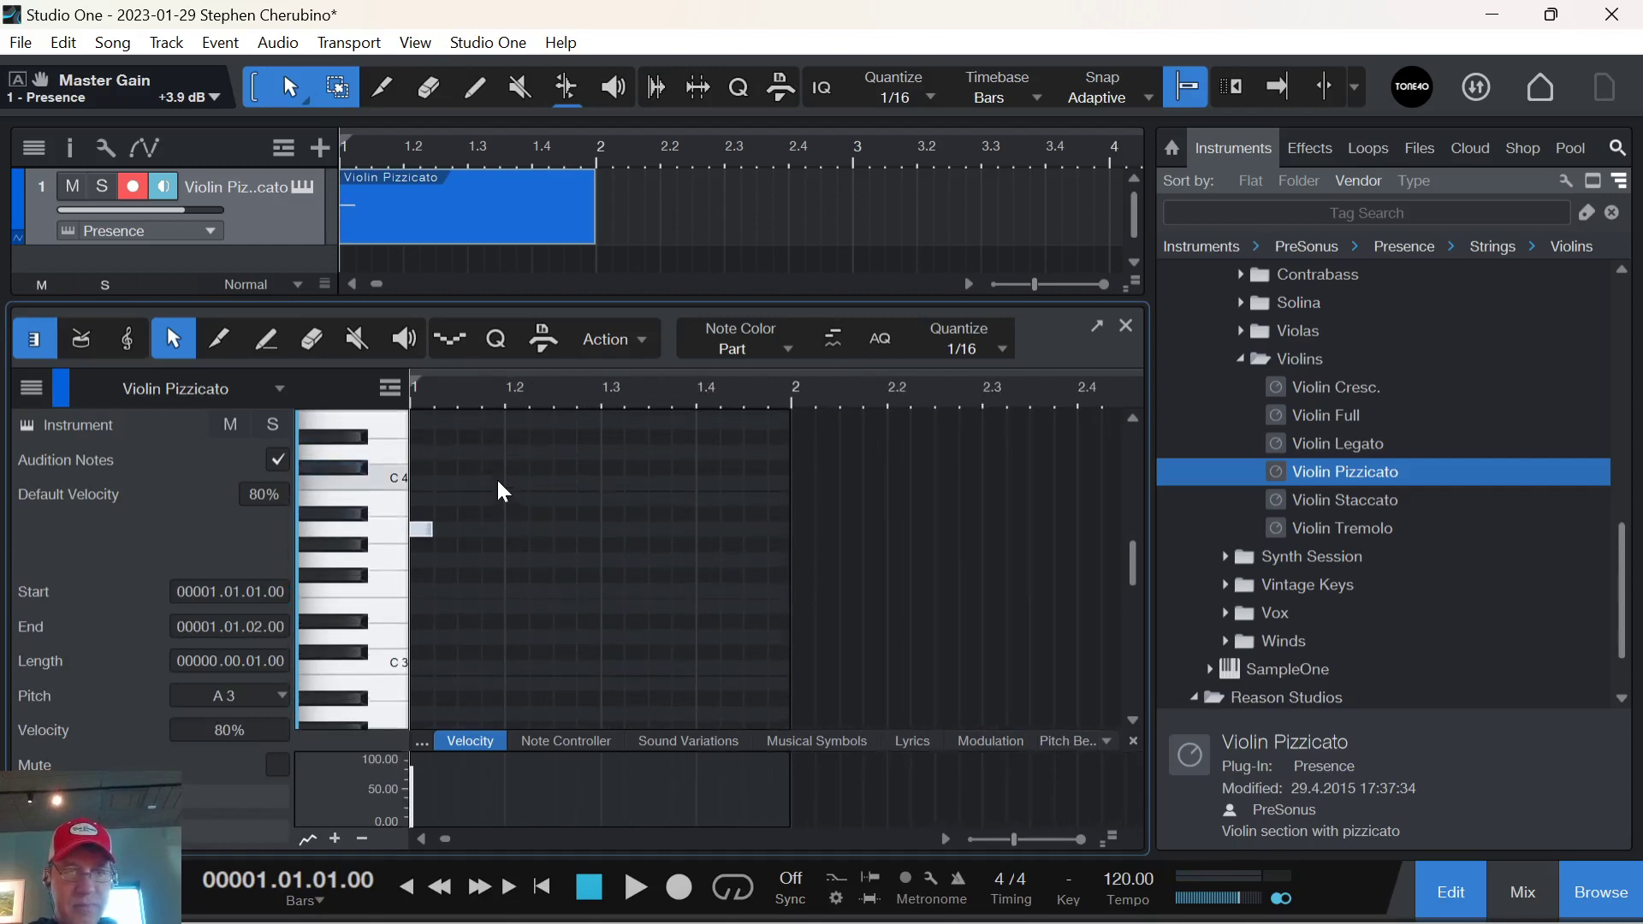
pyautogui.doubleClick(484, 529)
pyautogui.doubleClick(522, 531)
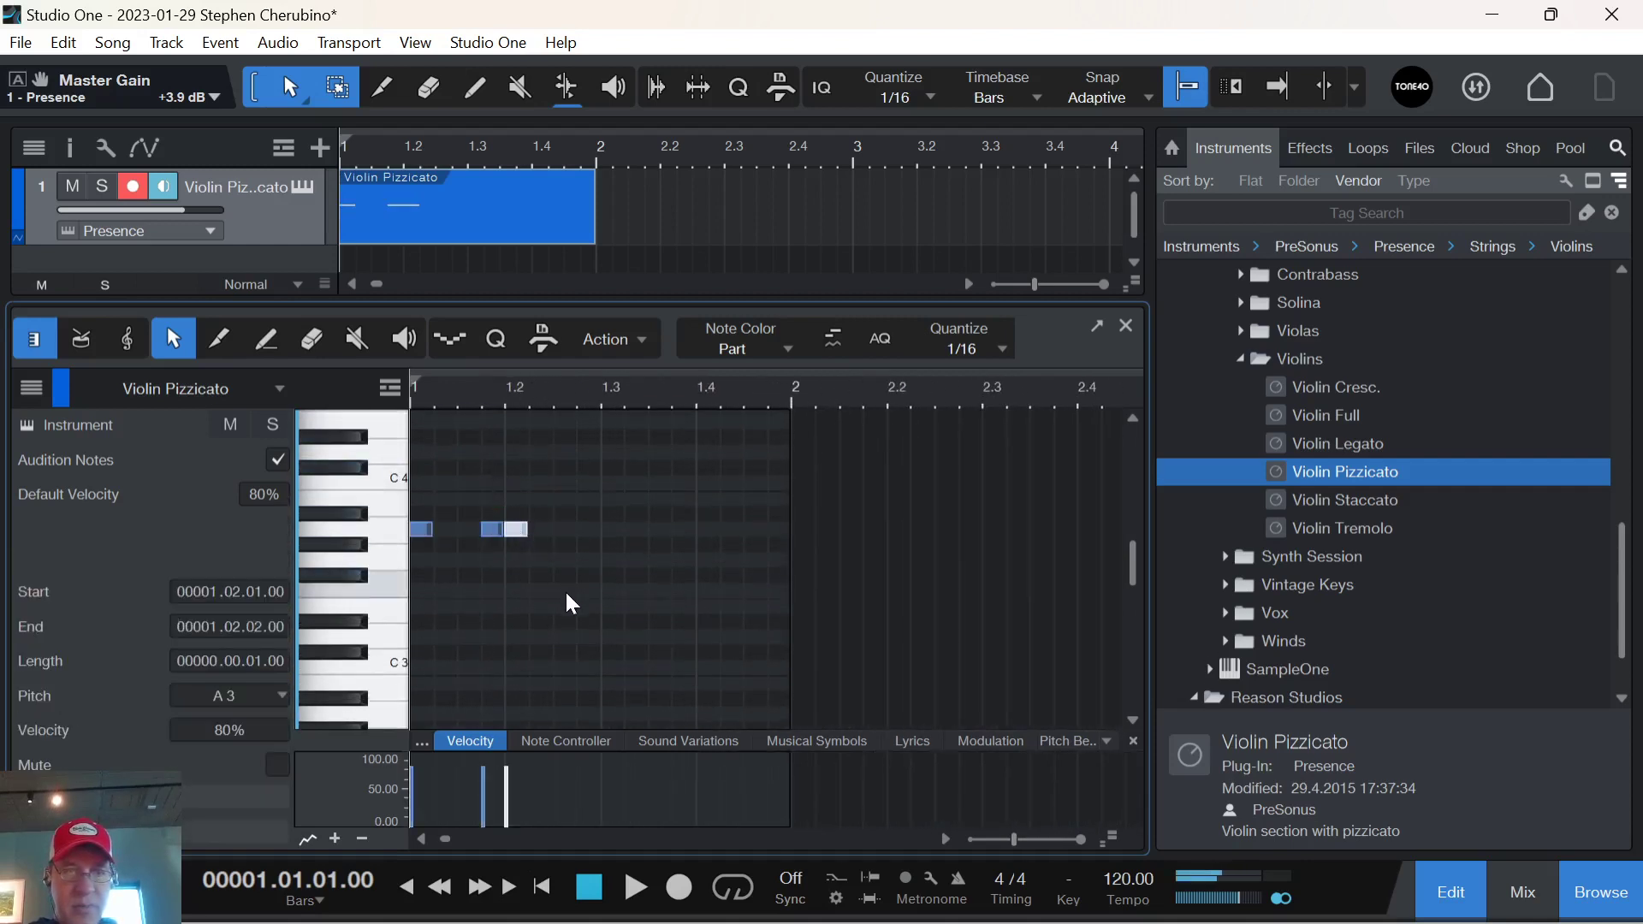
# Add 1/16 note pairs to bar 1: F3 at 1.2.3 and 1.2.4, and G3 at 1.3.3, 1.3.4, 1.4.3 and 1.4.4.
pyautogui.doubleClick(567, 591)
pyautogui.doubleClick(589, 591)
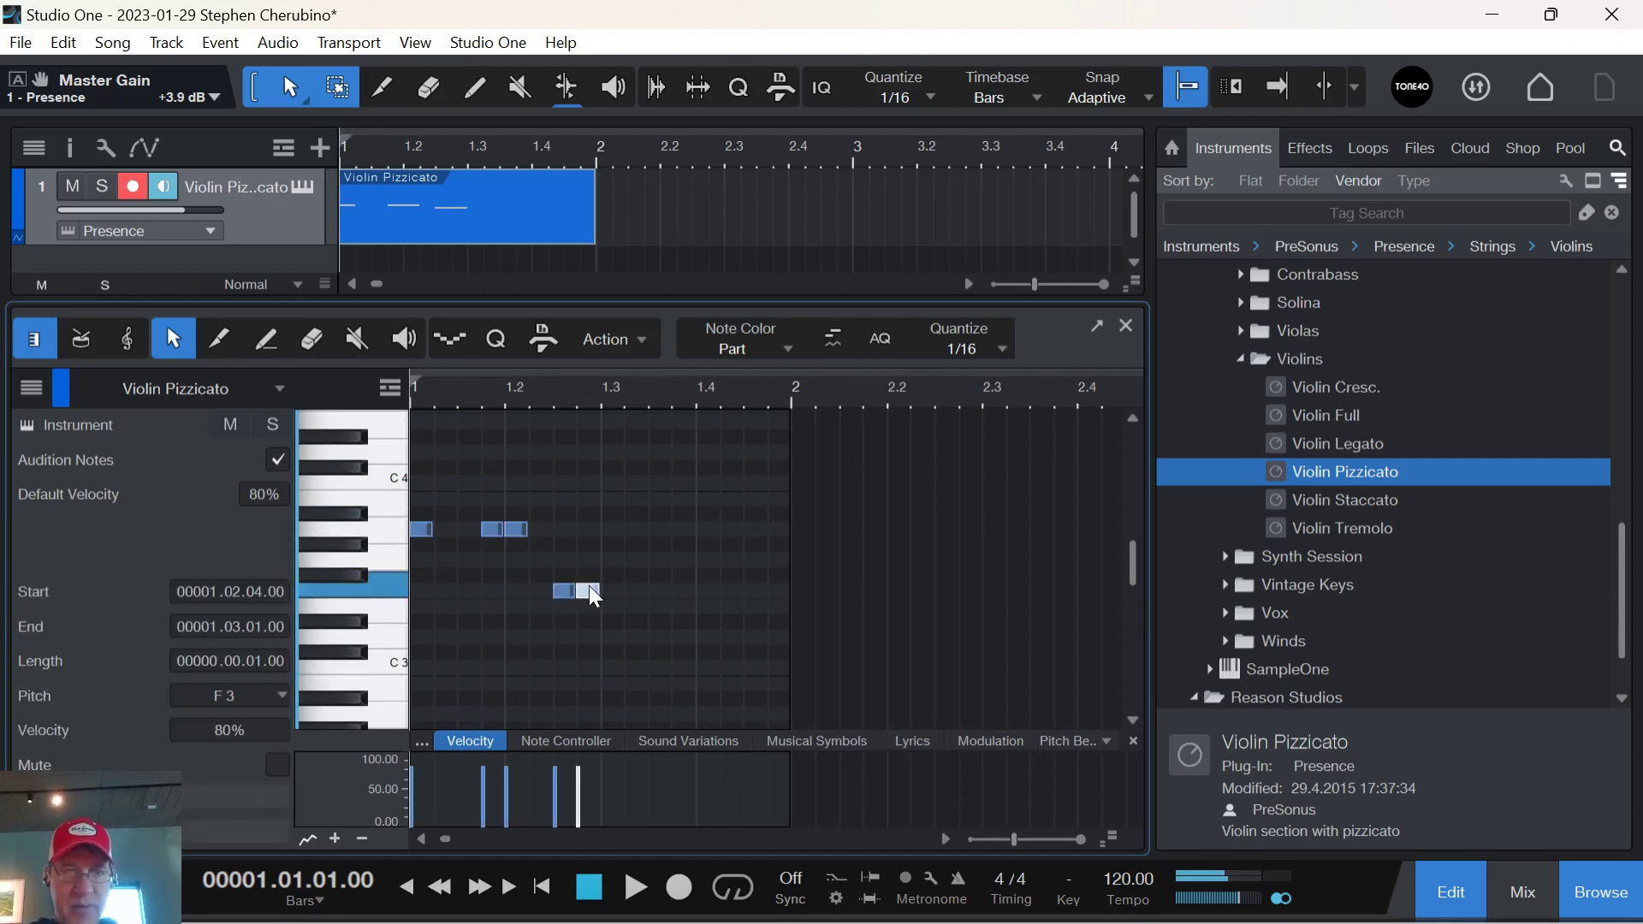
pyautogui.doubleClick(657, 560)
pyautogui.doubleClick(682, 560)
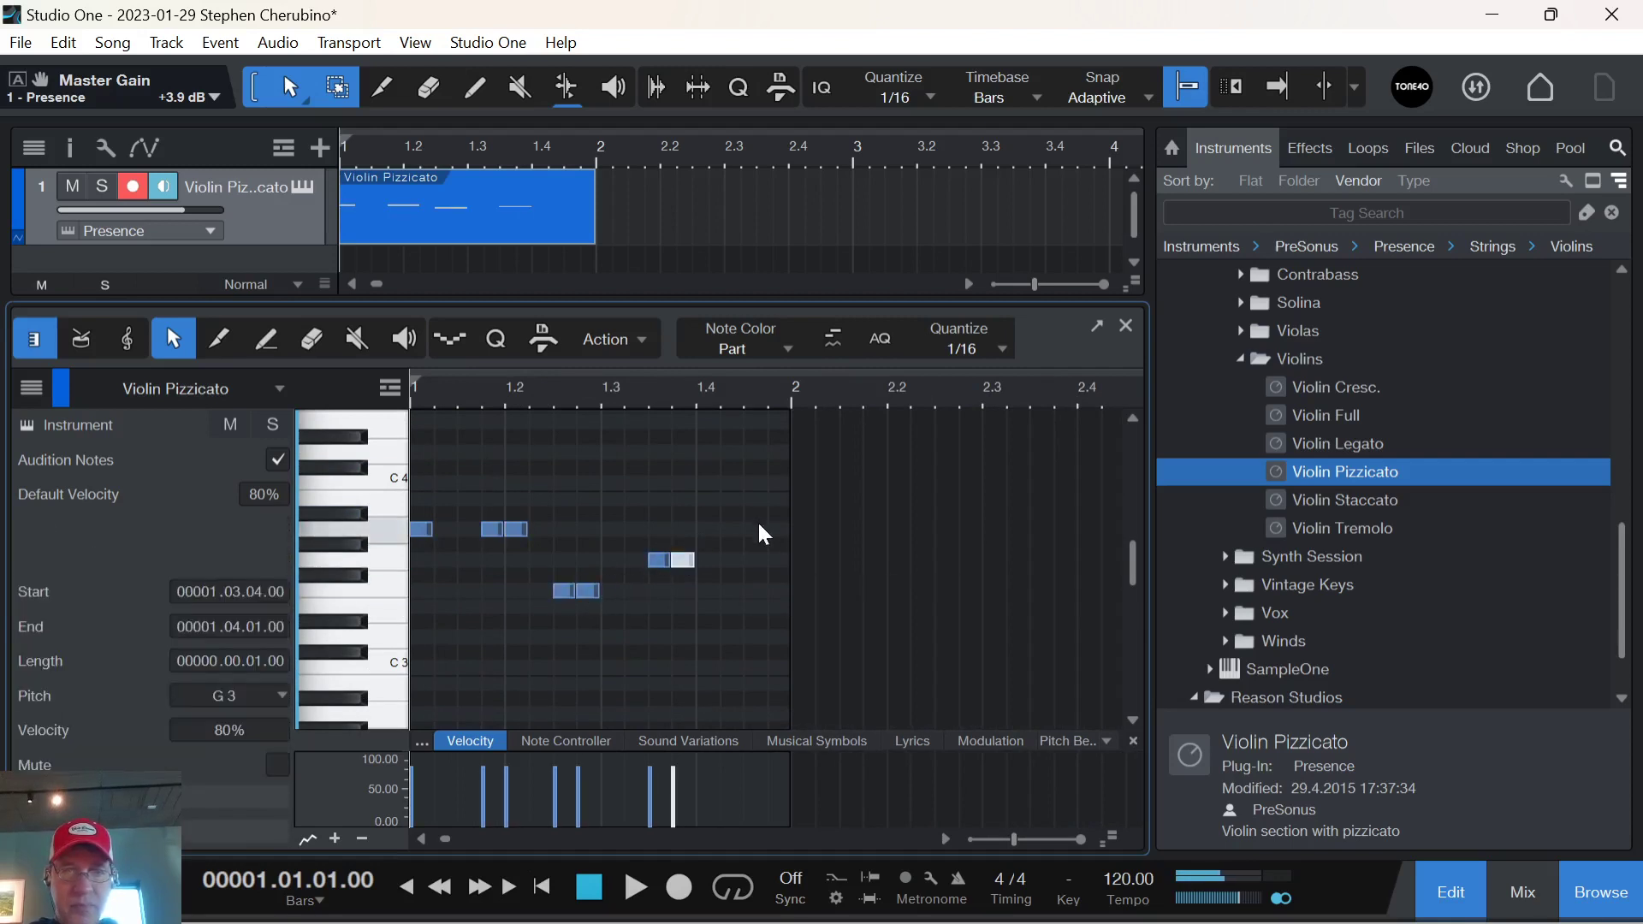
pyautogui.click(763, 560)
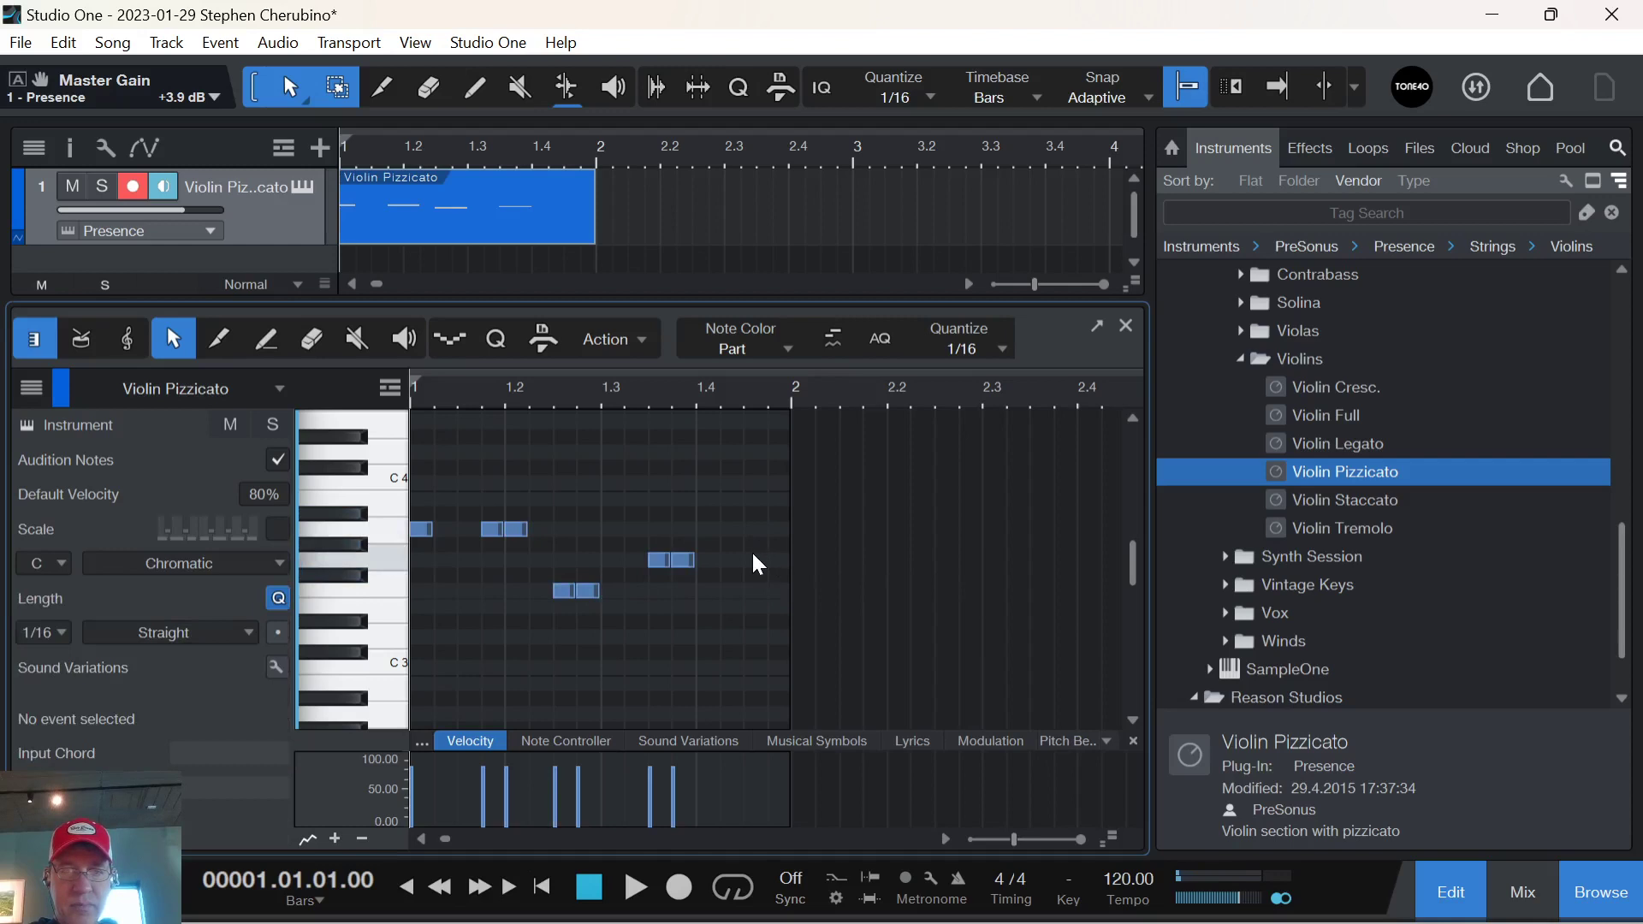
pyautogui.doubleClick(775, 557)
pyautogui.doubleClick(755, 558)
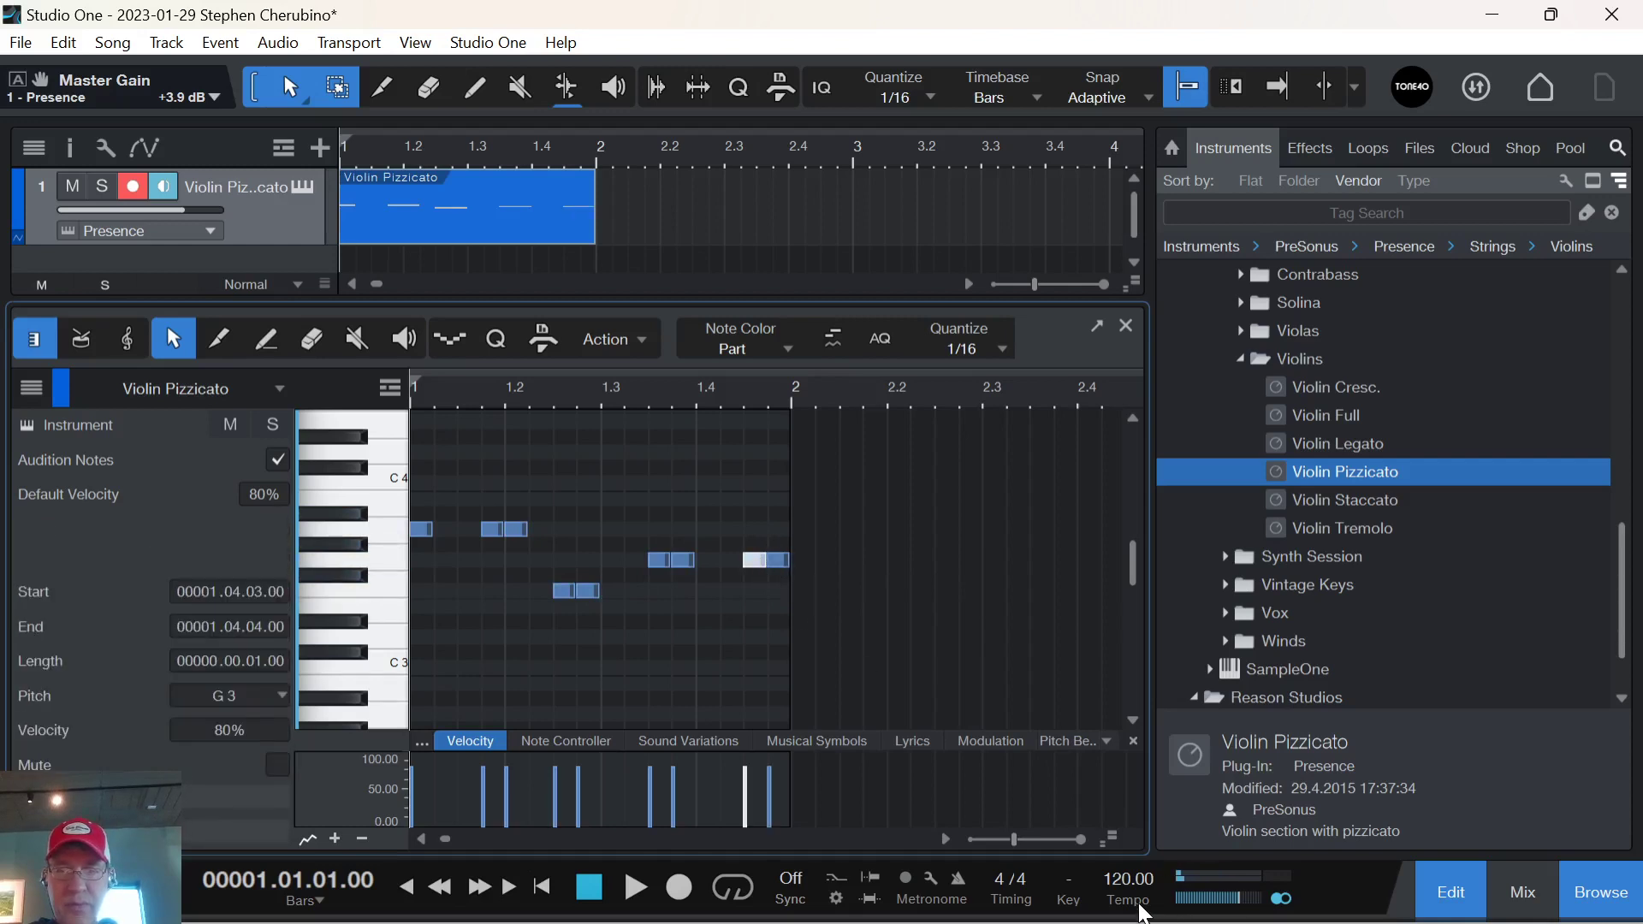
# Set the song tempo to 75 and play back the violin pattern in bar 1.
pyautogui.click(1139, 904)
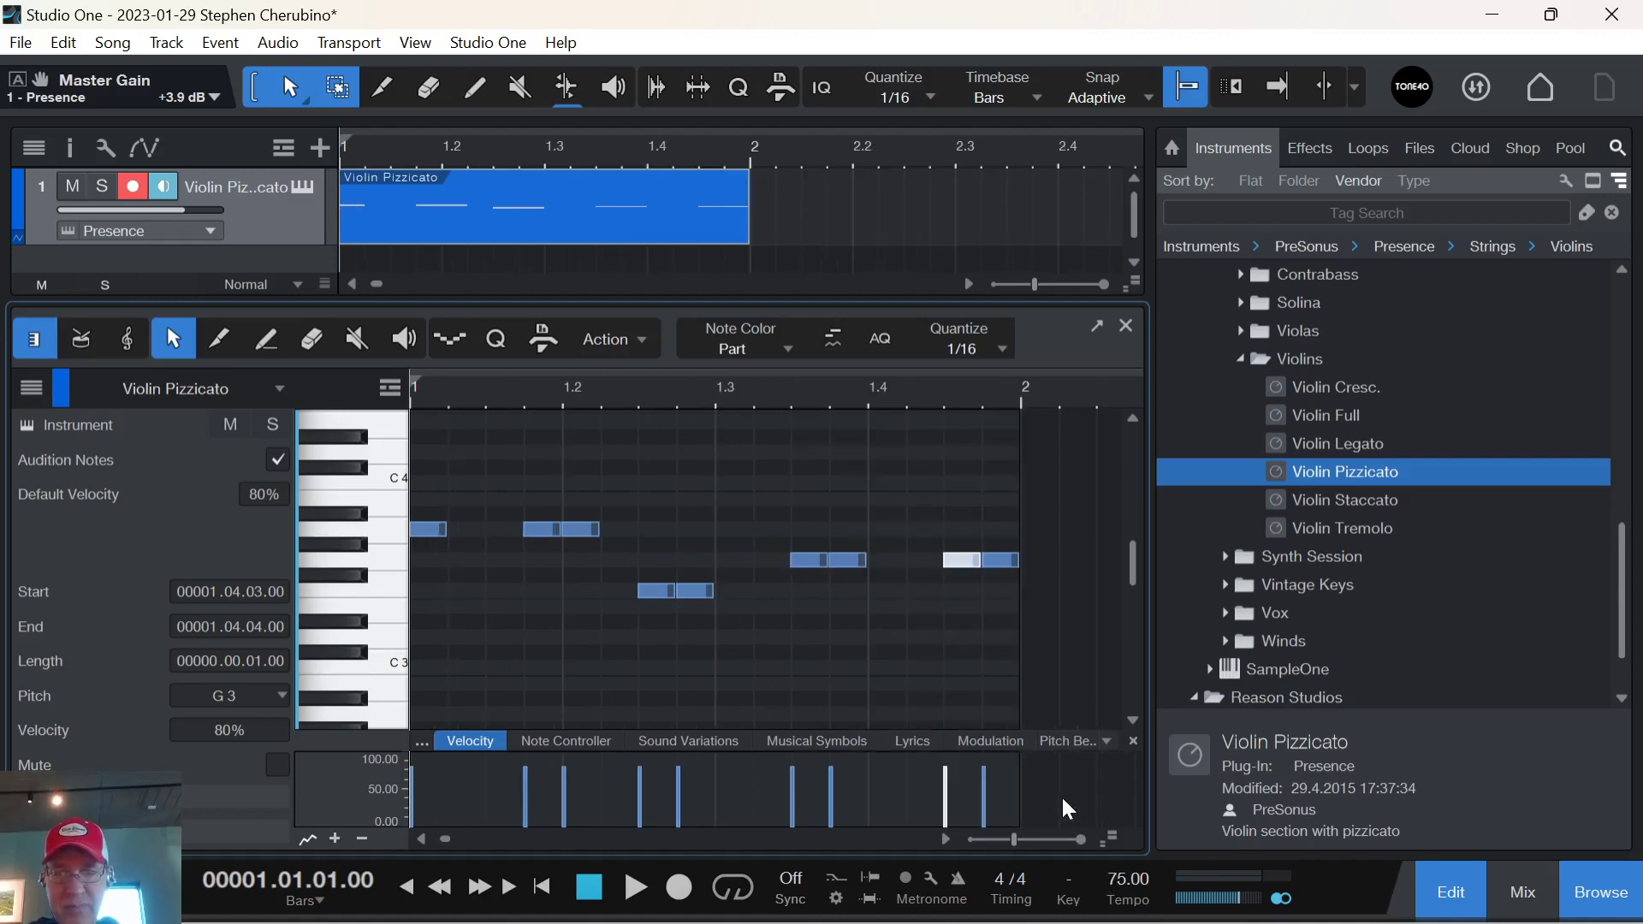
pyautogui.press('space')
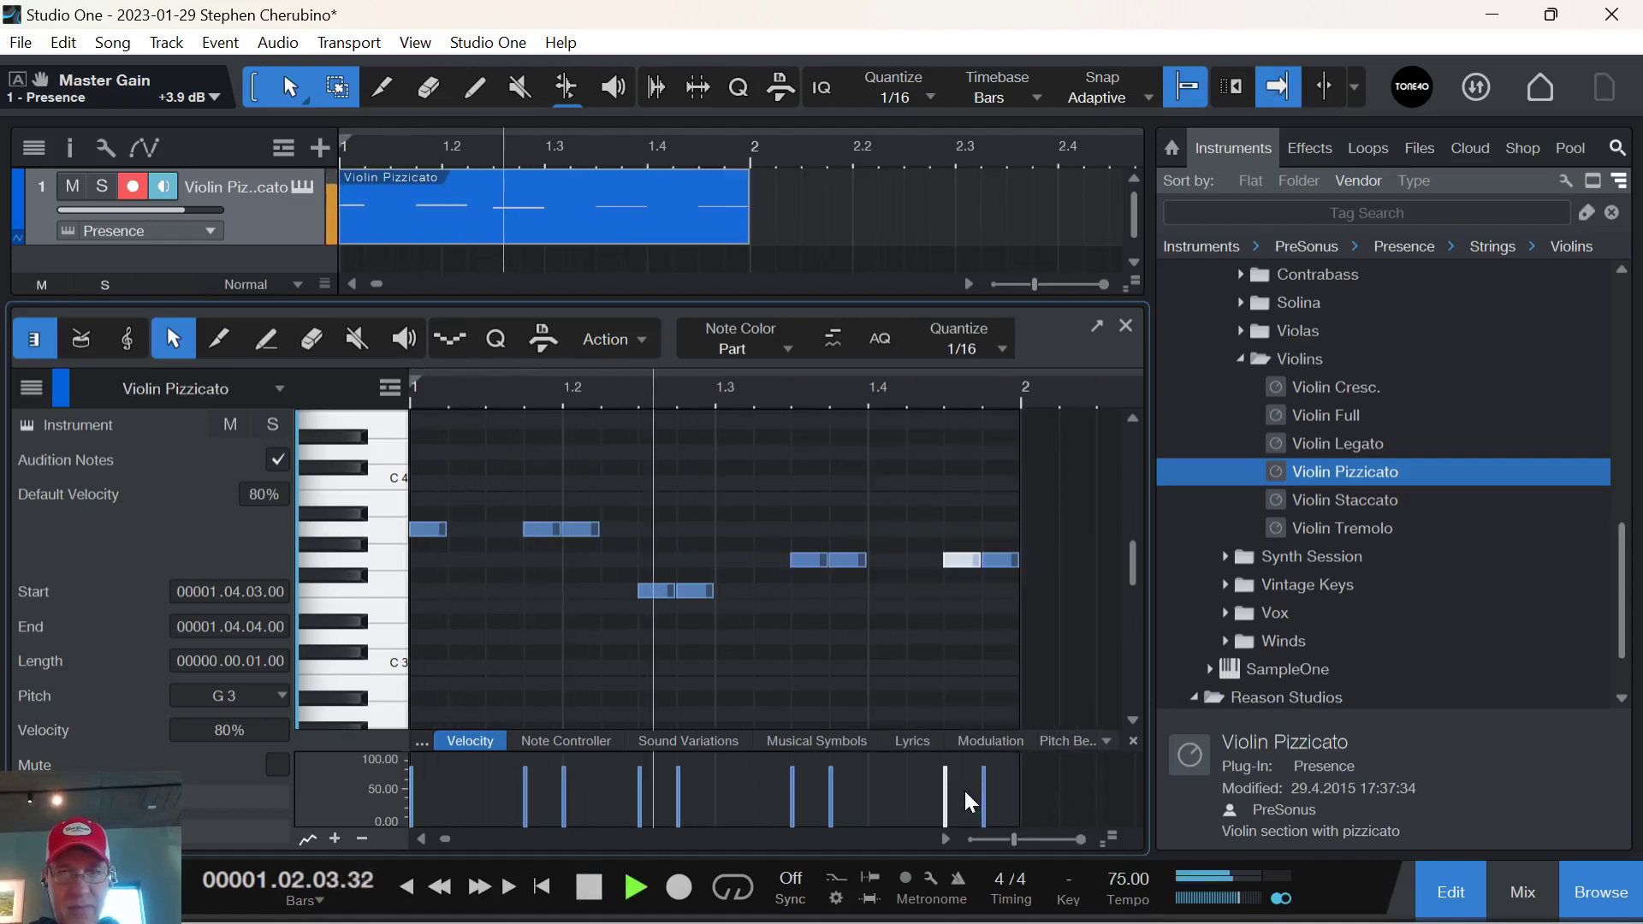
pyautogui.press('space')
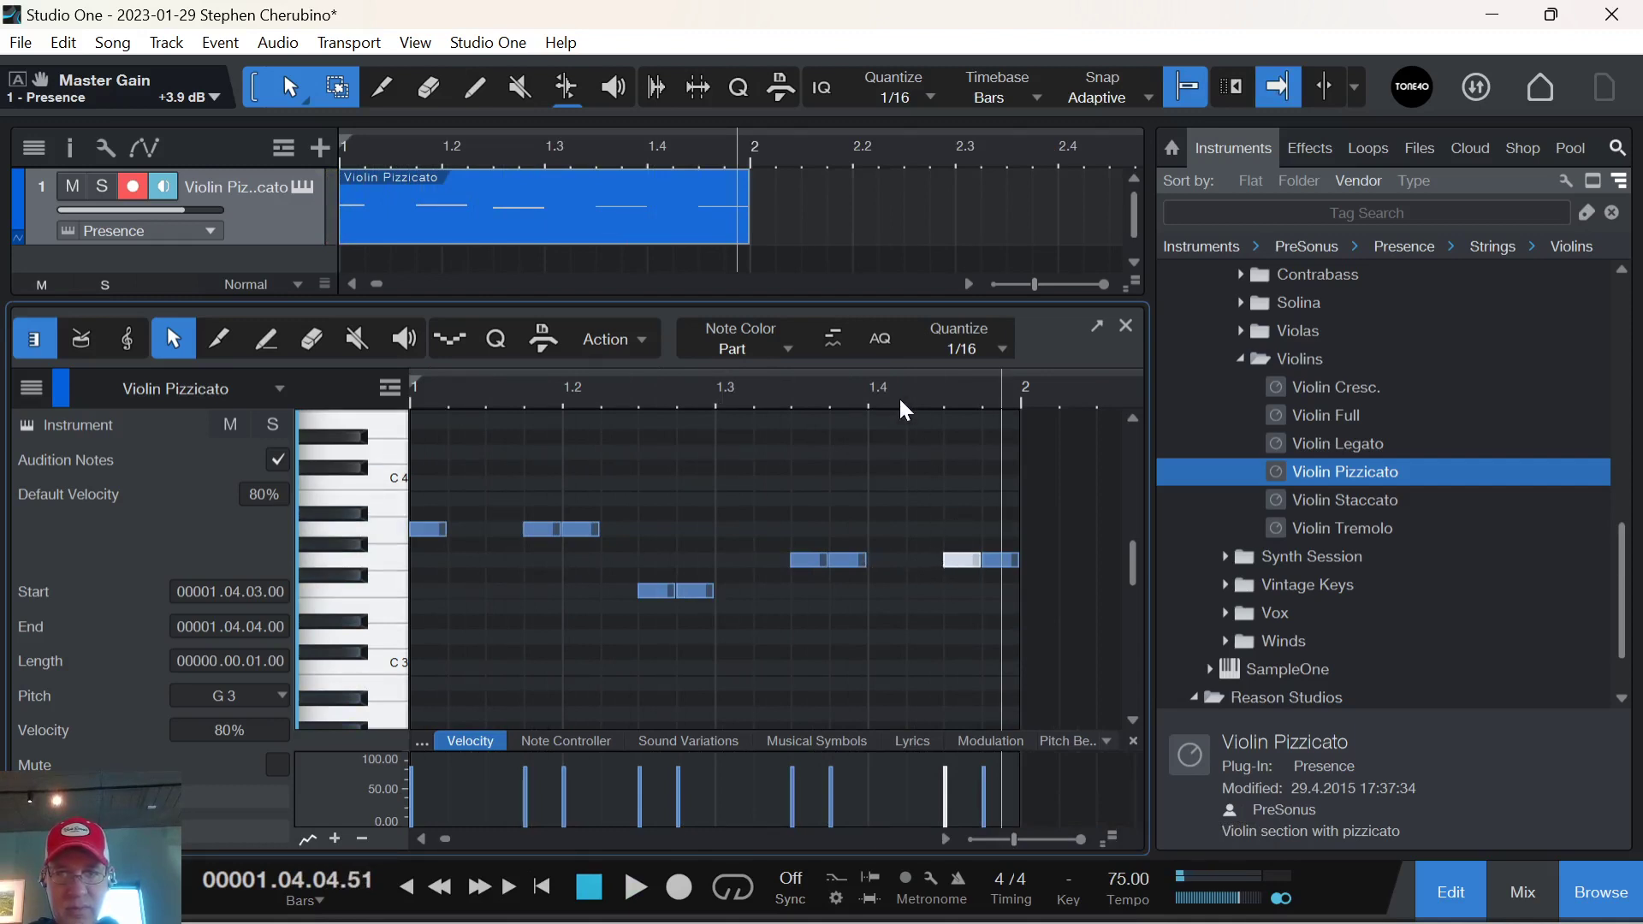
pyautogui.press(',')
pyautogui.press('space')
pyautogui.moveTo(758, 395); pyautogui.dragTo(648, 363)
pyautogui.press('space')
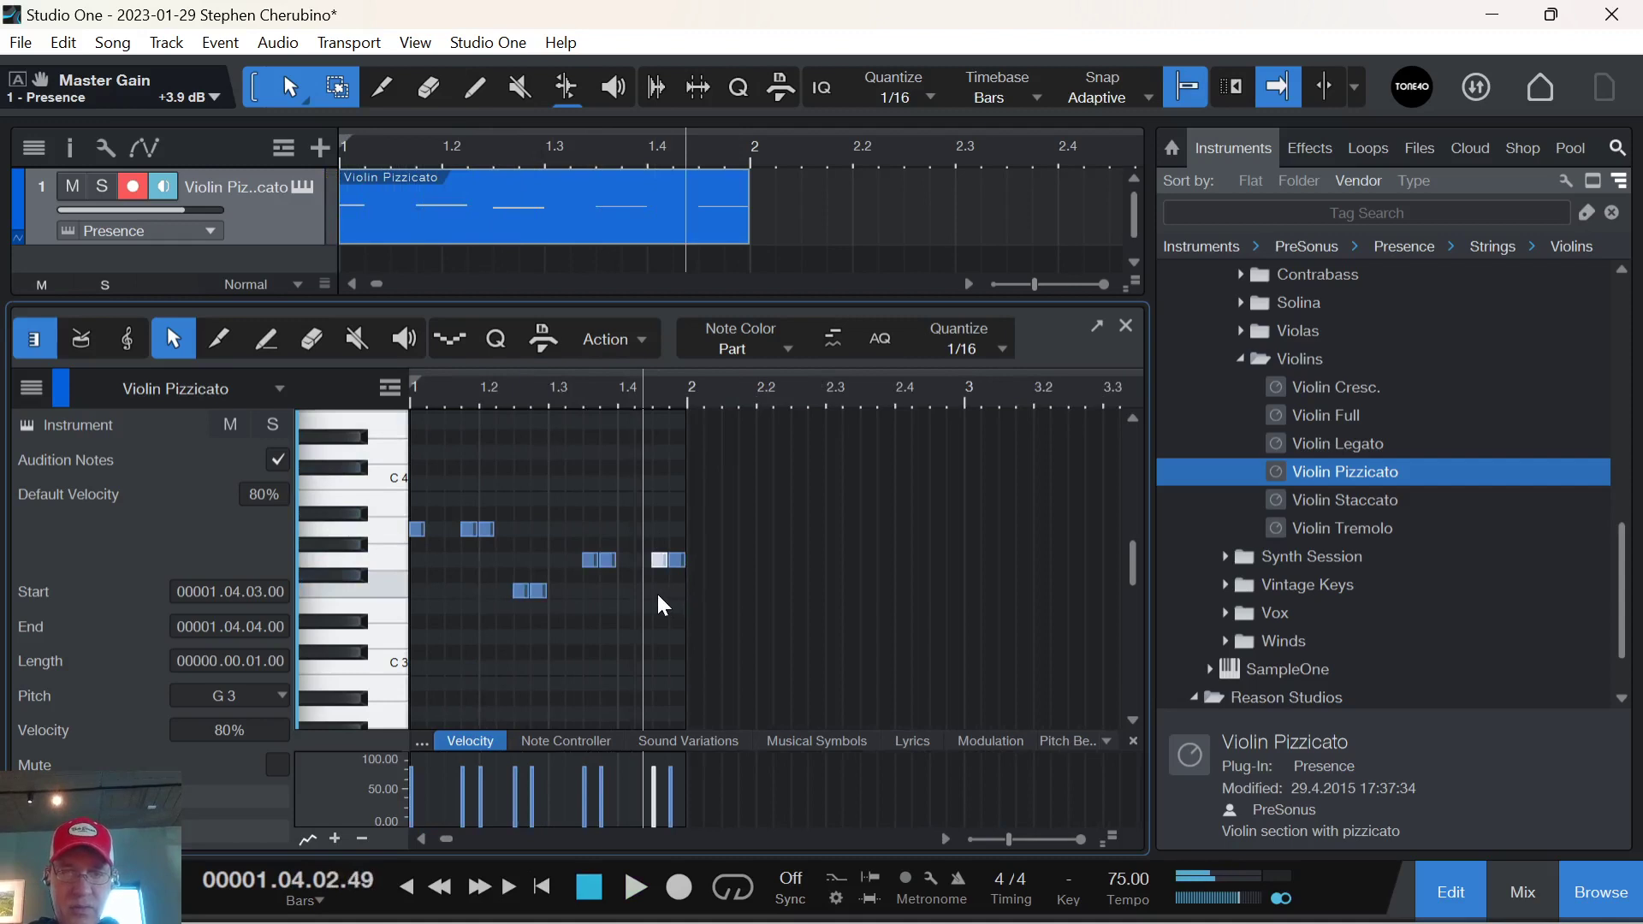
# Lower the last pair of G3 notes in bar 1 to E3 and play back the pattern.
pyautogui.doubleClick(659, 604)
pyautogui.moveTo(656, 562); pyautogui.dragTo(676, 609)
pyautogui.press('space')
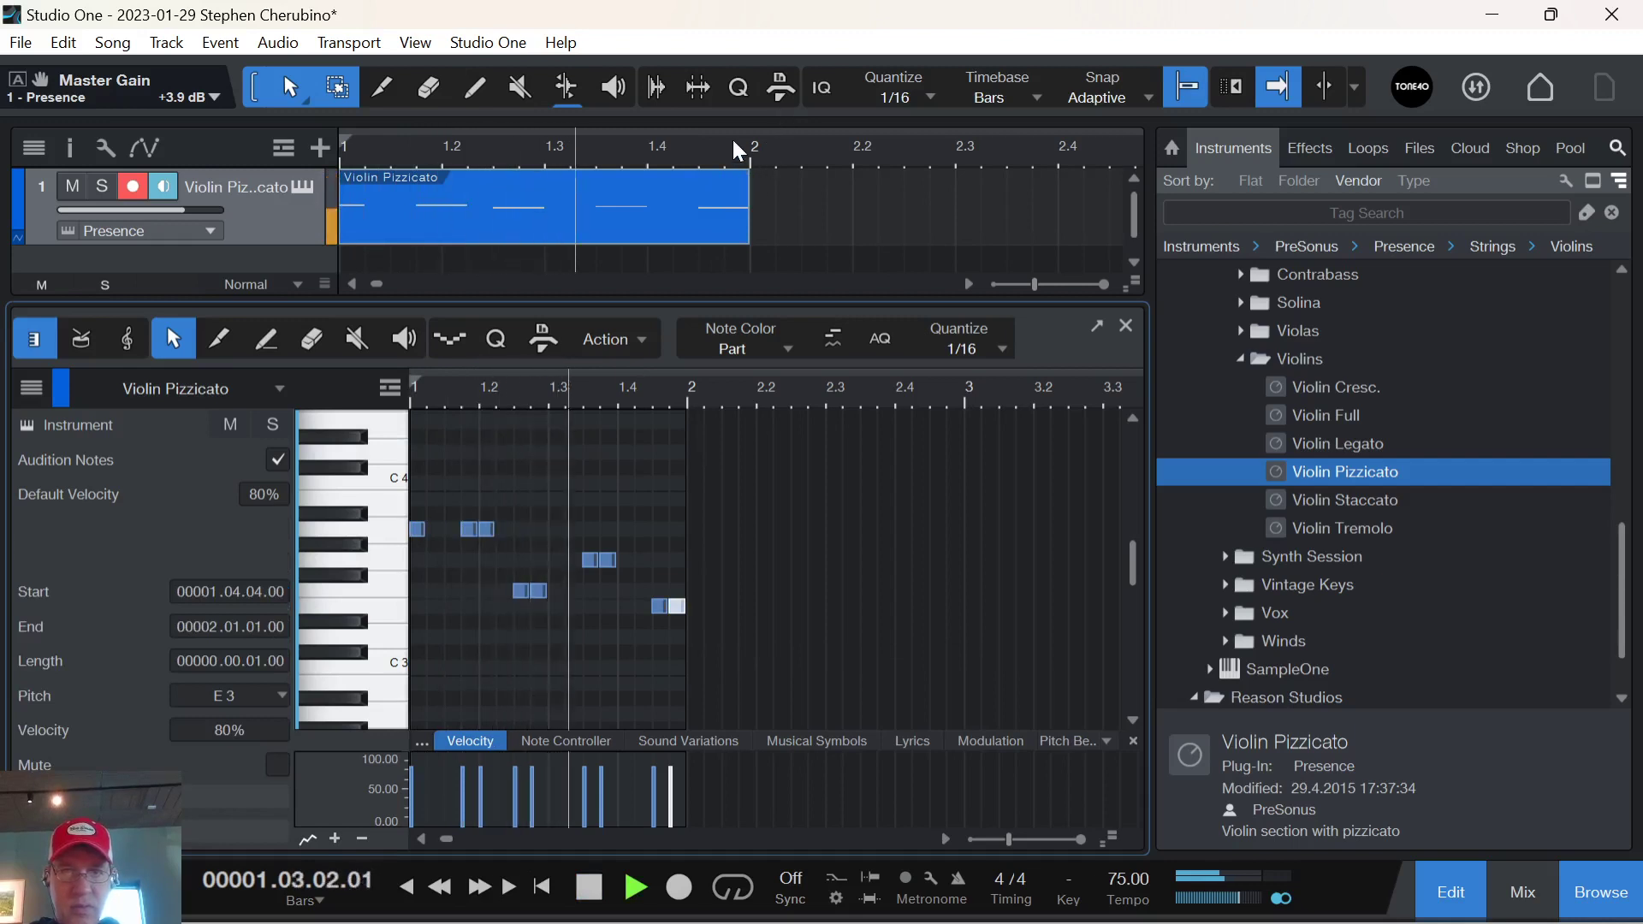
# Extend the violin event to the start of bar 3 and add 1/16 D3 notes at 2.2.1, 2.2.3 and 2.2.4.
pyautogui.moveTo(732, 143); pyautogui.dragTo(1052, 199)
pyautogui.press('space')
pyautogui.click(764, 638)
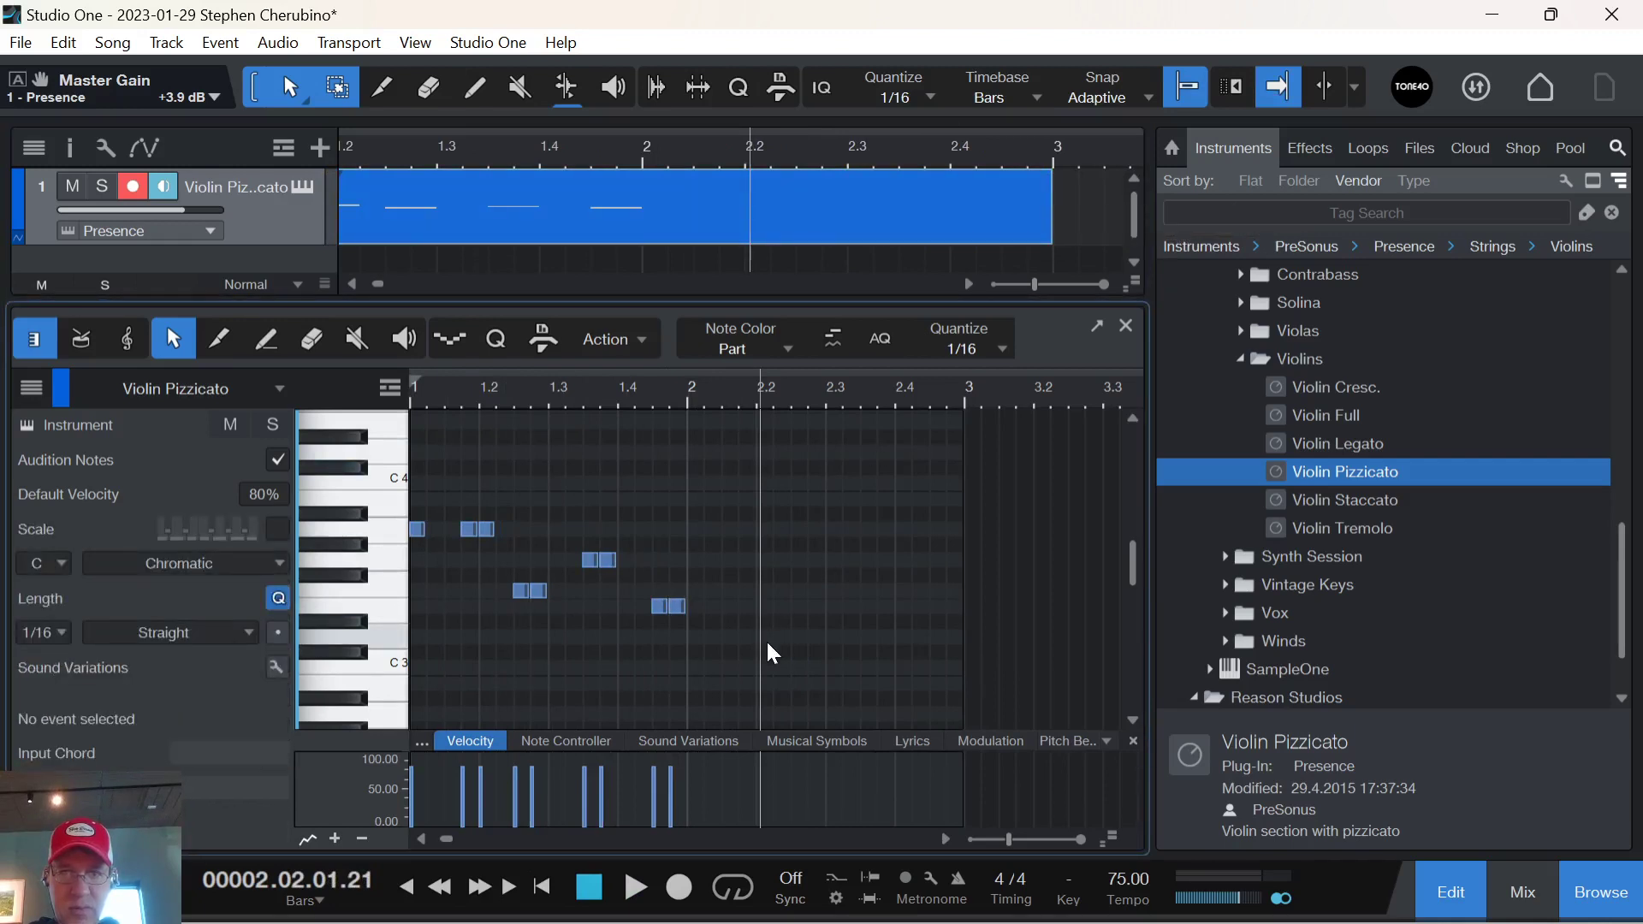
pyautogui.click(764, 638)
pyautogui.click(797, 637)
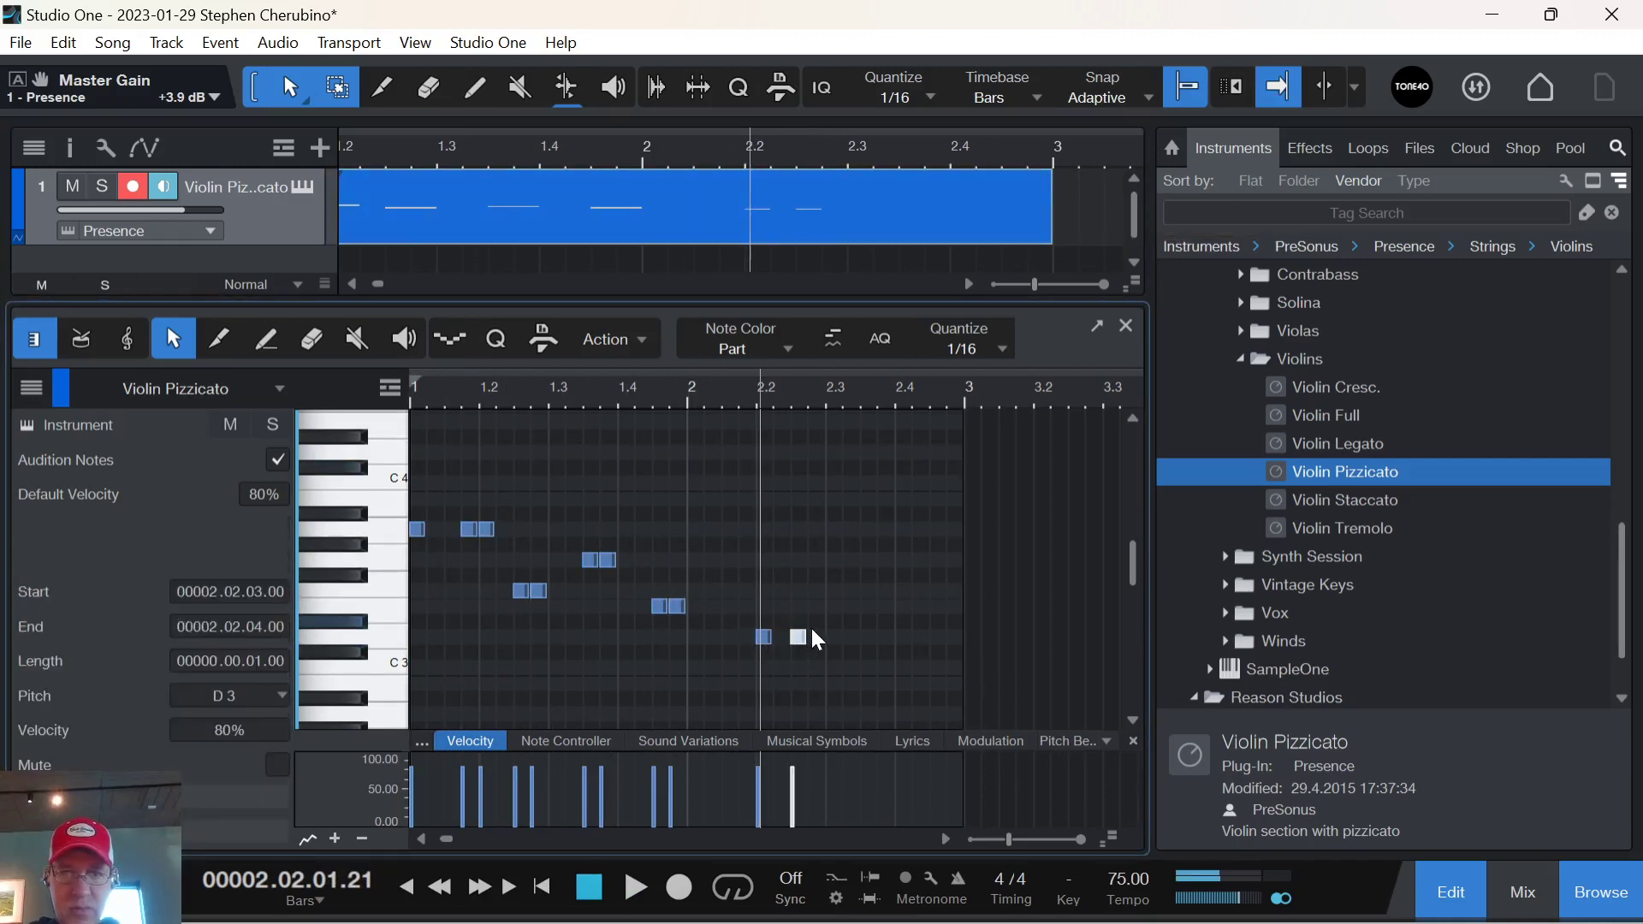
pyautogui.click(811, 636)
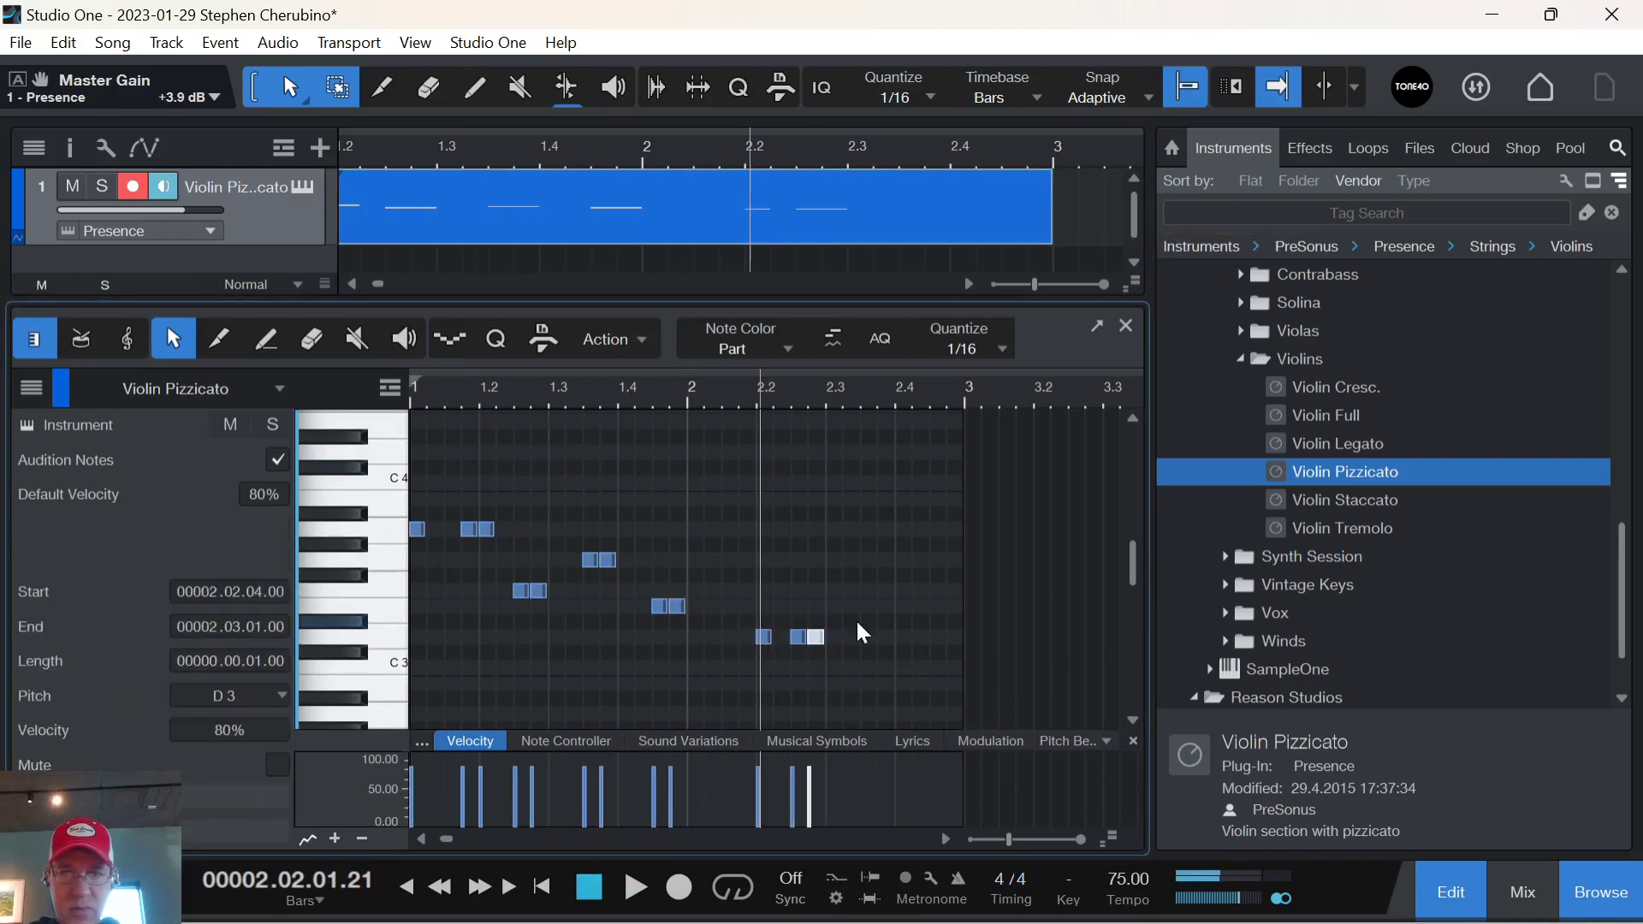
# Fill beat 4 of bar 2 with 1/16 notes: F3 at 2.4.1 and 2.4.2, G3 at 2.4.3 and 2.4.4.
pyautogui.click(899, 590)
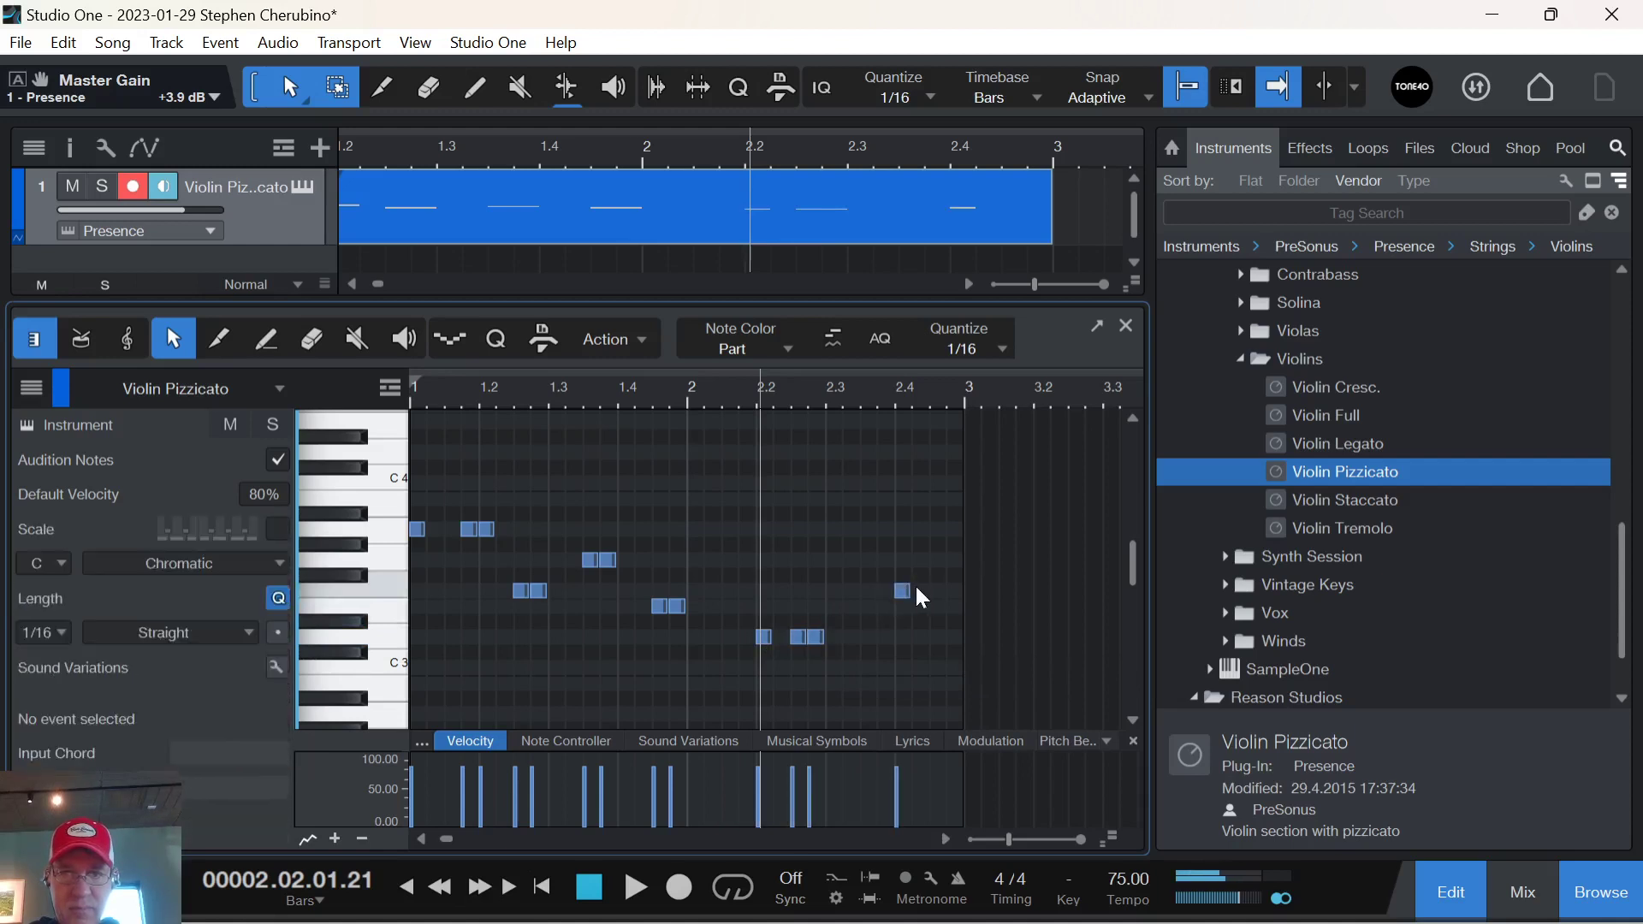
pyautogui.click(916, 588)
pyautogui.click(936, 556)
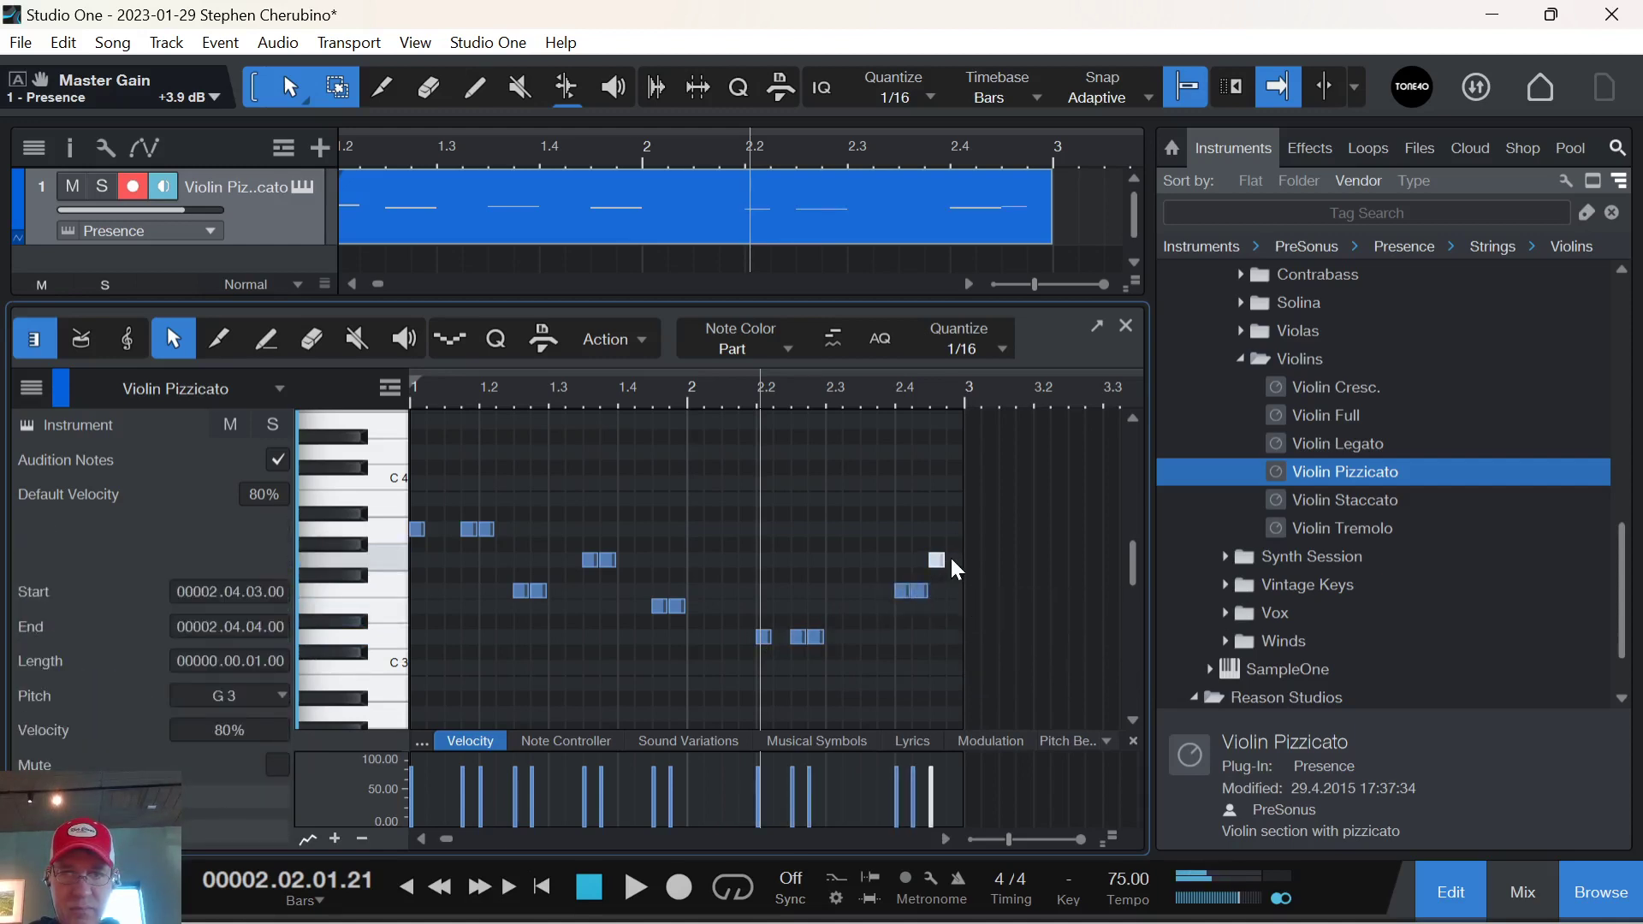
pyautogui.click(953, 558)
# Shift the three D3 notes in bar 2 forward in time so the first starts at 2.2.4, checking the timing with playback.
pyautogui.moveTo(847, 656); pyautogui.dragTo(739, 639)
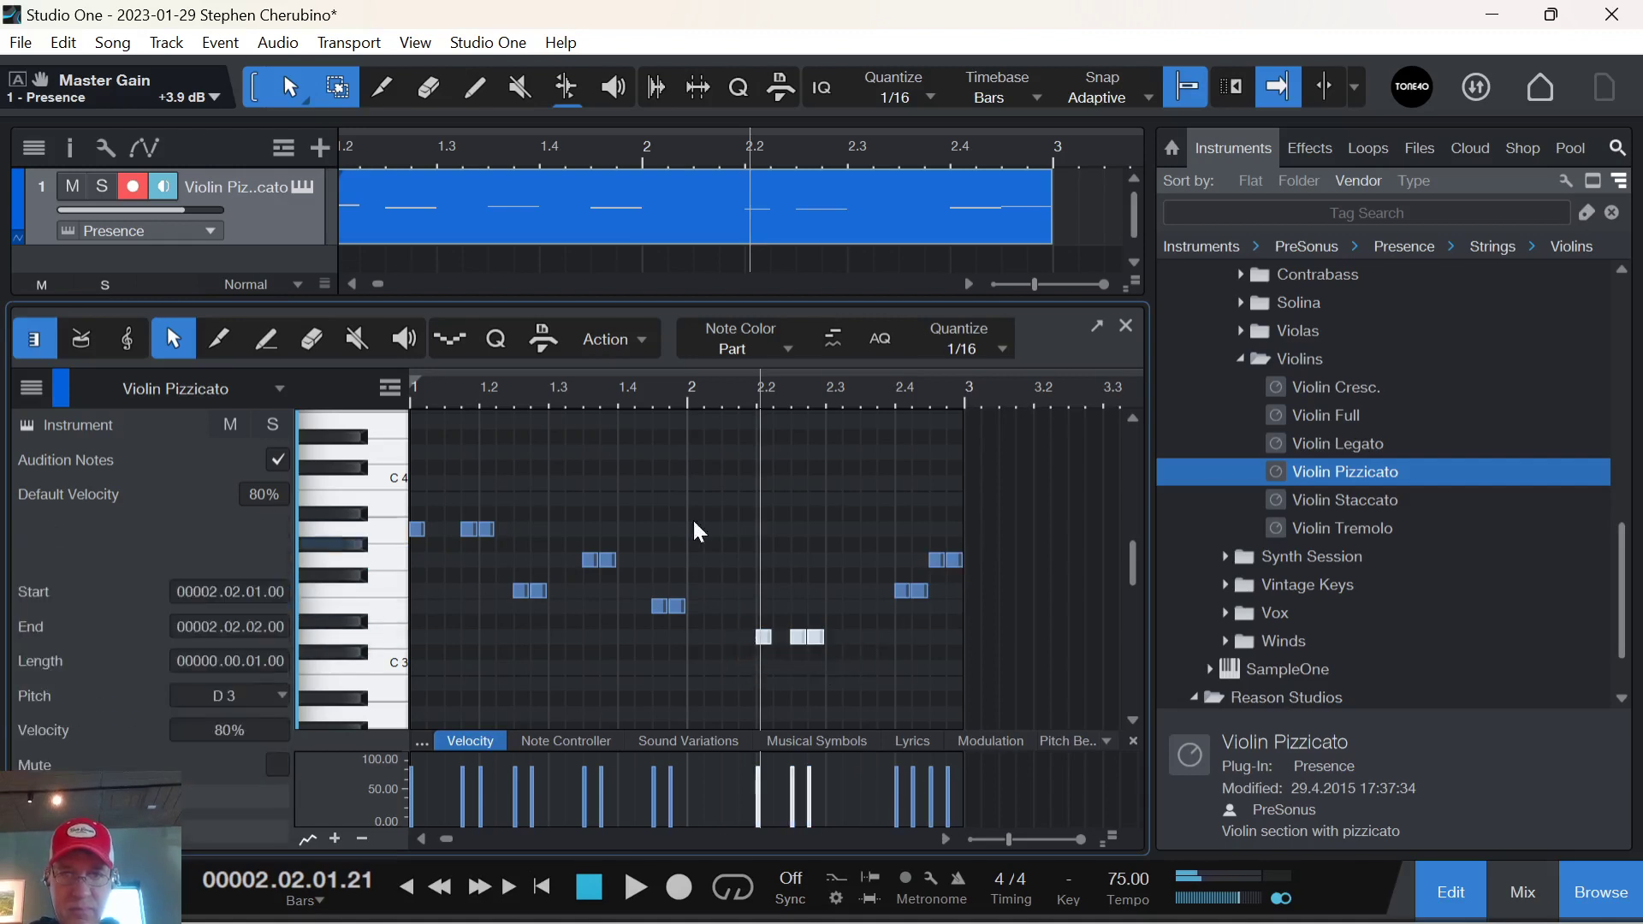
pyautogui.press('space')
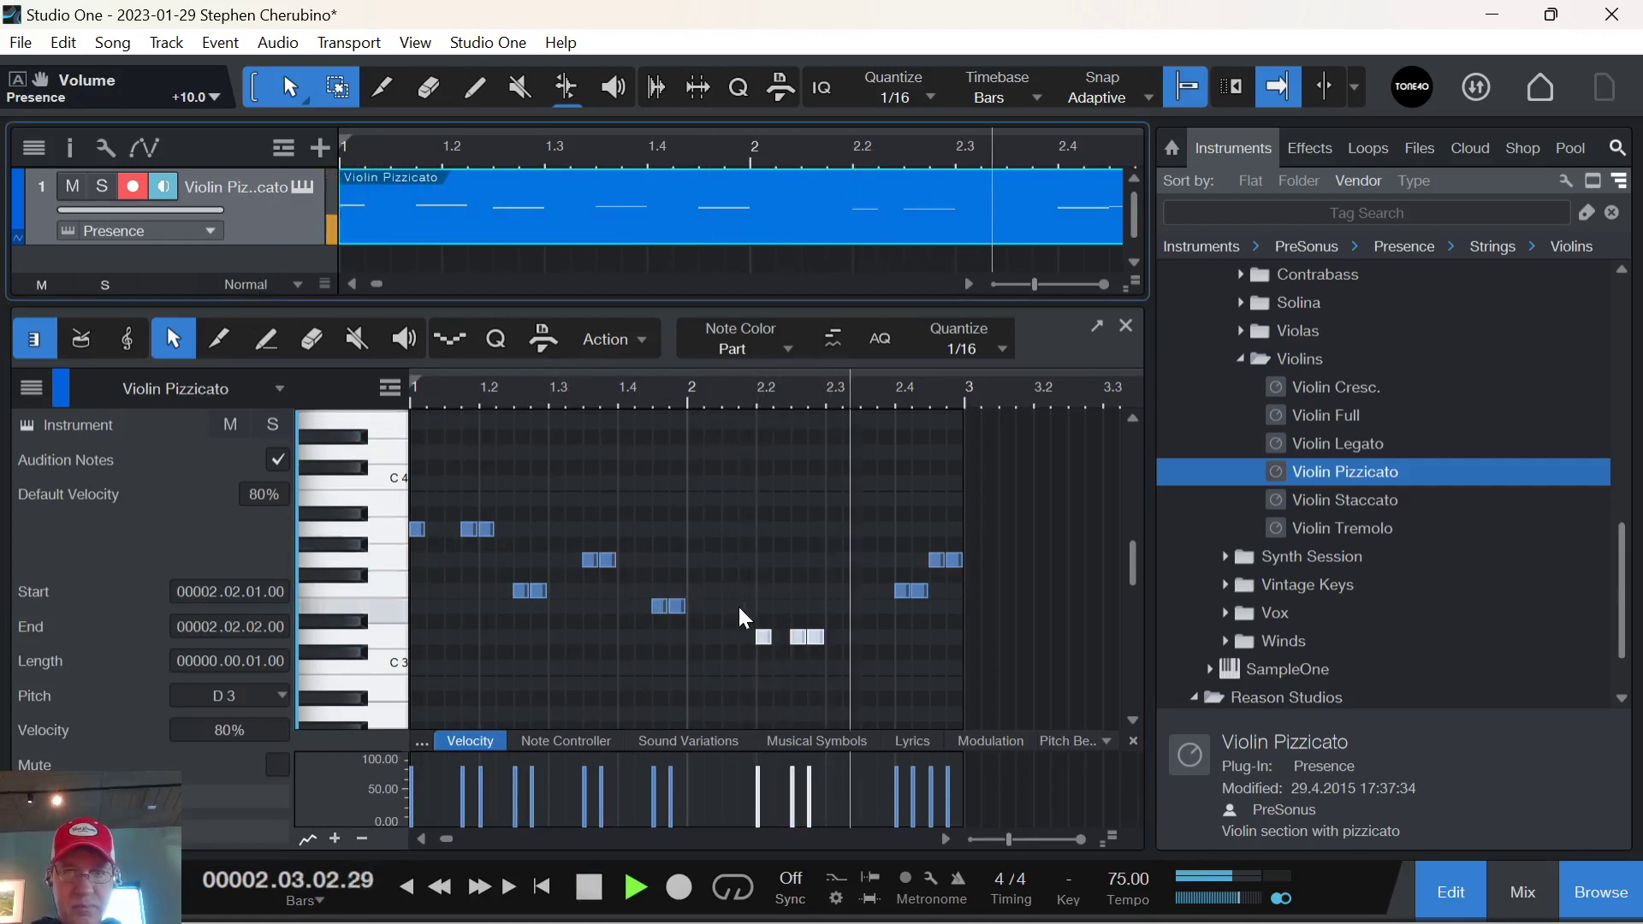
pyautogui.moveTo(722, 613); pyautogui.dragTo(854, 634)
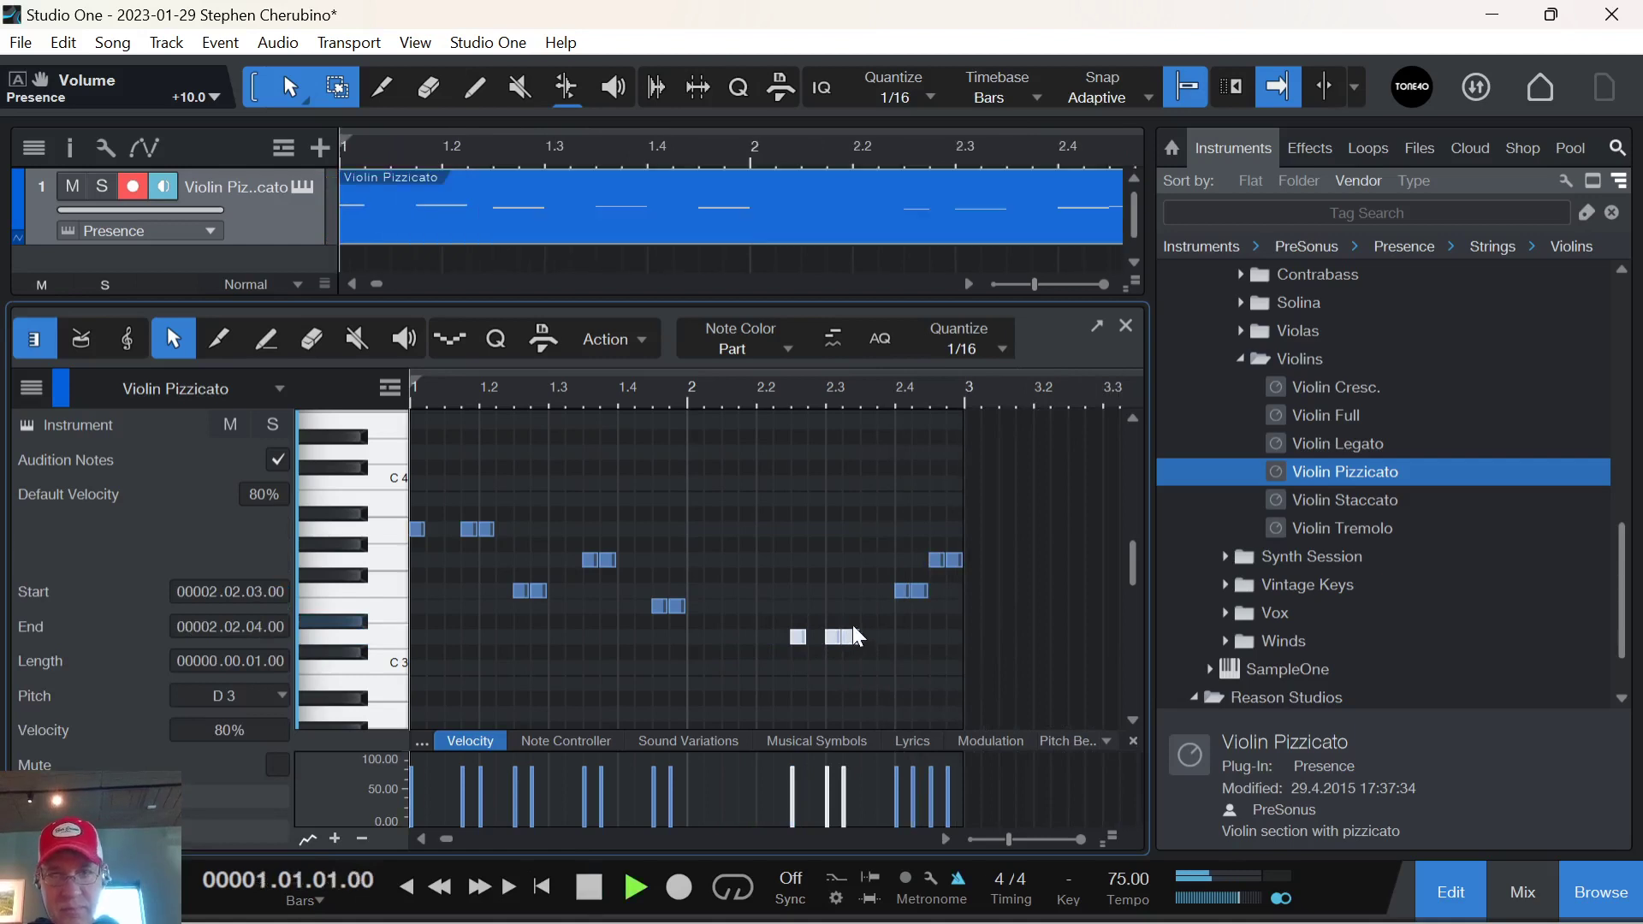
pyautogui.press('space')
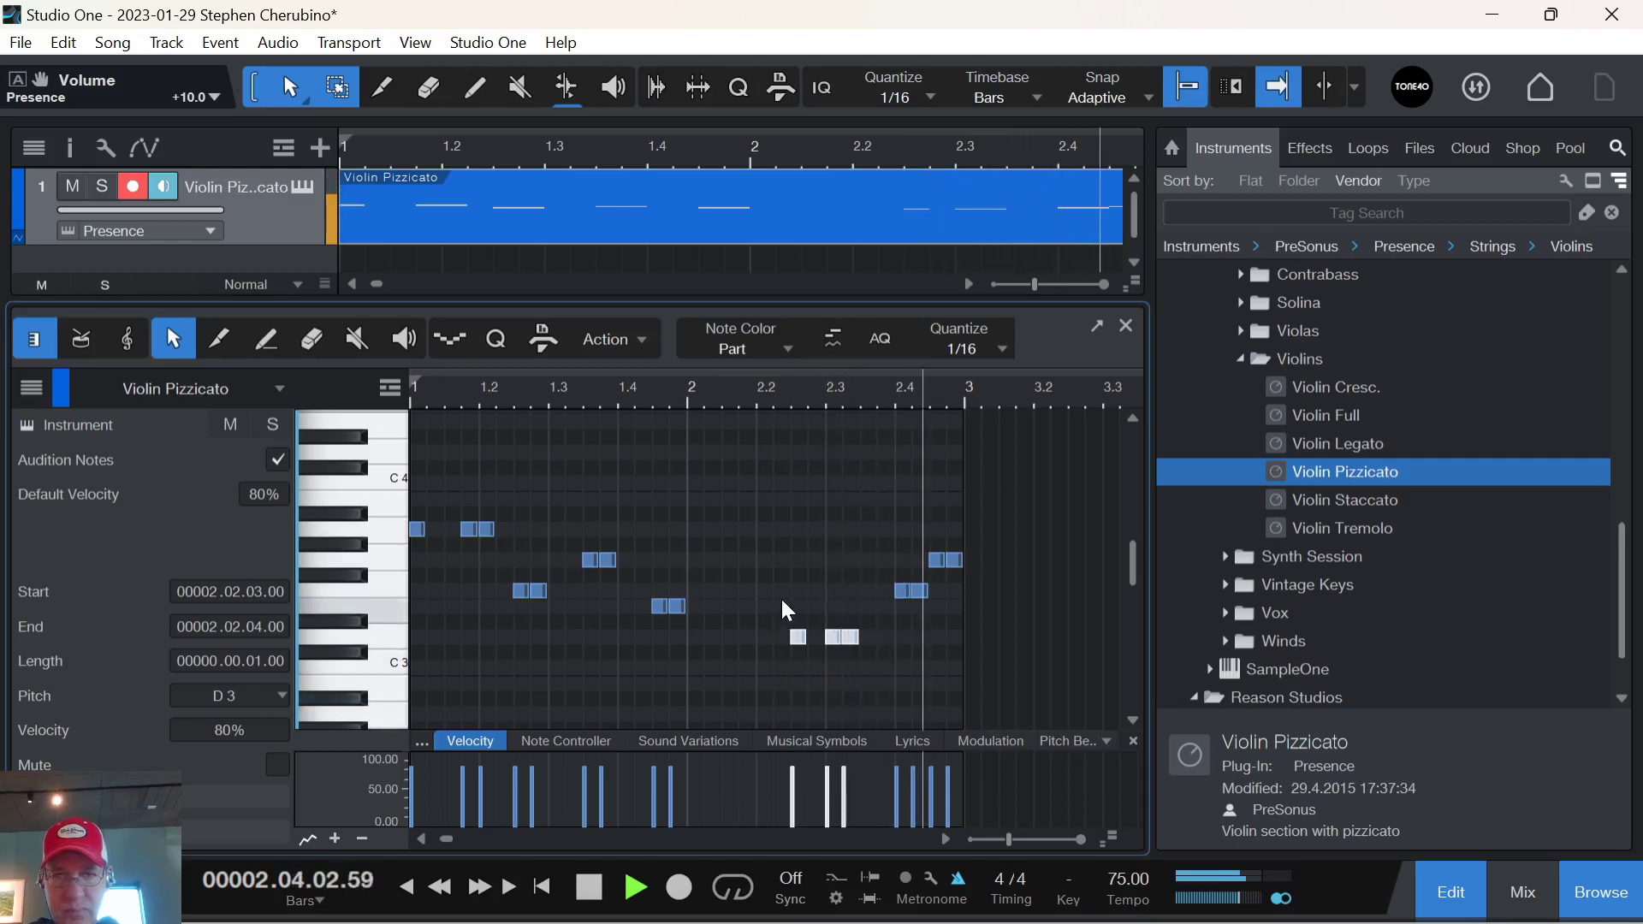
pyautogui.moveTo(773, 584); pyautogui.dragTo(864, 638)
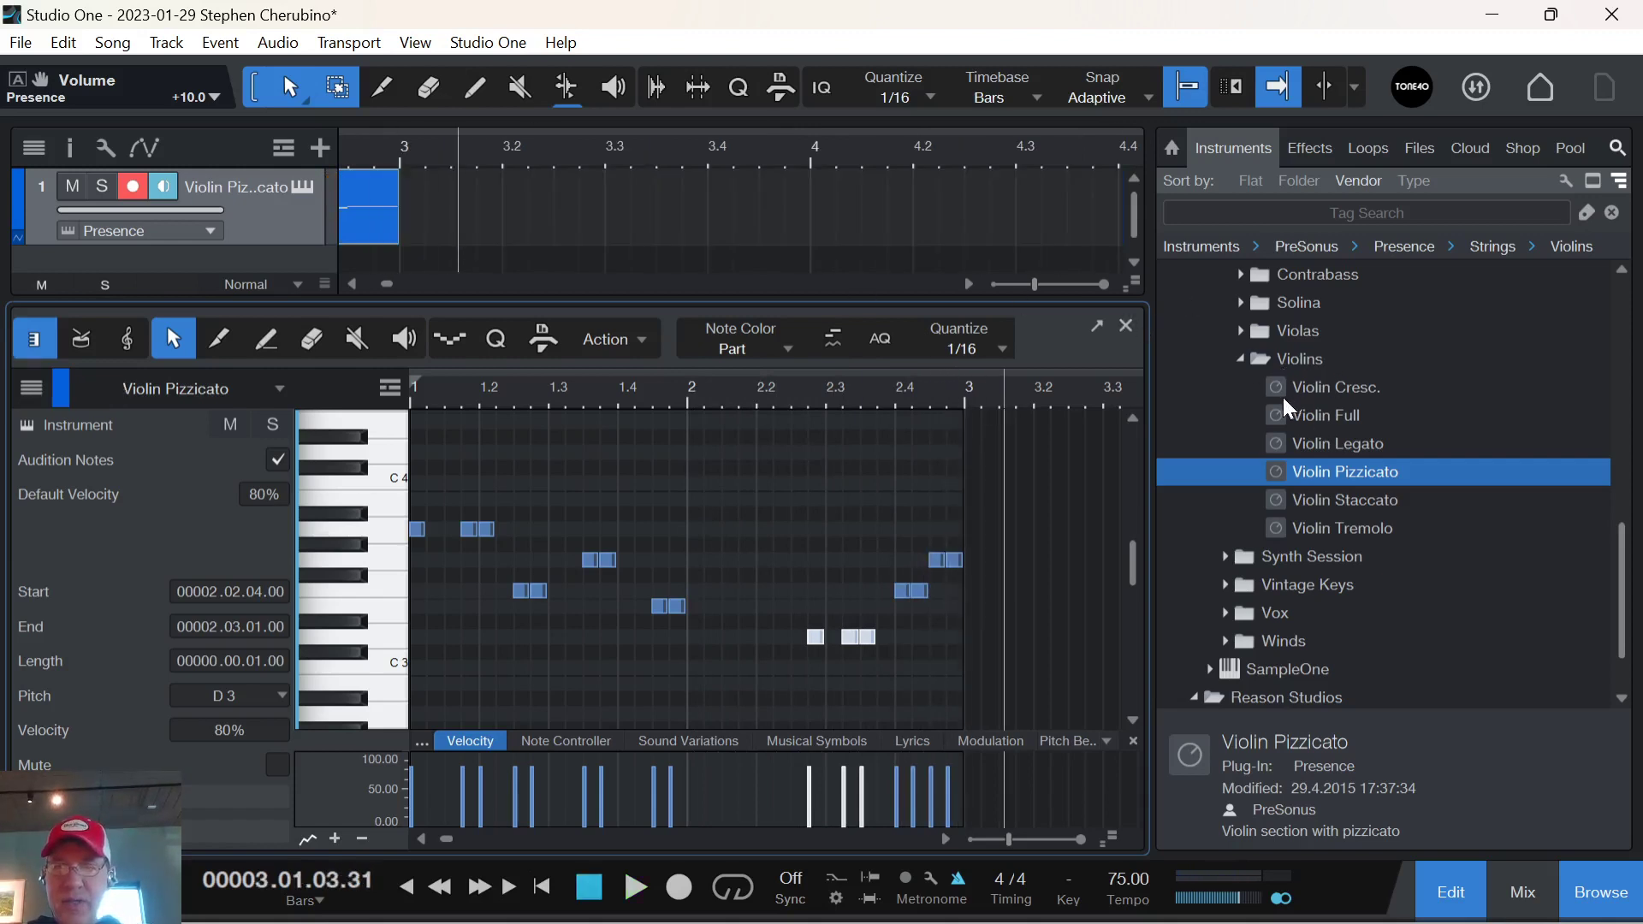
# Add the Cello Full preset from the Presence Cellos folder as a new instrument track and close its plug-in window.
pyautogui.scroll(3, 1279, 381)
pyautogui.click(1248, 333)
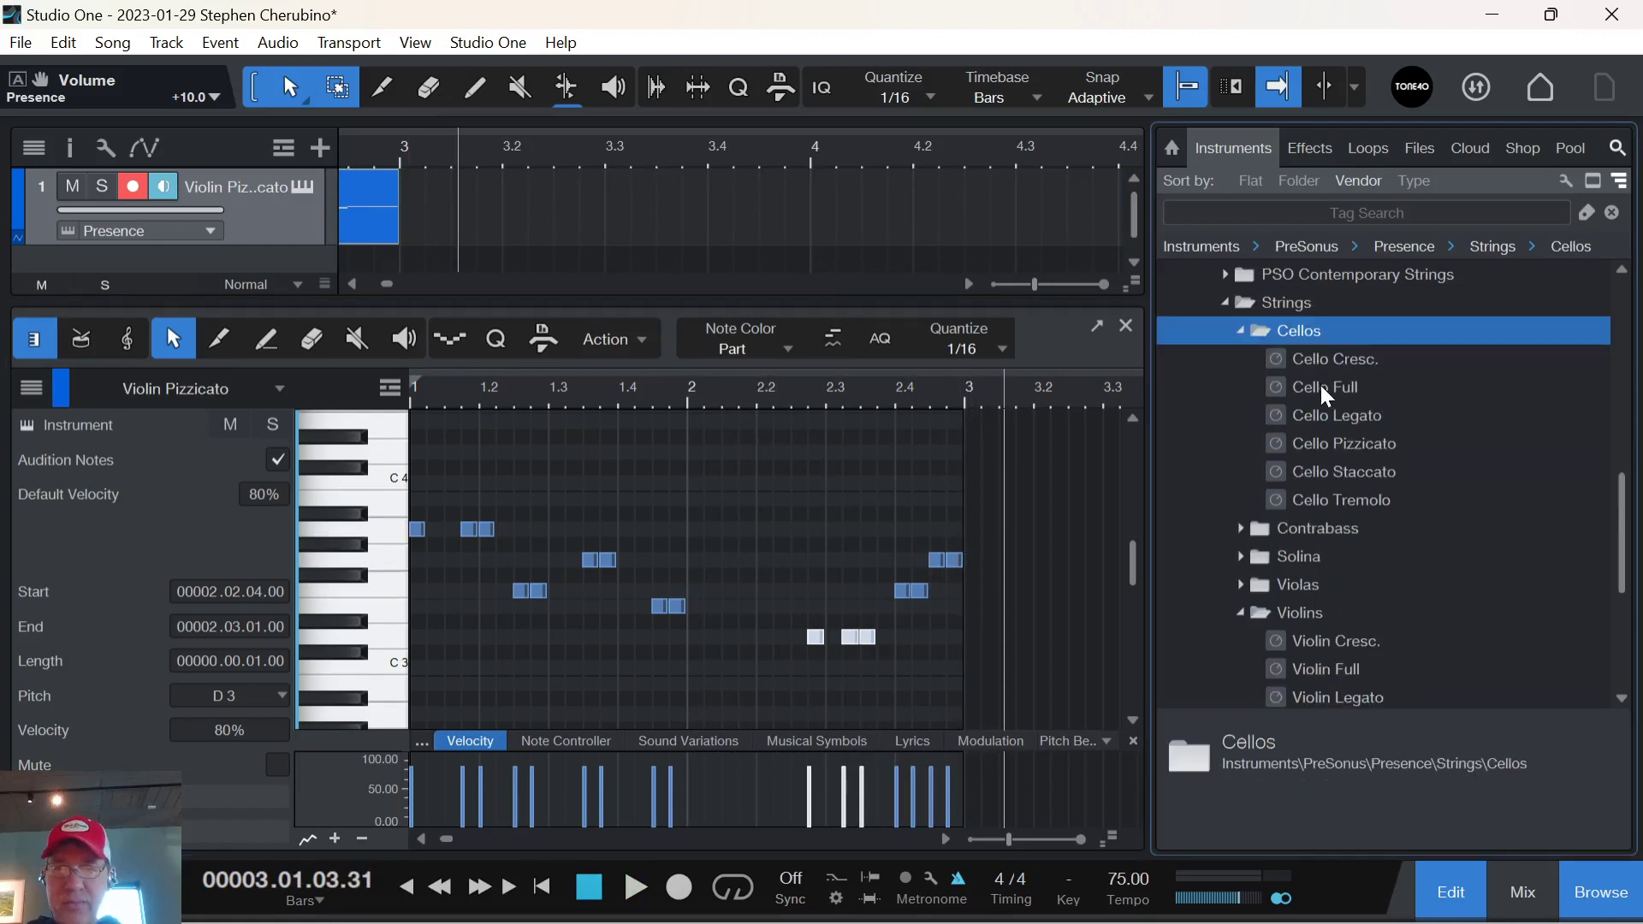
pyautogui.moveTo(1321, 385); pyautogui.dragTo(402, 266)
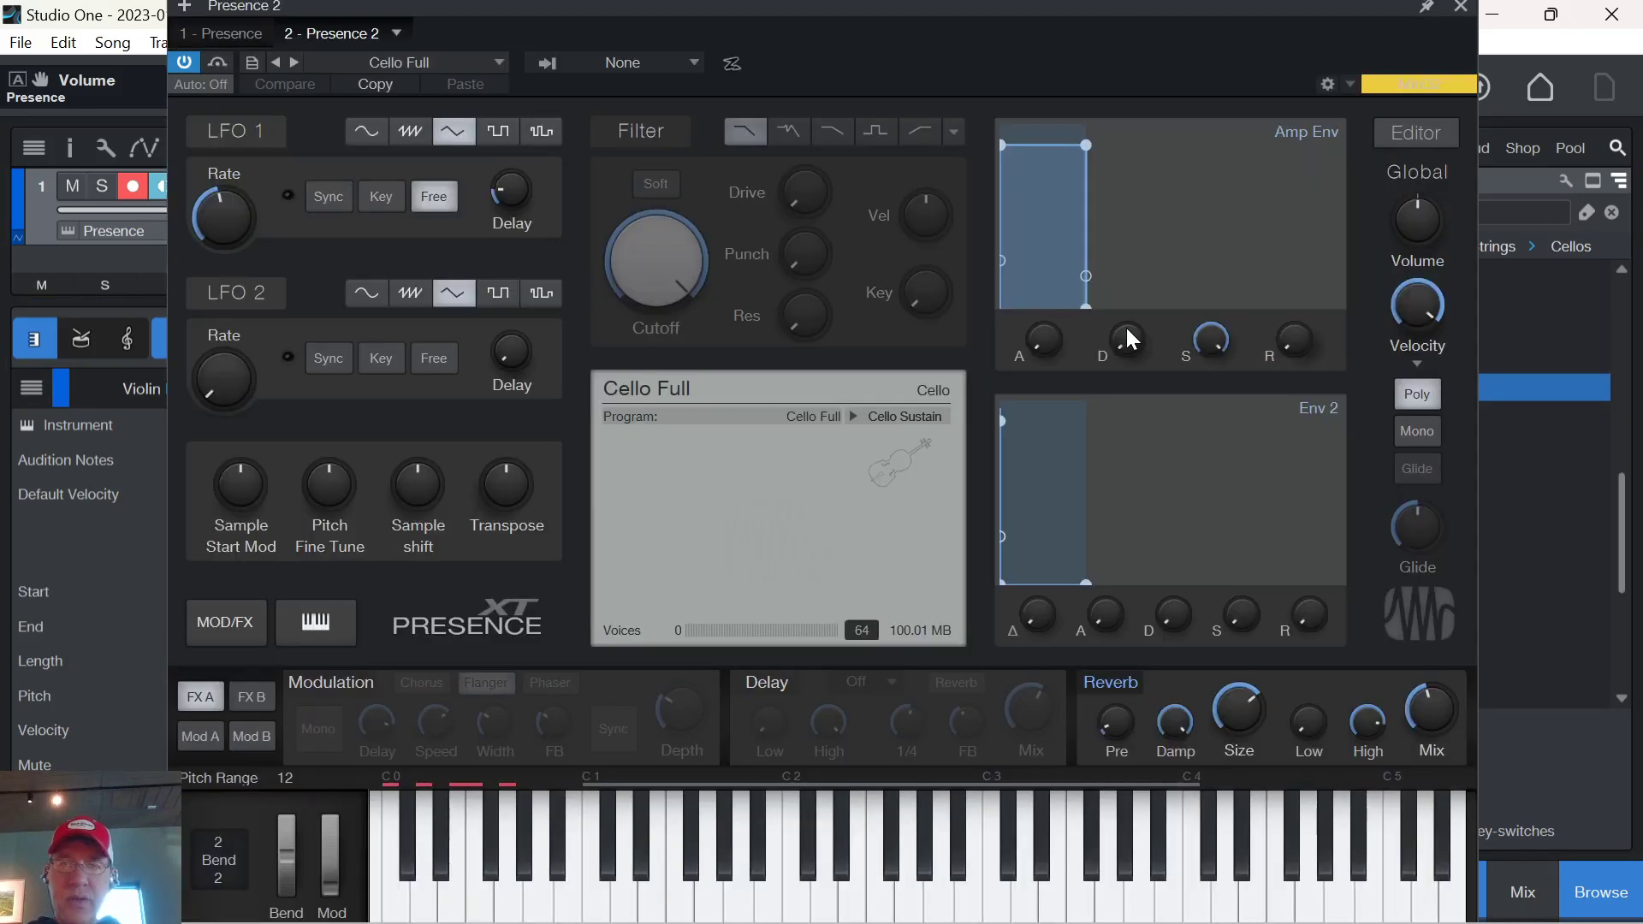
pyautogui.click(1464, 9)
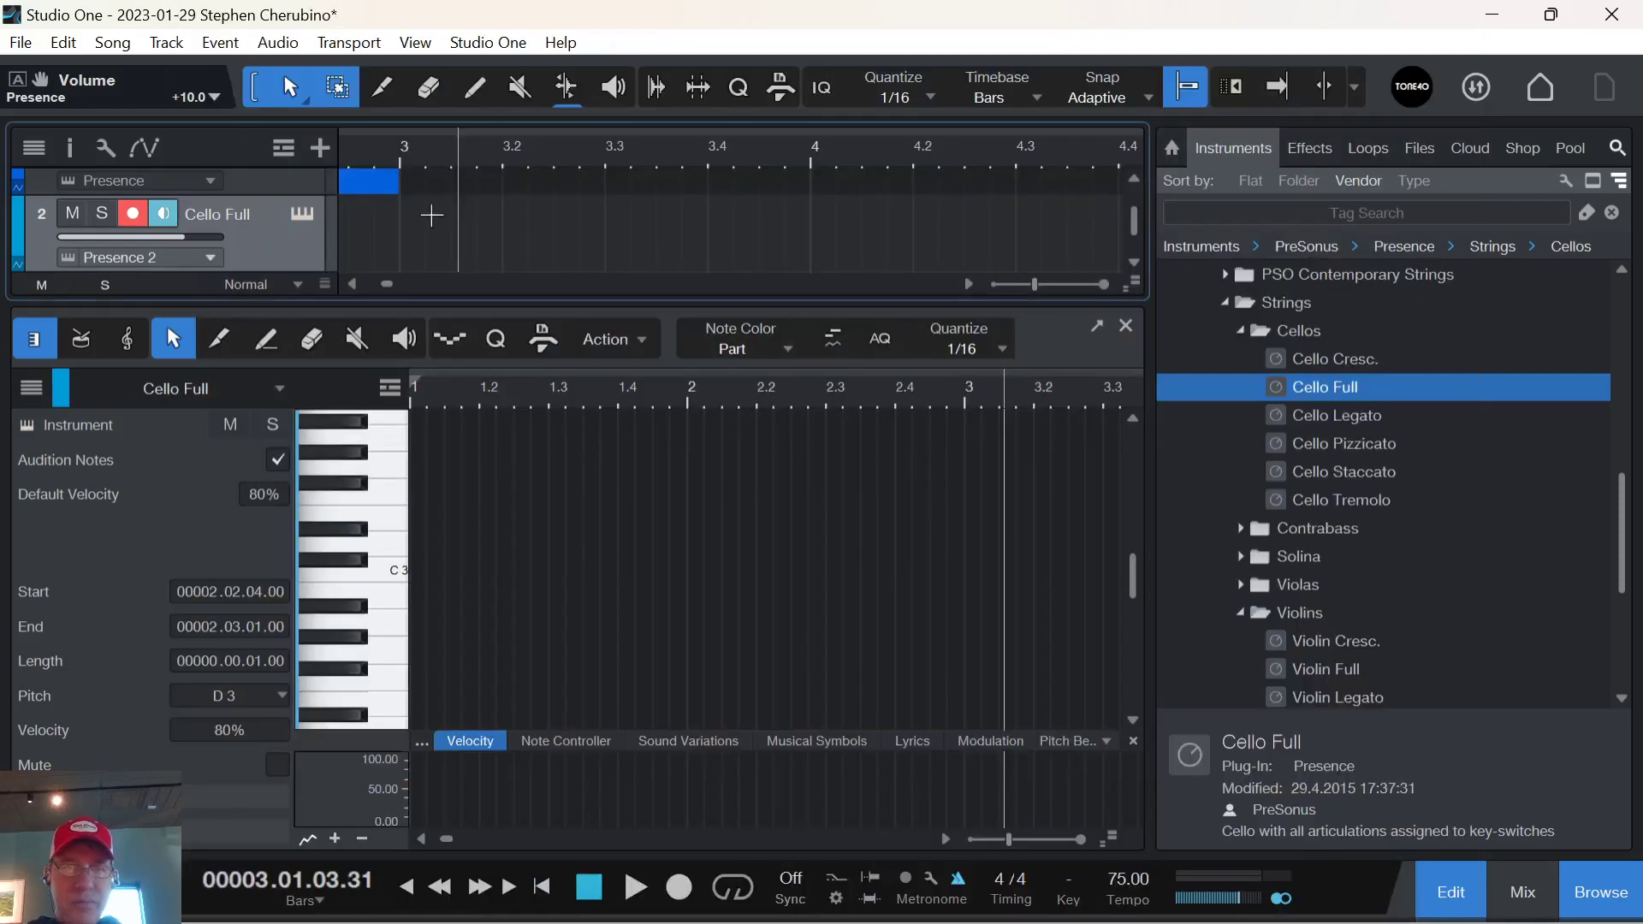
# Create an instrument event on the Cello Full track that spans bars 1 and 2.
pyautogui.doubleClick(374, 234)
pyautogui.moveTo(385, 155); pyautogui.dragTo(755, 106)
pyautogui.moveTo(454, 256); pyautogui.dragTo(356, 263)
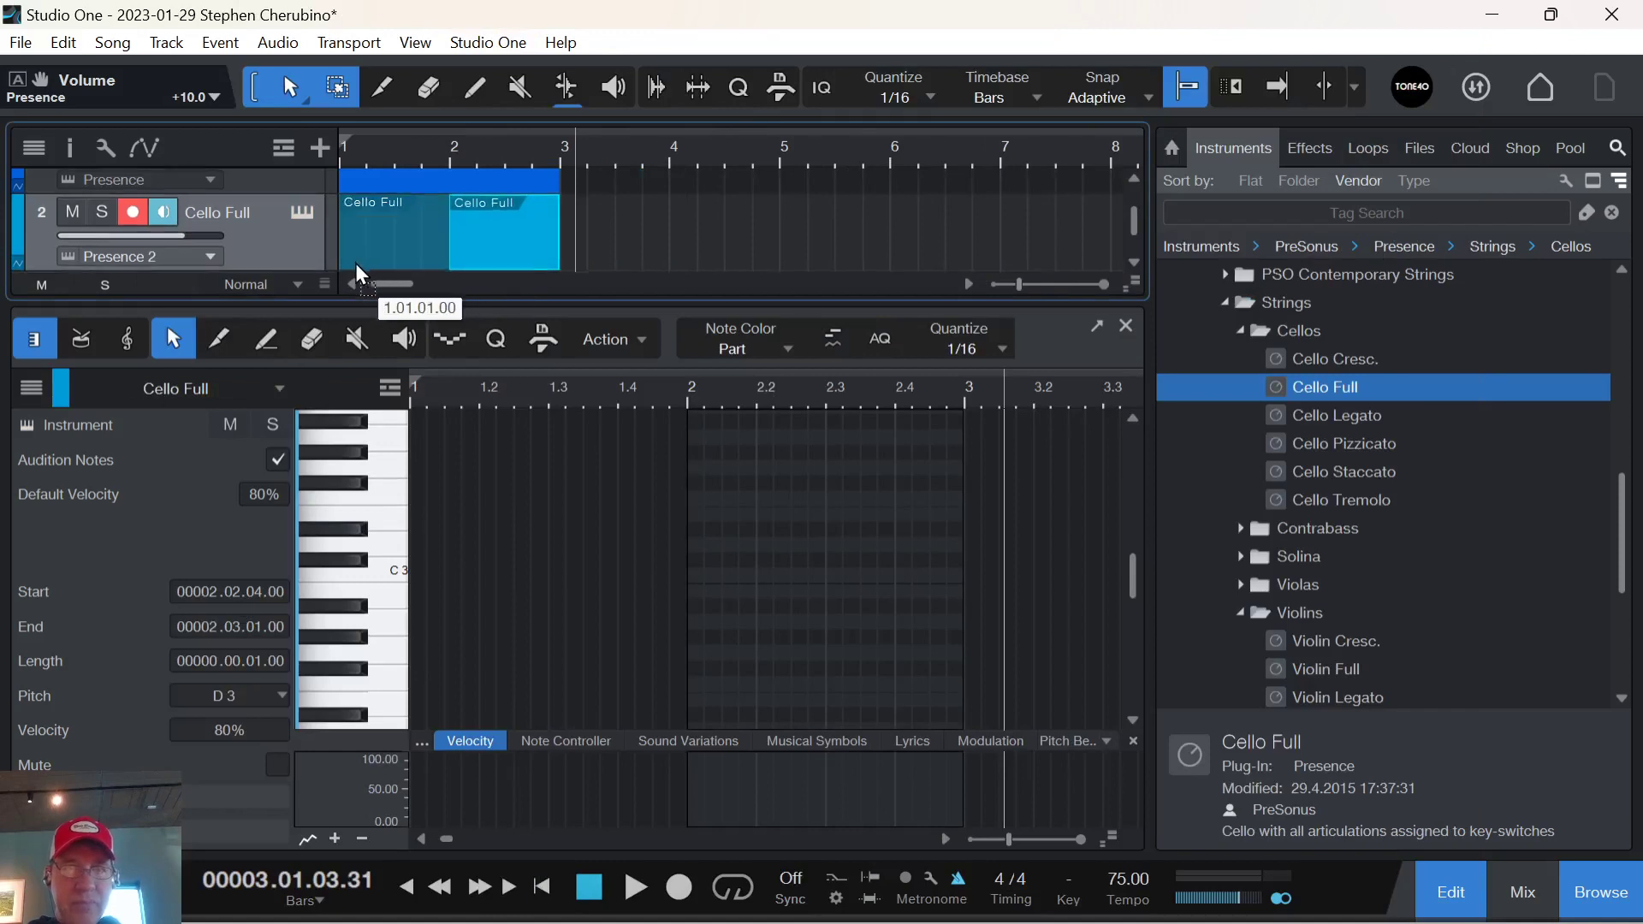
pyautogui.moveTo(449, 244); pyautogui.dragTo(544, 267)
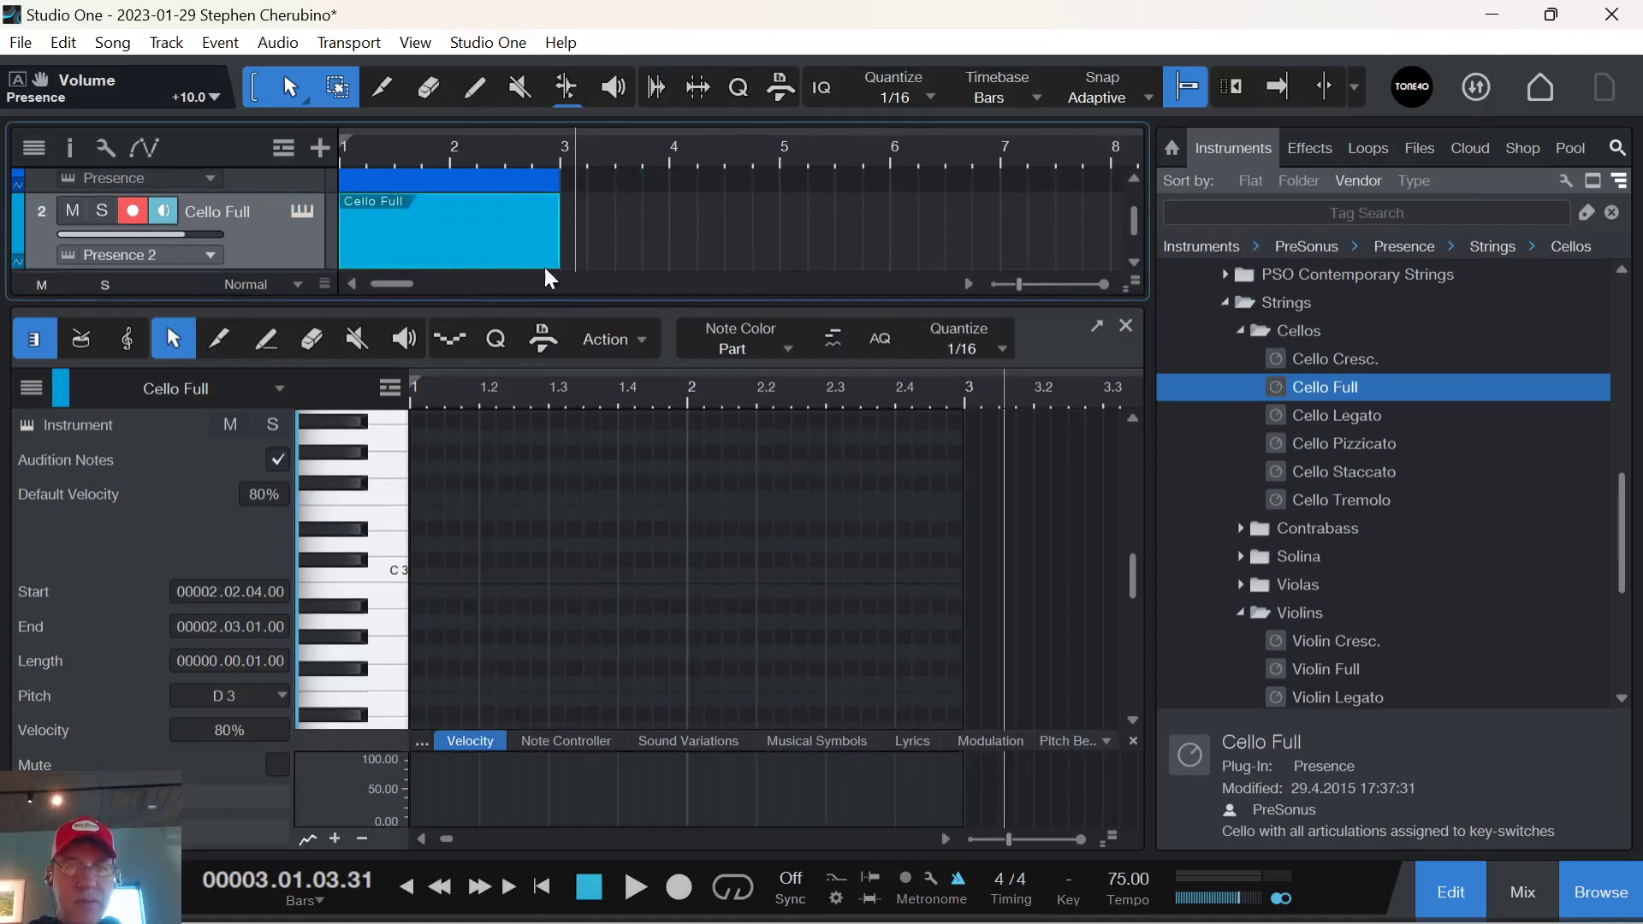
# Audition low cello keys, add an A2 note lasting the whole of bar 1, and play it back.
pyautogui.click(358, 668)
pyautogui.click(394, 633)
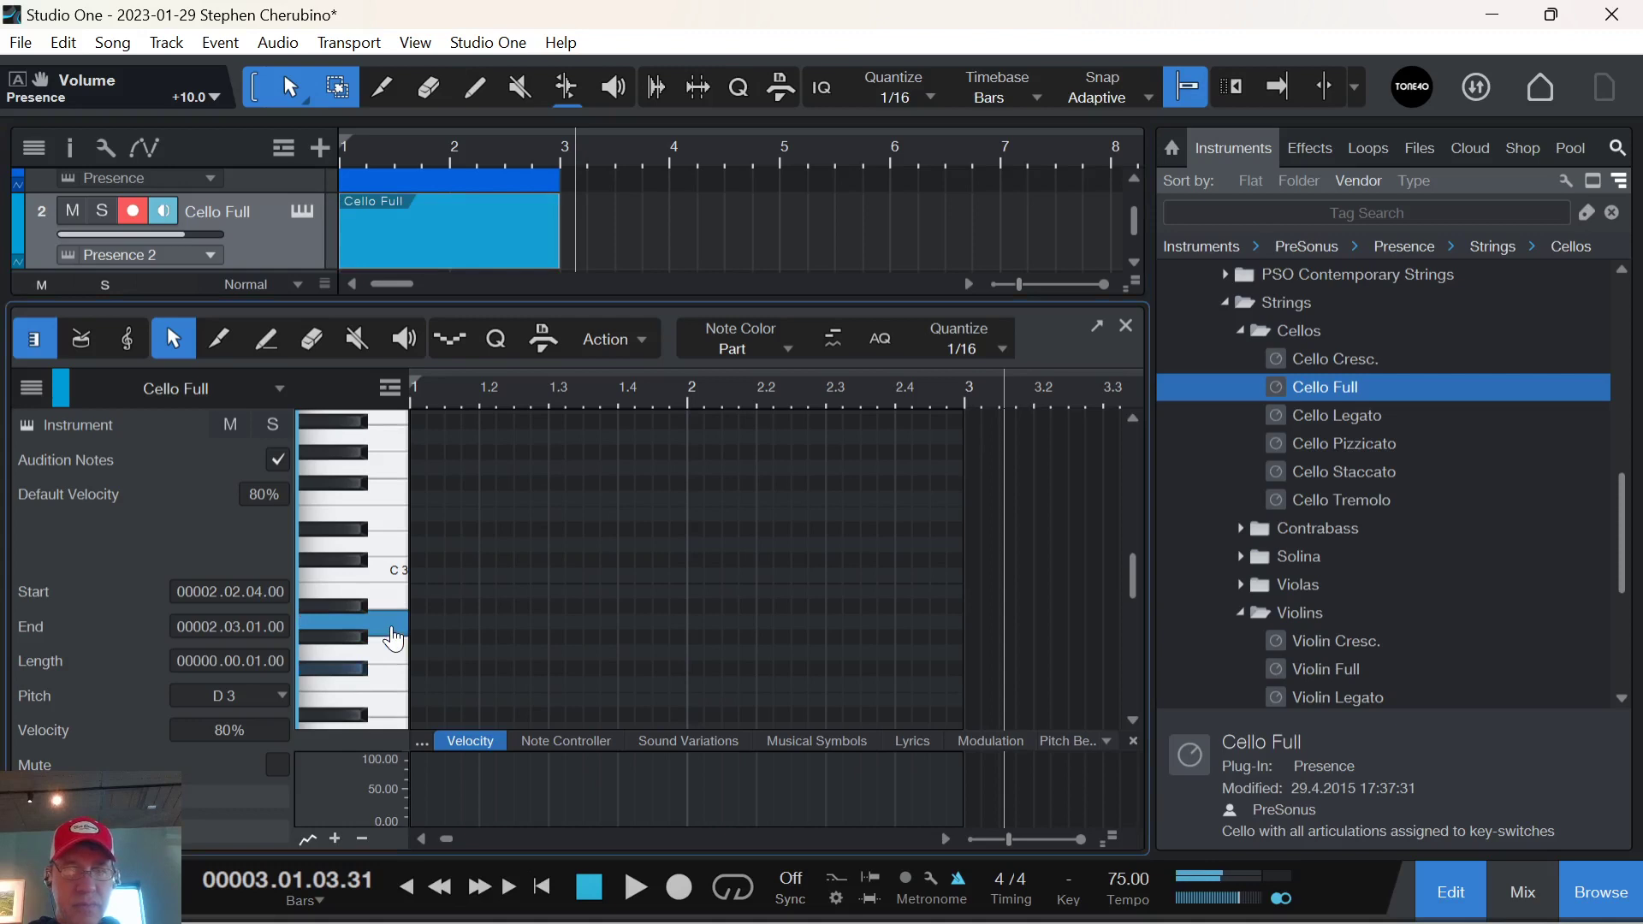
pyautogui.moveTo(413, 622); pyautogui.dragTo(650, 622)
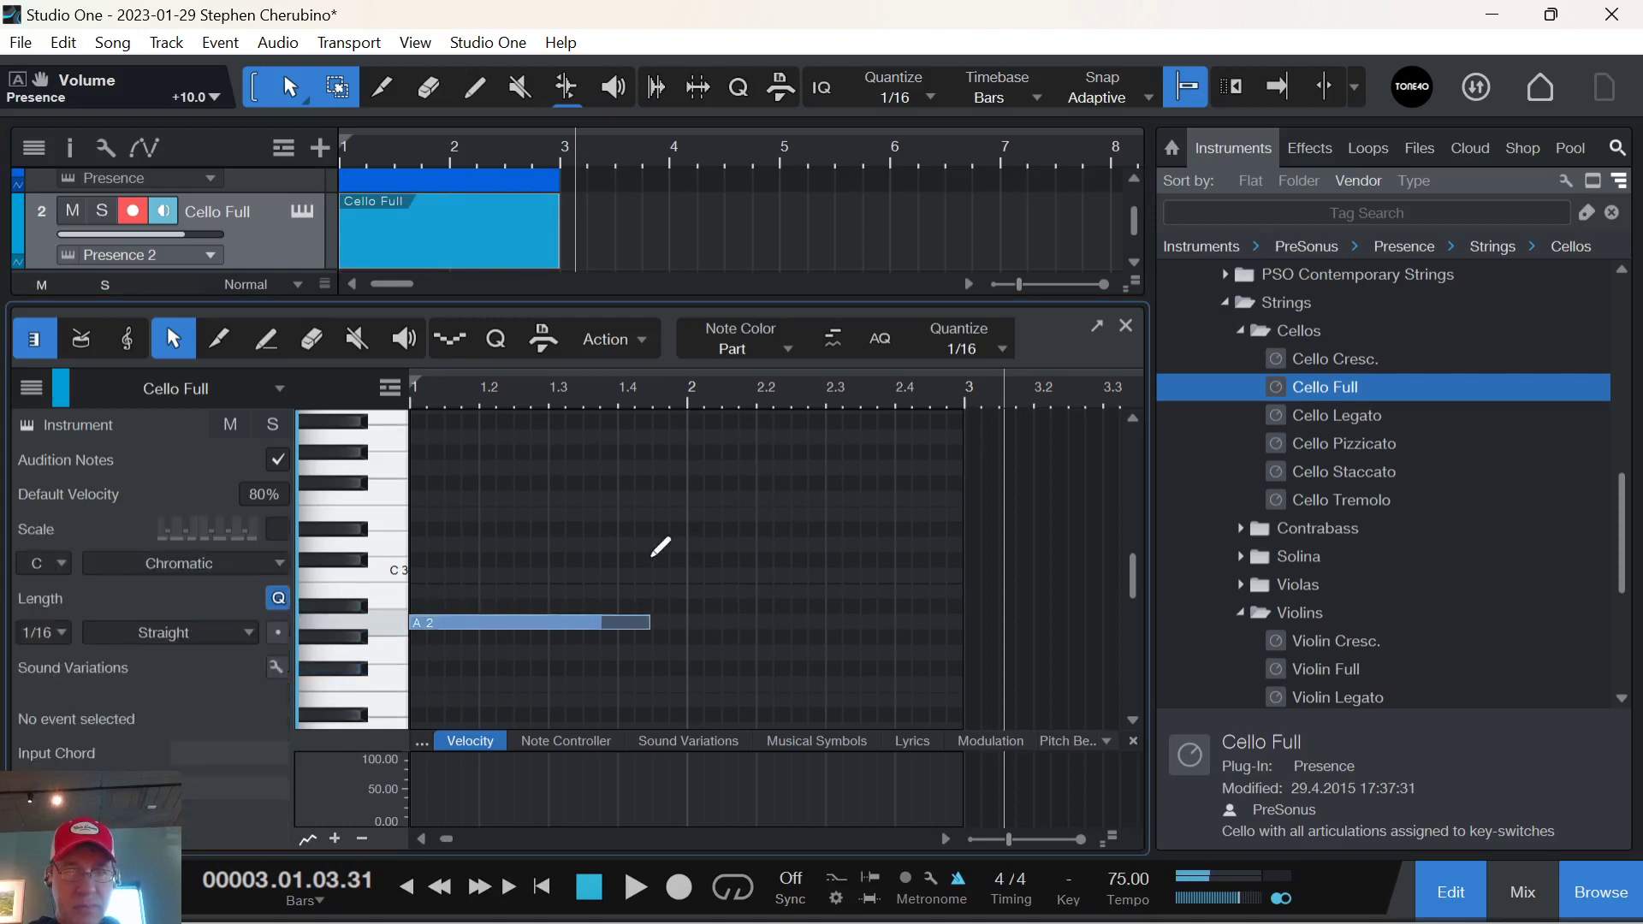
pyautogui.moveTo(661, 546); pyautogui.dragTo(682, 553)
pyautogui.press('space')
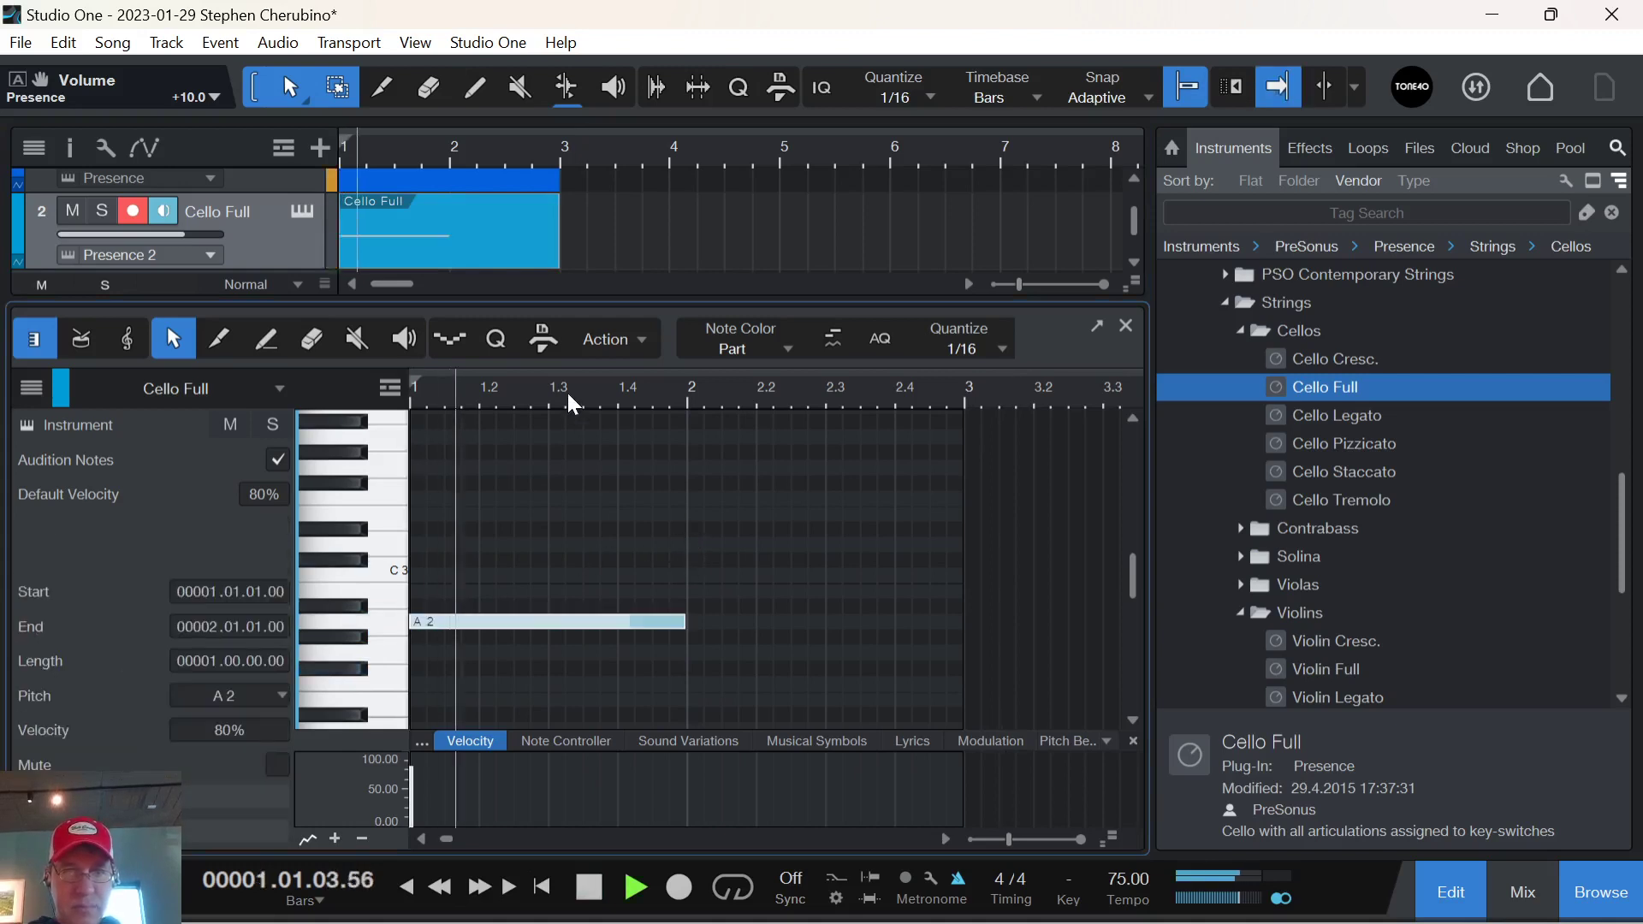
pyautogui.keyDown('ctrl'); pyautogui.scroll(-2, 616, 445); pyautogui.keyUp('ctrl')
pyautogui.scroll(-2, 641, 527)
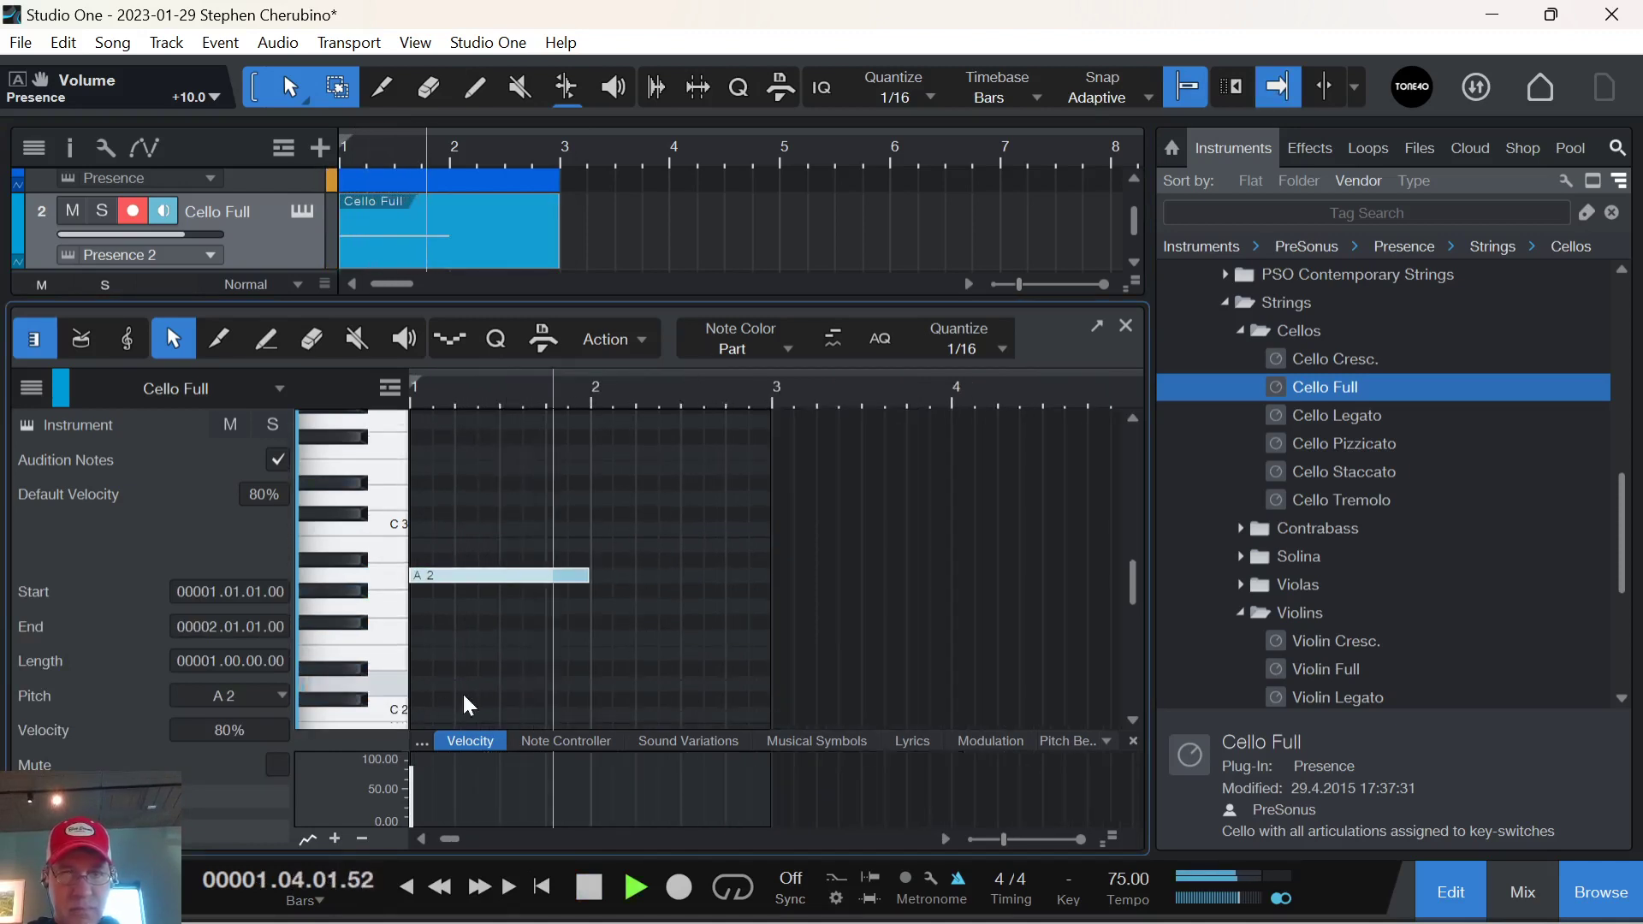
pyautogui.press('space')
# Try the bar 1 cello note at E2 with playback, and return it to A2.
pyautogui.click(395, 690)
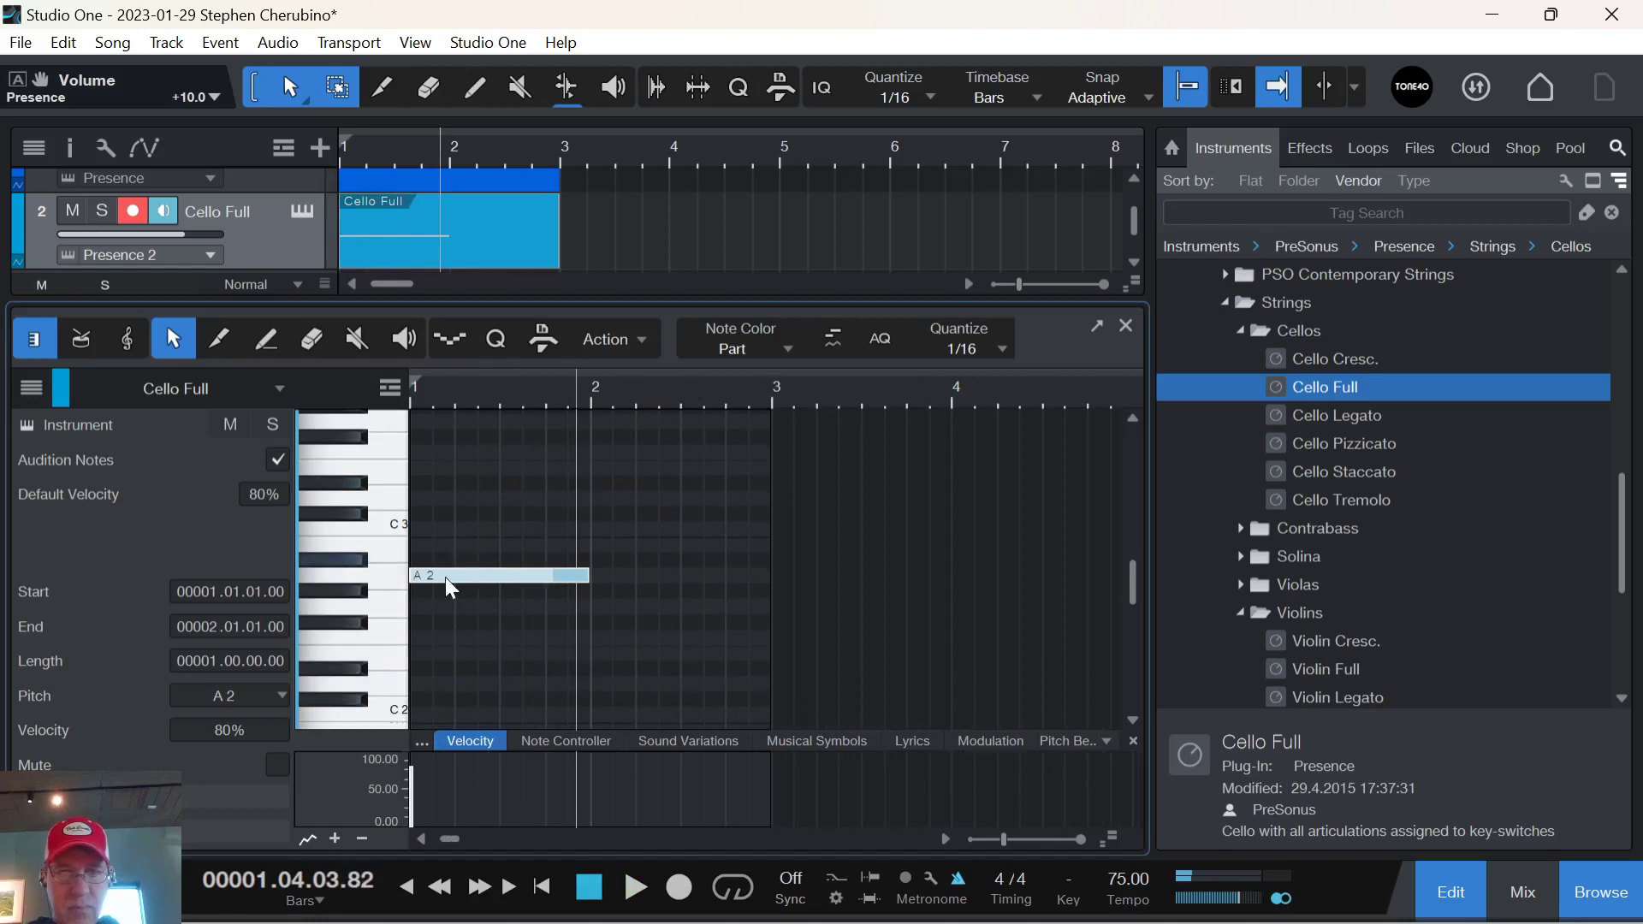
pyautogui.moveTo(440, 578); pyautogui.dragTo(445, 659)
pyautogui.press(',')
pyautogui.press('space')
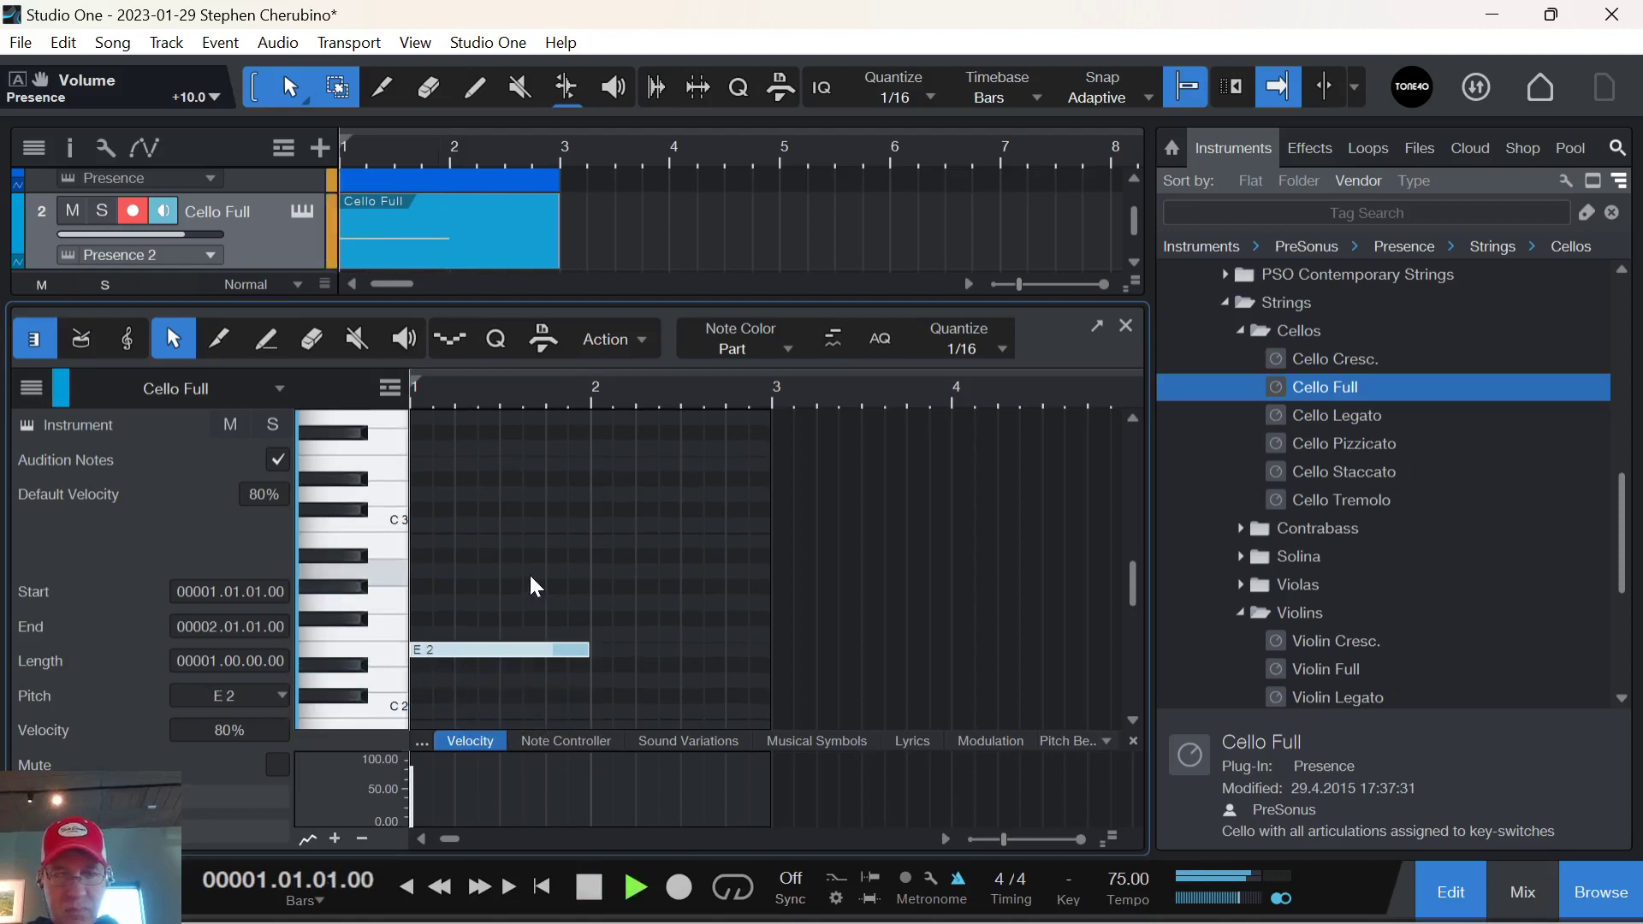
pyautogui.press('space')
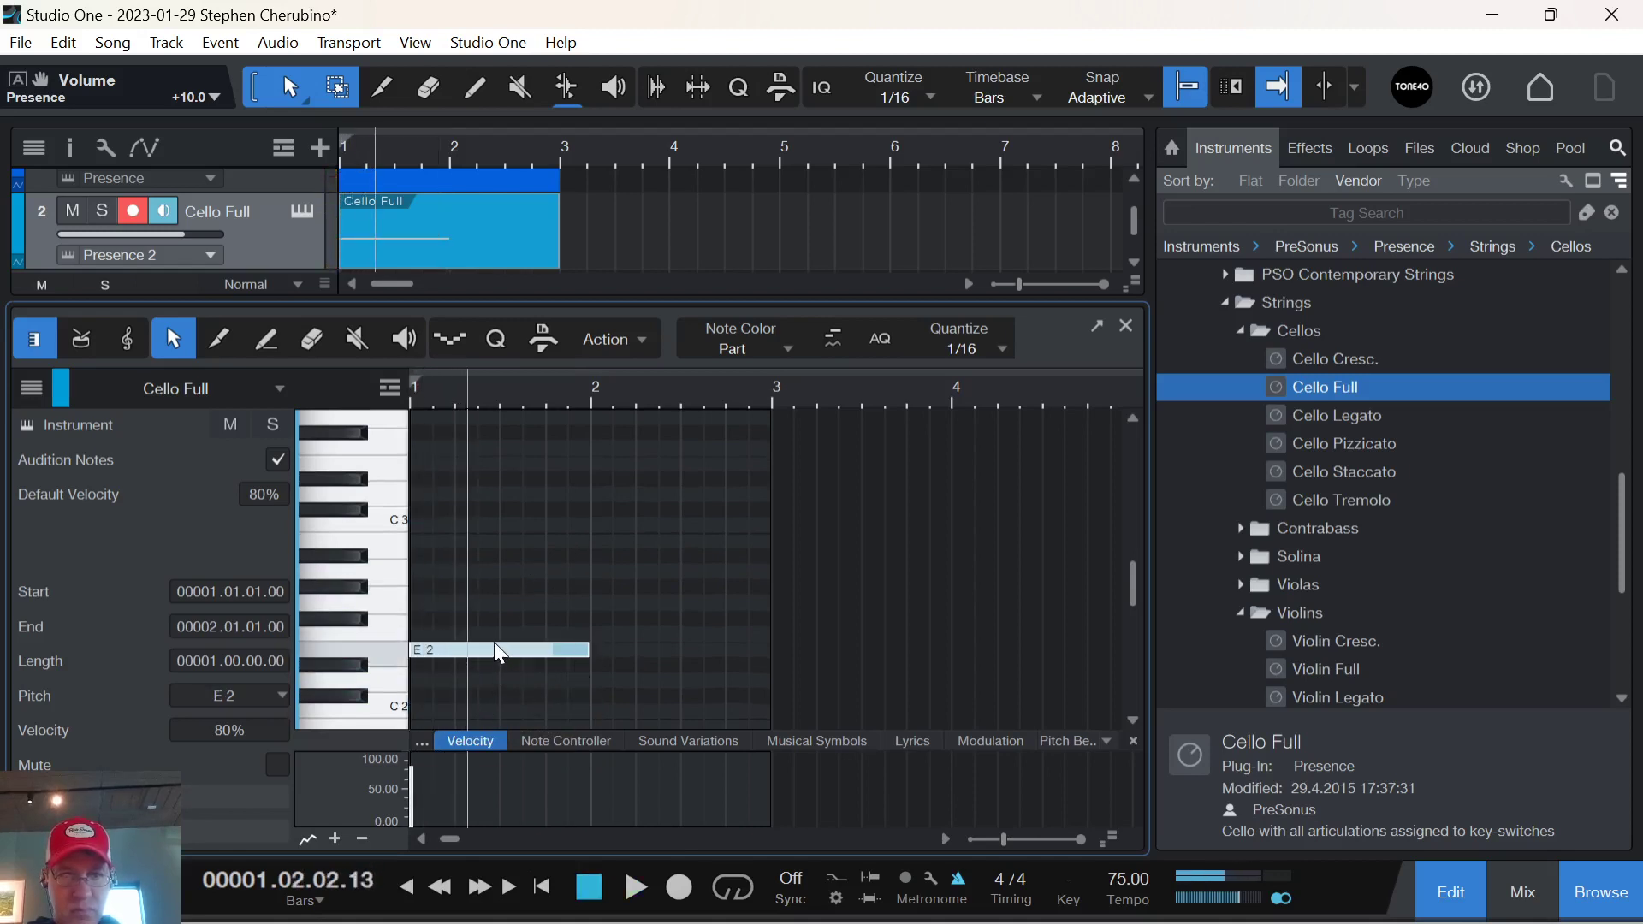
pyautogui.moveTo(494, 642); pyautogui.dragTo(491, 574)
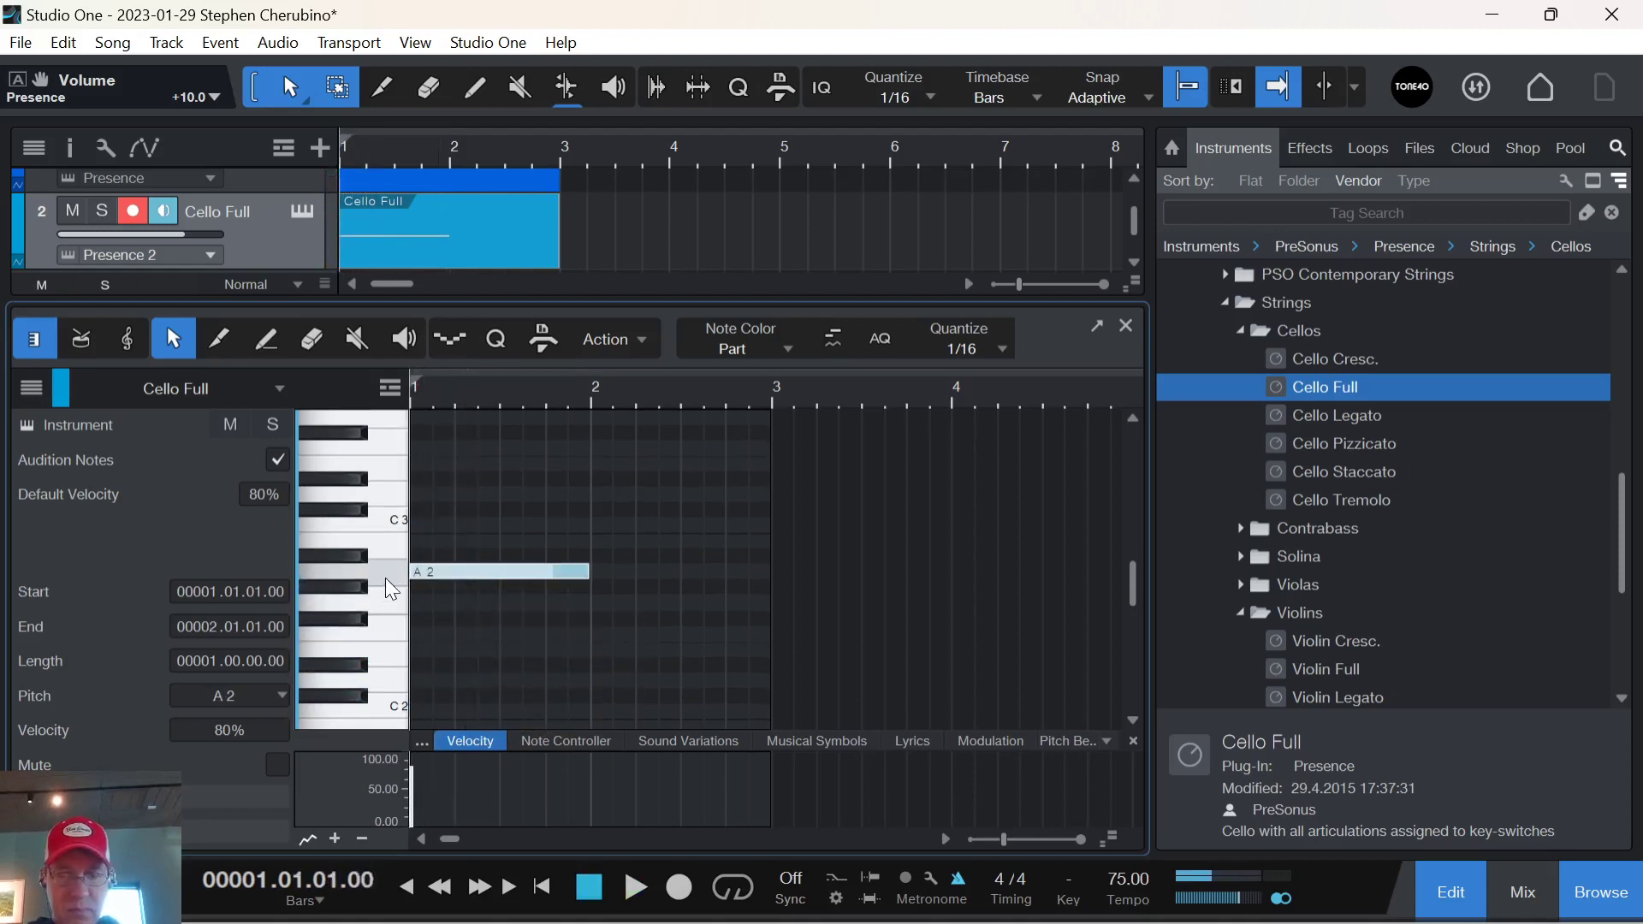
pyautogui.press('space')
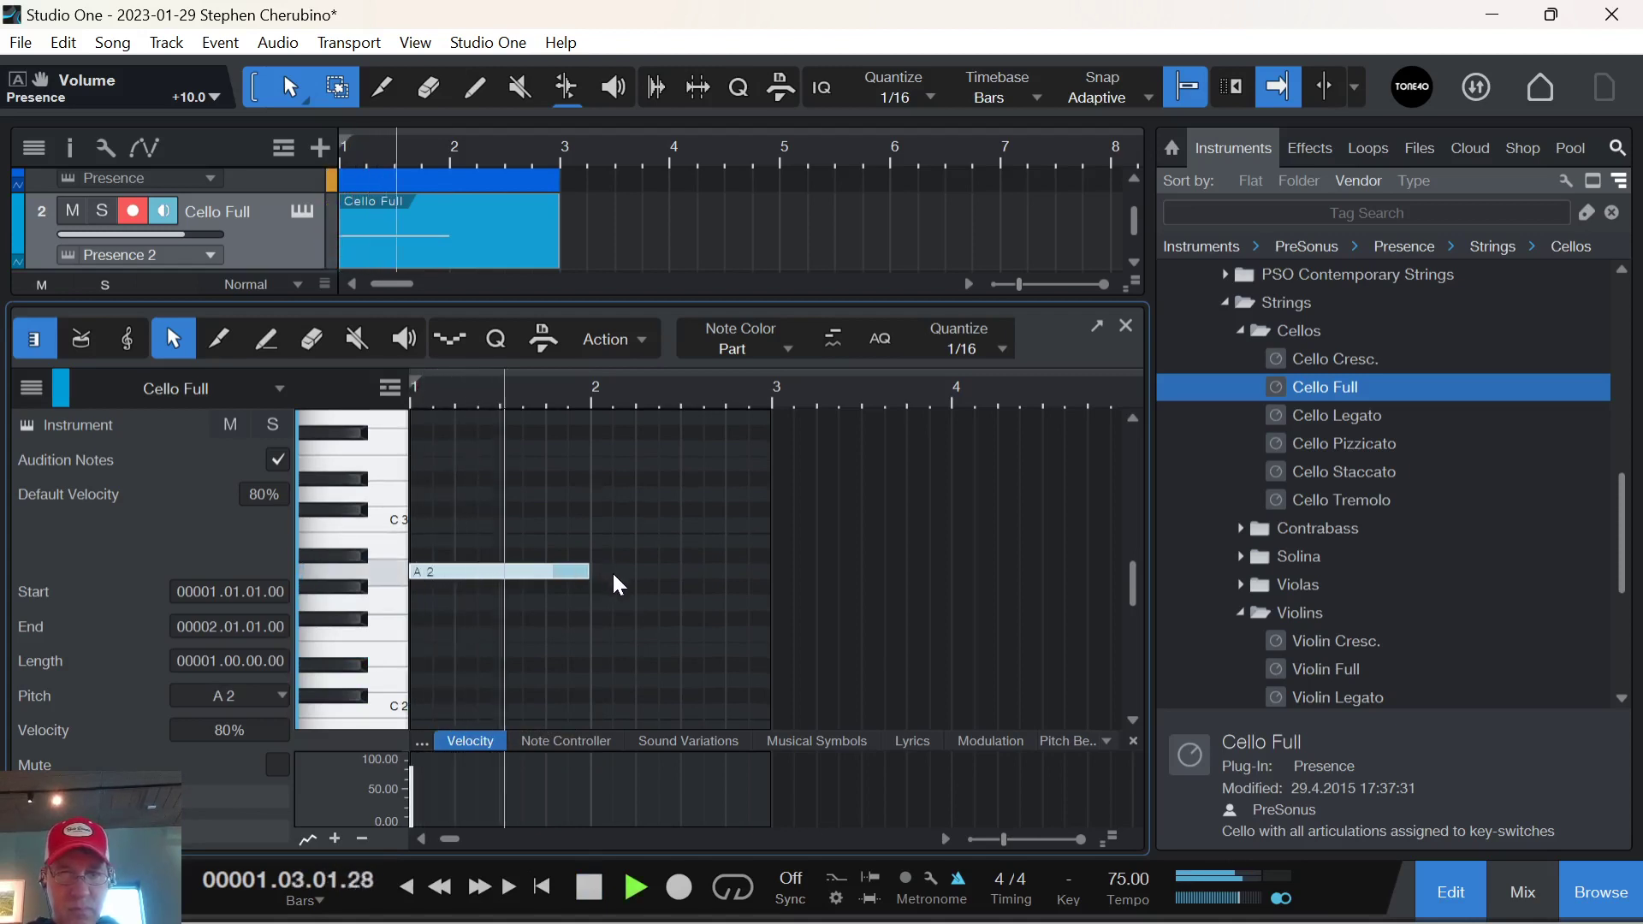
pyautogui.press('space')
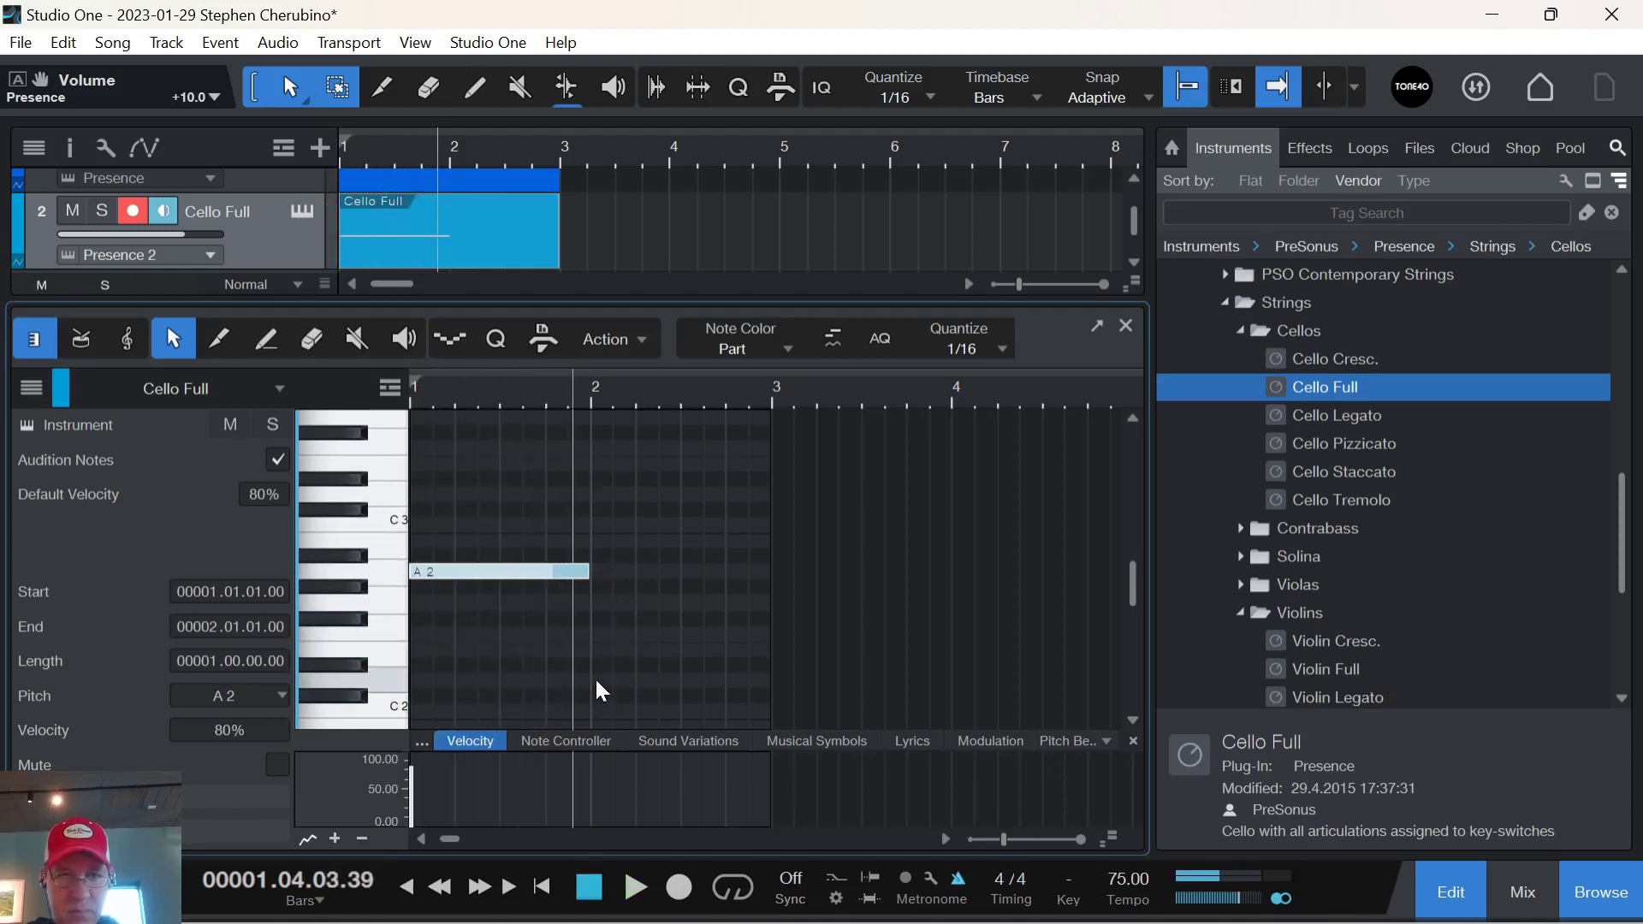
# Add cello notes in bar 2, D2 over beats 1 and 2, F2 on beat 3 and G2 on beat 4, and play them back.
pyautogui.moveTo(604, 680)
pyautogui.mouseDown()
pyautogui.moveTo(678, 687)
pyautogui.moveTo(733, 648)
pyautogui.moveTo(706, 633)
pyautogui.moveTo(770, 599)
pyautogui.mouseUp()
pyautogui.click(729, 599)
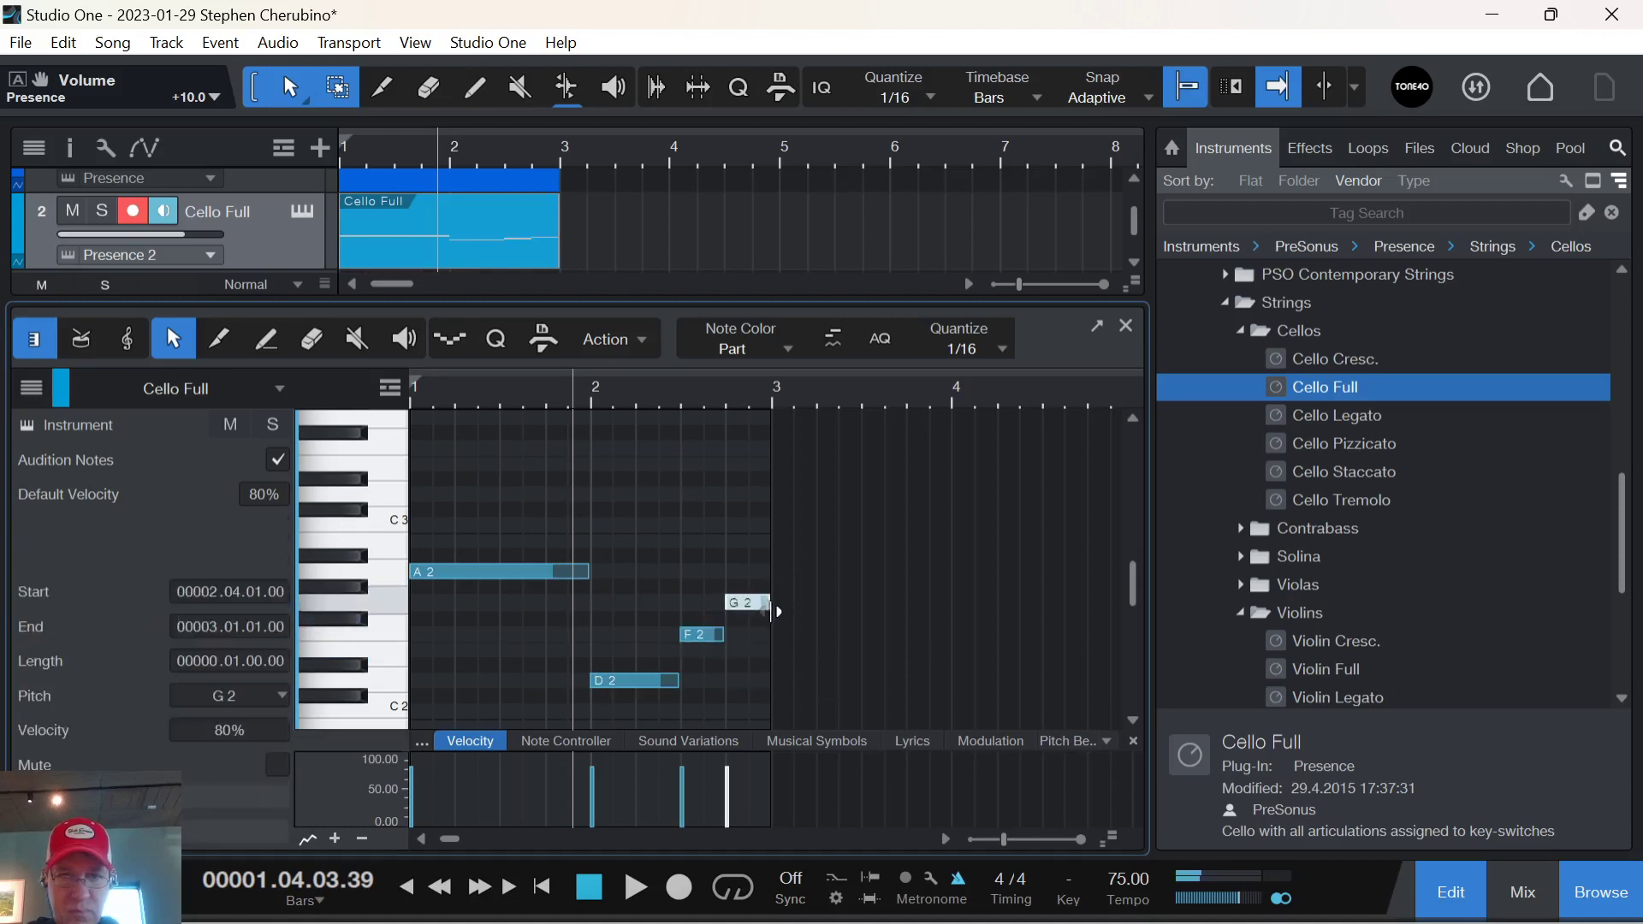
pyautogui.press(',')
pyautogui.press('space')
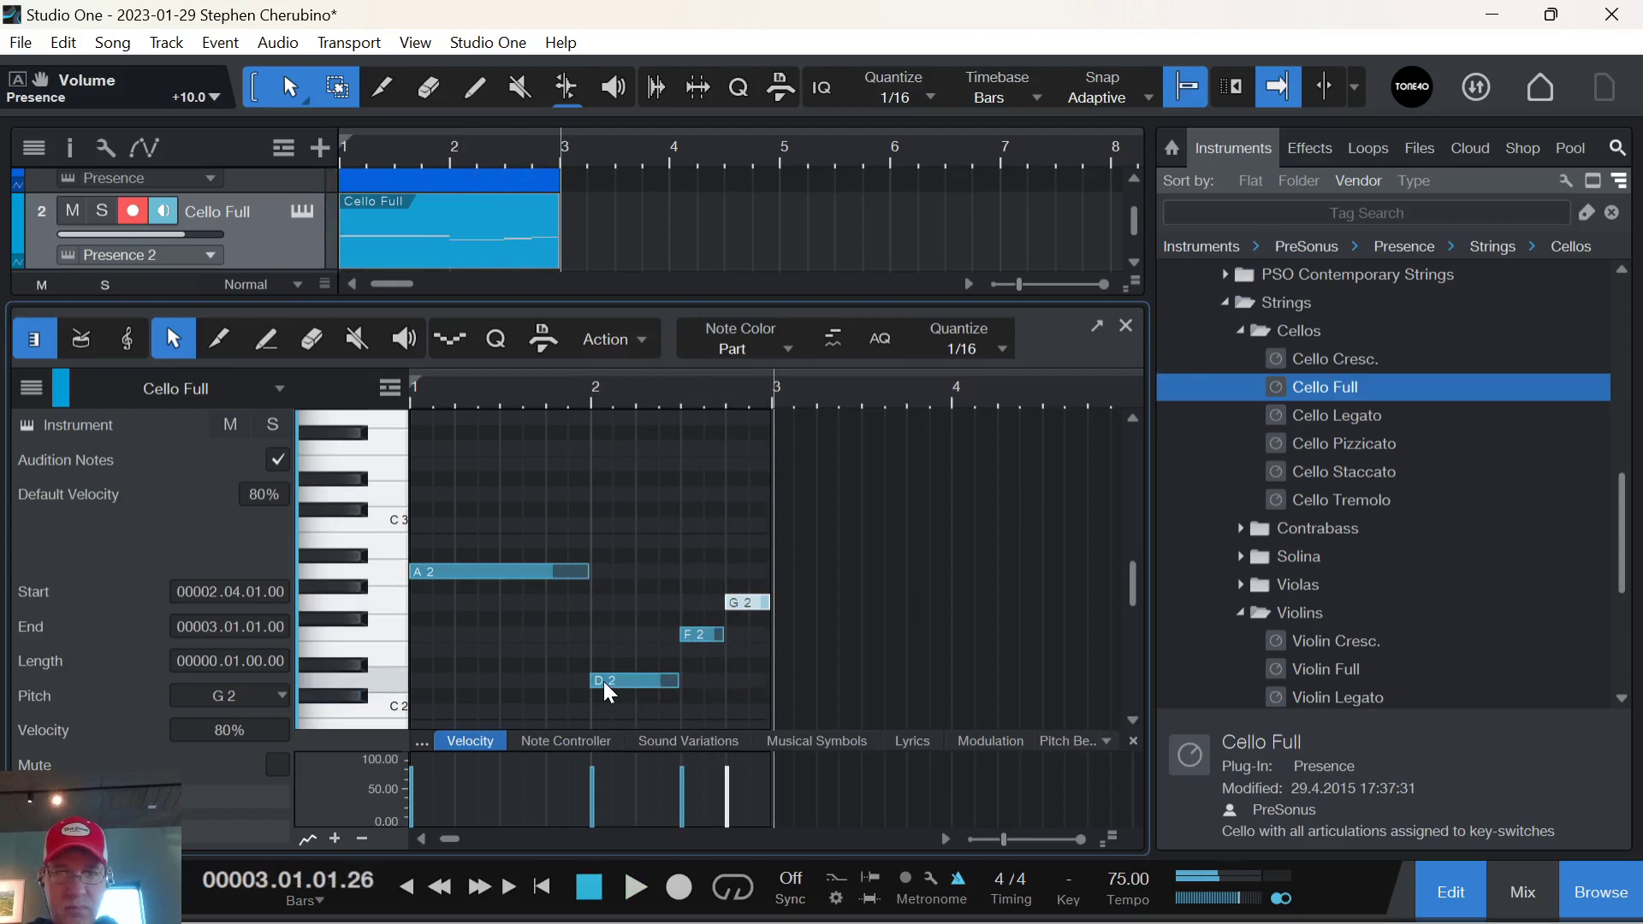
# Replace the two-beat D2 in bar 2 with E2 on beat 1 and D2 on beat 2, and play back the pattern.
pyautogui.moveTo(608, 679)
pyautogui.mouseDown()
pyautogui.moveTo(641, 640)
pyautogui.moveTo(672, 650)
pyautogui.moveTo(643, 680)
pyautogui.moveTo(683, 686)
pyautogui.mouseUp()
pyautogui.press(',')
pyautogui.press('space')
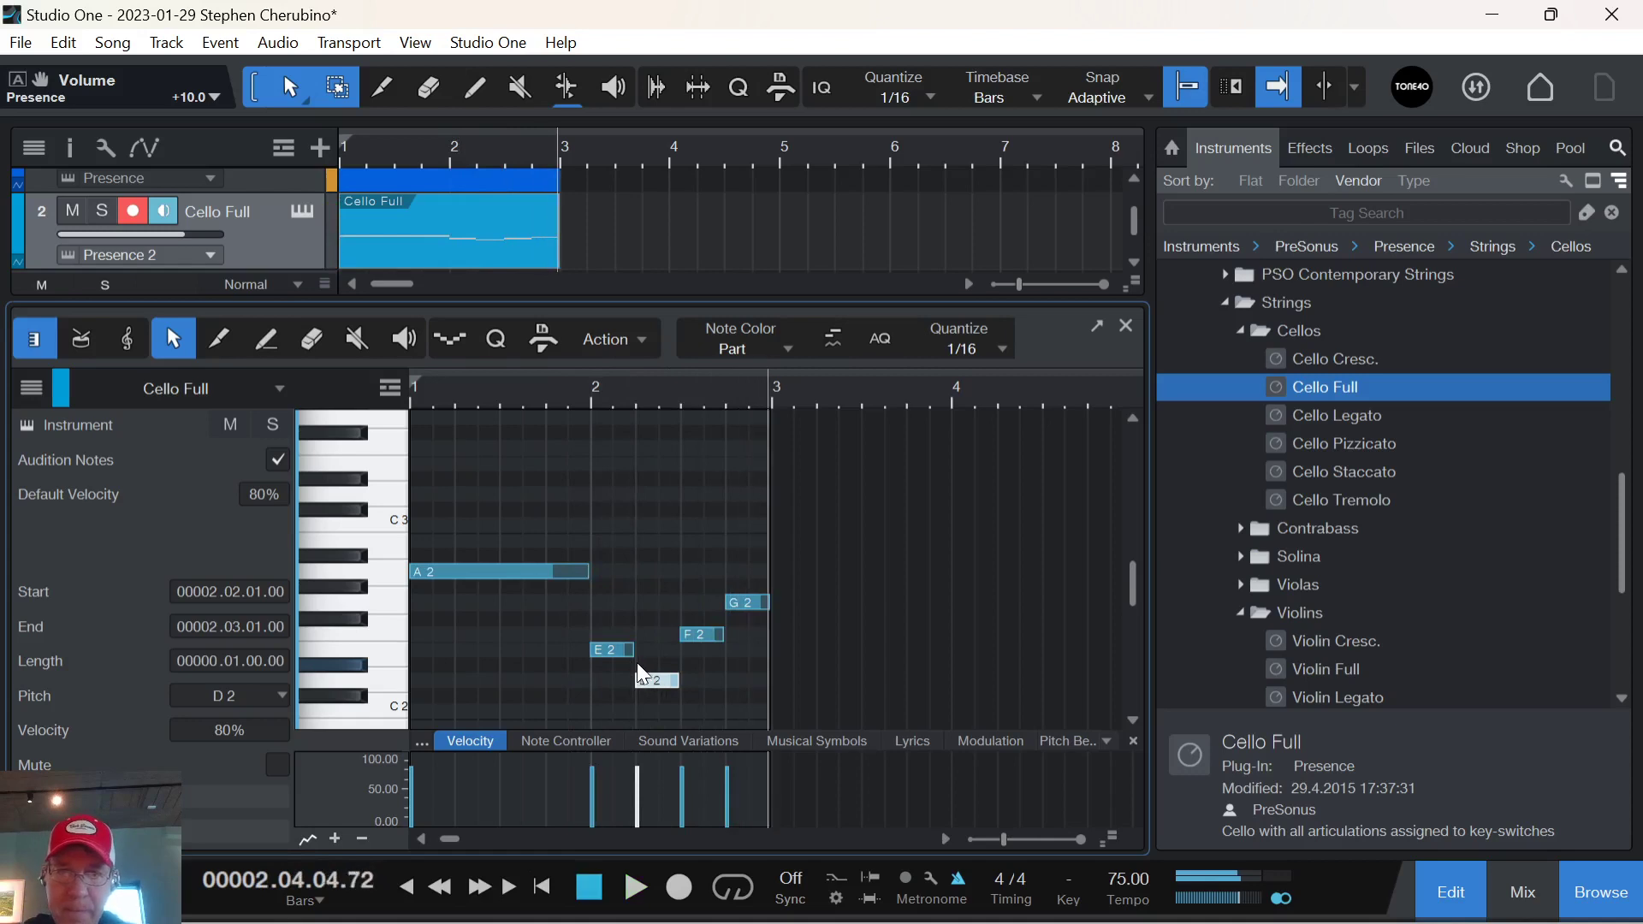
# Remove the D2 on beat 2 of bar 2, lower the beat 3 note to D2, and listen to the change.
pyautogui.moveTo(709, 635); pyautogui.dragTo(700, 700)
pyautogui.moveTo(703, 695); pyautogui.dragTo(702, 689)
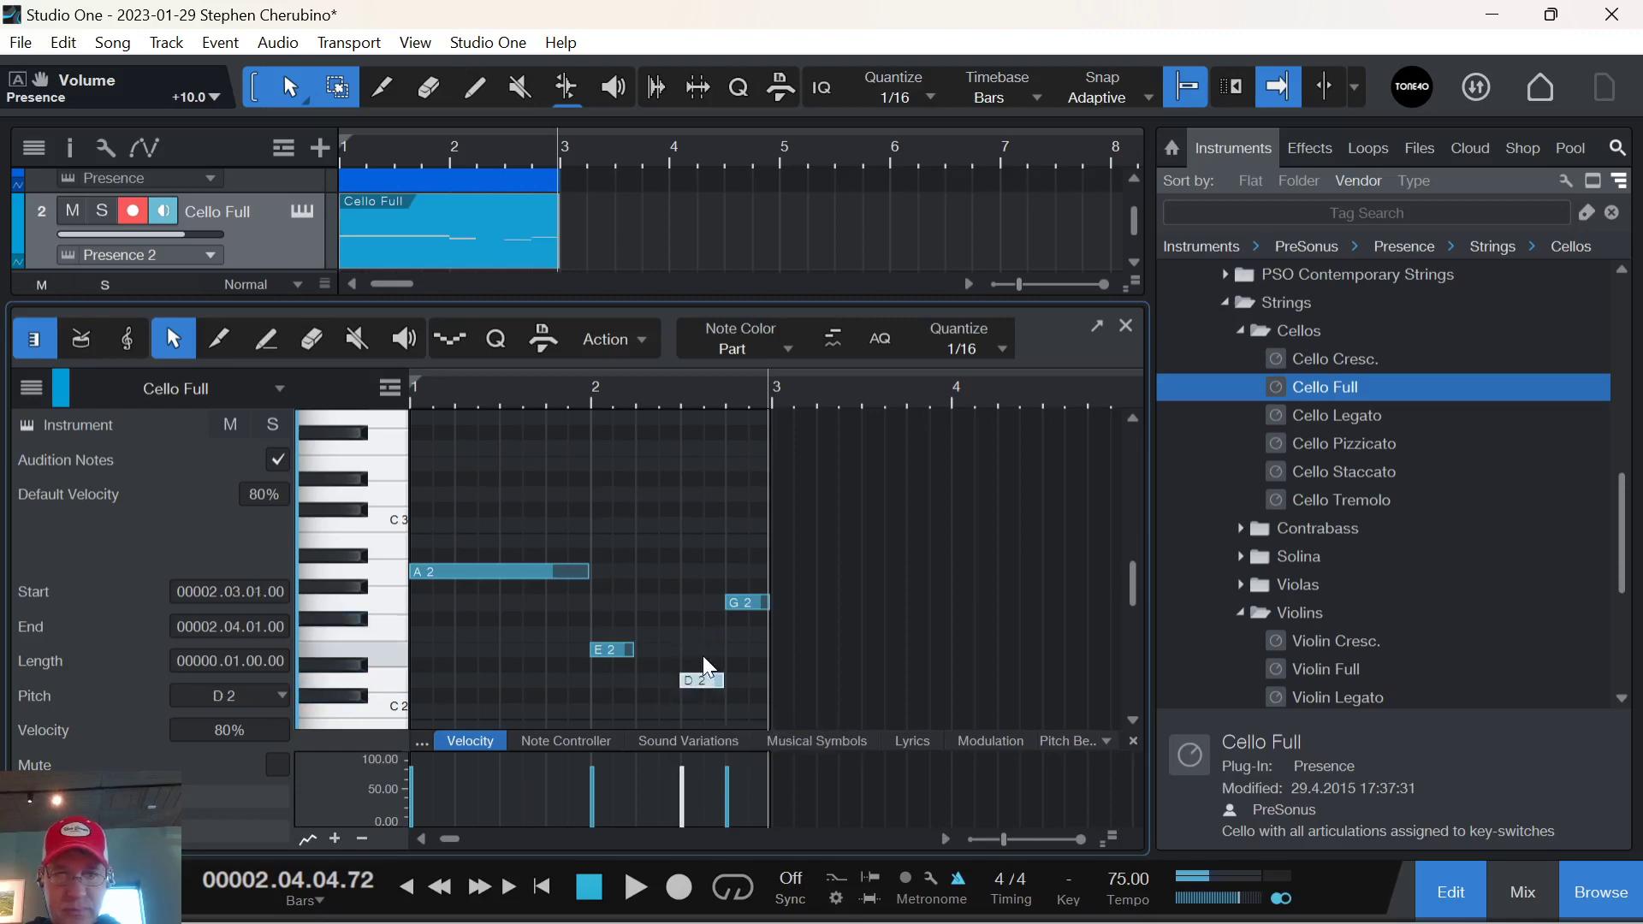
pyautogui.press('space')
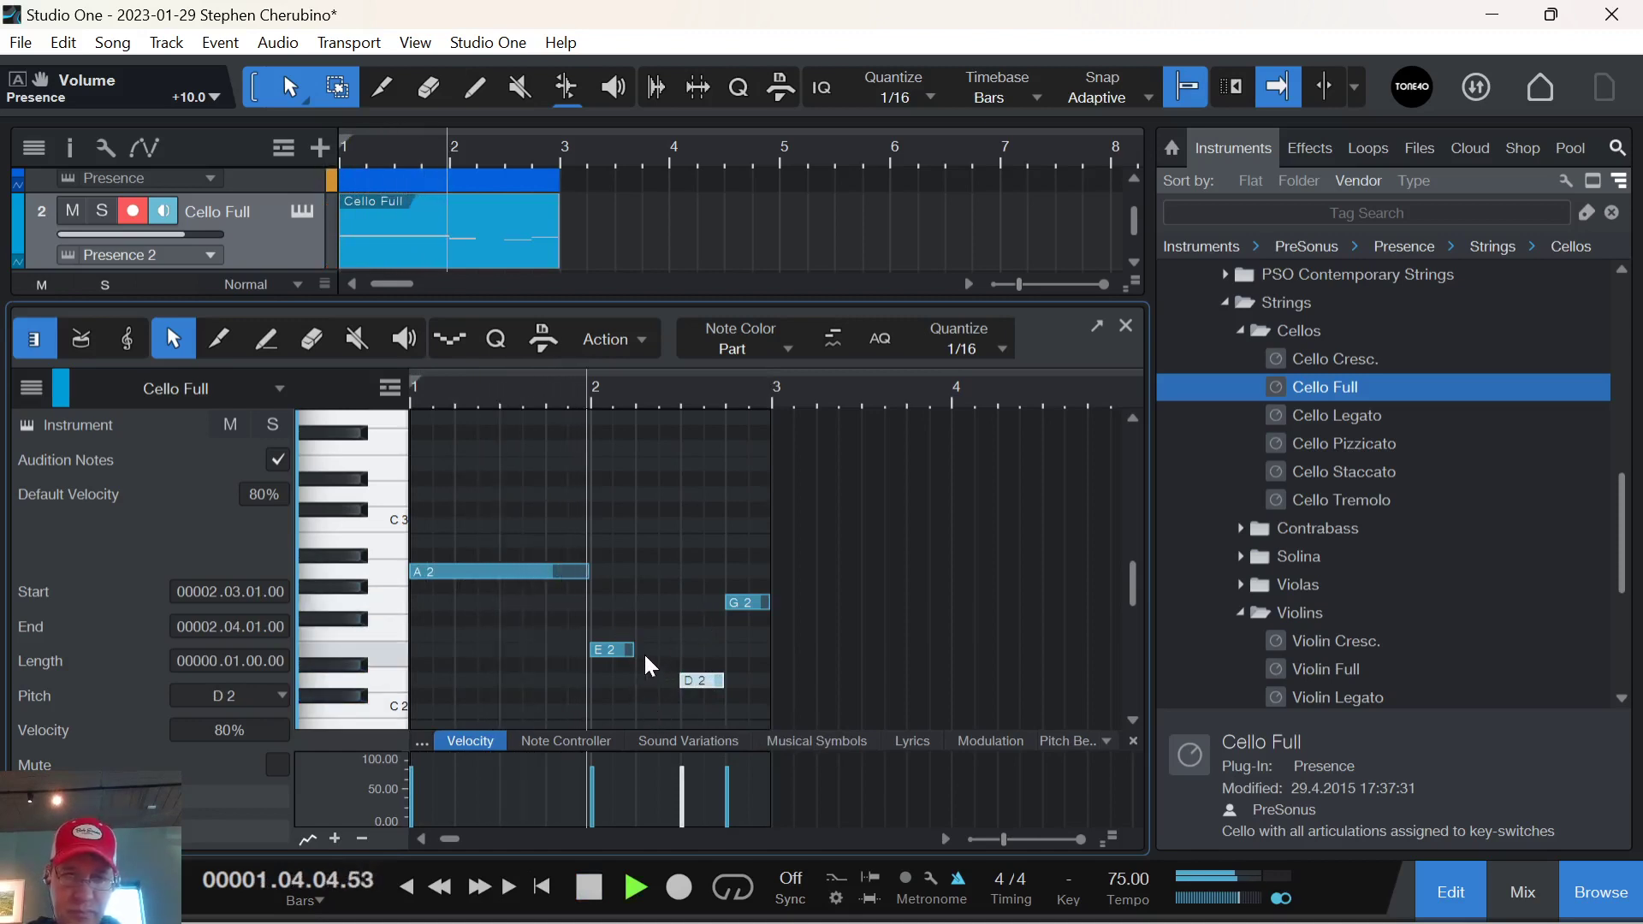
pyautogui.press('space')
# Lower the E2 at the start of bar 2 to D2, extend its end to 2.2.4, and play it back.
pyautogui.moveTo(623, 650); pyautogui.dragTo(670, 681)
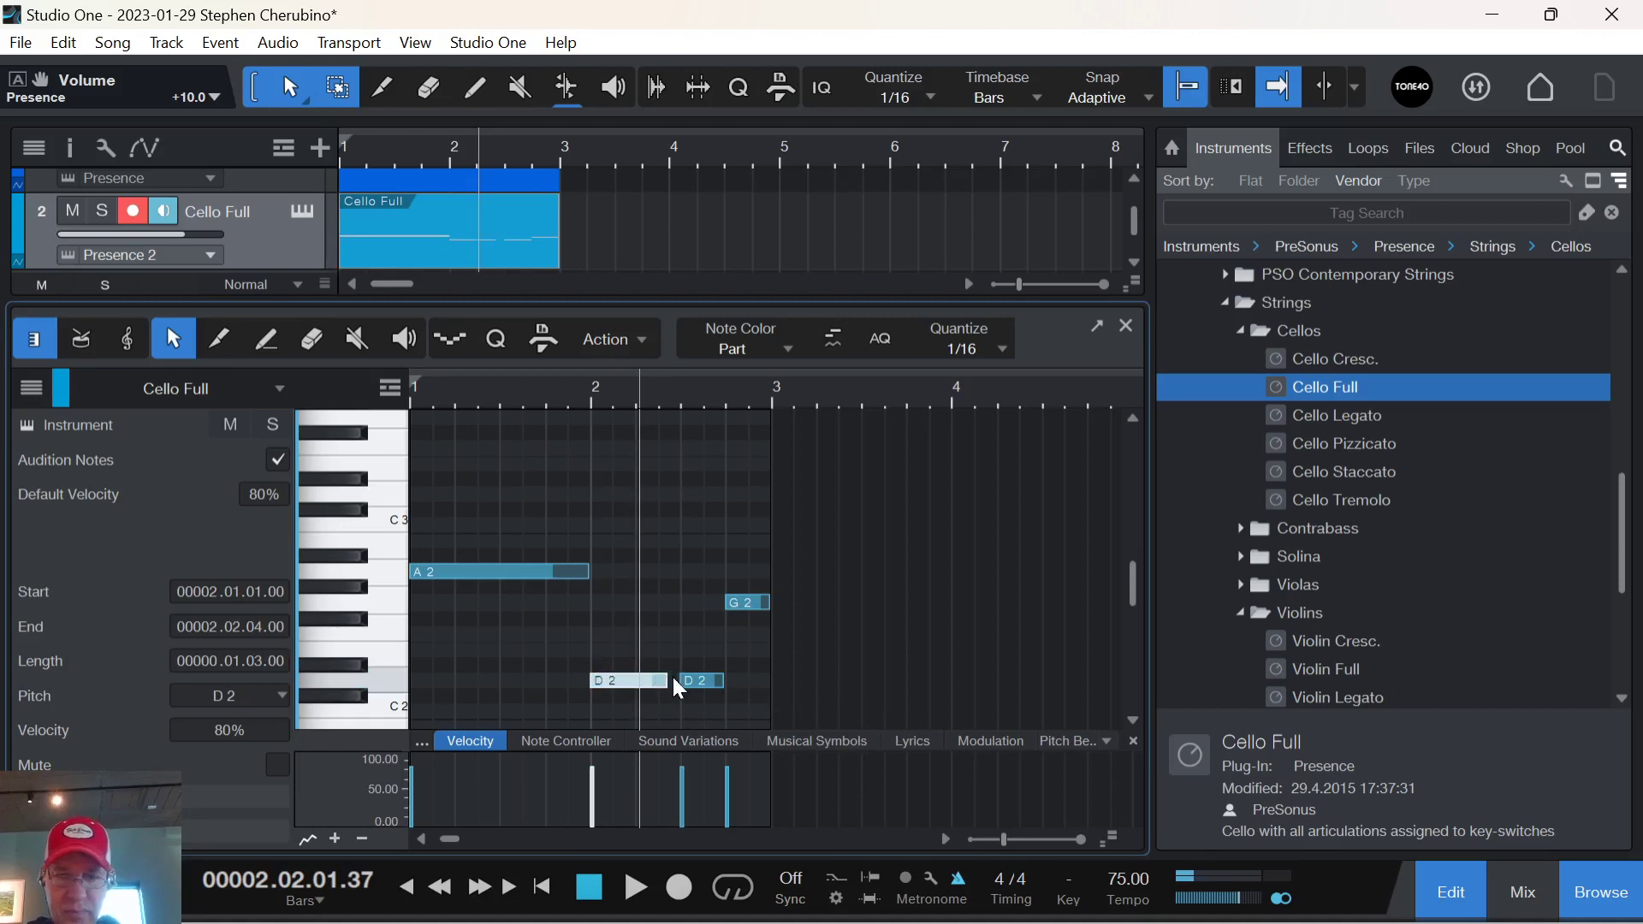
pyautogui.press('space')
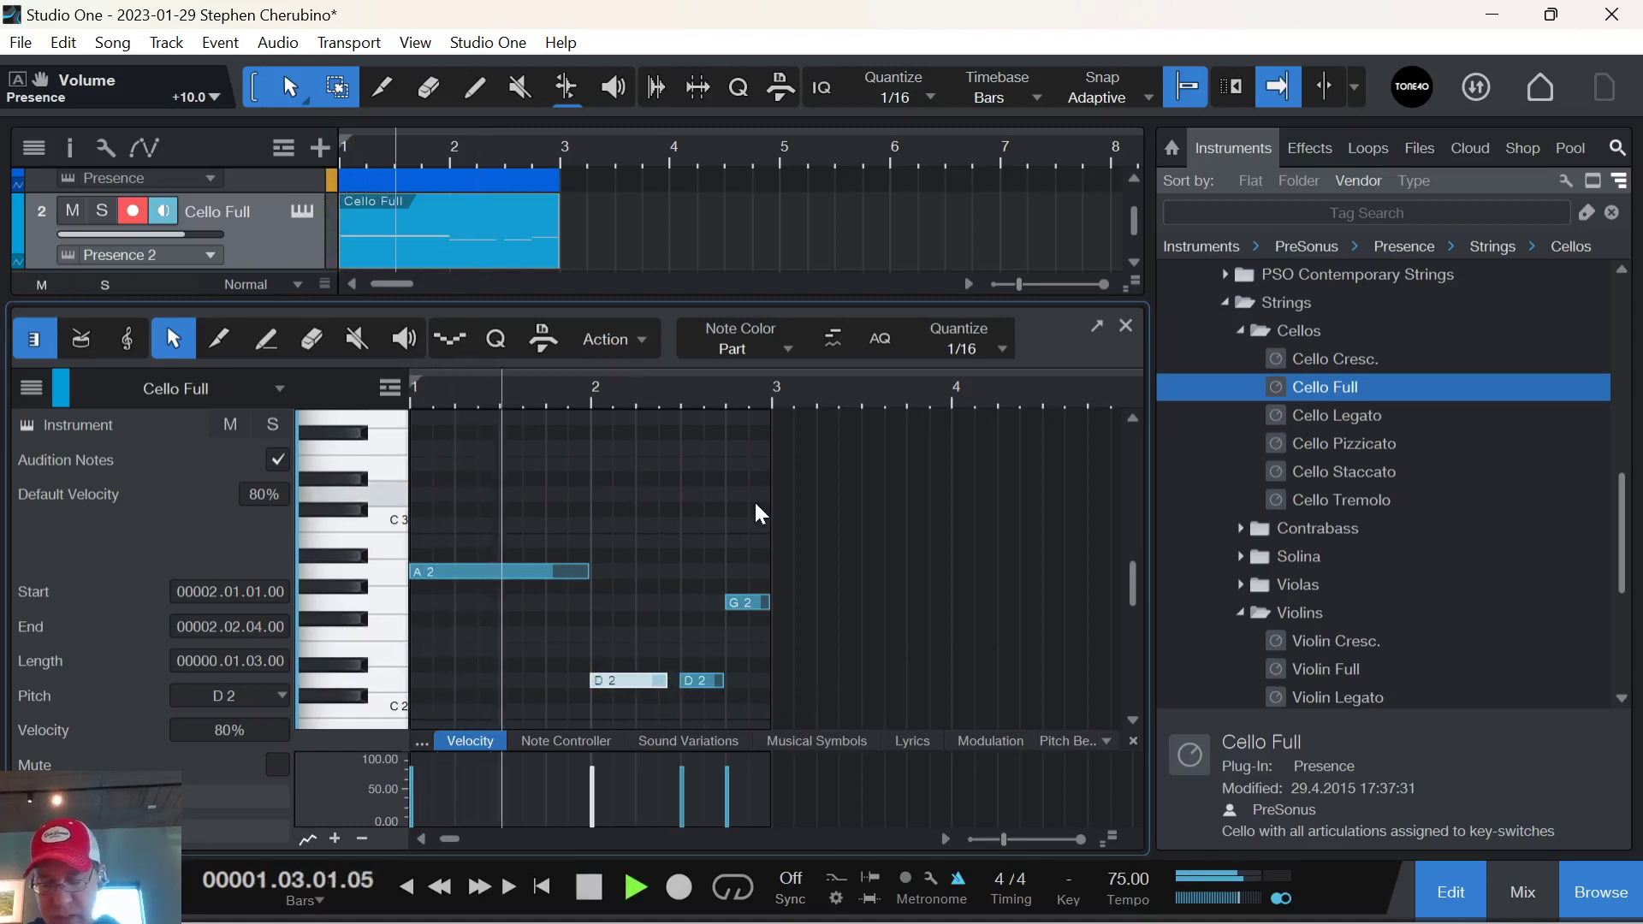
pyautogui.press('space')
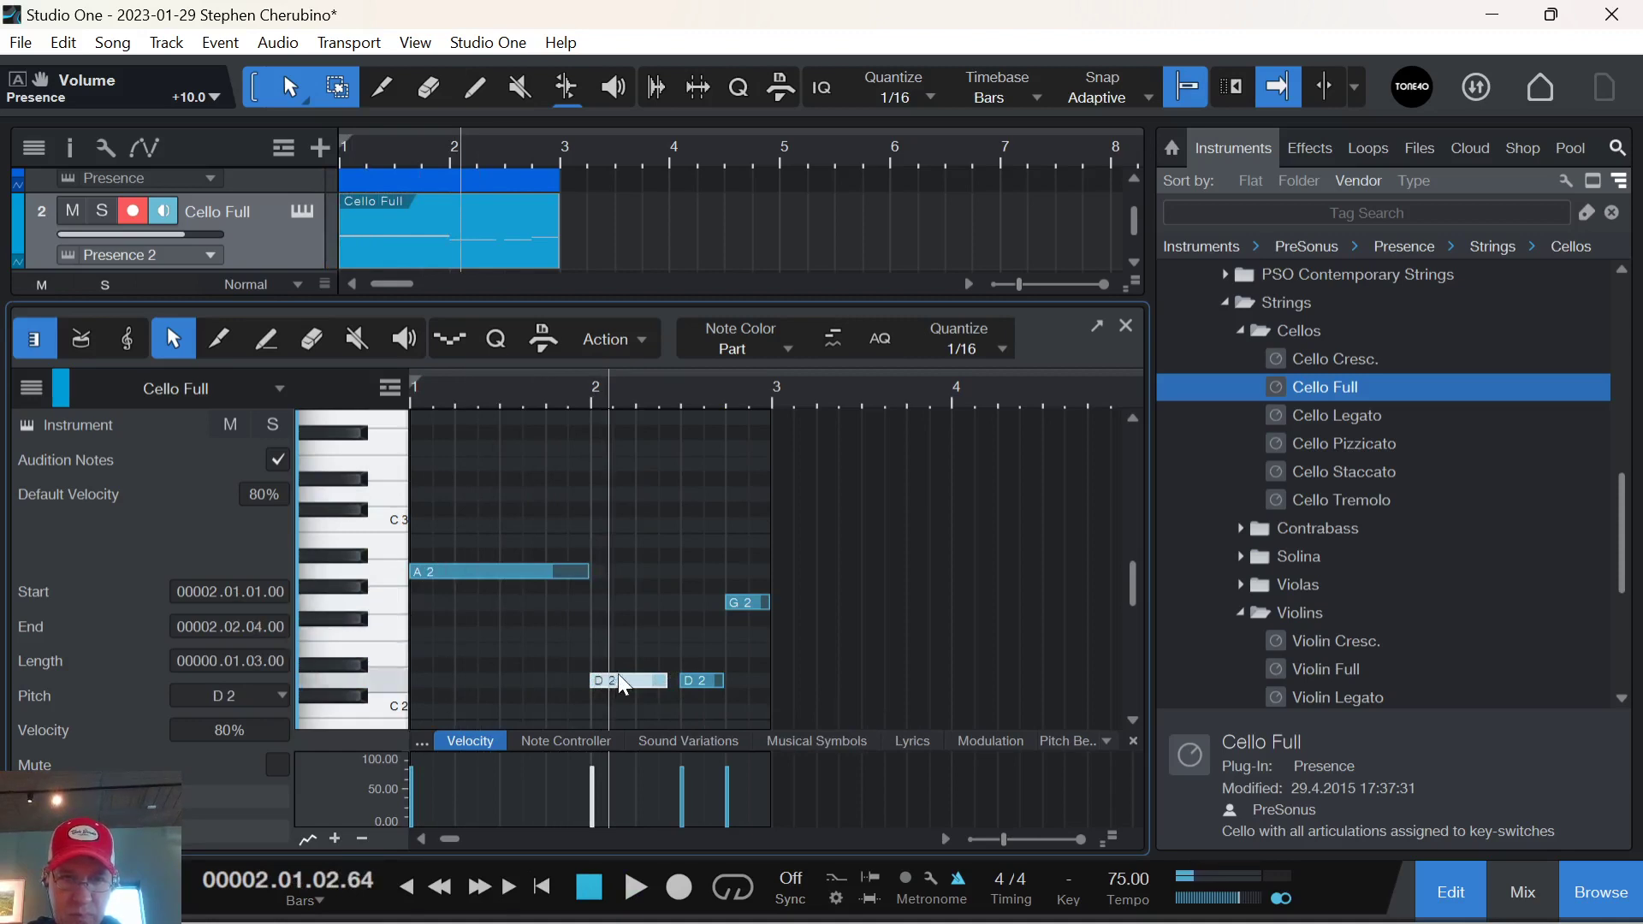
# Lower the first note of bar 2 to C2 and split beat 4 into F2 at 2.4.1 and G2 at 2.4.3.
pyautogui.scroll(-1, 618, 675)
pyautogui.moveTo(628, 647); pyautogui.dragTo(628, 676)
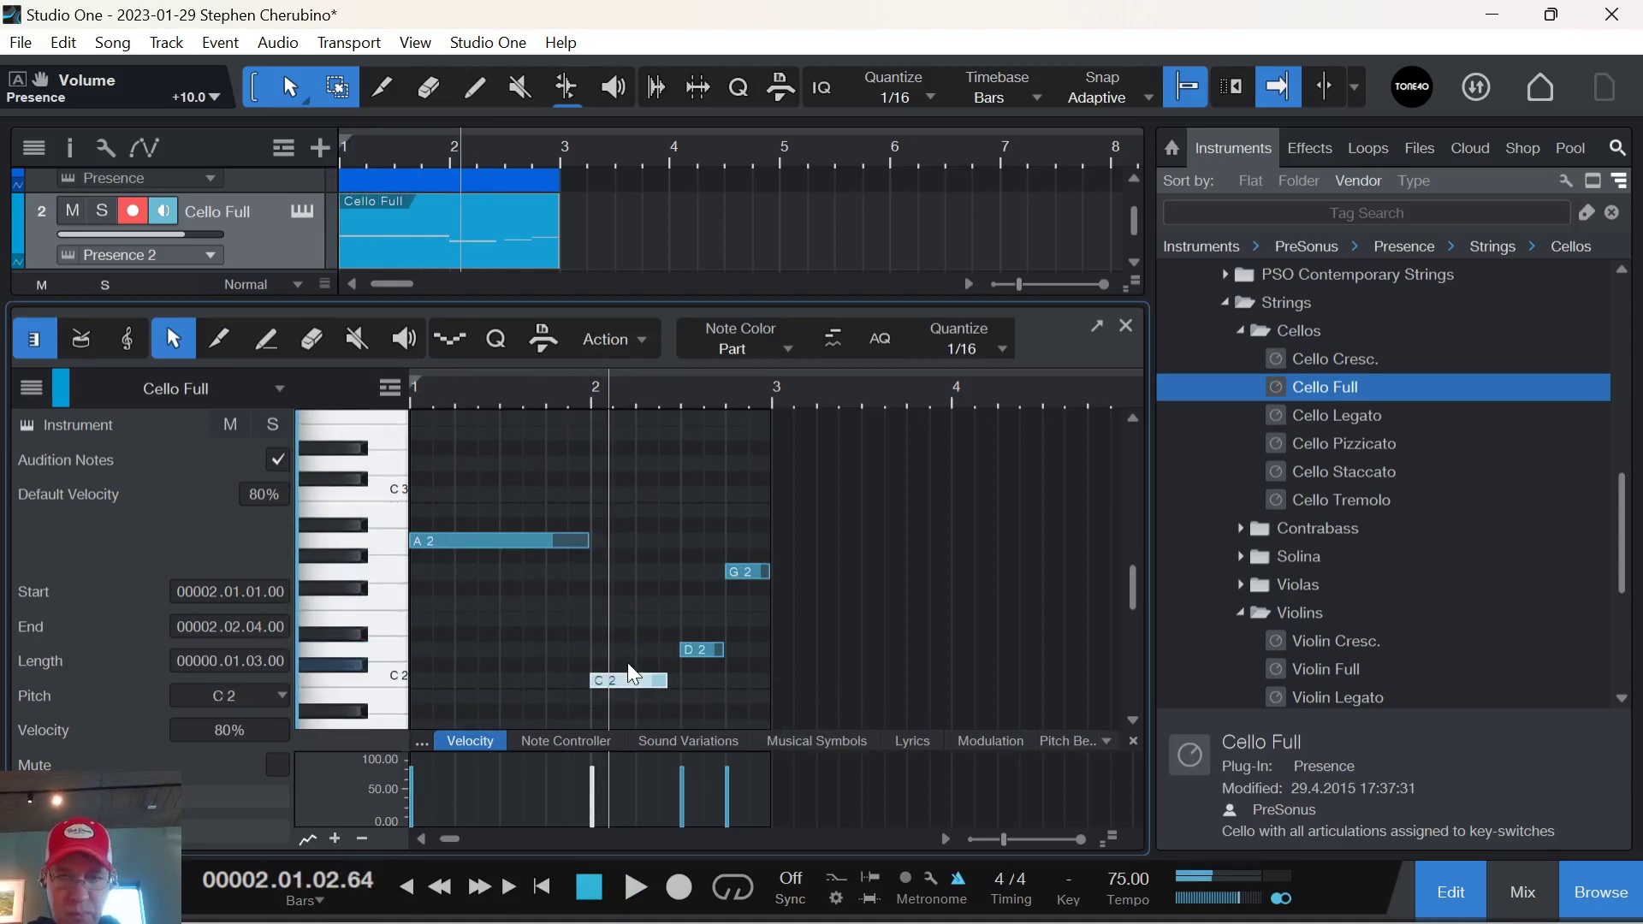
pyautogui.press('space')
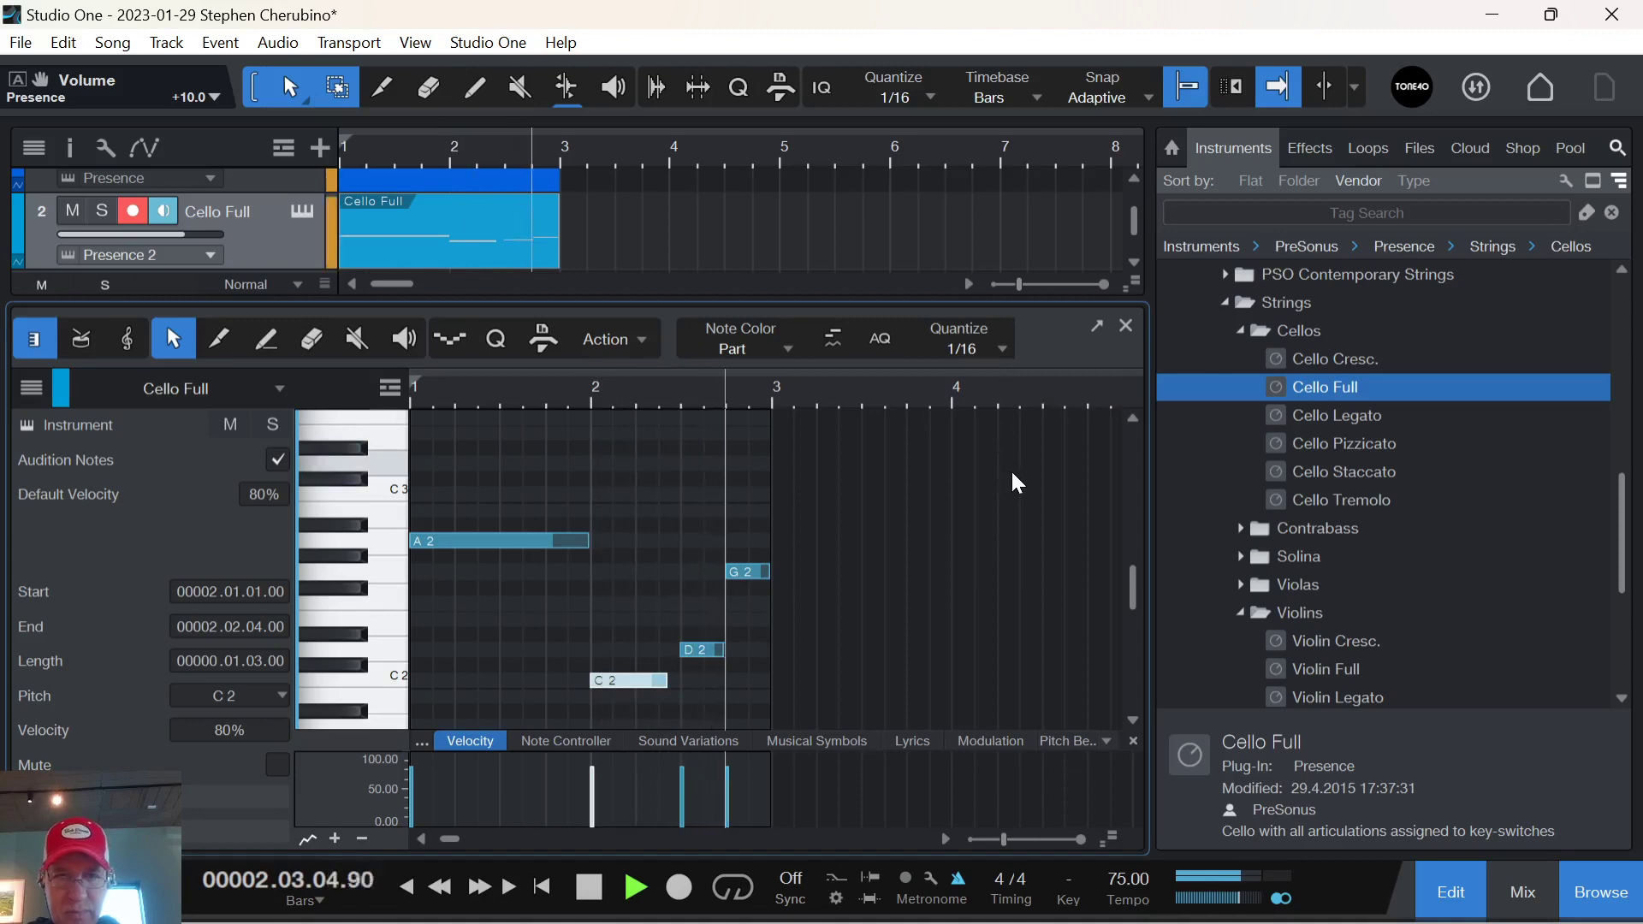
pyautogui.moveTo(747, 567)
pyautogui.mouseDown()
pyautogui.moveTo(753, 610)
pyautogui.moveTo(749, 572)
pyautogui.mouseUp()
pyautogui.click(762, 599)
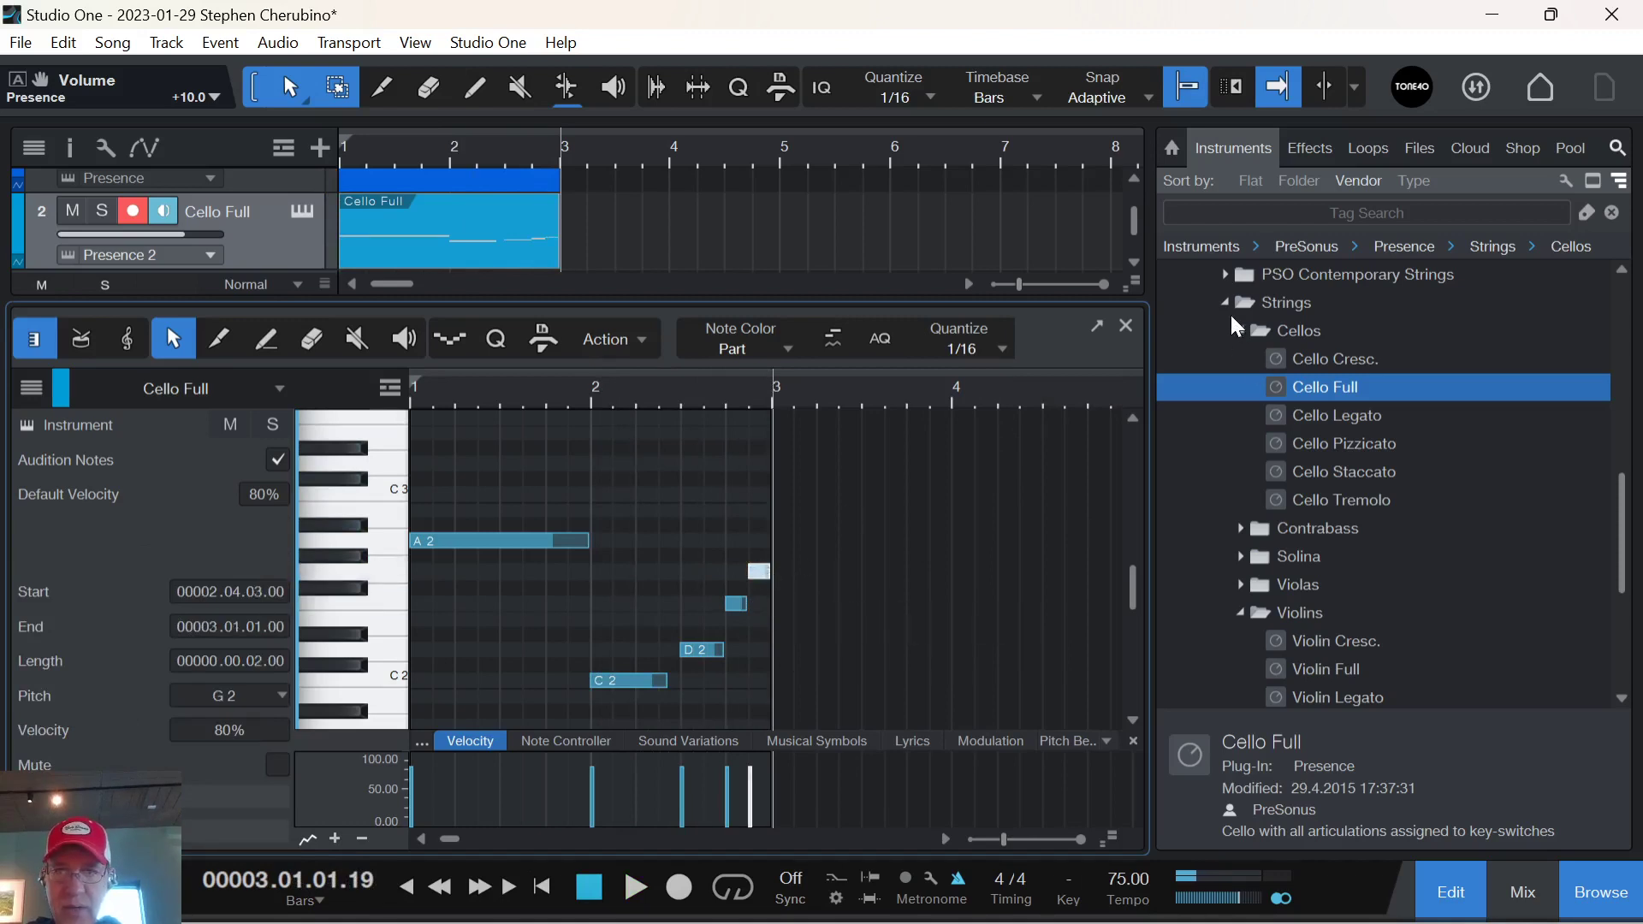
# Add the 80s Funk Bass preset from the Mai Tai Bass folder as a third track and close its plug-in window.
pyautogui.click(1226, 302)
pyautogui.scroll(5, 1256, 332)
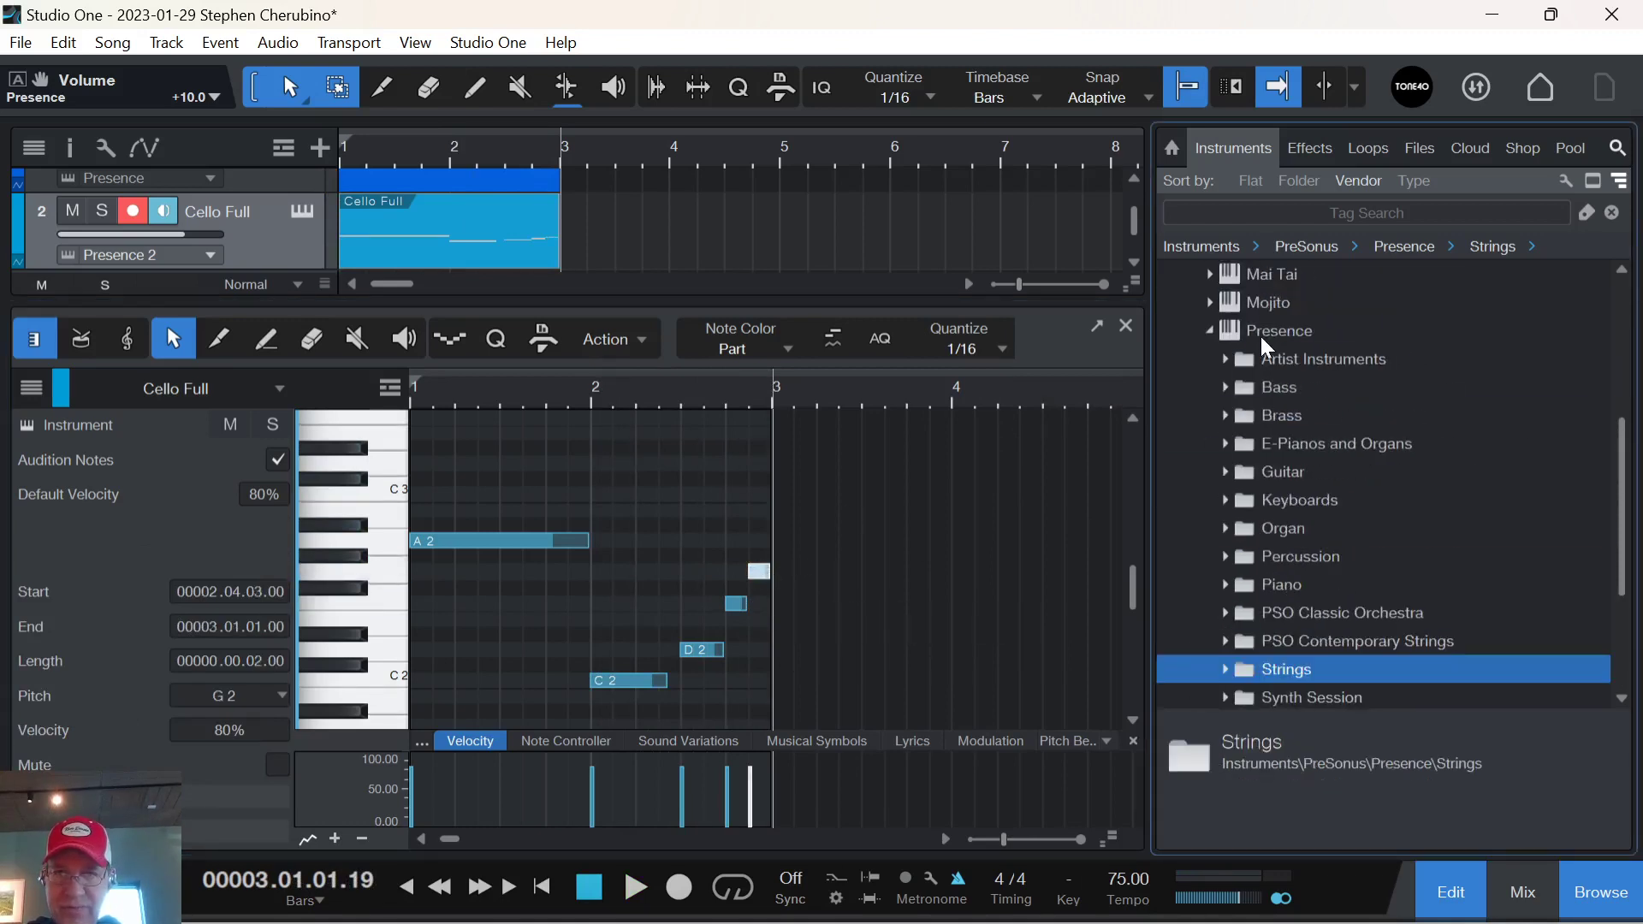
pyautogui.scroll(3, 1213, 342)
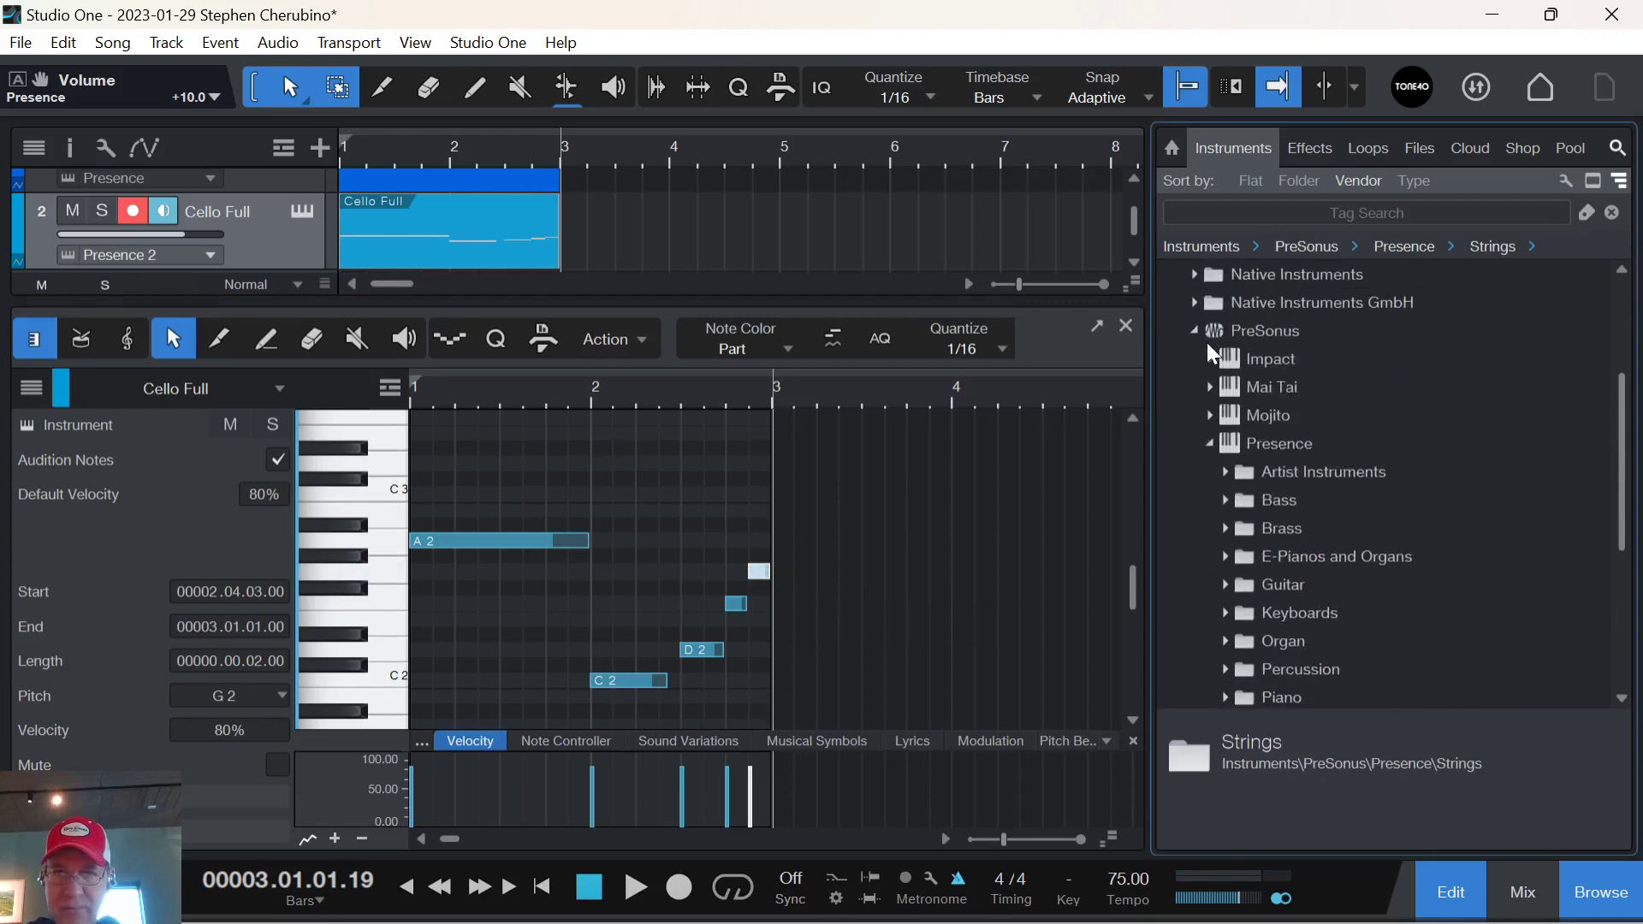
pyautogui.click(1216, 394)
pyautogui.click(1210, 388)
pyautogui.scroll(-1, 873, 278)
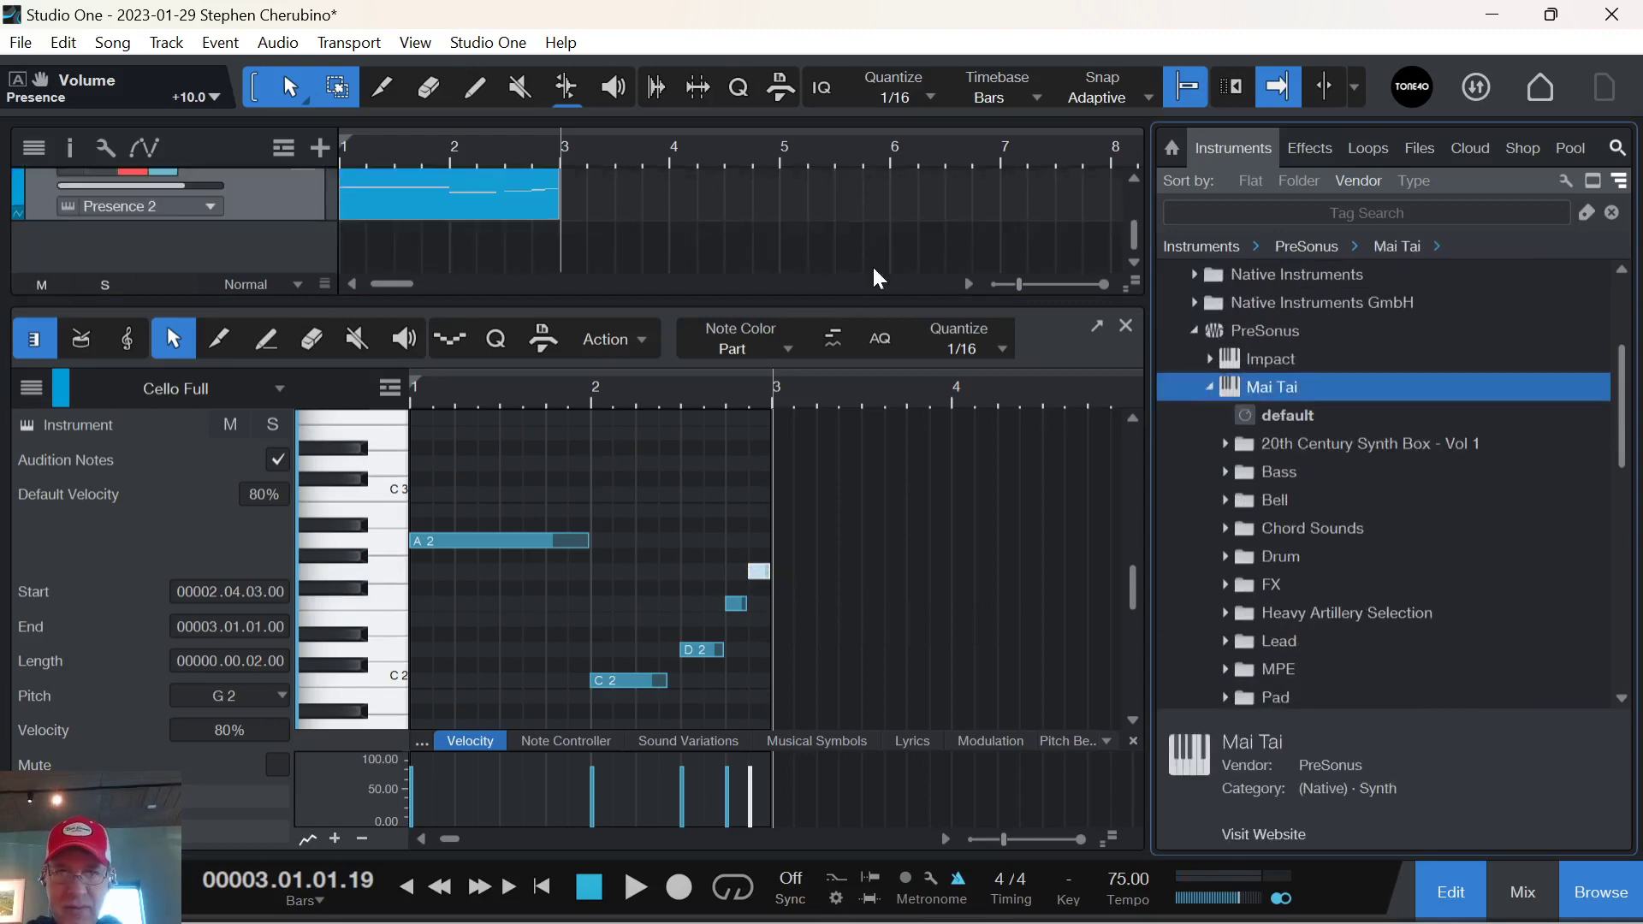
pyautogui.click(1249, 473)
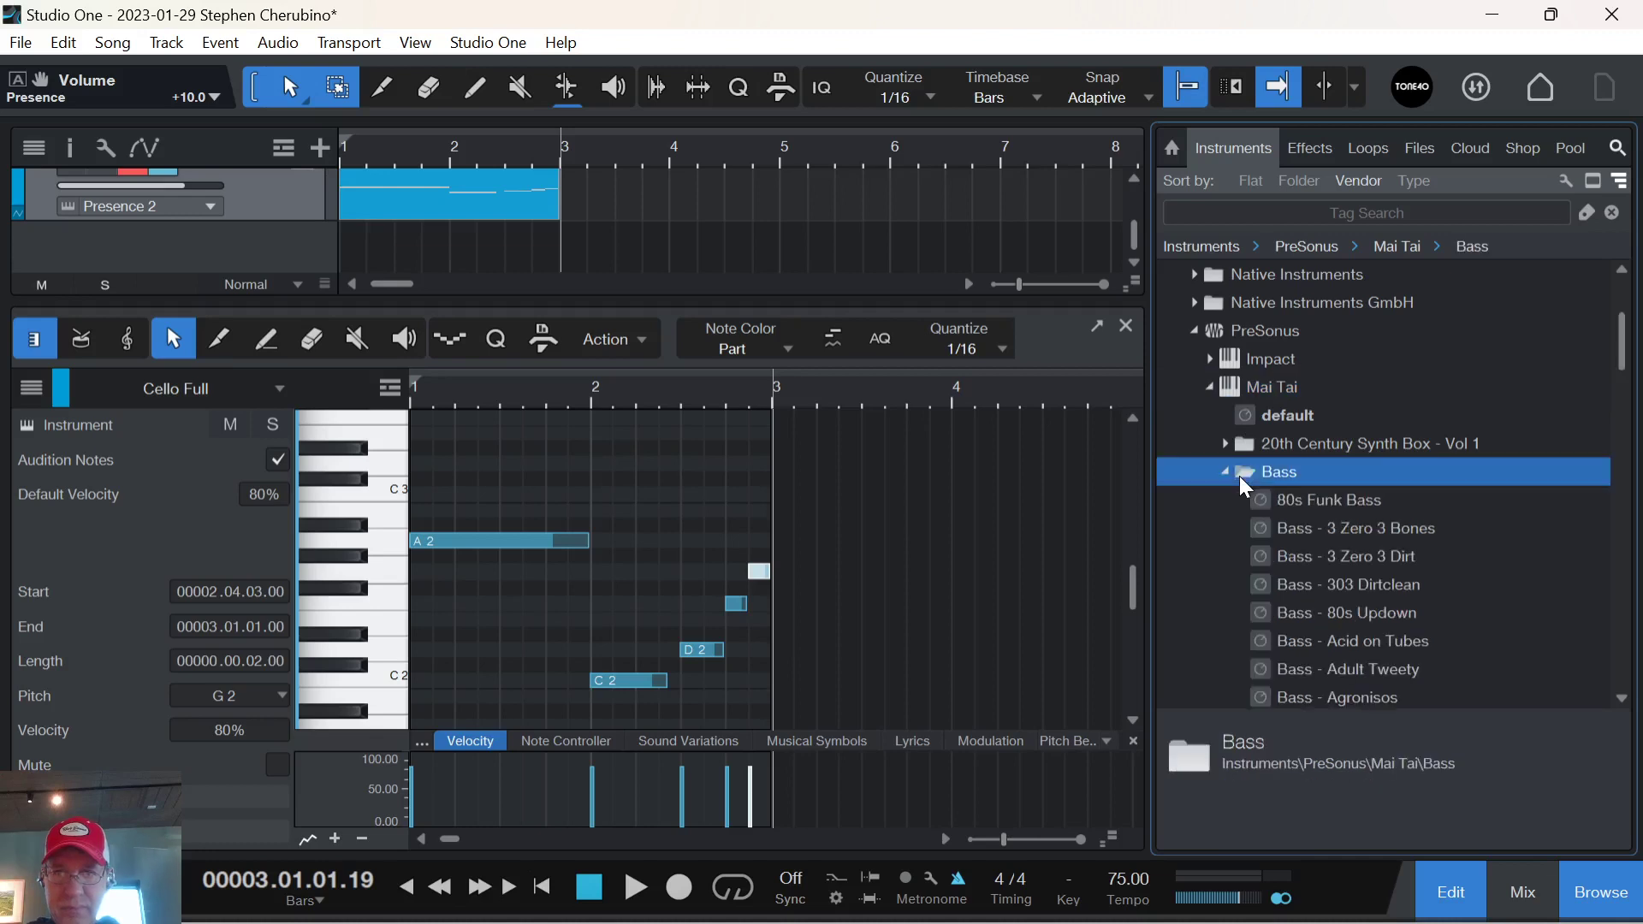
pyautogui.click(1283, 501)
pyautogui.moveTo(599, 304); pyautogui.dragTo(469, 247)
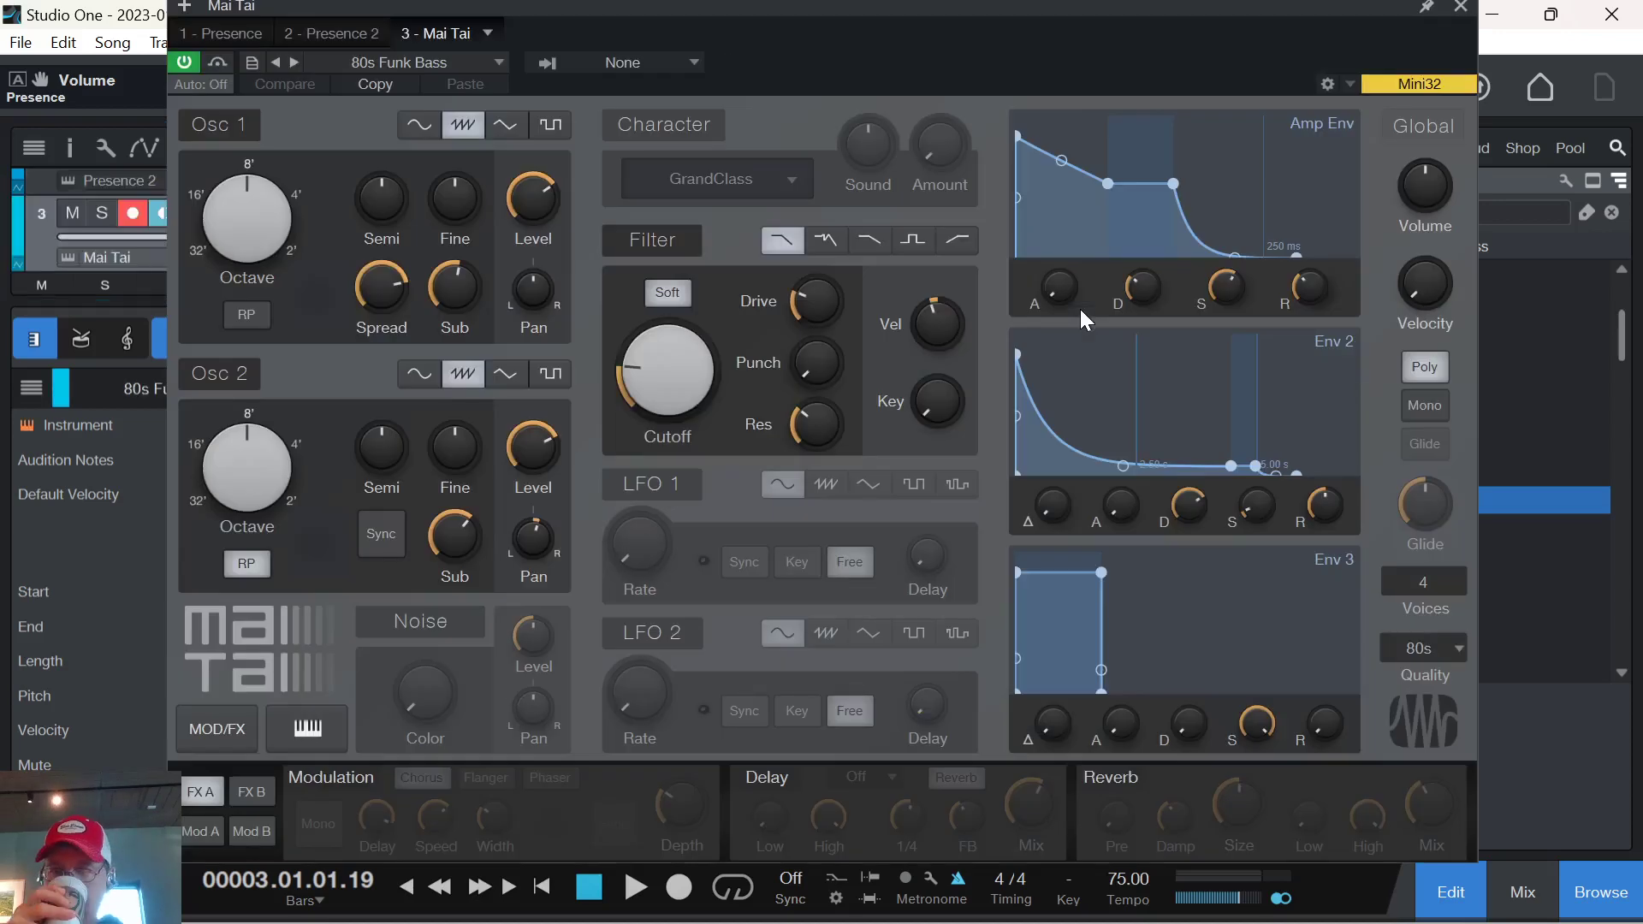
pyautogui.click(1459, 7)
# Create a bar 1 event on the 80s Funk Bass track and lower the track volume to -5.7 while auditioning low keys.
pyautogui.doubleClick(383, 256)
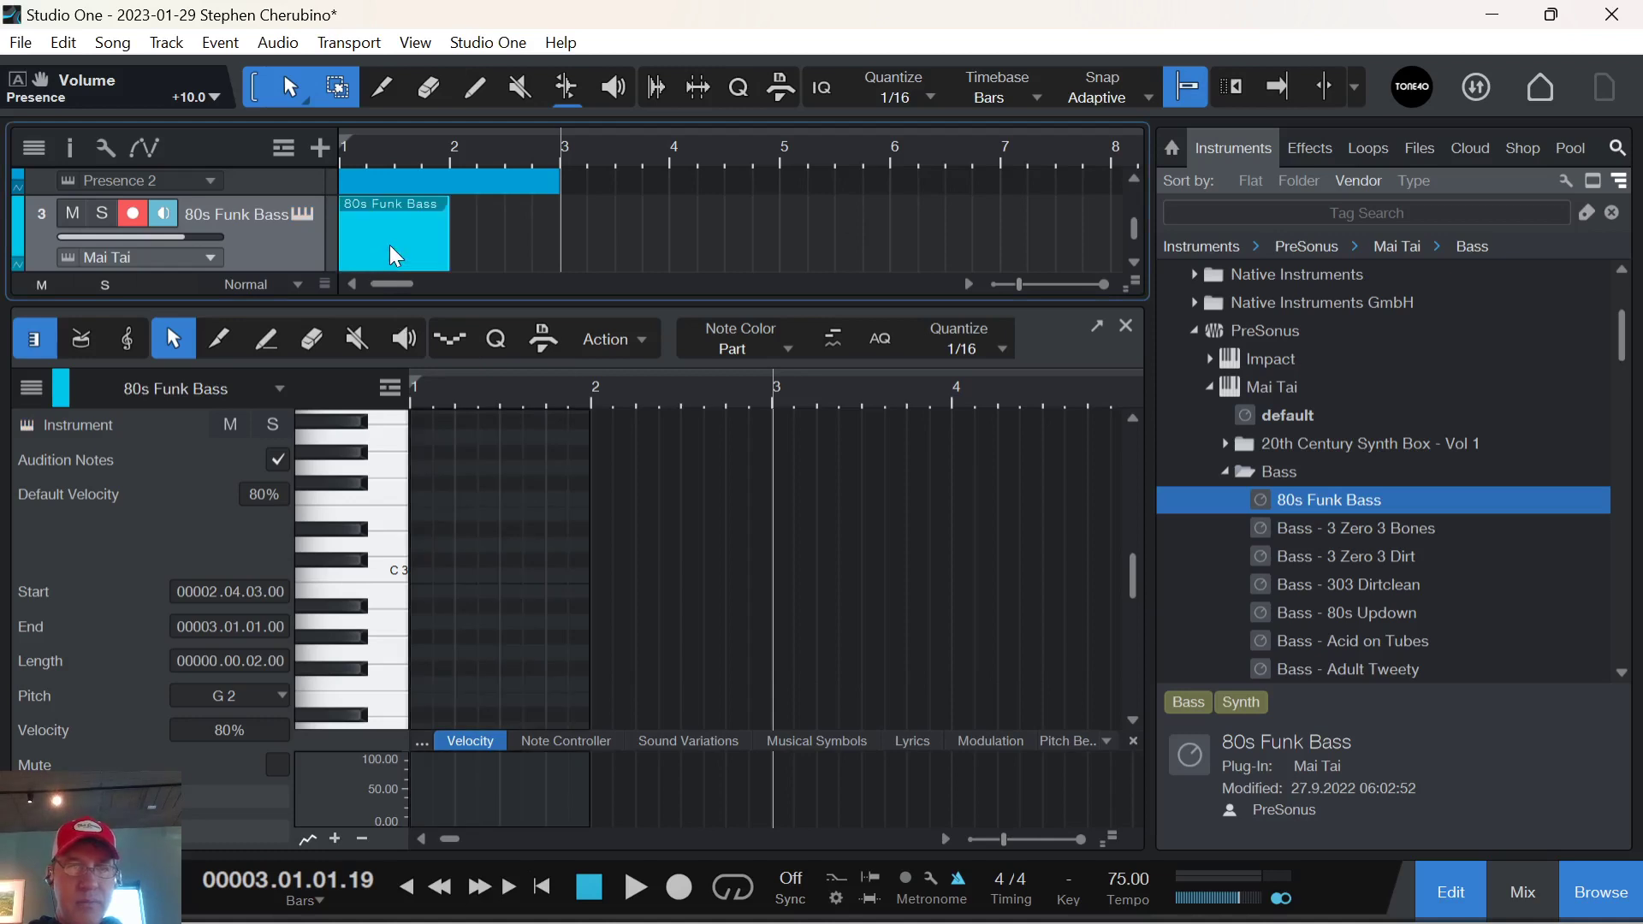
pyautogui.scroll(-2, 385, 599)
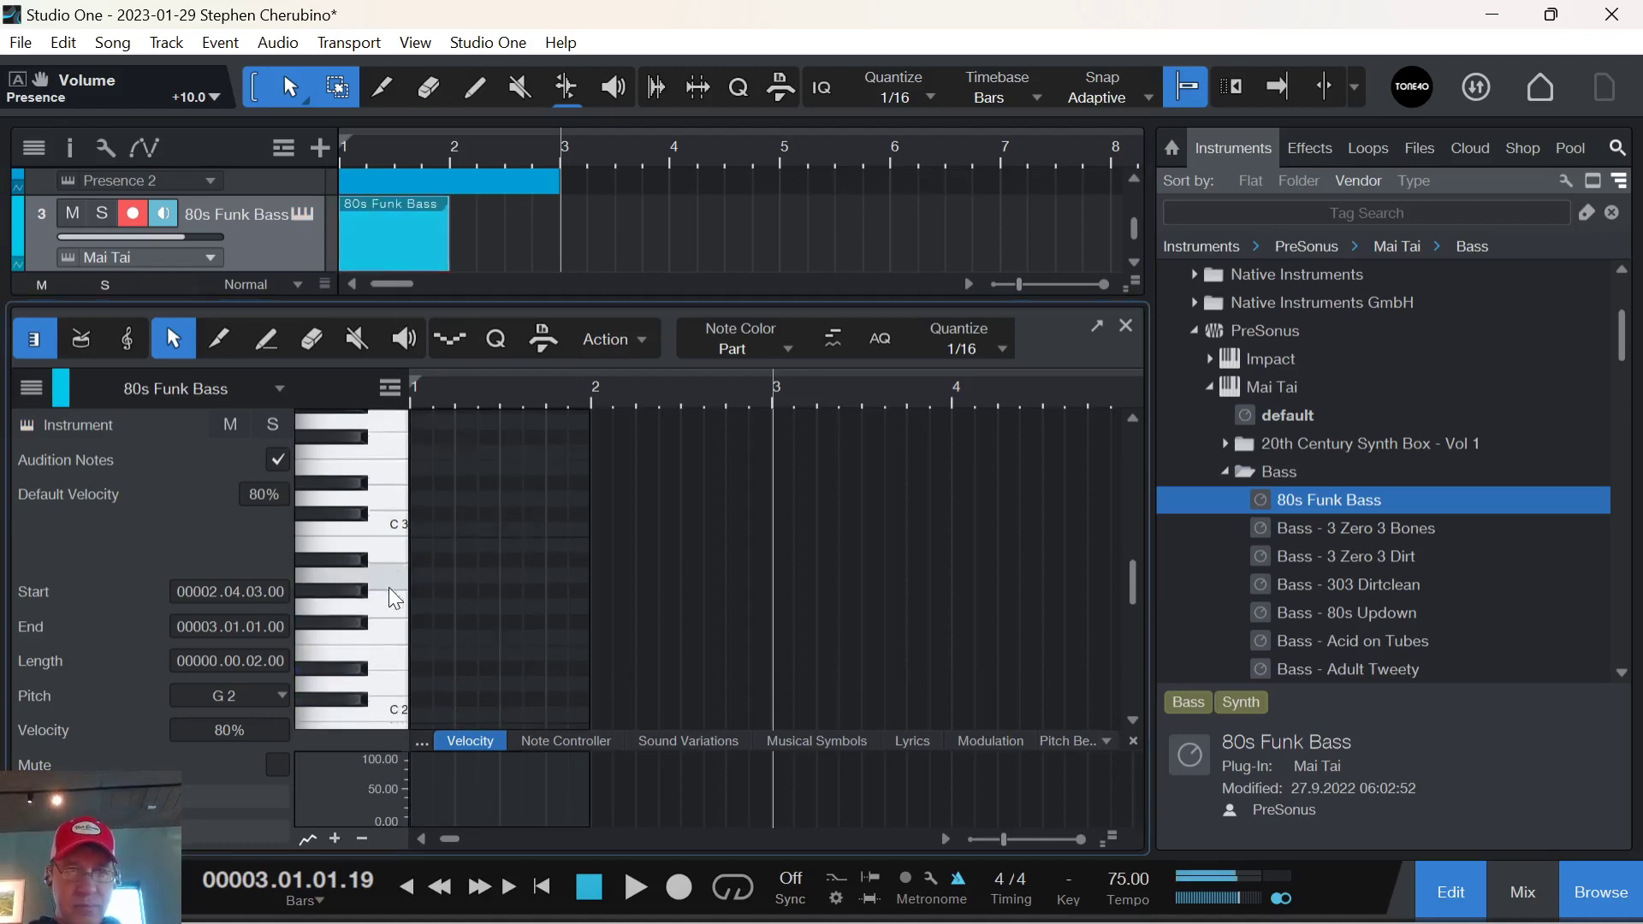
pyautogui.click(153, 238)
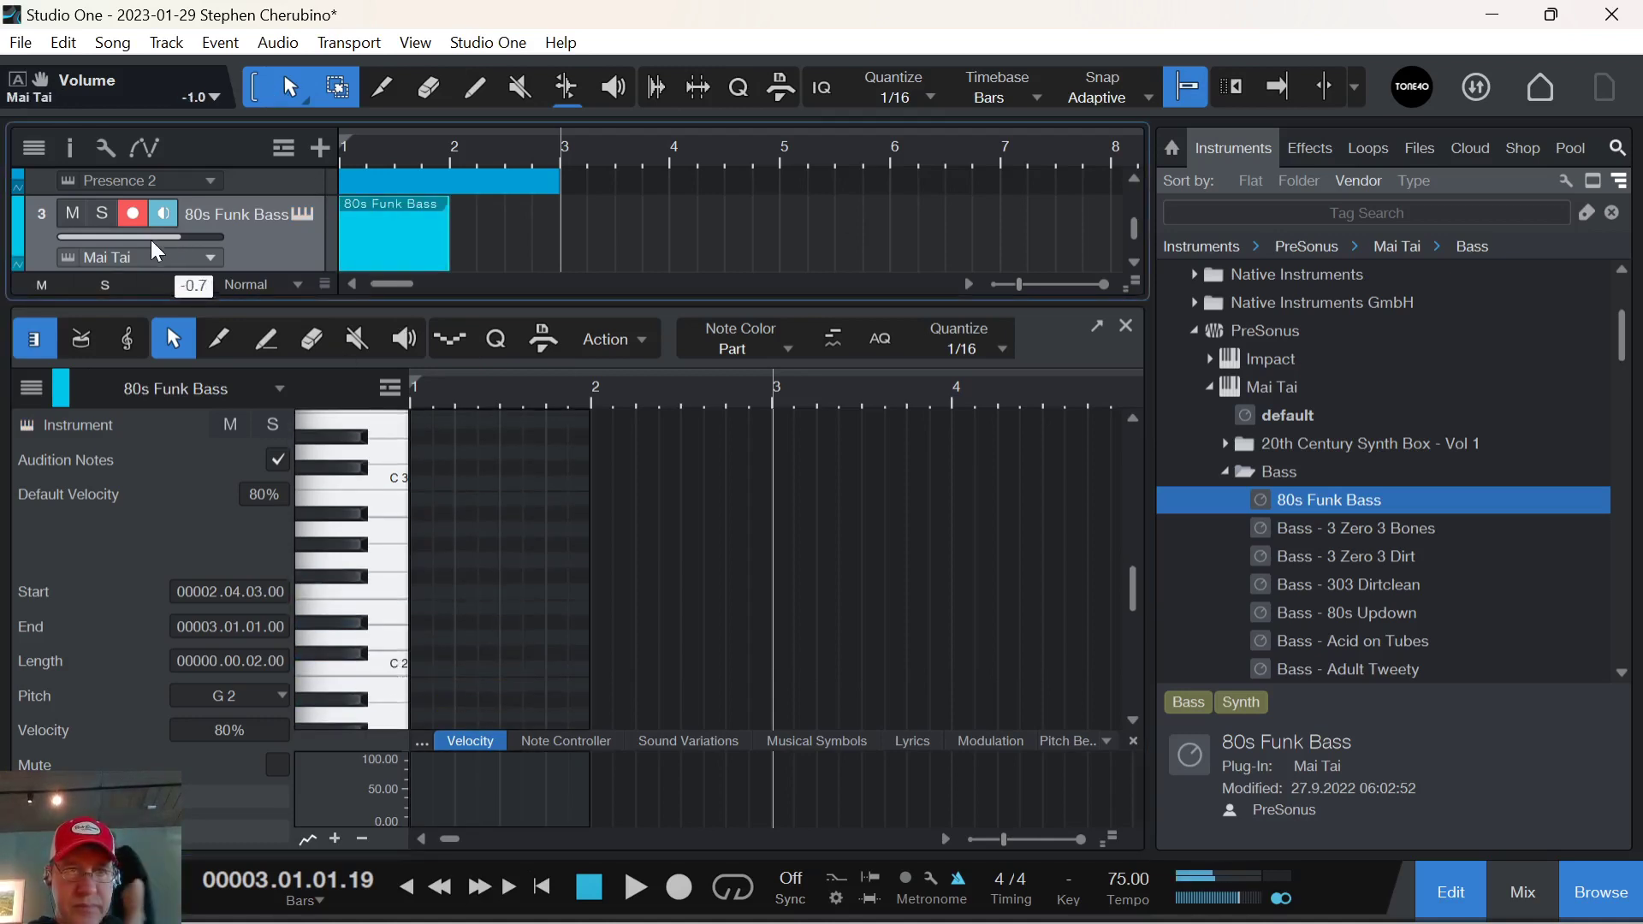
pyautogui.moveTo(327, 665); pyautogui.dragTo(359, 642)
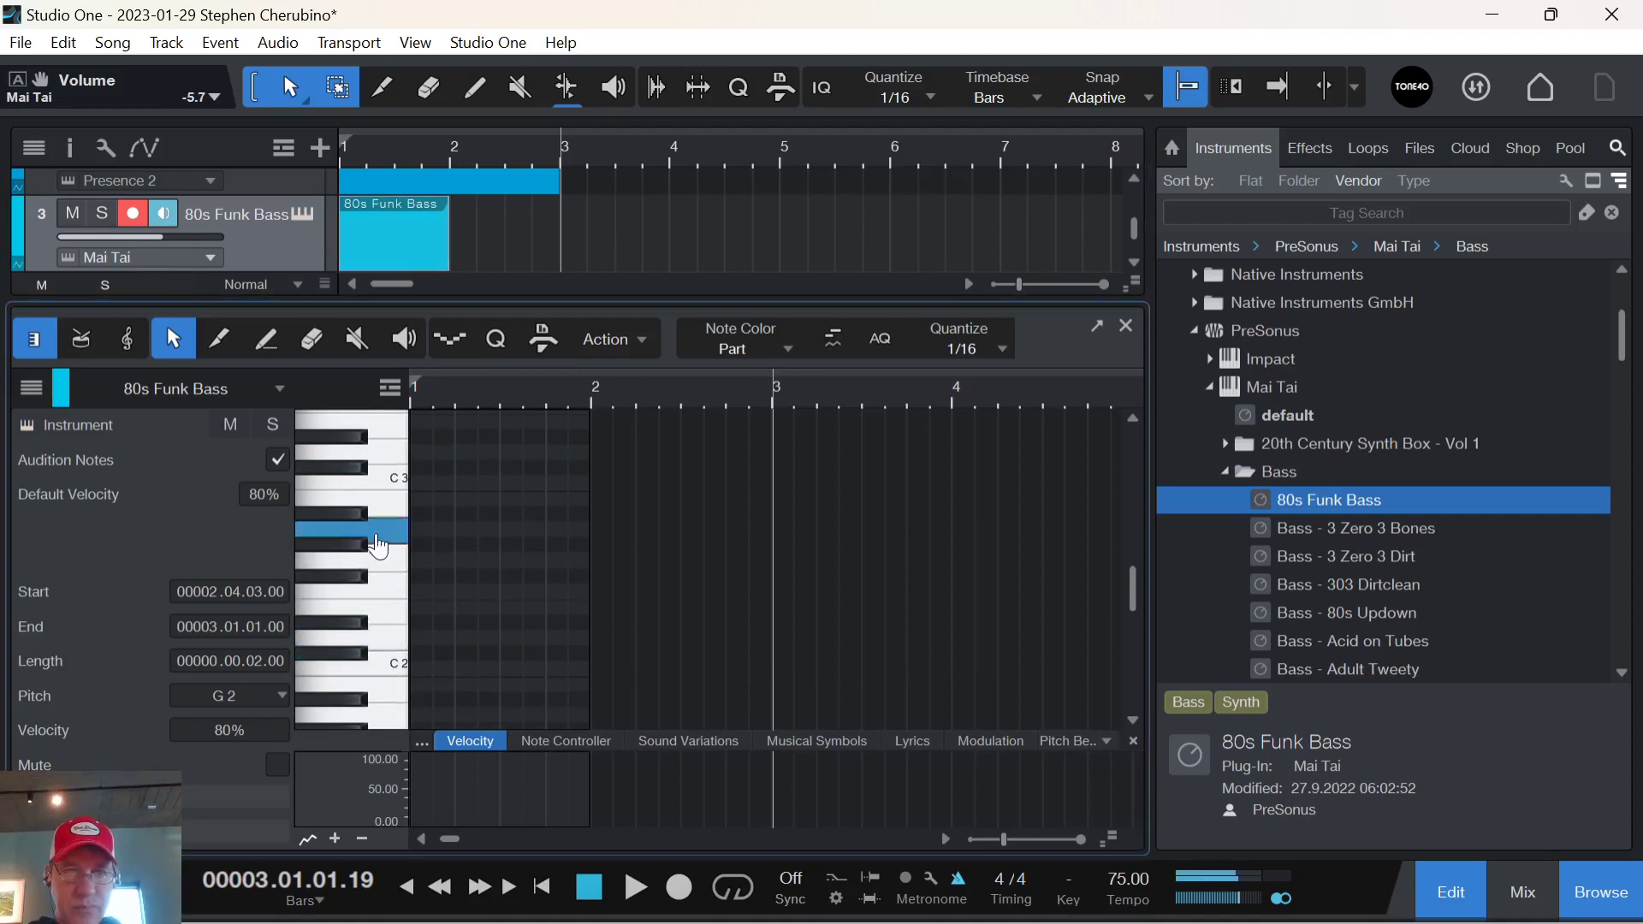
# Audition low keys on the bass track and place a sixteenth-note D1 at 1.1.1.
pyautogui.scroll(-2, 390, 664)
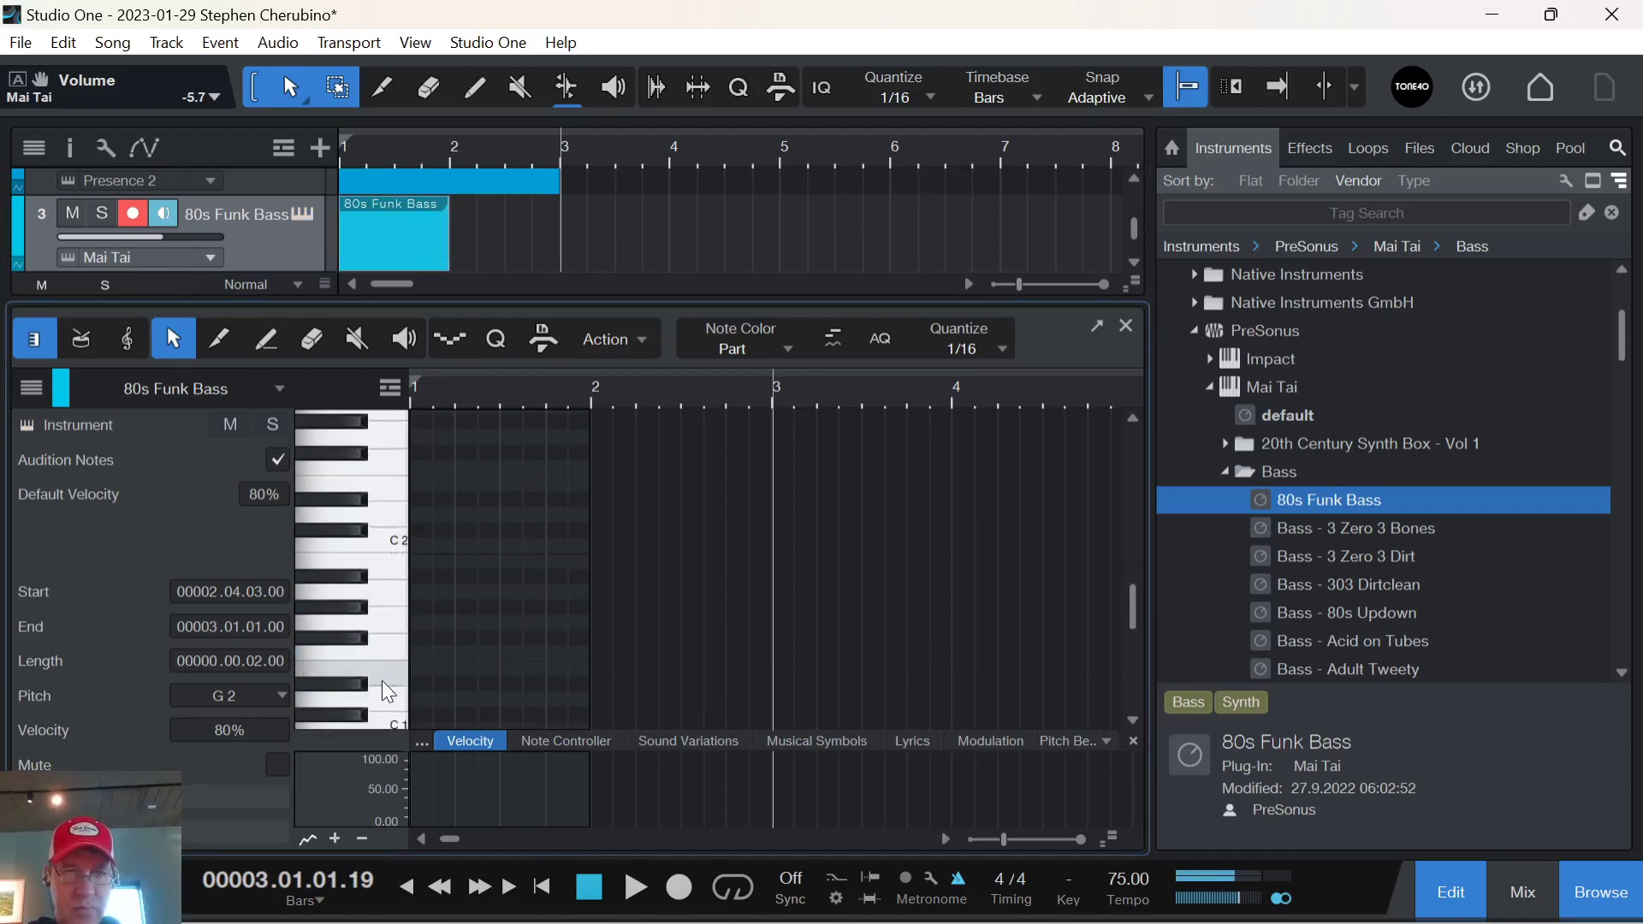
pyautogui.click(383, 699)
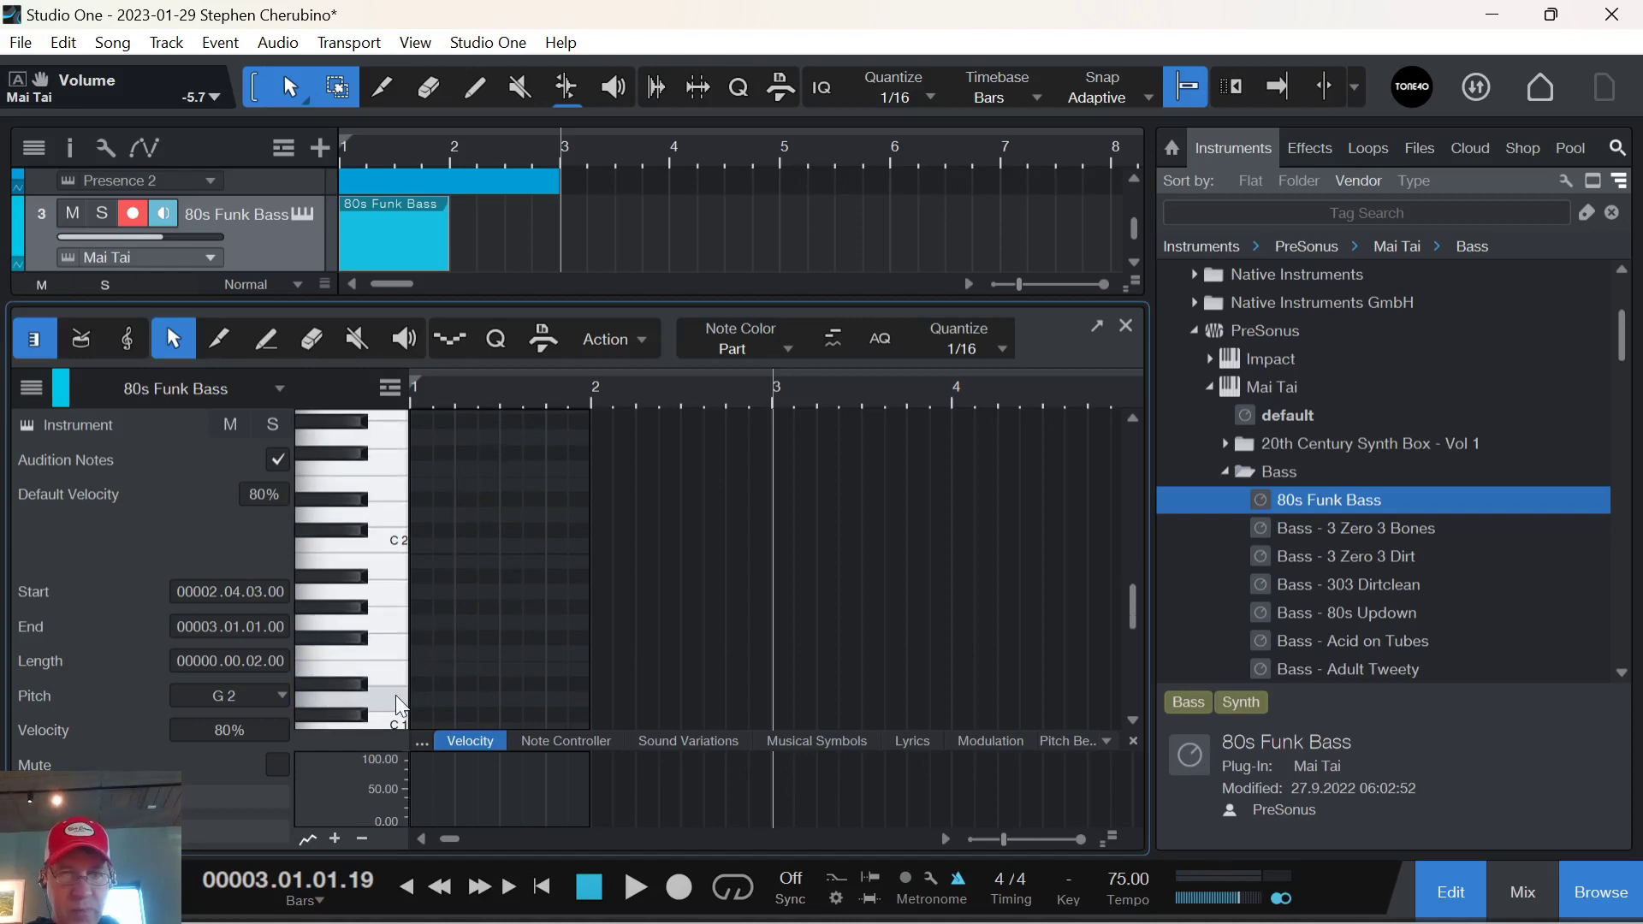
pyautogui.click(398, 705)
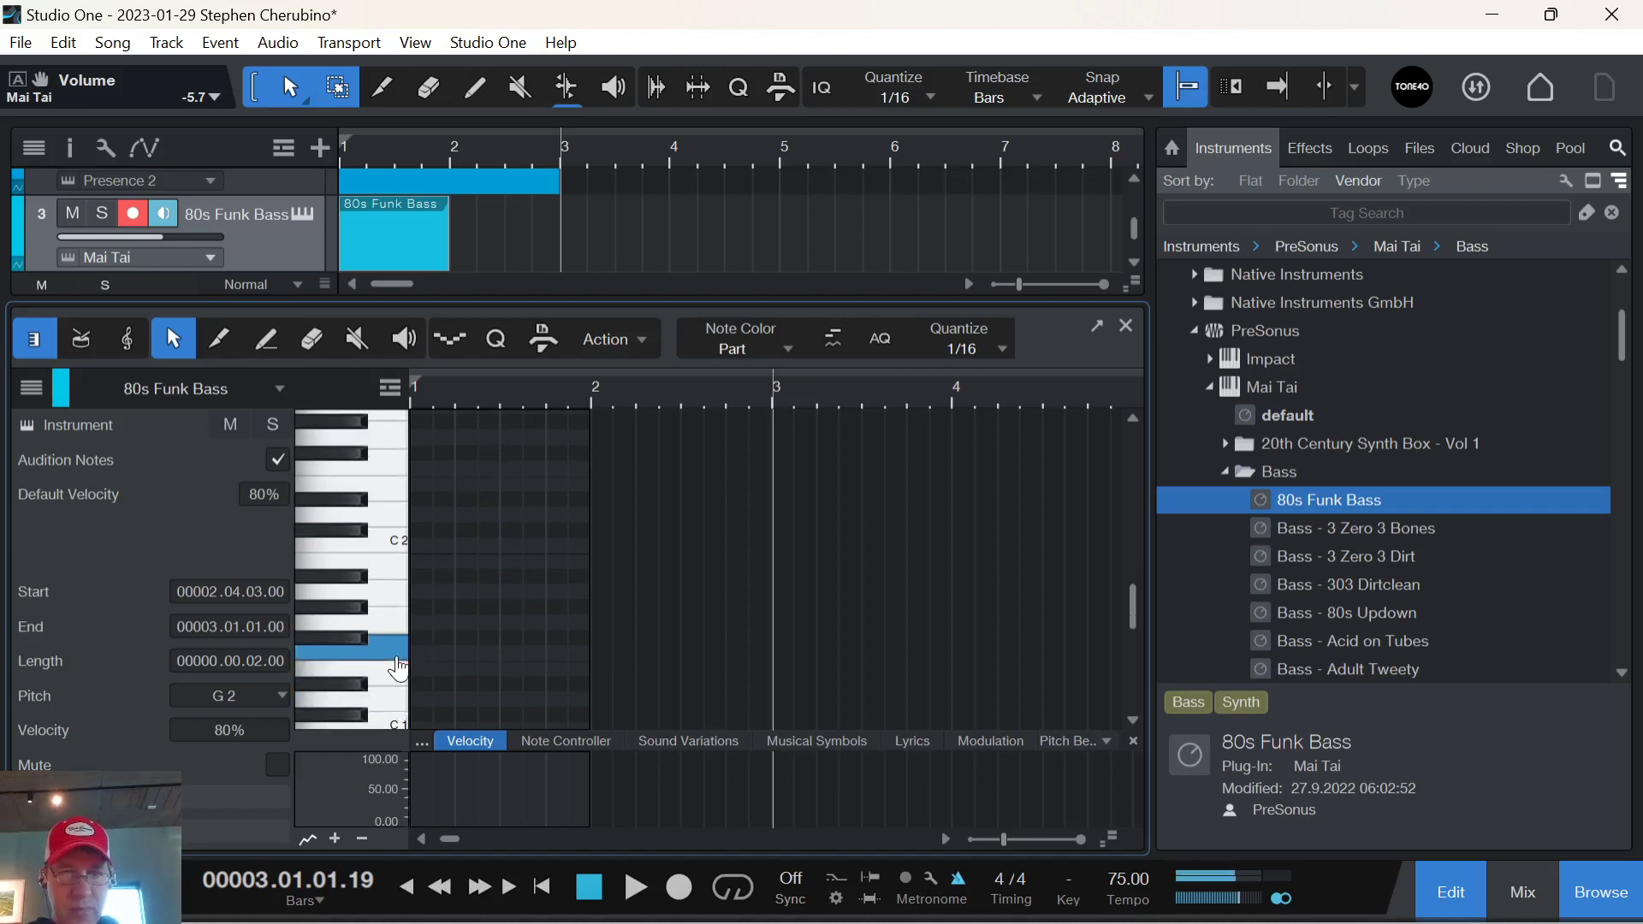
pyautogui.click(387, 601)
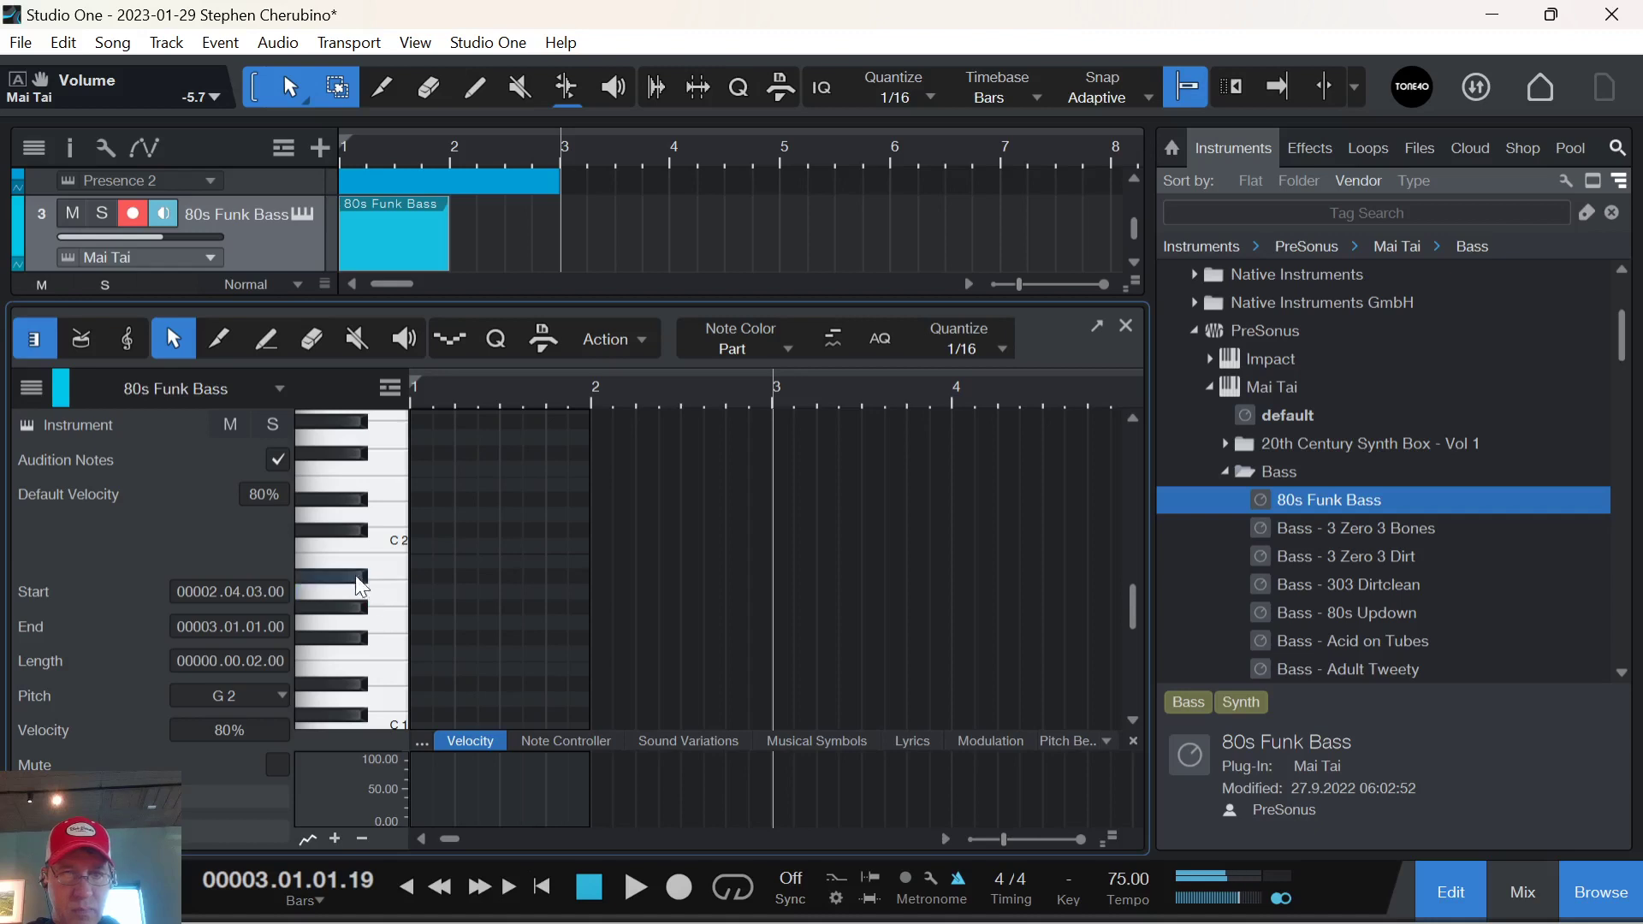
pyautogui.doubleClick(418, 699)
pyautogui.moveTo(474, 389); pyautogui.dragTo(487, 428)
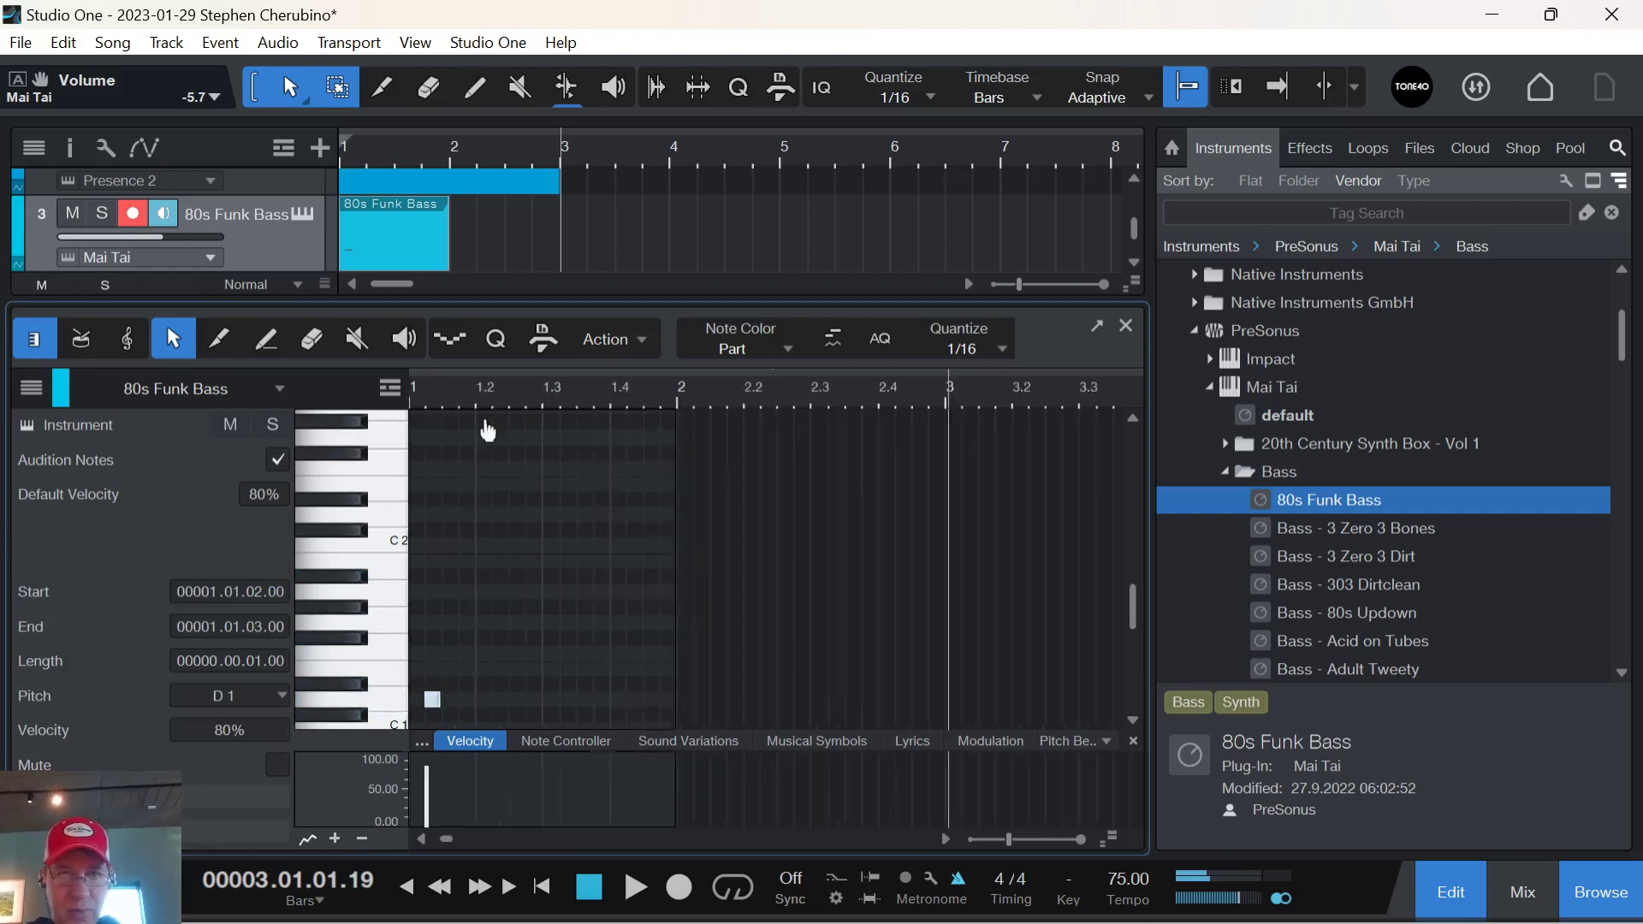
pyautogui.moveTo(479, 697); pyautogui.dragTo(433, 702)
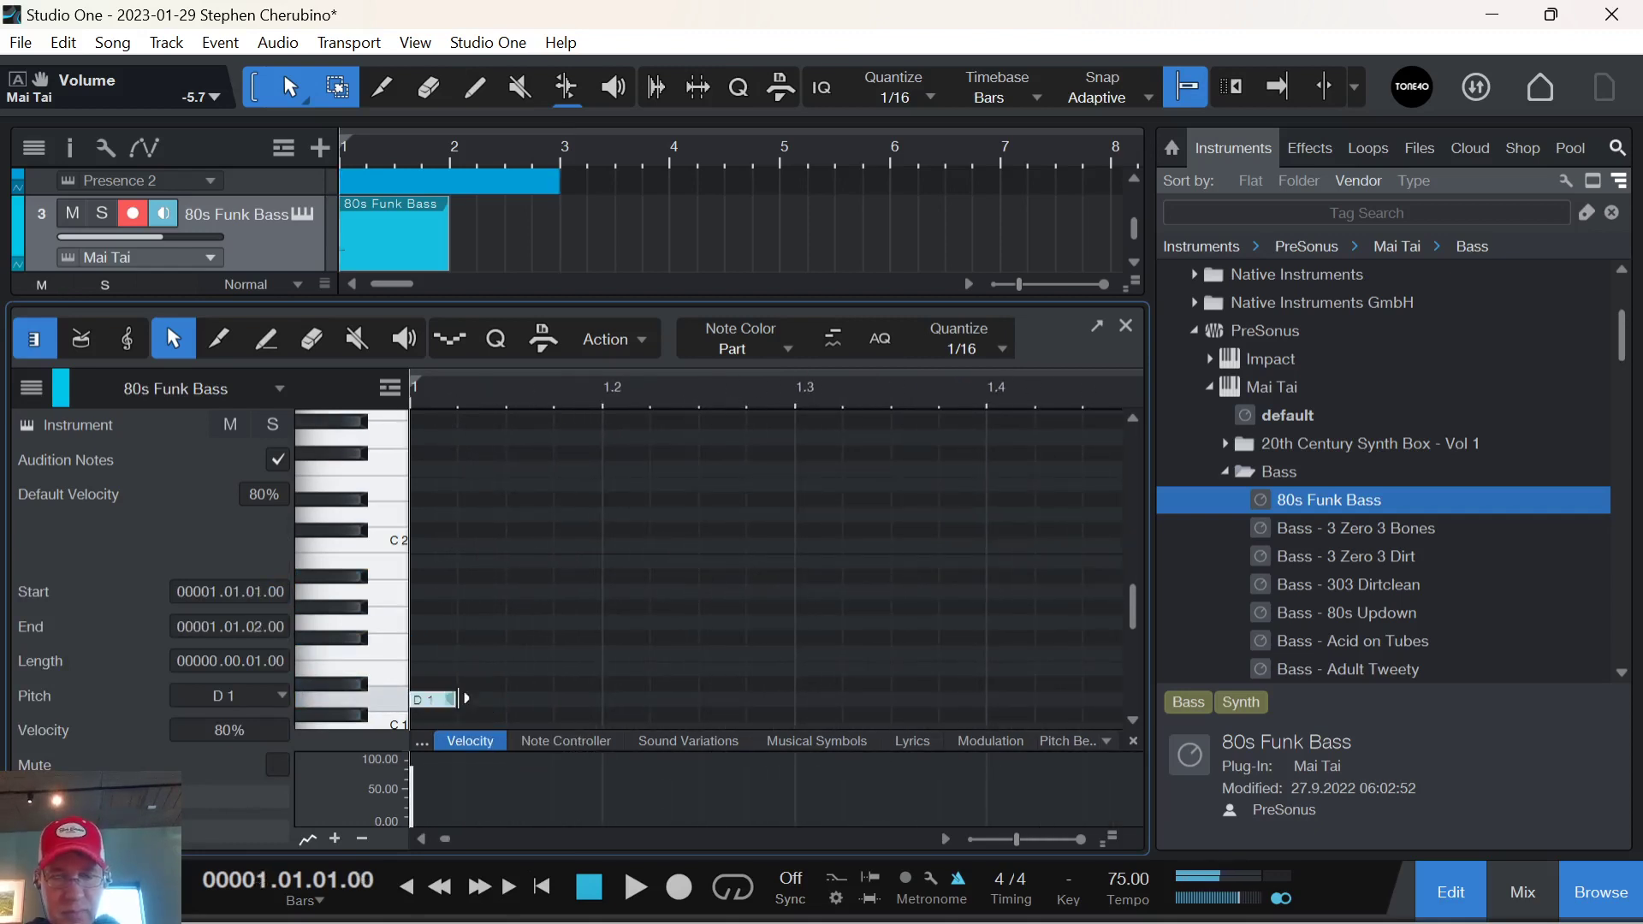
# Add sixteenth-note D1s at 1.1.4 and 1.2.1 on the bass track and play back the pattern.
pyautogui.press('space')
pyautogui.press('space')
pyautogui.press('d')
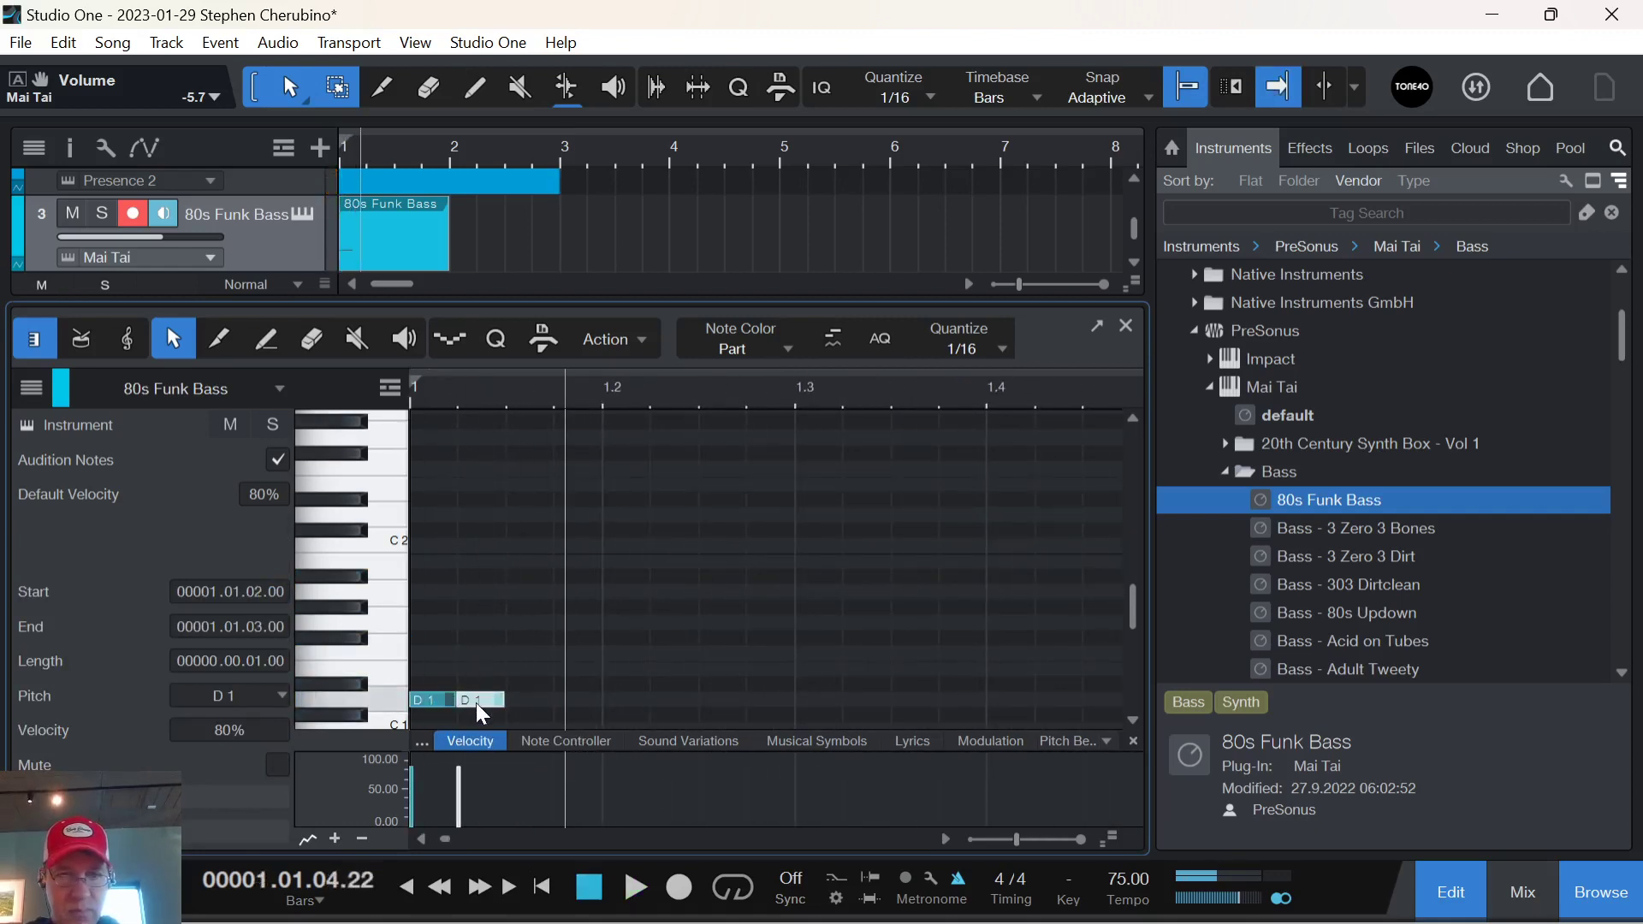
pyautogui.moveTo(477, 703); pyautogui.dragTo(645, 705)
pyautogui.press('space')
pyautogui.press('space')
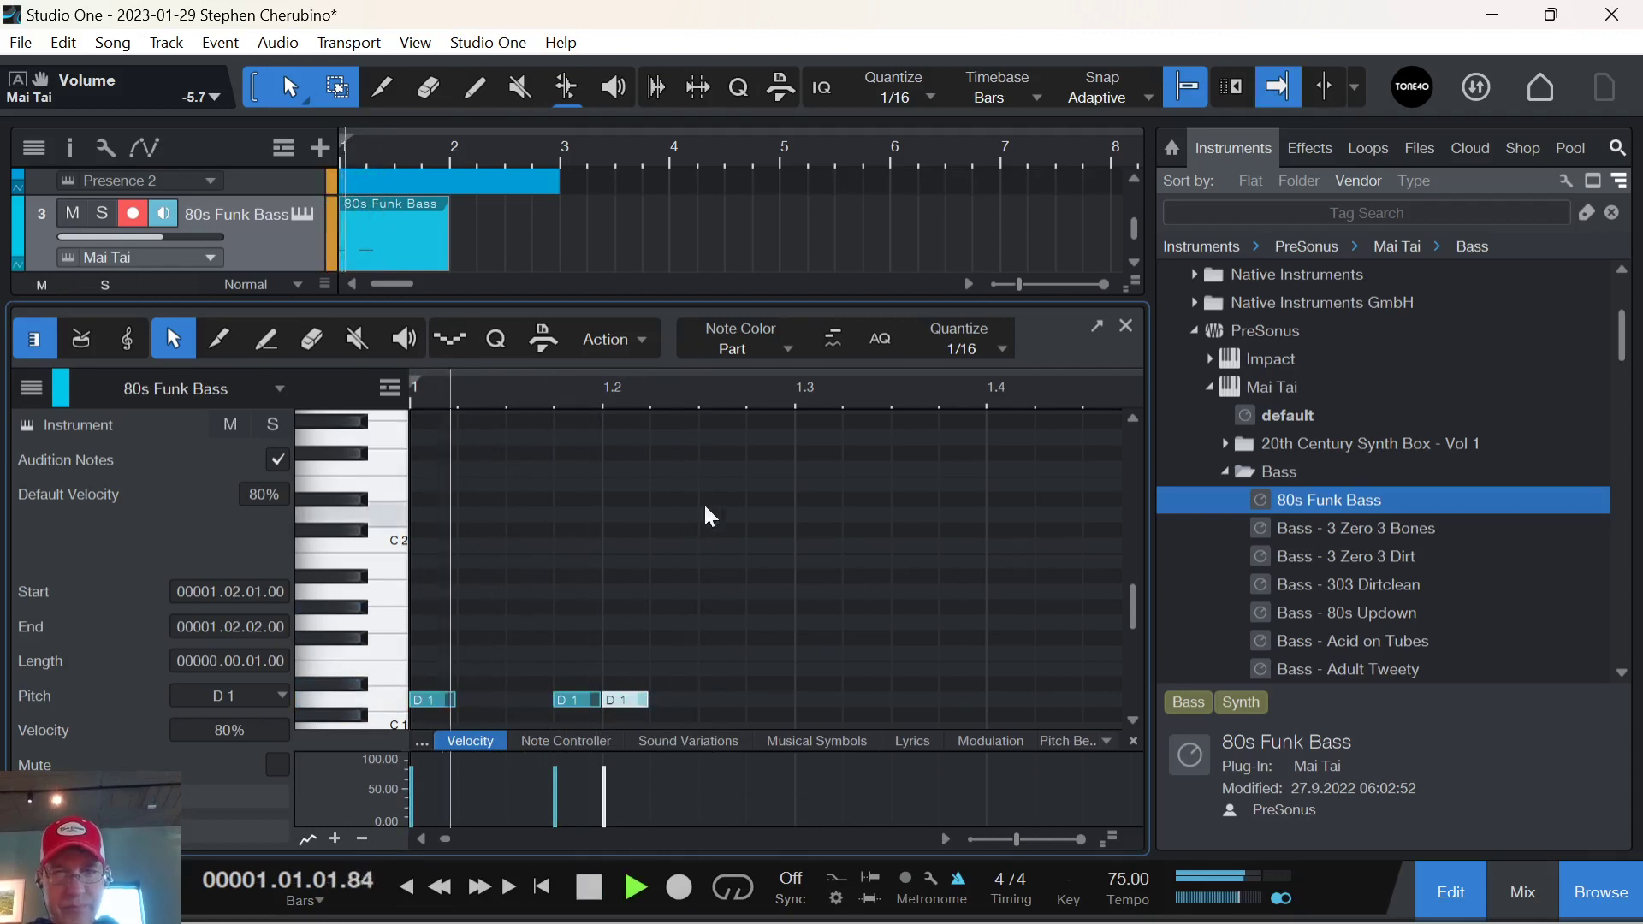
pyautogui.press('w')
pyautogui.press('w')
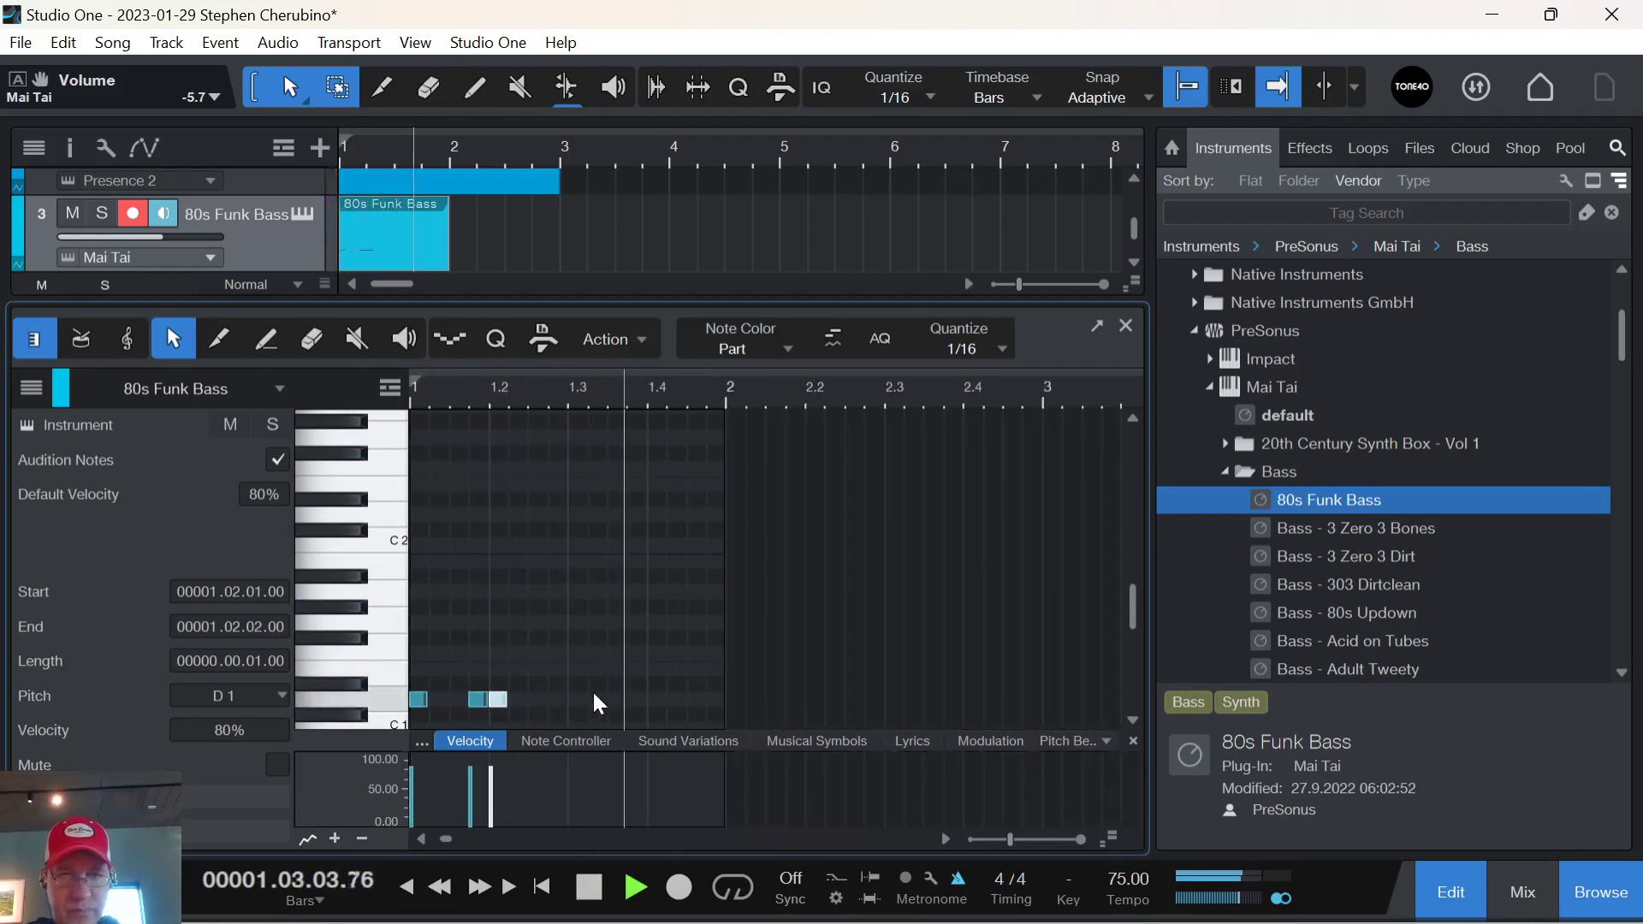
pyautogui.press('space')
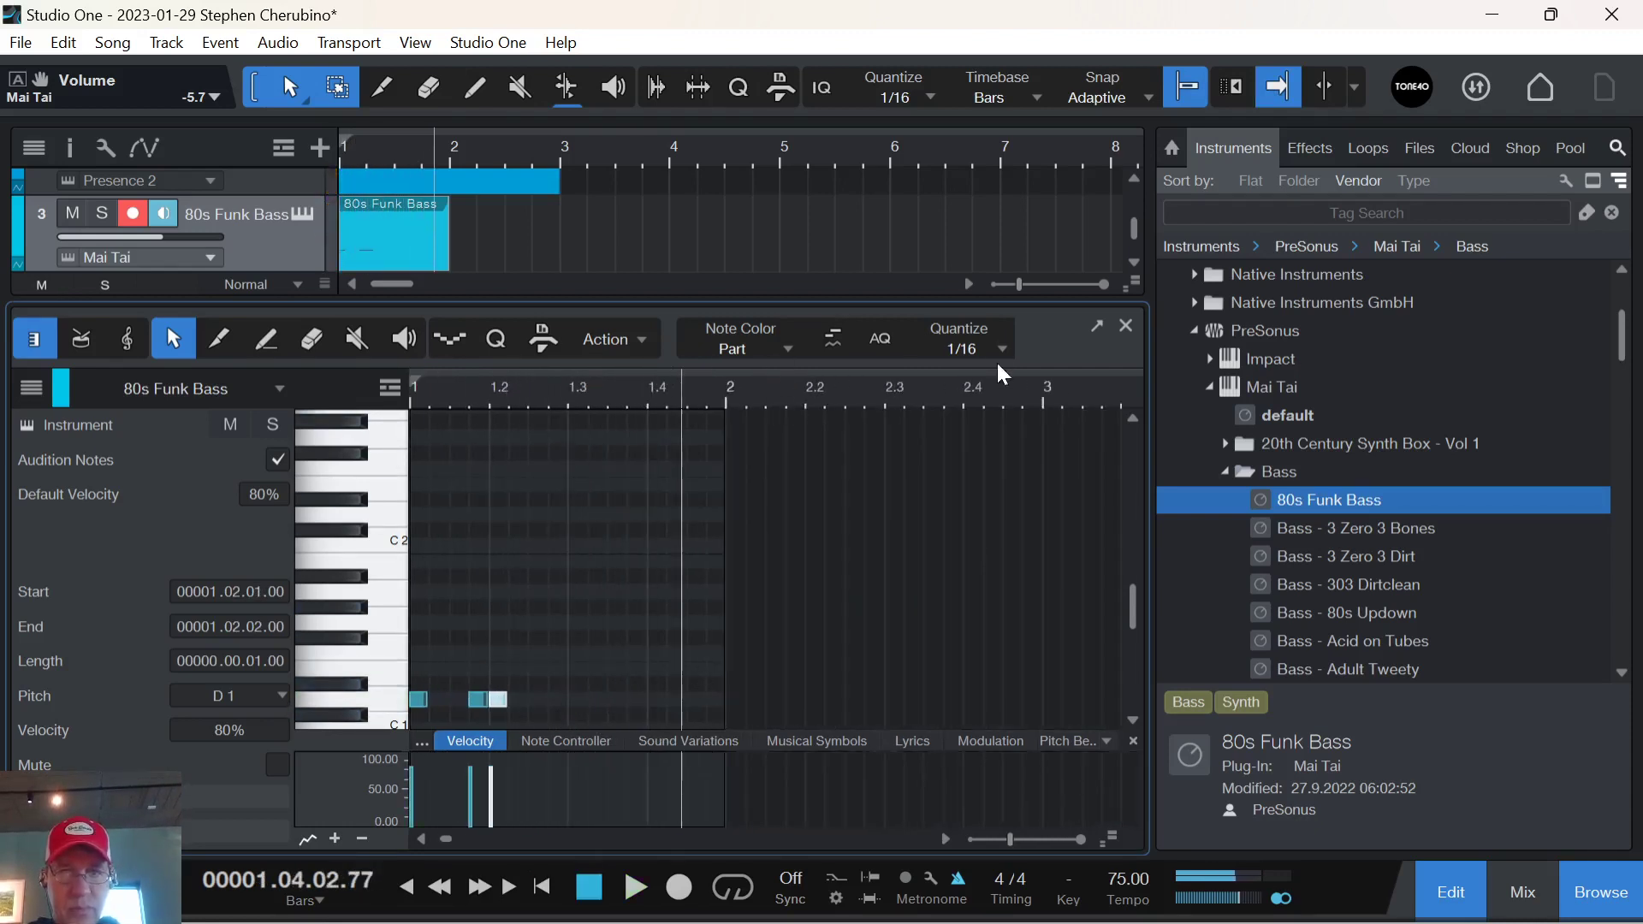
# Audition low keys around E1 and extend the 80s Funk Bass event to the start of bar 3.
pyautogui.click(386, 679)
pyautogui.click(396, 657)
pyautogui.click(389, 622)
pyautogui.click(385, 669)
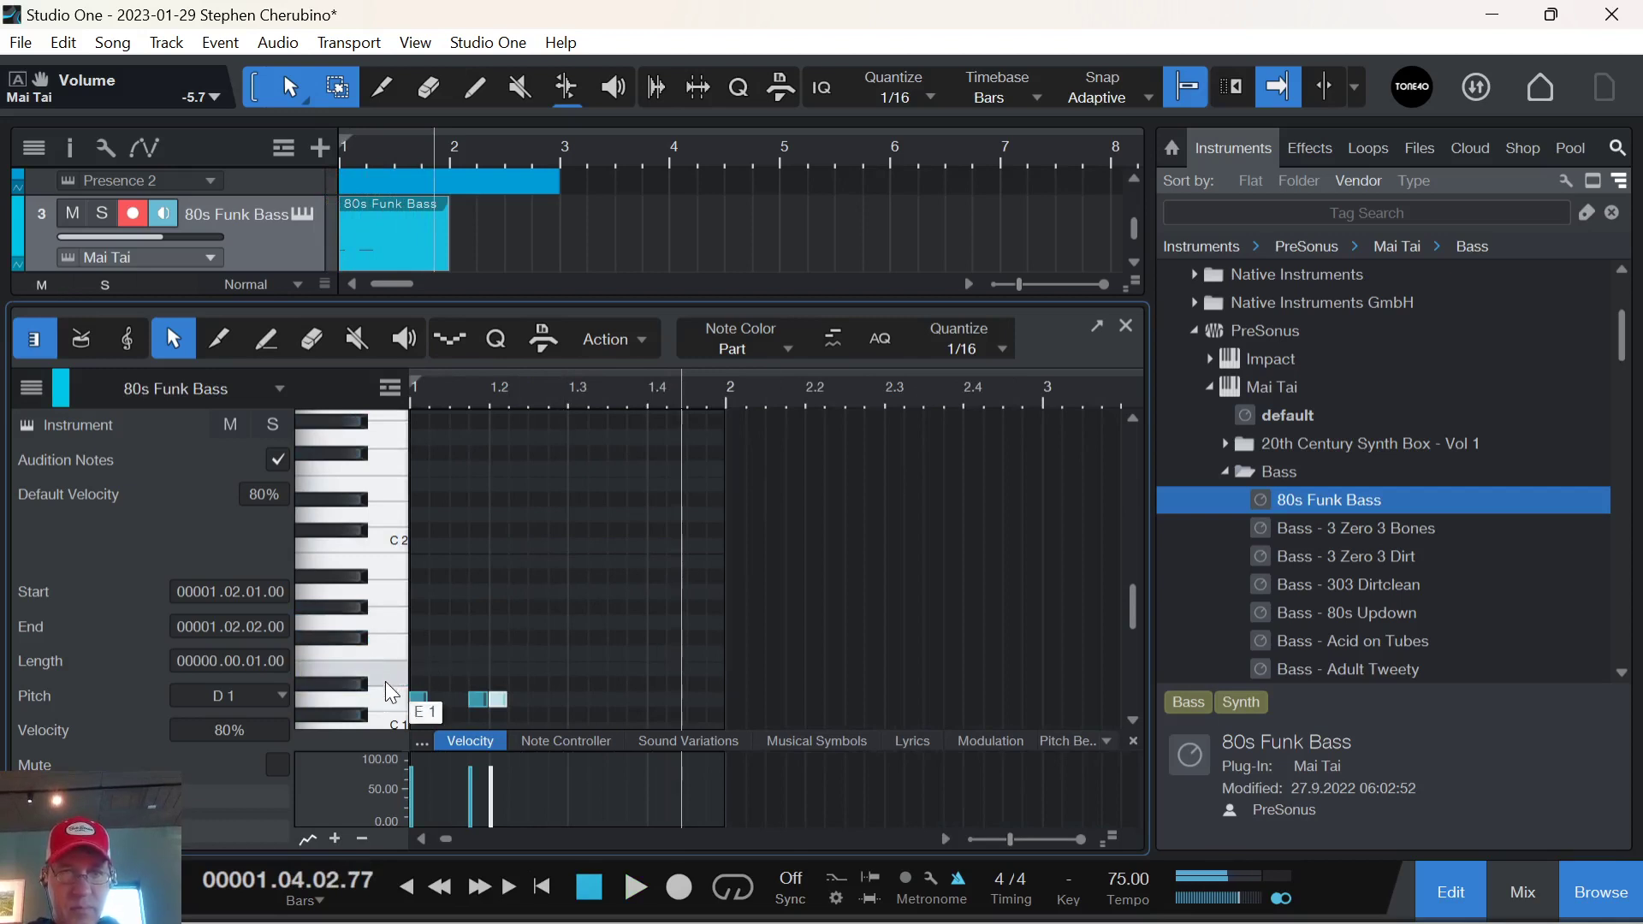
pyautogui.click(385, 699)
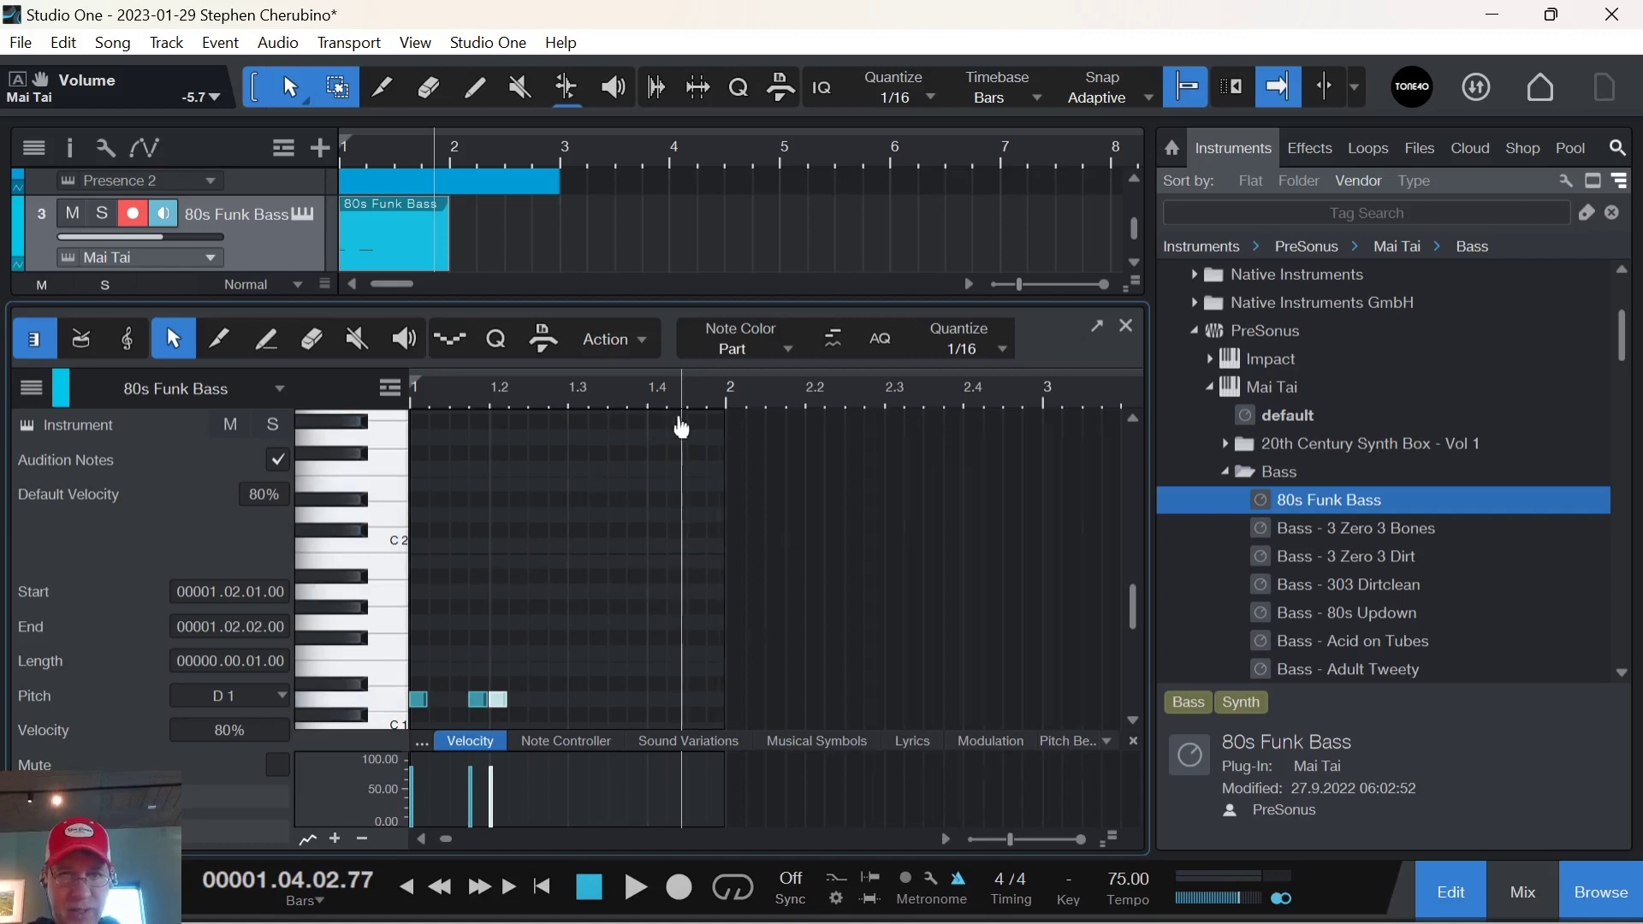
pyautogui.moveTo(678, 419); pyautogui.dragTo(732, 417)
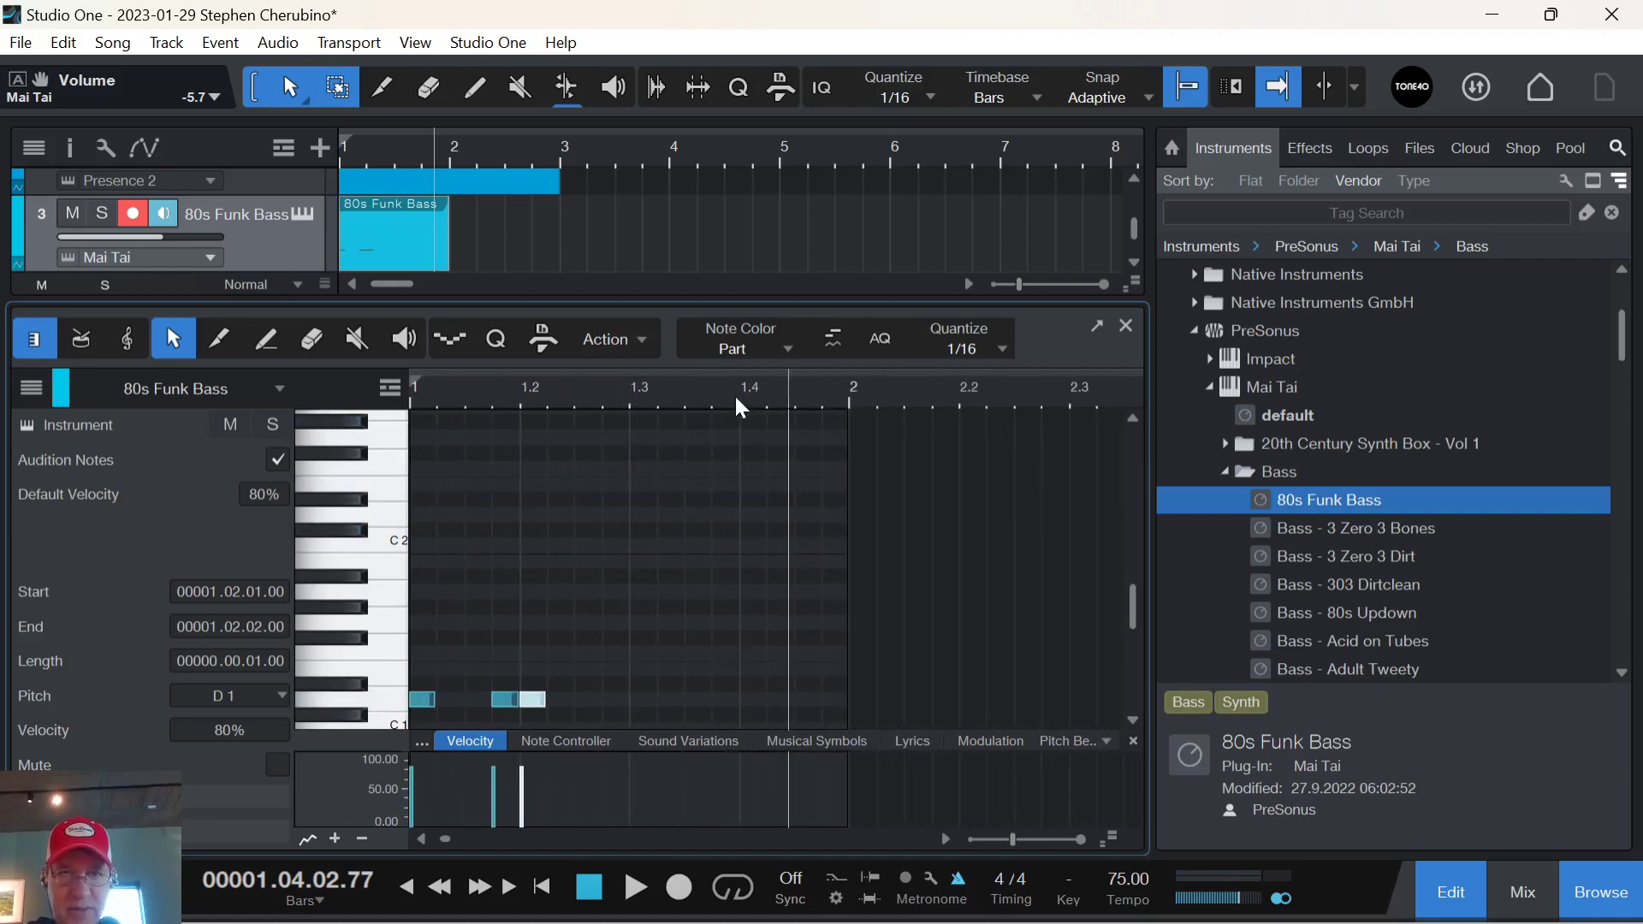
pyautogui.scroll(-3, 718, 409)
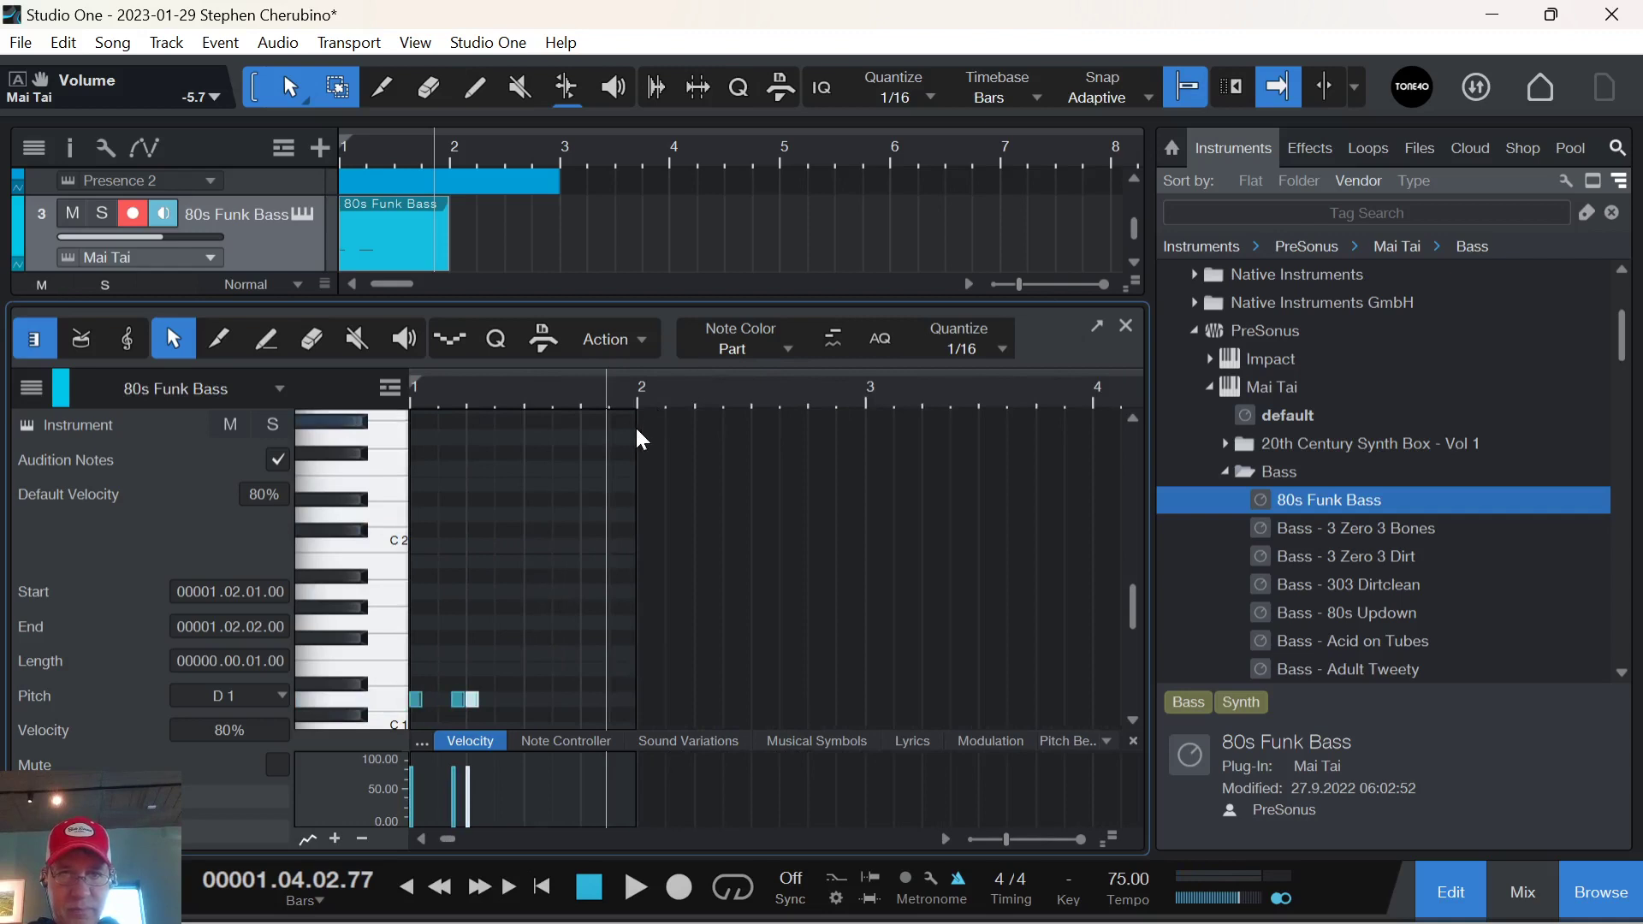
pyautogui.moveTo(630, 428); pyautogui.dragTo(863, 445)
# Add sixteenth-note D1s at 1.3.1, 1.3.4 and 1.4.1 and play back bar 1.
pyautogui.press('space')
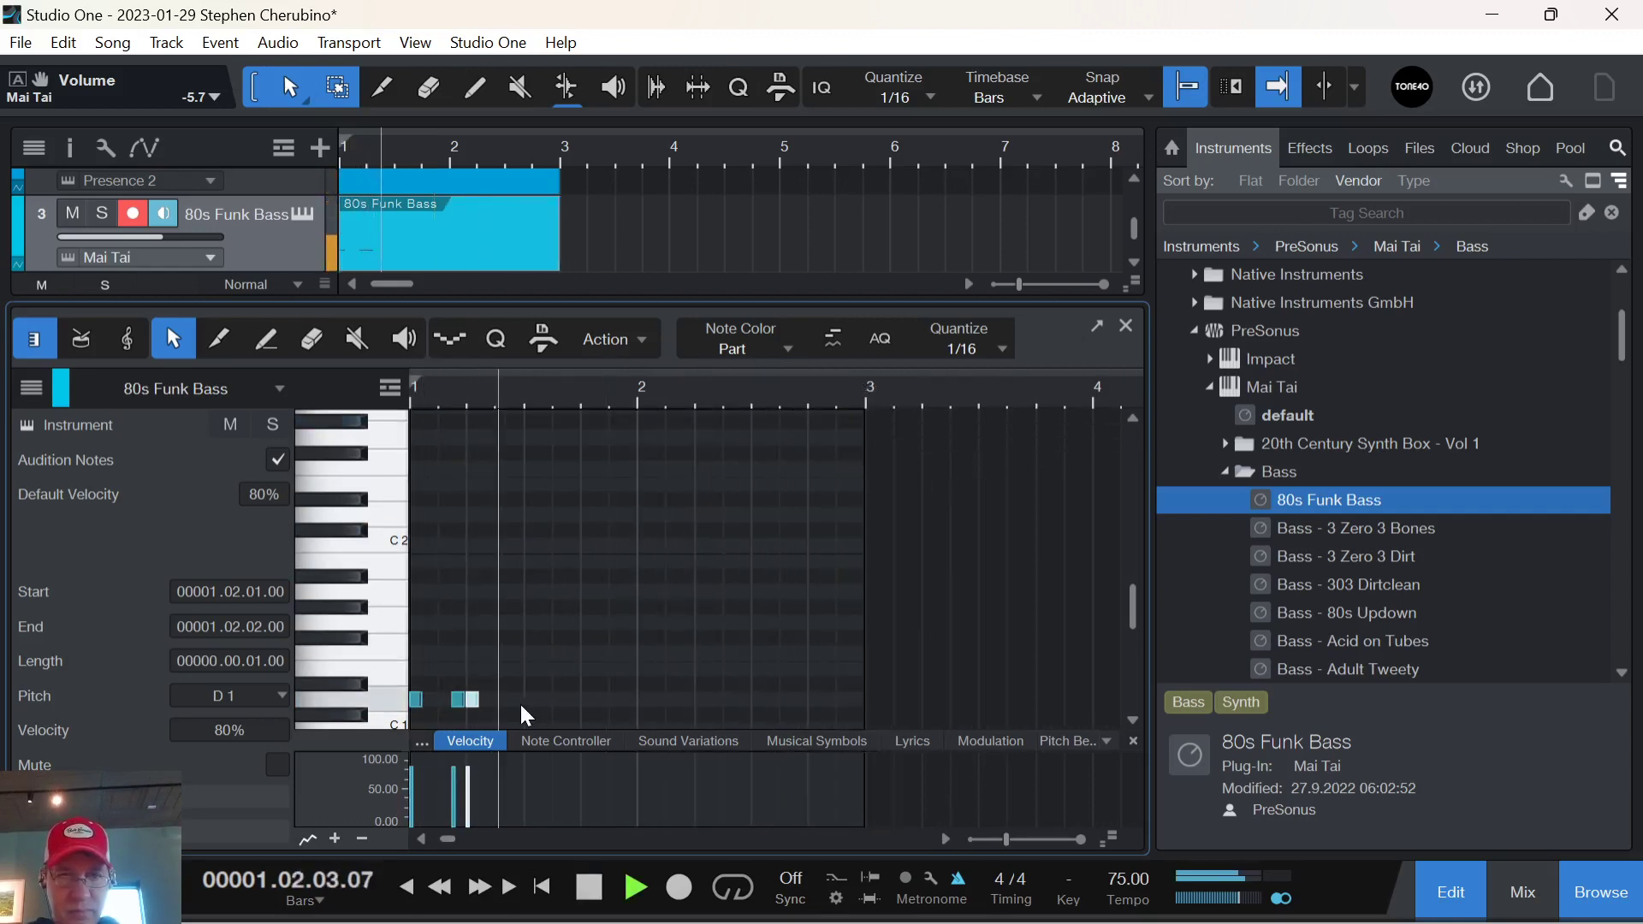
pyautogui.click(525, 699)
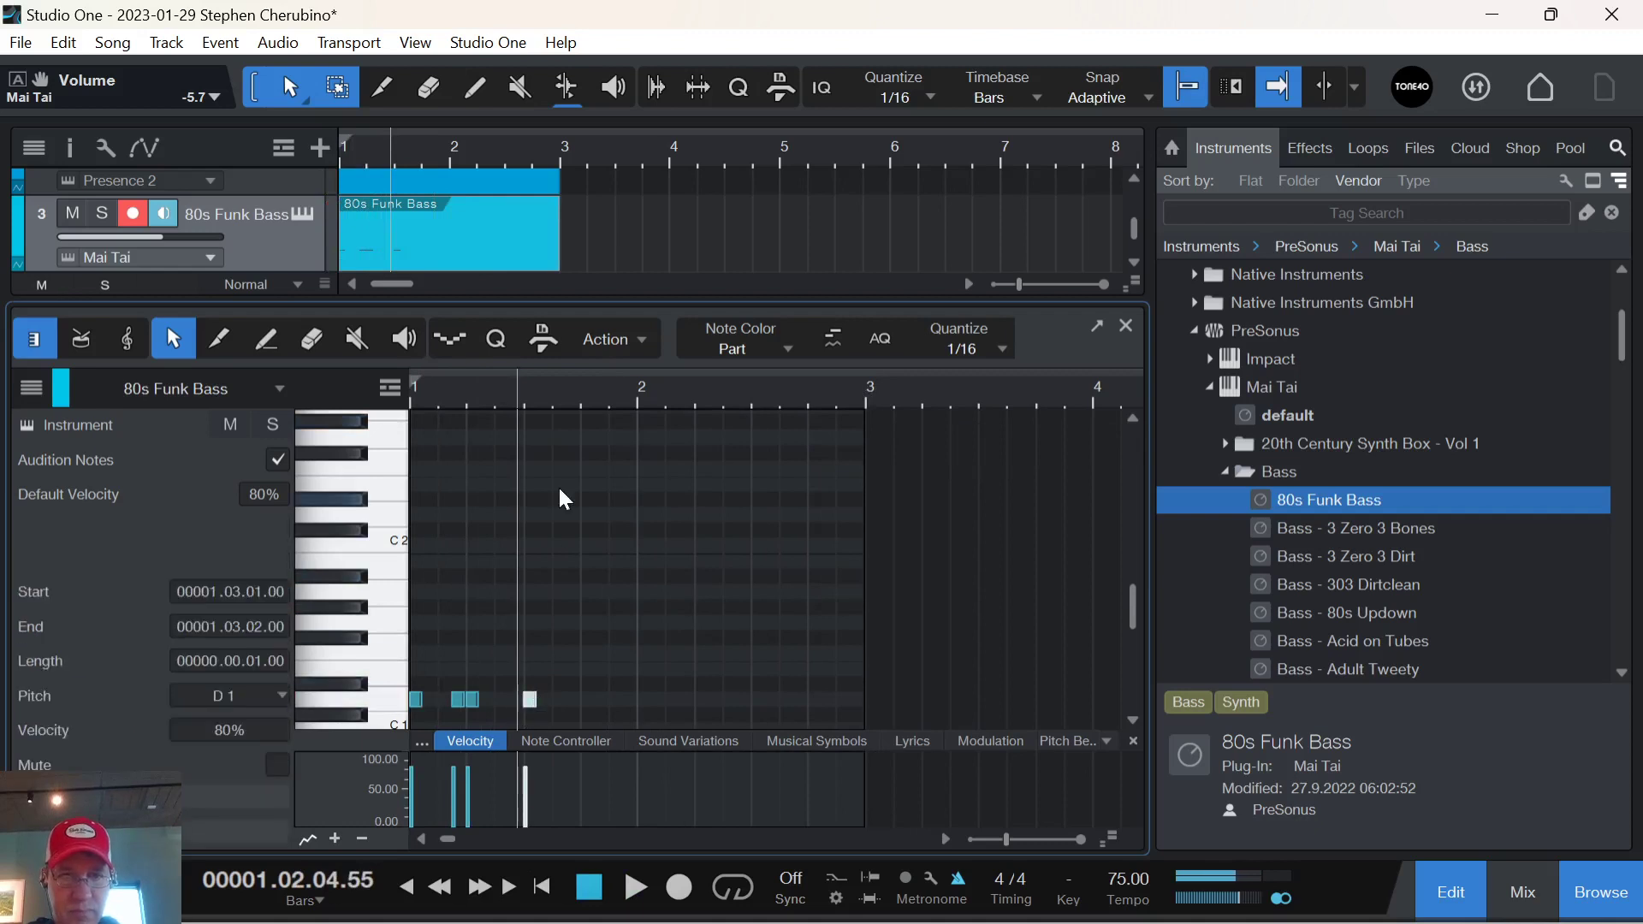
pyautogui.press('e')
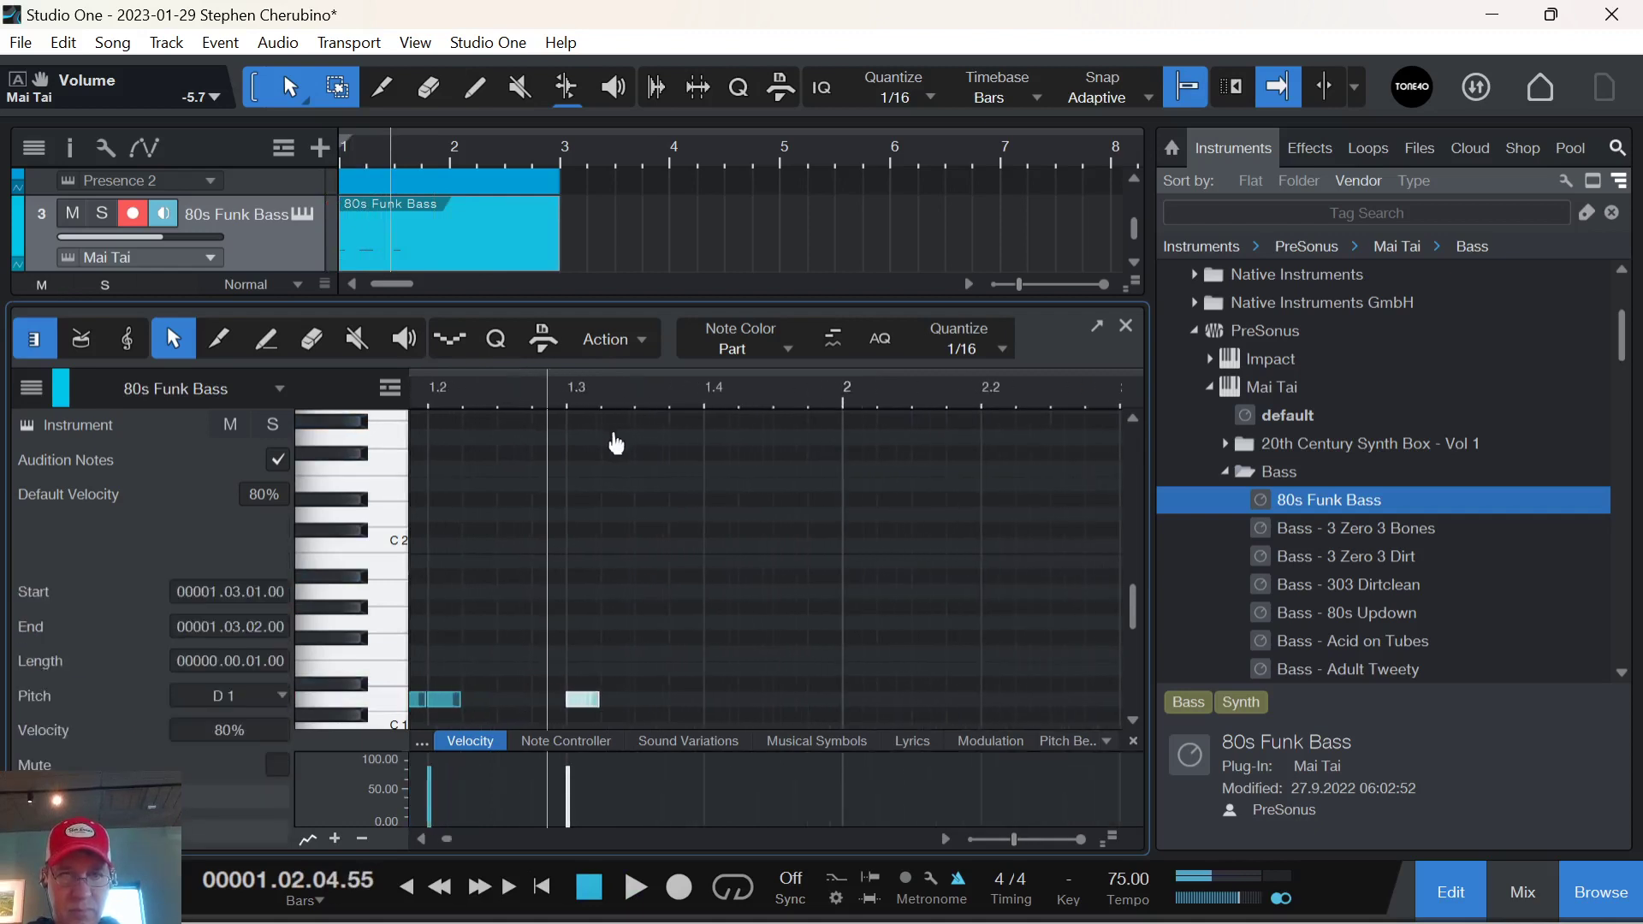
pyautogui.click(678, 690)
pyautogui.click(679, 697)
pyautogui.click(716, 697)
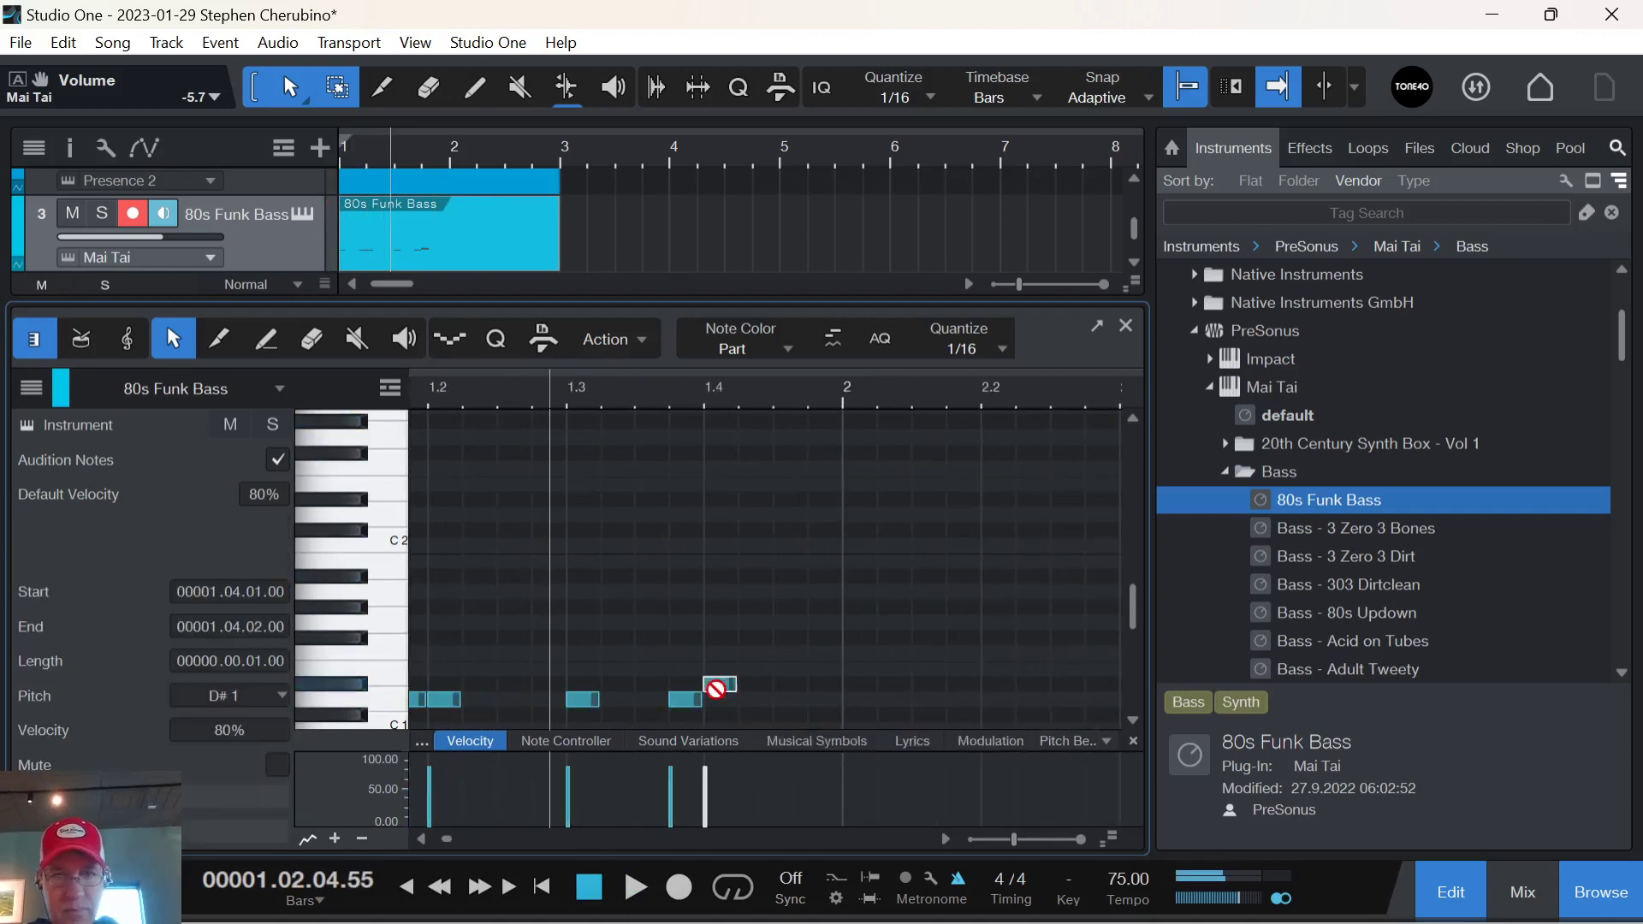
pyautogui.press('w')
pyautogui.press('space')
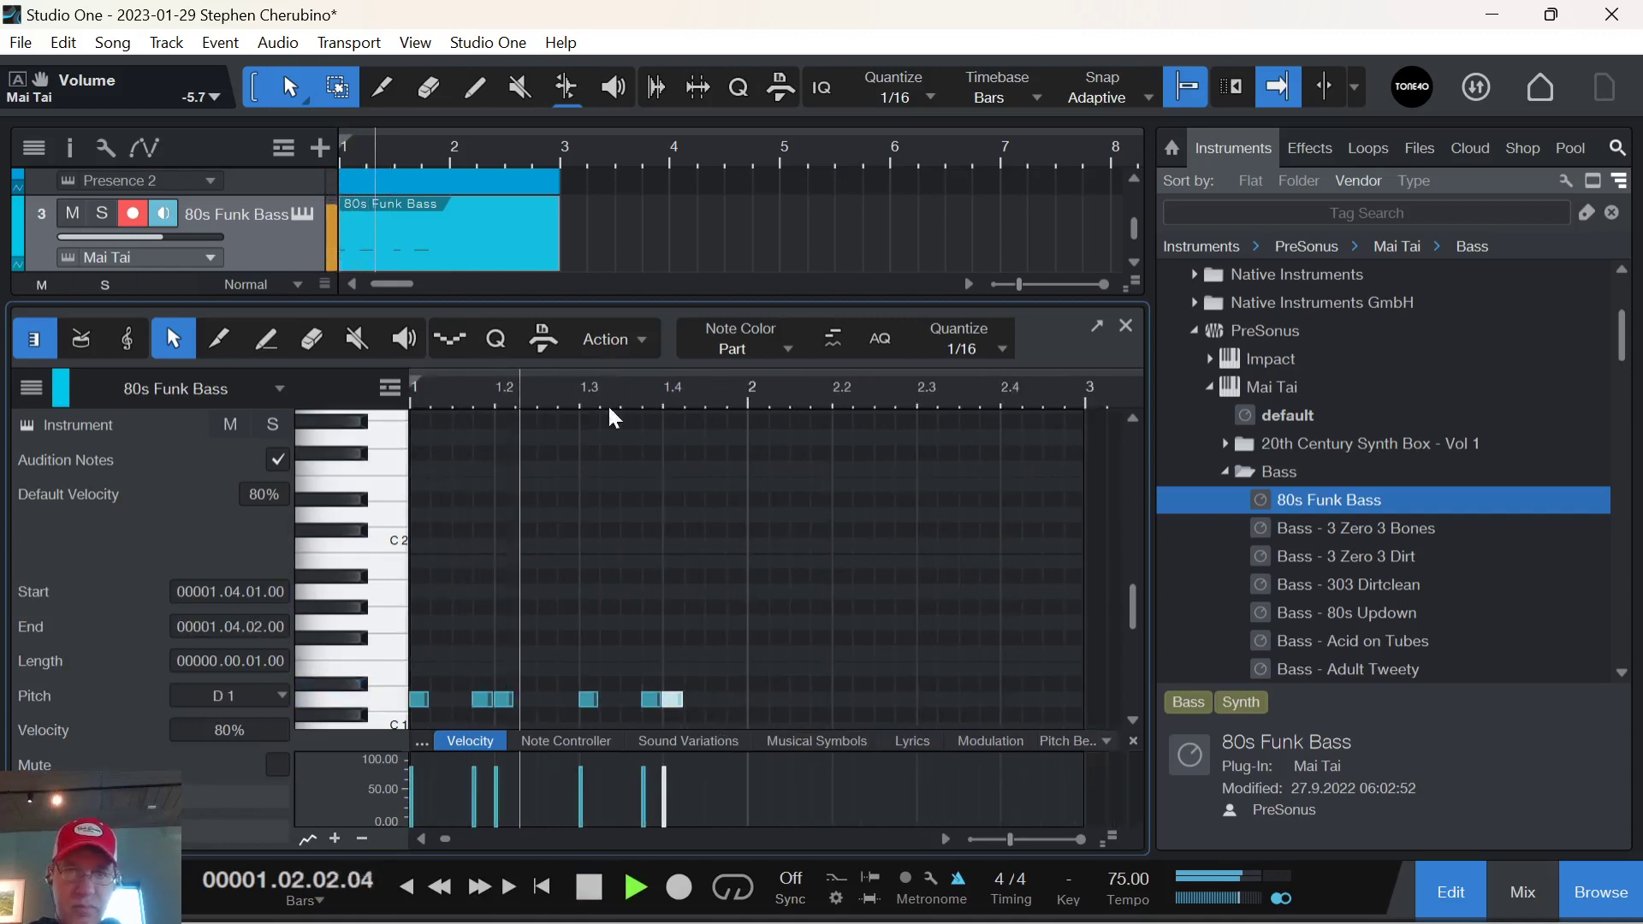
pyautogui.press('space')
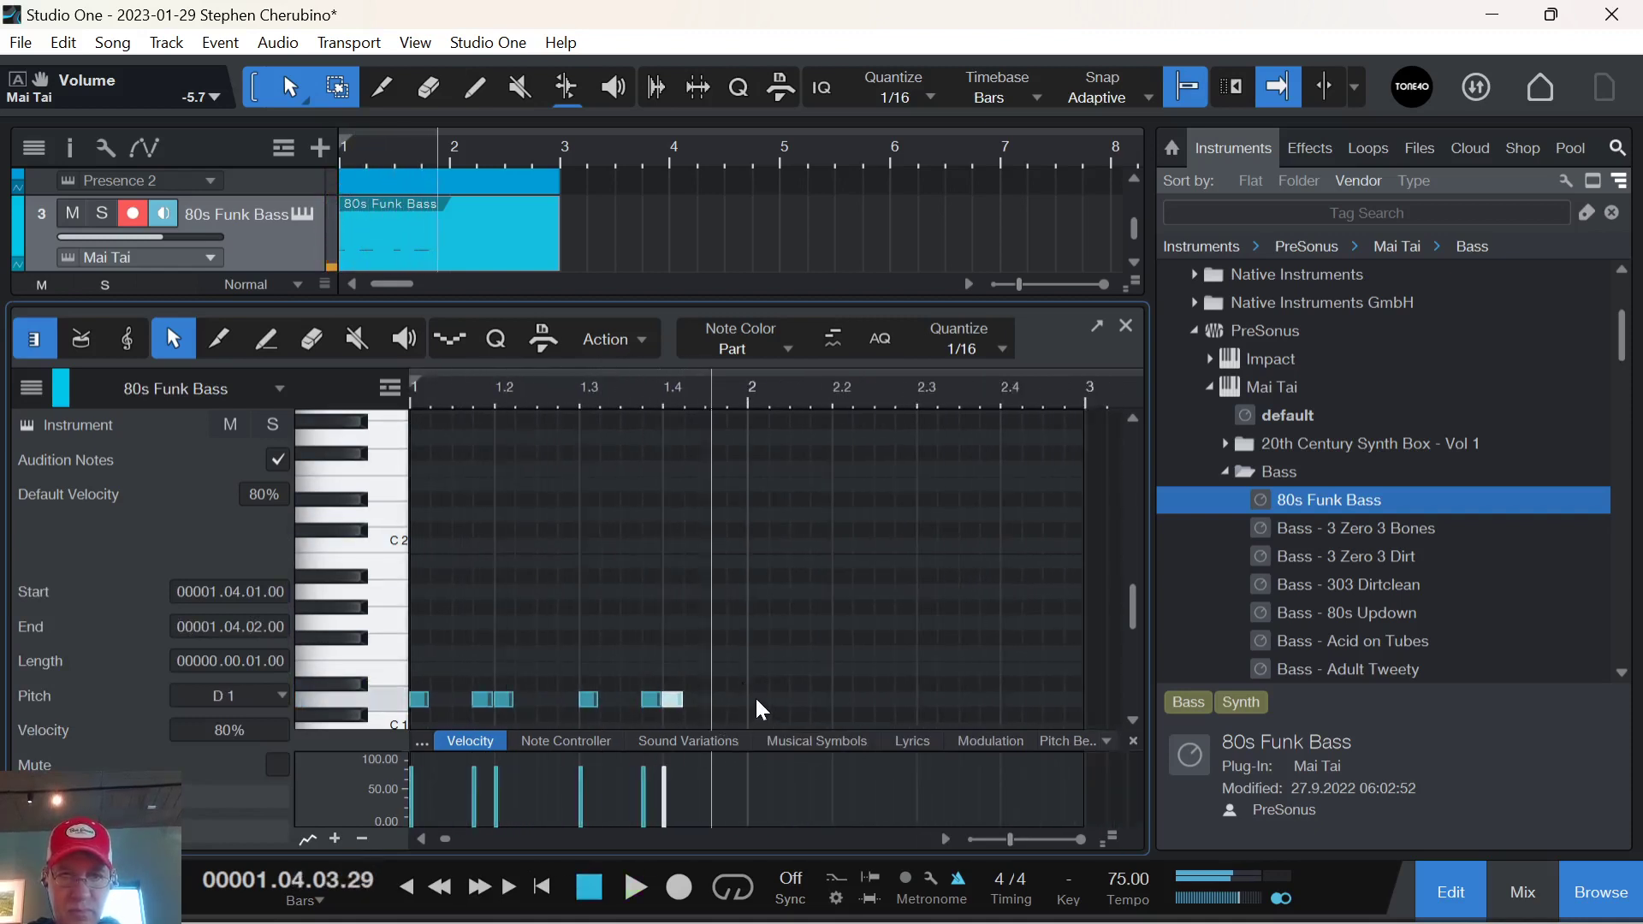
# Add sixteenth-note D1s at 2.1.1, 2.1.4 and 2.2.1 and play the bass line into bar 2.
pyautogui.click(756, 699)
pyautogui.click(838, 699)
pyautogui.click(813, 699)
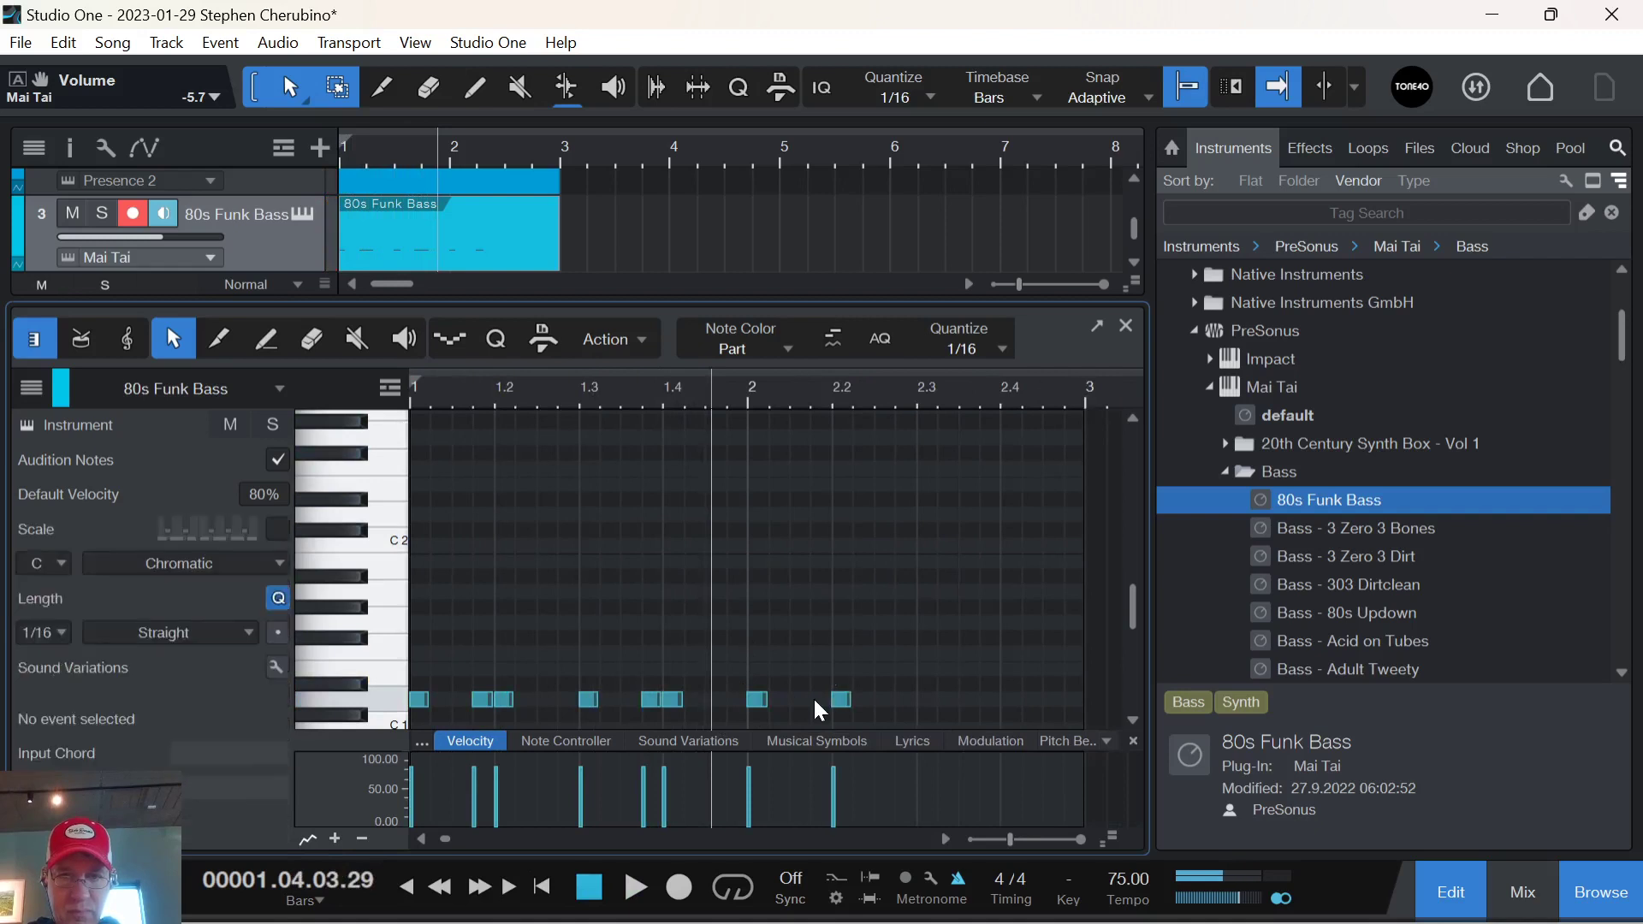
pyautogui.press('space')
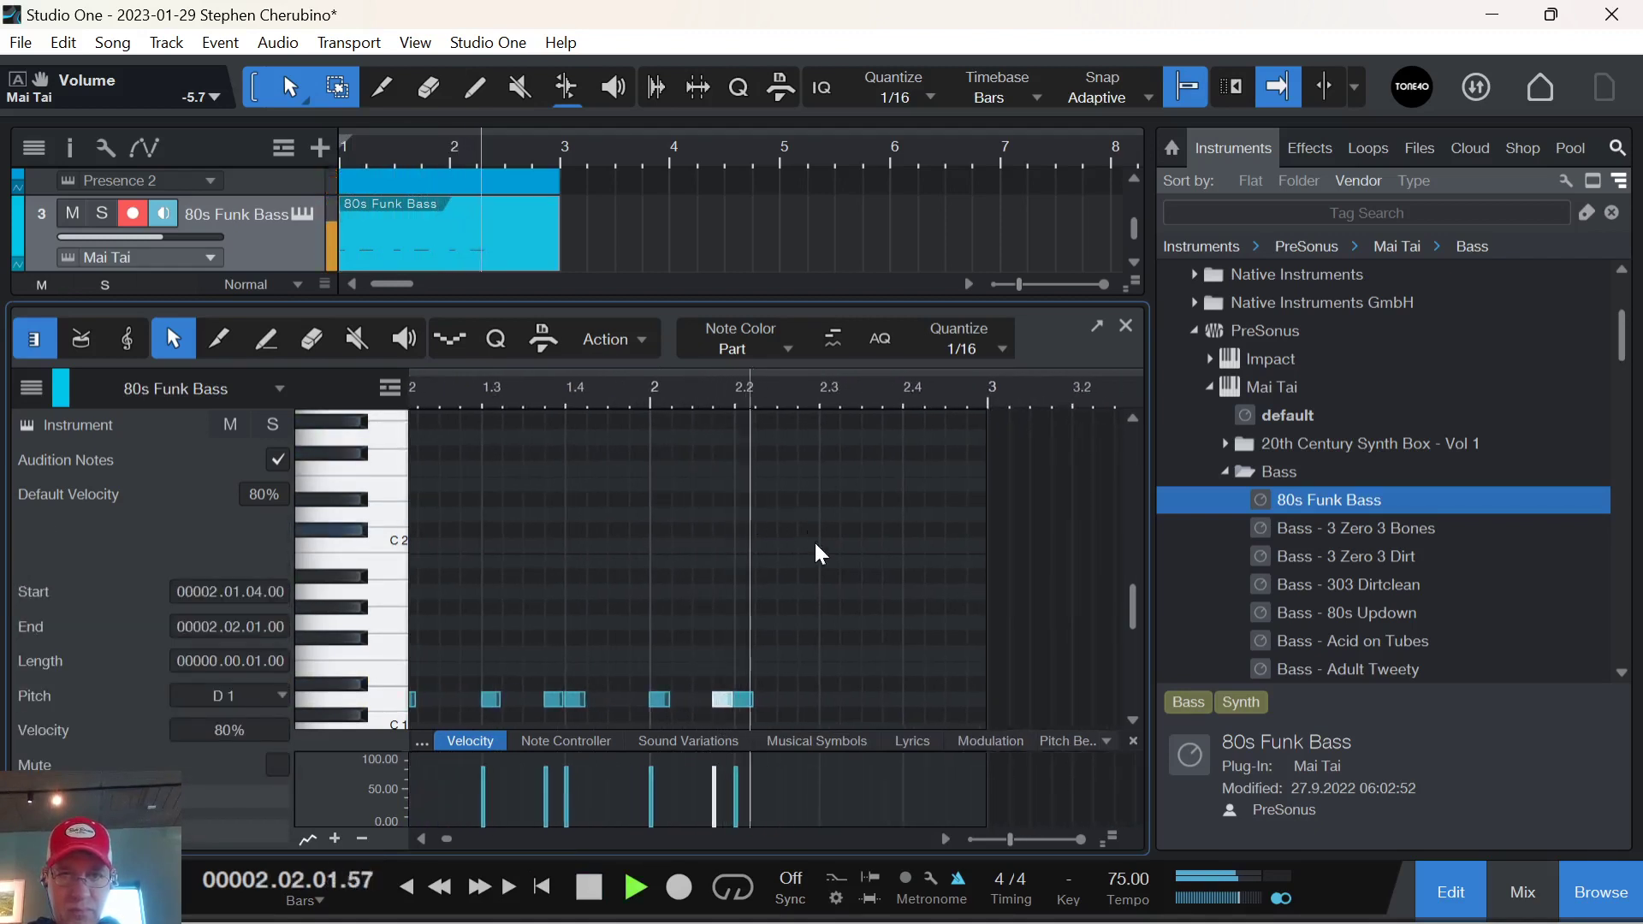
pyautogui.press('space')
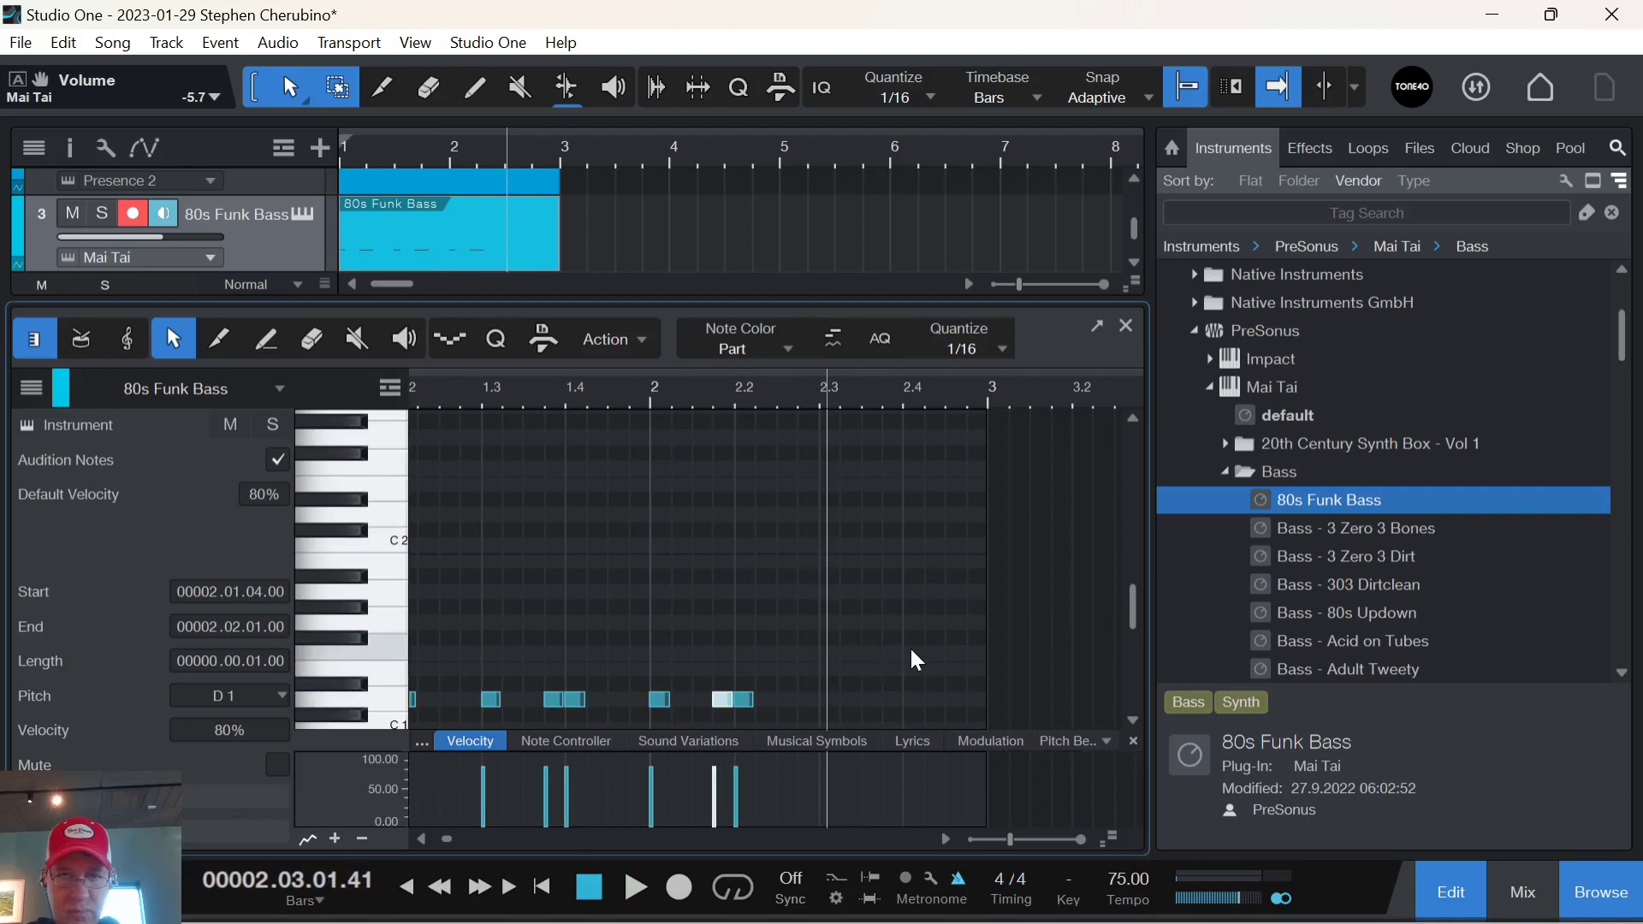
pyautogui.click(836, 663)
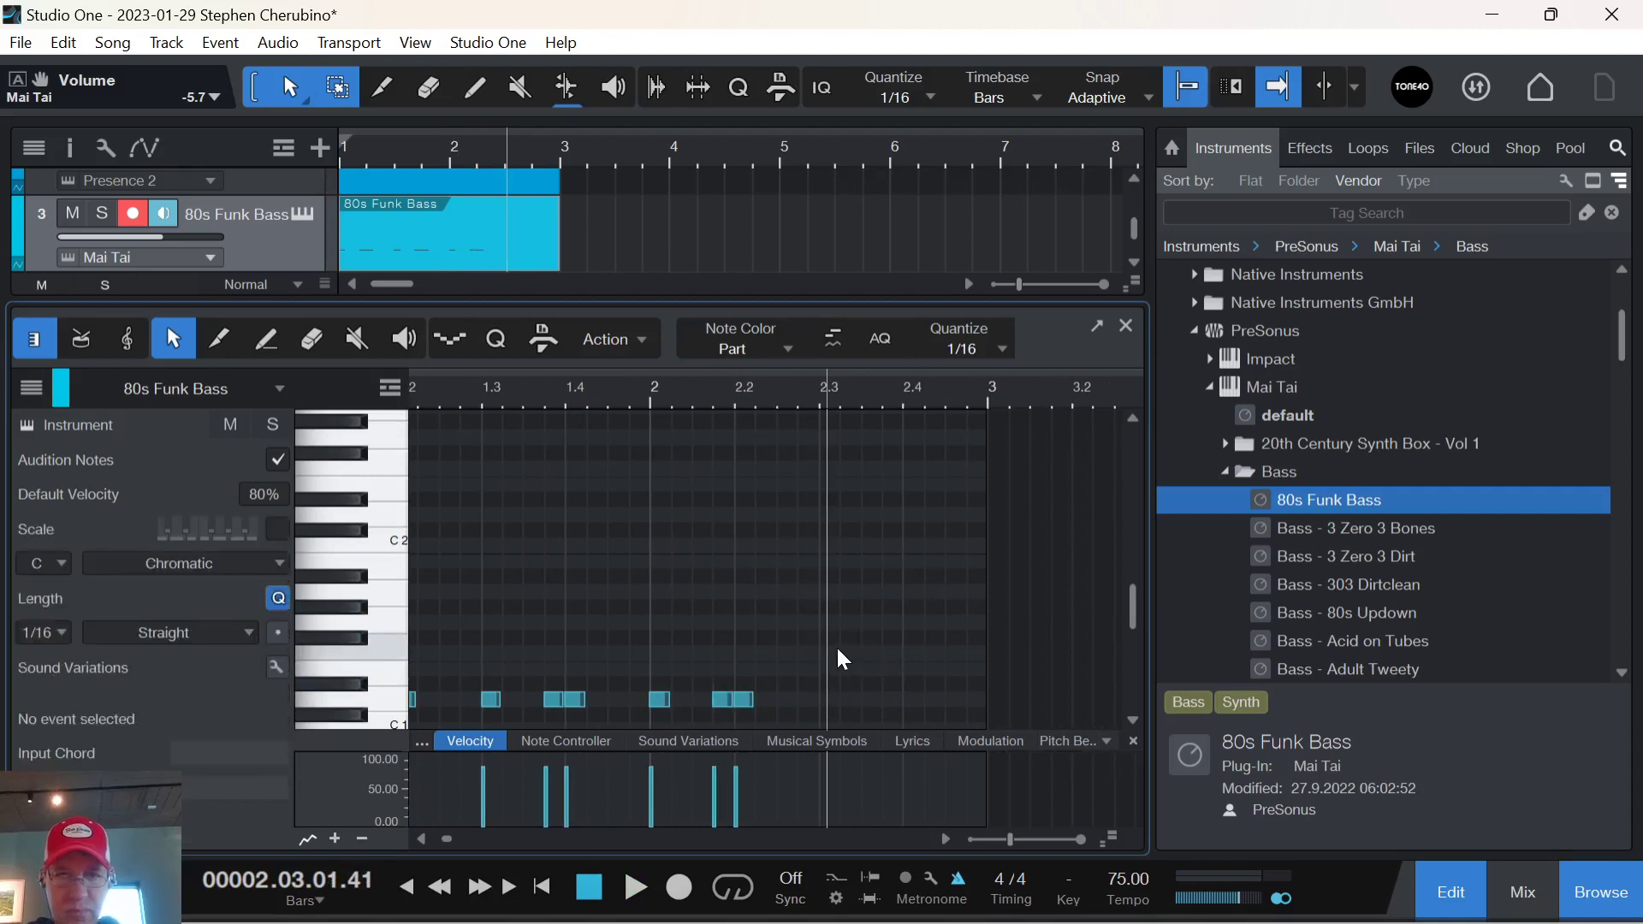
# Add sixteenth-note D1s at 2.3.1 and 2.3.3, F1s at 2.4.1 and 2.4.2, and G1s at 2.4.3 and 2.4.4, and play back.
pyautogui.doubleClick(834, 700)
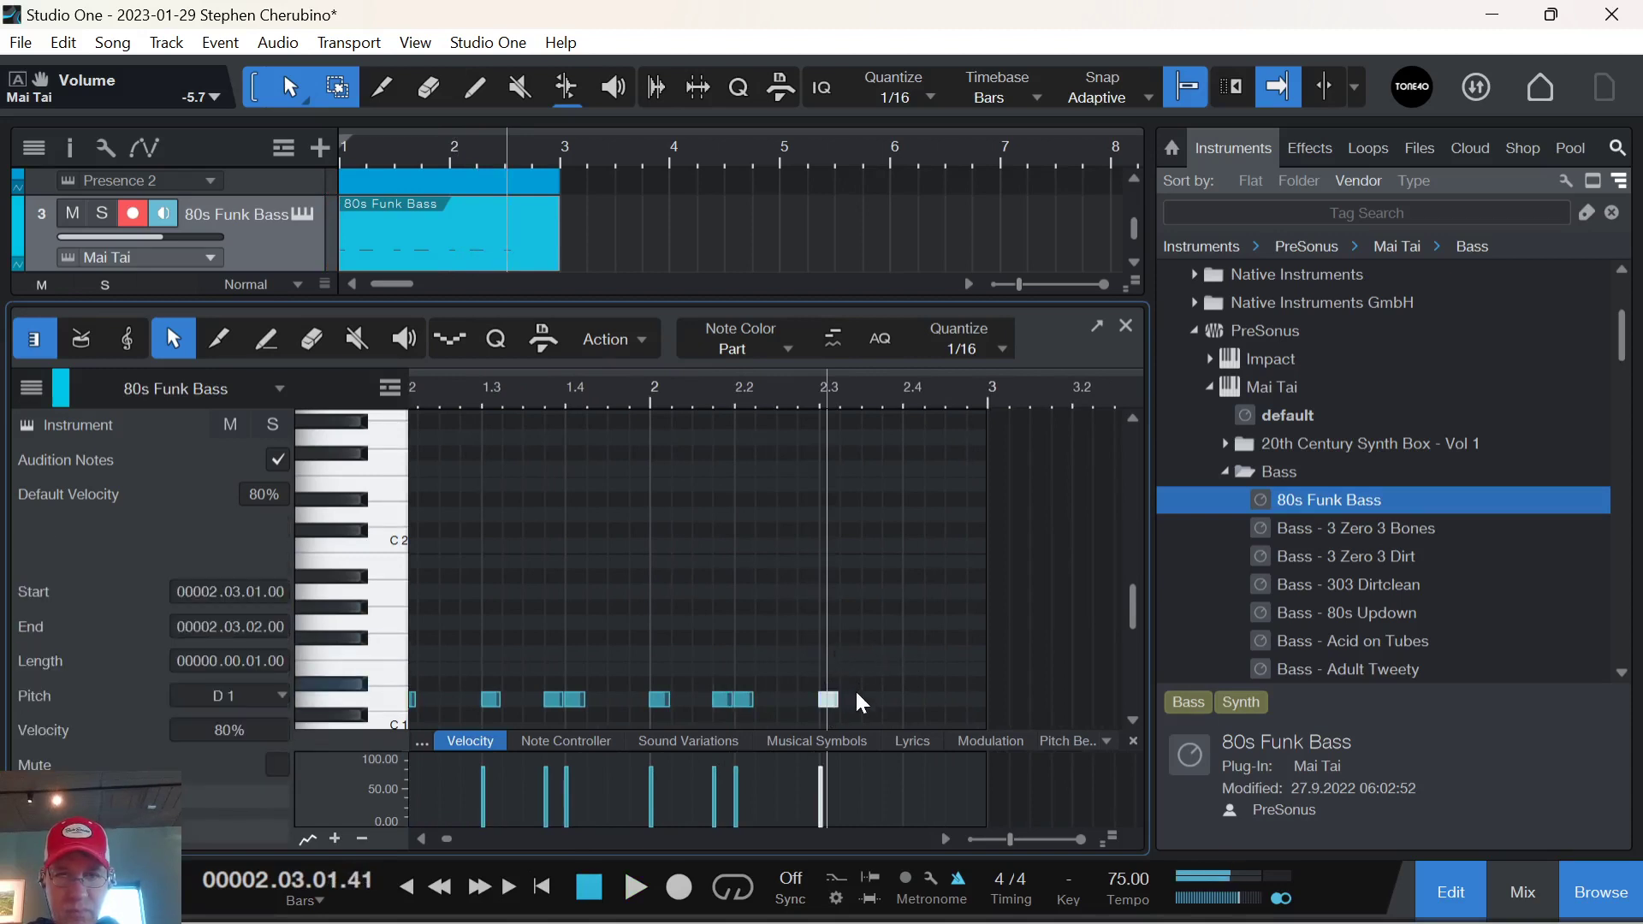
pyautogui.doubleClick(867, 696)
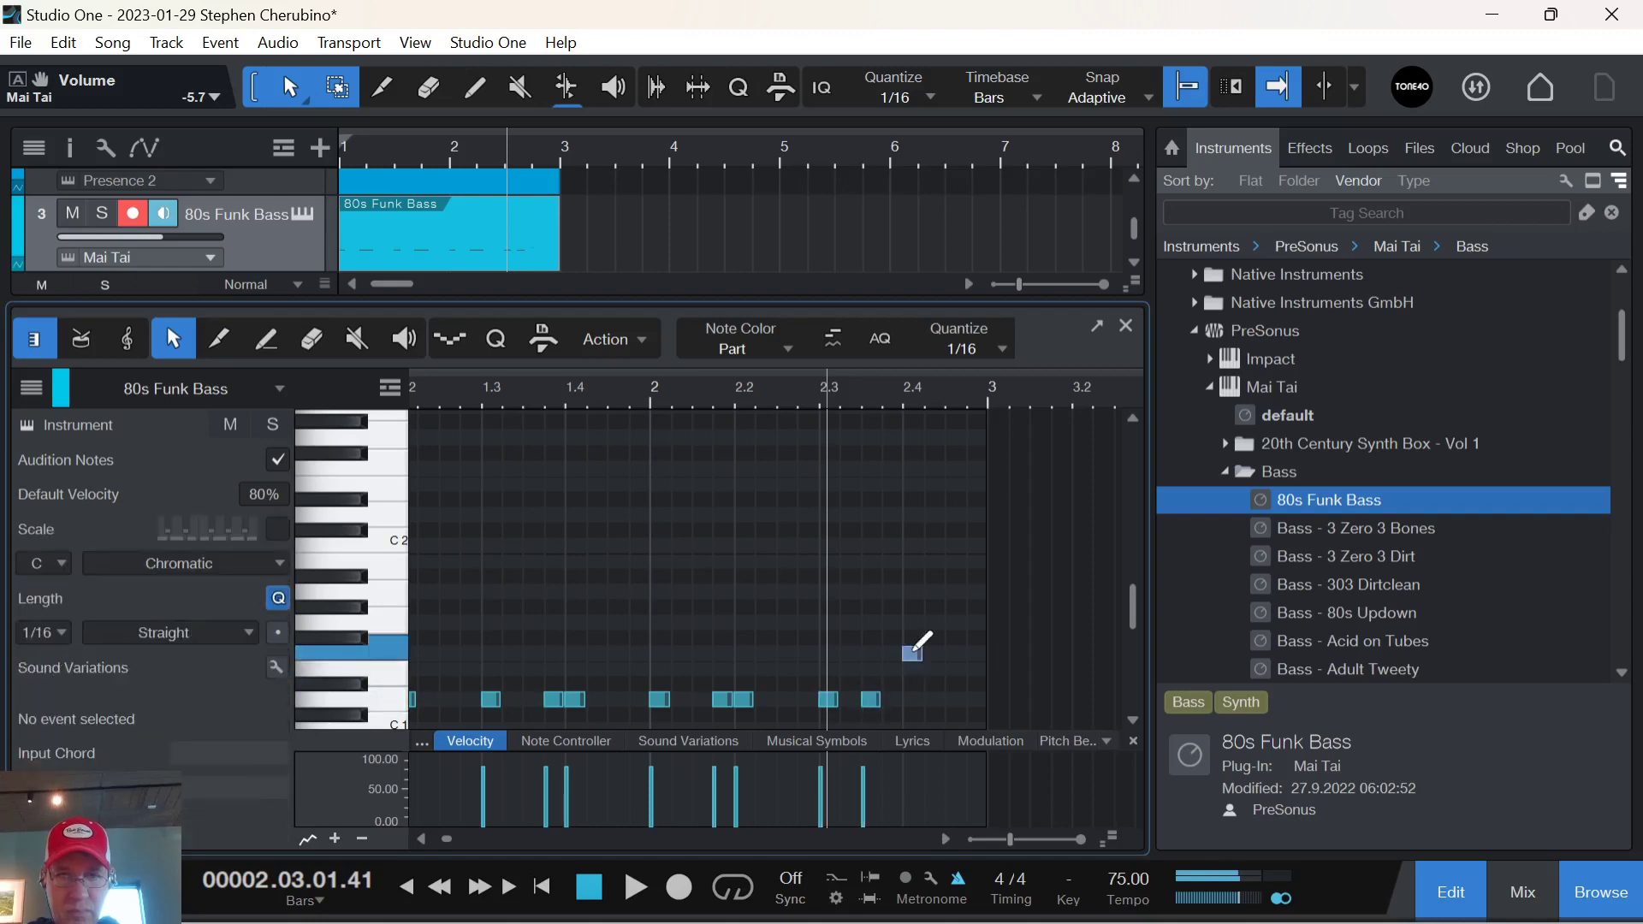
pyautogui.click(910, 653)
pyautogui.click(932, 653)
pyautogui.click(955, 622)
pyautogui.click(976, 622)
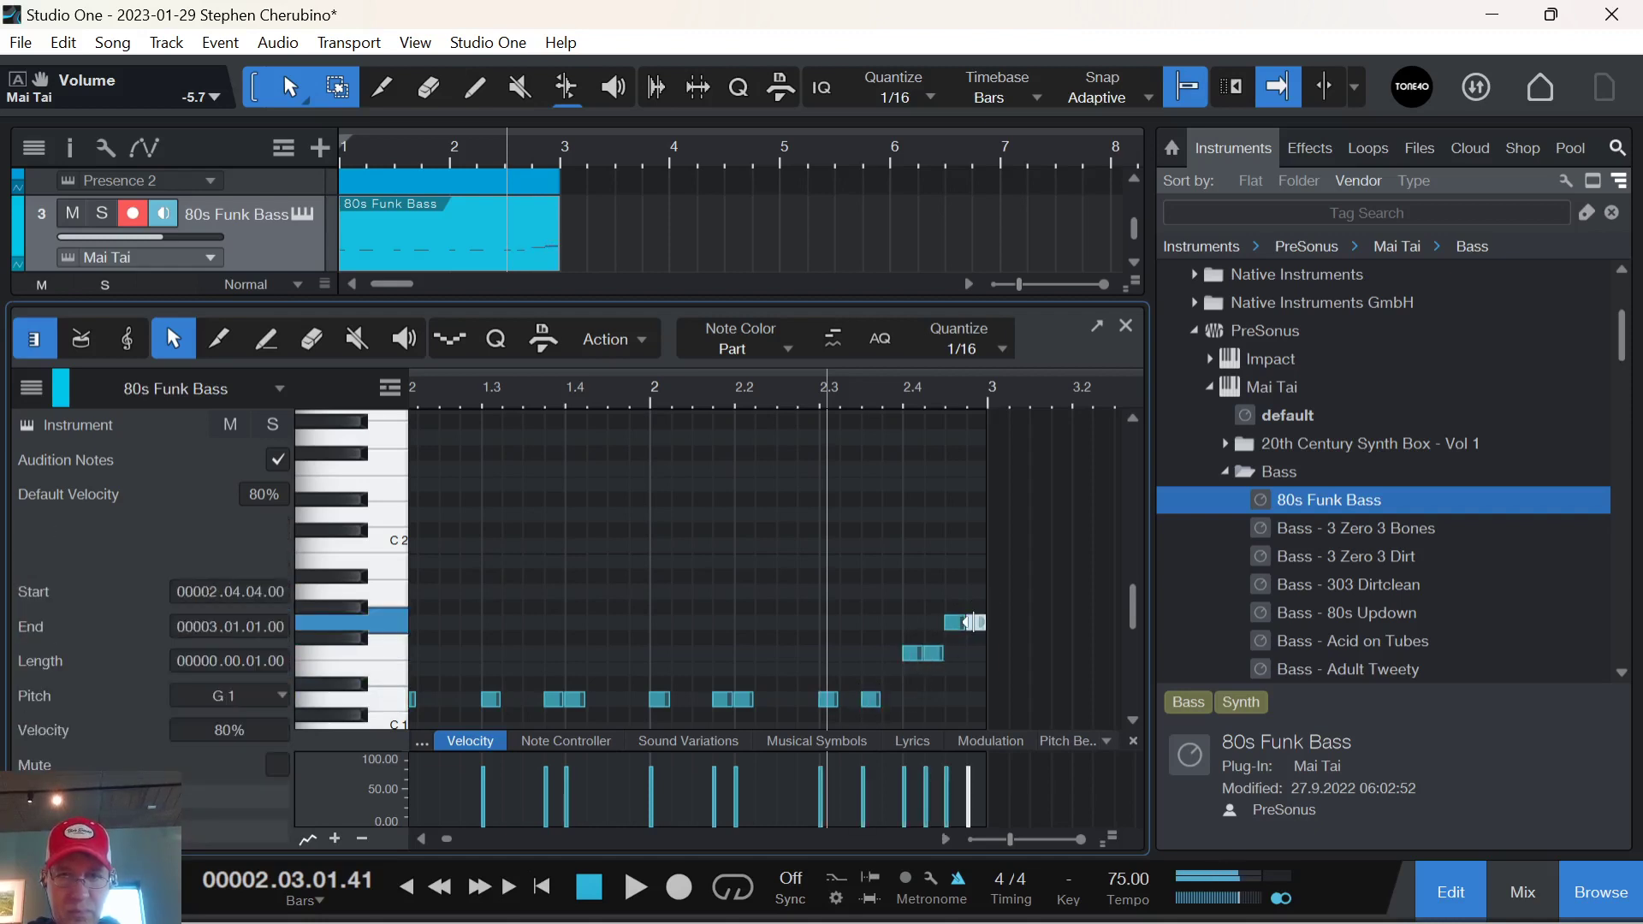
pyautogui.press('space')
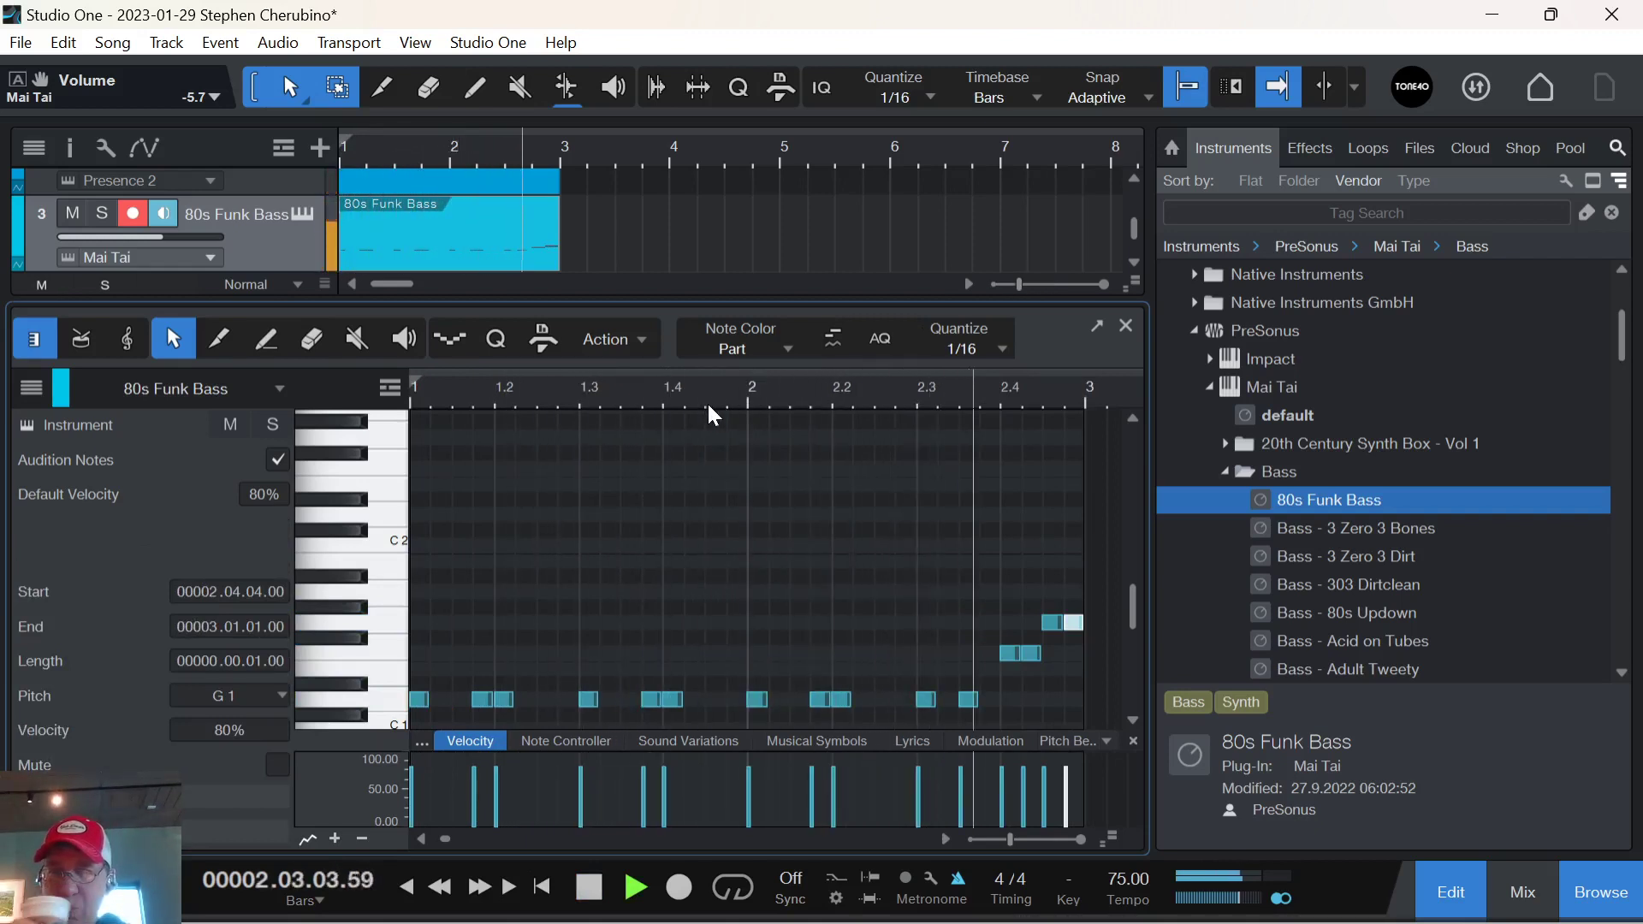
pyautogui.press('space')
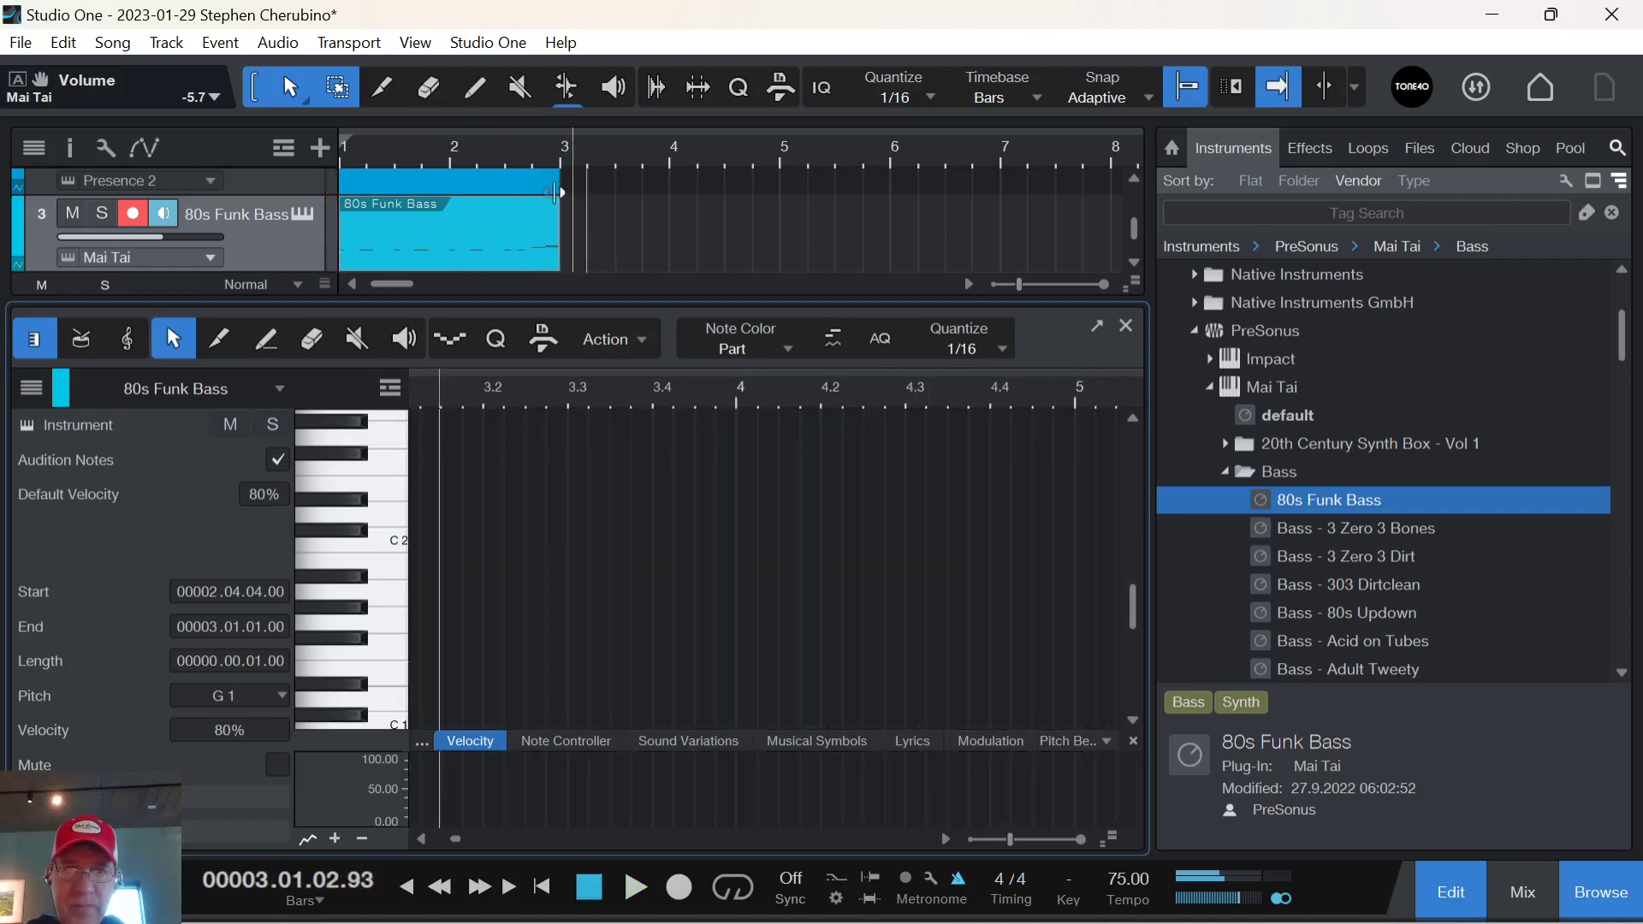
# Set the loop range to the 80s Funk Bass event across bars 1 and 2 and play it back.
pyautogui.click(509, 264)
pyautogui.press('space')
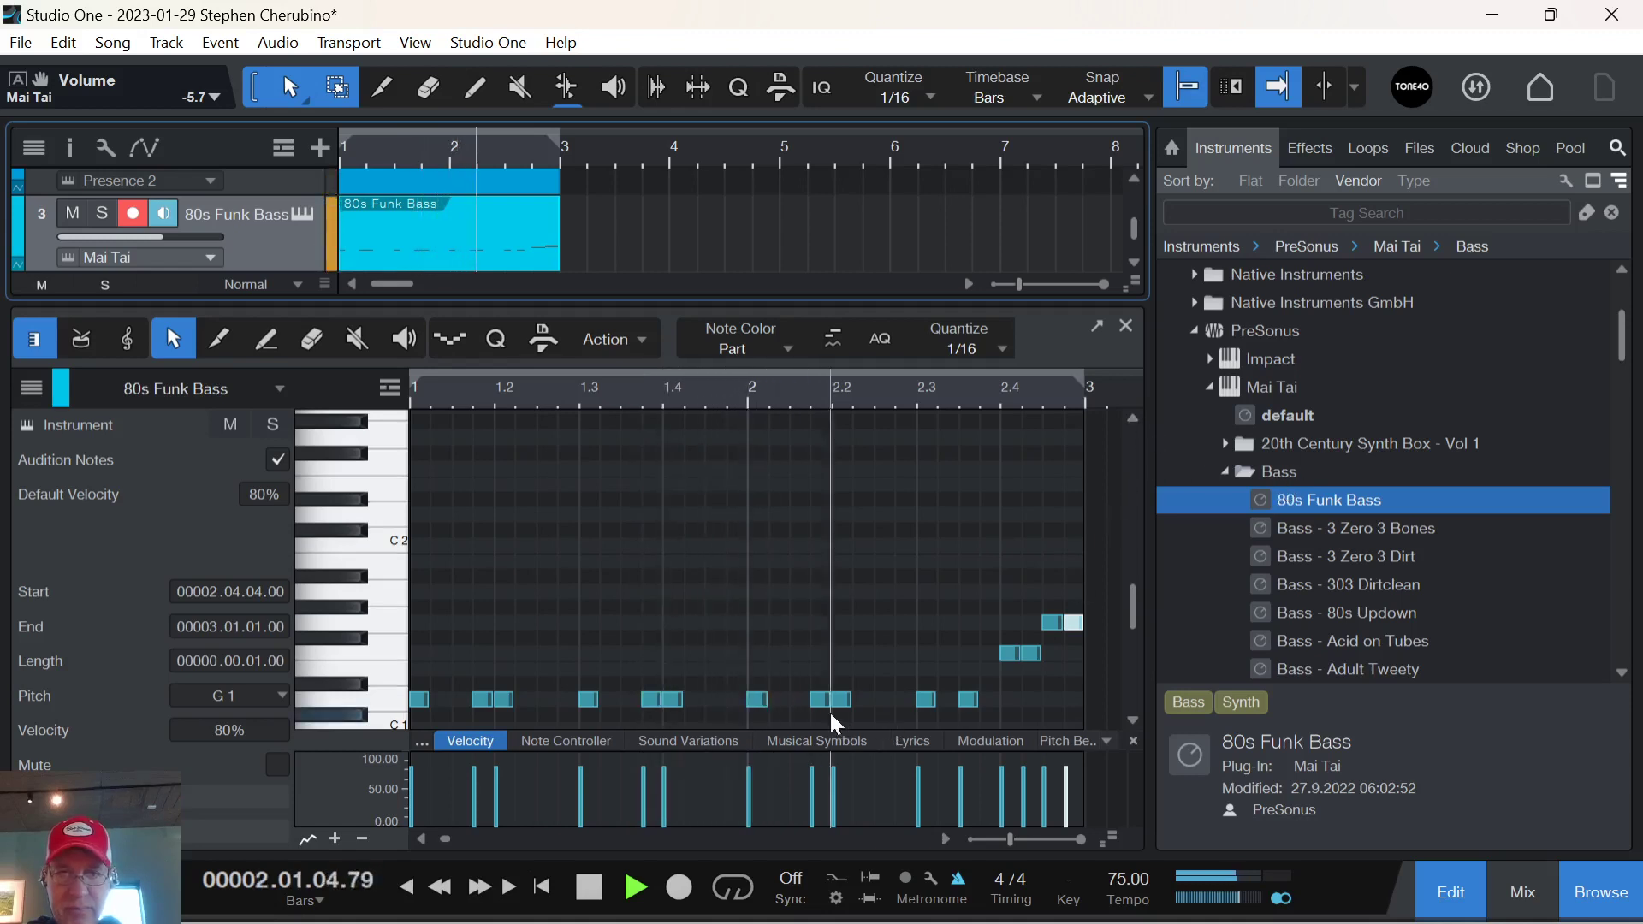
pyautogui.press('space')
# Lower the three bass notes at 2.1.1, 2.1.4 and 2.2.1 to C1 and play back both bars.
pyautogui.scroll(-1, 534, 647)
pyautogui.scroll(-1, 397, 665)
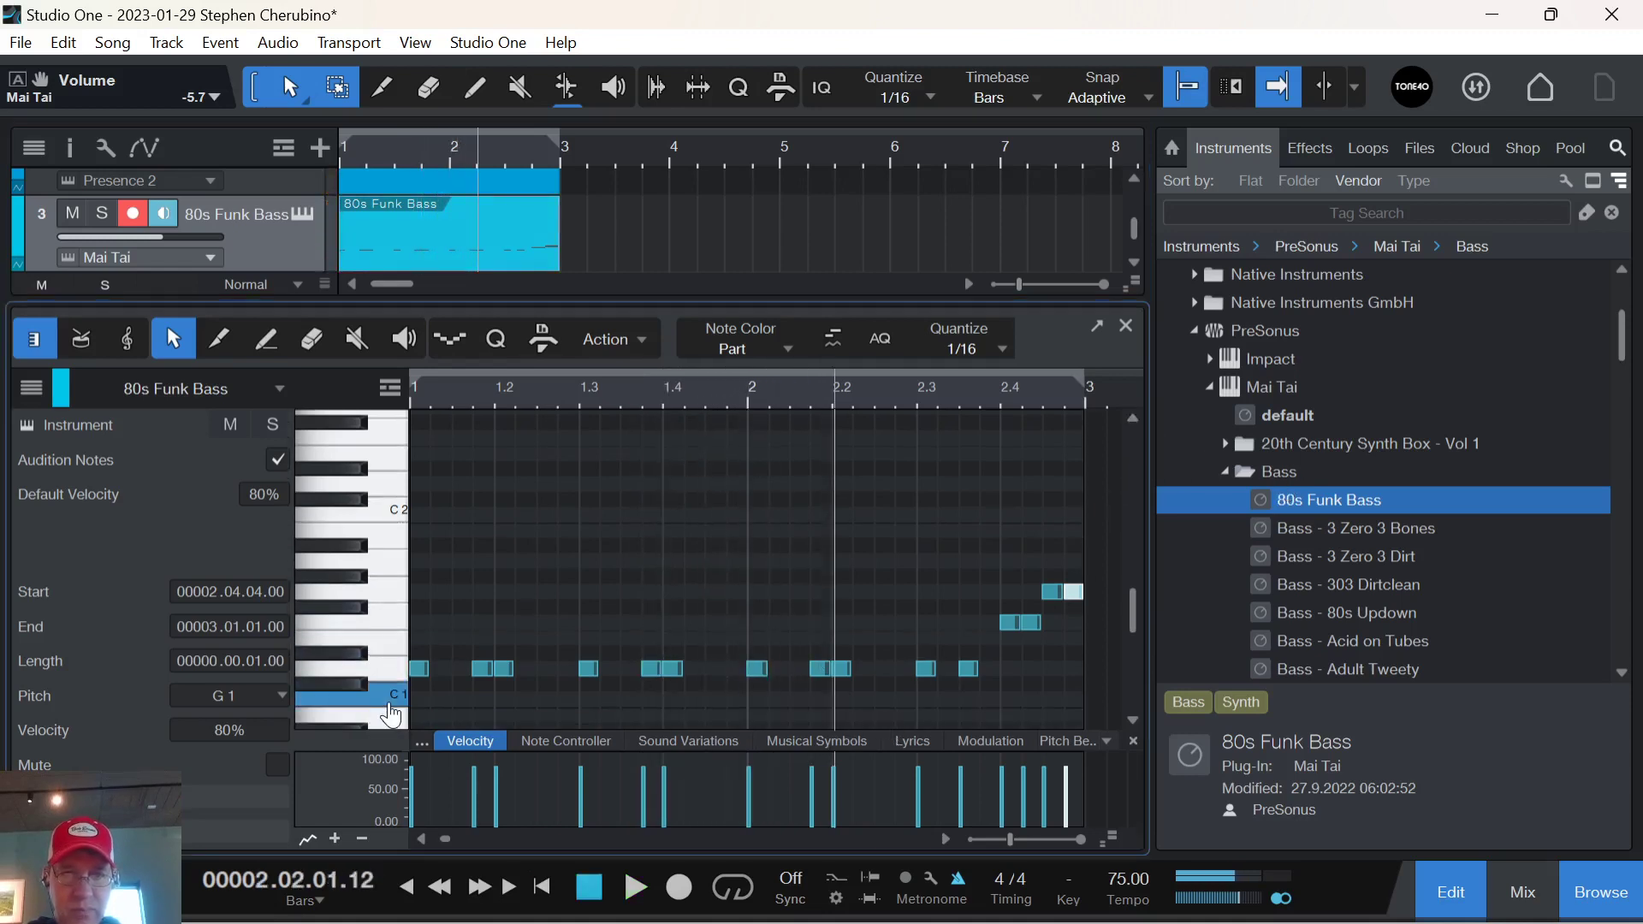
pyautogui.moveTo(747, 647); pyautogui.dragTo(873, 689)
pyautogui.moveTo(757, 667); pyautogui.dragTo(755, 700)
pyautogui.press('space')
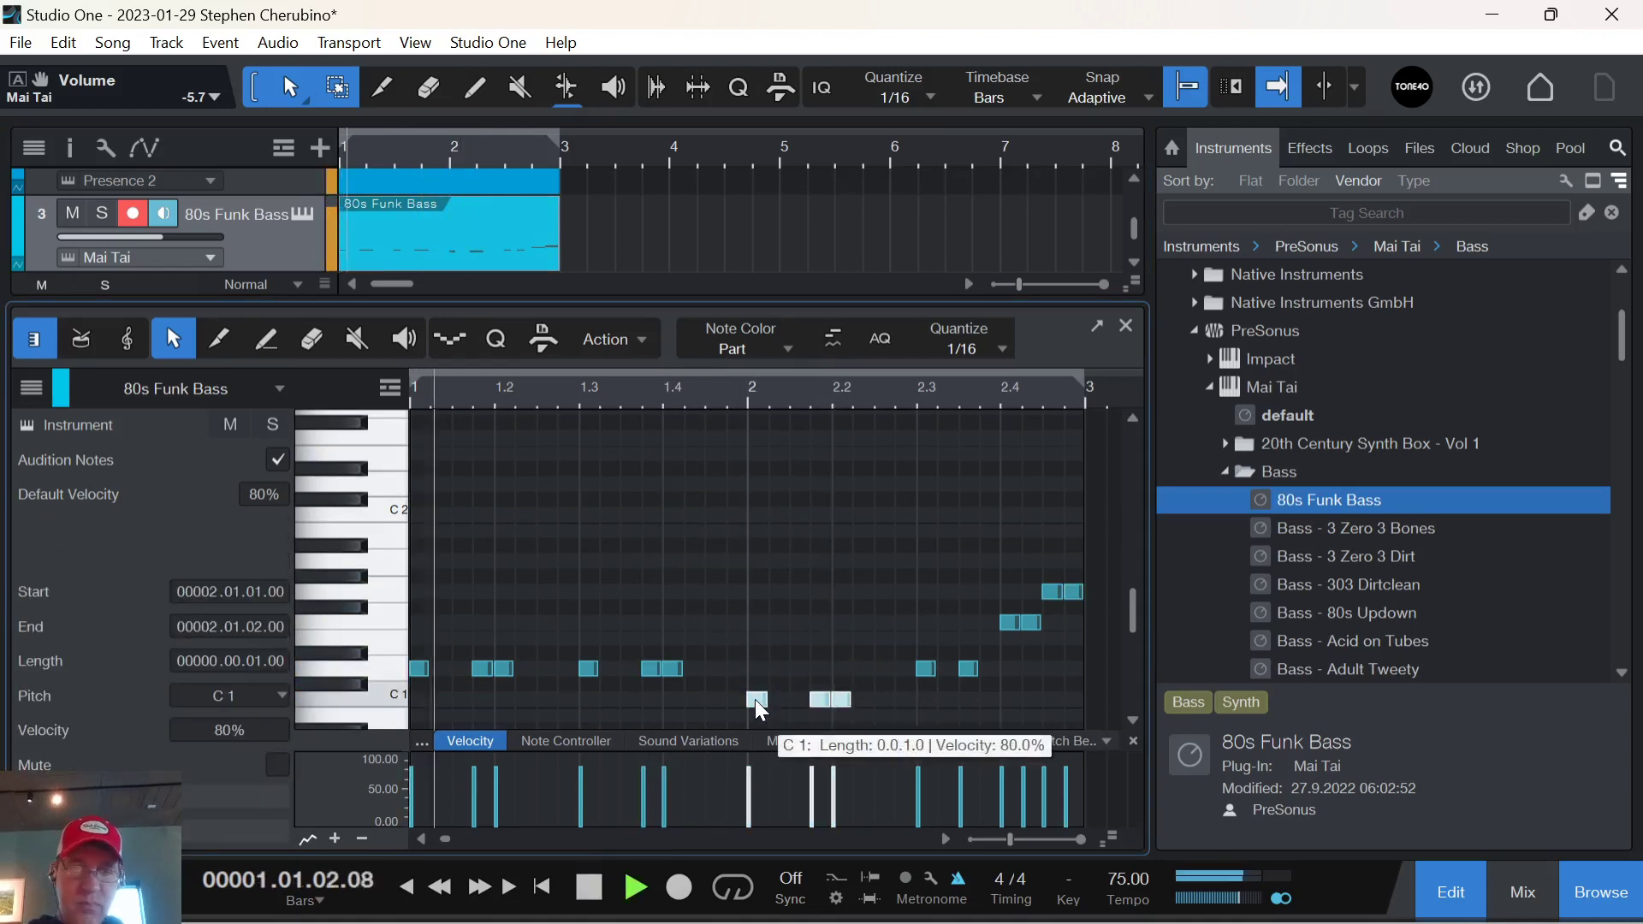
pyautogui.moveTo(1131, 598)
pyautogui.mouseDown()
pyautogui.moveTo(1126, 624)
pyautogui.moveTo(1128, 611)
pyautogui.mouseUp()
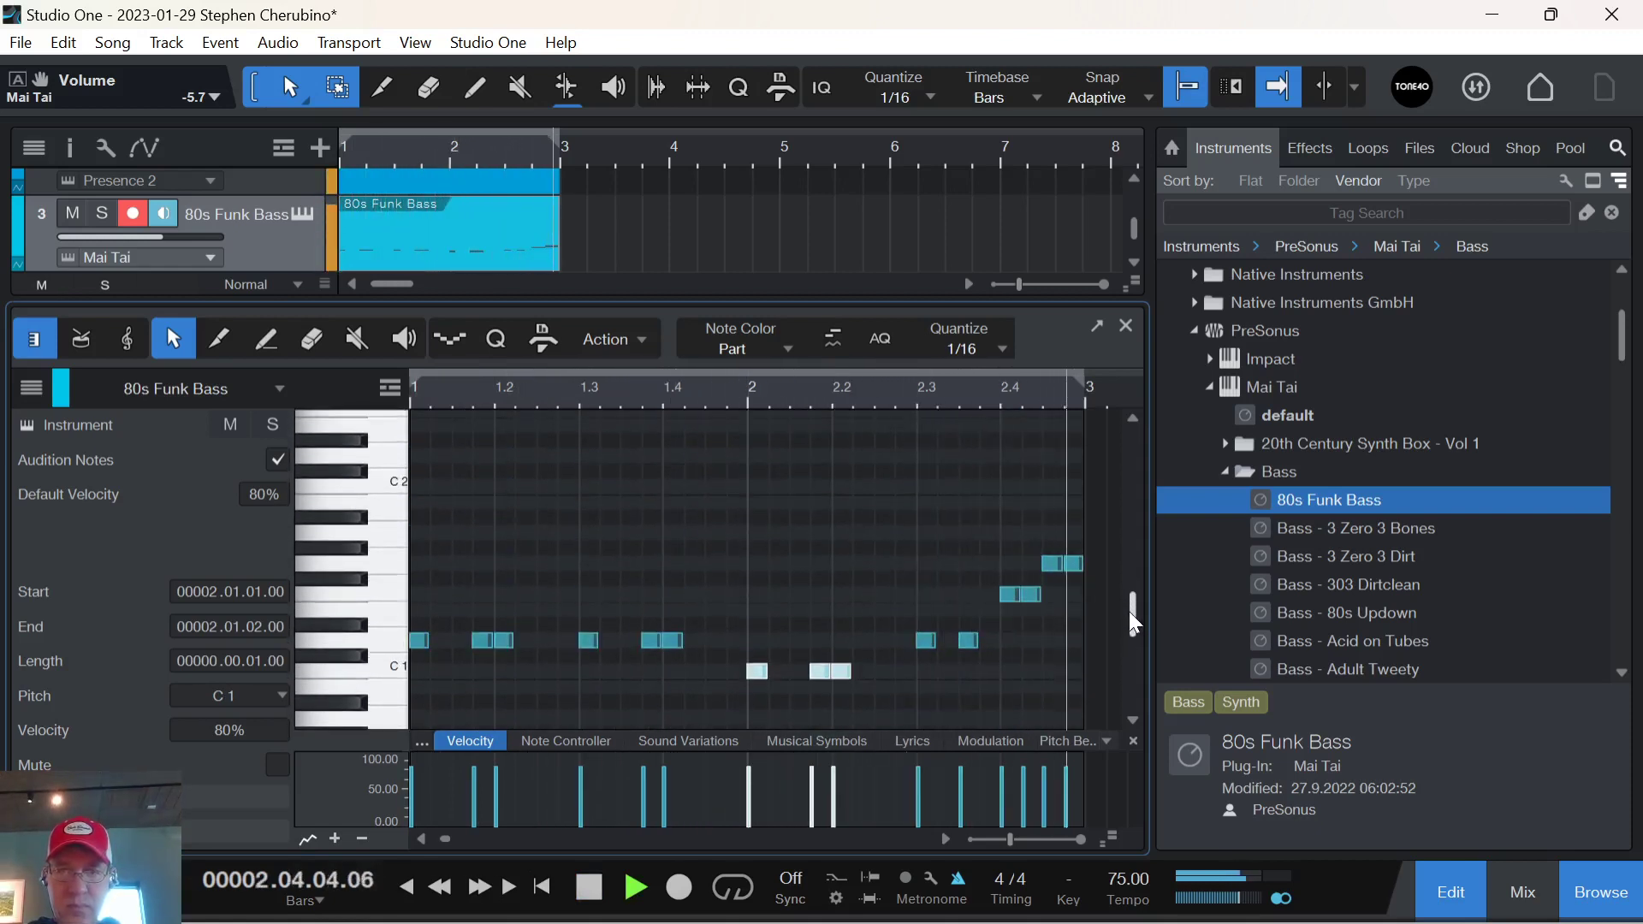
pyautogui.press('space')
# Delete the D1 at 2.3.1, raise the note at 2.3.3 to G1, and put another sixteenth-note G1 at 2.3.4.
pyautogui.click(924, 640)
pyautogui.press('Delete')
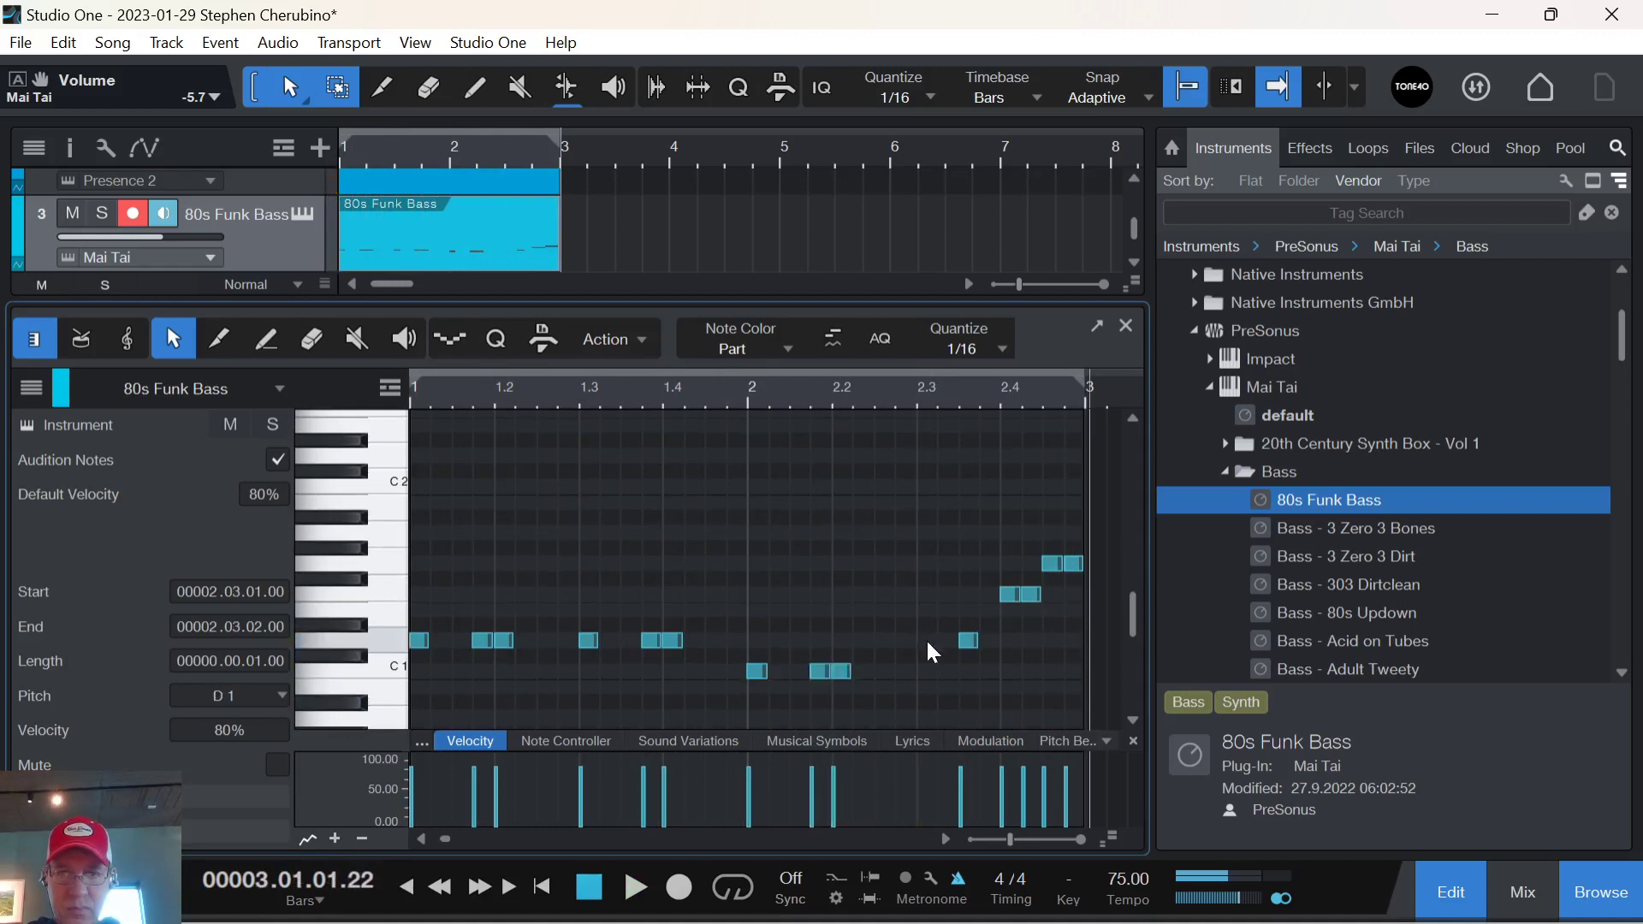
pyautogui.moveTo(975, 645); pyautogui.dragTo(989, 562)
pyautogui.doubleClick(948, 564)
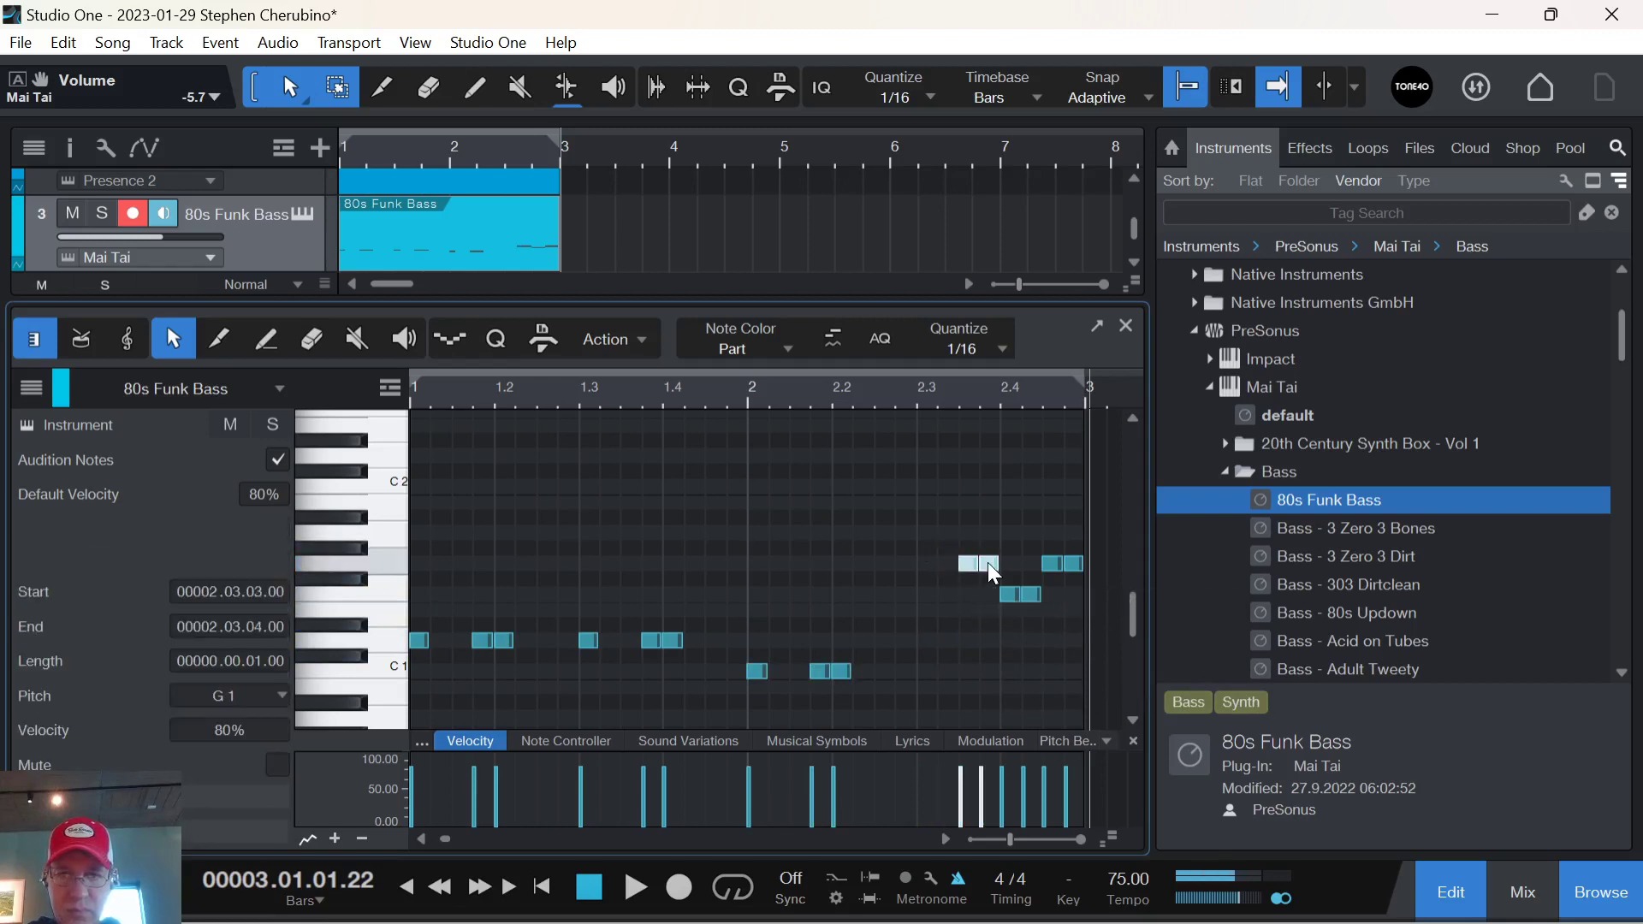
# Lower the Mai Tai bass filter cutoff and set its master gain to +3.4 dB during playback, and close both the synth and note editors.
pyautogui.press('space')
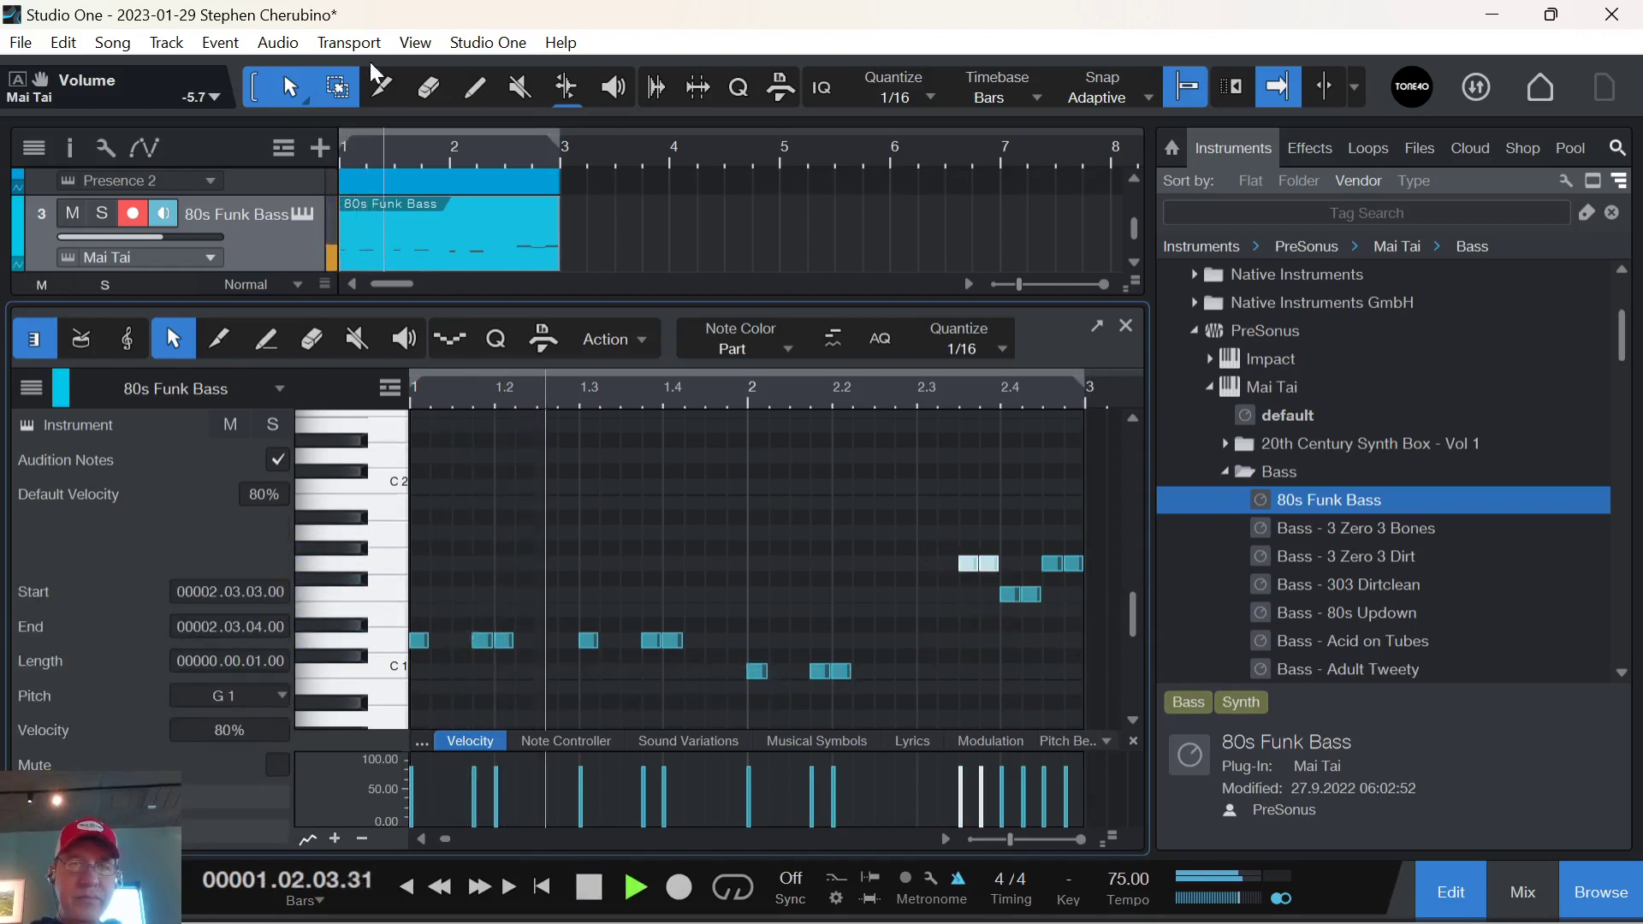
pyautogui.click(299, 214)
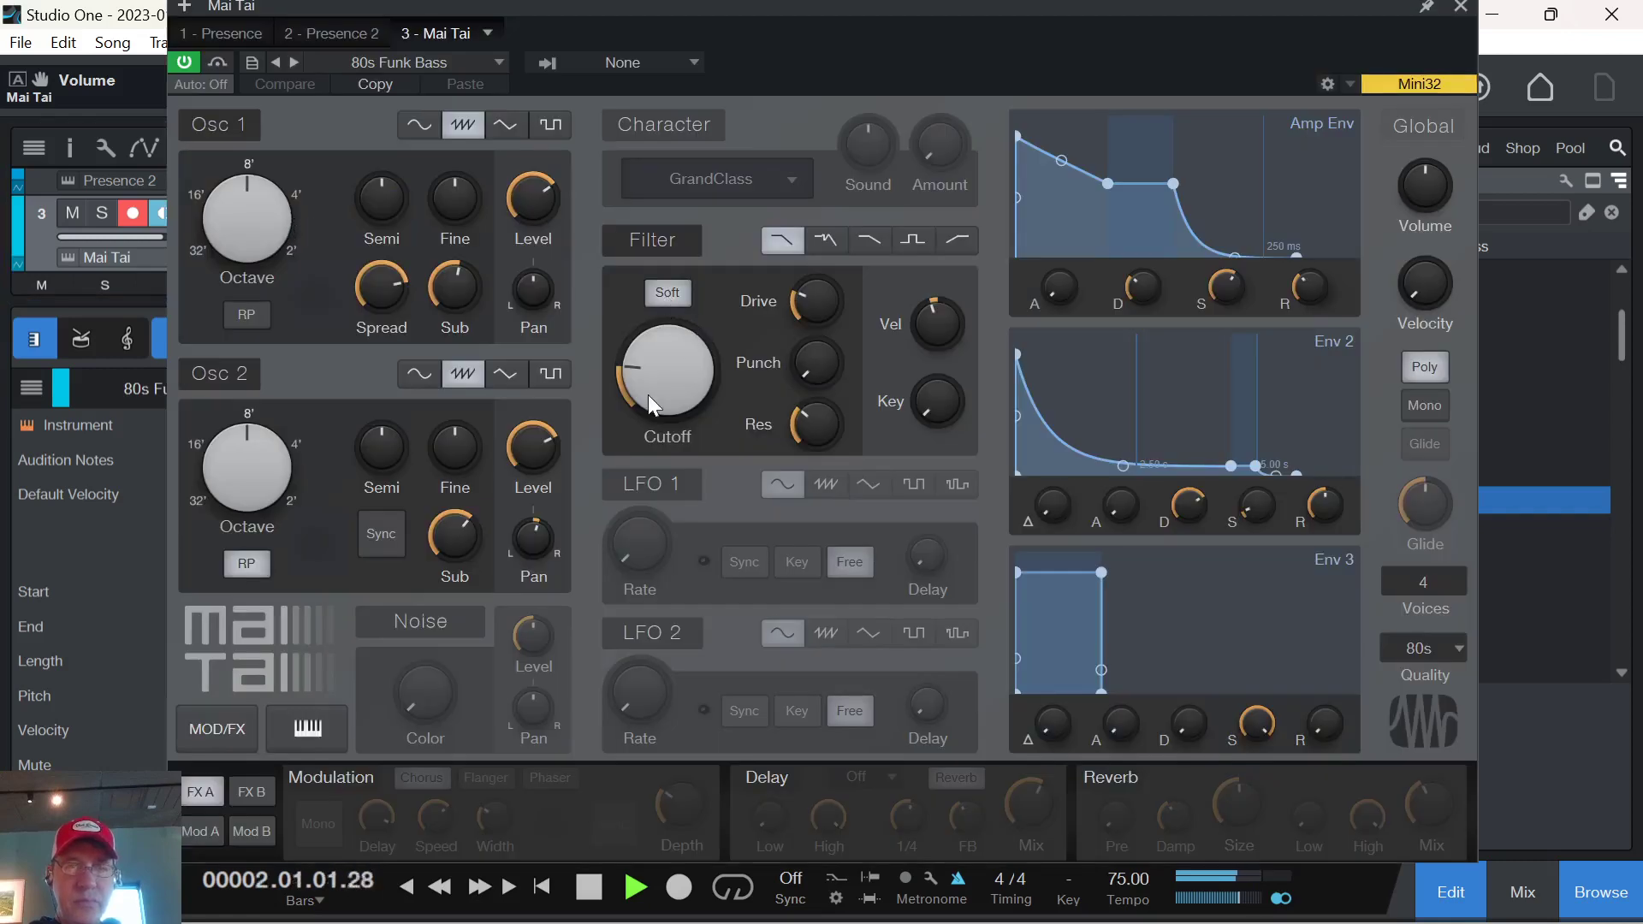
pyautogui.moveTo(649, 393); pyautogui.dragTo(648, 418)
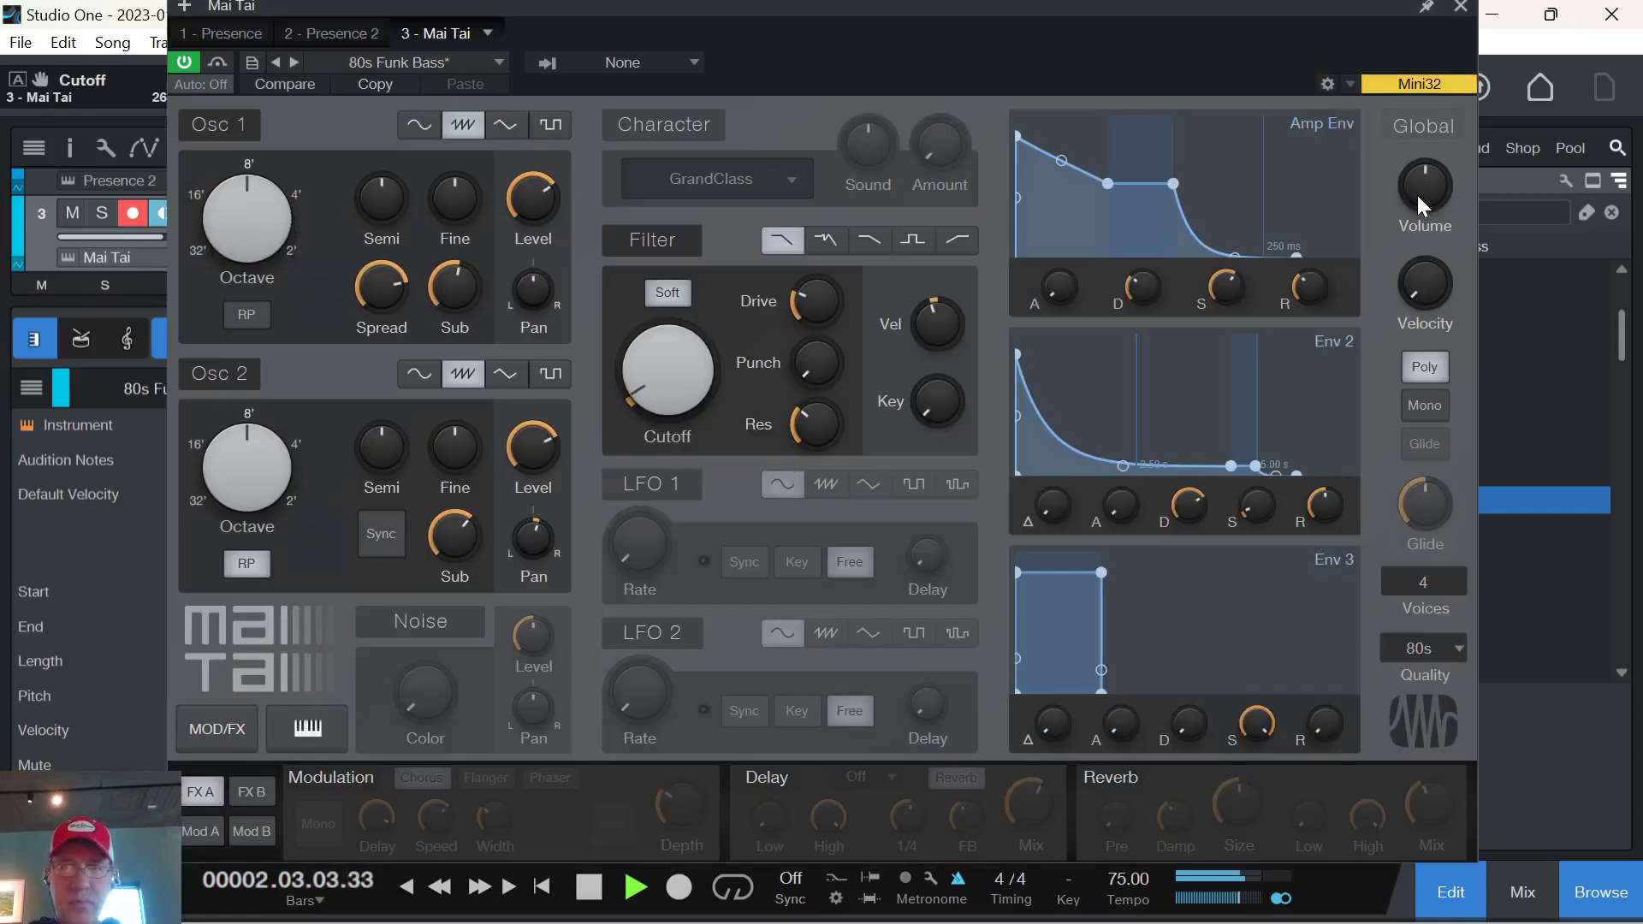
pyautogui.click(1460, 6)
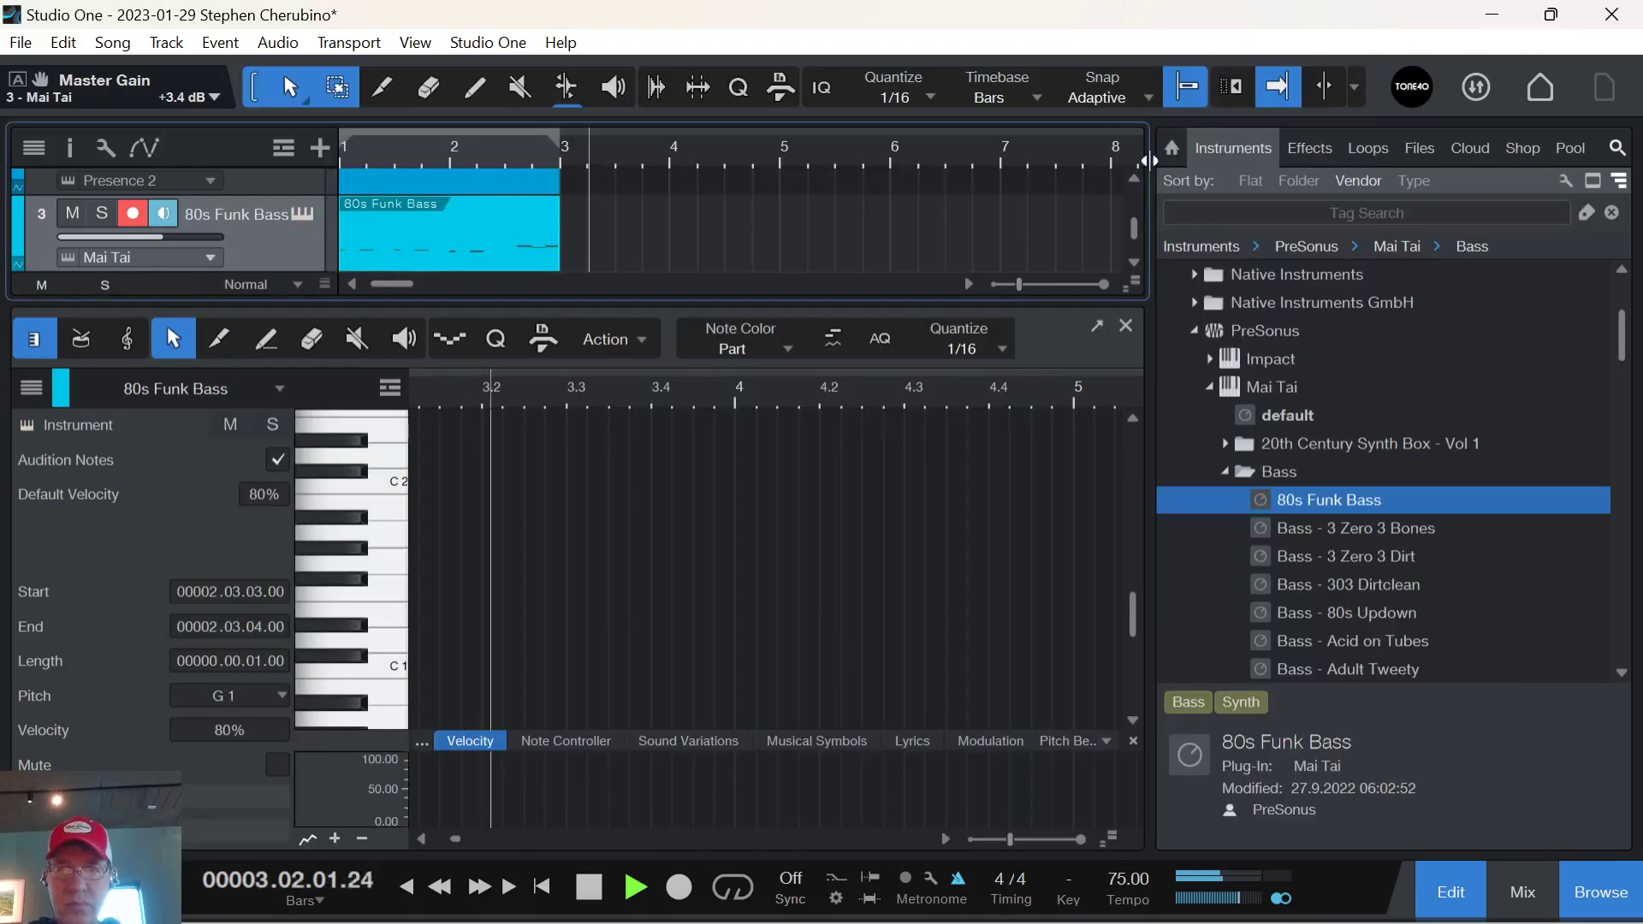
pyautogui.click(1126, 326)
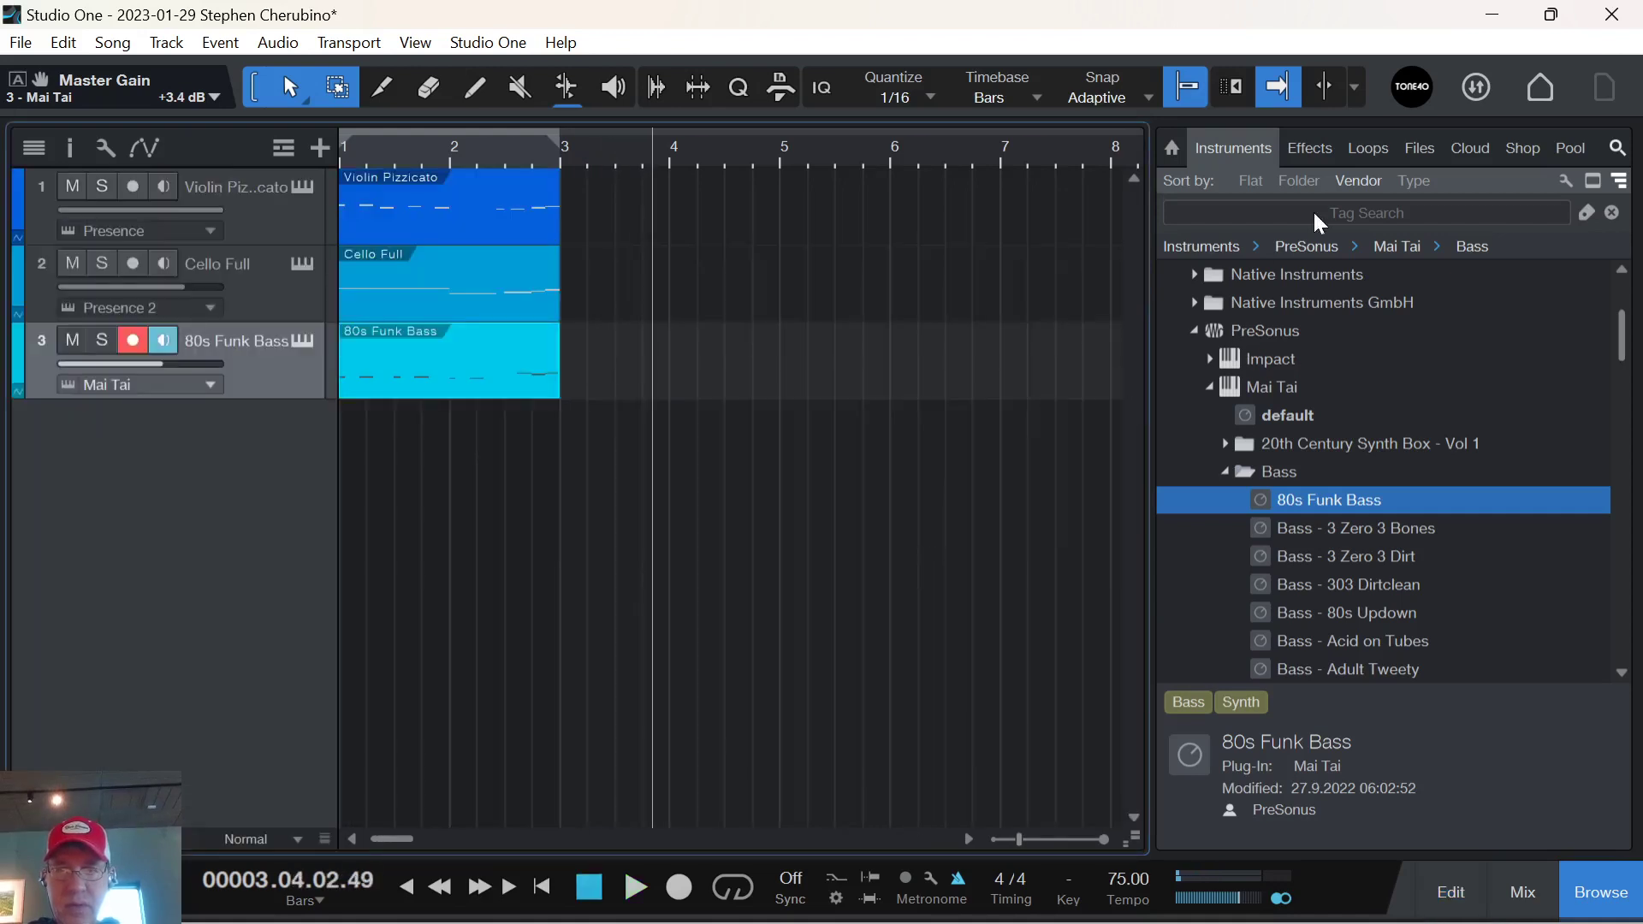
# Preview the Hip Hop Drums 01 092 A audioloop from the Hip Hop Drums Live sound set alongside the arrangement.
pyautogui.click(1197, 333)
pyautogui.click(1410, 151)
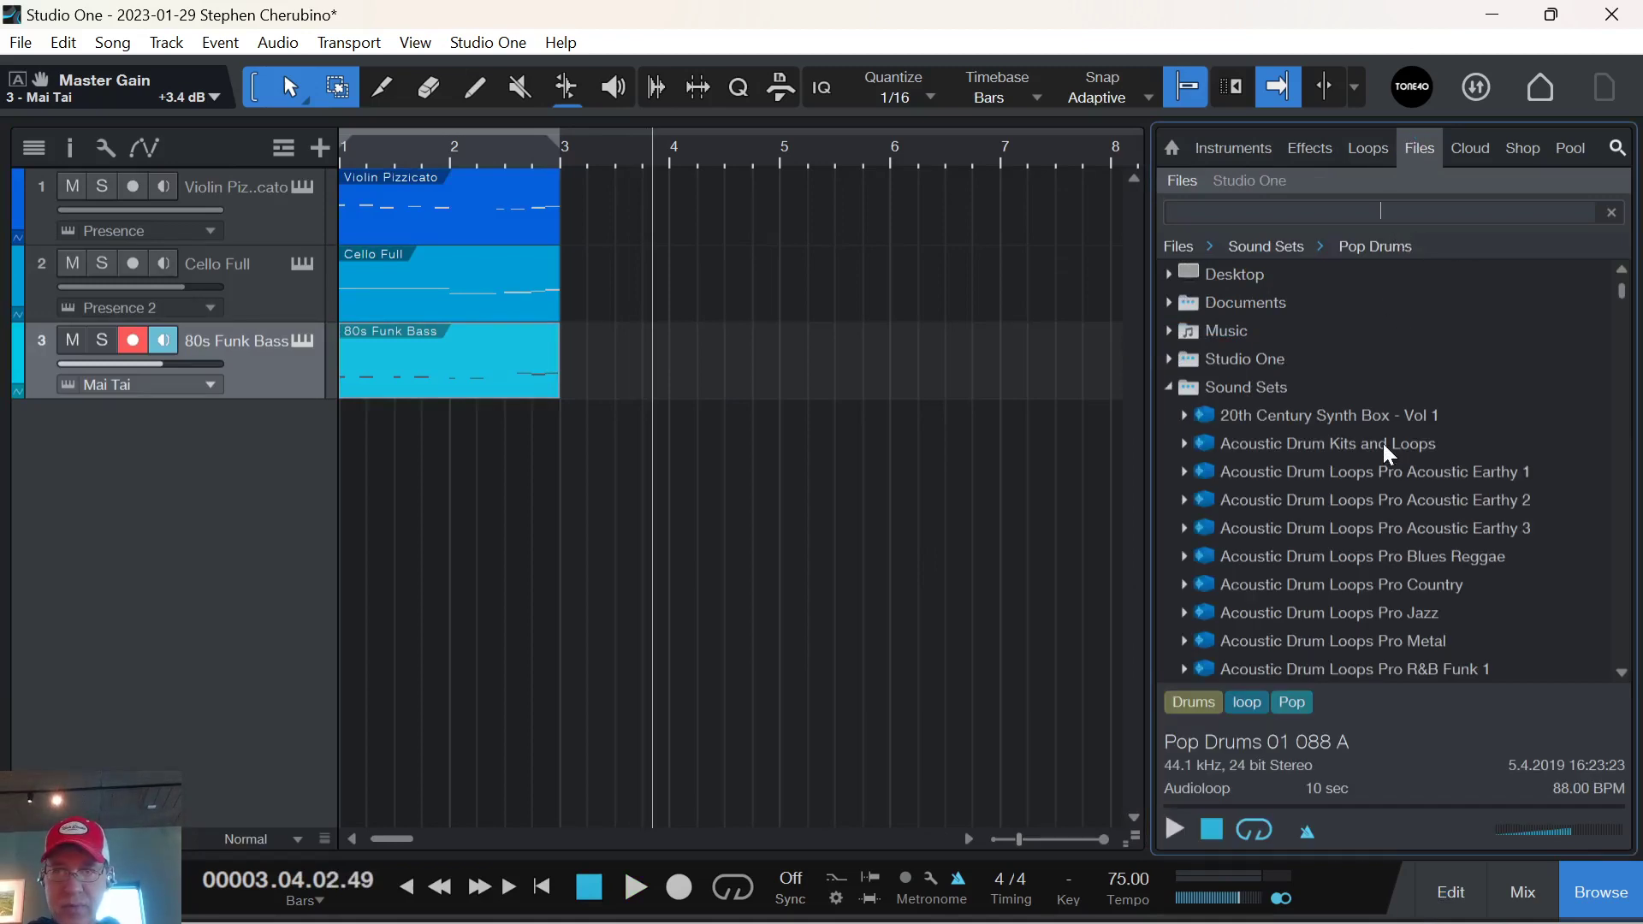
pyautogui.scroll(-10, 1197, 419)
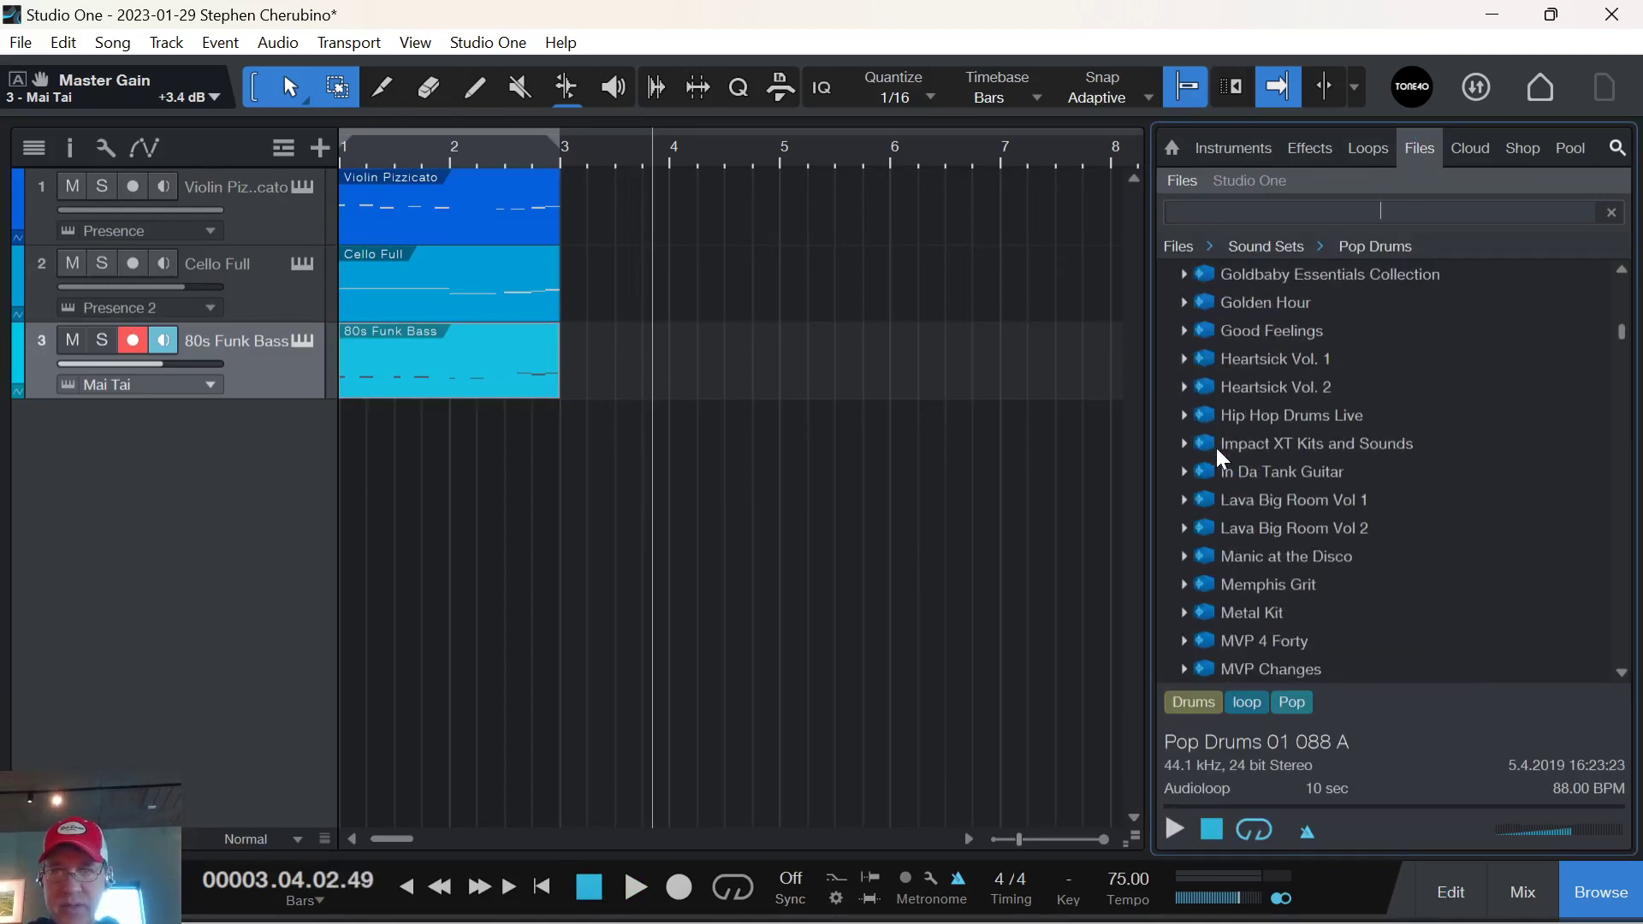
pyautogui.click(1192, 414)
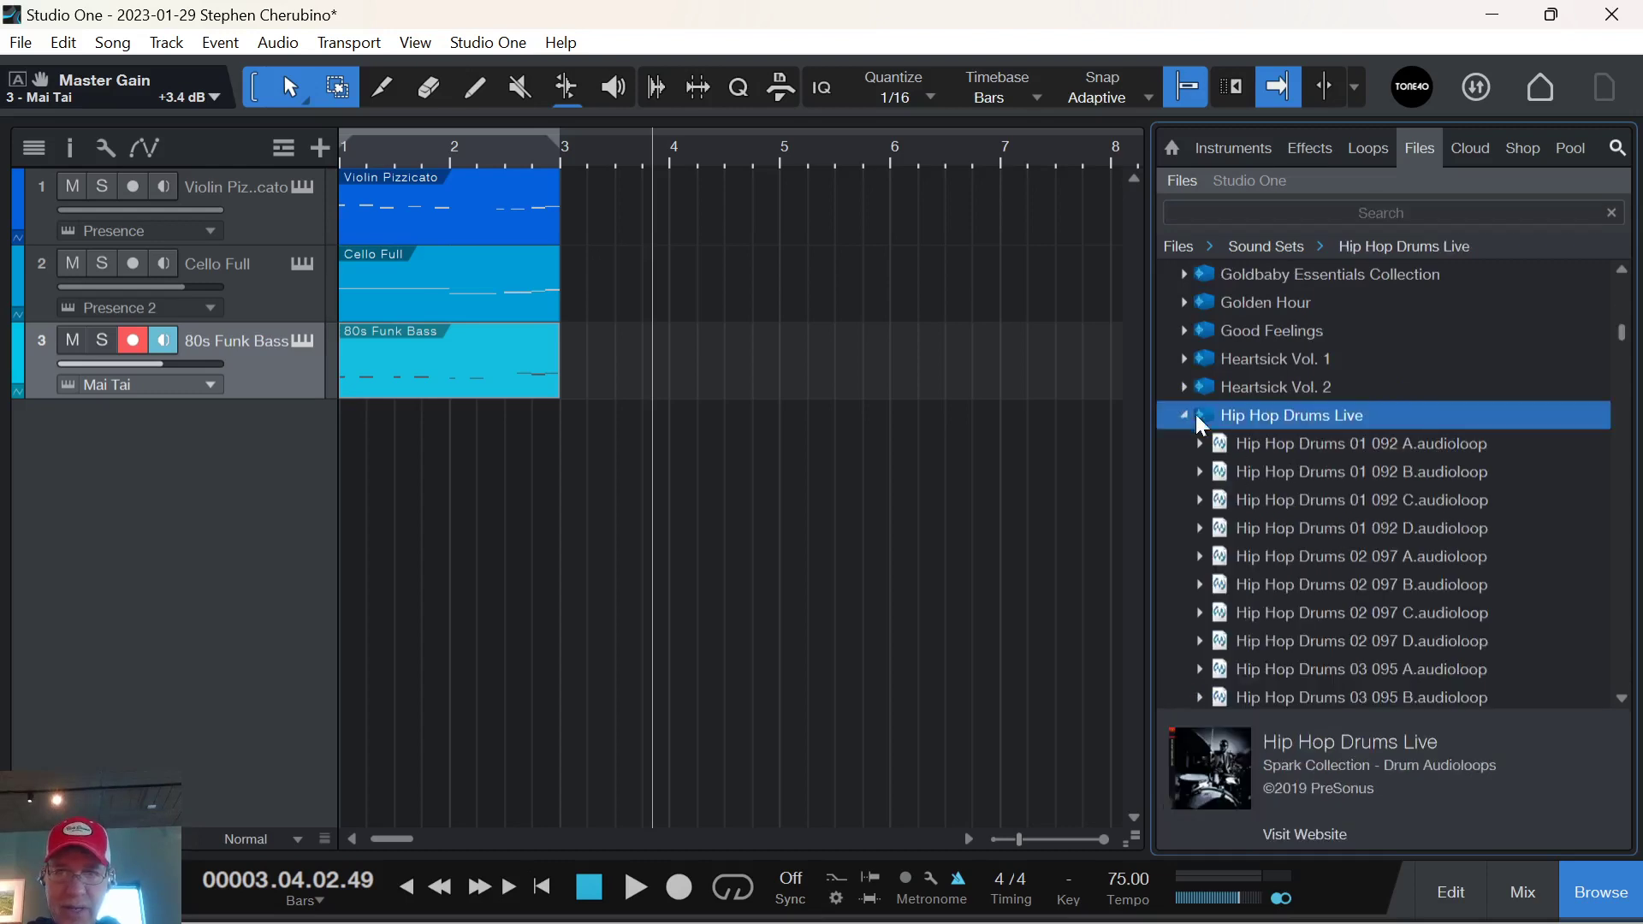
pyautogui.click(1262, 444)
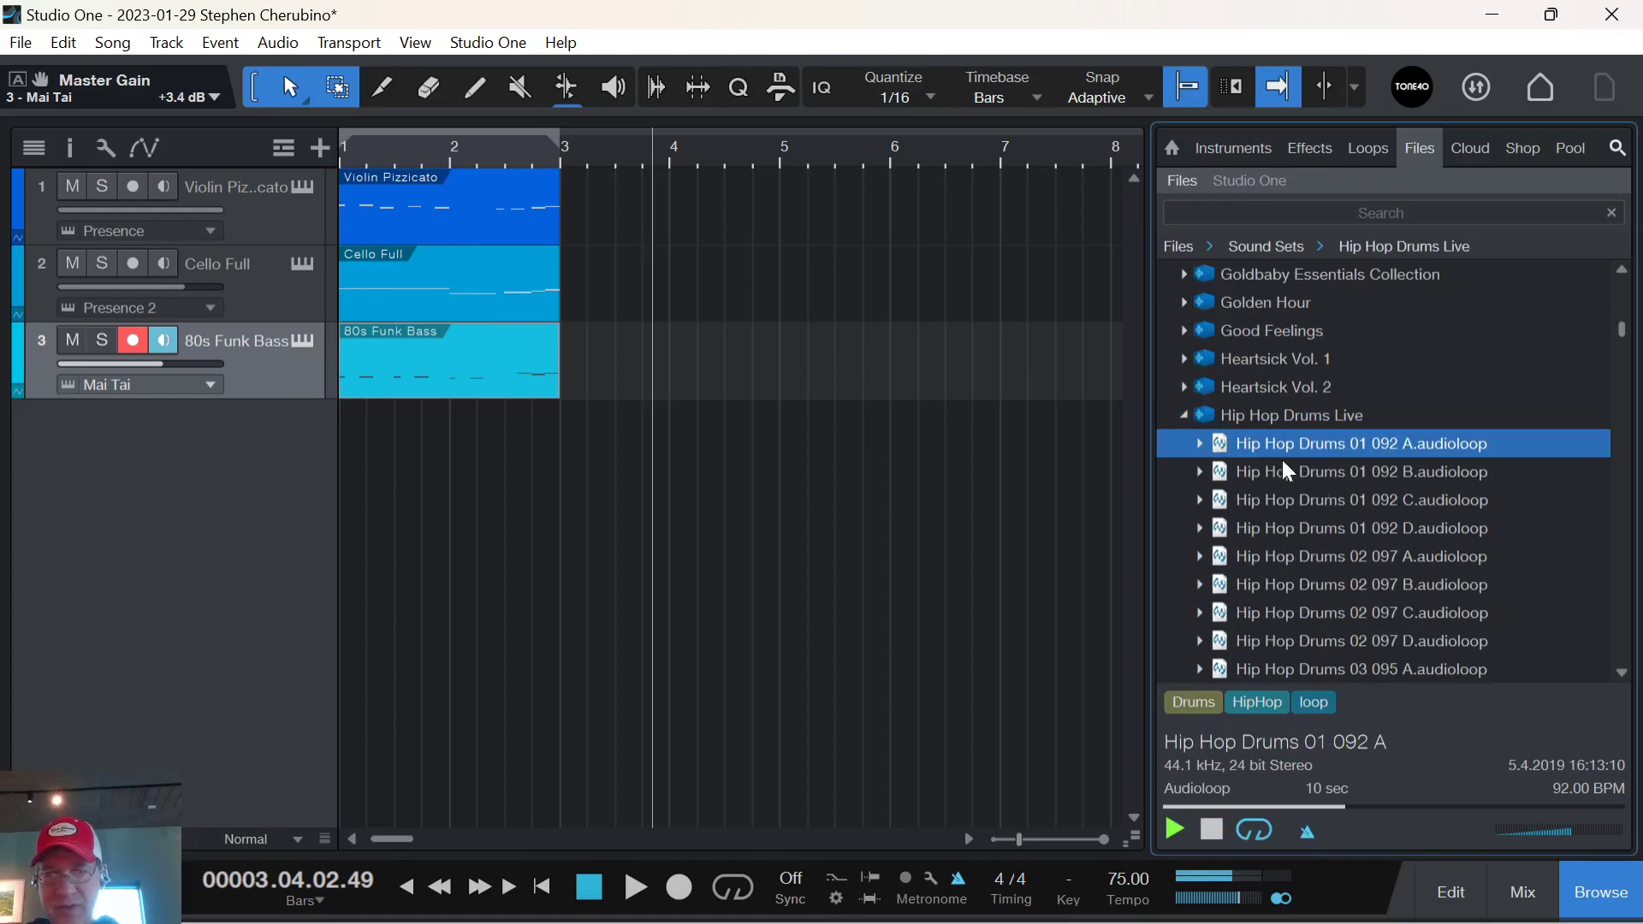
pyautogui.click(636, 886)
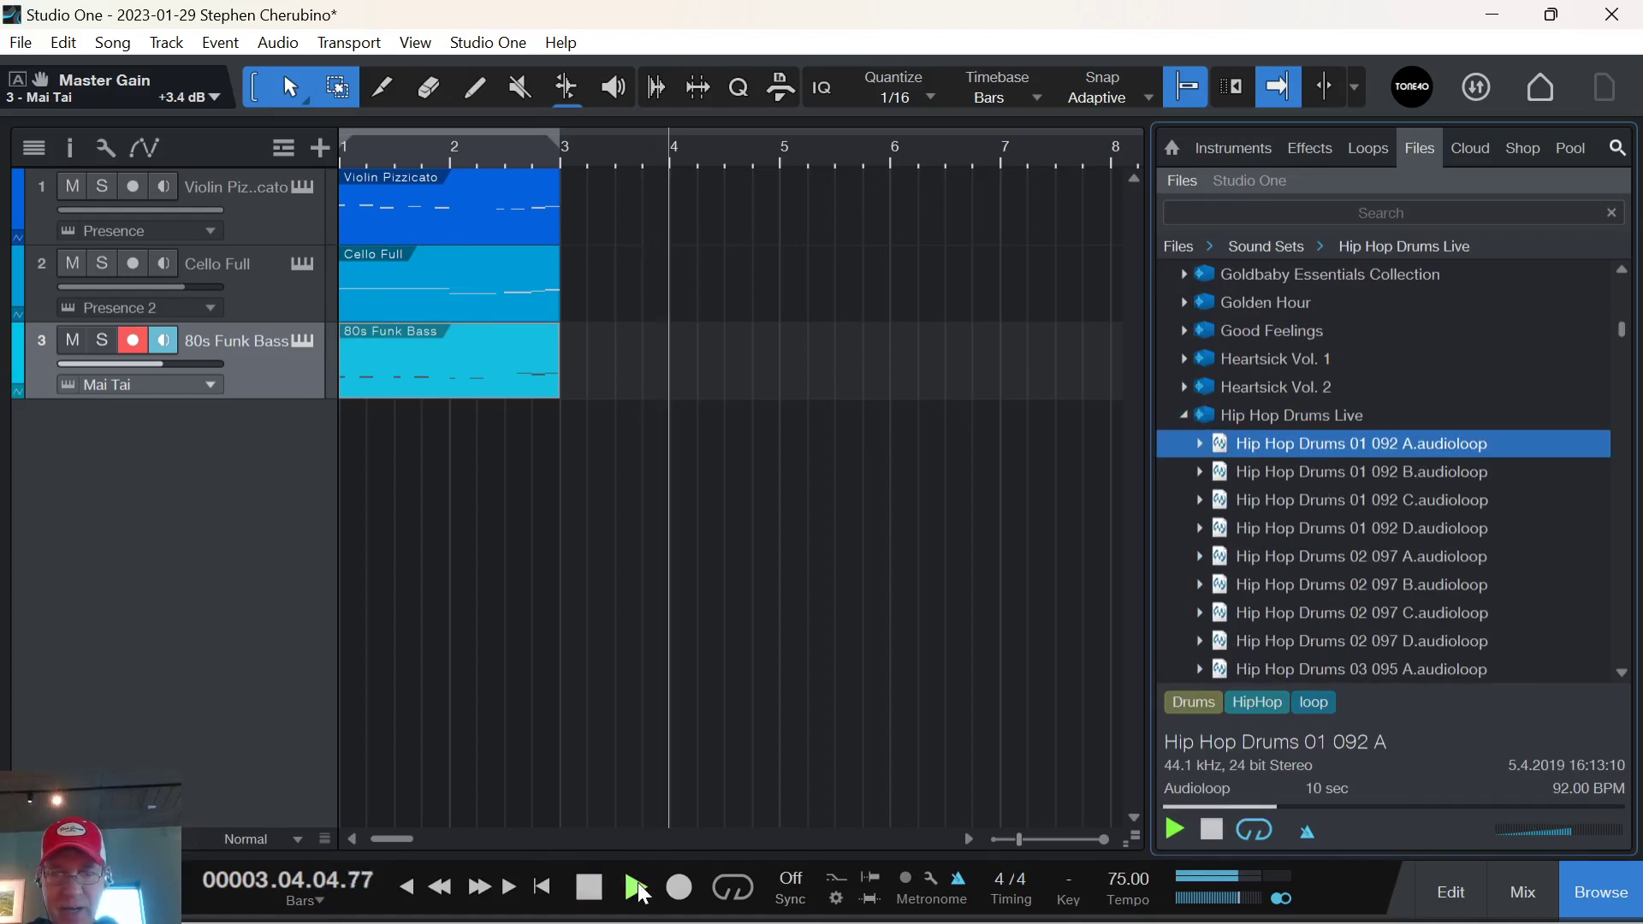
pyautogui.press(',')
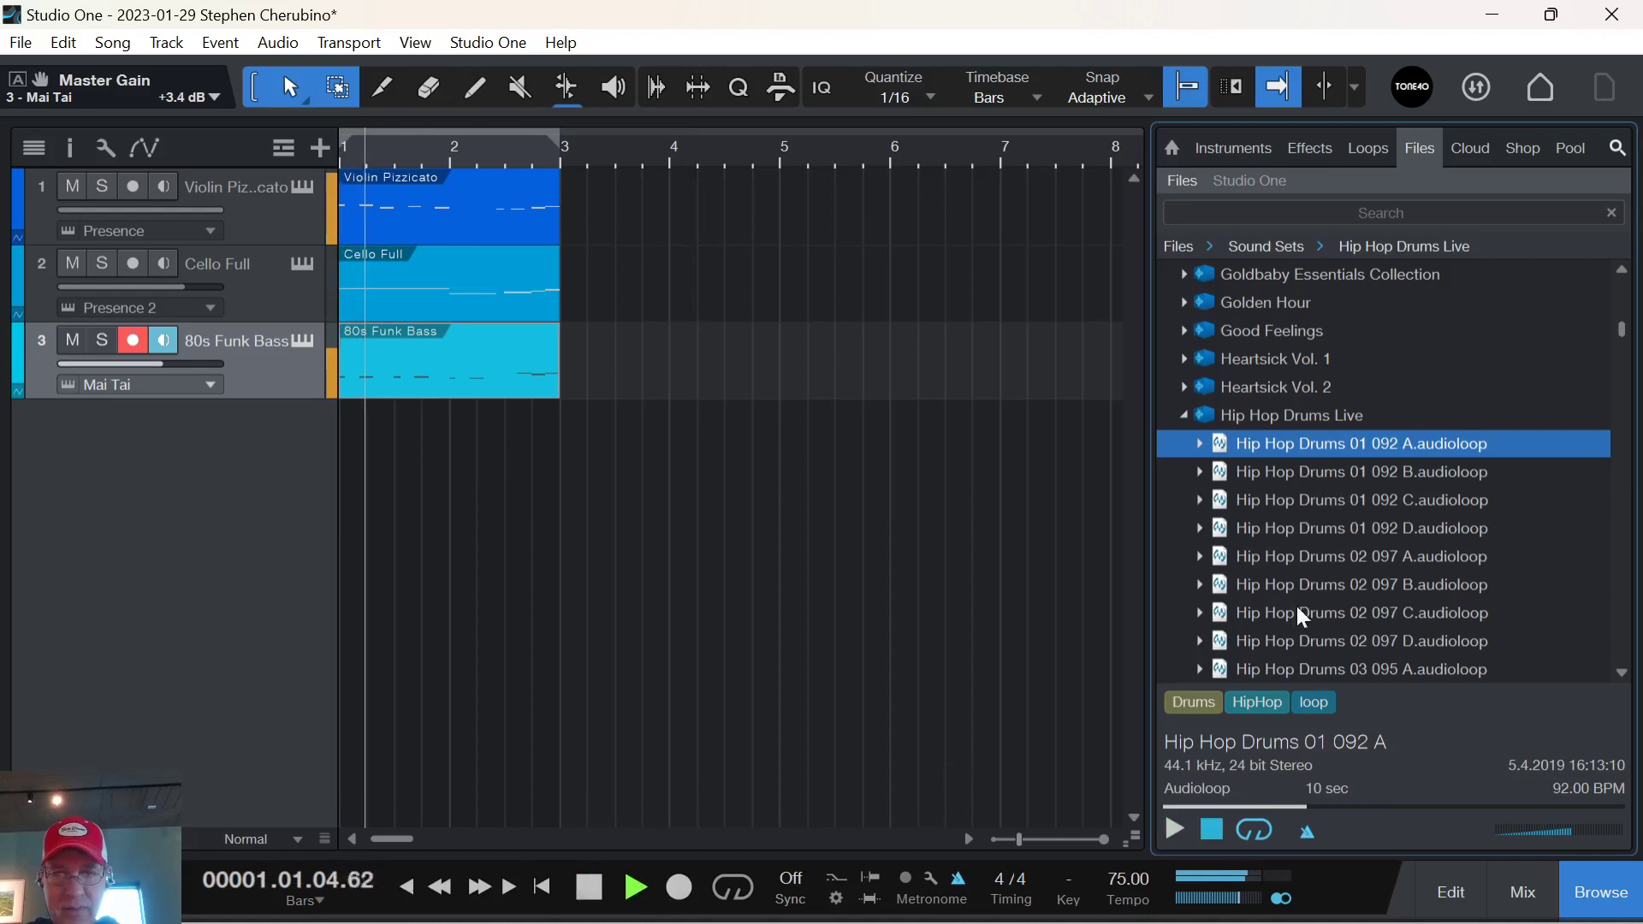
pyautogui.click(1174, 827)
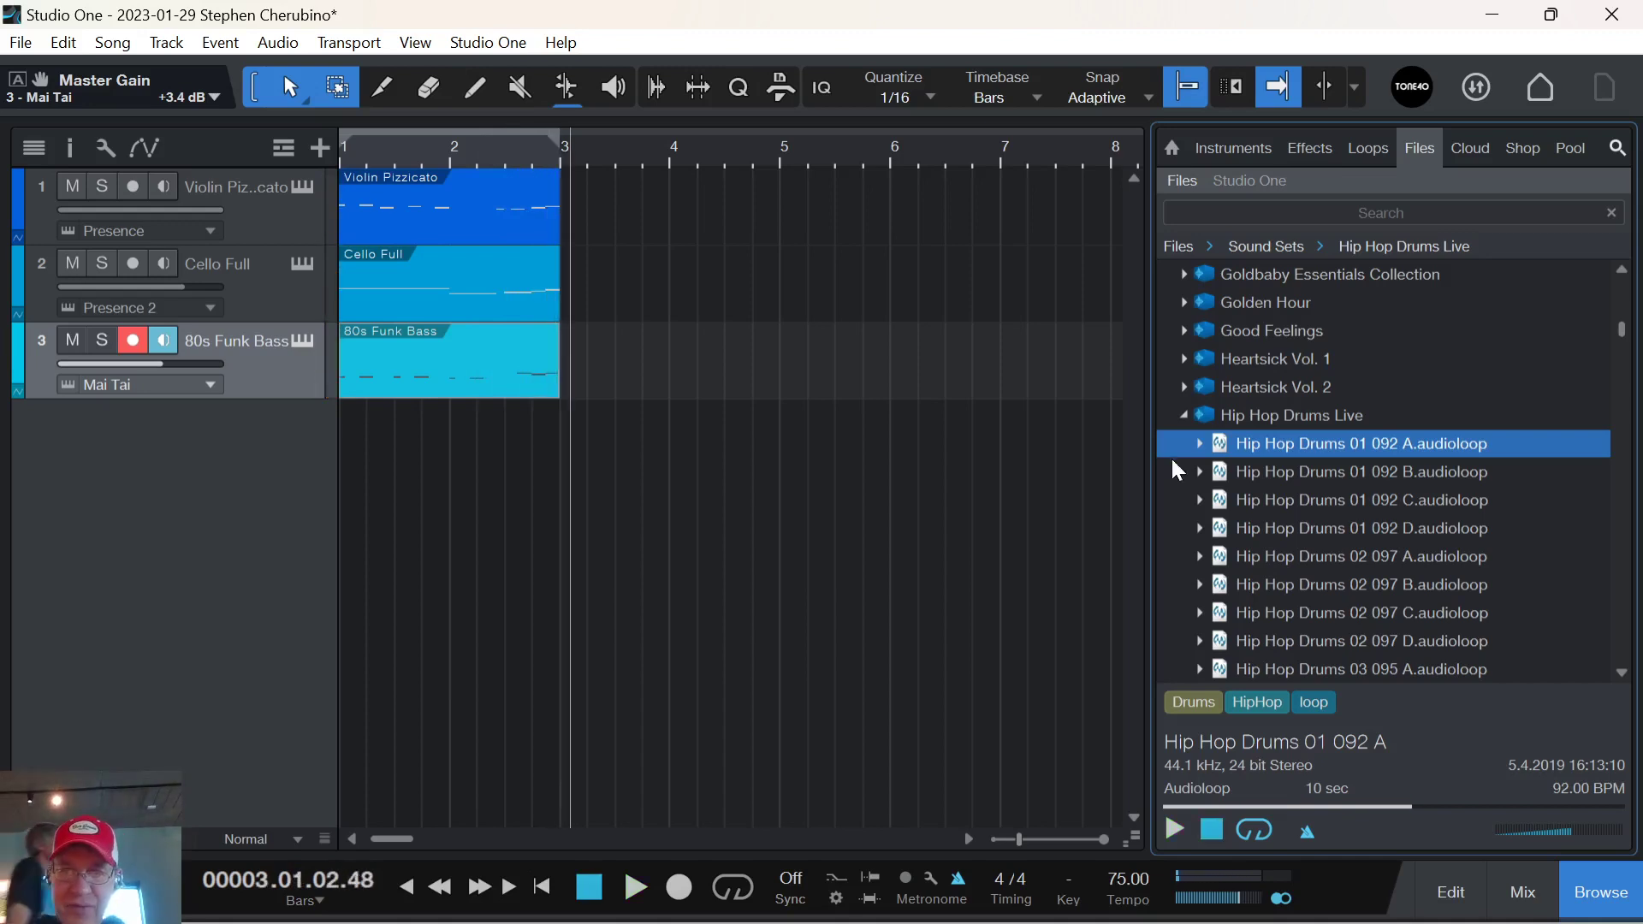
# Place the Hip Hop Drums 01 092 A audioloop on a new track below the bass, starting at bar 1.
pyautogui.moveTo(1229, 443); pyautogui.dragTo(425, 475)
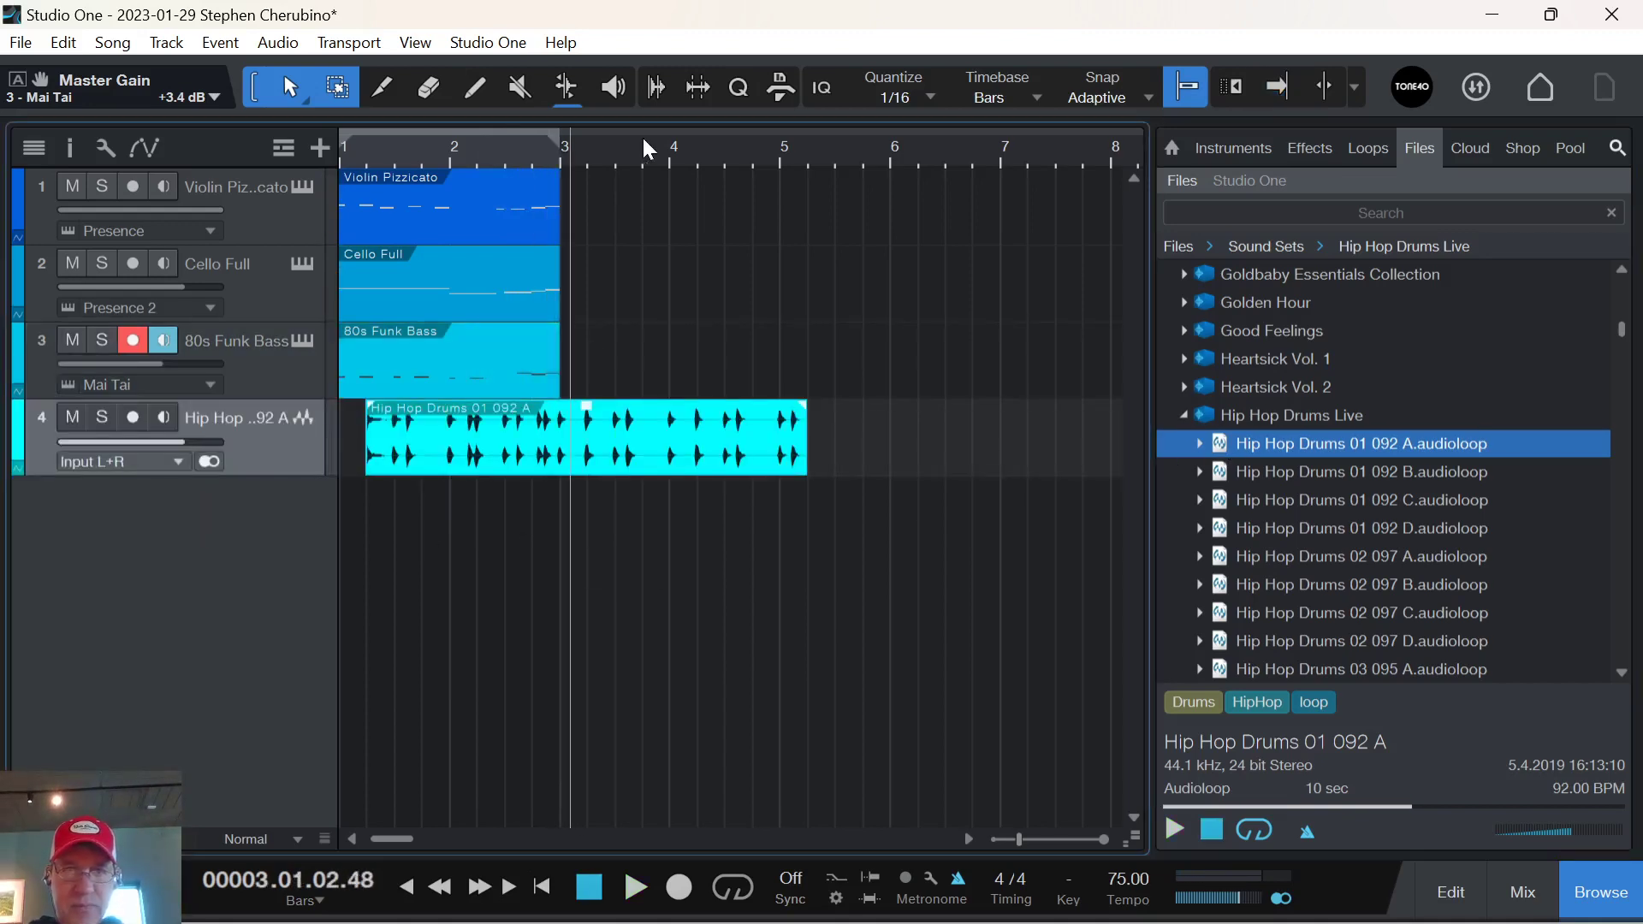
pyautogui.moveTo(650, 149); pyautogui.dragTo(707, 118)
pyautogui.moveTo(376, 467); pyautogui.dragTo(363, 466)
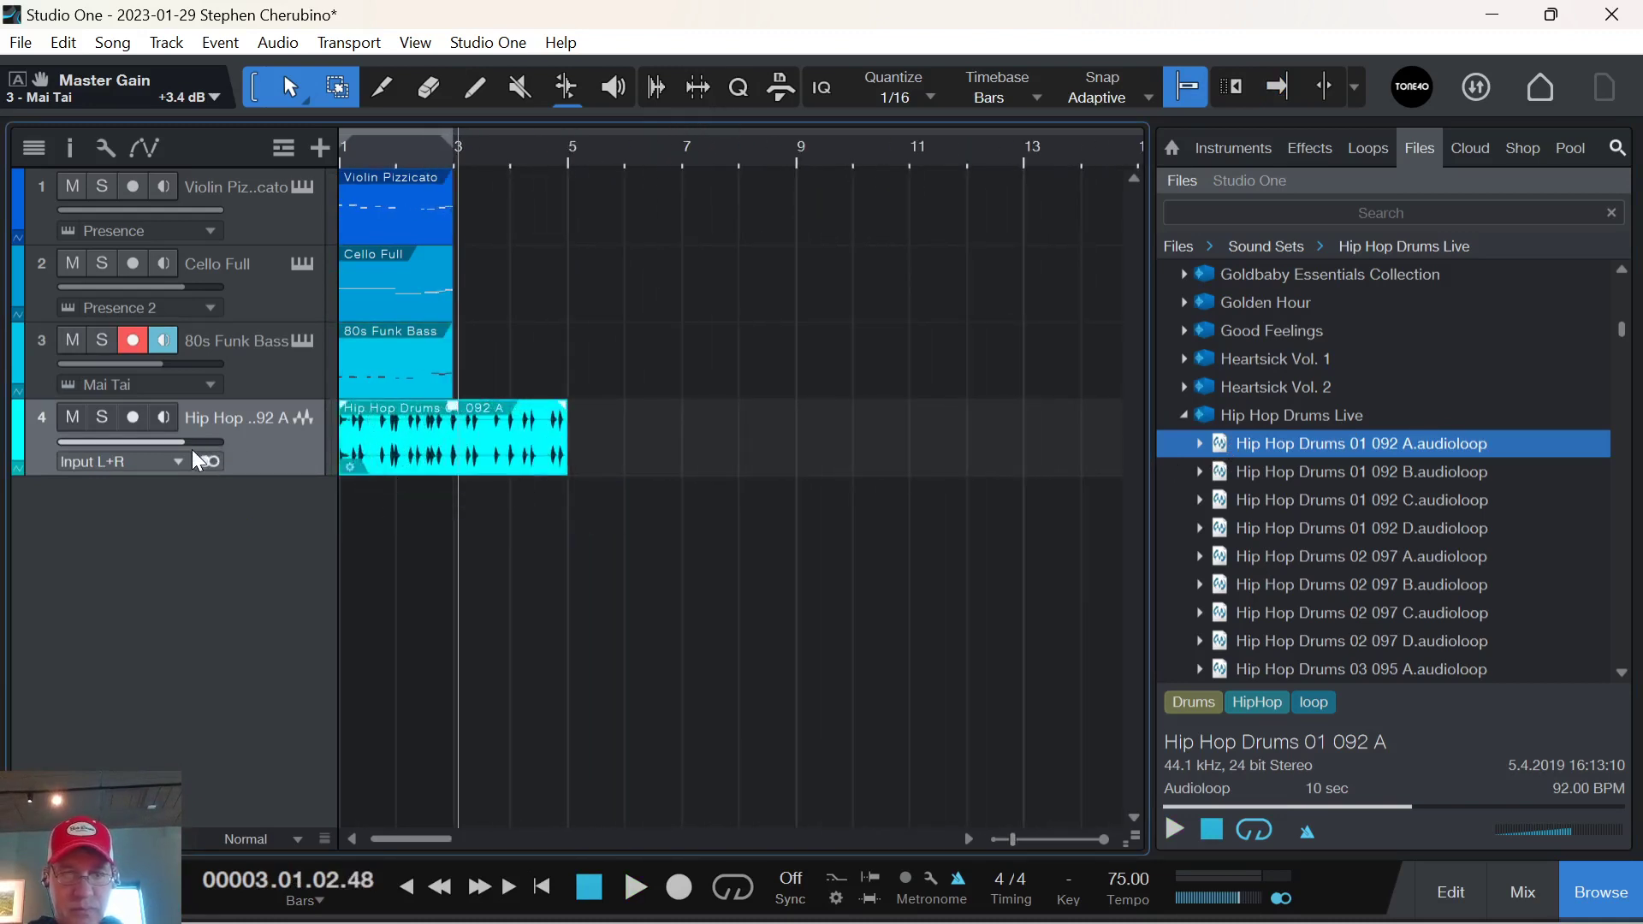
# Add the Limiter plug-in to the Main output's post effects.
pyautogui.press('F3')
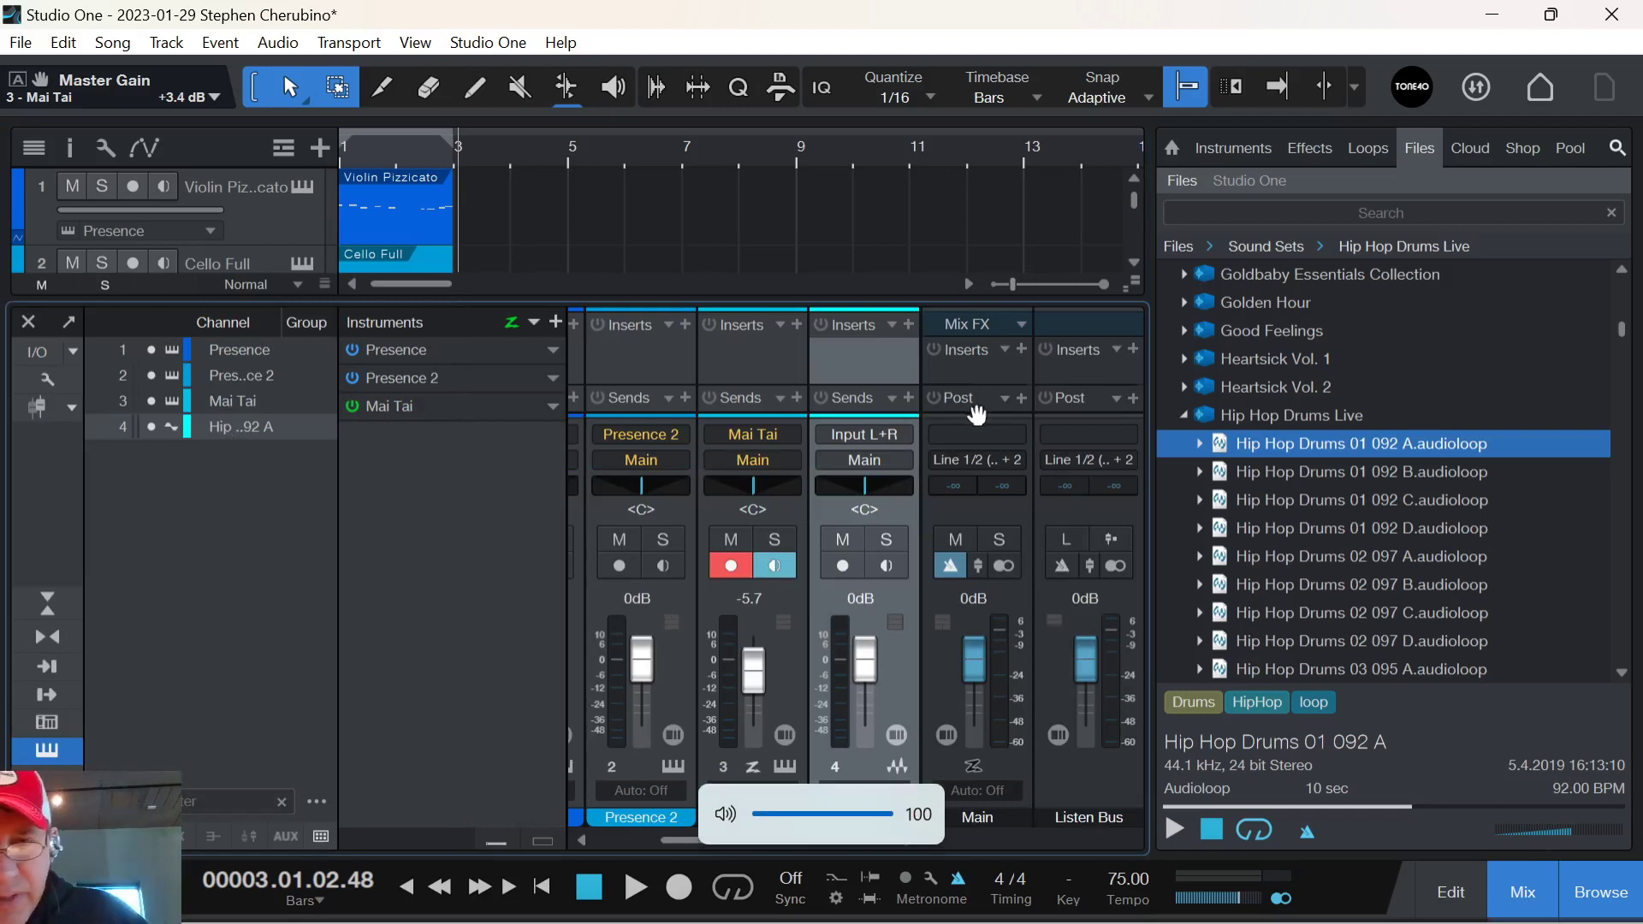
pyautogui.click(1018, 397)
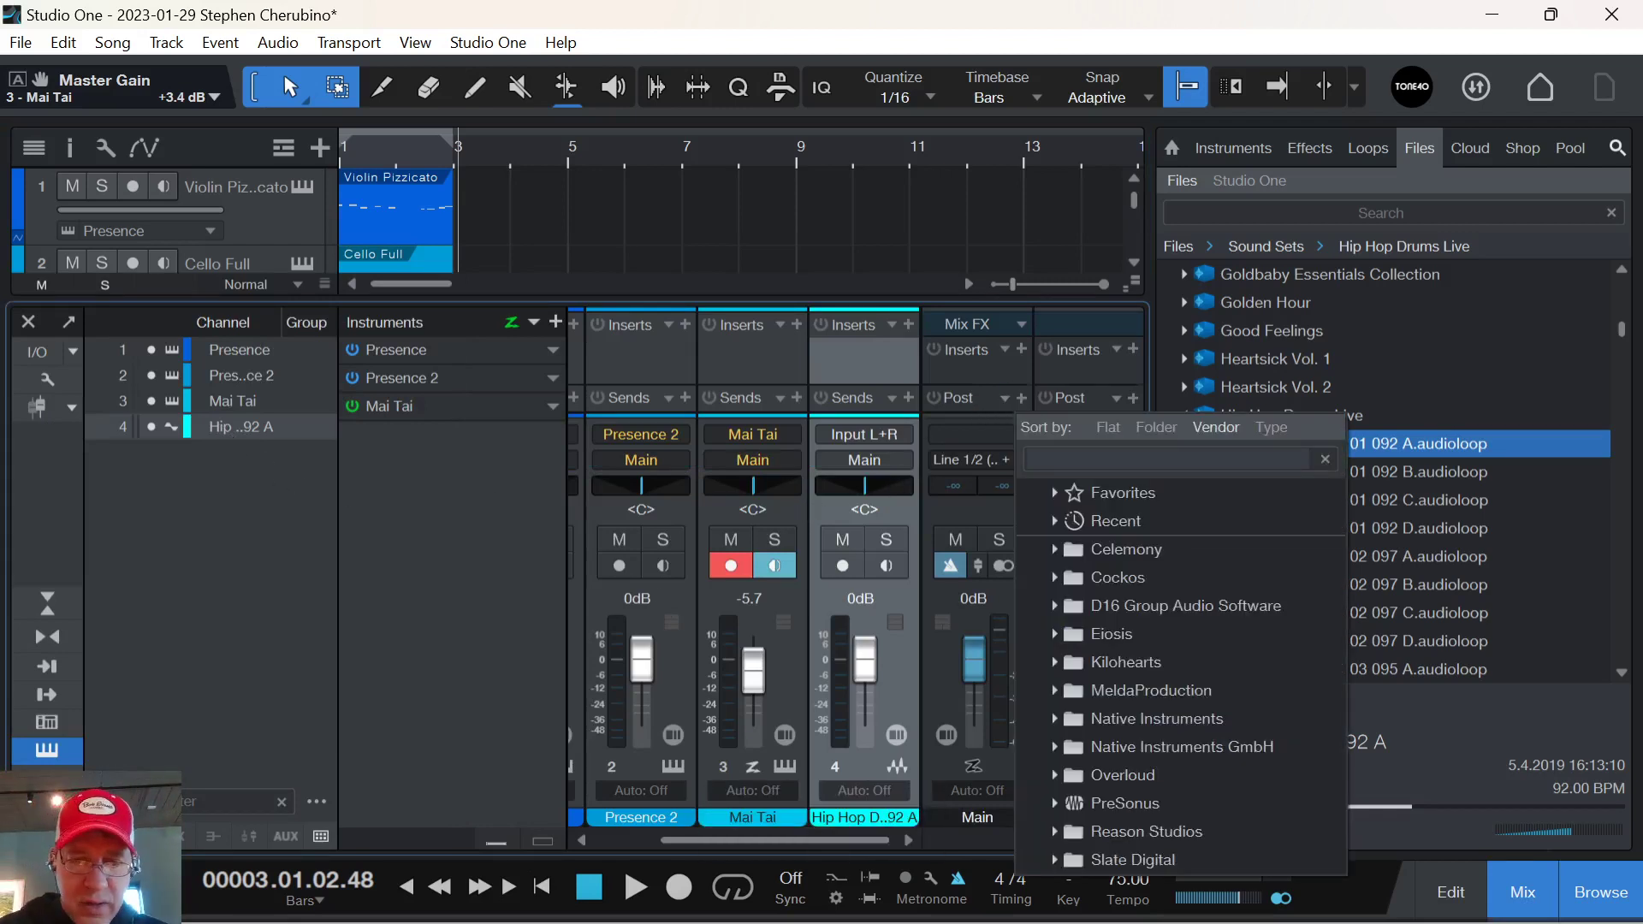
pyautogui.write('limiter')
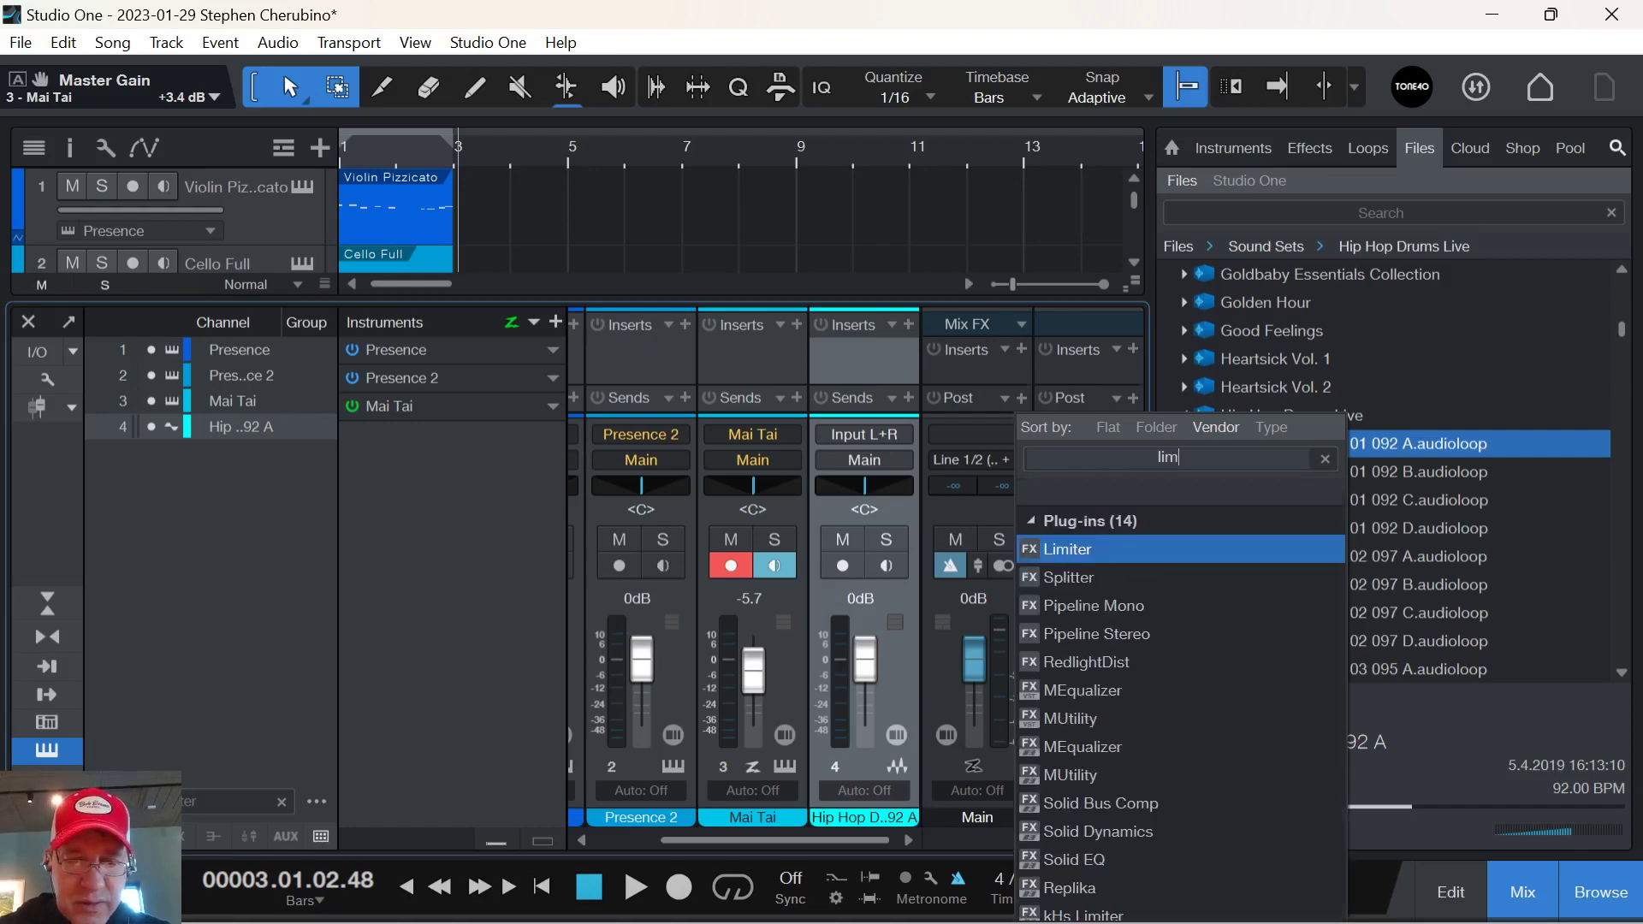
pyautogui.doubleClick(1042, 554)
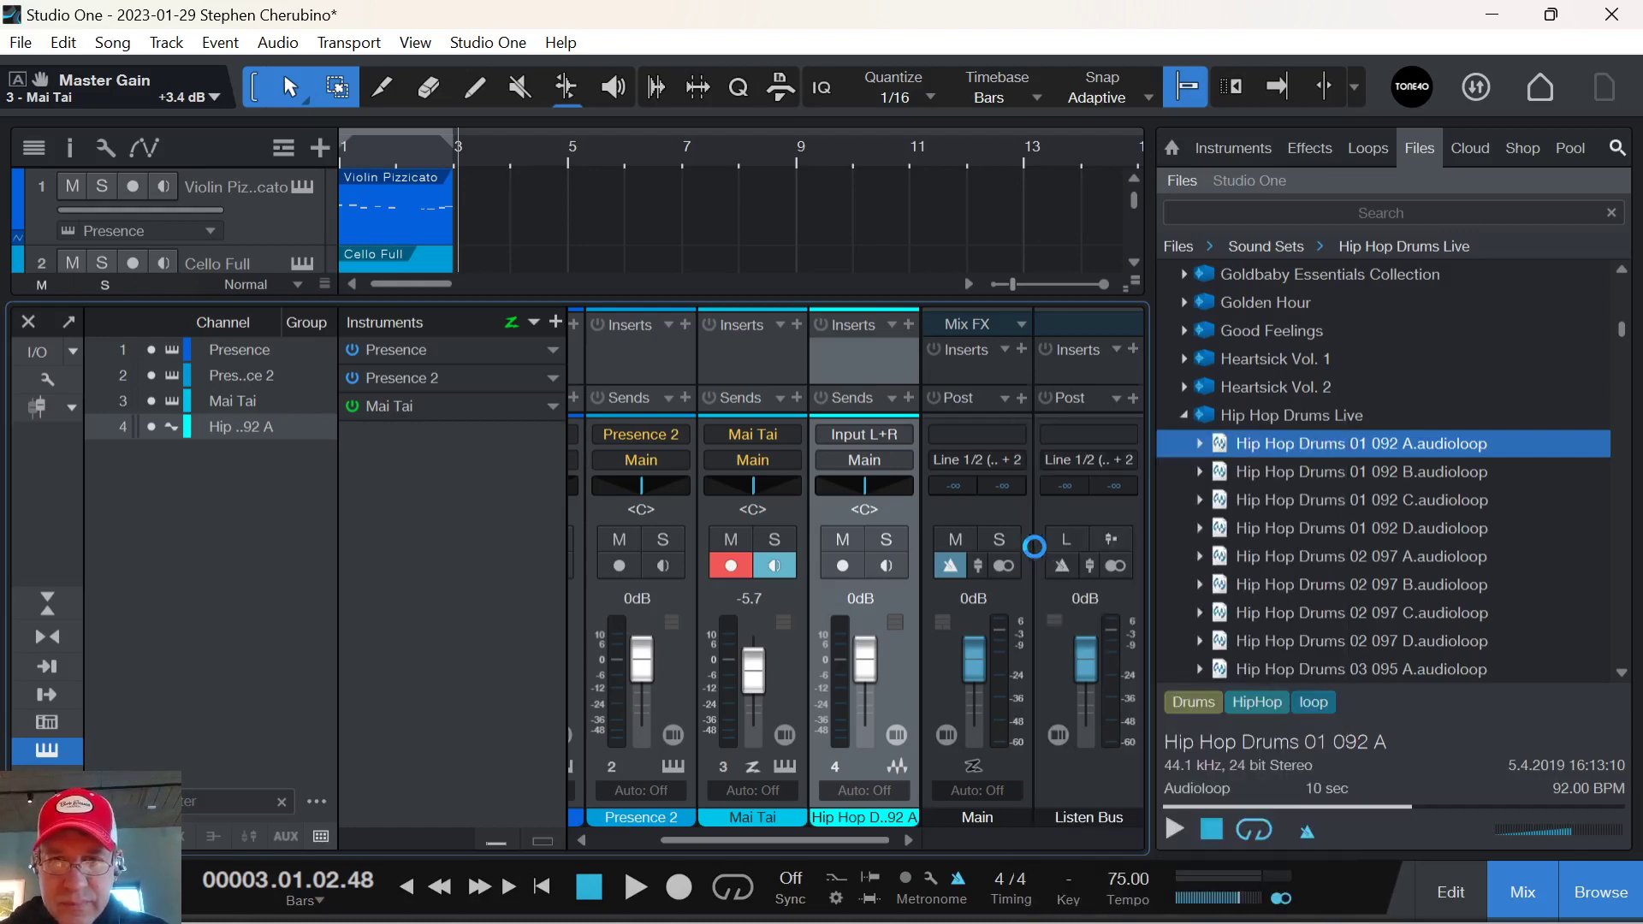
pyautogui.moveTo(779, 608); pyautogui.dragTo(885, 418)
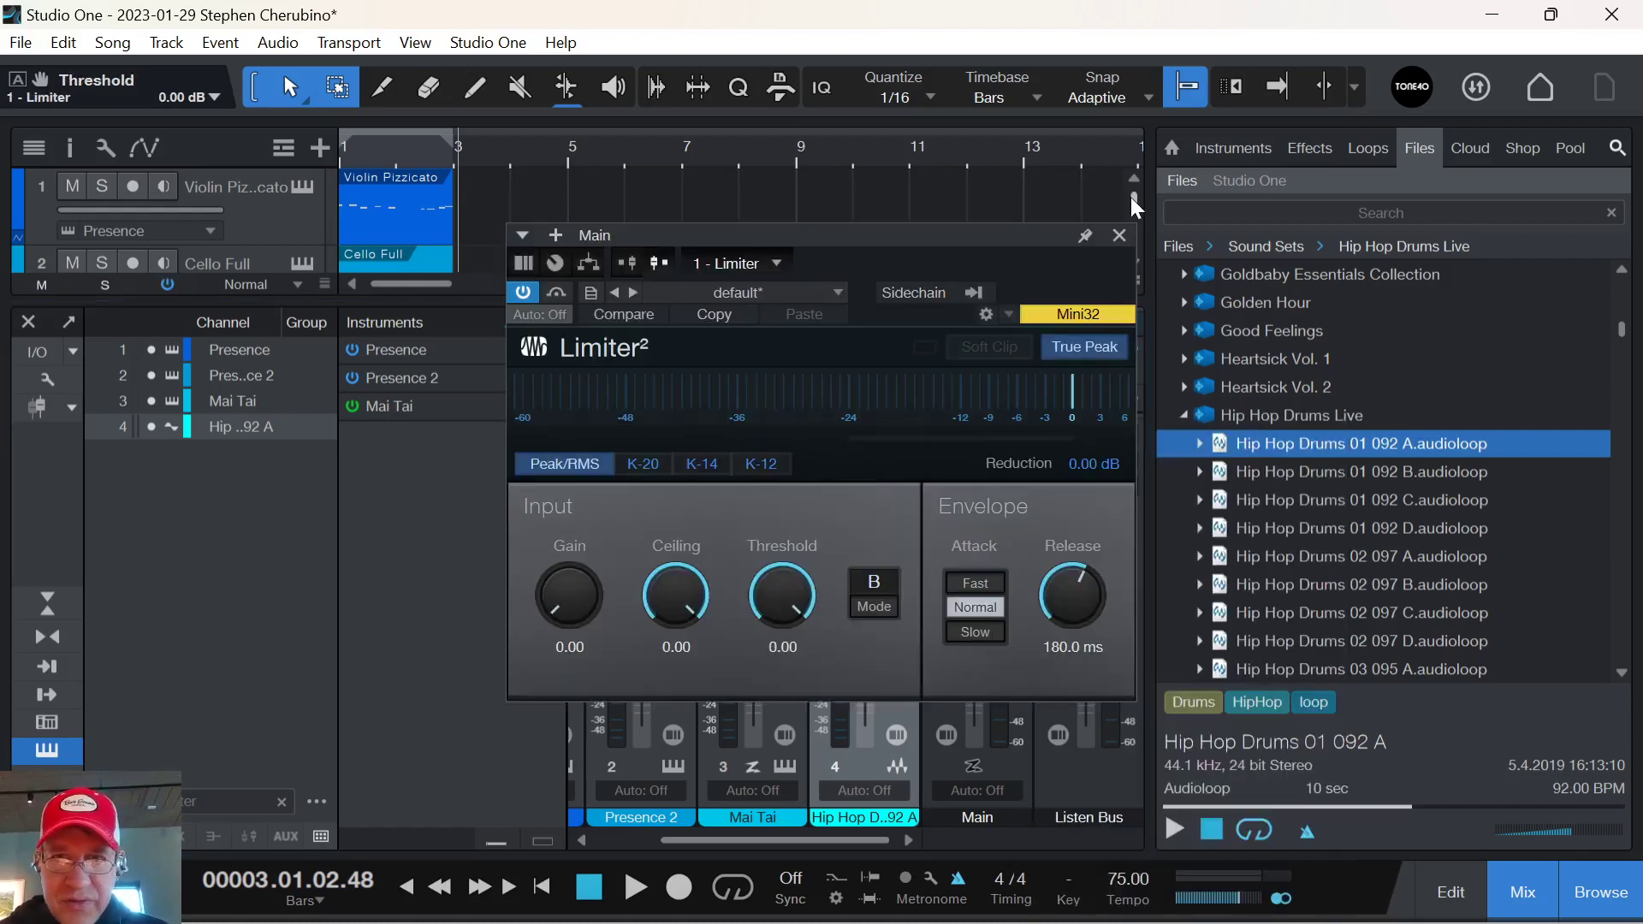
pyautogui.moveTo(1003, 256); pyautogui.dragTo(996, 282)
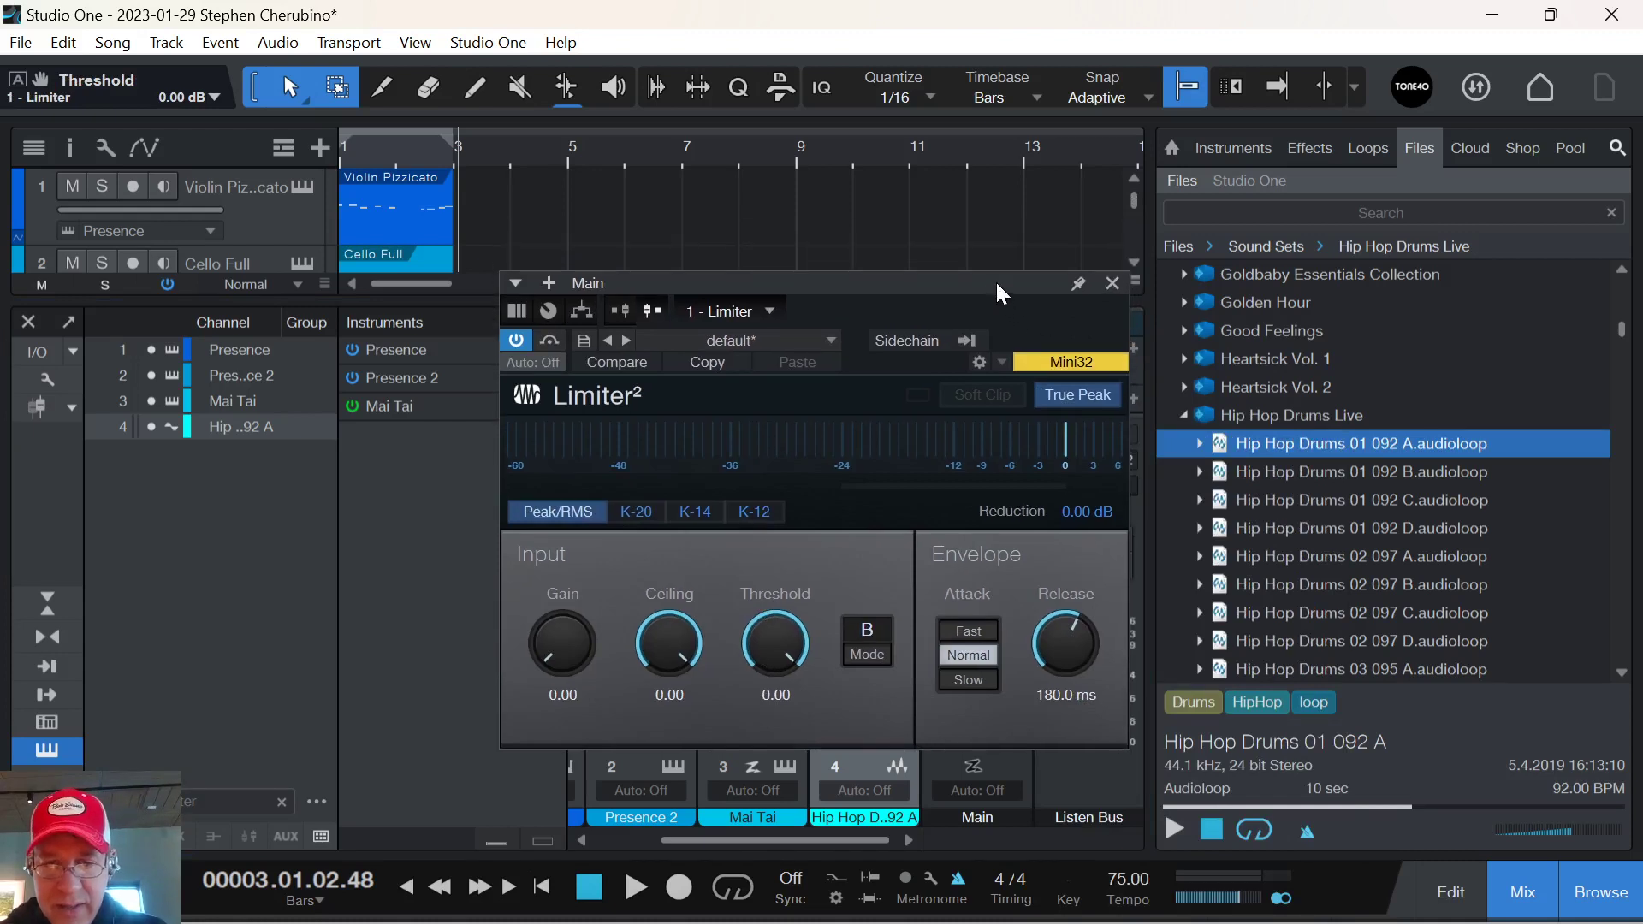
# Play the mix through the Limiter, loop bars 1 and 2, and return to the full arrangement view.
pyautogui.press('space')
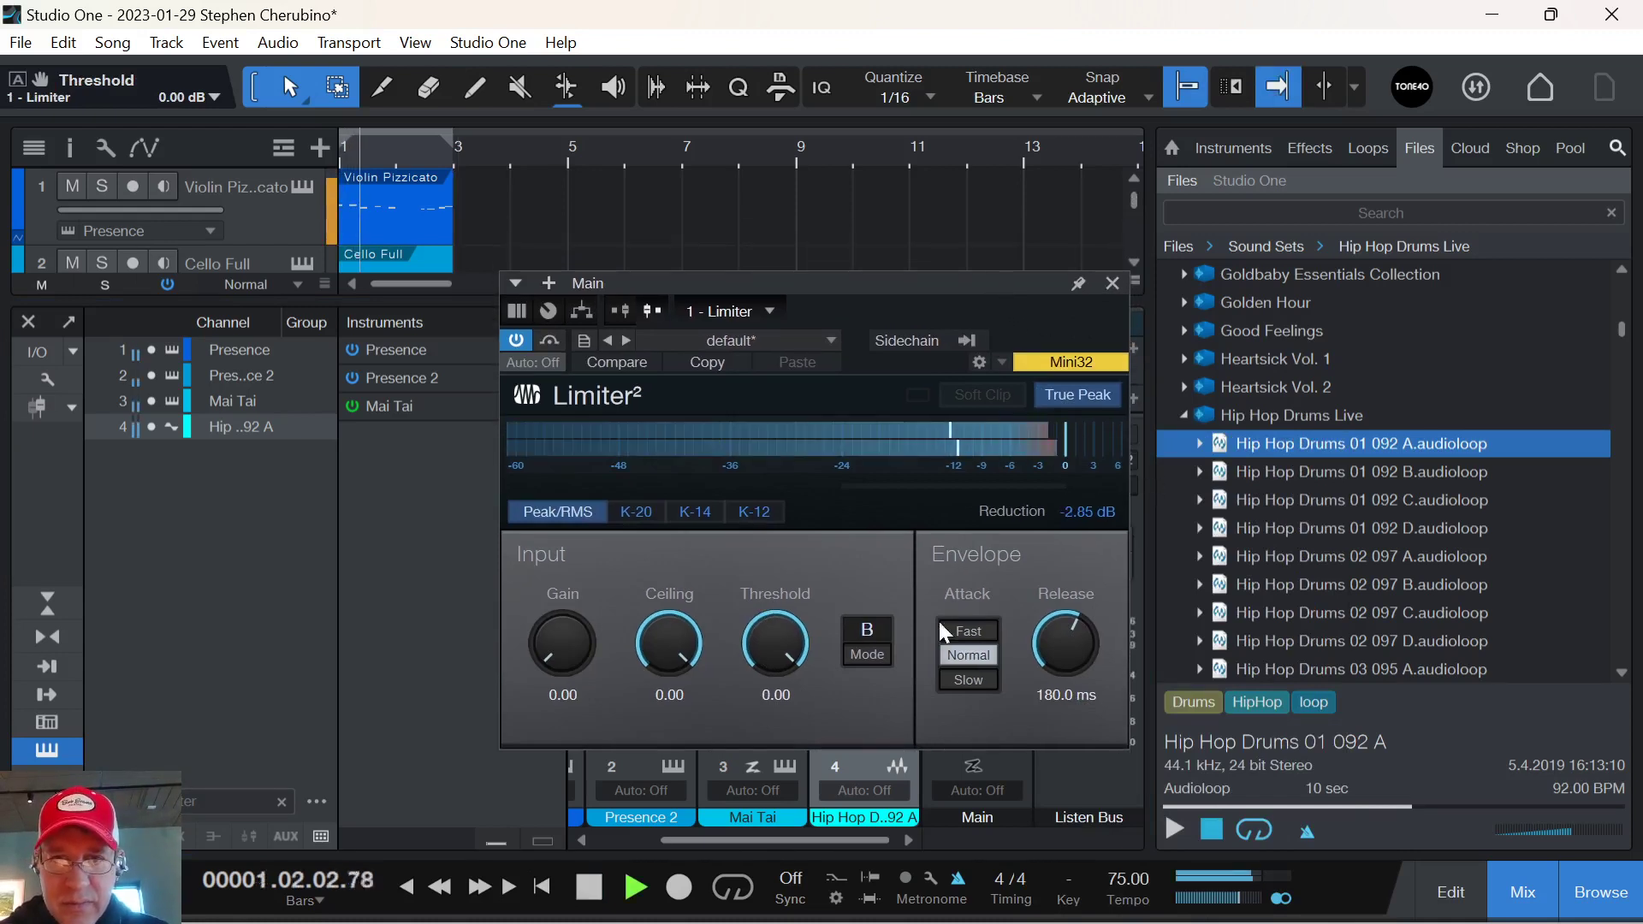
pyautogui.click(1112, 284)
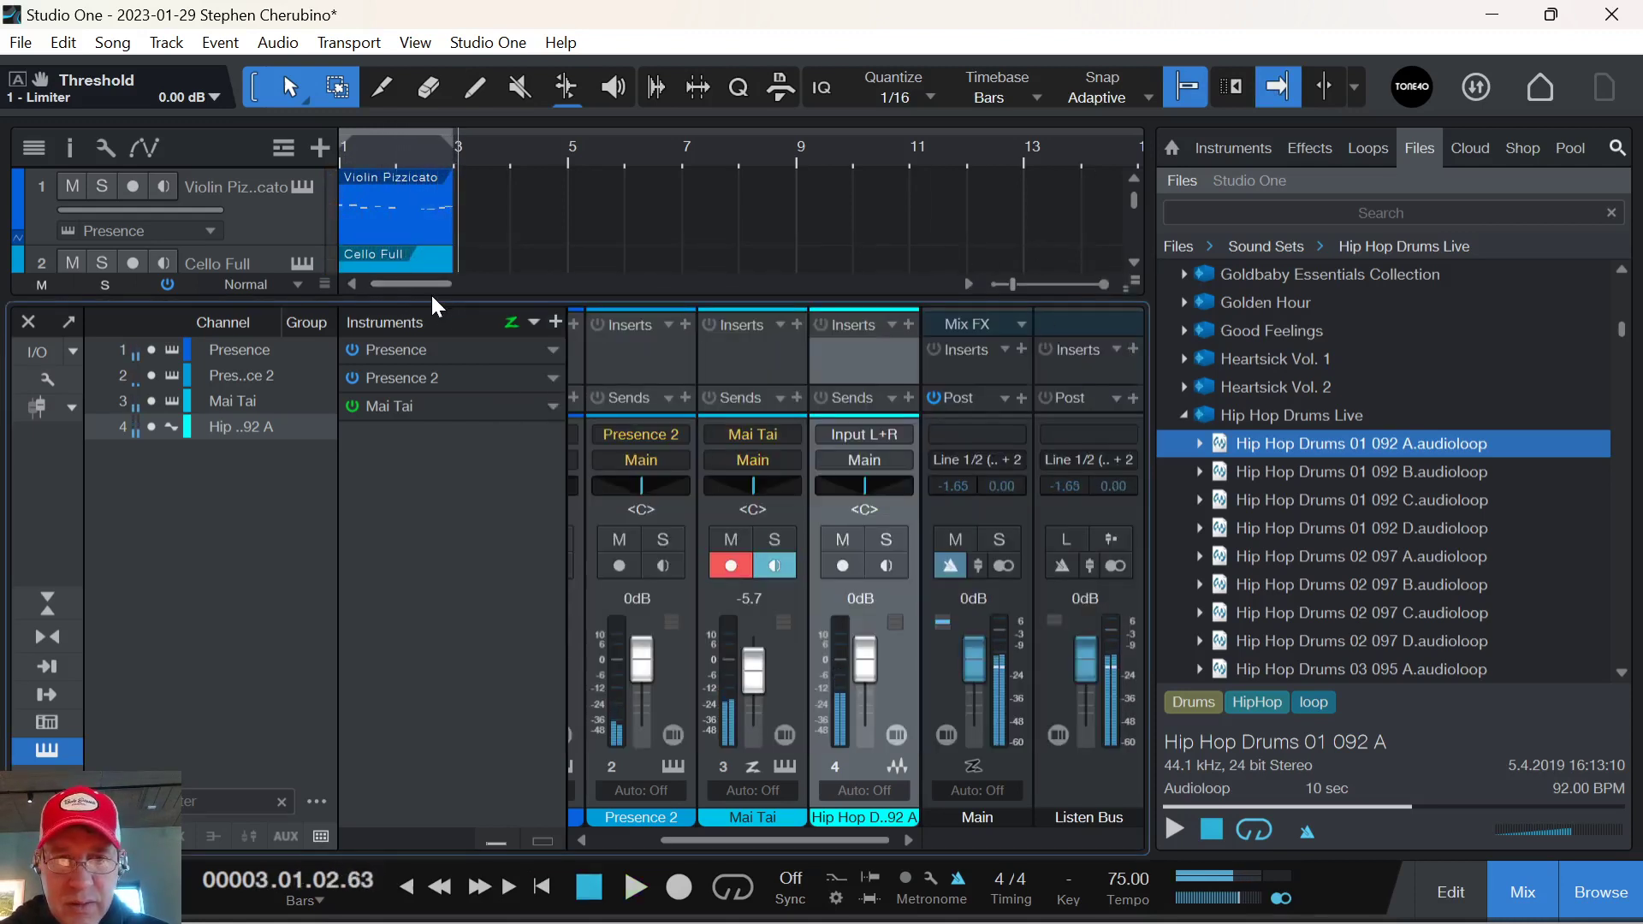
pyautogui.press('space')
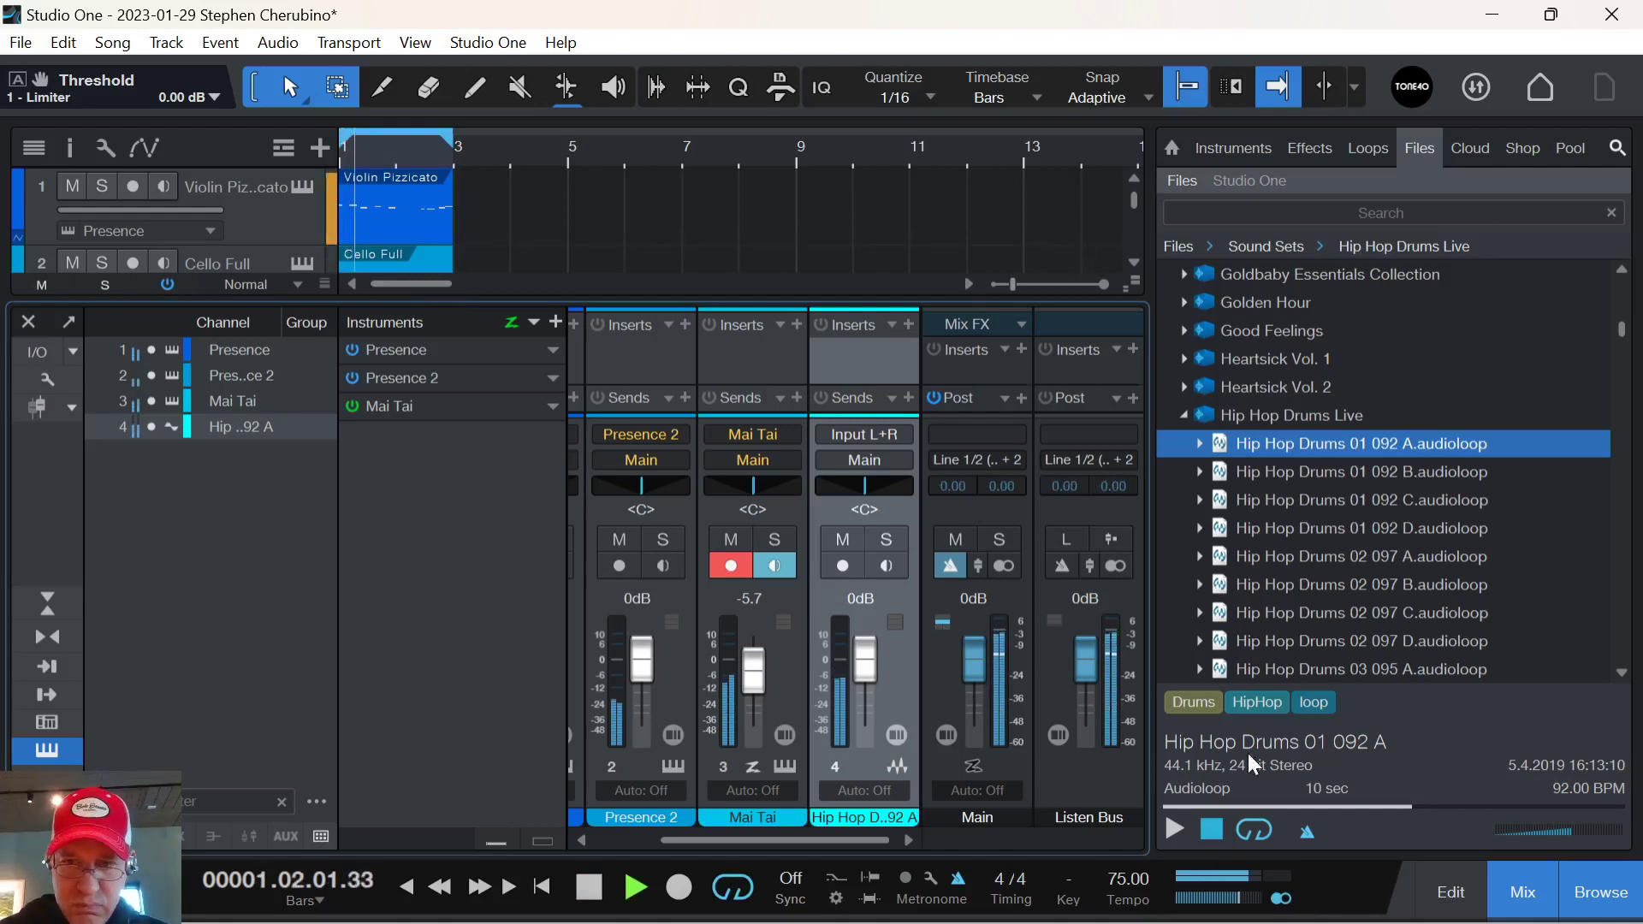
pyautogui.click(1523, 892)
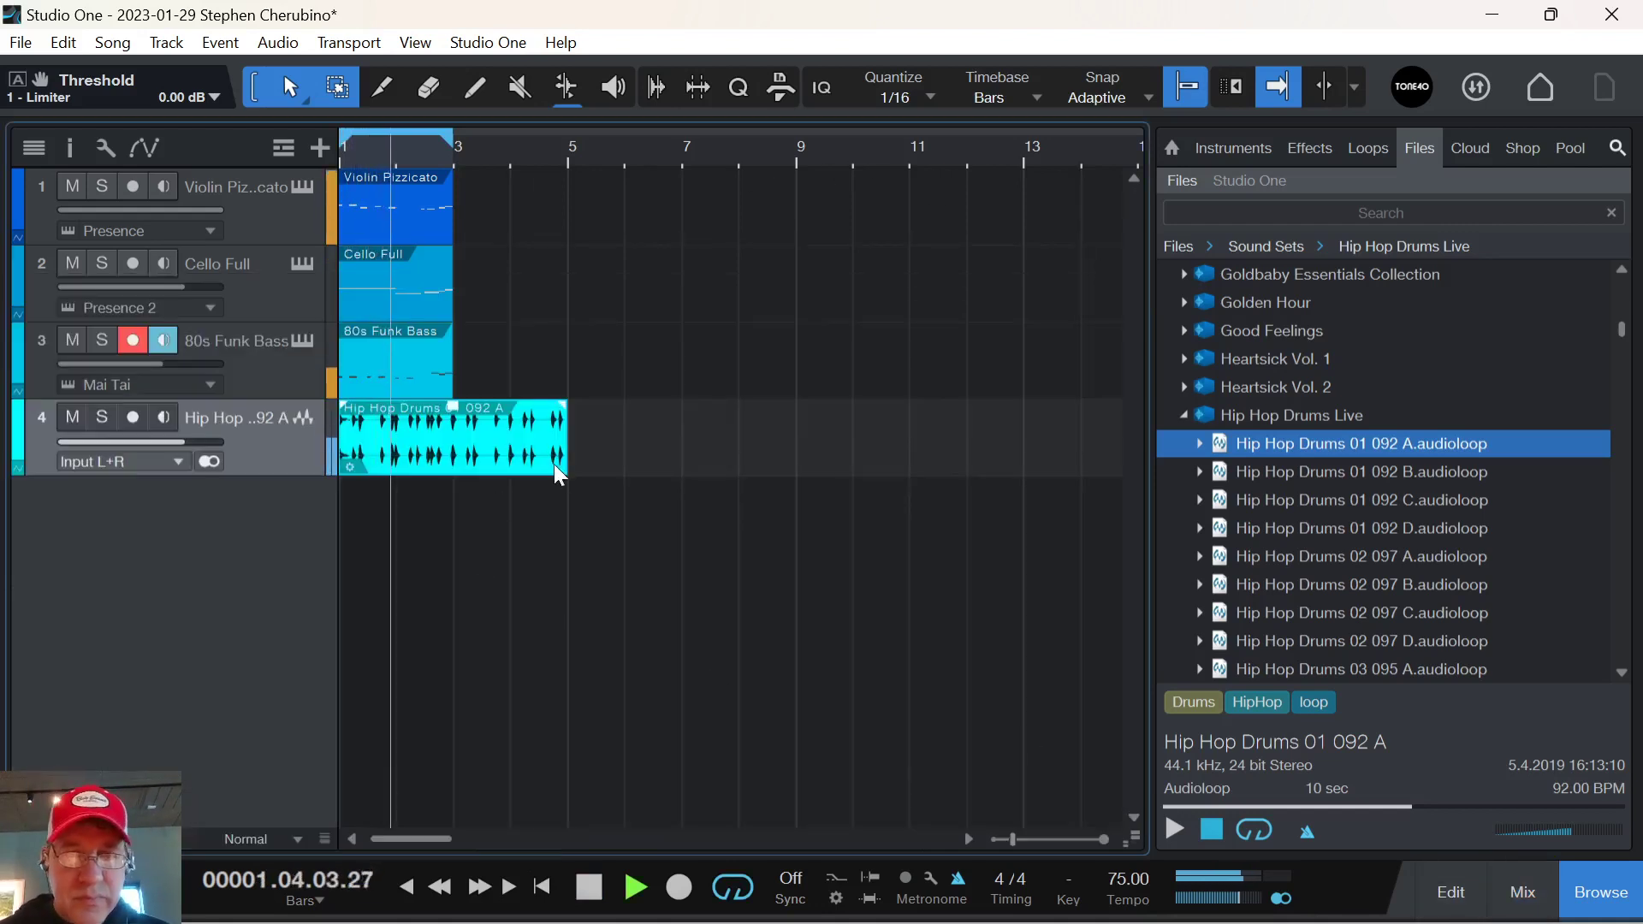
# Duplicate the violin, cello and bass events into bars 3 and 4, and extend the loop range to bar 5.
pyautogui.moveTo(468, 371); pyautogui.dragTo(277, 194)
pyautogui.press('d')
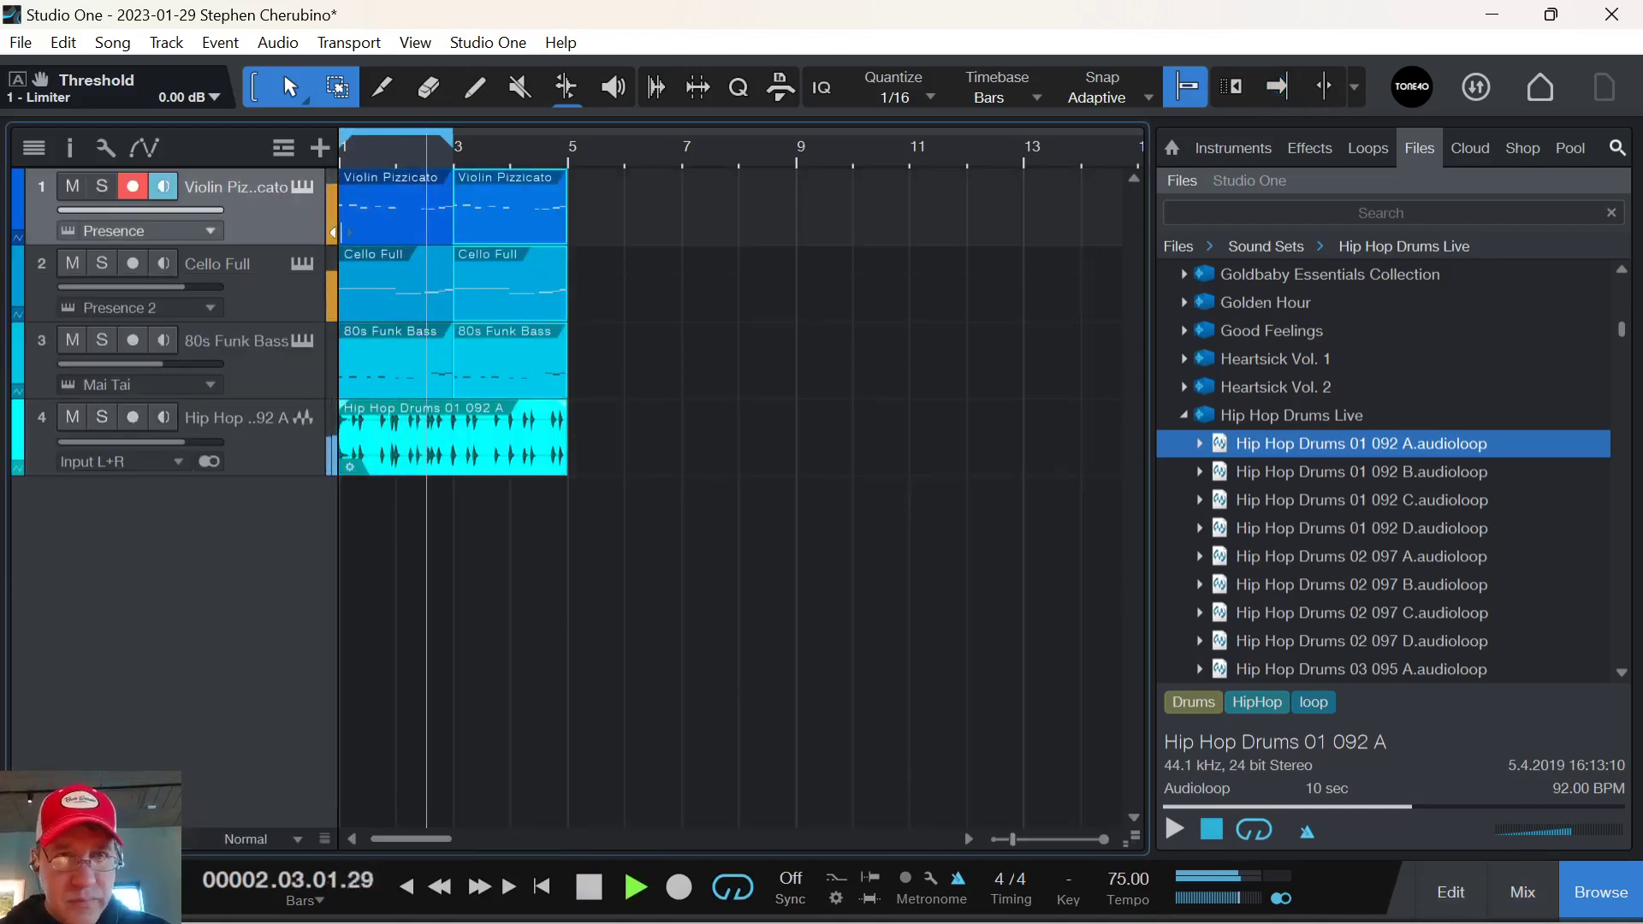
pyautogui.moveTo(453, 131); pyautogui.dragTo(567, 131)
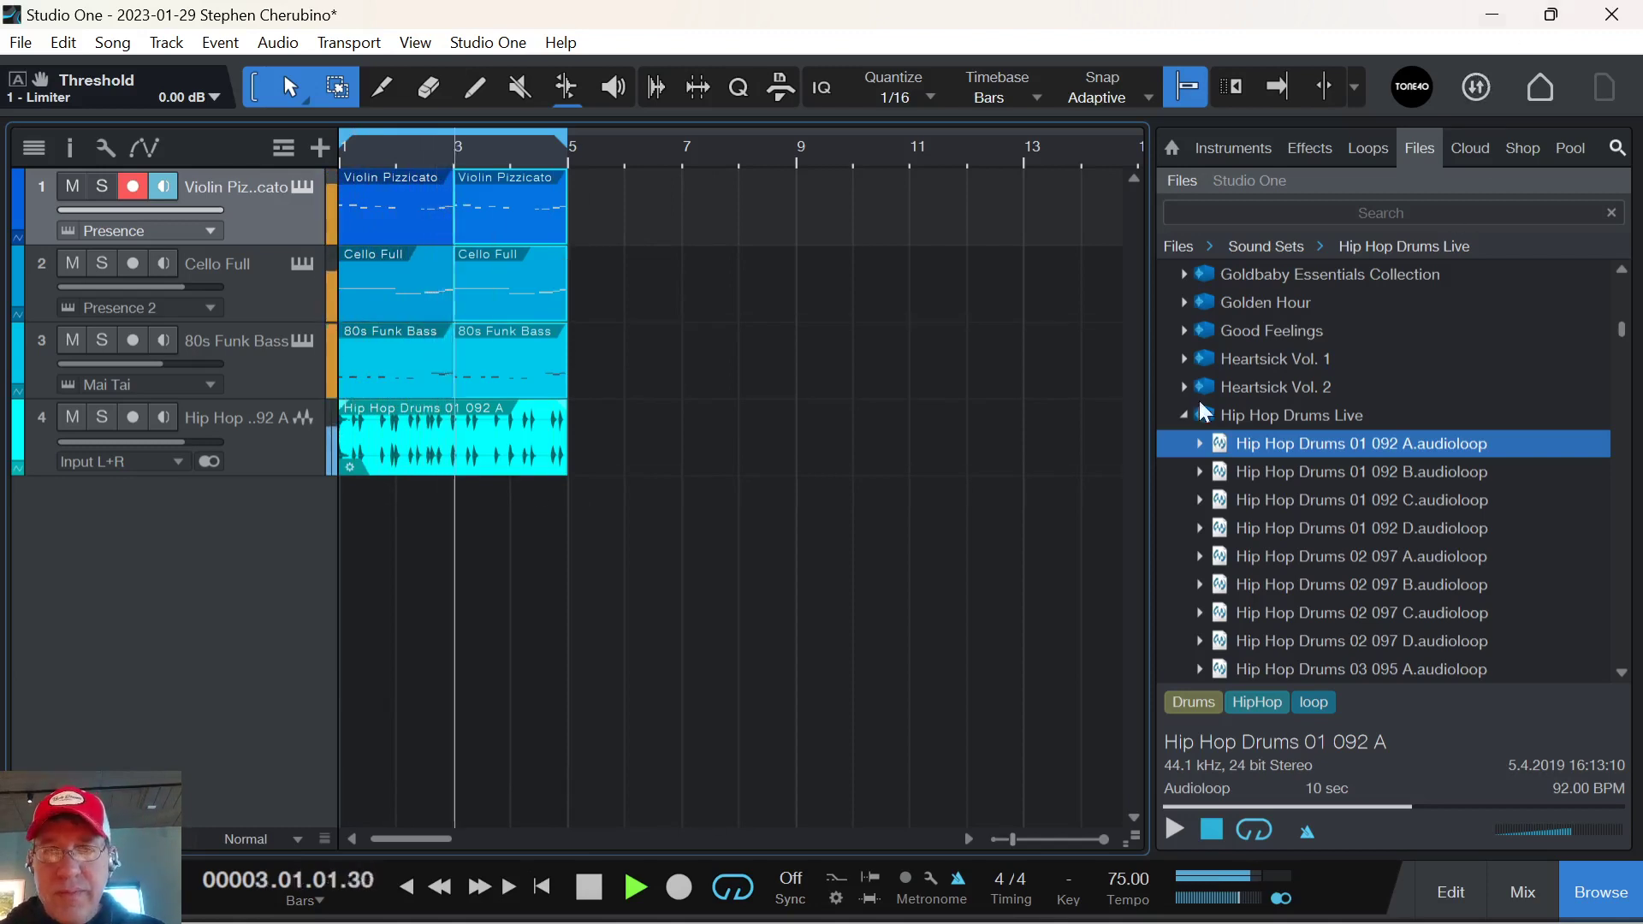
# Add the Presence piano preset Acoustic Piano - Ballad as a new instrument track below the drum loop.
pyautogui.scroll(7, 1215, 312)
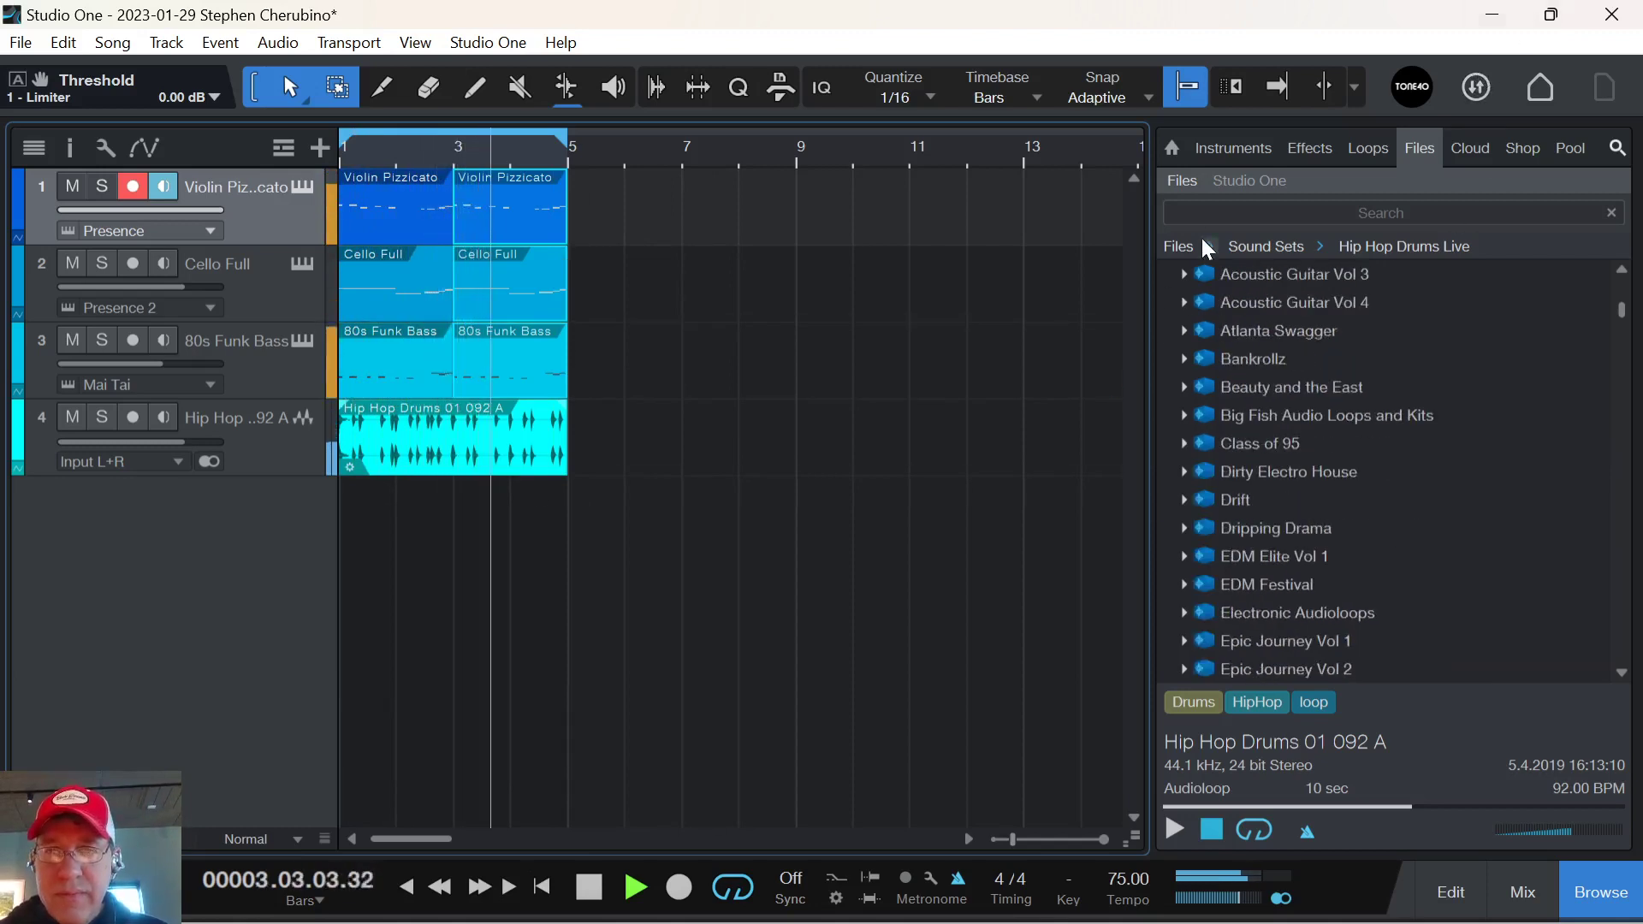
pyautogui.click(1260, 148)
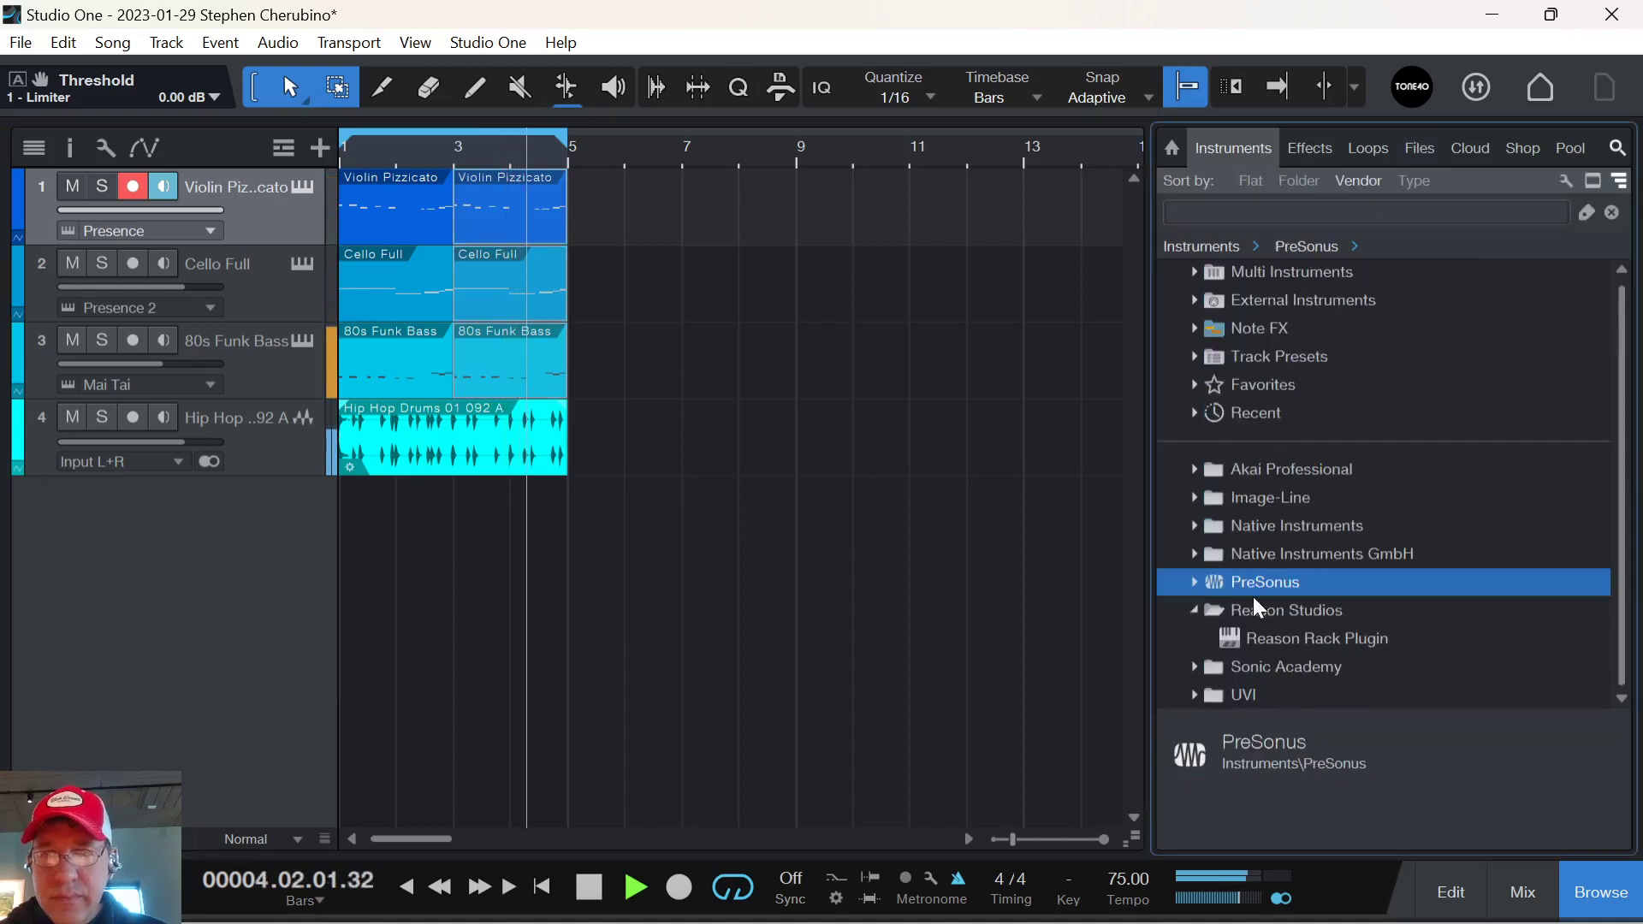
pyautogui.click(1194, 607)
pyautogui.click(1202, 582)
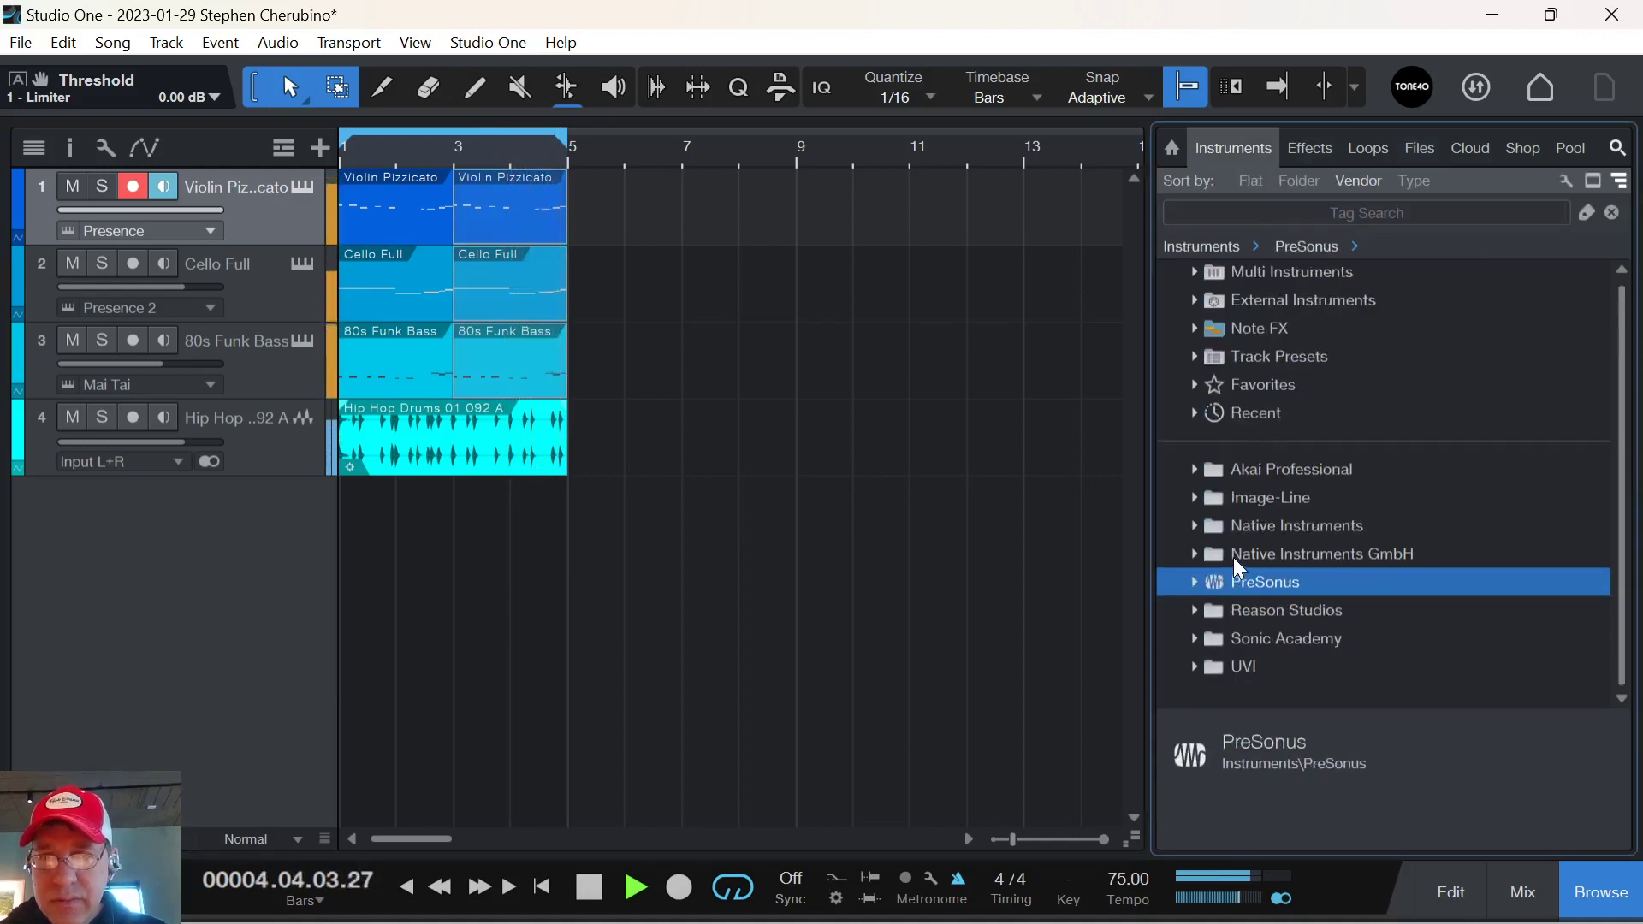
pyautogui.click(1194, 581)
pyautogui.scroll(-4, 1234, 552)
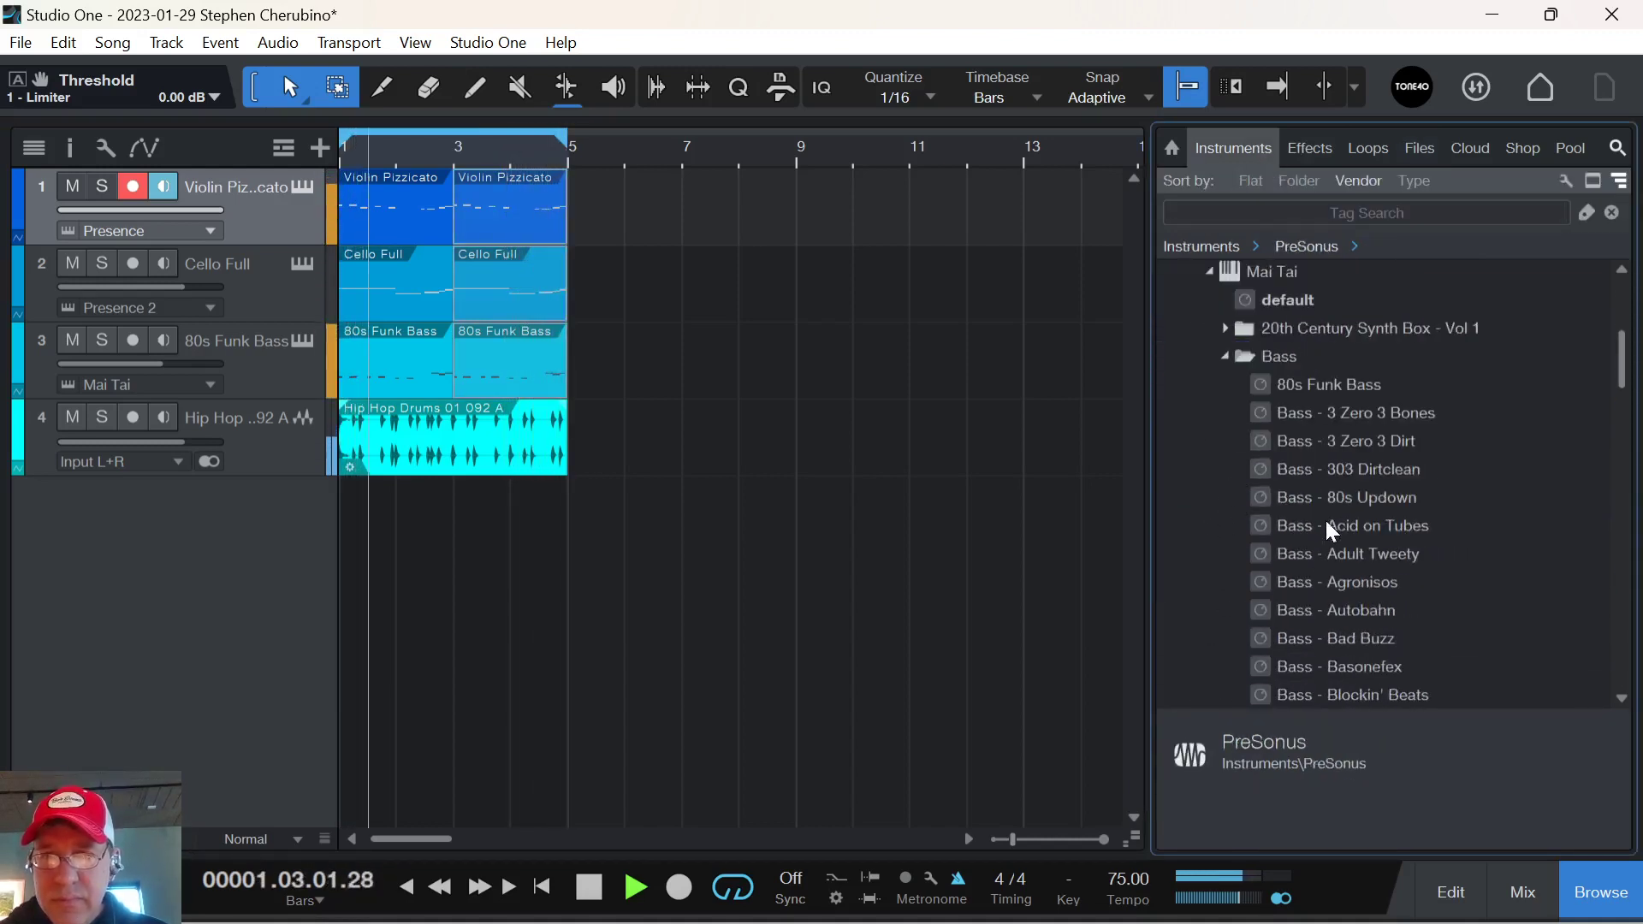
pyautogui.scroll(3, 1332, 528)
pyautogui.click(1211, 470)
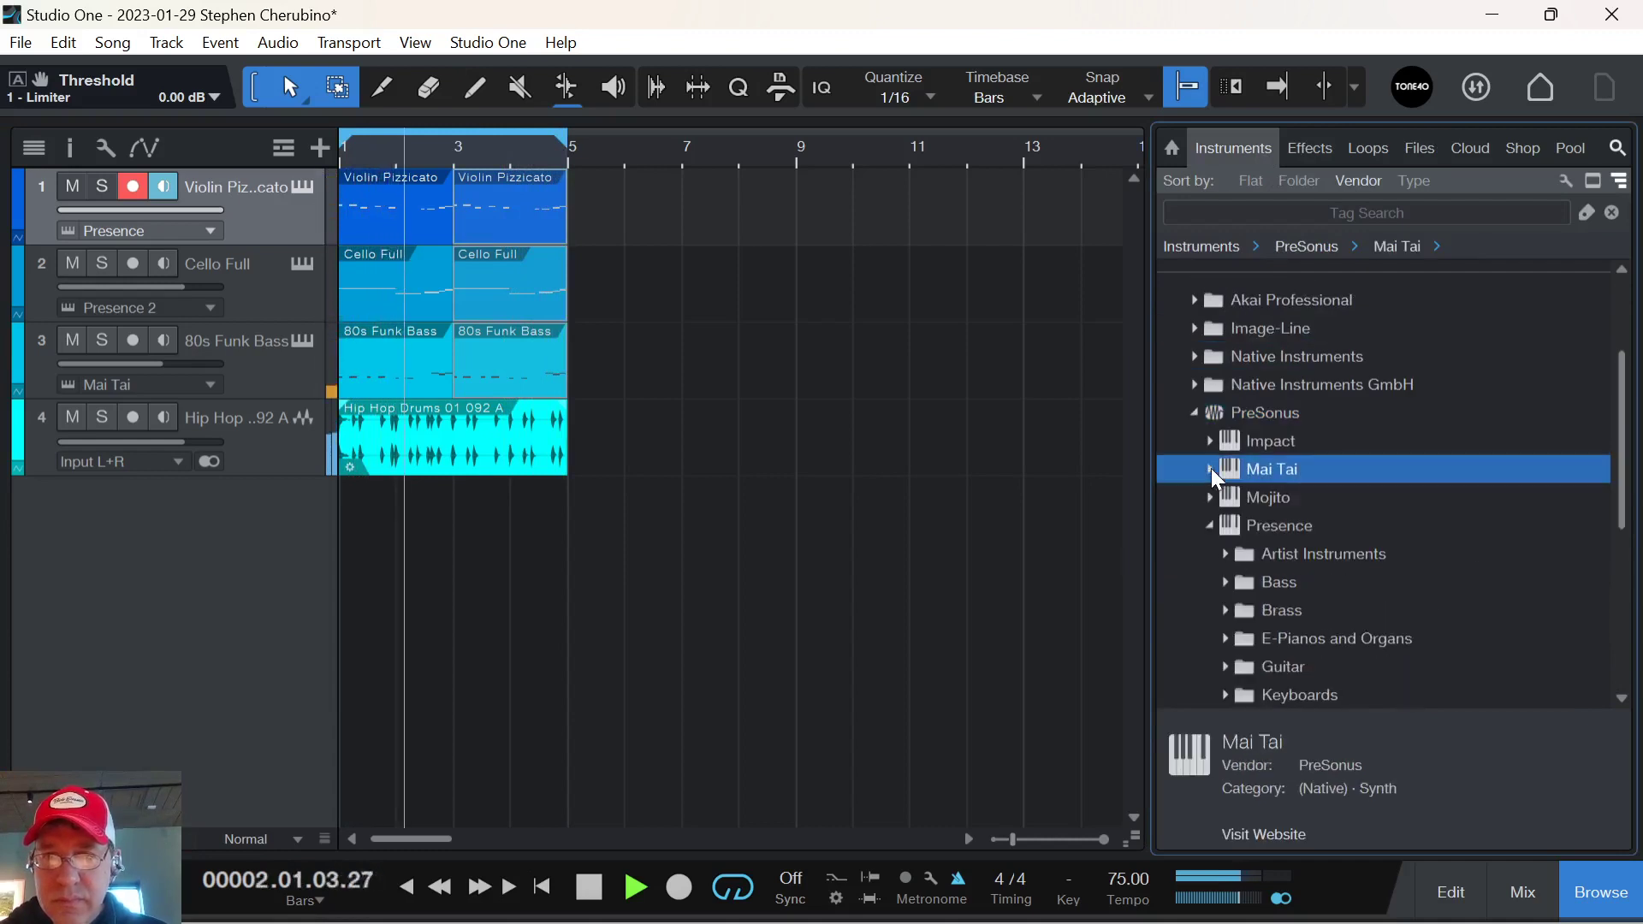
pyautogui.scroll(-3, 1241, 544)
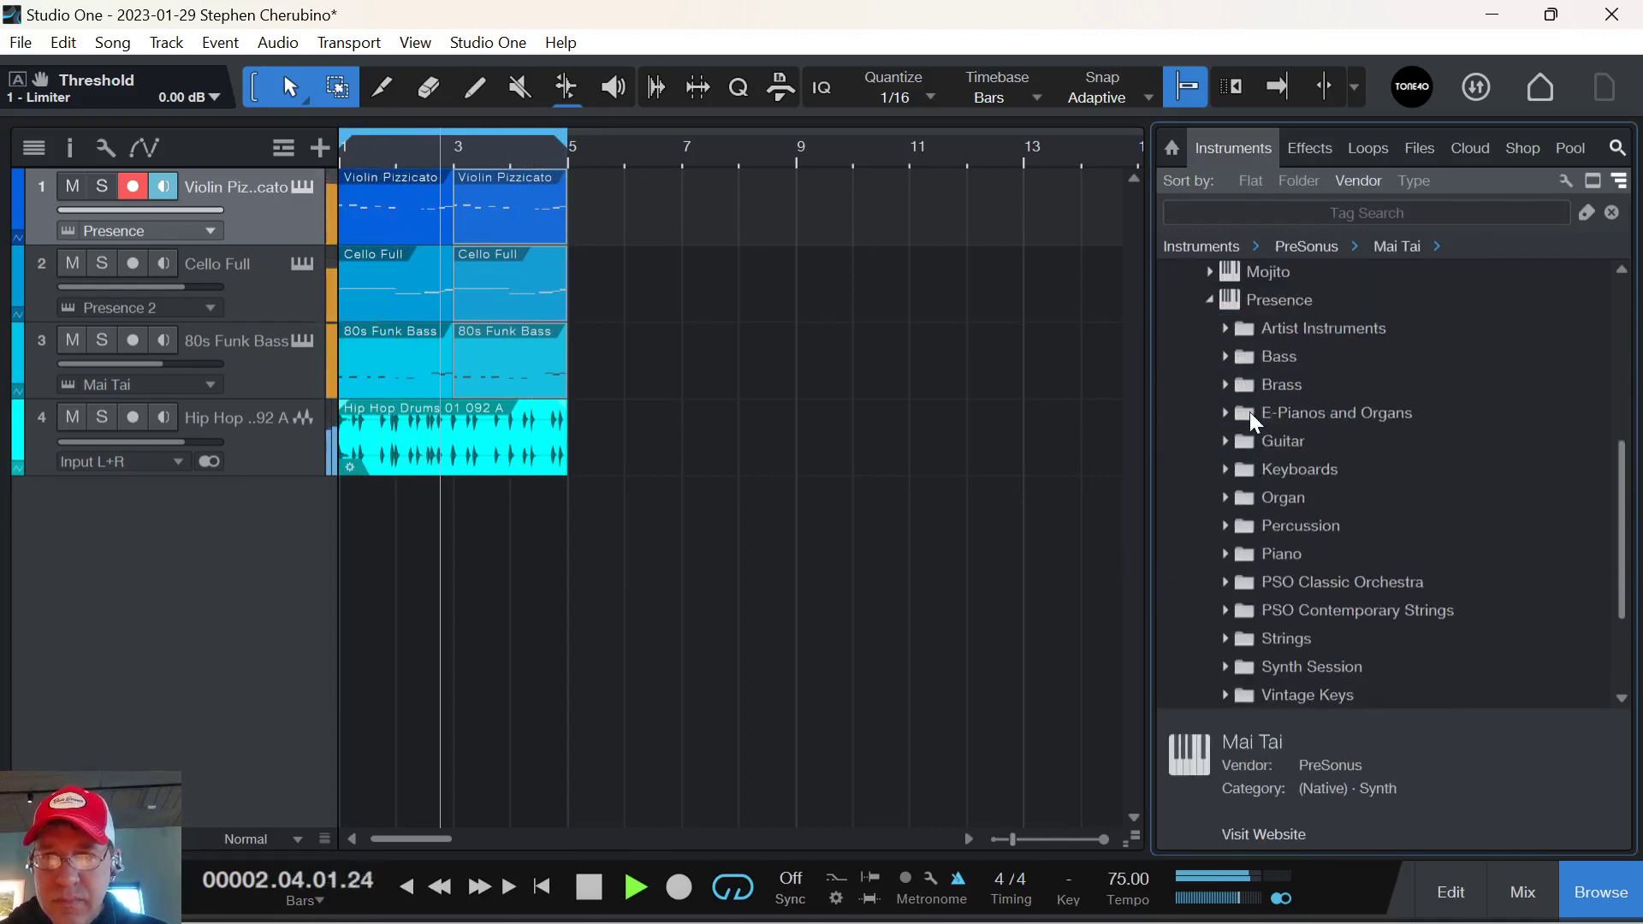
pyautogui.click(1226, 555)
pyautogui.scroll(-3, 1374, 466)
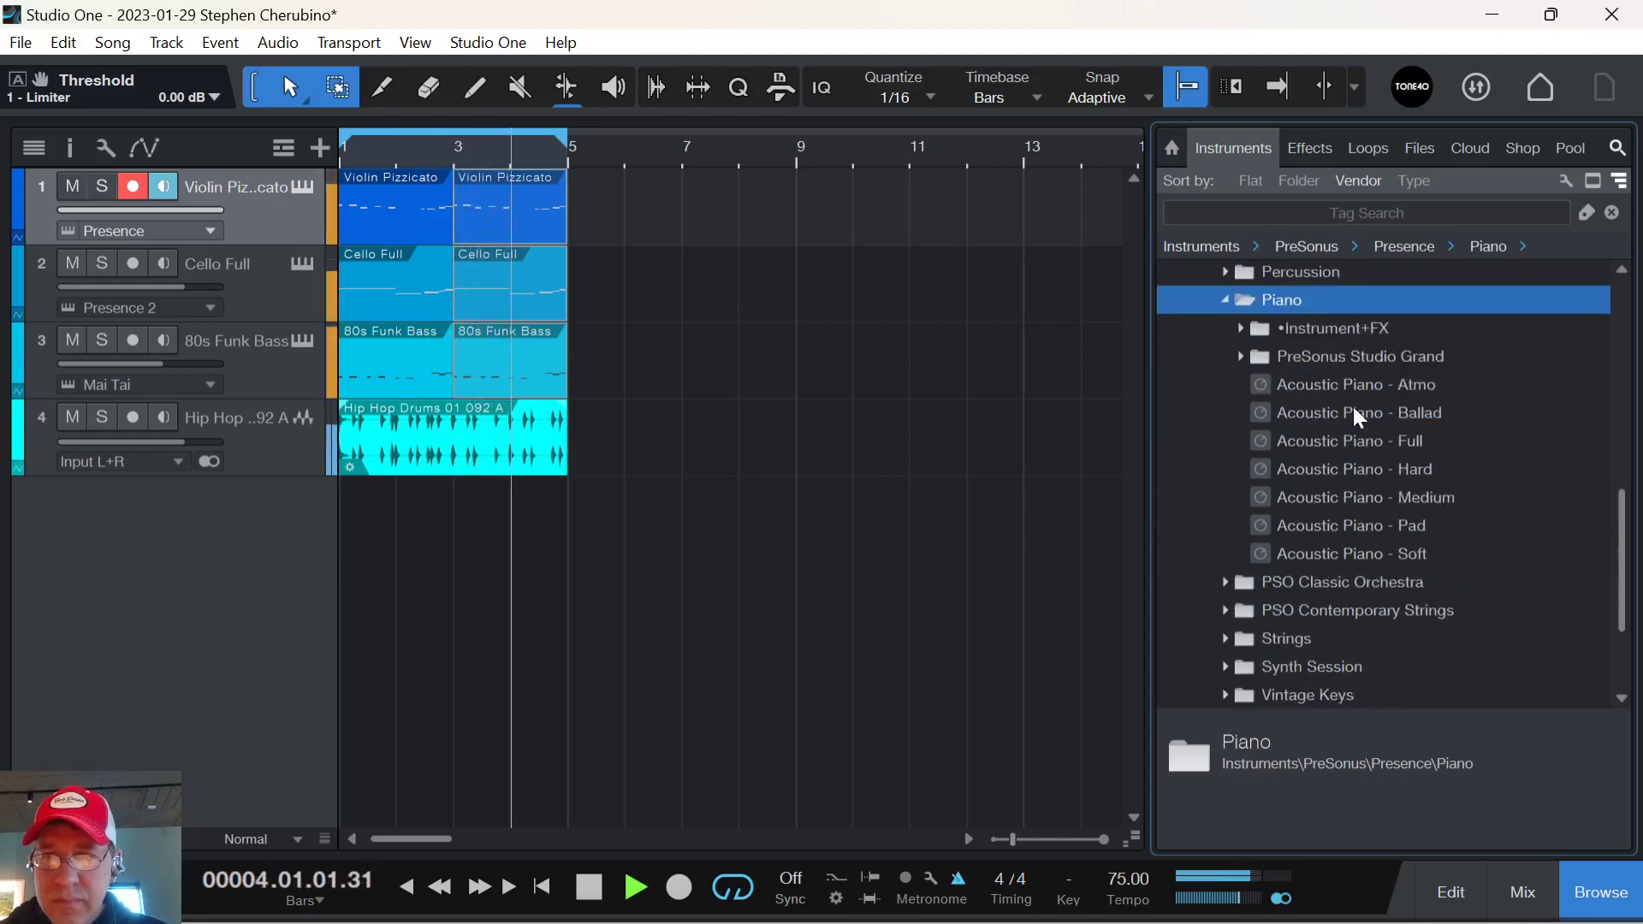
pyautogui.moveTo(1360, 417); pyautogui.dragTo(477, 576)
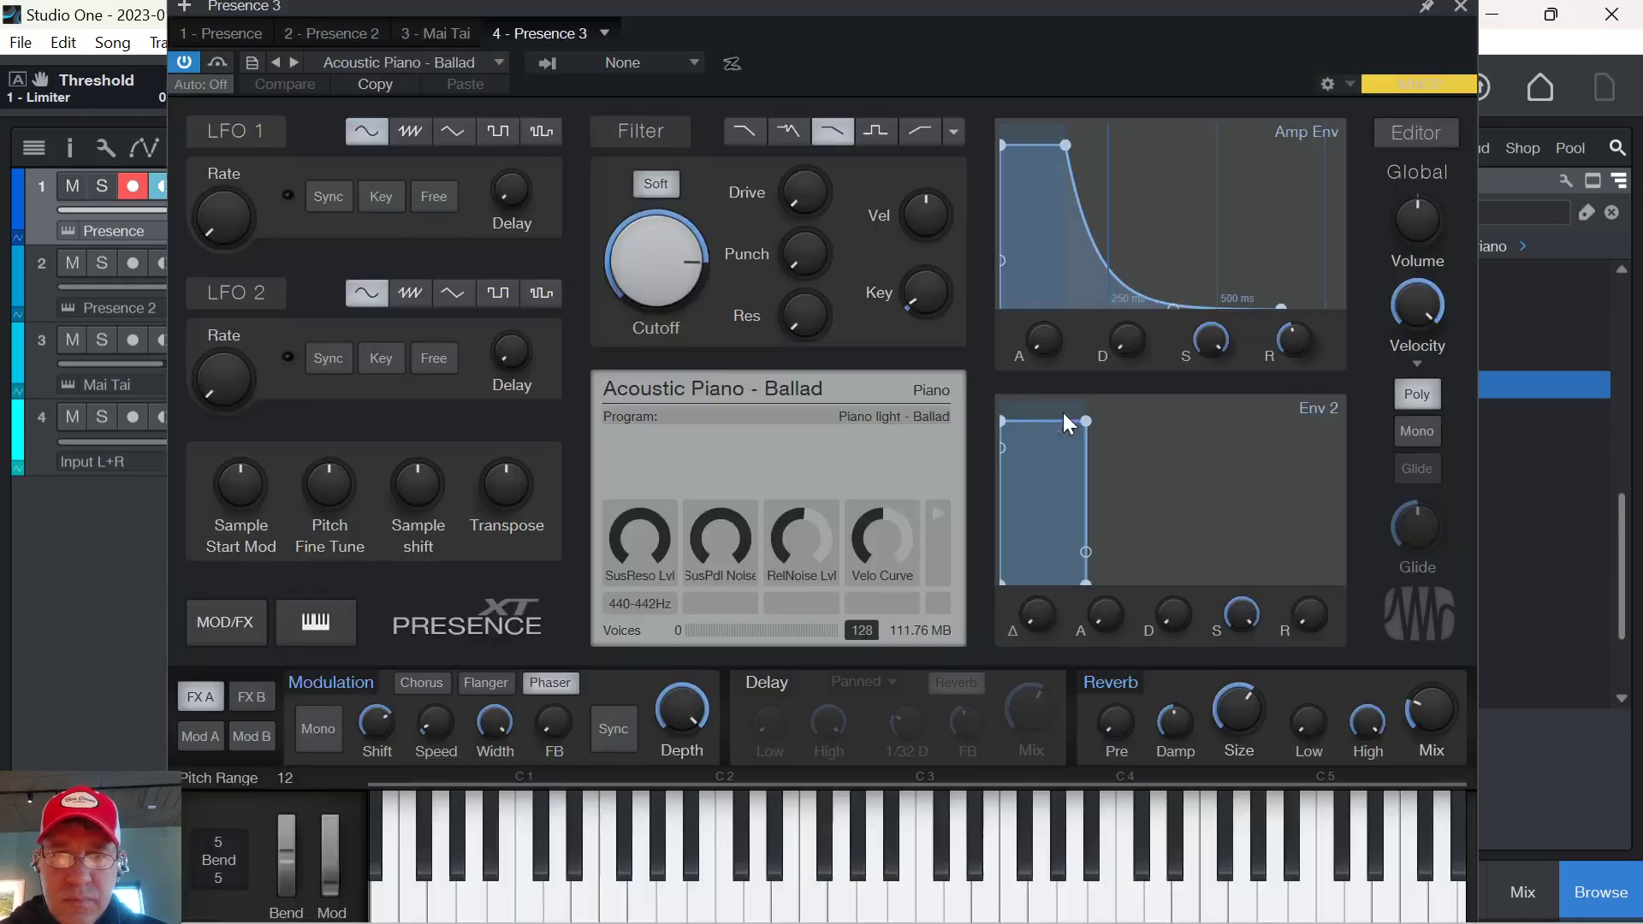
# Audition a few notes of the Acoustic Piano - Ballad sound.
pyautogui.click(729, 856)
pyautogui.click(945, 852)
pyautogui.click(1031, 855)
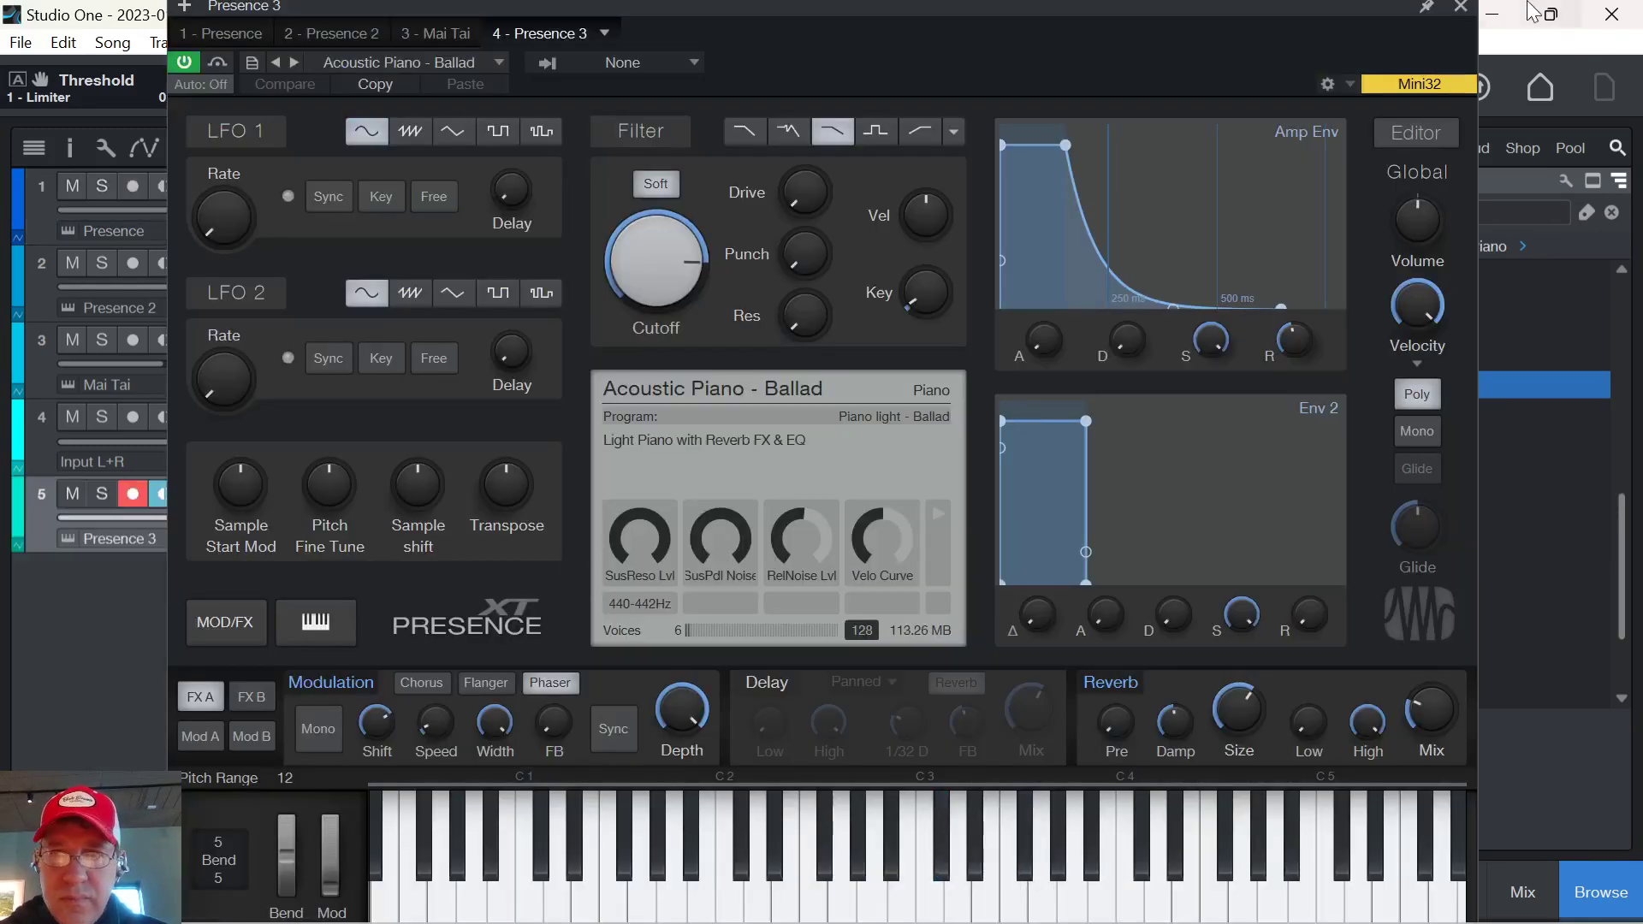
# Create an empty event spanning the four-bar loop on the Acoustic Piano - Ballad track and open it for note editing.
pyautogui.click(1461, 7)
pyautogui.doubleClick(366, 542)
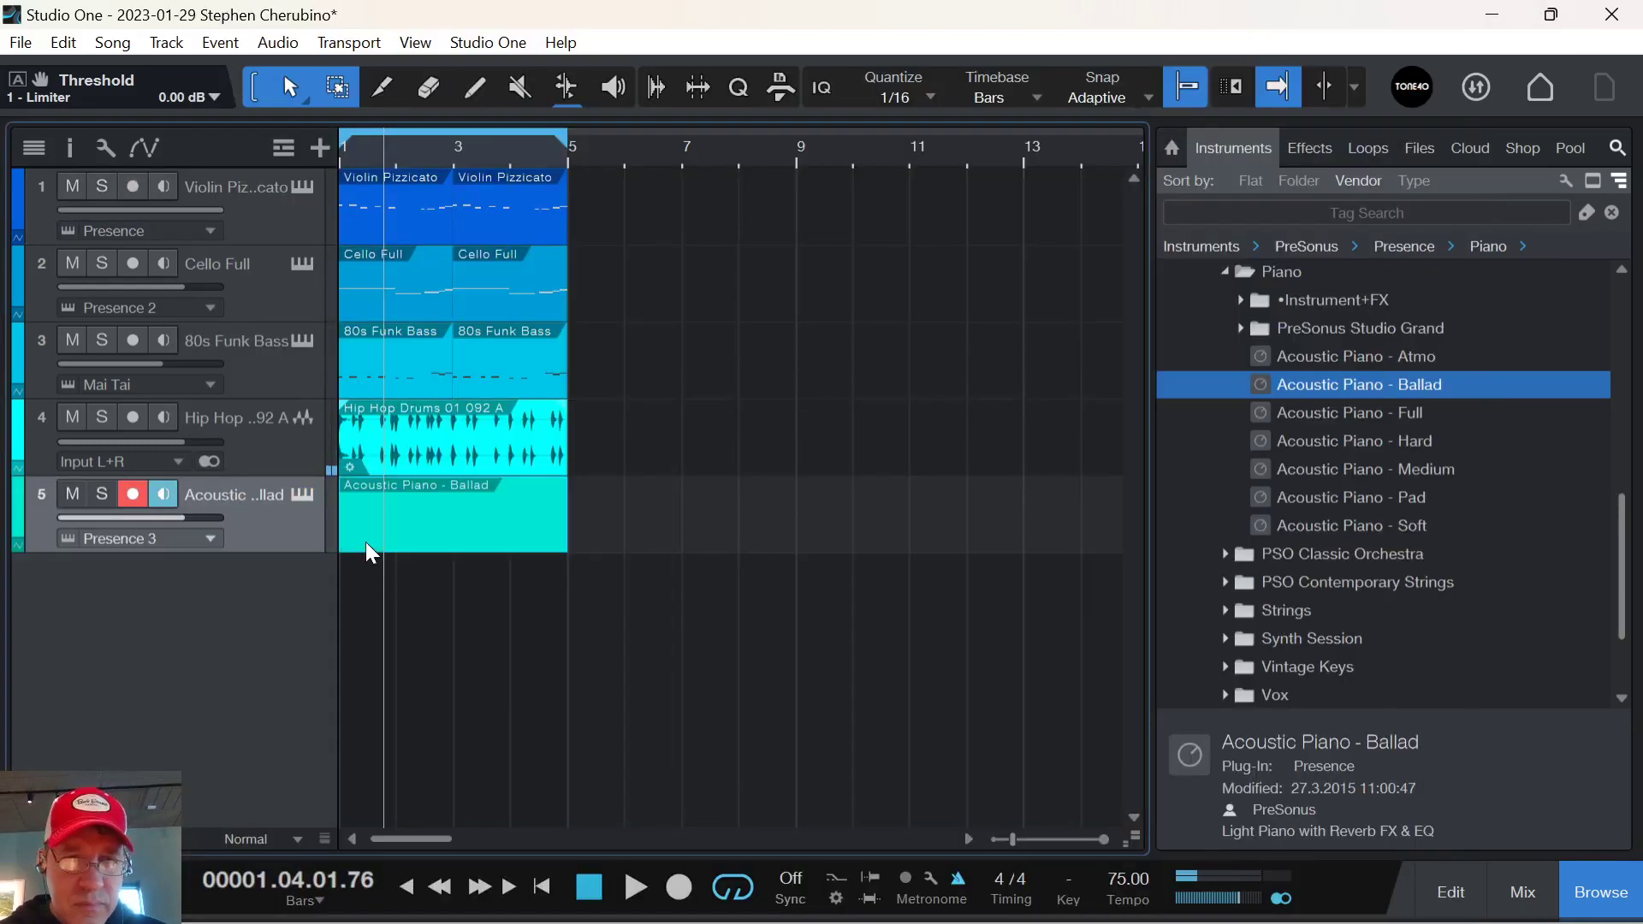
pyautogui.doubleClick(366, 542)
pyautogui.moveTo(388, 533); pyautogui.dragTo(393, 435)
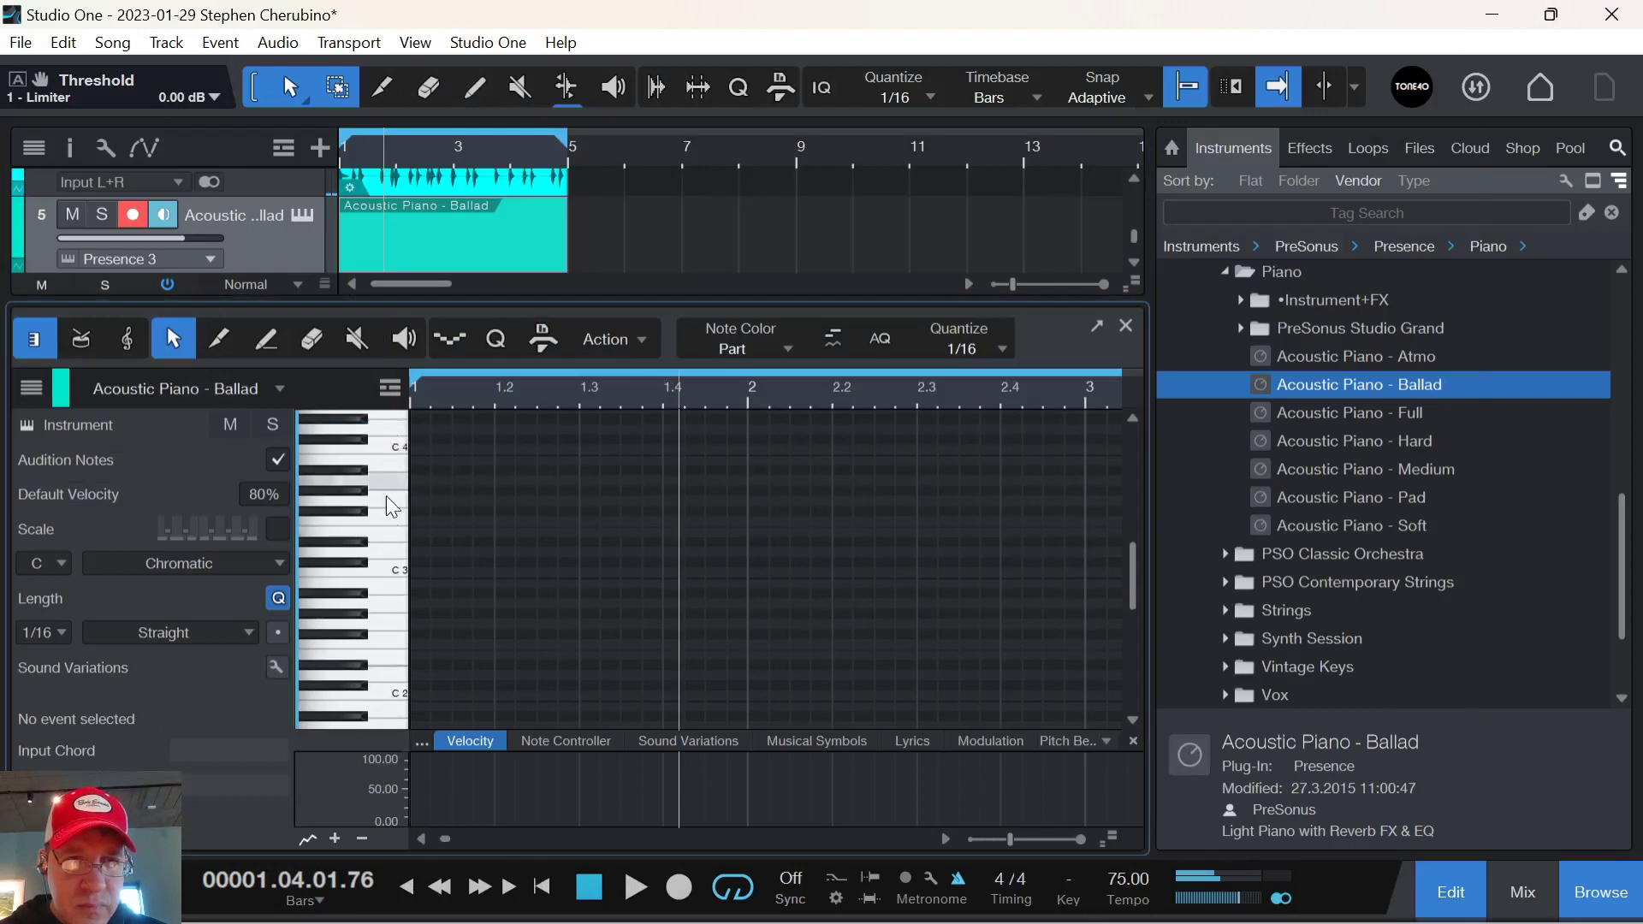
# Enter a D3, F3 and A3 chord at the start of bar 1 and extend it to one full bar.
pyautogui.click(417, 556)
pyautogui.click(419, 512)
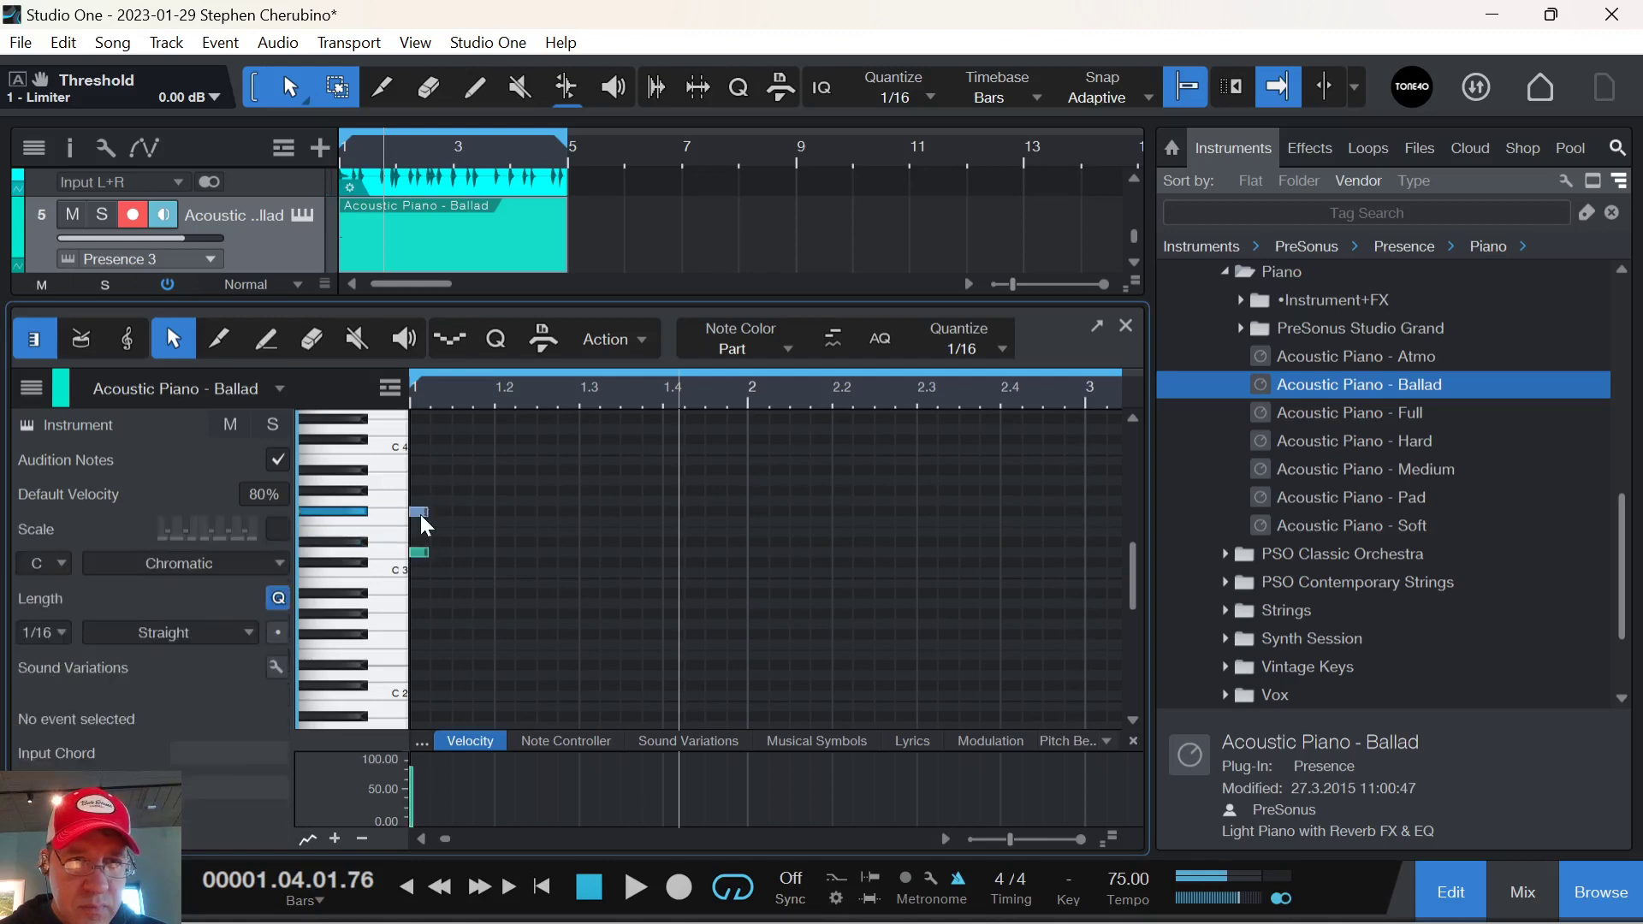
pyautogui.press('Down')
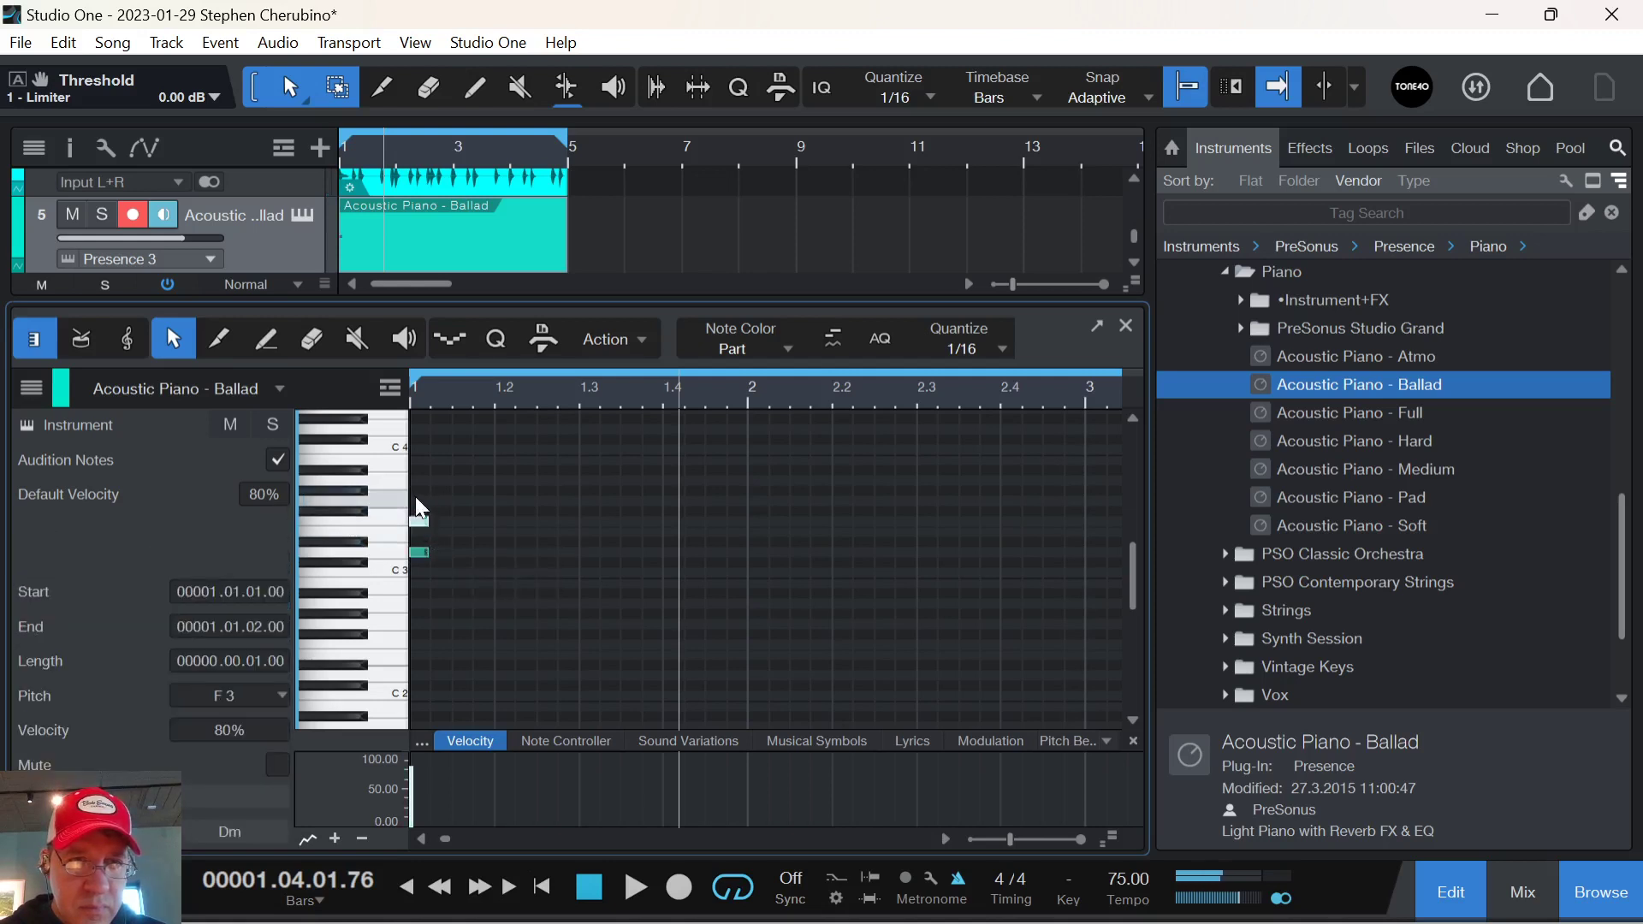
pyautogui.click(419, 481)
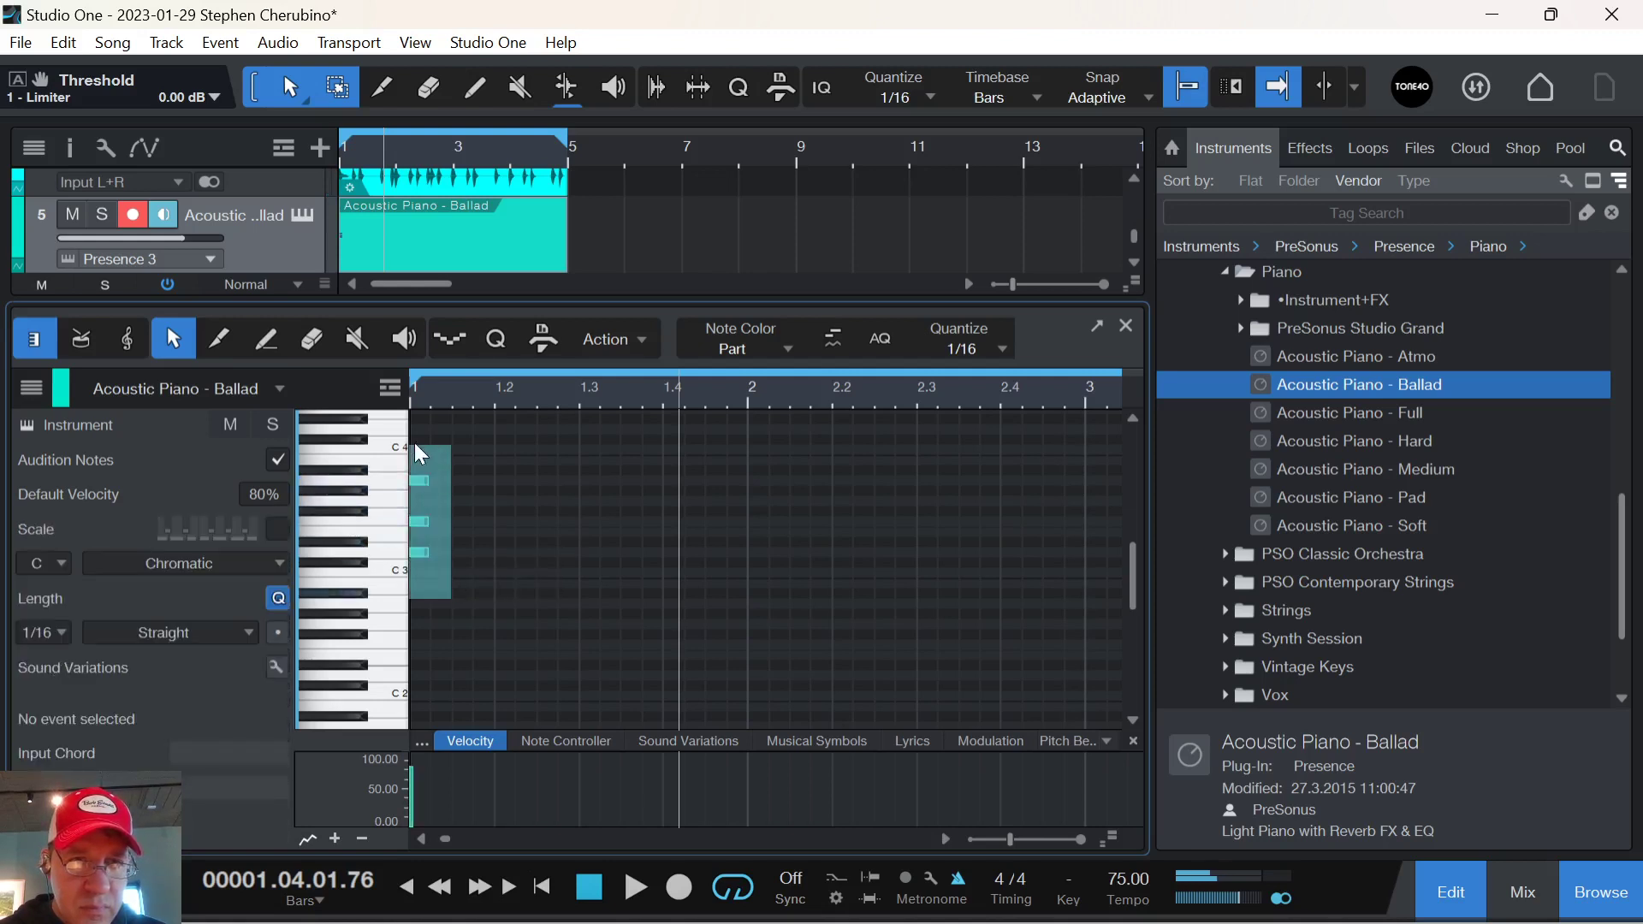
pyautogui.moveTo(436, 484); pyautogui.dragTo(739, 471)
# Play the piano chord with the mix, and try duplicating the piano event in the full arrangement view.
pyautogui.press('space')
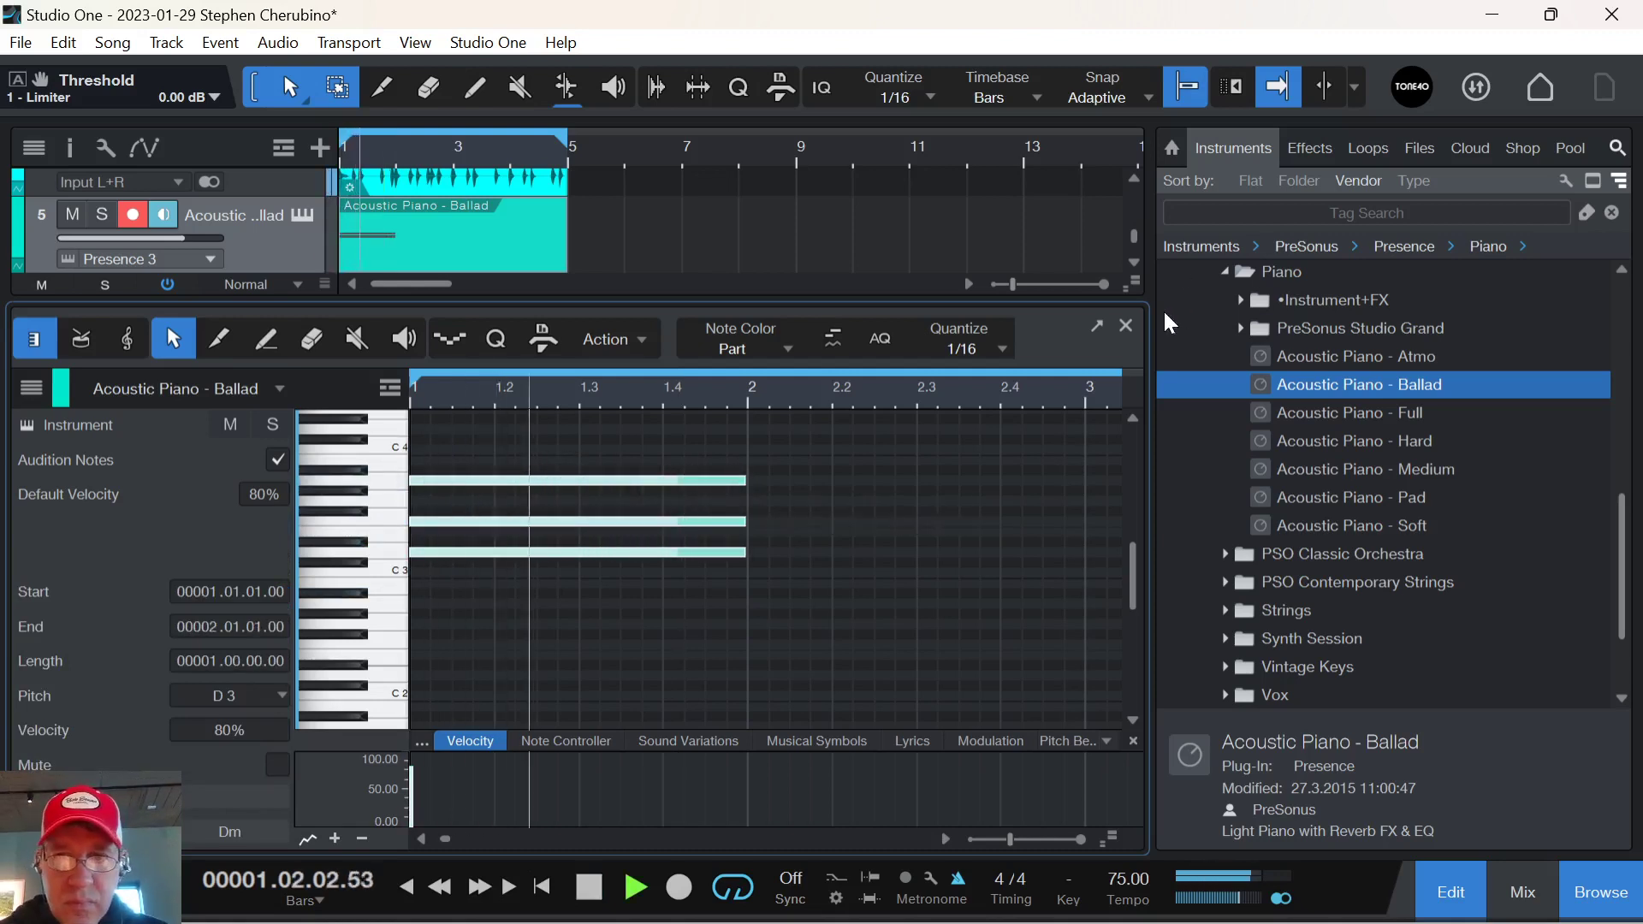
pyautogui.click(1126, 327)
pyautogui.press('space')
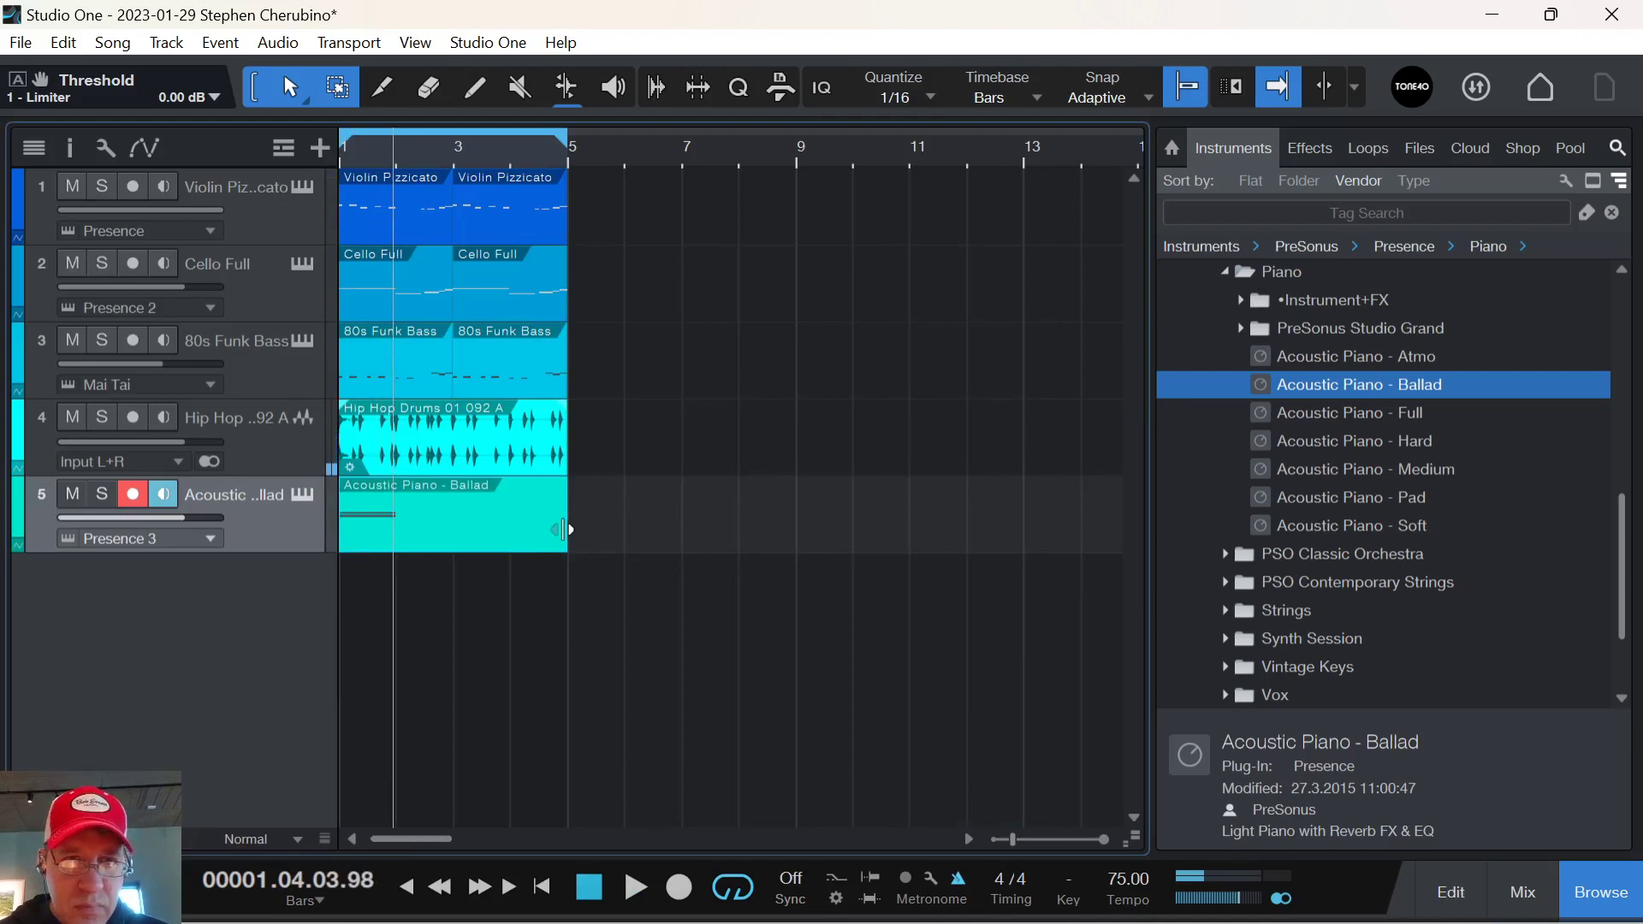
pyautogui.press('d')
pyautogui.hotkey('ctrl', 'z')
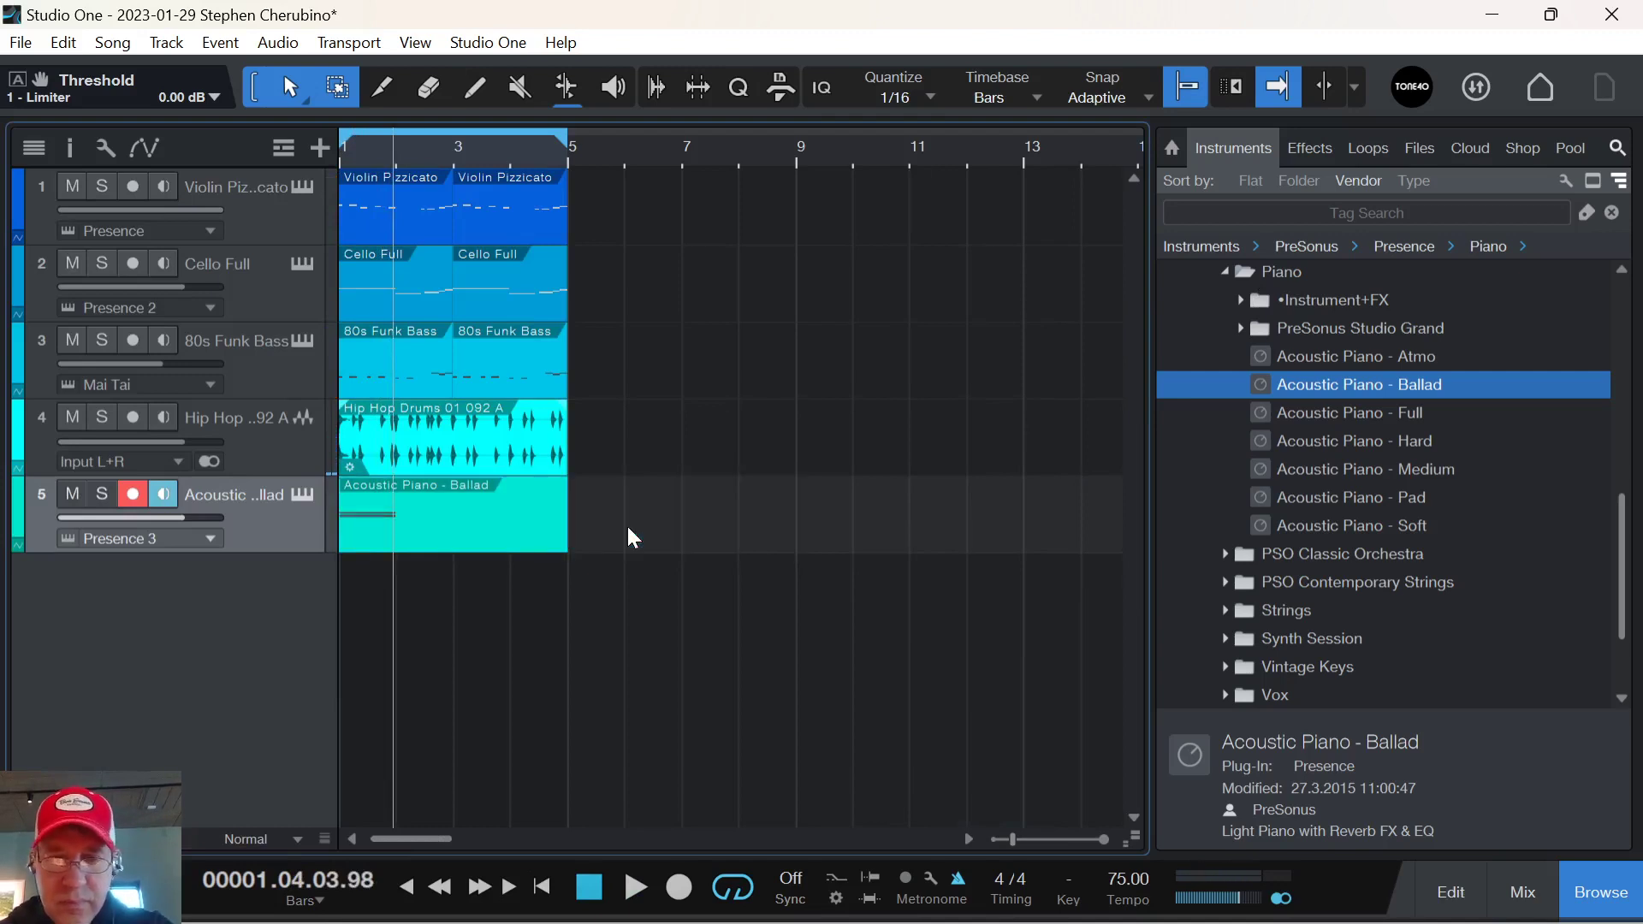
# Compare the loop with the piano track muted and unmuted, with its event open in the note editor.
pyautogui.press('m')
pyautogui.doubleClick(520, 539)
pyautogui.press('space')
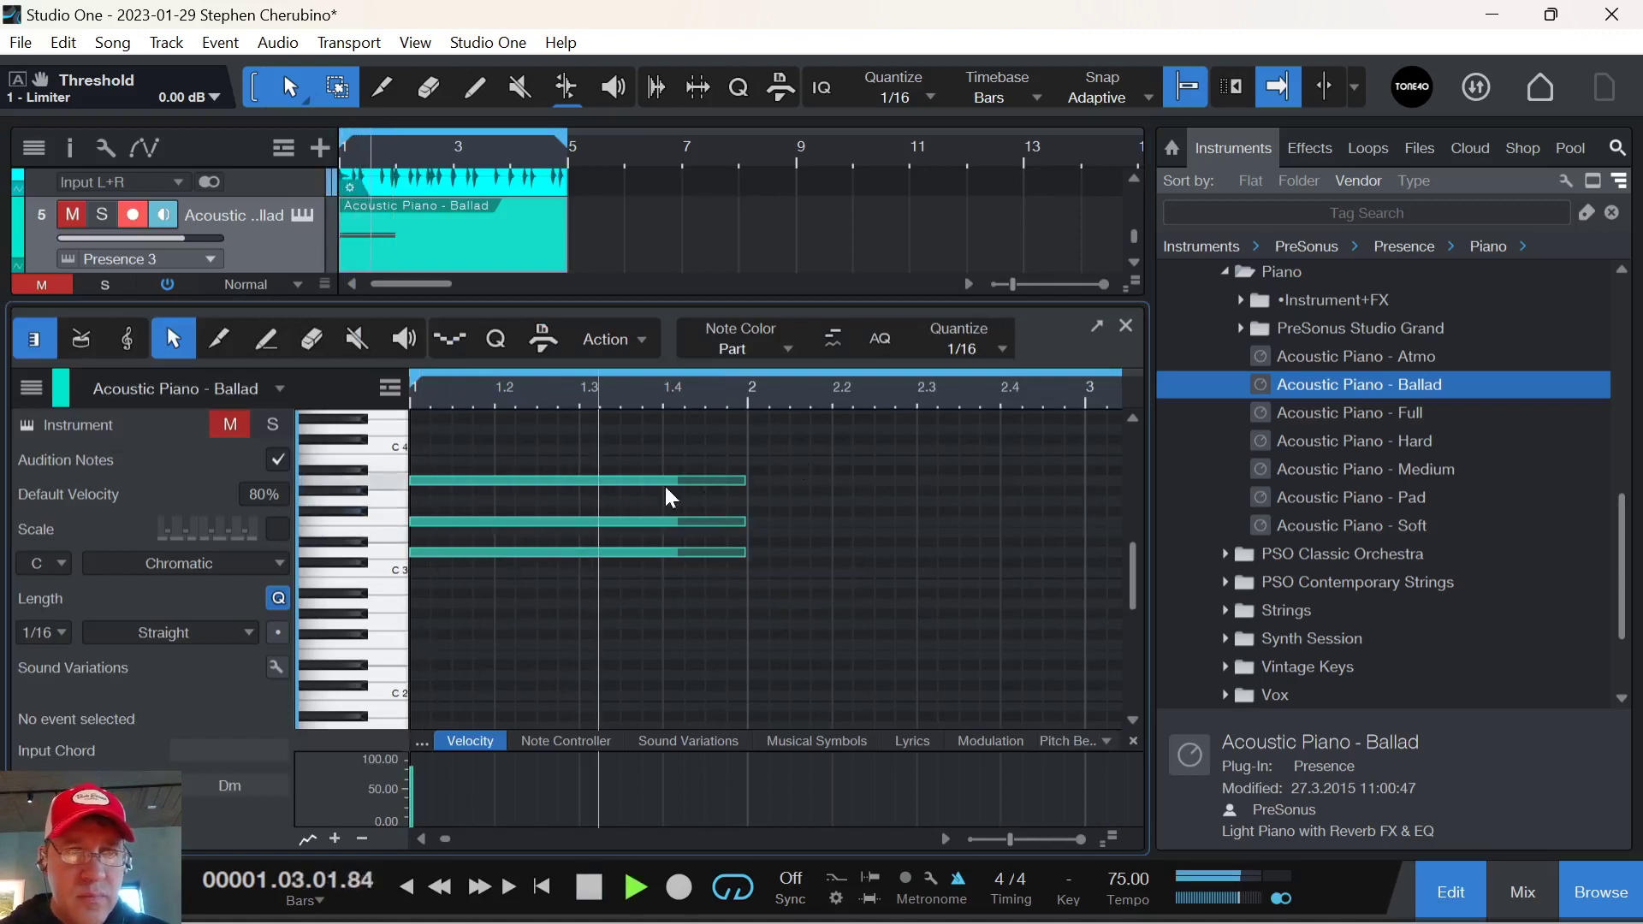
pyautogui.press('space')
pyautogui.click(77, 215)
pyautogui.press('space')
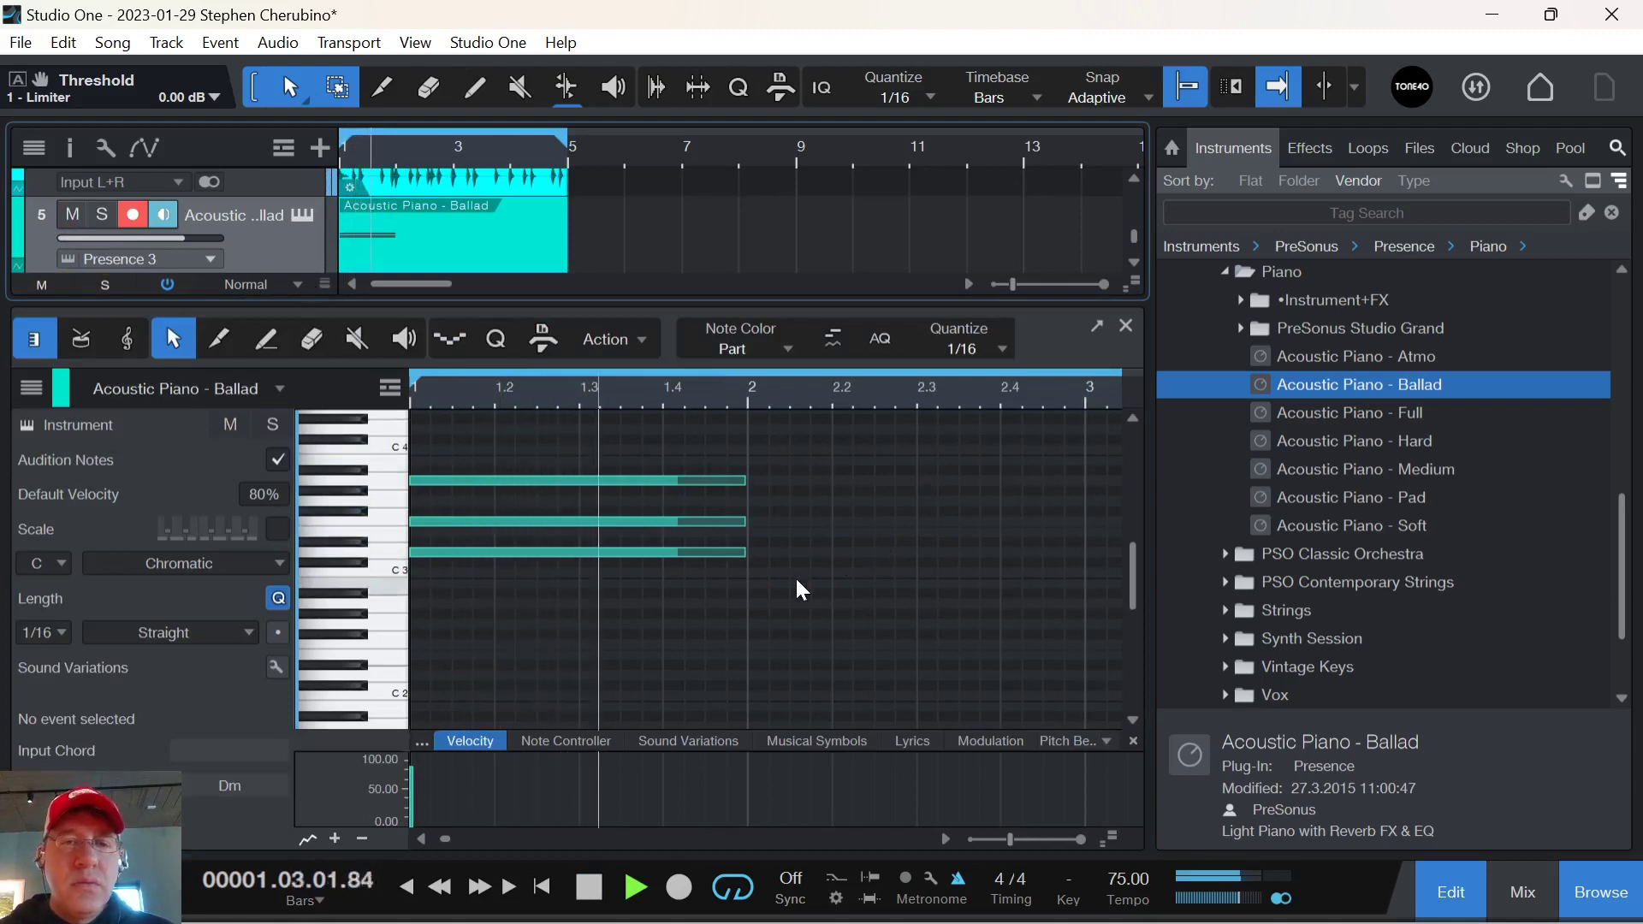
# Repeat the D3, F3 and A3 chord in bar 2 up to beat 4, and fill beat 4 with F3, G#3 and C4.
pyautogui.moveTo(795, 594); pyautogui.dragTo(697, 471)
pyautogui.press('d')
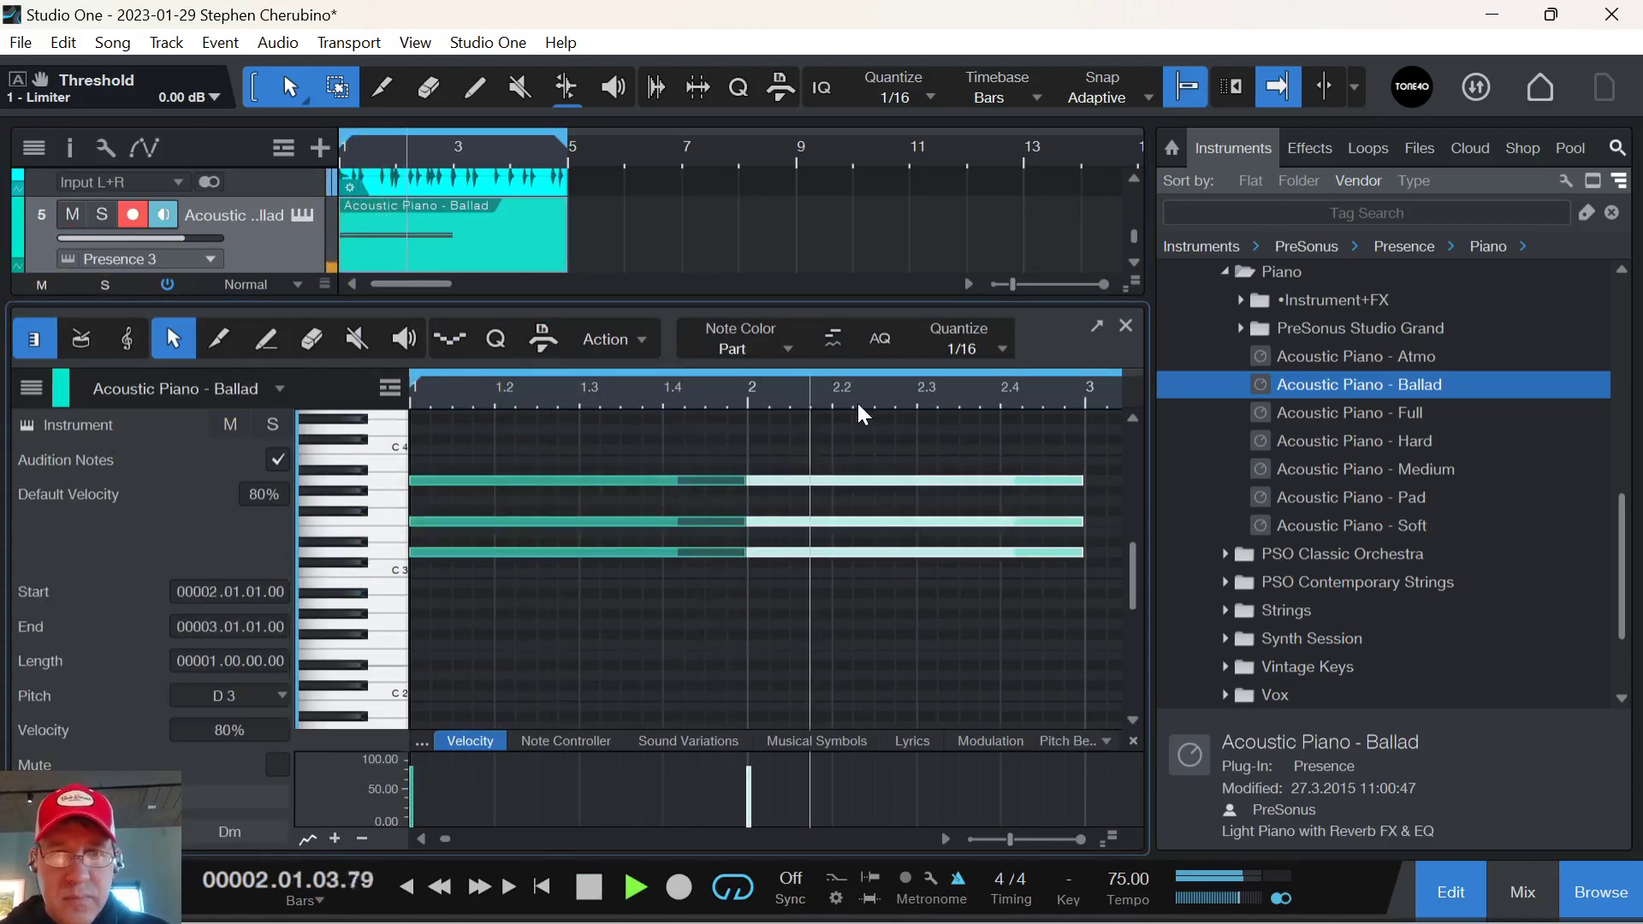
pyautogui.scroll(-4, 809, 397)
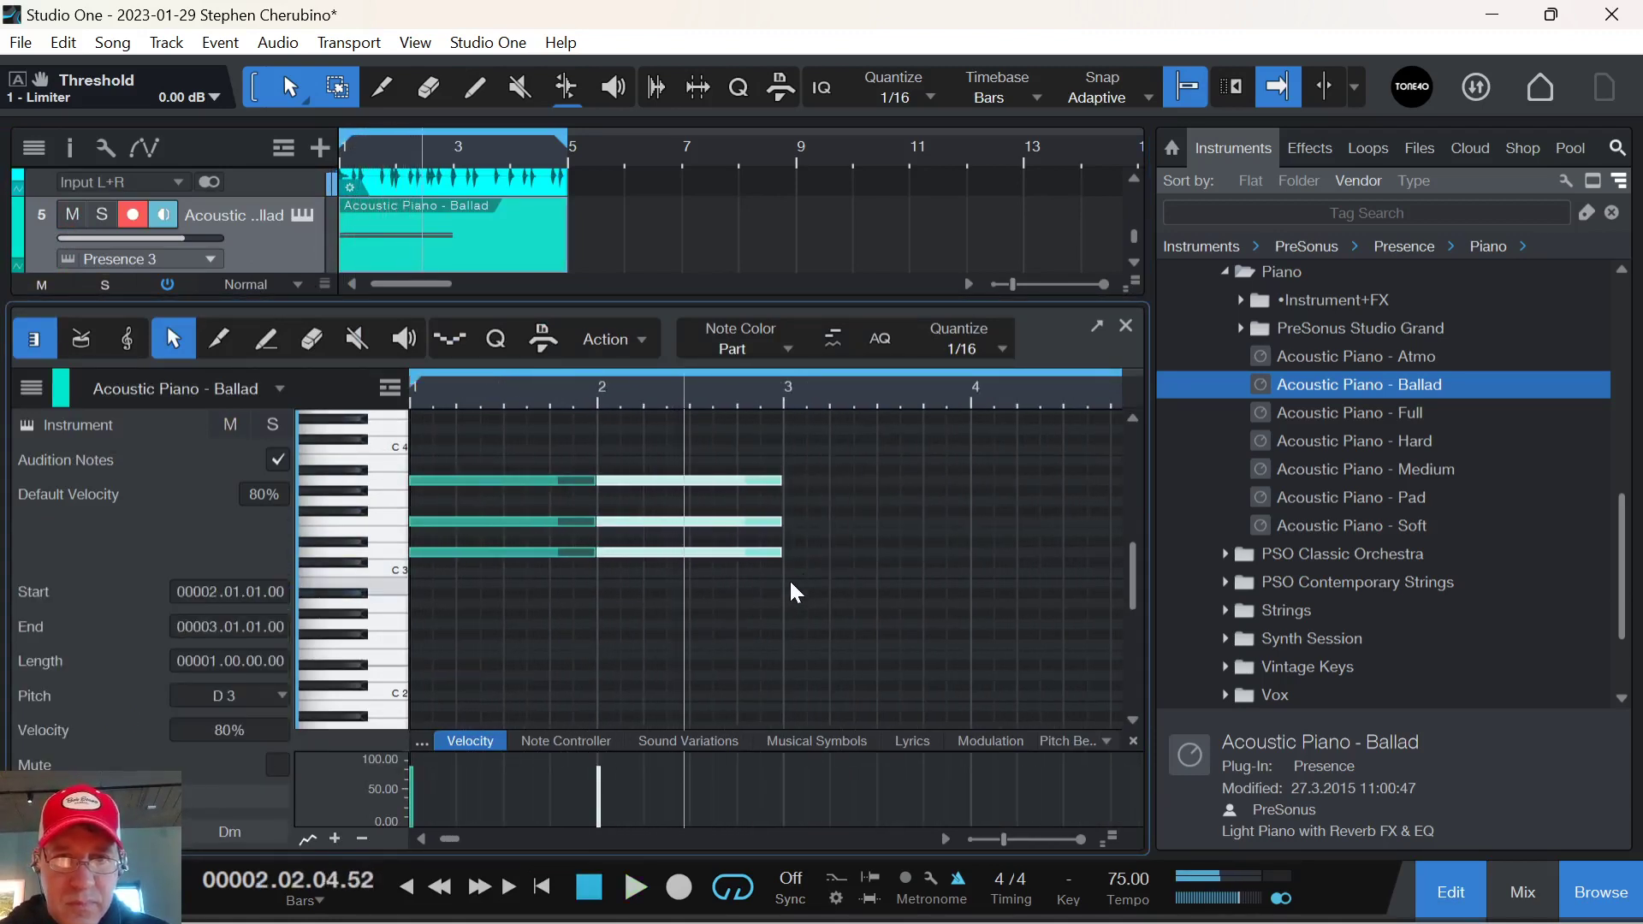
pyautogui.moveTo(789, 586); pyautogui.dragTo(752, 515)
pyautogui.press('d')
pyautogui.moveTo(887, 550); pyautogui.dragTo(782, 457)
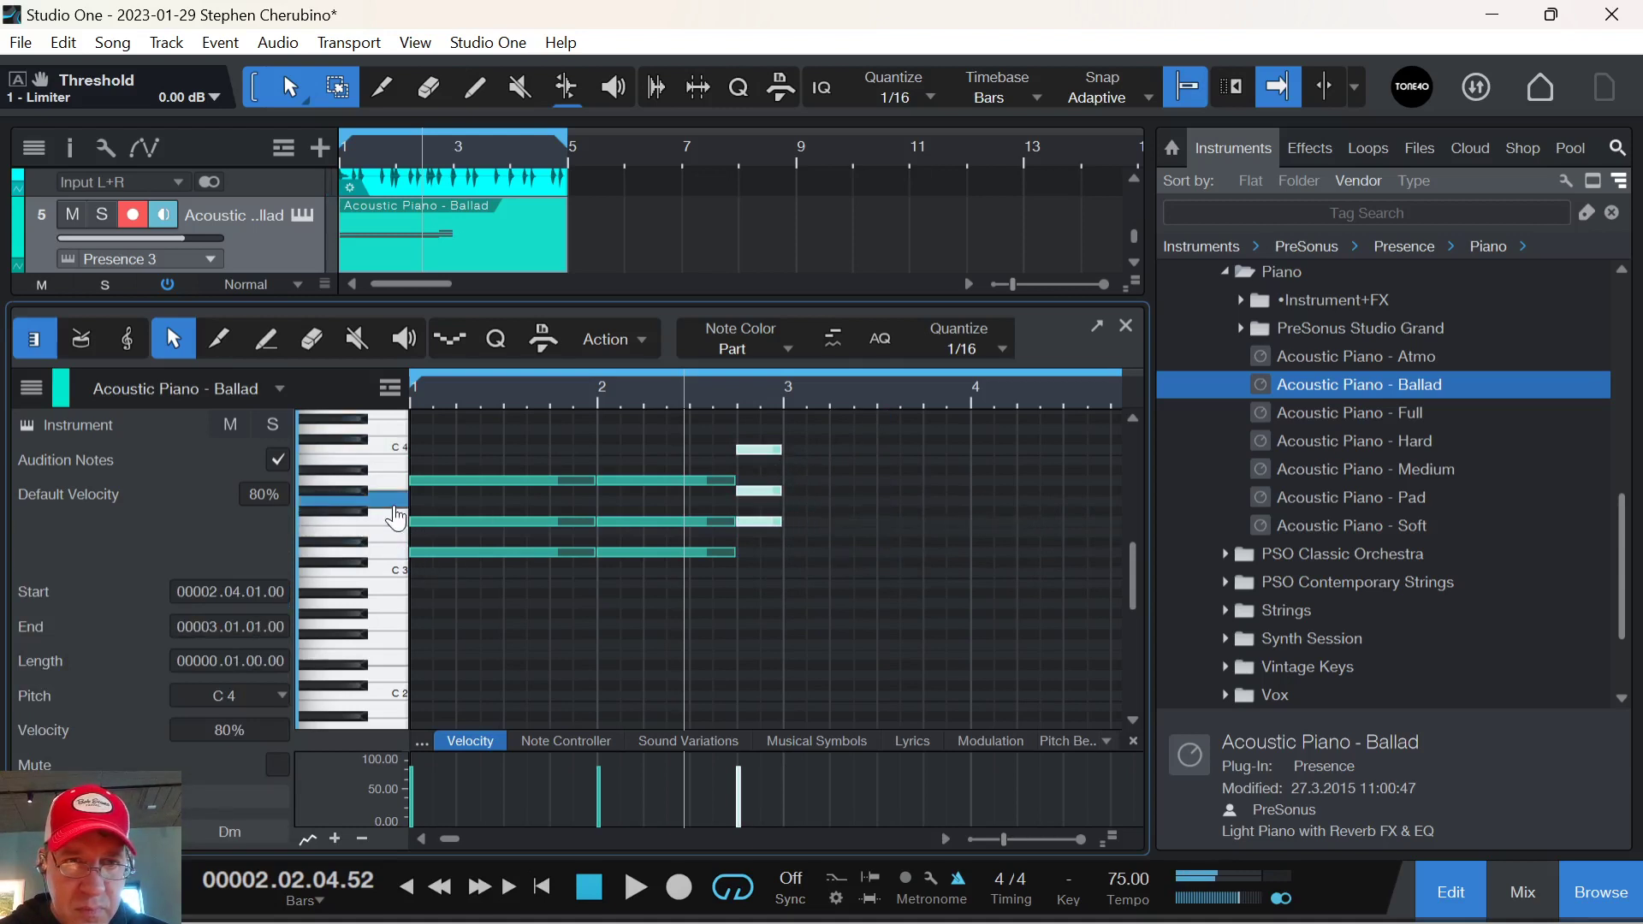
pyautogui.hotkey('ctrl', 'd')
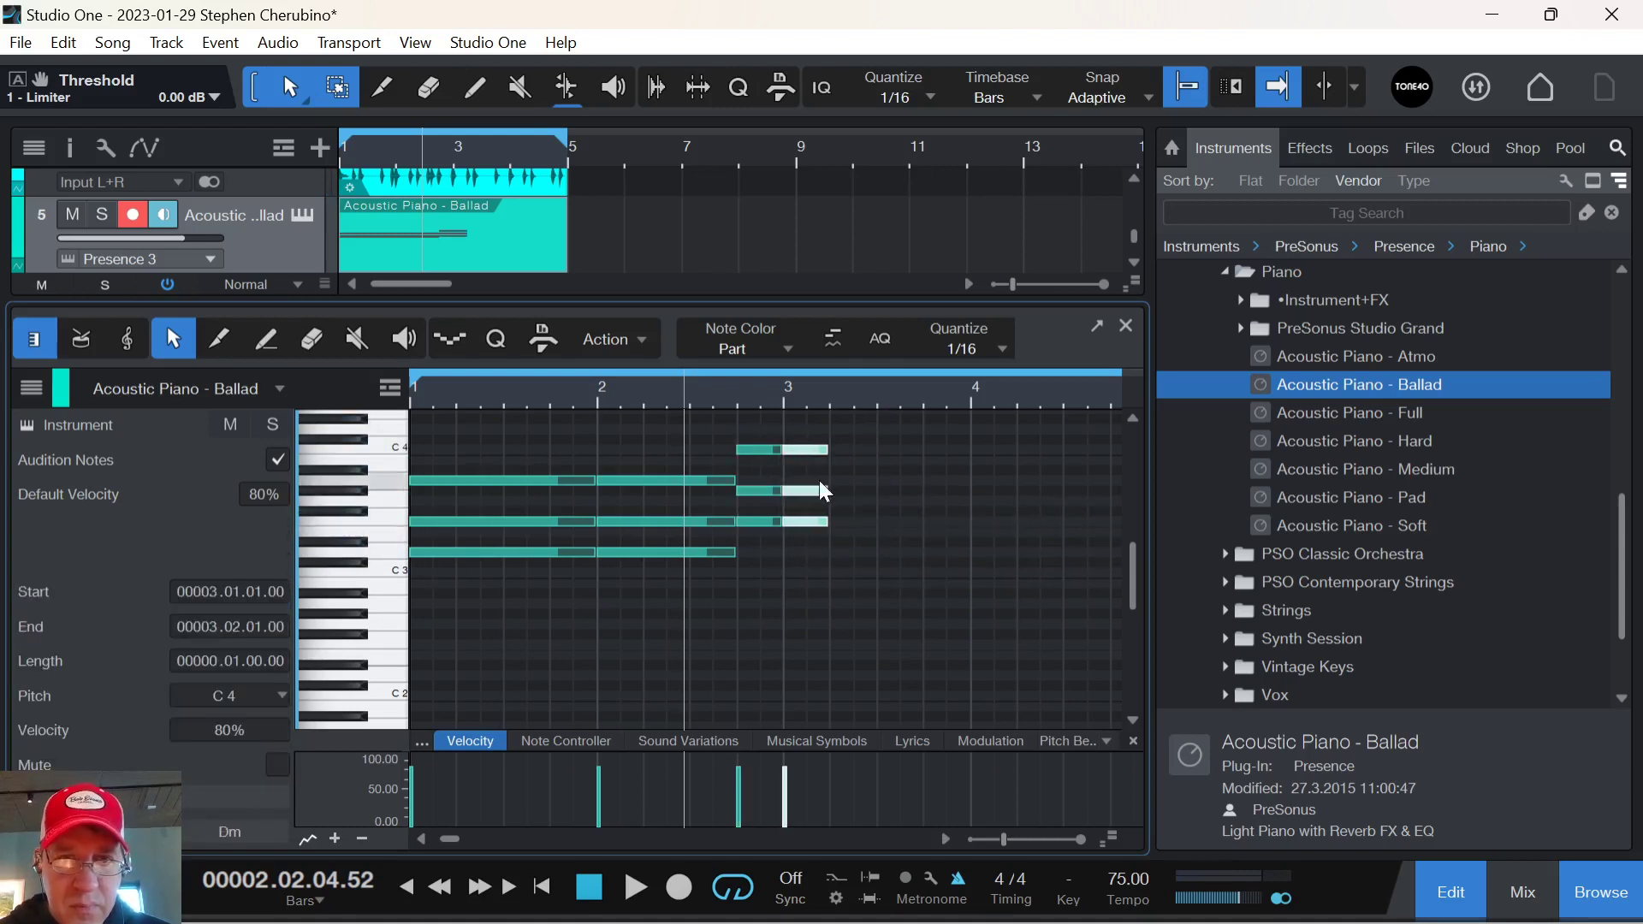
pyautogui.moveTo(799, 522); pyautogui.dragTo(773, 390)
pyautogui.press('space')
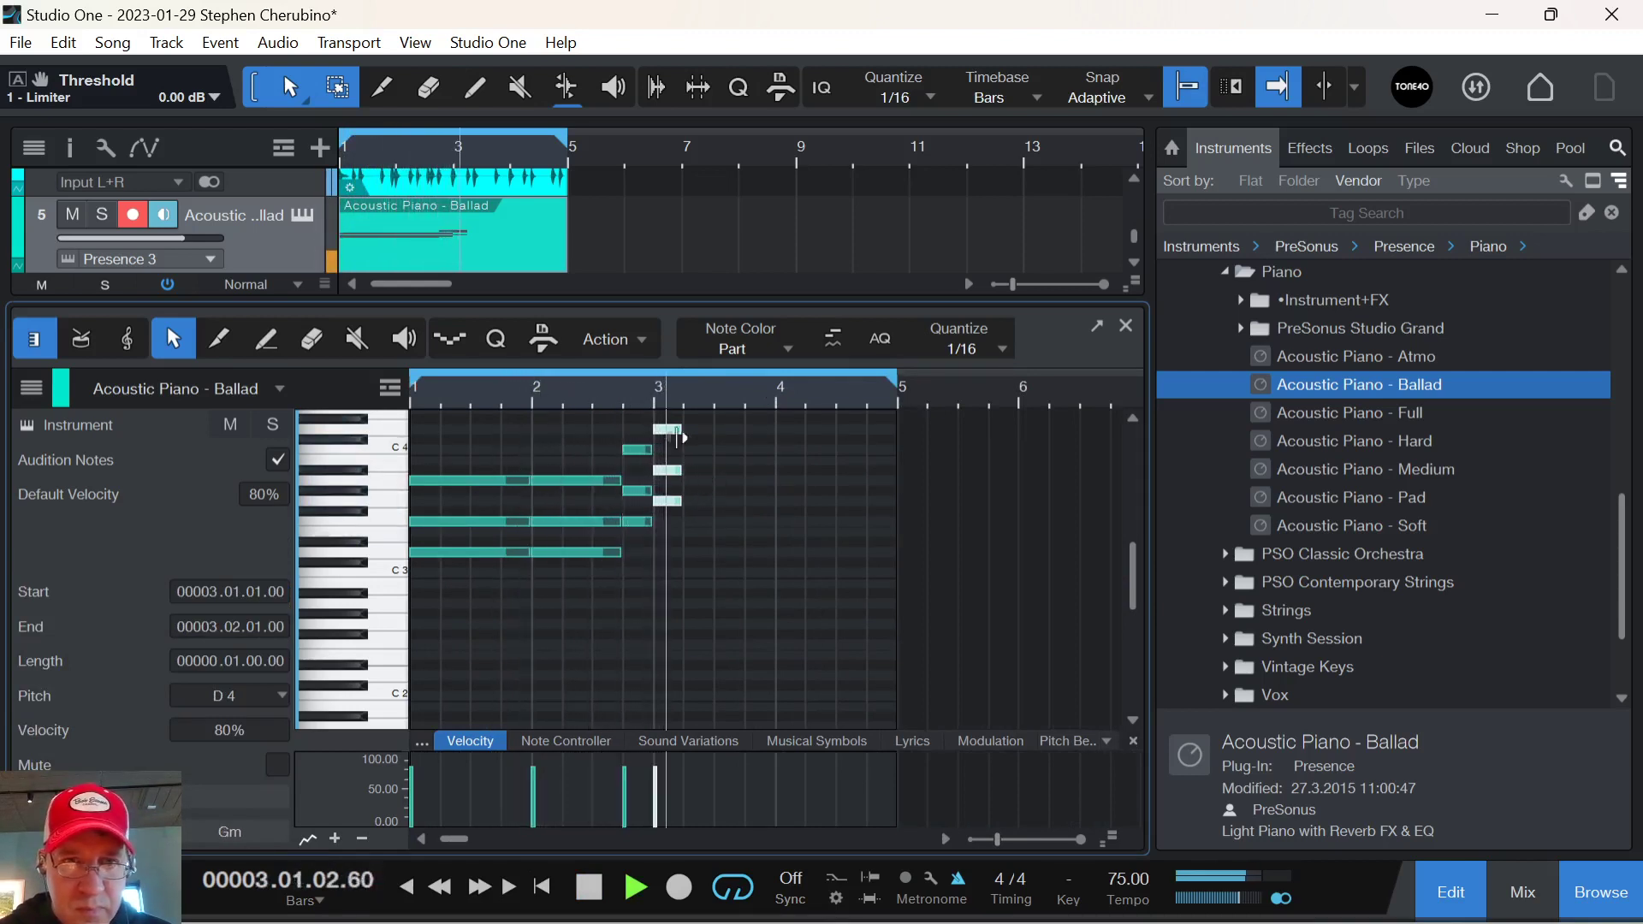
pyautogui.press('space')
pyautogui.moveTo(720, 557); pyautogui.dragTo(698, 473)
pyautogui.press('Delete')
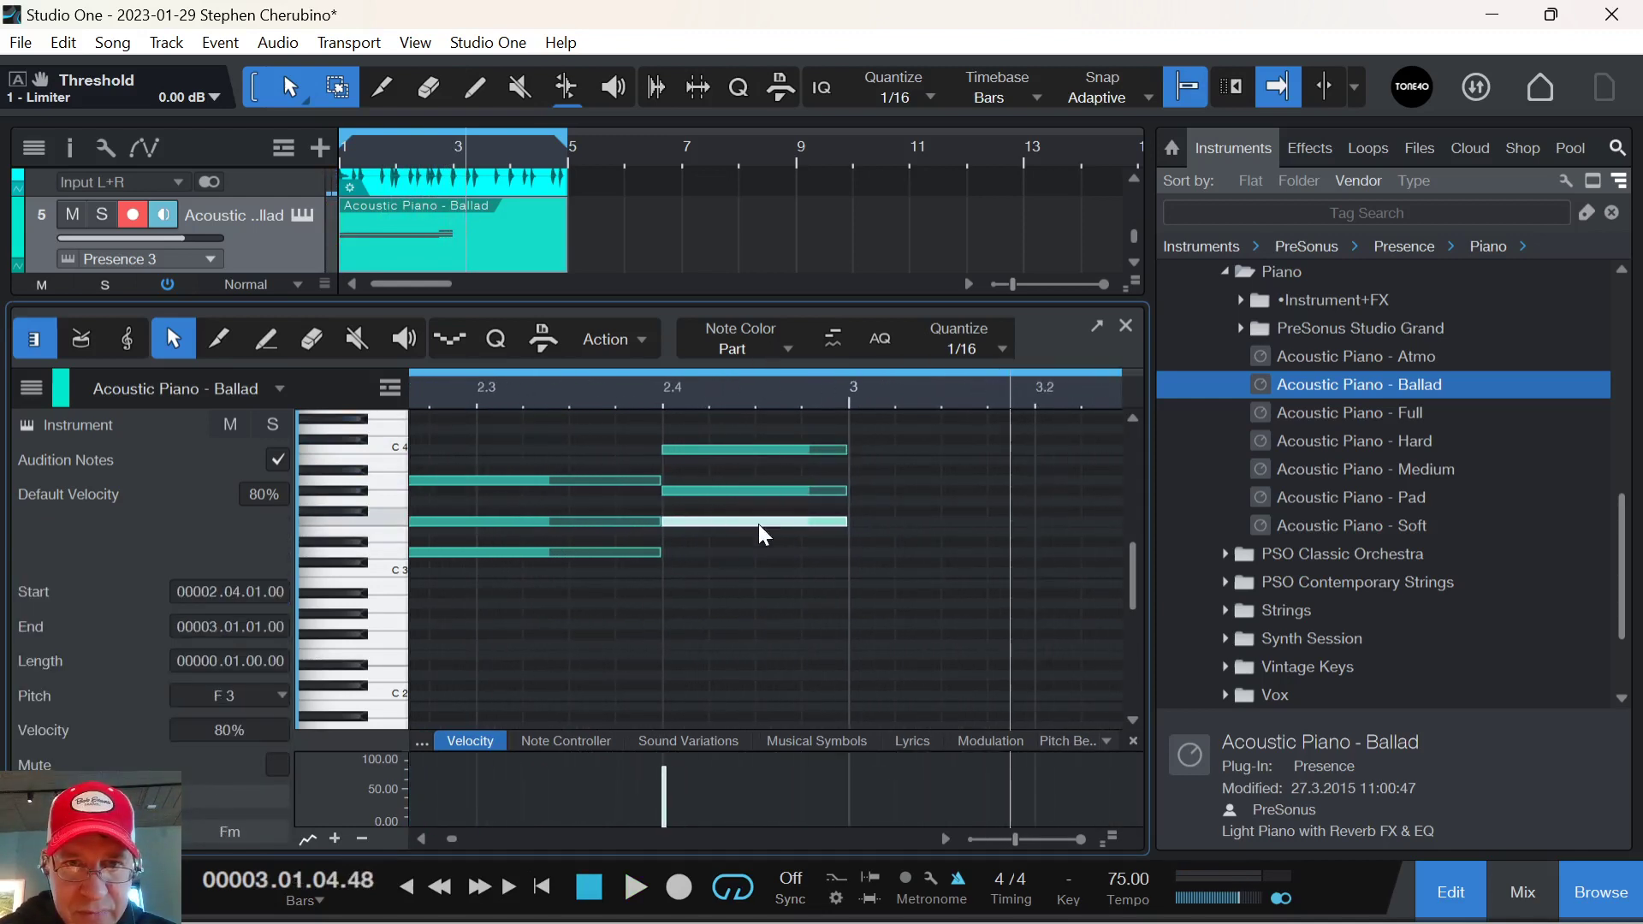
# Change bar 2 beat 4 to a half-beat F3, A3, C4 chord followed by a half-beat G3, B3, D4 chord.
pyautogui.moveTo(792, 562); pyautogui.dragTo(776, 416)
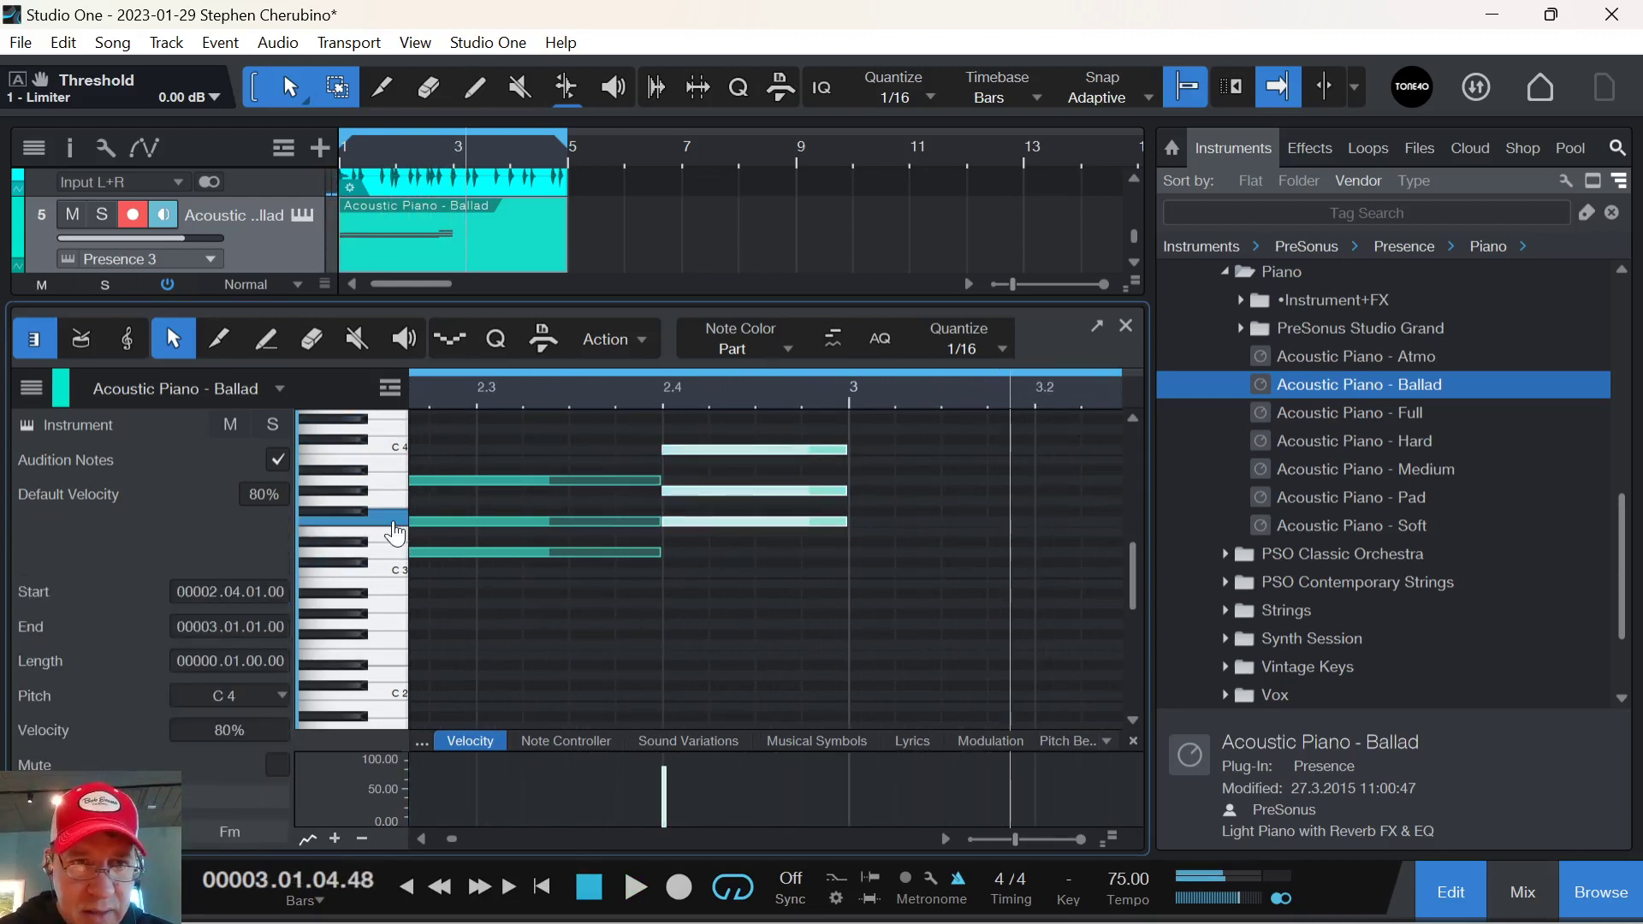
pyautogui.moveTo(689, 494); pyautogui.dragTo(754, 461)
pyautogui.press('d')
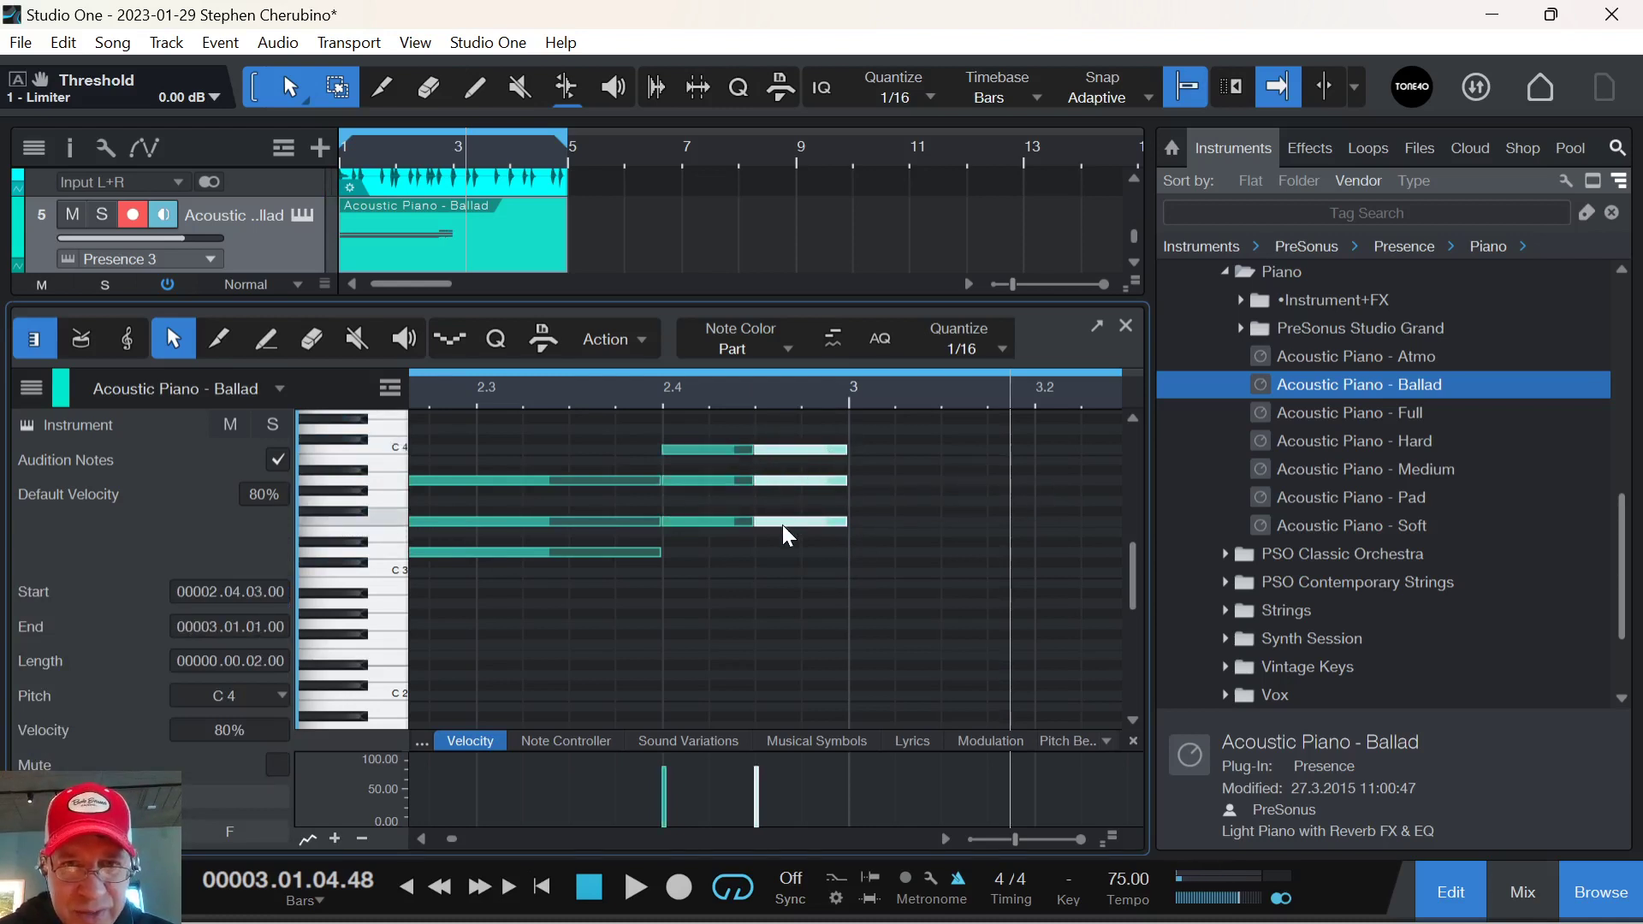
pyautogui.moveTo(782, 525); pyautogui.dragTo(777, 502)
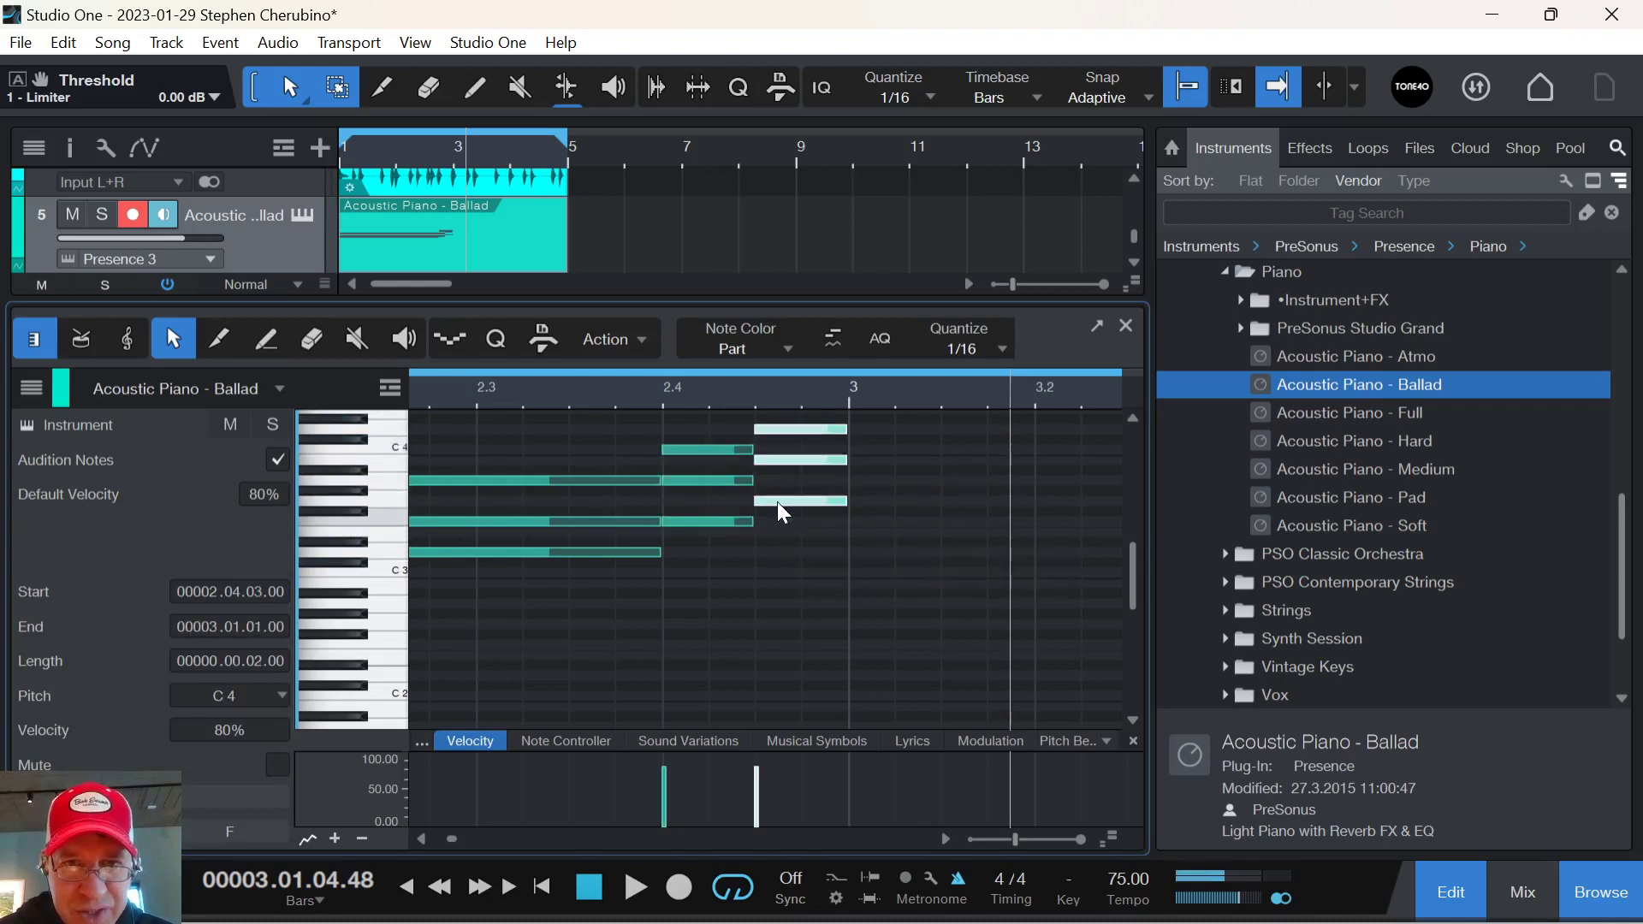
# Play the loop from the start with the new piano chords and return to the full arrangement view.
pyautogui.click(665, 399)
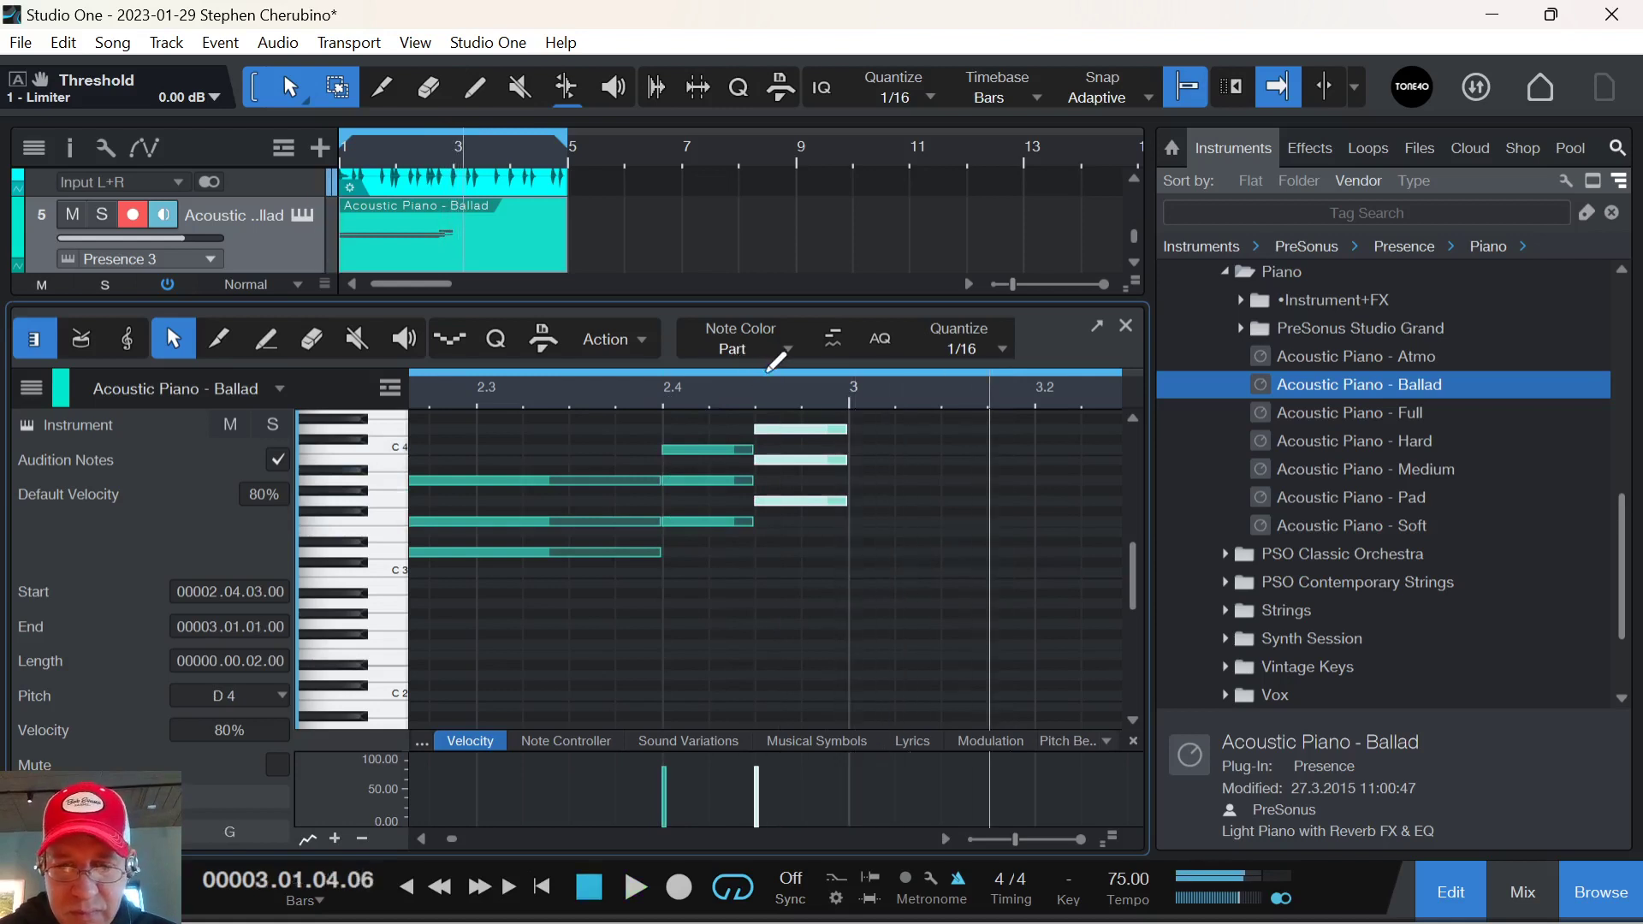
pyautogui.press(',')
pyautogui.press('space')
pyautogui.click(1126, 326)
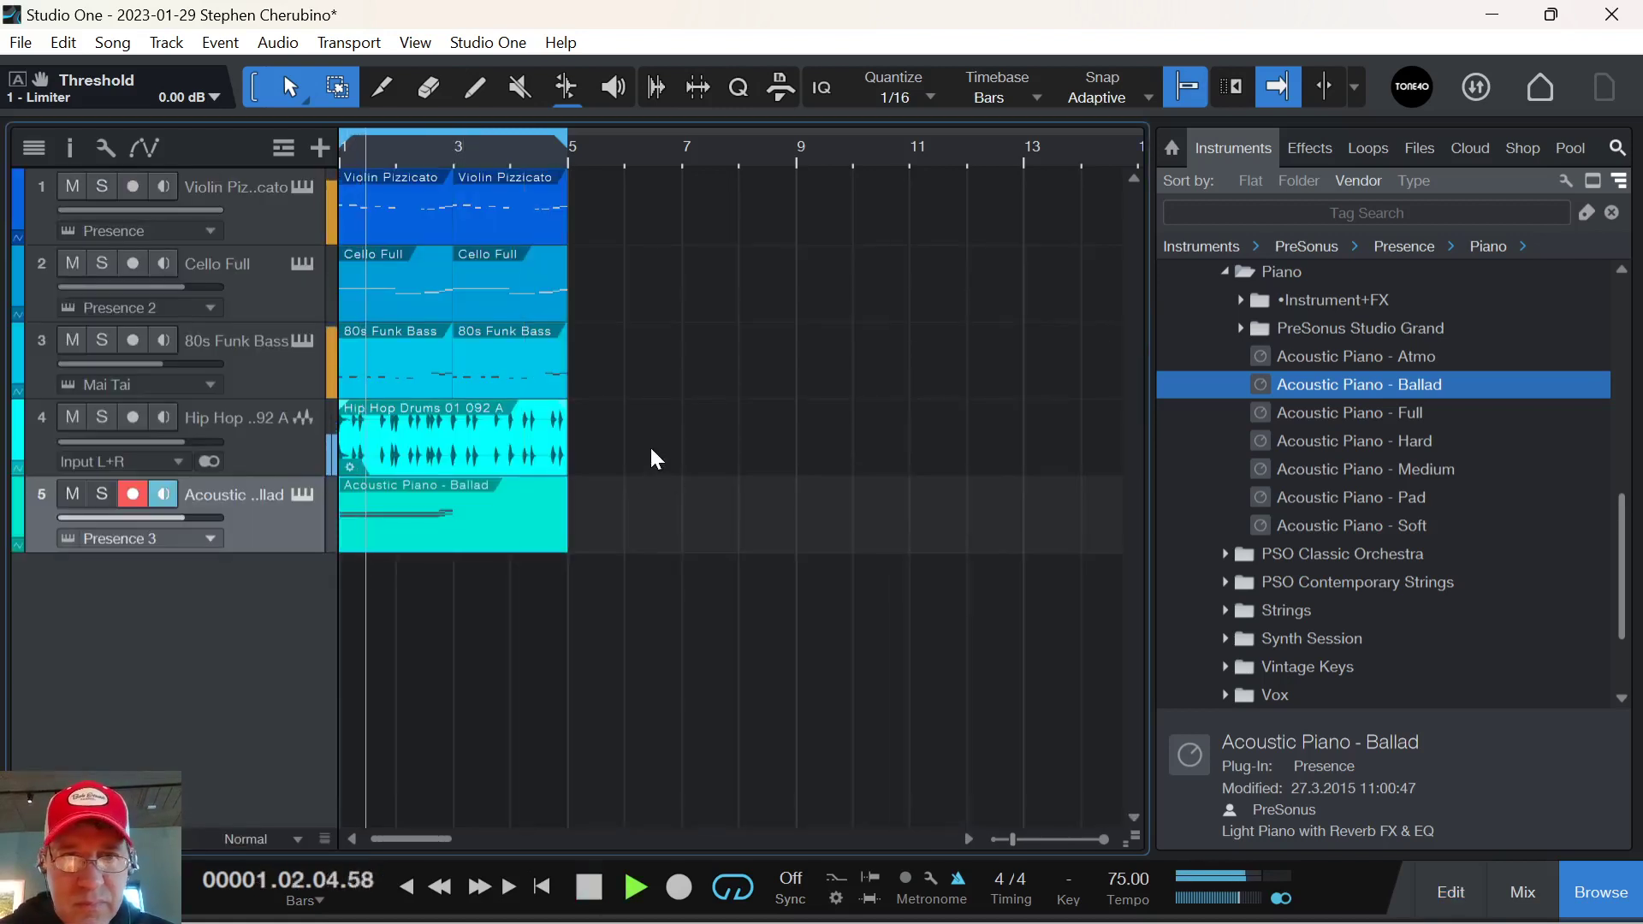
# Fill the four bars with two copies of the piano event trimmed to two bars, and set the piano track volume to +3.1.
pyautogui.moveTo(564, 531); pyautogui.dragTo(439, 533)
pyautogui.press('d')
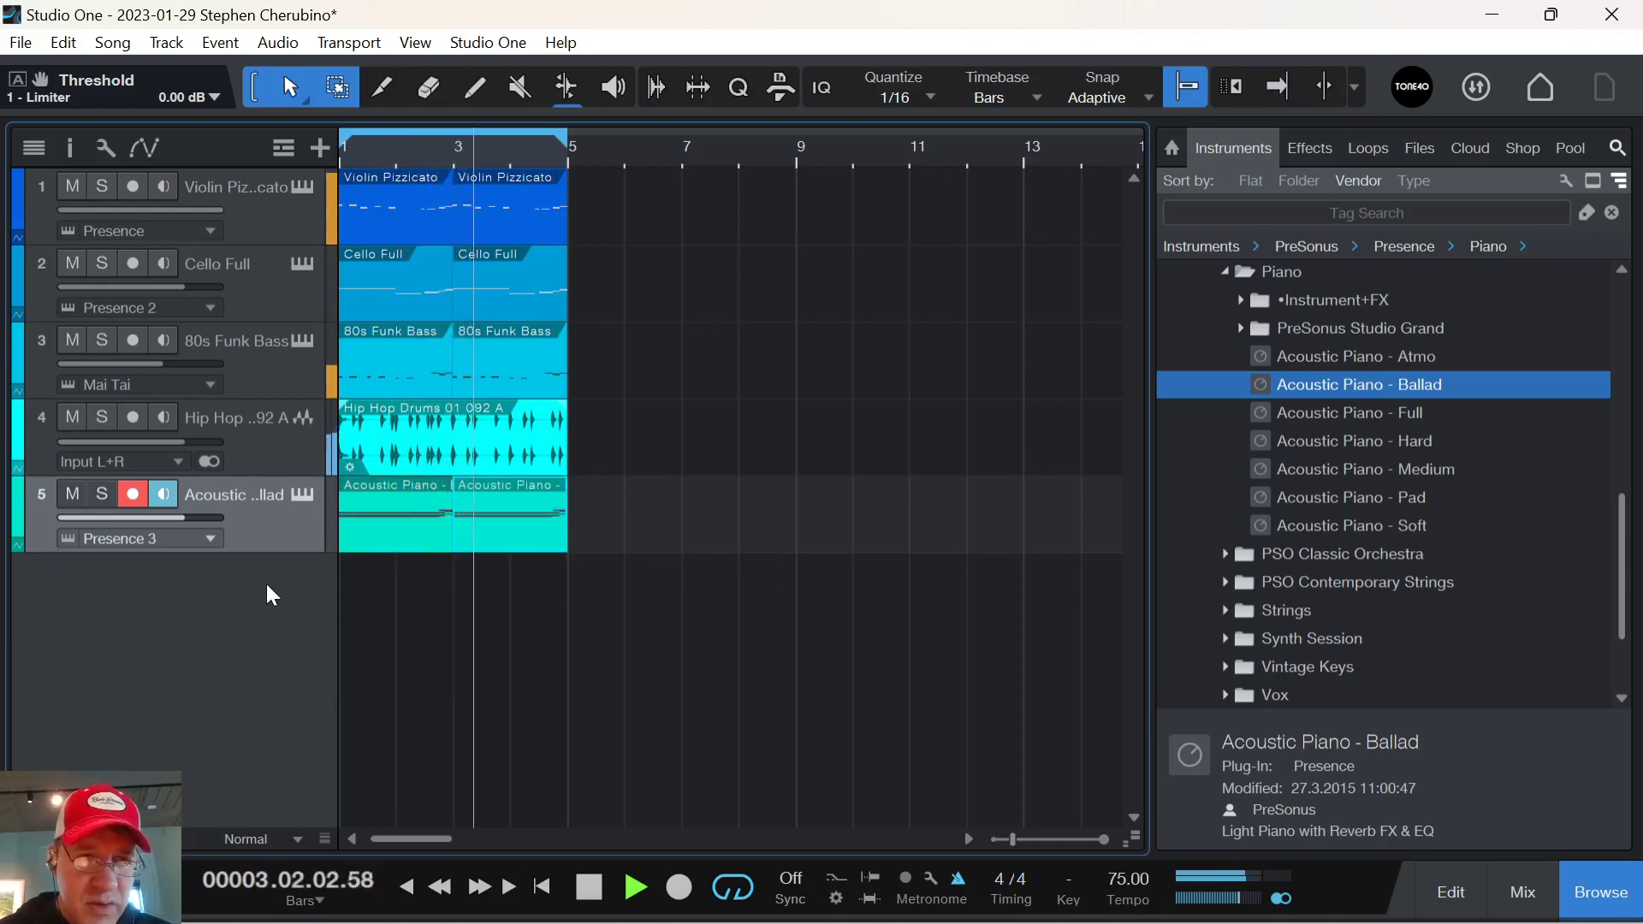
pyautogui.moveTo(177, 525); pyautogui.dragTo(198, 525)
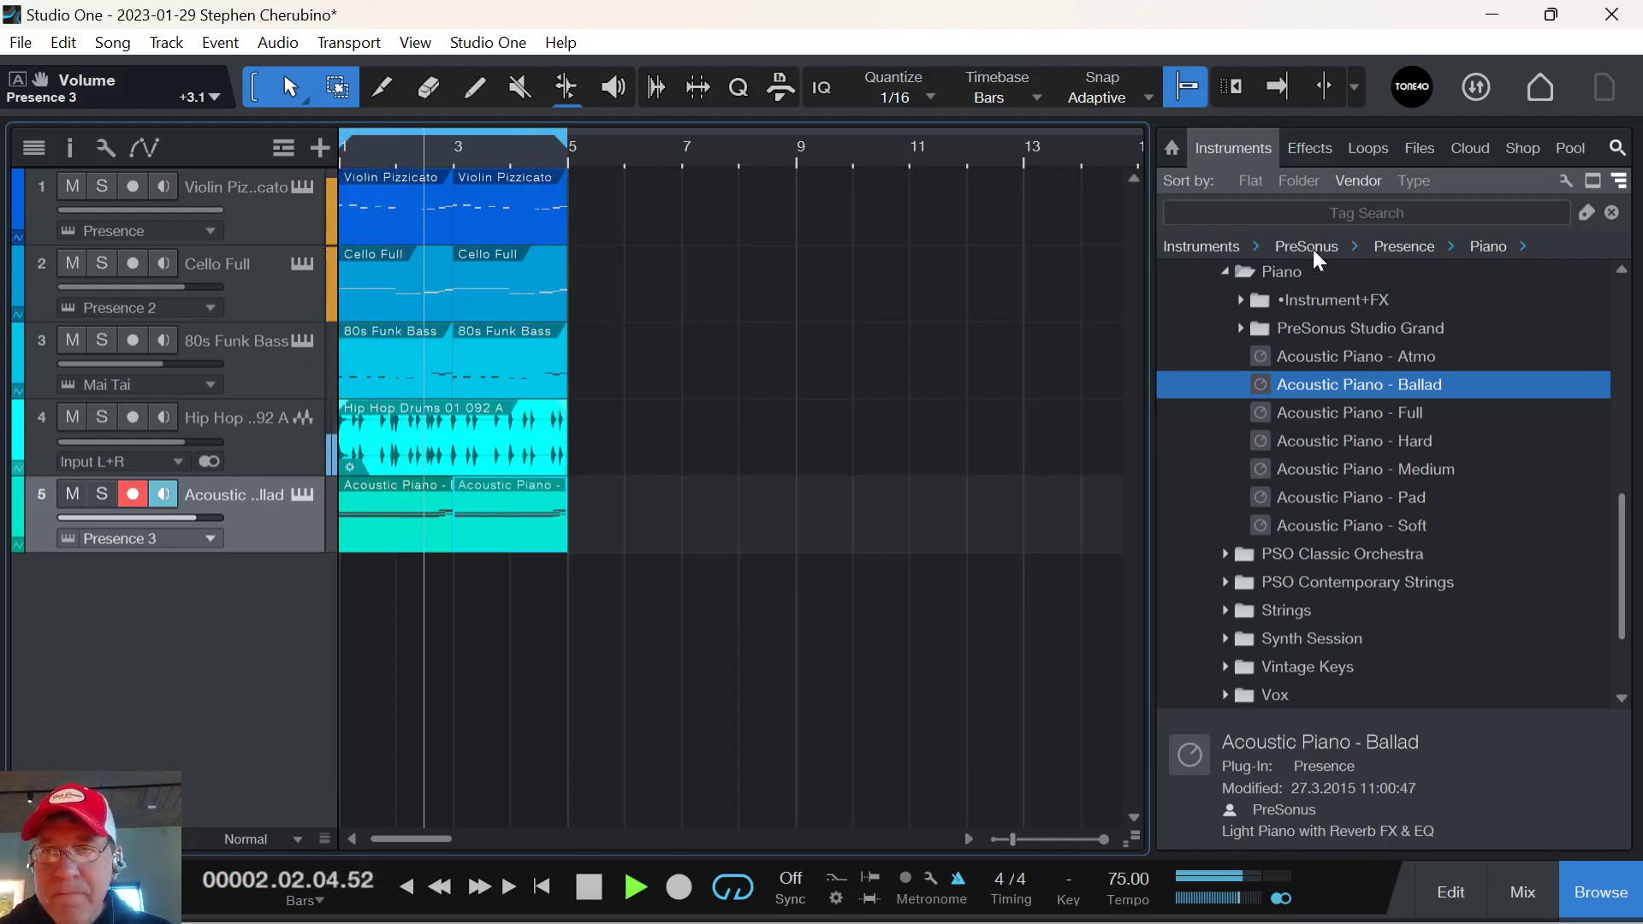
# Add the Presence preset EP Rhodes clean from E-Pianos and Organs as a new instrument track below the piano.
pyautogui.scroll(4, 1260, 426)
pyautogui.scroll(-2, 1266, 416)
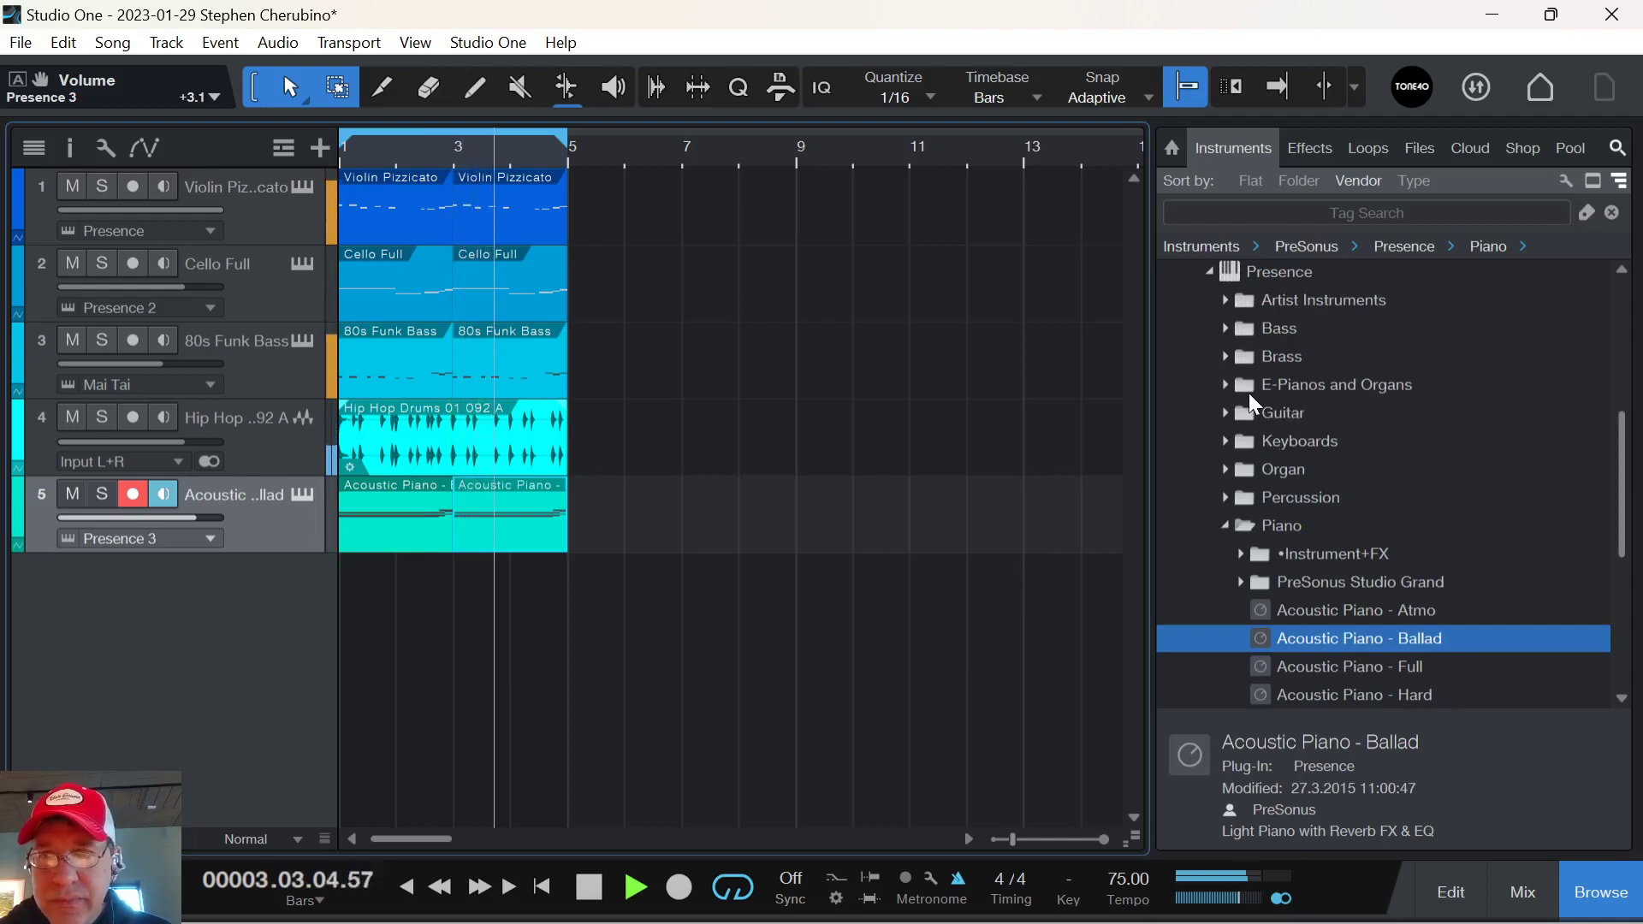
pyautogui.scroll(2, 1247, 360)
pyautogui.scroll(-2, 1275, 453)
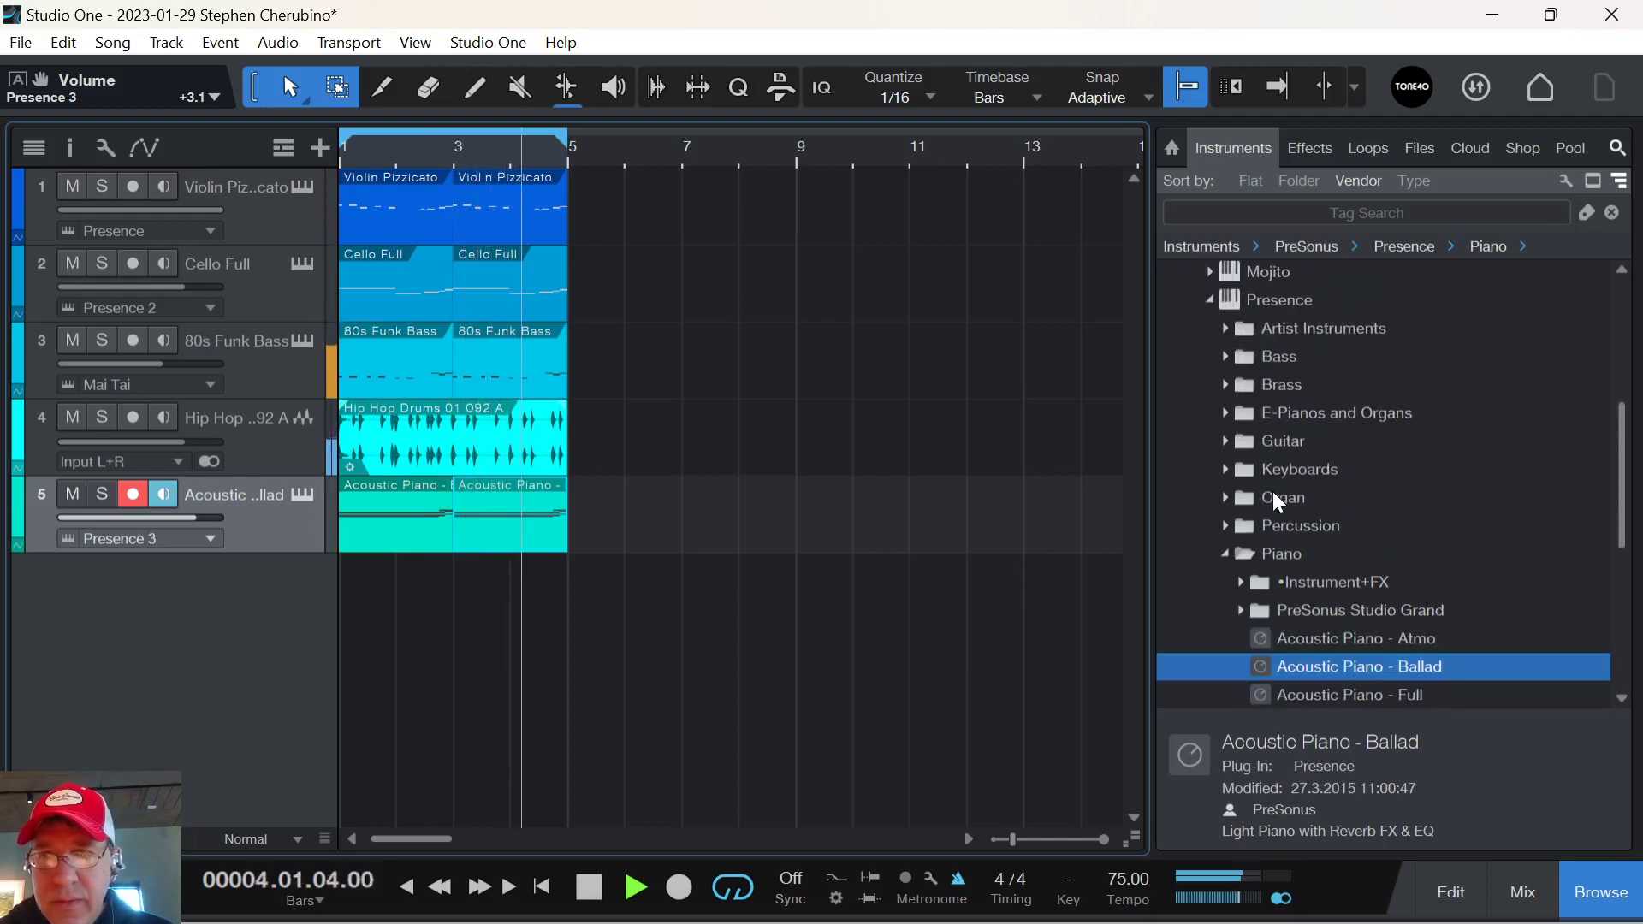
pyautogui.click(1229, 415)
pyautogui.moveTo(1340, 648); pyautogui.dragTo(495, 630)
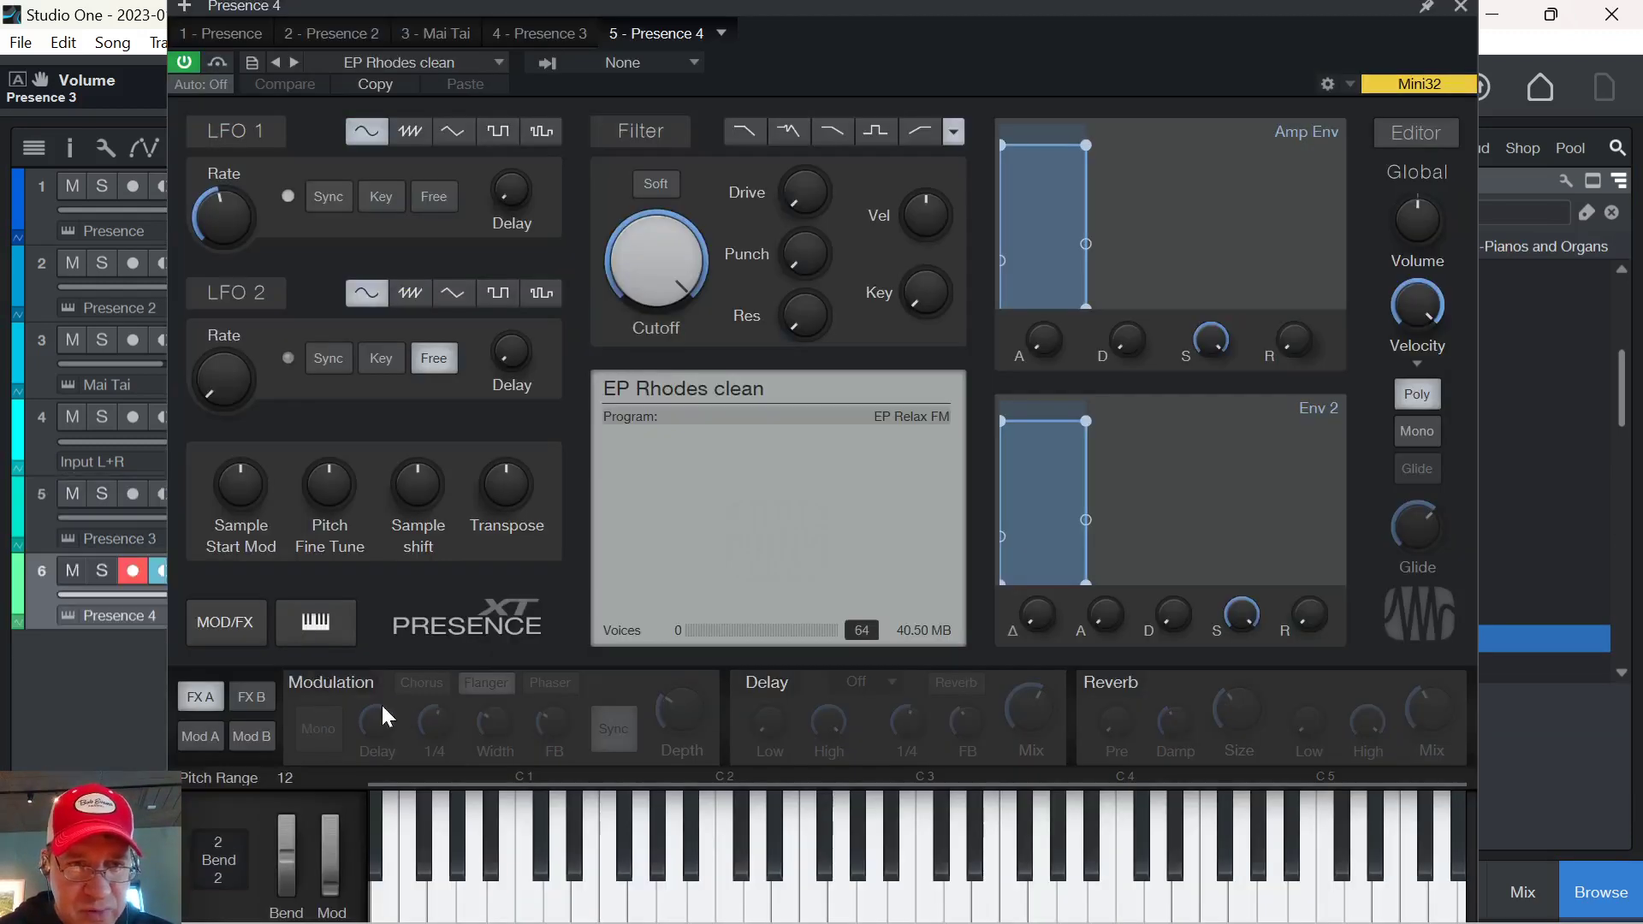
# Enable the Chorus modulation on EP Rhodes clean and set its Soft Tube distortion drive to 100 %.
pyautogui.click(420, 682)
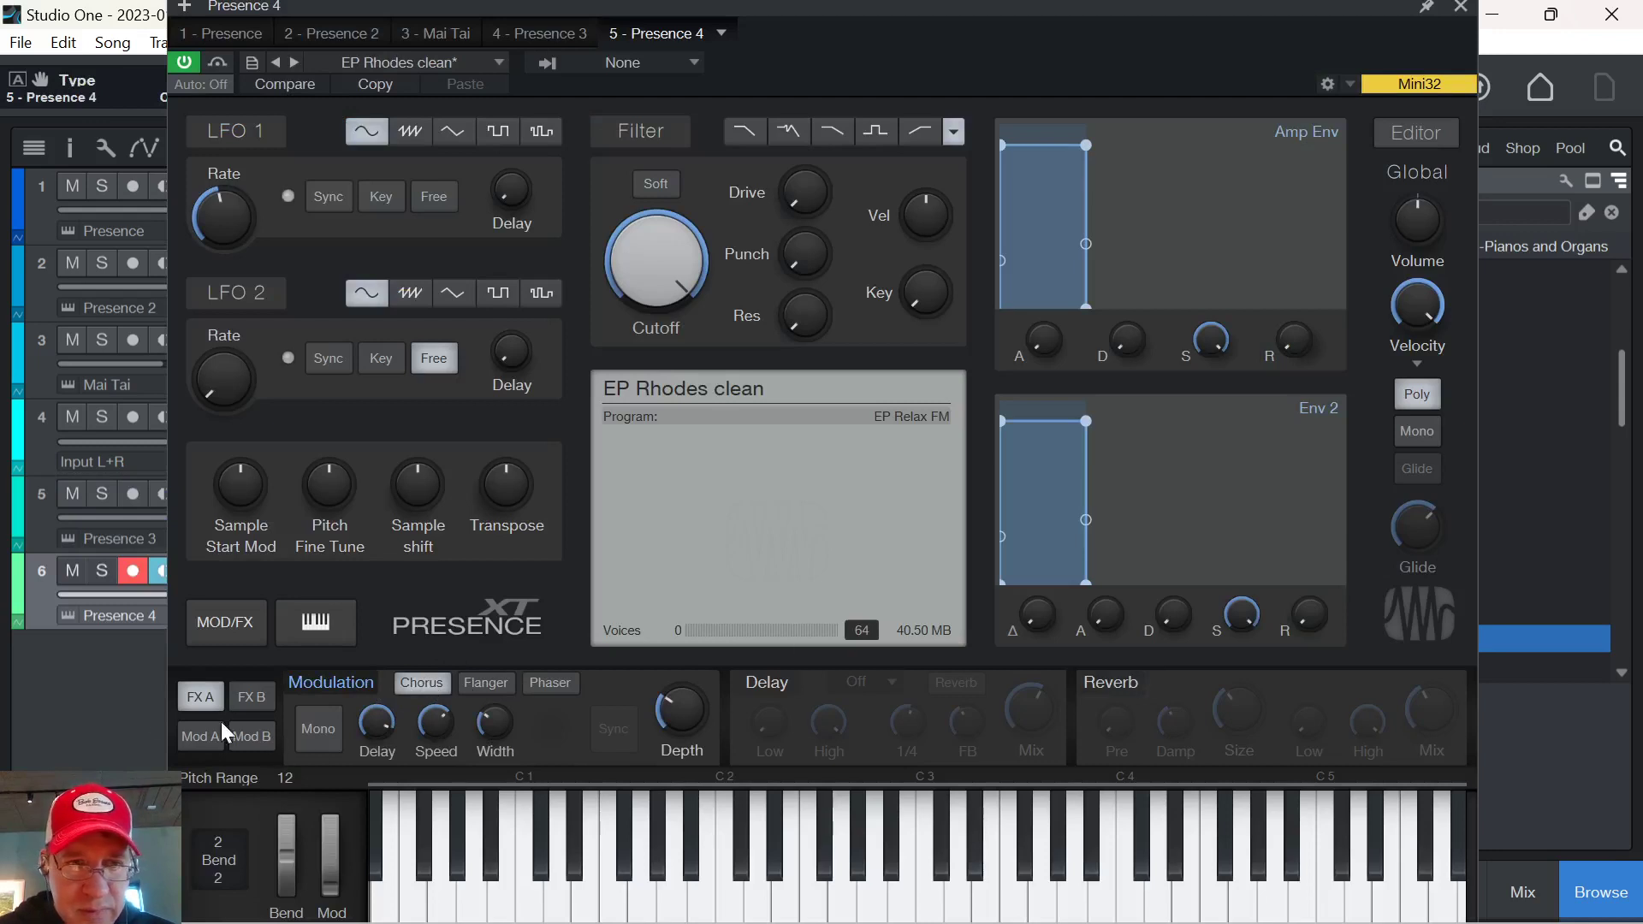
pyautogui.click(202, 737)
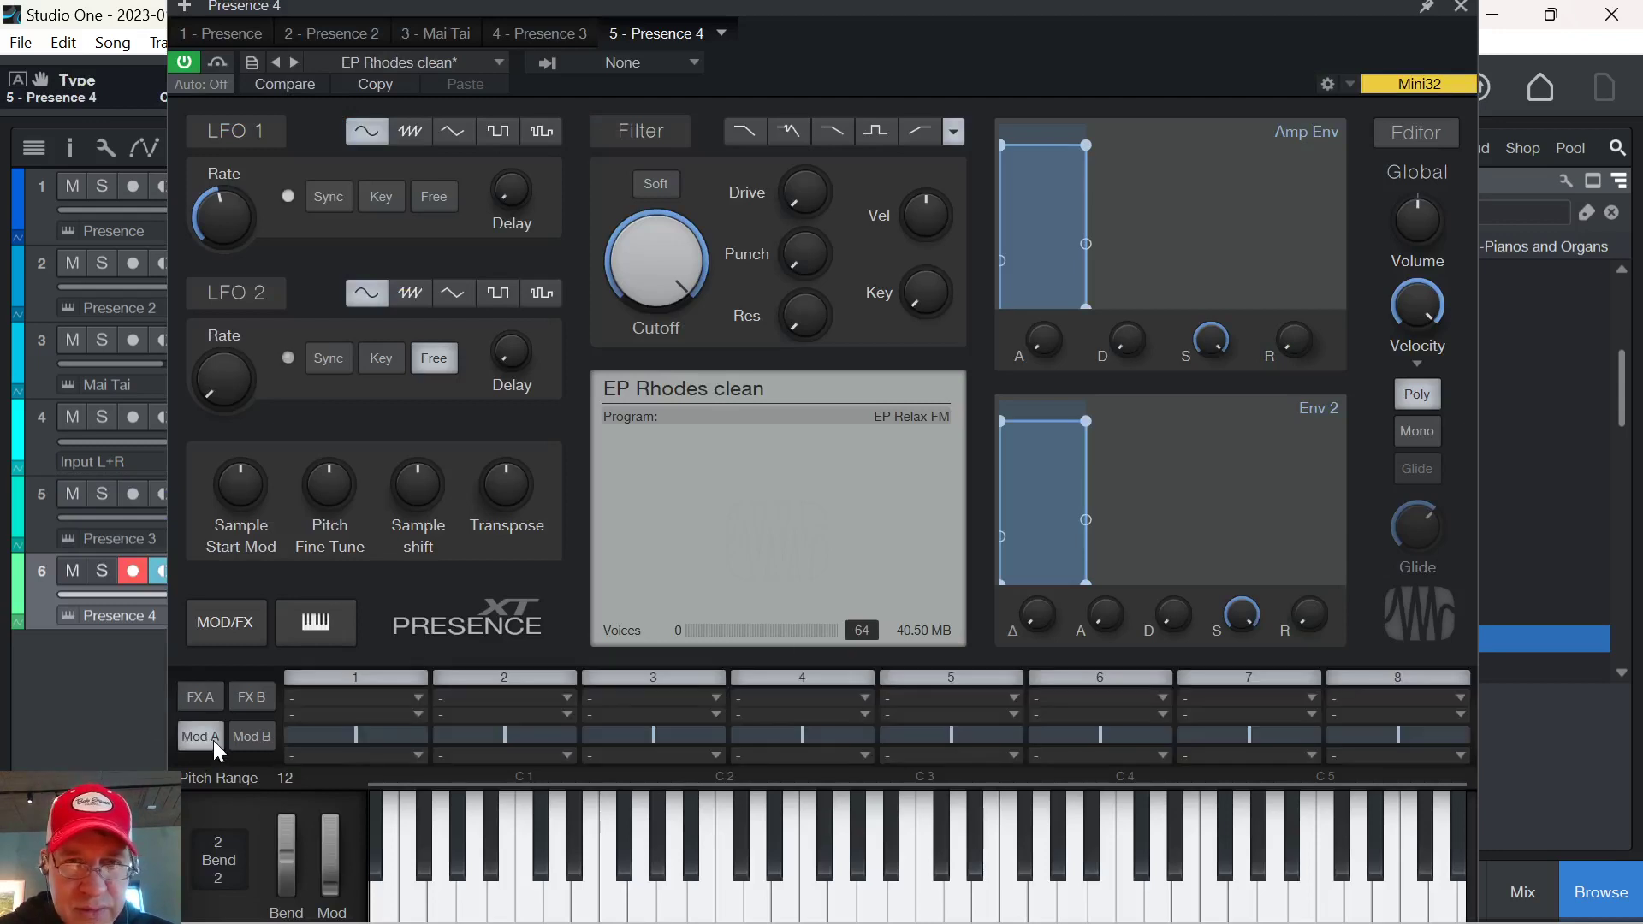
pyautogui.click(265, 700)
pyautogui.moveTo(1222, 726); pyautogui.dragTo(1215, 626)
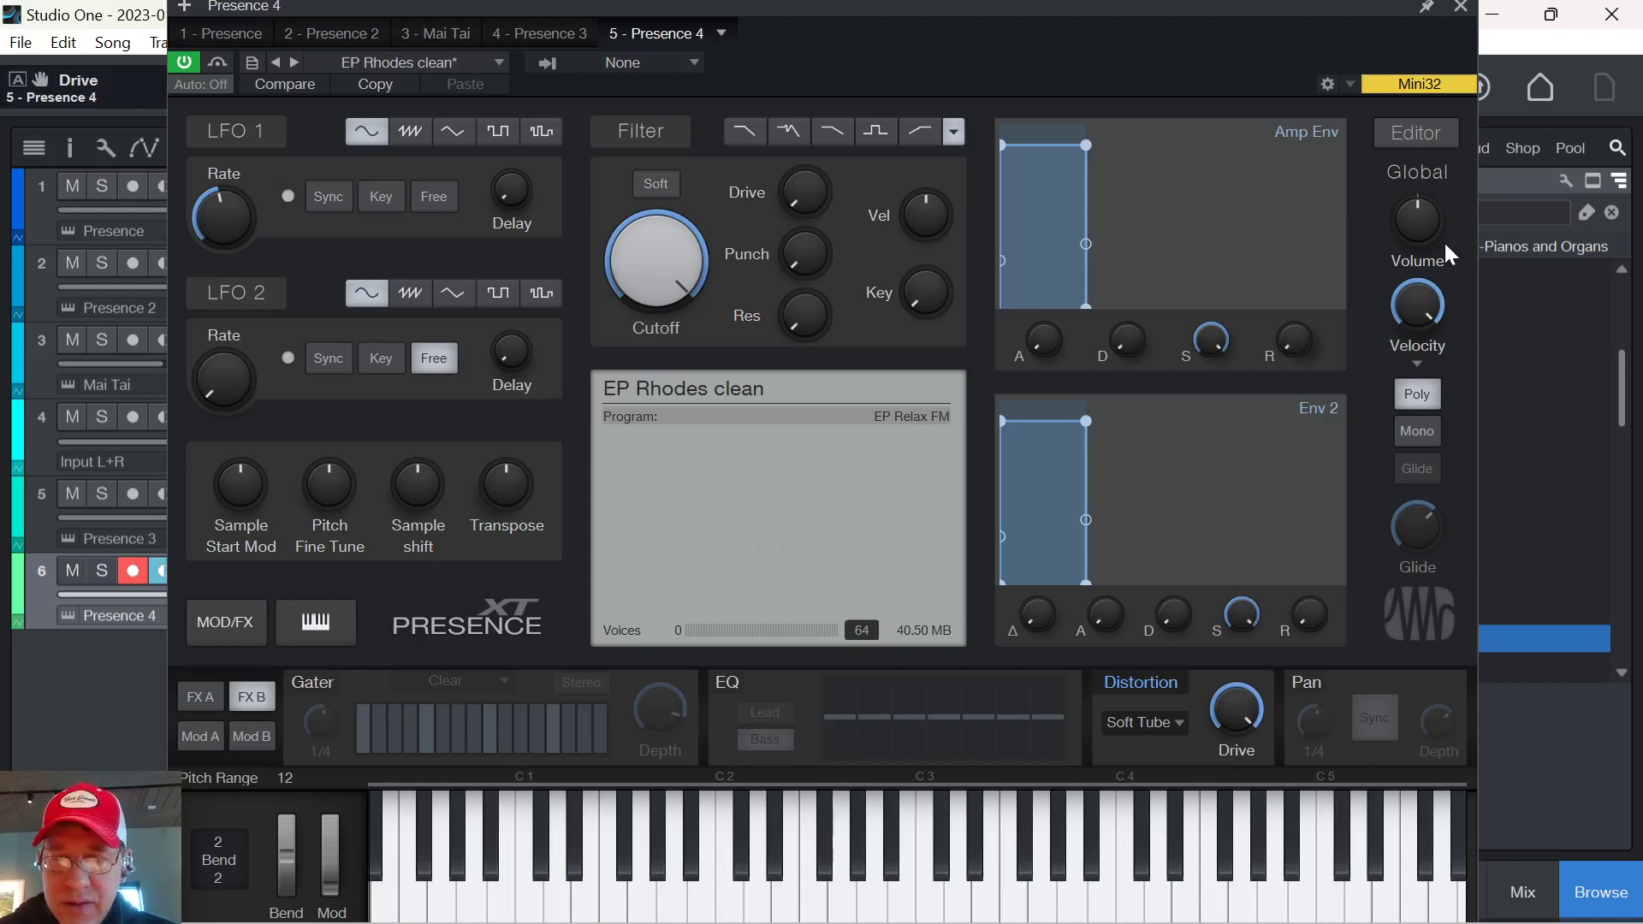
# Audition a few notes of the EP Rhodes clean sound and close the instrument window.
pyautogui.click(1012, 894)
pyautogui.click(957, 886)
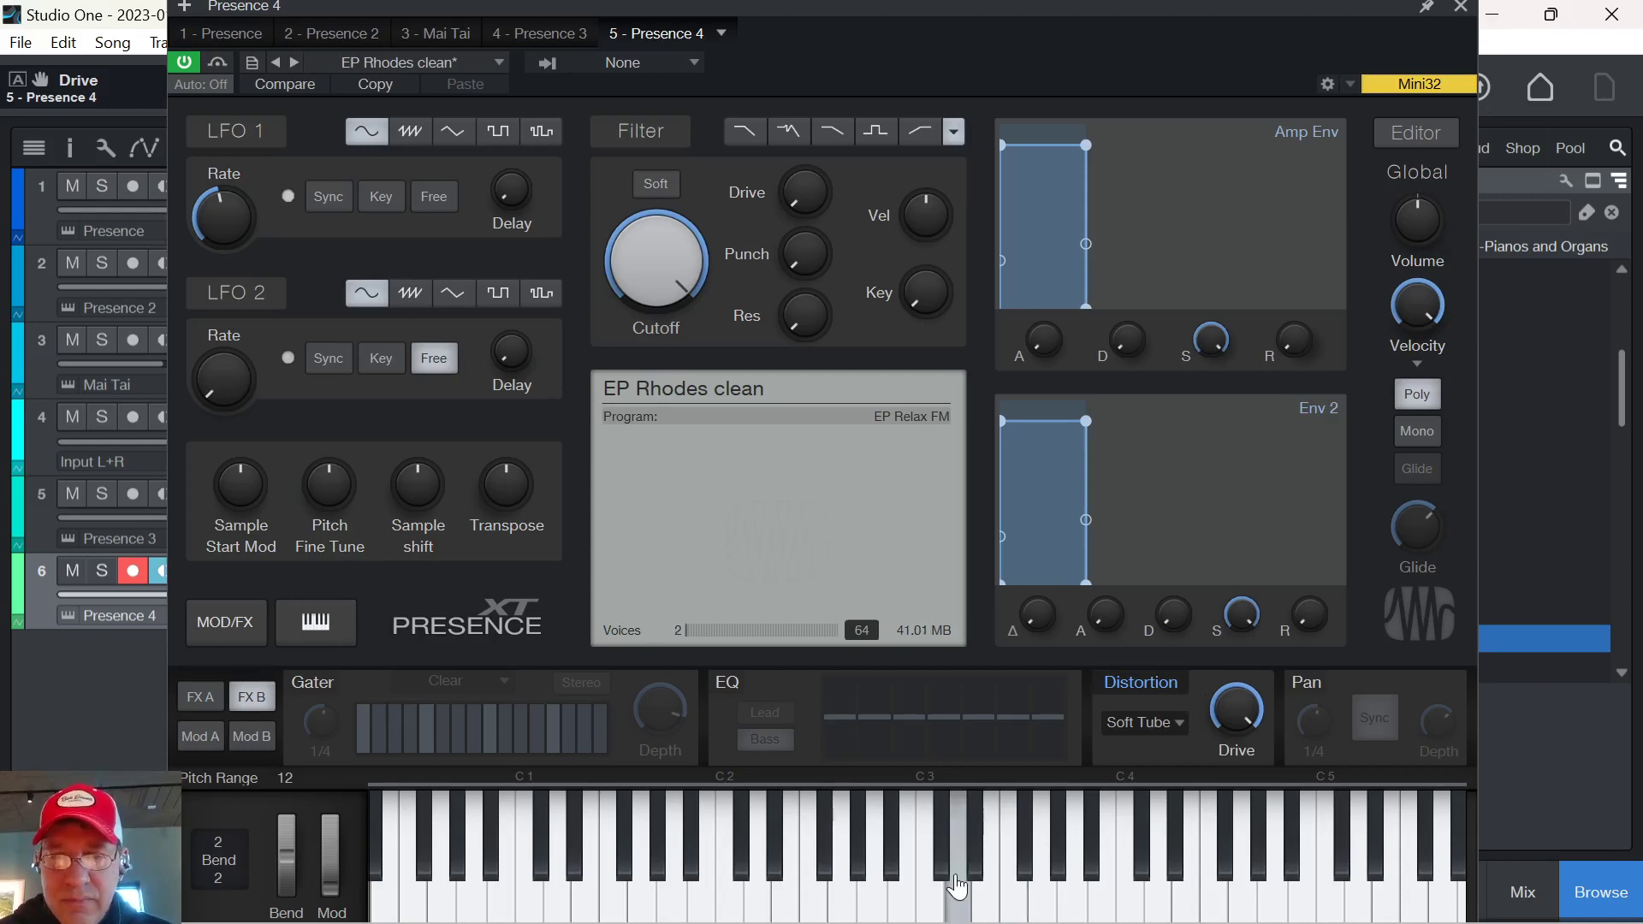
pyautogui.click(1466, 10)
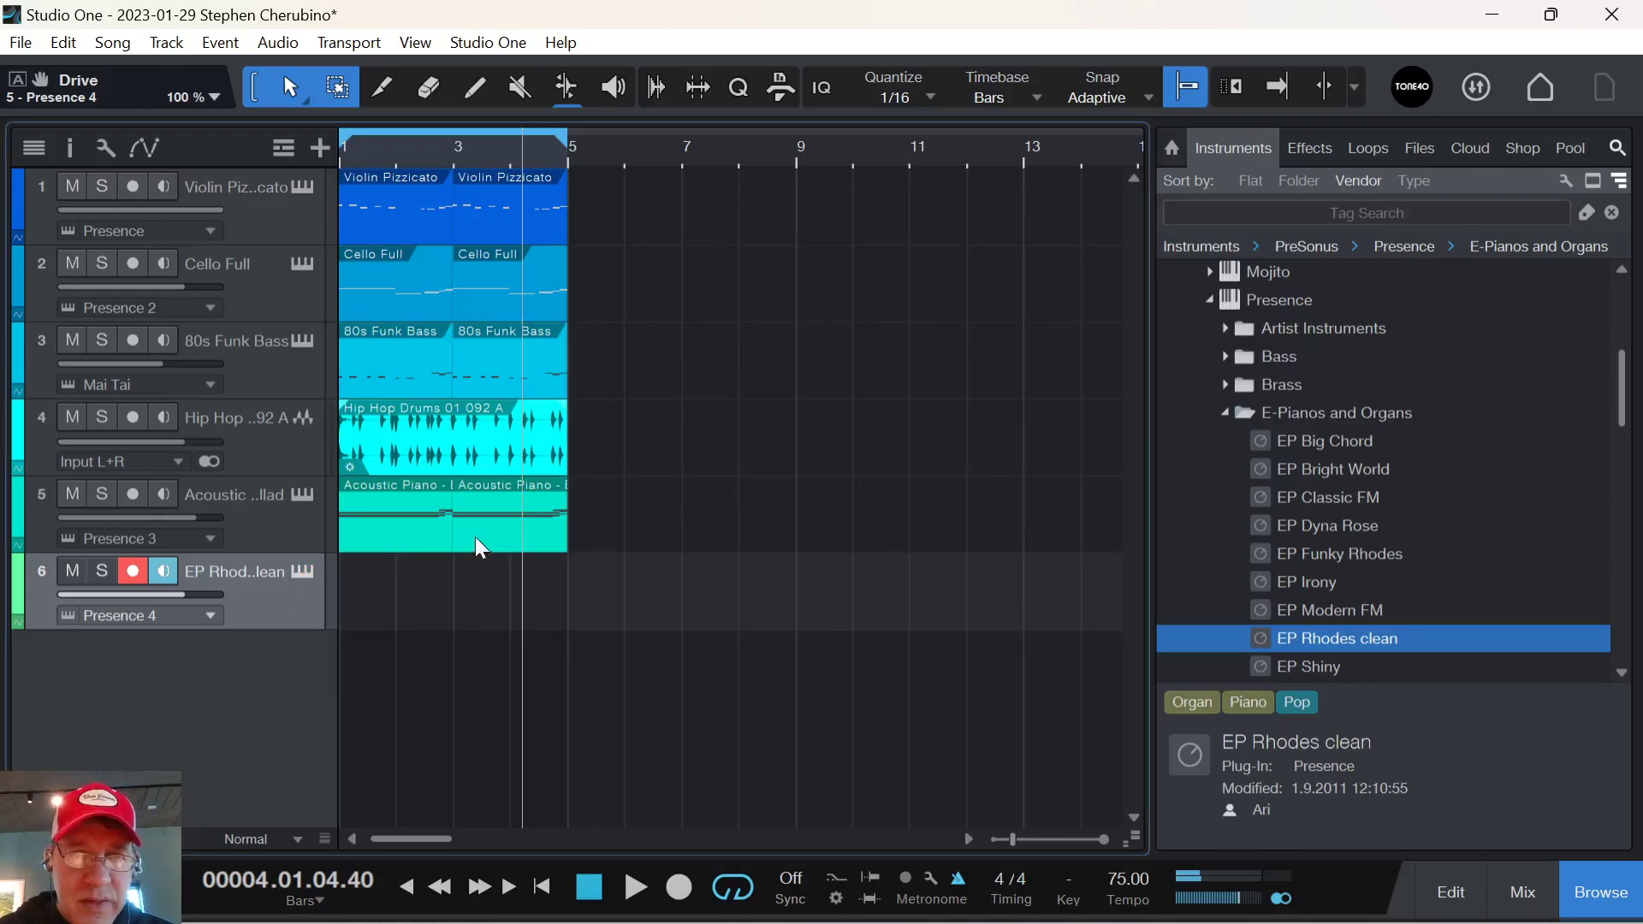
pyautogui.doubleClick(610, 542)
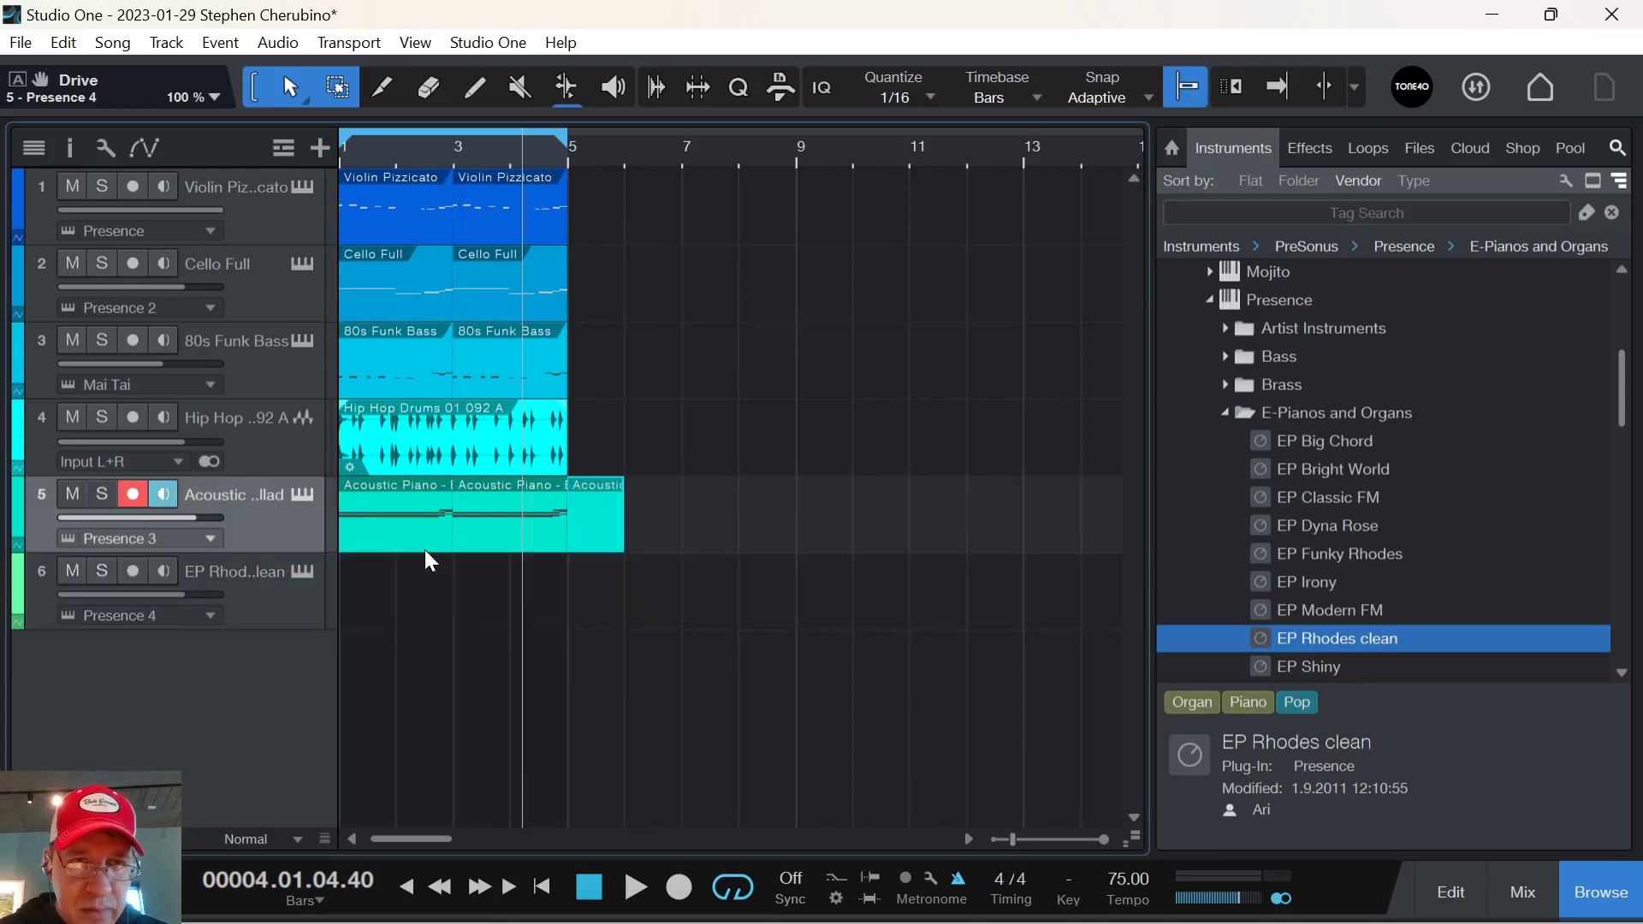
pyautogui.moveTo(416, 591); pyautogui.dragTo(419, 595)
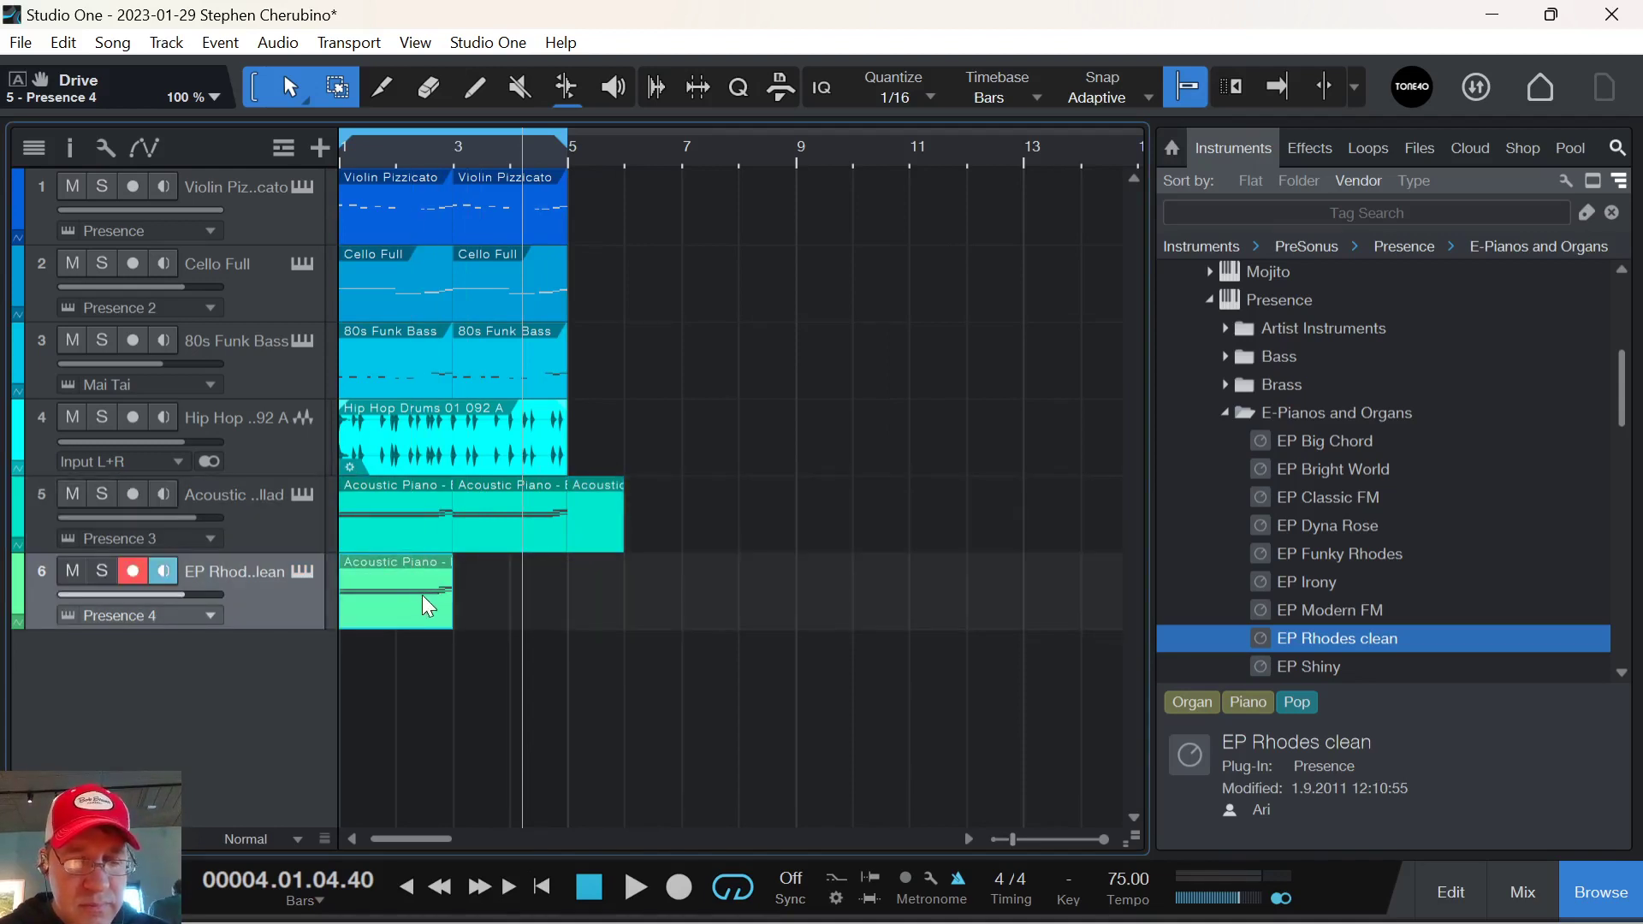
pyautogui.hotkey('ctrl', 'z')
pyautogui.hotkey('ctrl', 'z')
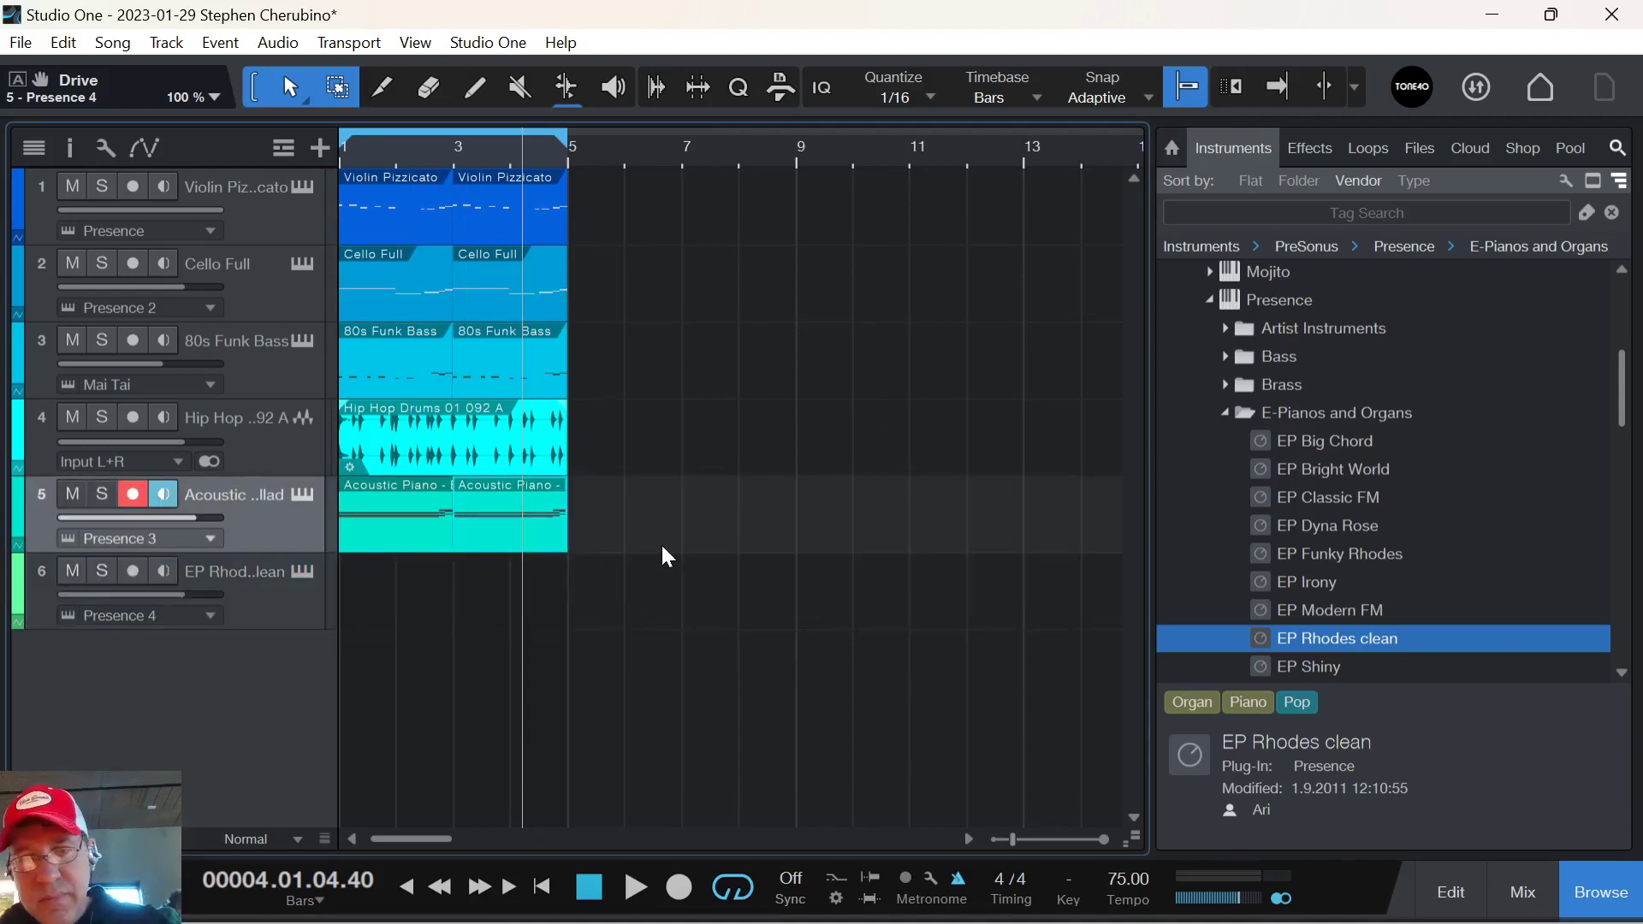
# Copy both Acoustic Piano - Ballad events onto the EP Rhodes clean track, starting at bar 1.
pyautogui.moveTo(639, 549); pyautogui.dragTo(389, 623)
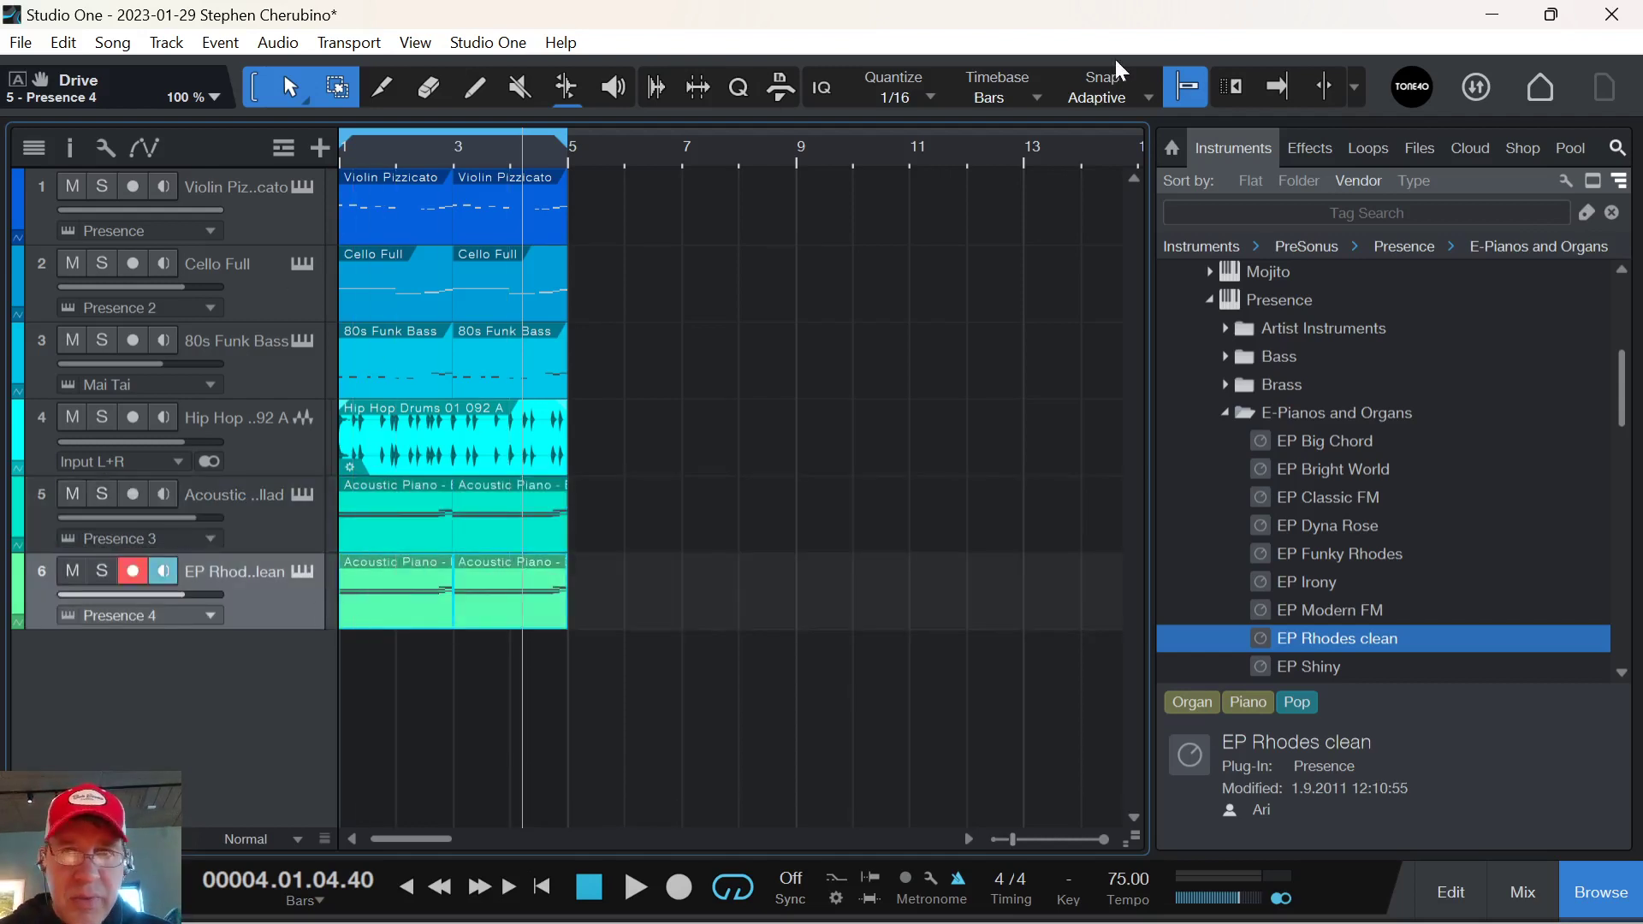
# Insert the Arpeggiator note effect on the EP Rhodes clean track.
pyautogui.click(1209, 299)
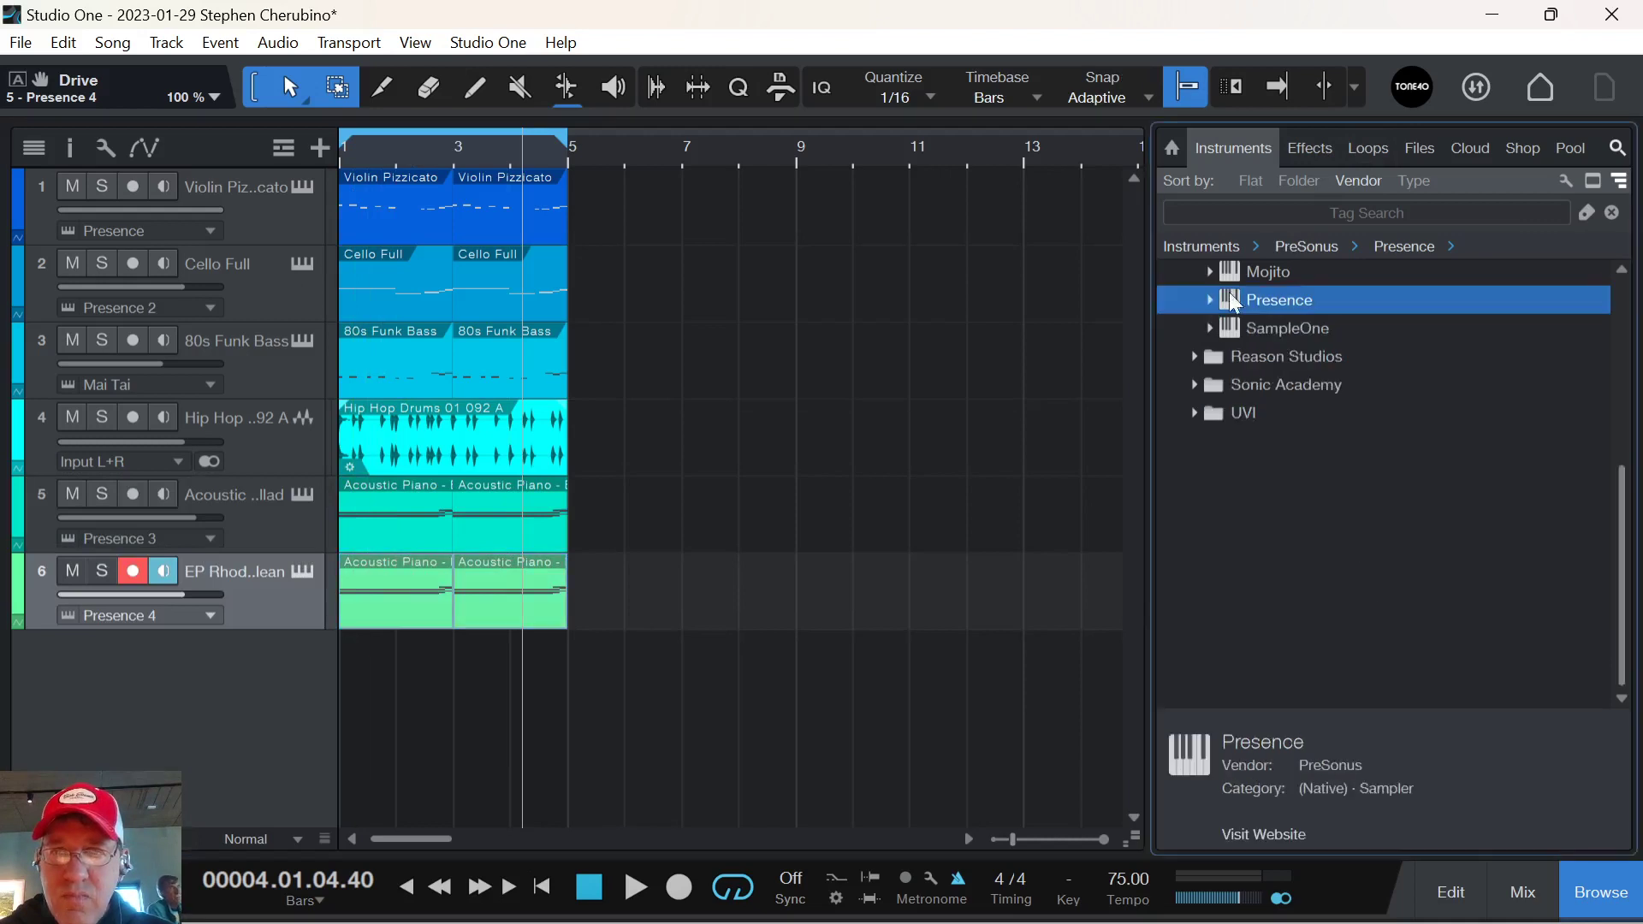
pyautogui.scroll(5, 1230, 326)
pyautogui.click(1195, 330)
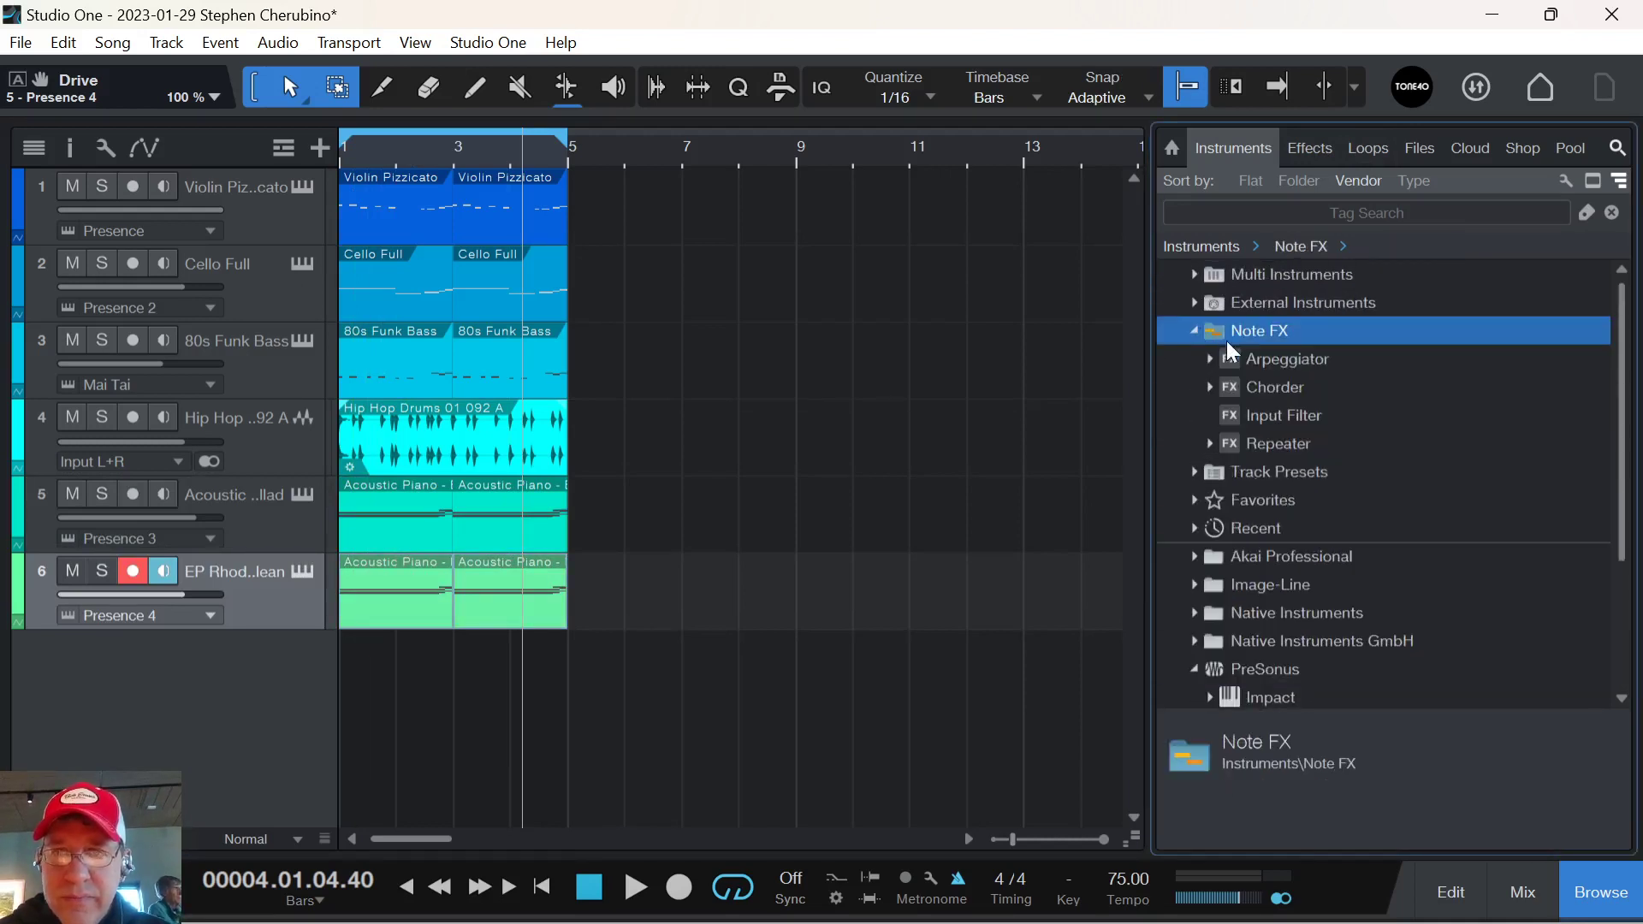
pyautogui.moveTo(1275, 359); pyautogui.dragTo(545, 569)
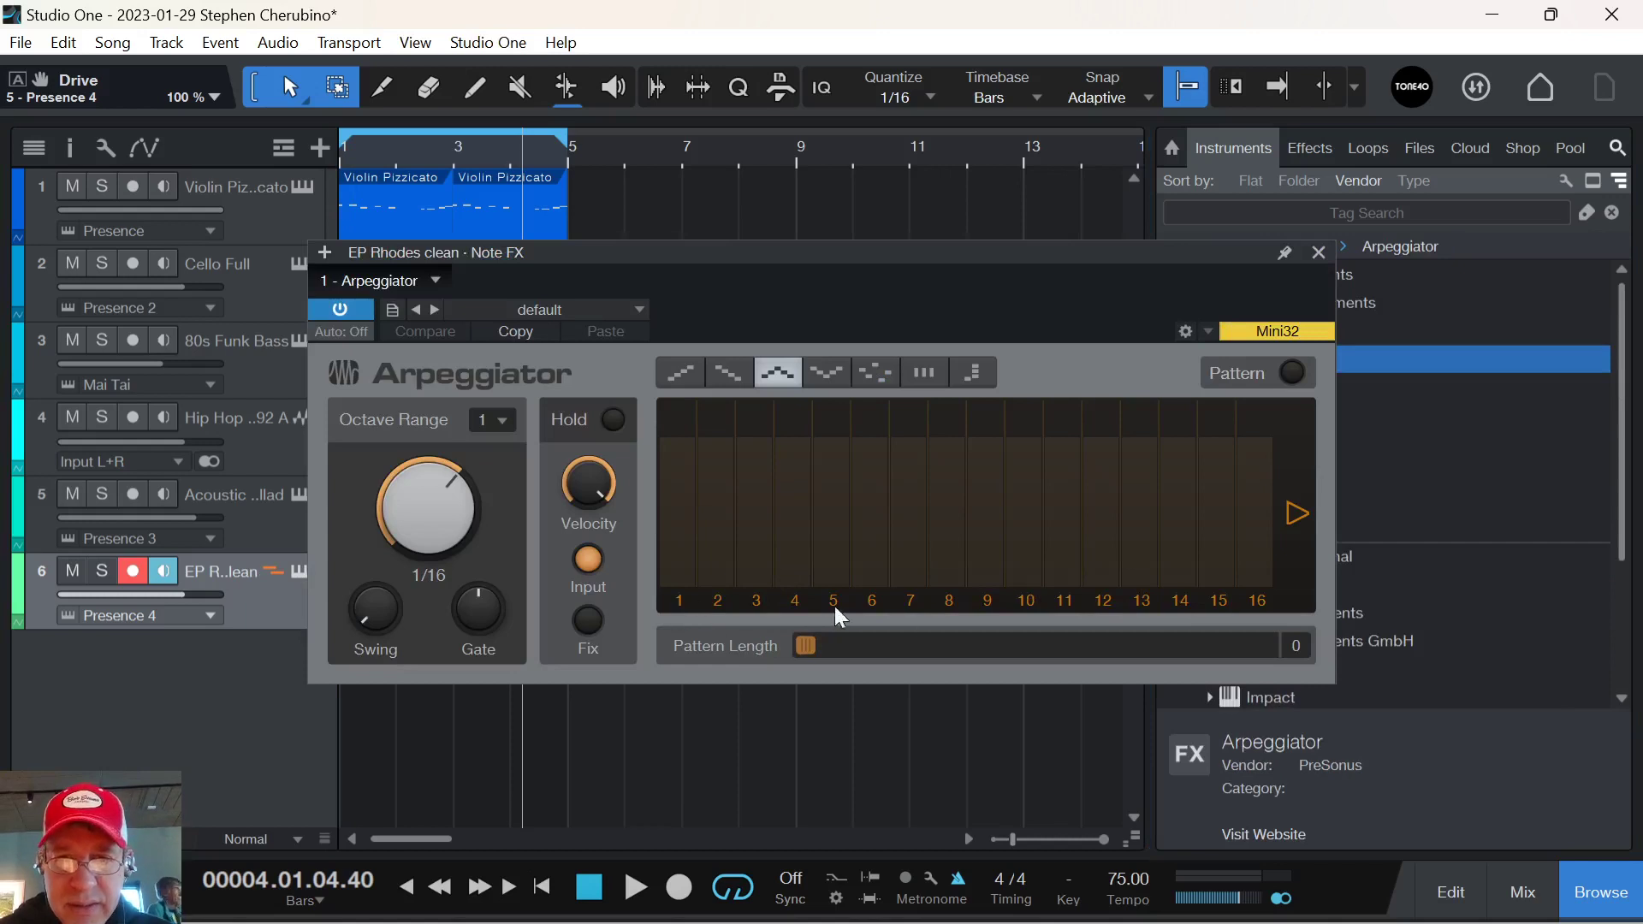
# Set the arpeggiator's pattern length to 9, mute pattern steps 1, 4 and 6, and close its window.
pyautogui.moveTo(839, 645); pyautogui.dragTo(936, 642)
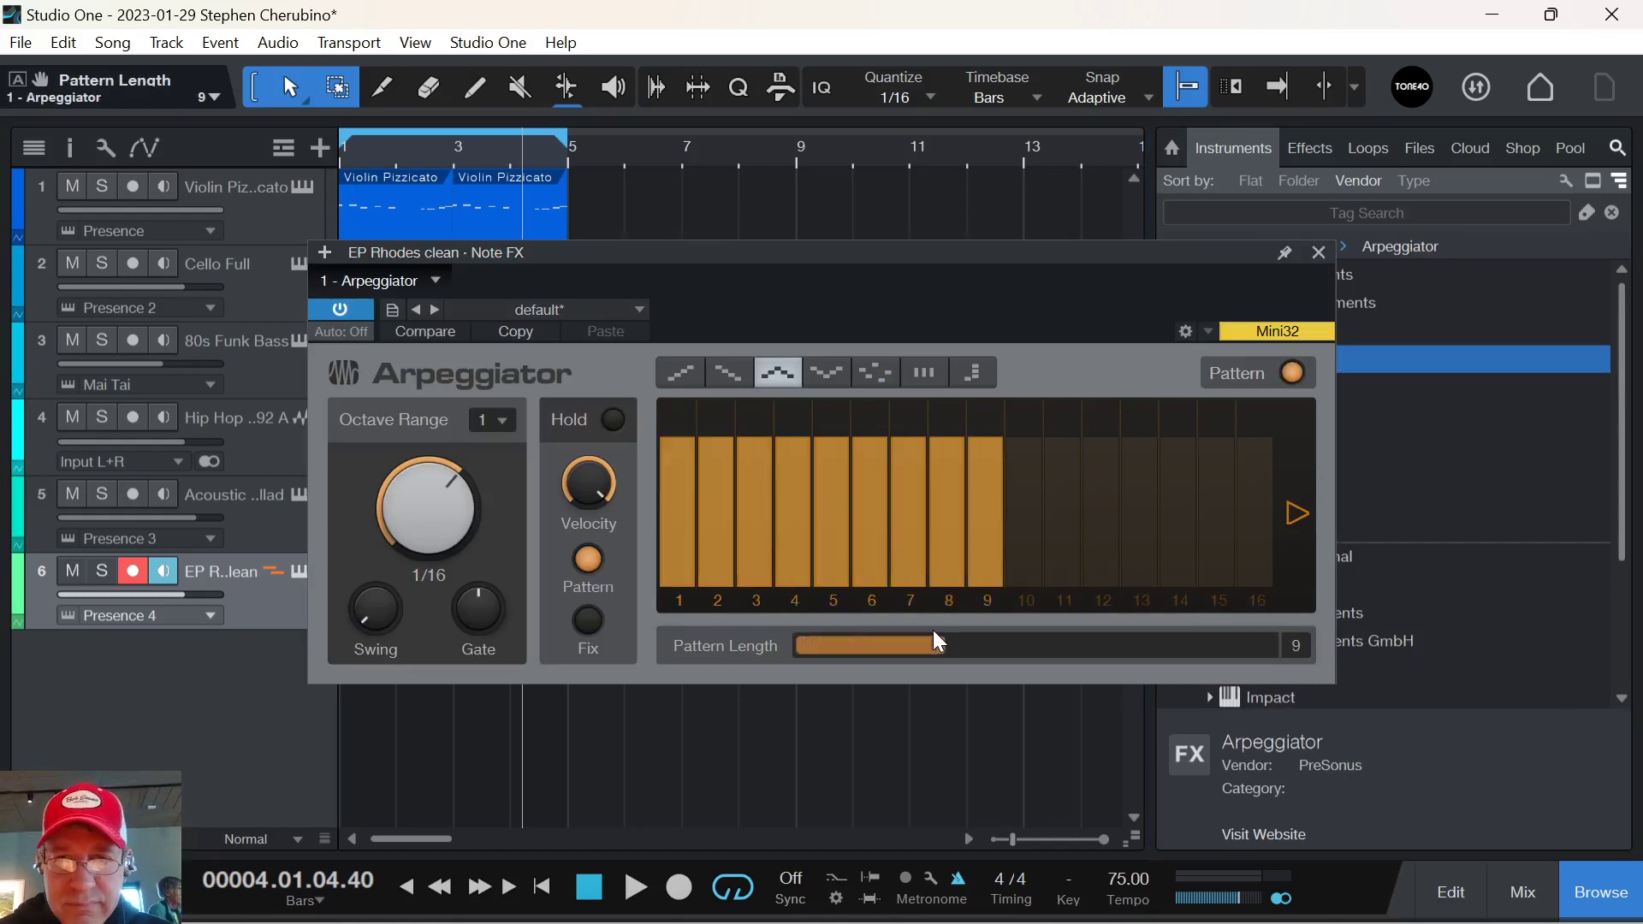
pyautogui.click(877, 595)
pyautogui.click(685, 609)
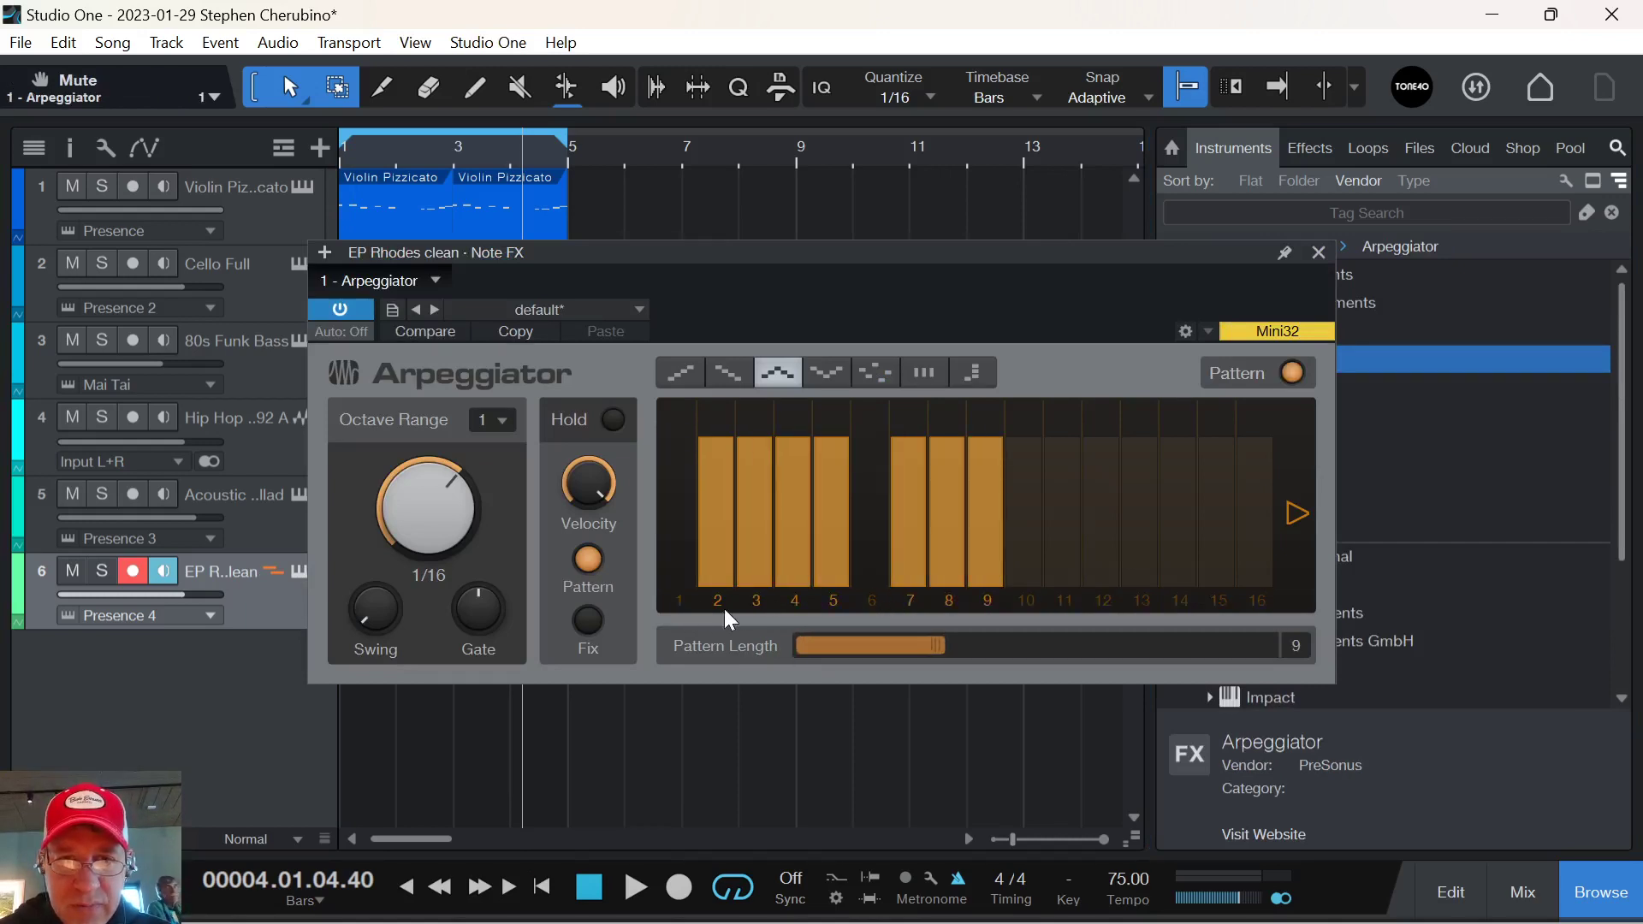
pyautogui.click(779, 603)
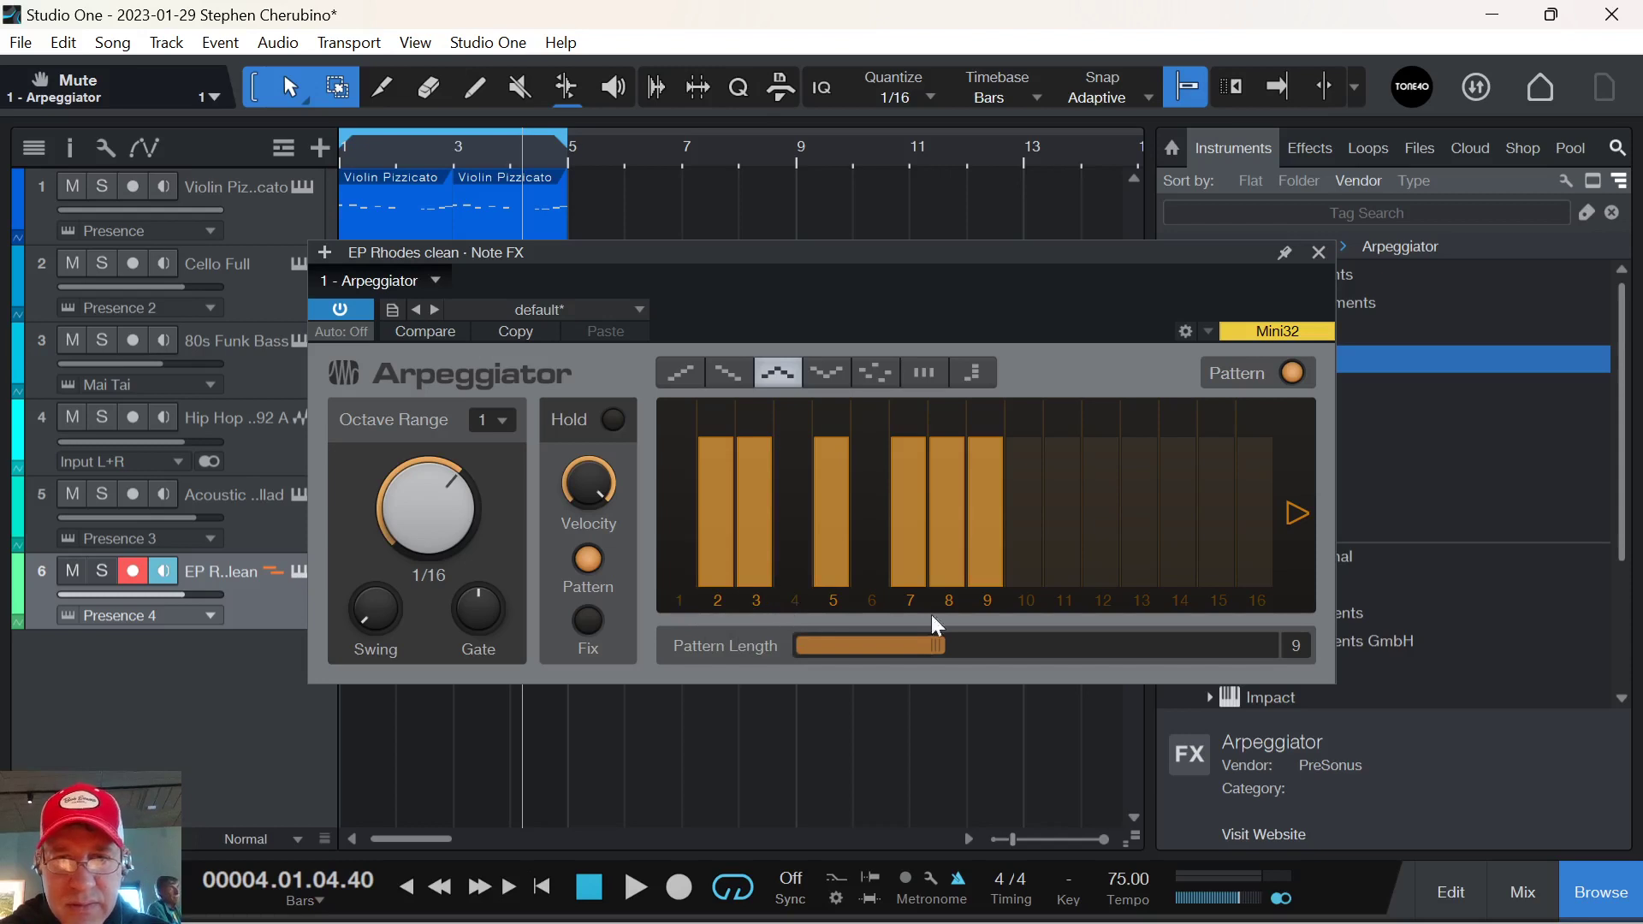
pyautogui.click(1319, 253)
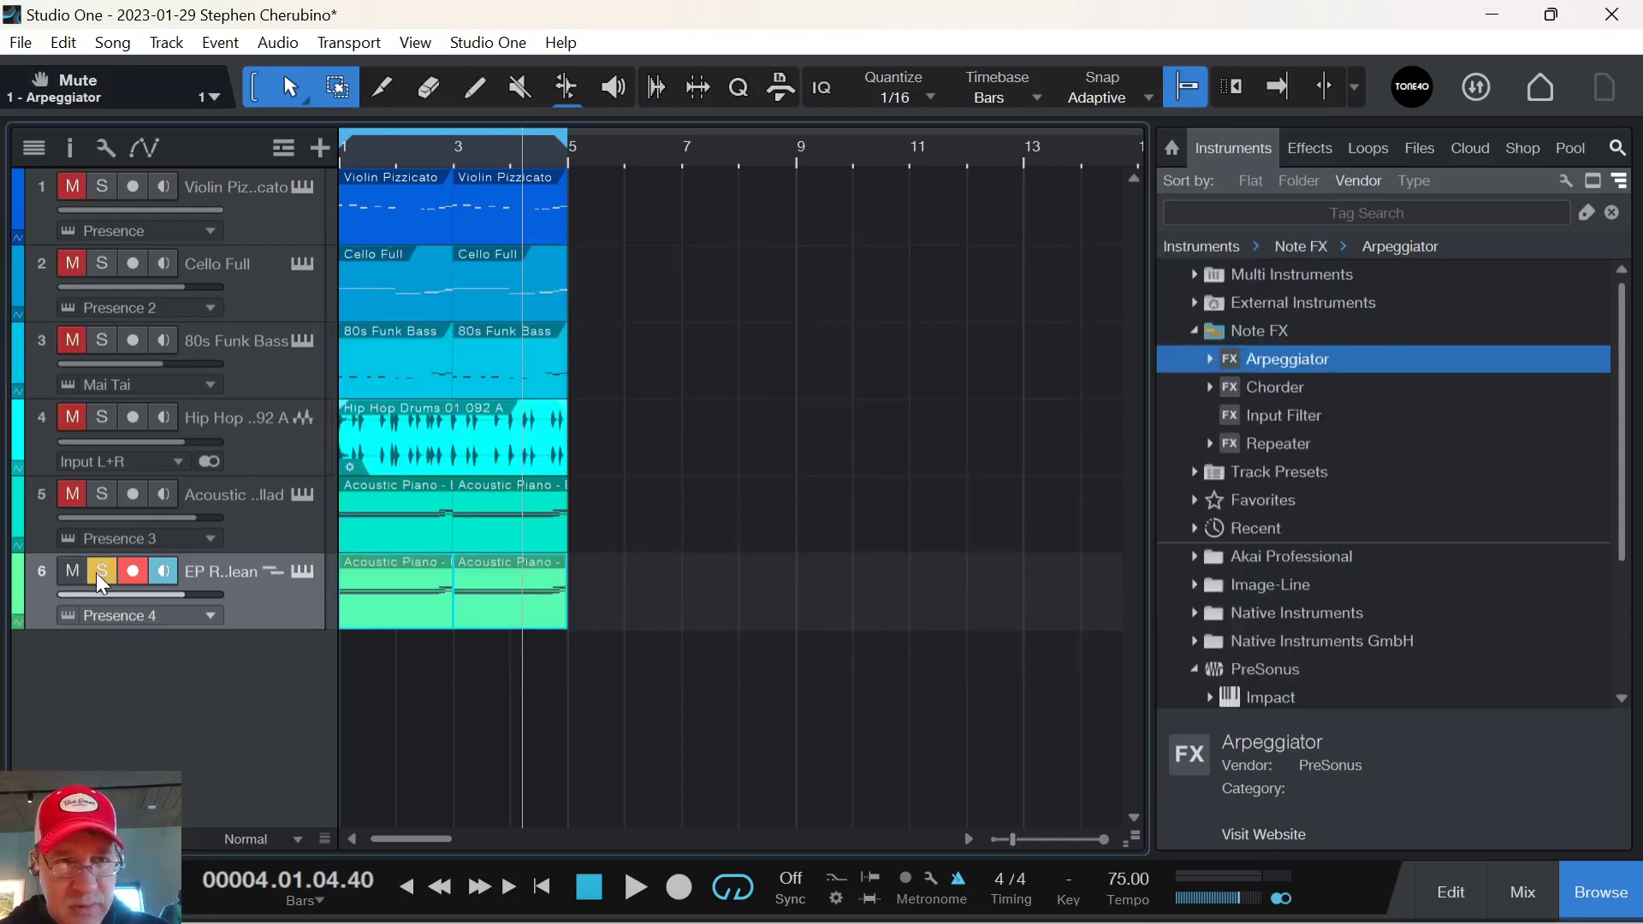
# Solo the EP Rhodes clean track and play back its arpeggiated part.
pyautogui.press('space')
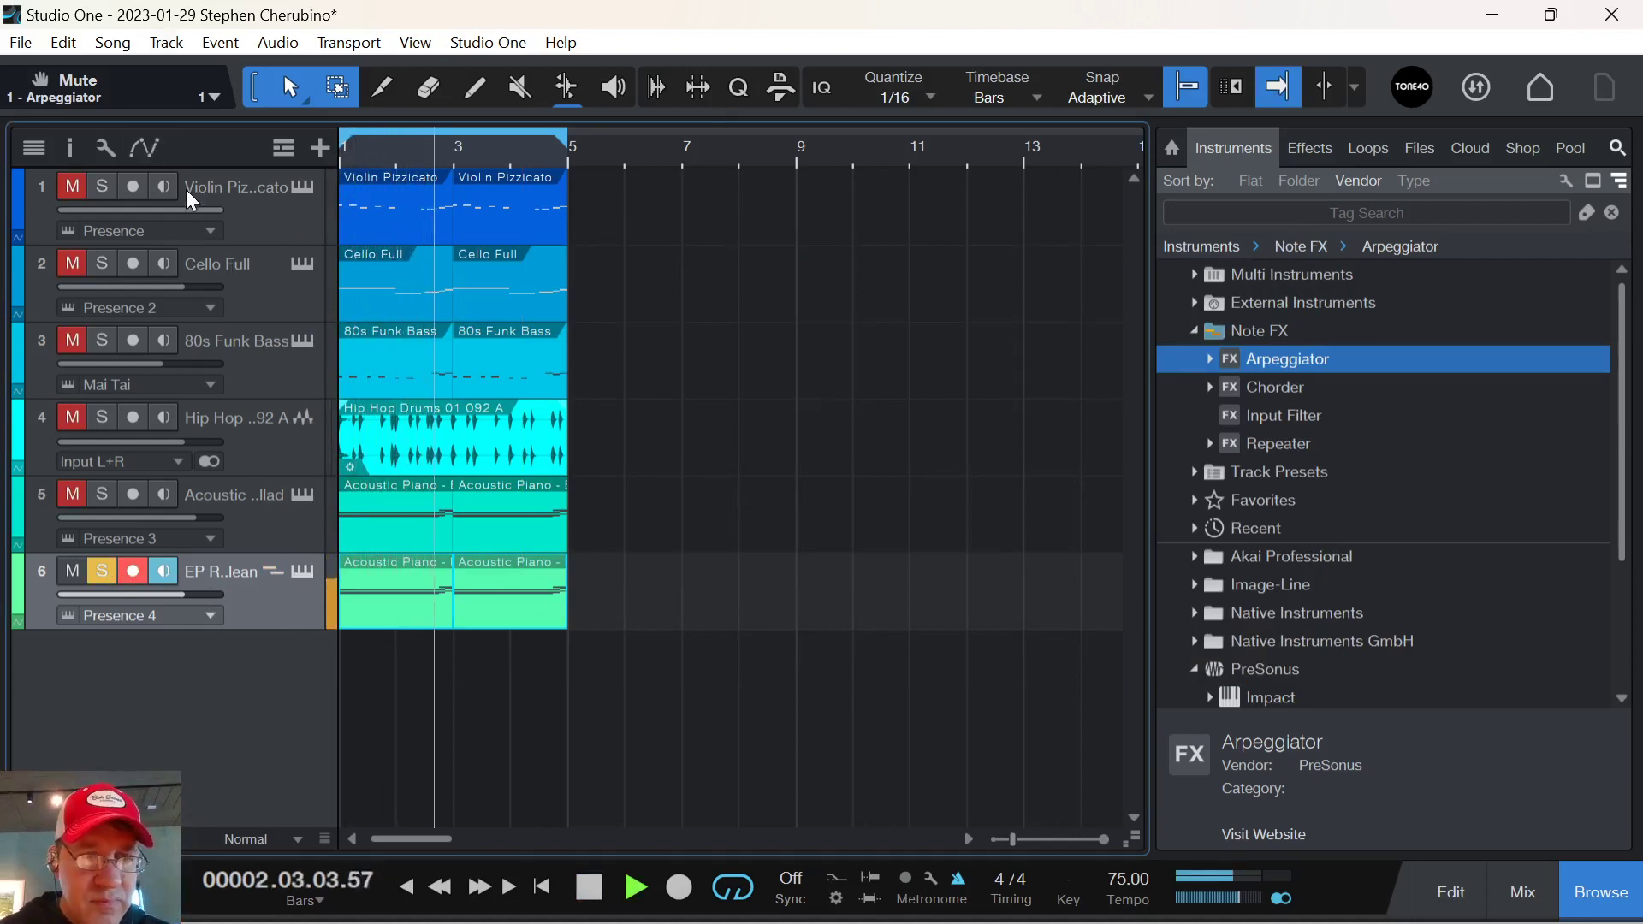
pyautogui.press('space')
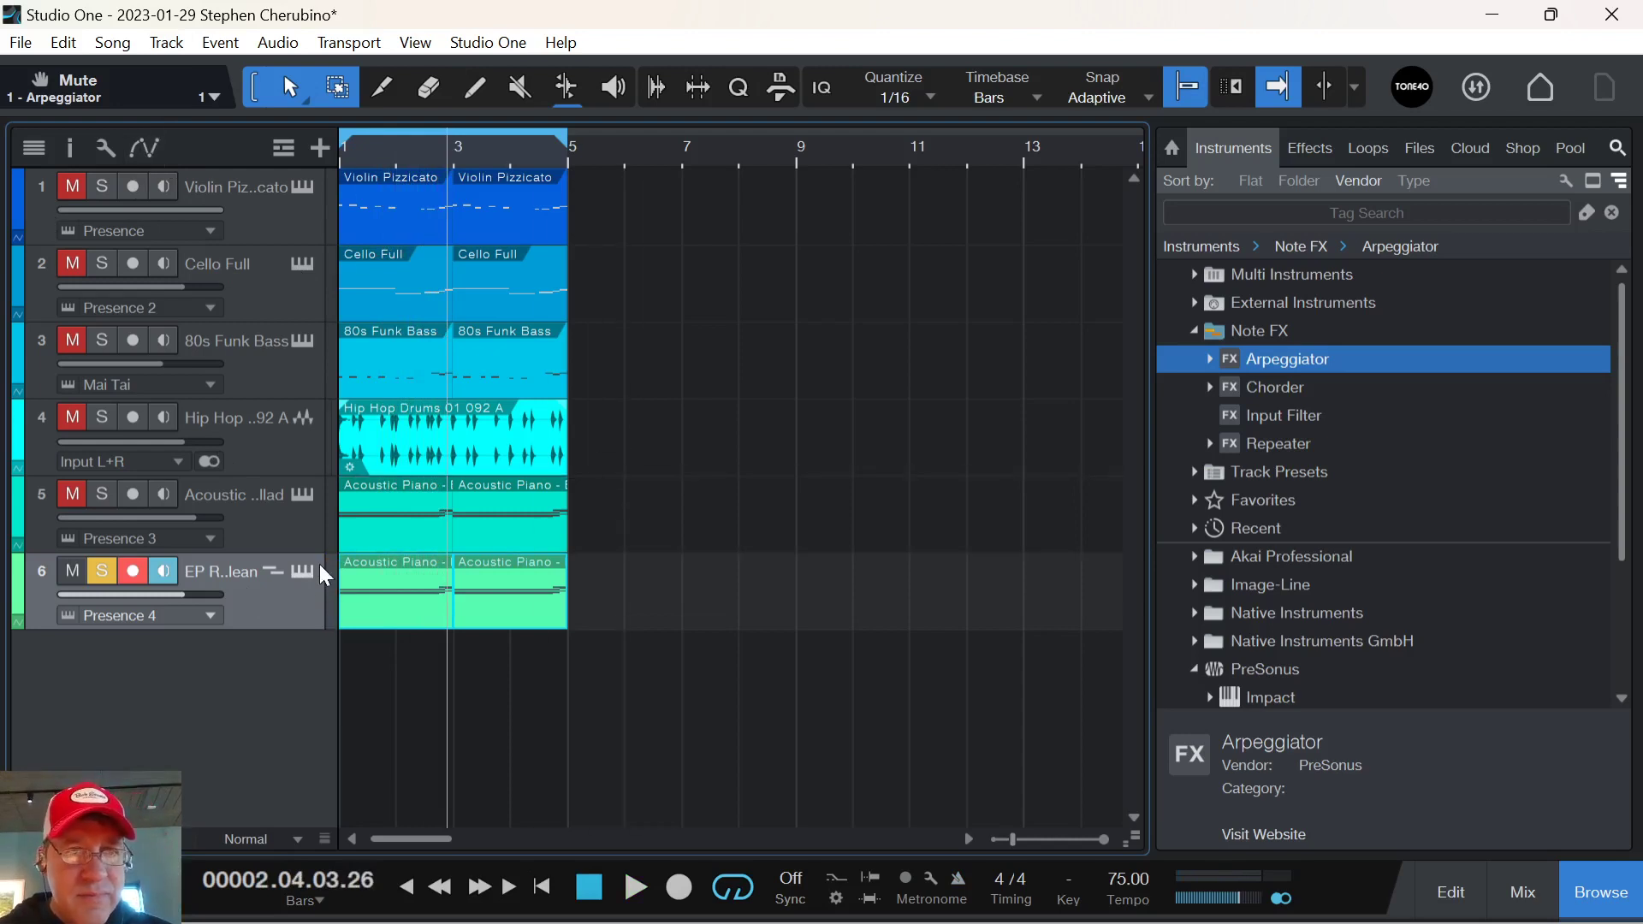
# Move the Hip Hop Drums track to the first position and colour it yellow.
pyautogui.moveTo(246, 436); pyautogui.dragTo(242, 177)
pyautogui.click(17, 198)
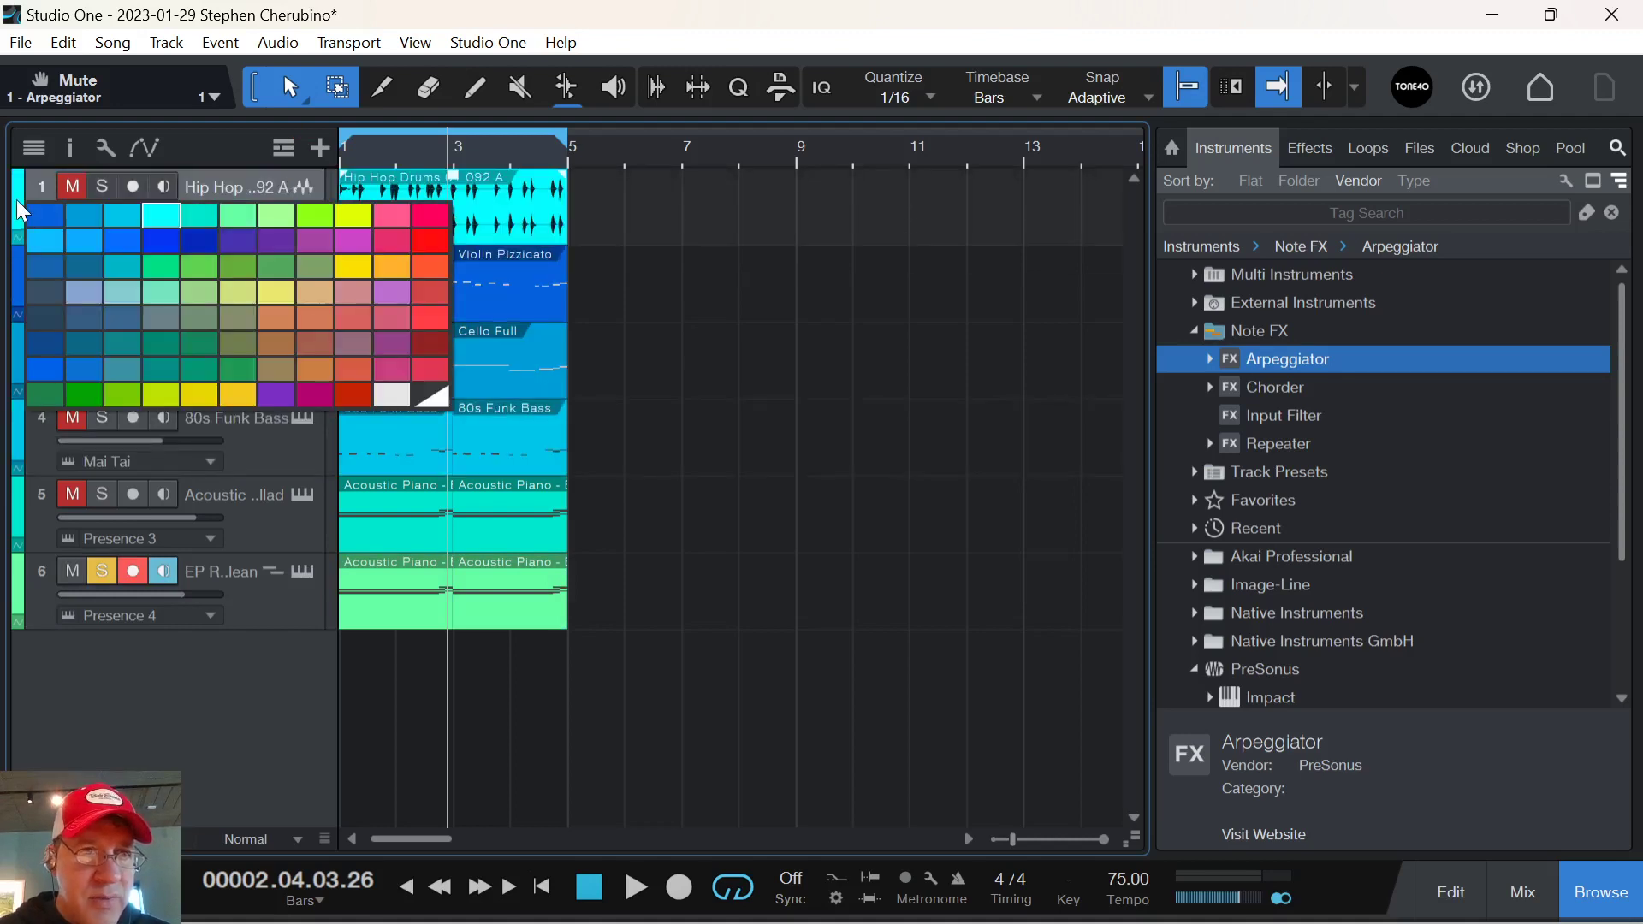
pyautogui.click(235, 385)
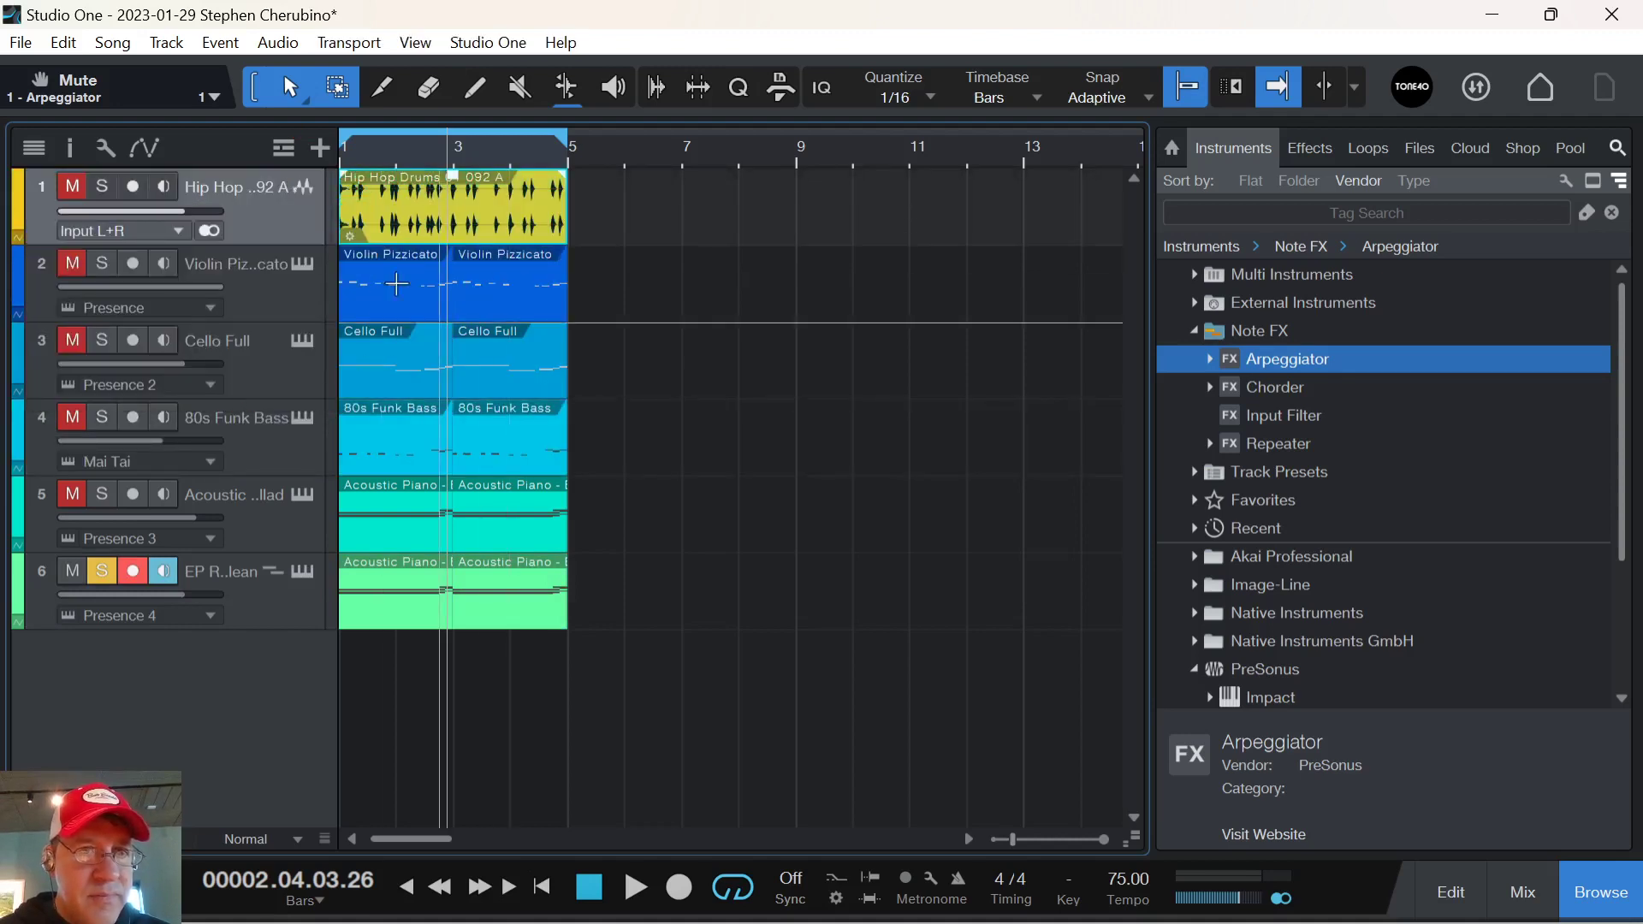
# Move the 80s Funk Bass track directly below the drums and colour it red.
pyautogui.moveTo(313, 462); pyautogui.dragTo(89, 310)
pyautogui.click(15, 313)
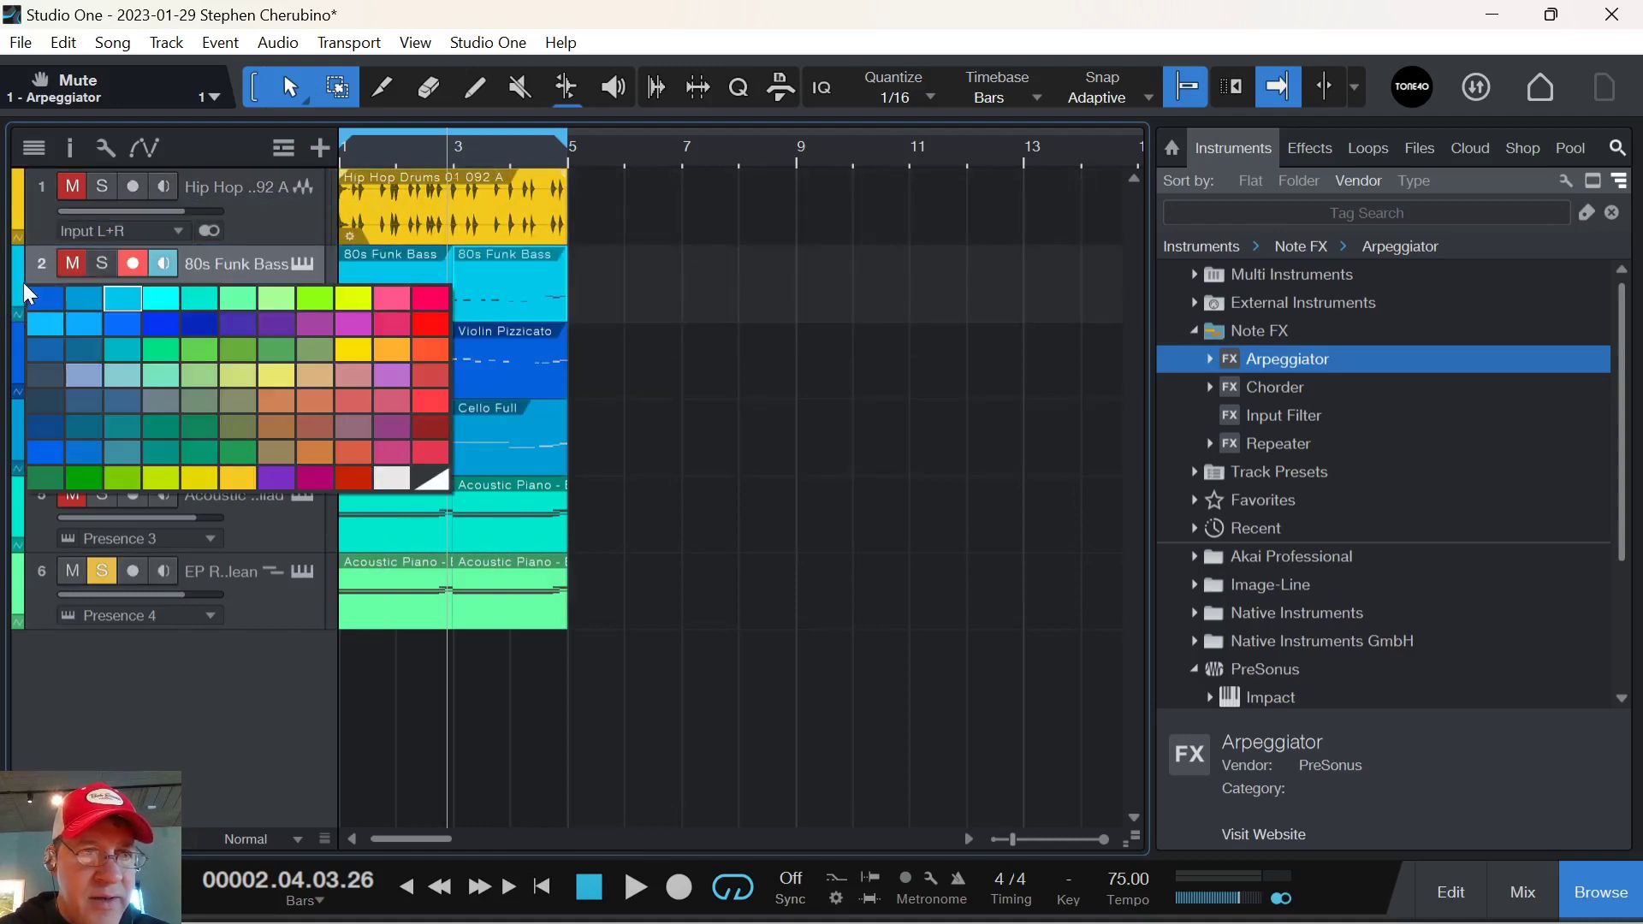
pyautogui.click(335, 476)
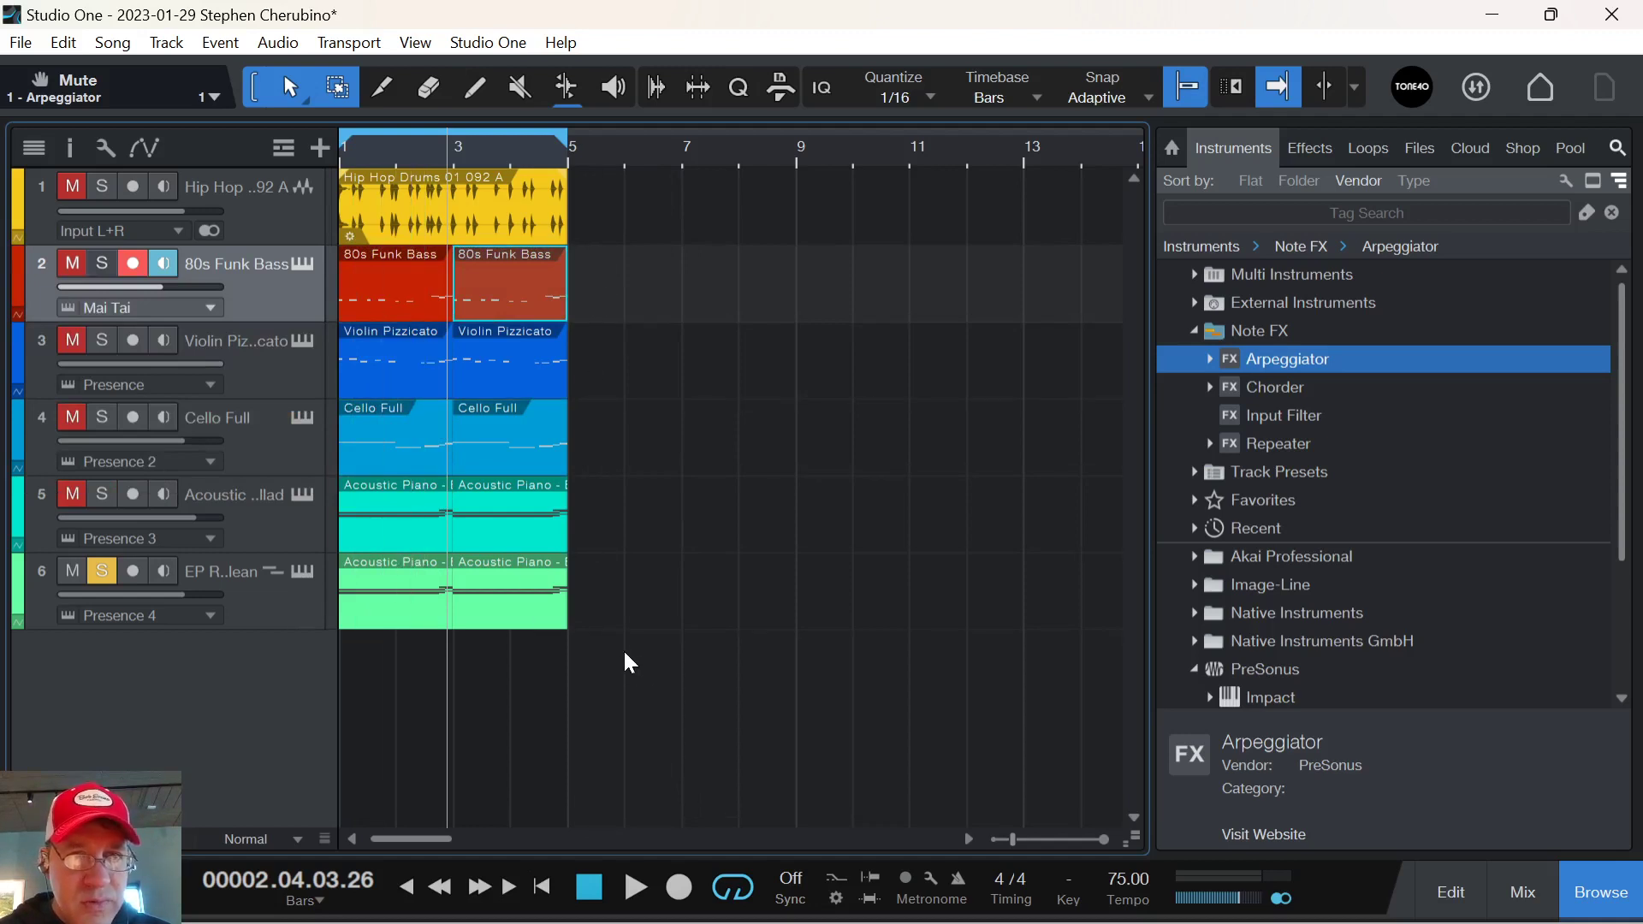
# Duplicate all tracks' events to start at bar 5 and delete the bar 1 events of the piano, cello, violin and bass tracks.
pyautogui.moveTo(618, 628); pyautogui.dragTo(254, 238)
pyautogui.press('d')
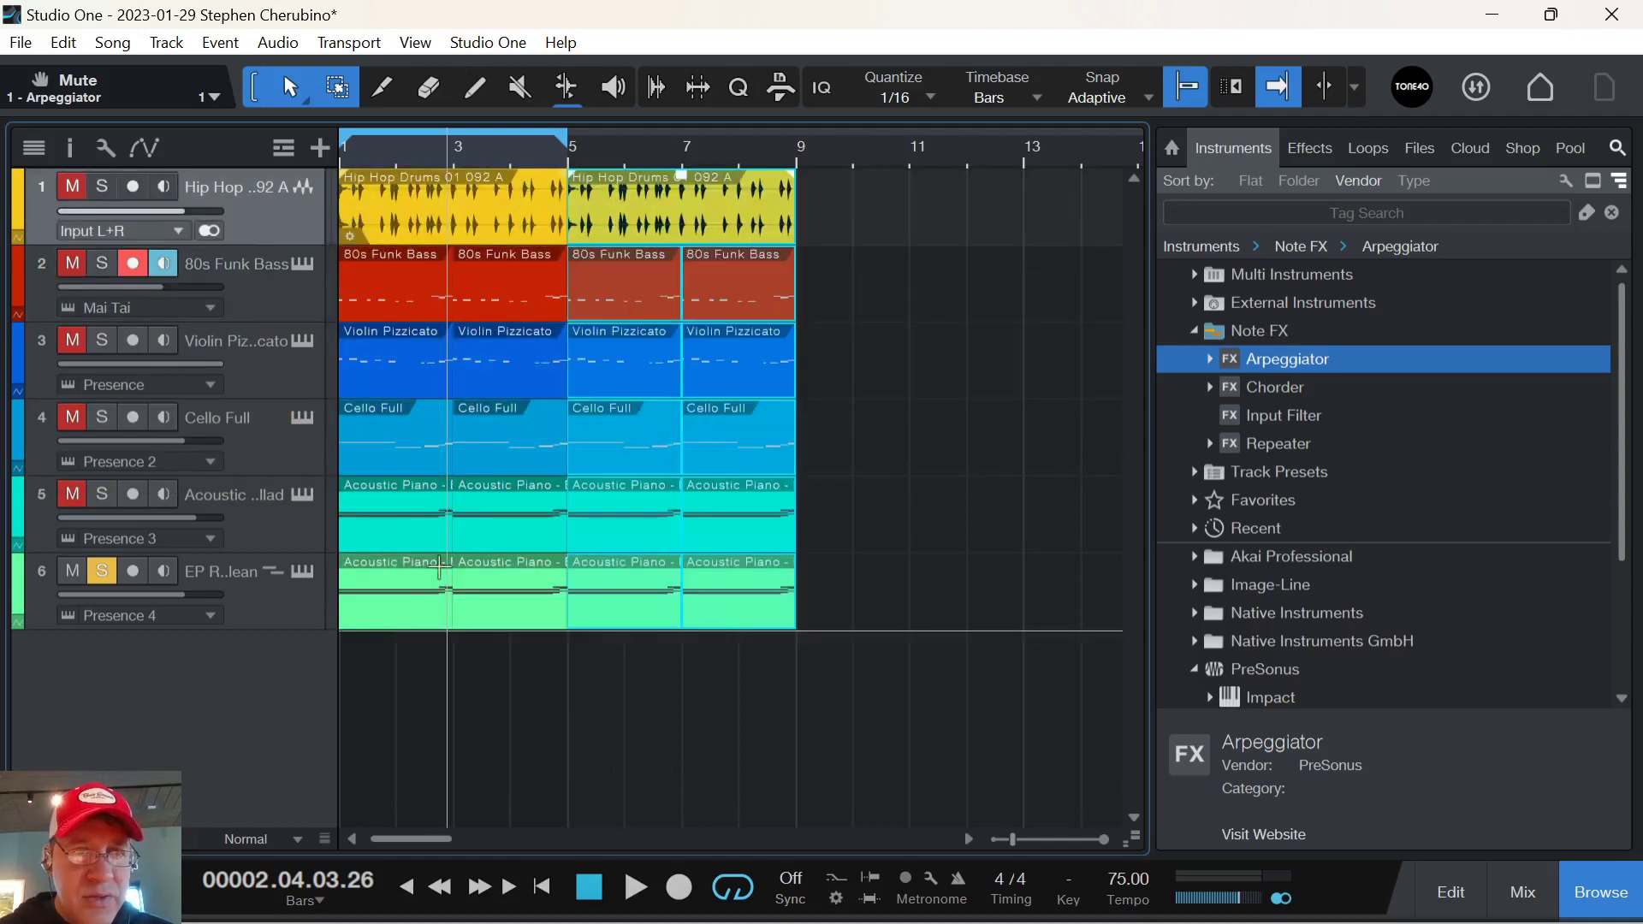
pyautogui.click(397, 532)
pyautogui.press('Delete')
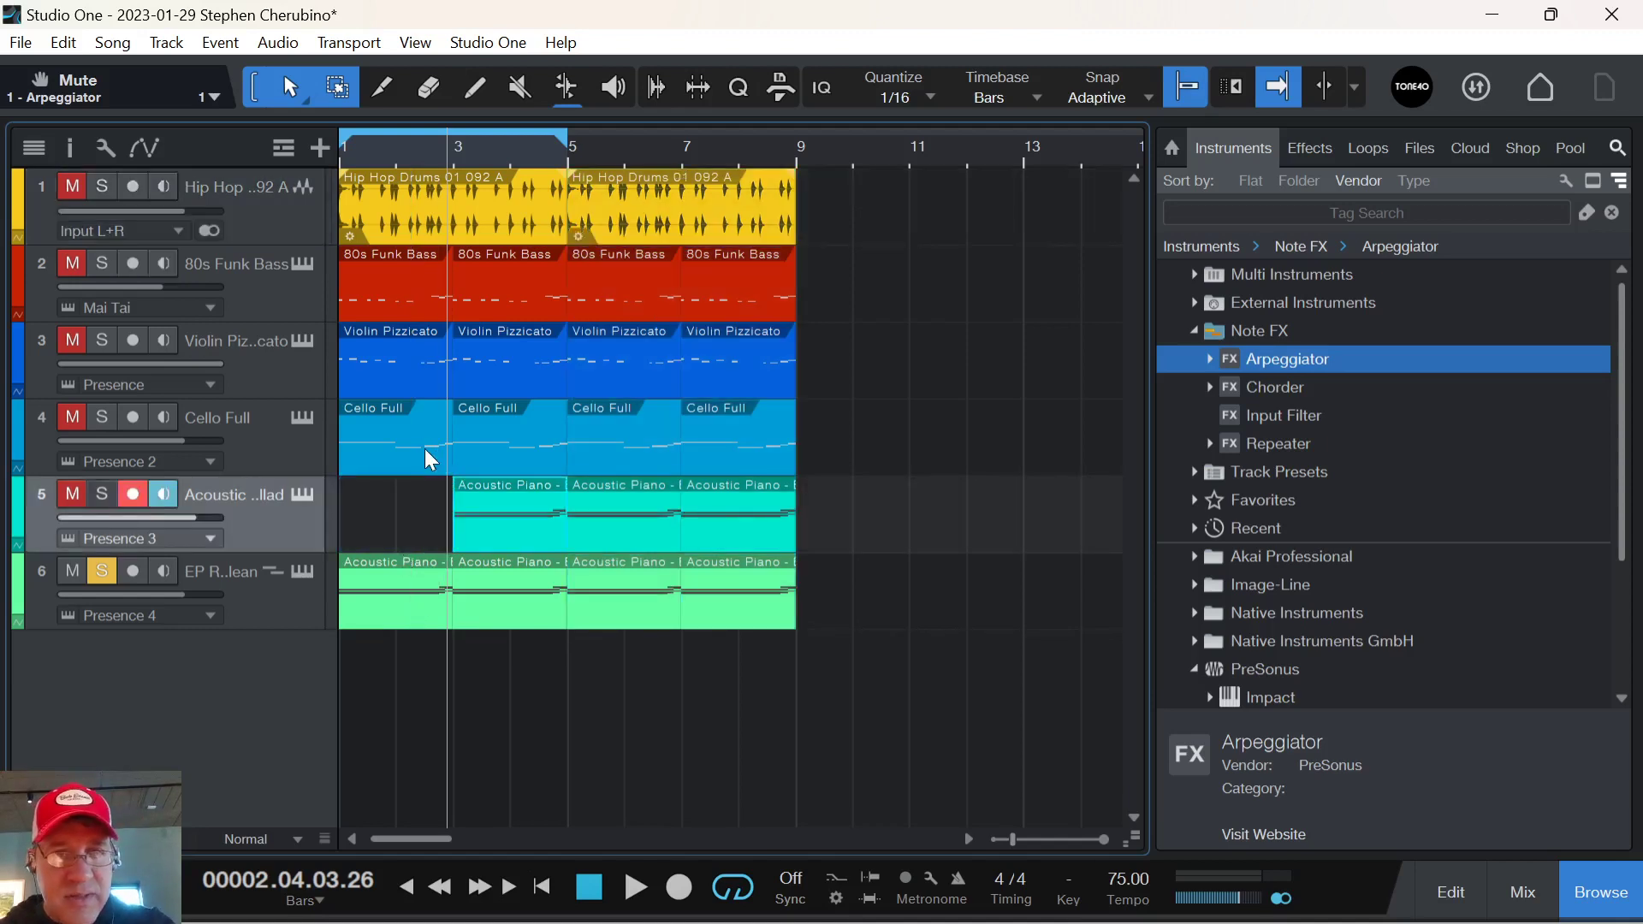
pyautogui.click(424, 449)
pyautogui.press('Delete')
pyautogui.click(416, 392)
pyautogui.press('Delete')
pyautogui.click(414, 316)
pyautogui.press('Delete')
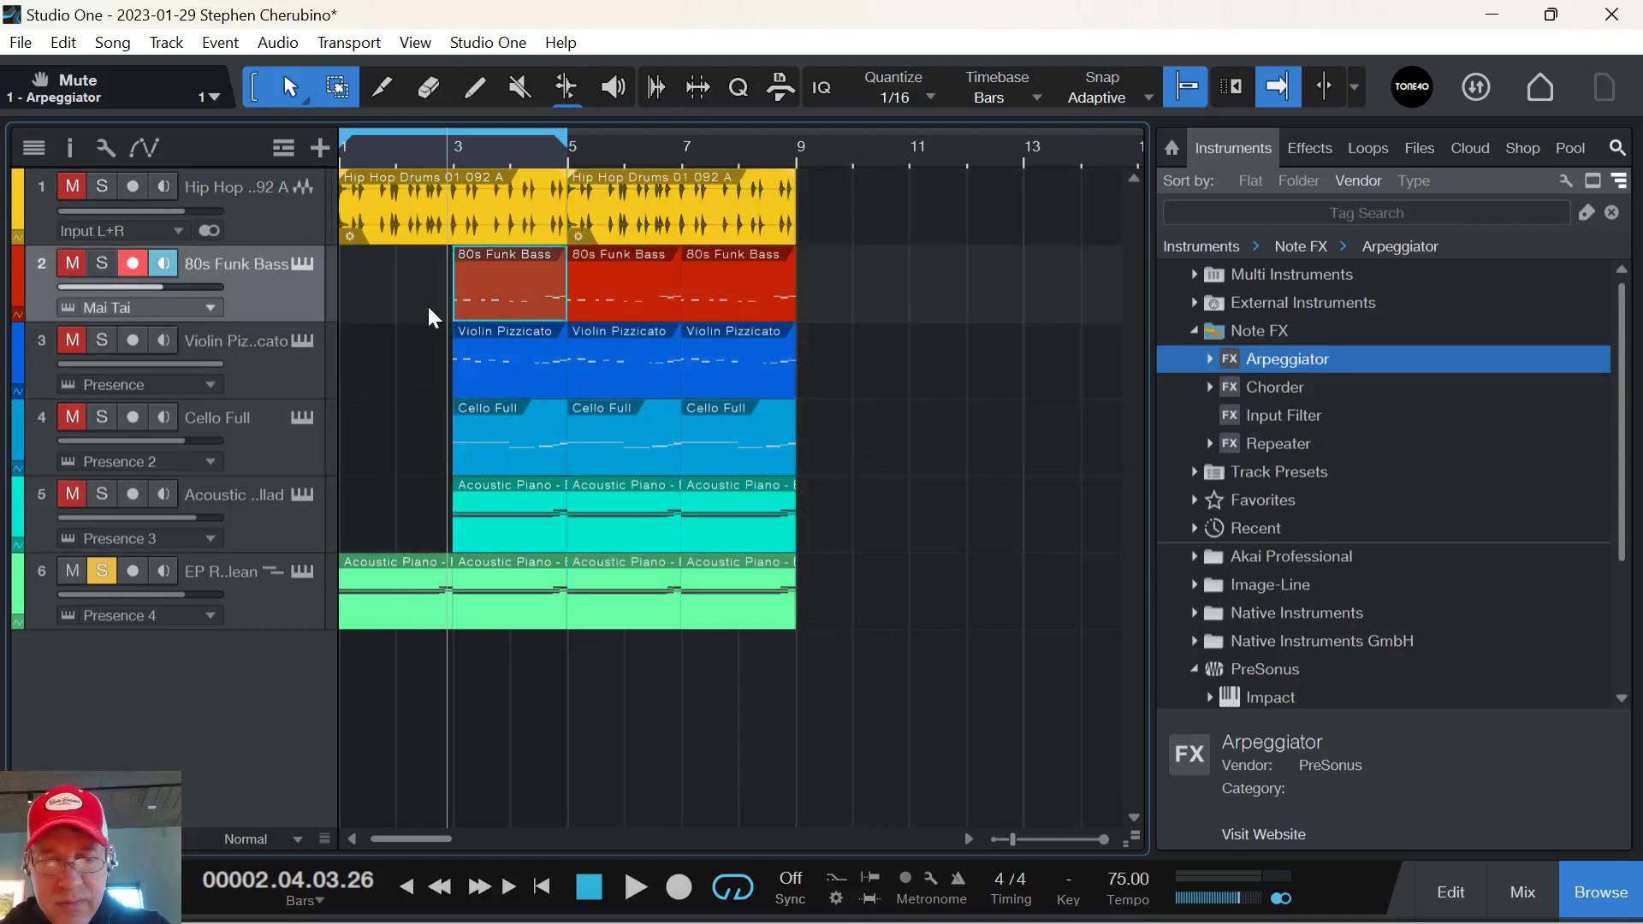
# Turn off the EP Rhodes solo and play back the full arrangement from bar 1.
pyautogui.press('space')
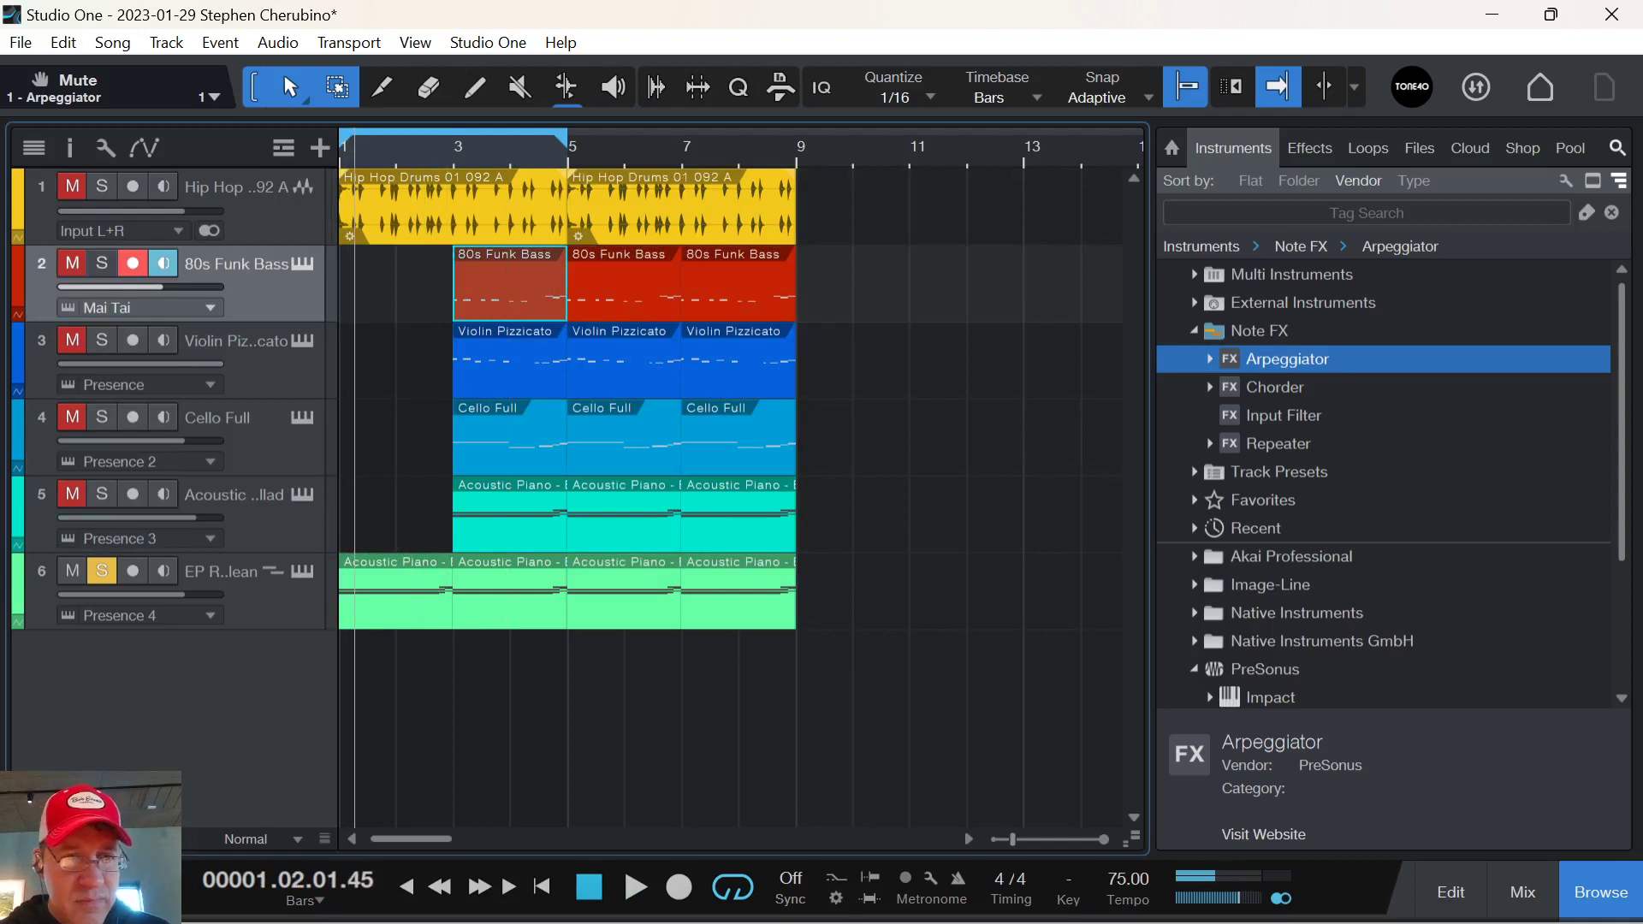
pyautogui.press('space')
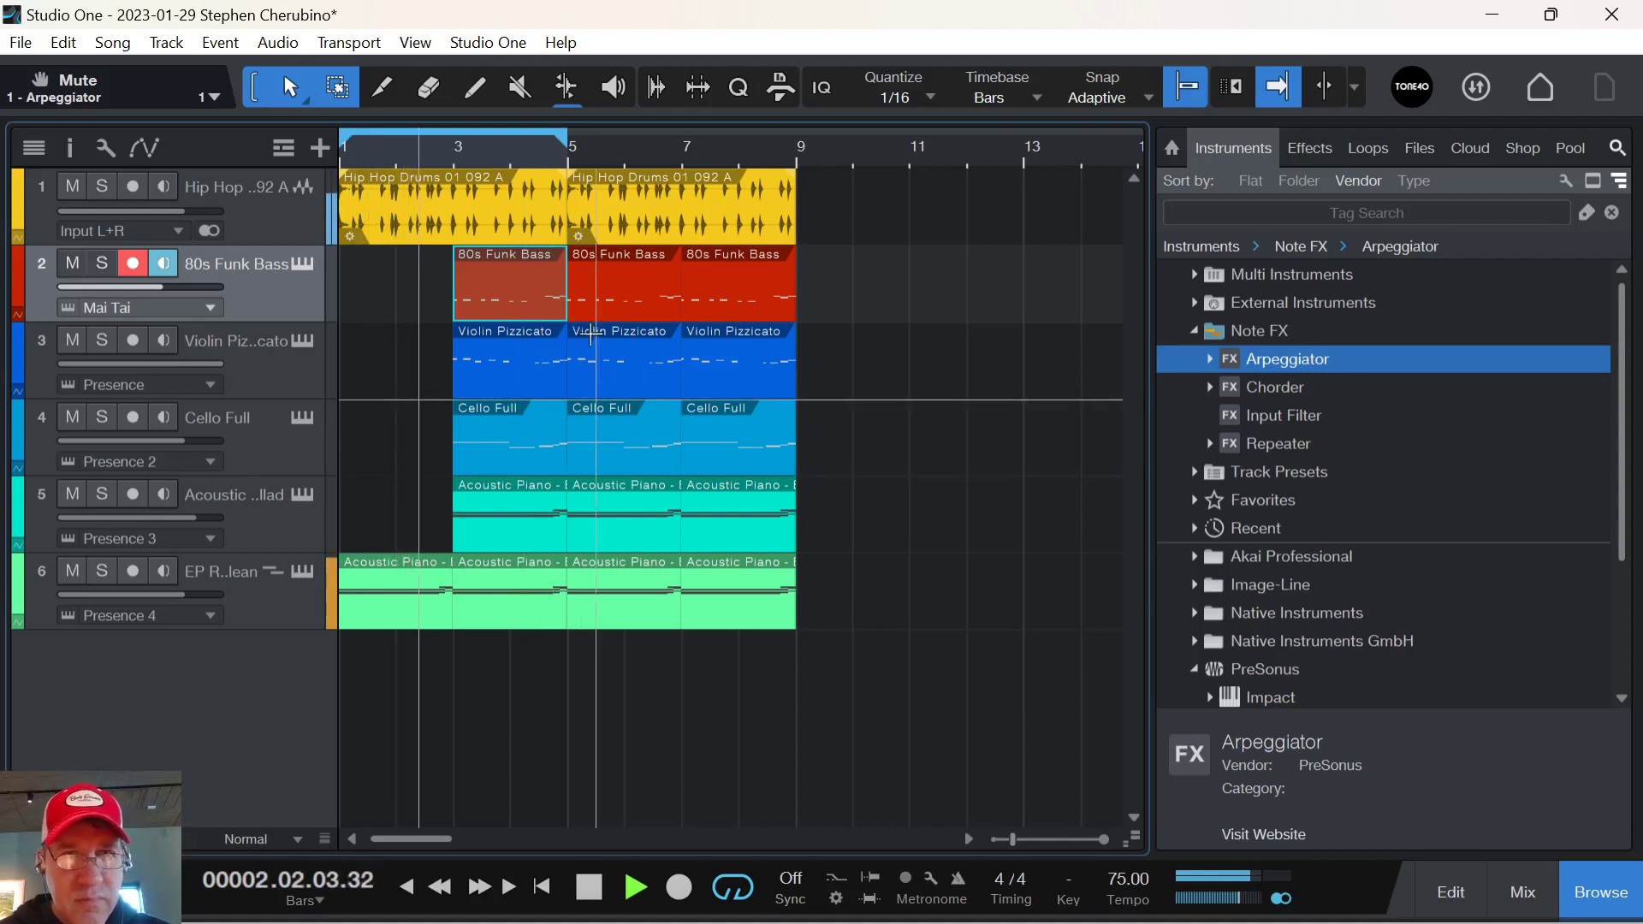
pyautogui.press('space')
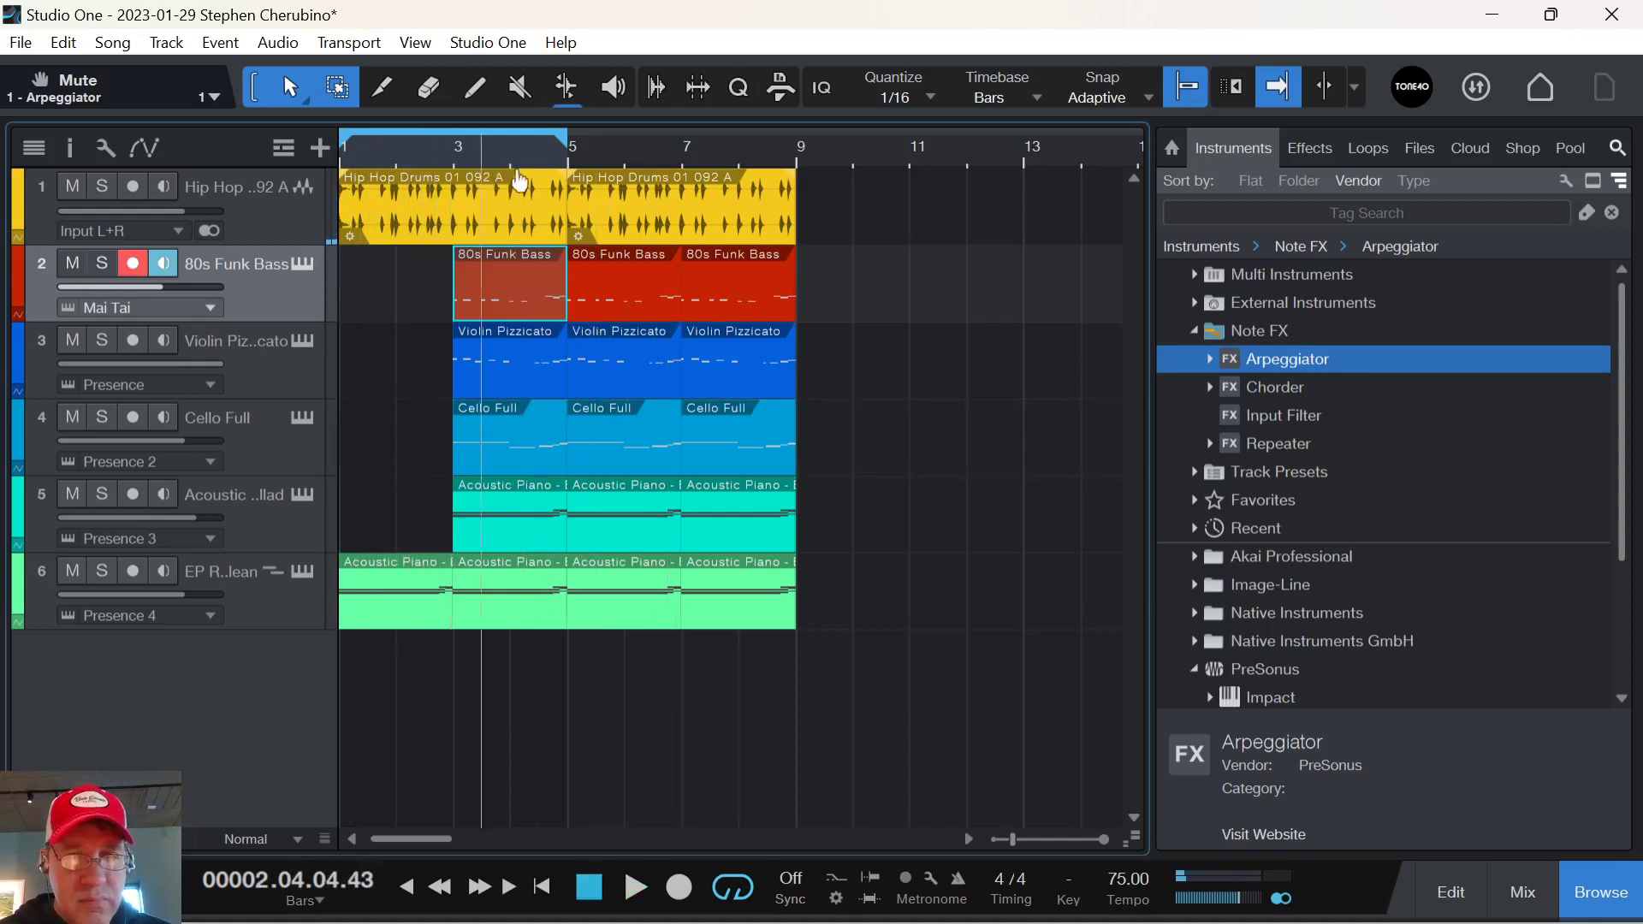
# Shorten the first Hip Hop Drums event to end at bar 3 and duplicate it over bars 3 and 4.
pyautogui.moveTo(519, 180); pyautogui.dragTo(548, 197)
pyautogui.press('w')
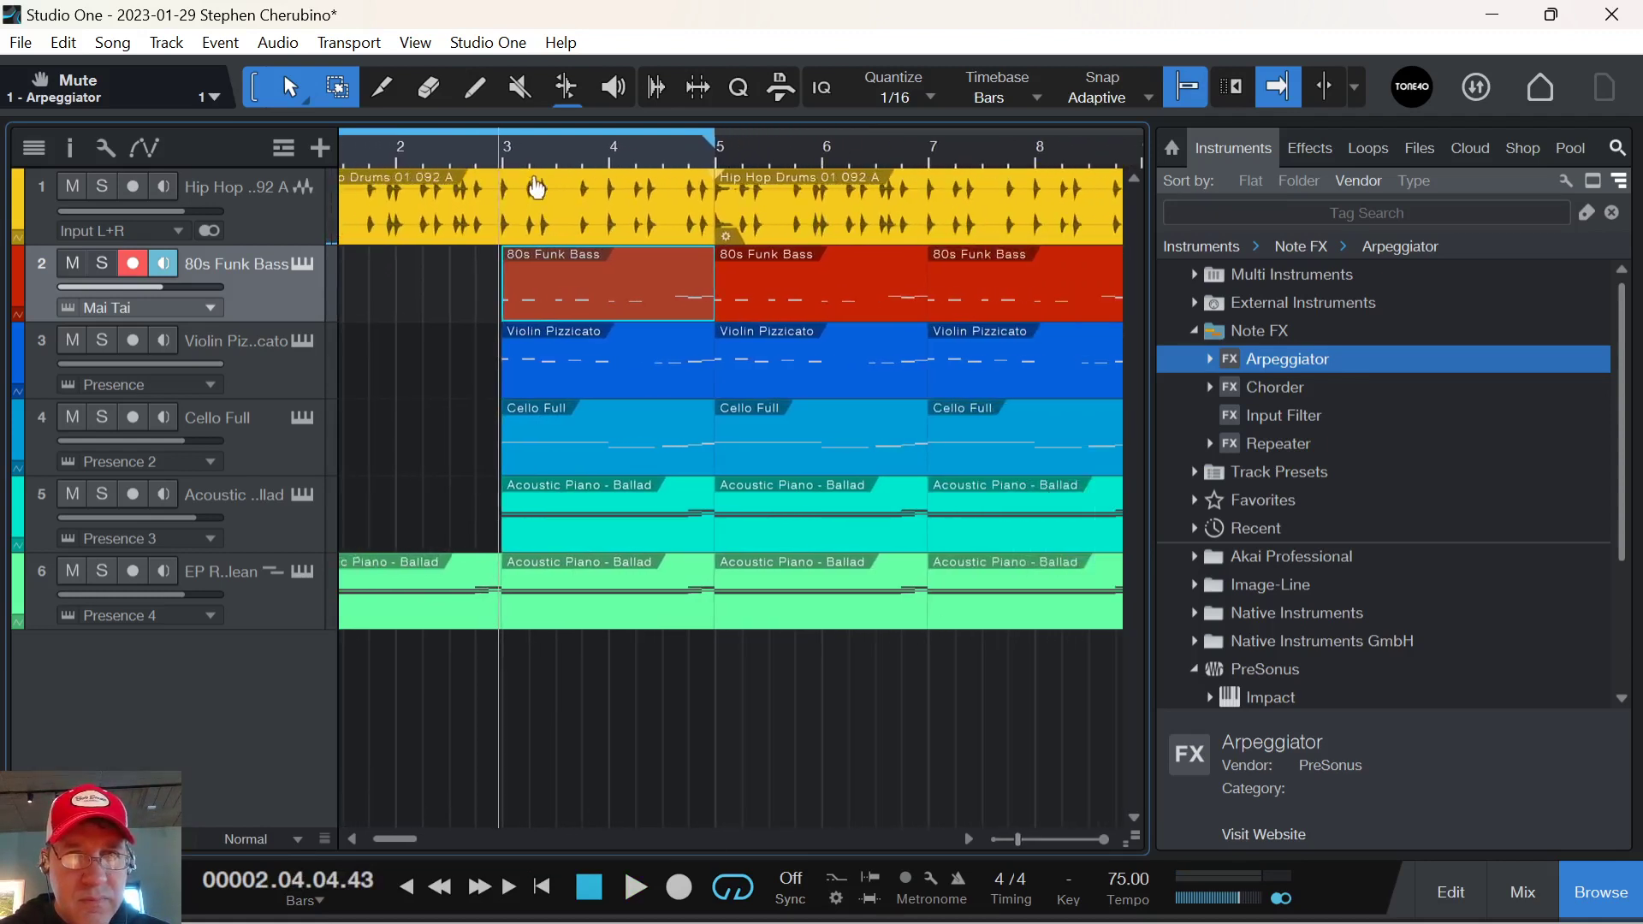
pyautogui.moveTo(696, 218); pyautogui.dragTo(480, 223)
pyautogui.press('d')
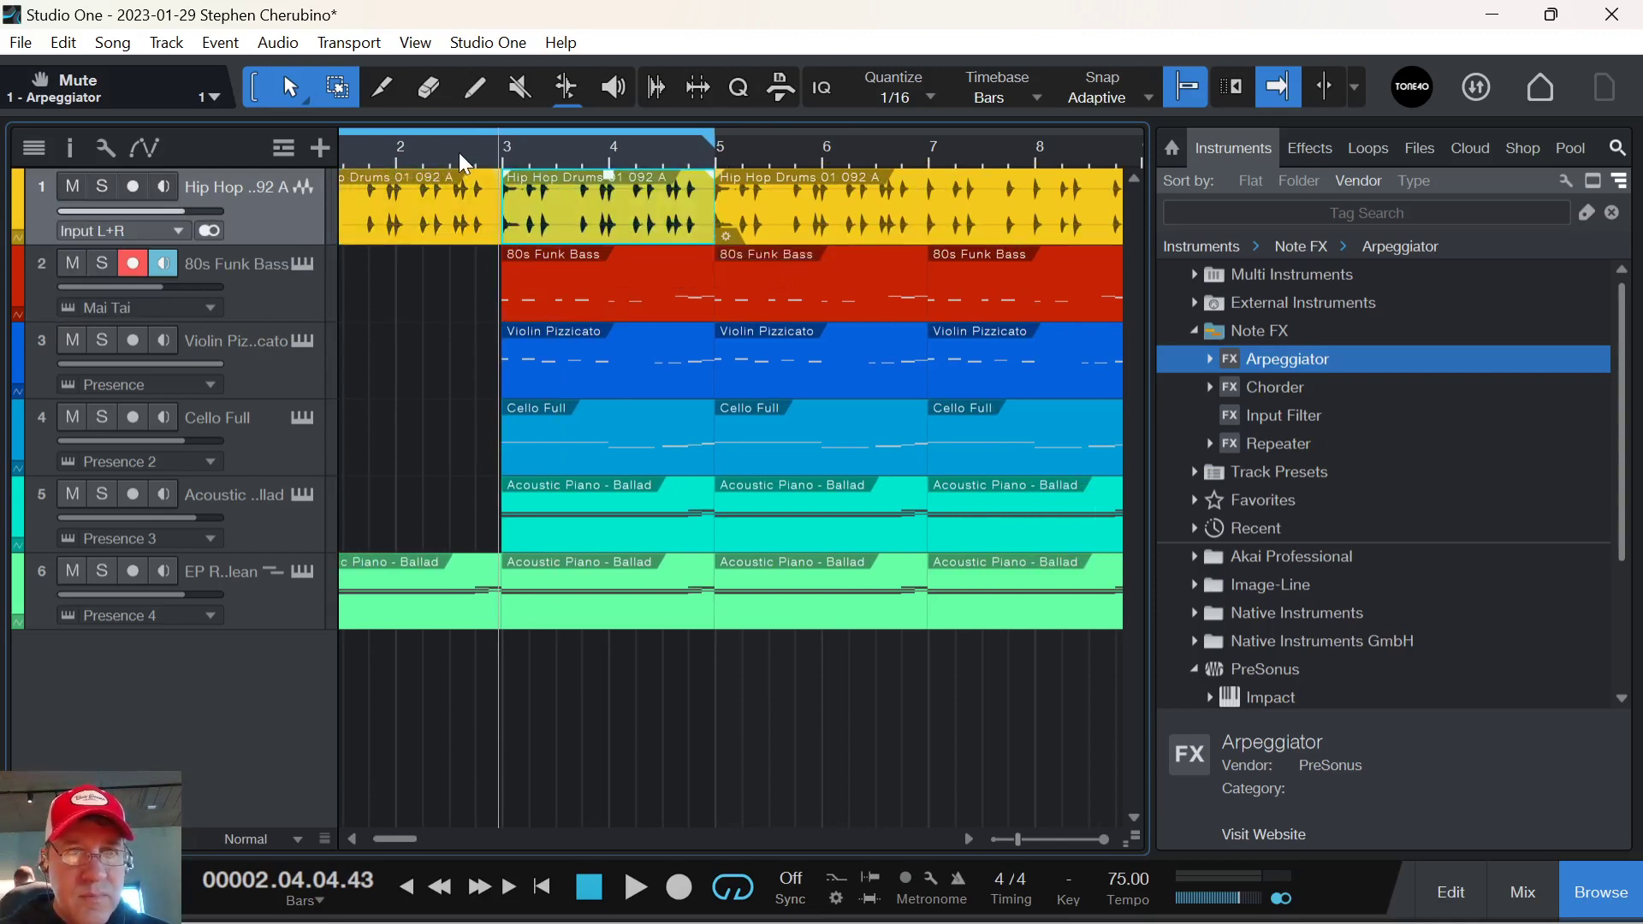
# Trim the first drum event to end a sixteenth note after beat 2.4 and split it at beat 2.4.
pyautogui.press('space')
pyautogui.press('e')
pyautogui.press('e')
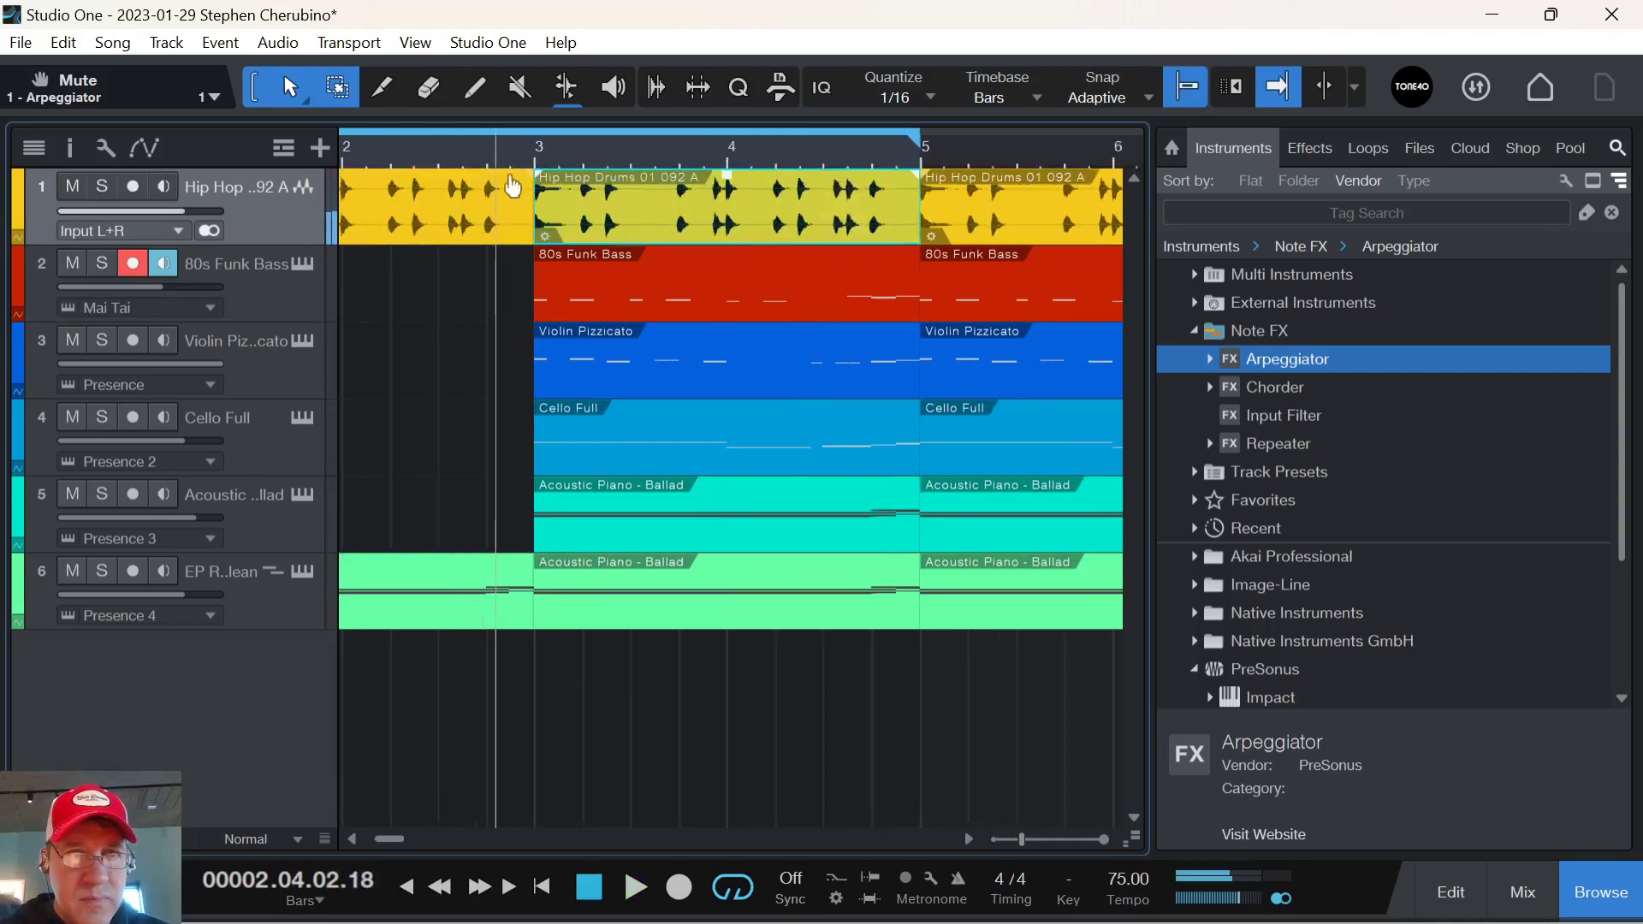
pyautogui.moveTo(565, 221); pyautogui.dragTo(506, 213)
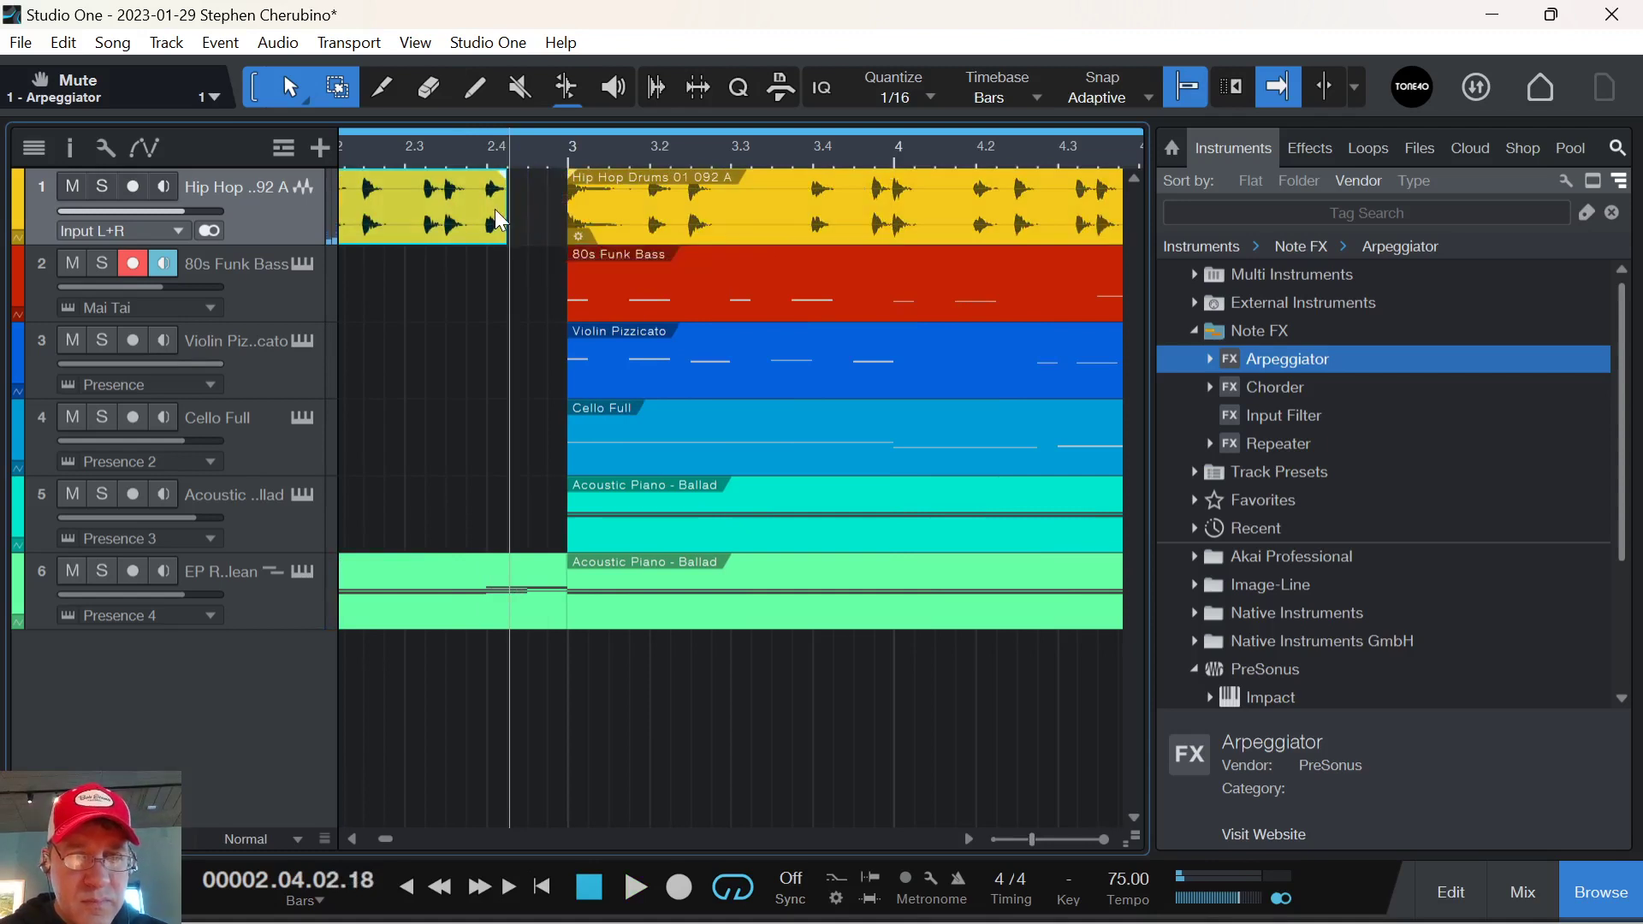
pyautogui.press('3')
pyautogui.click(492, 209)
pyautogui.press('1')
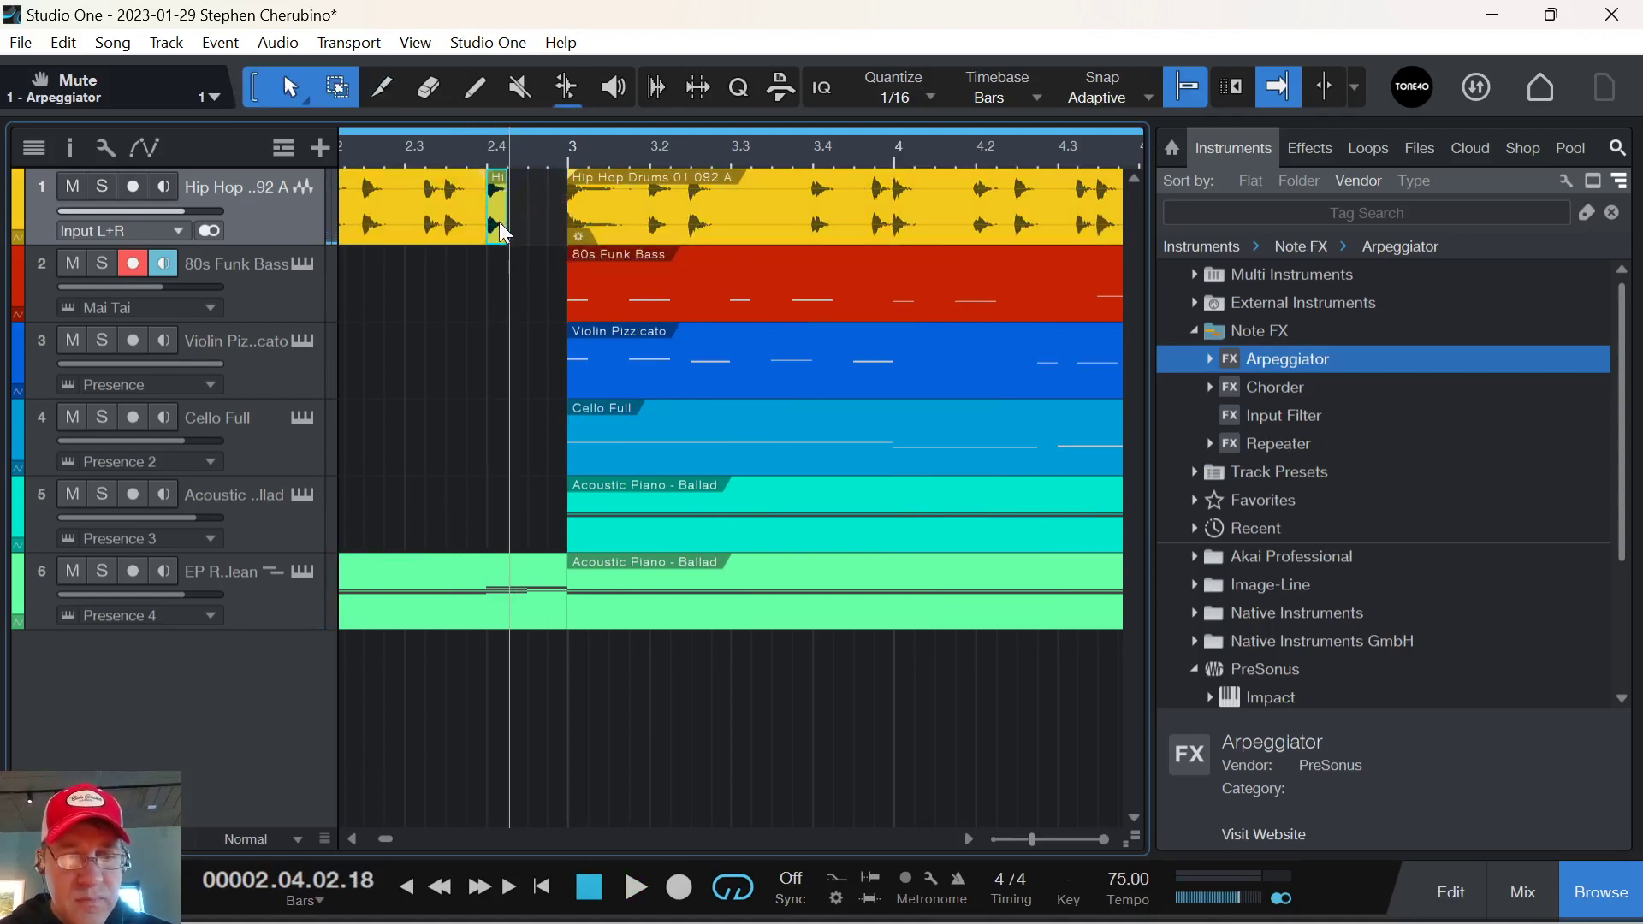
# Duplicate the sixteenth-note drum slice three times to fill up to bar 3, and play the fill from just before beat 2.4.
pyautogui.press('d')
pyautogui.press('d')
pyautogui.press('d')
pyautogui.click(464, 142)
pyautogui.press('space')
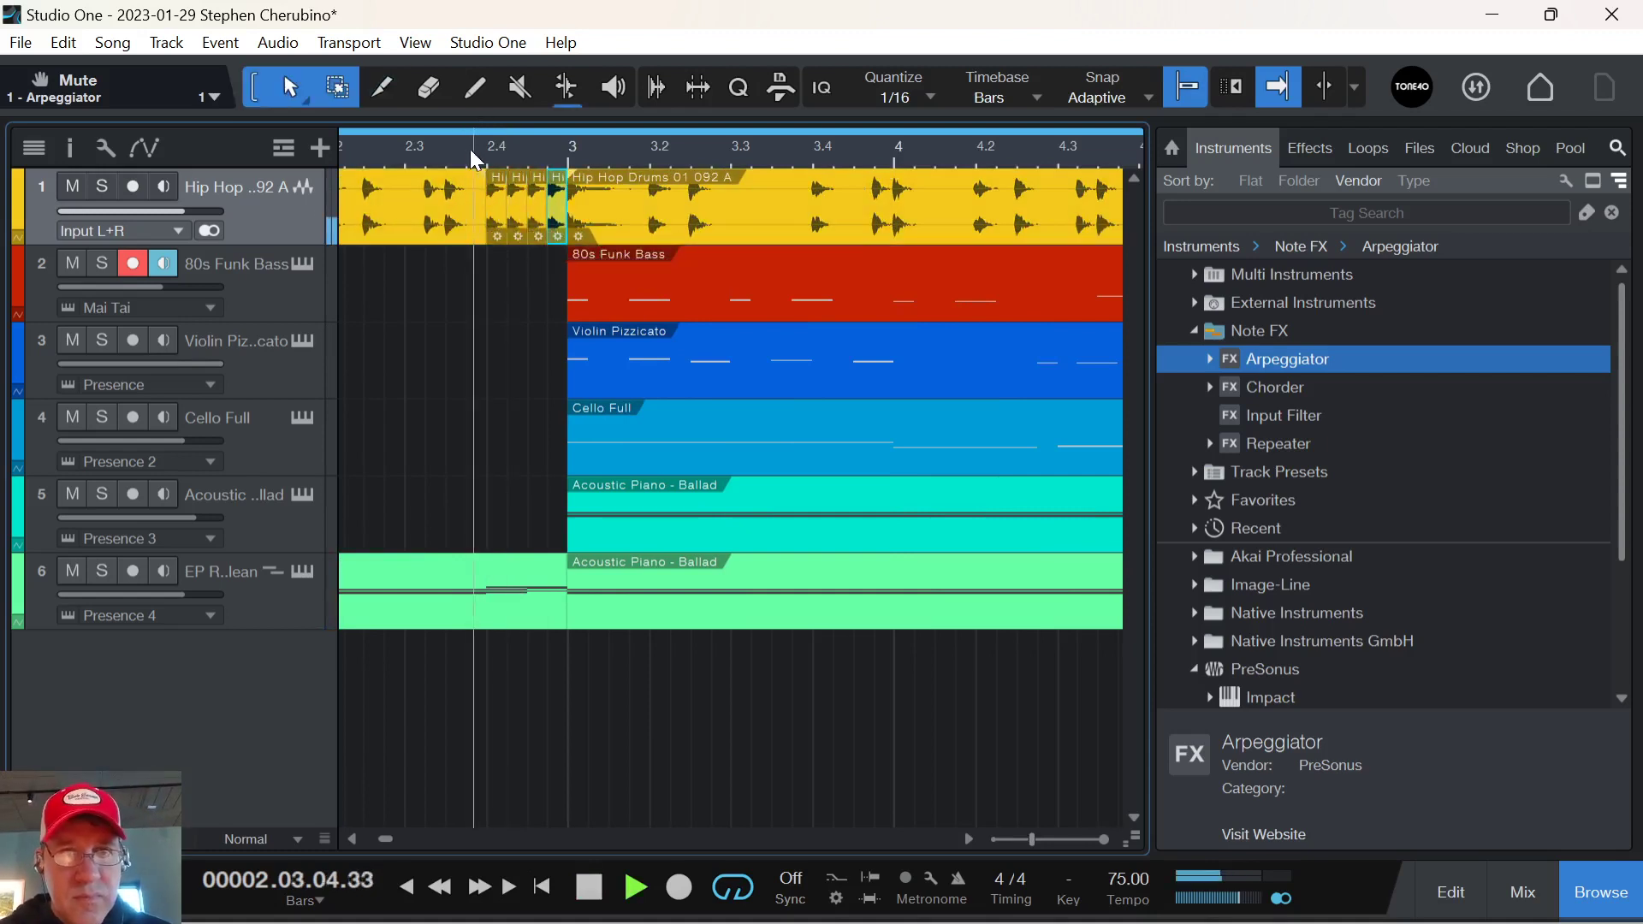
# Extend the loop range to end at bar 9.
pyautogui.moveTo(565, 152); pyautogui.dragTo(469, 115)
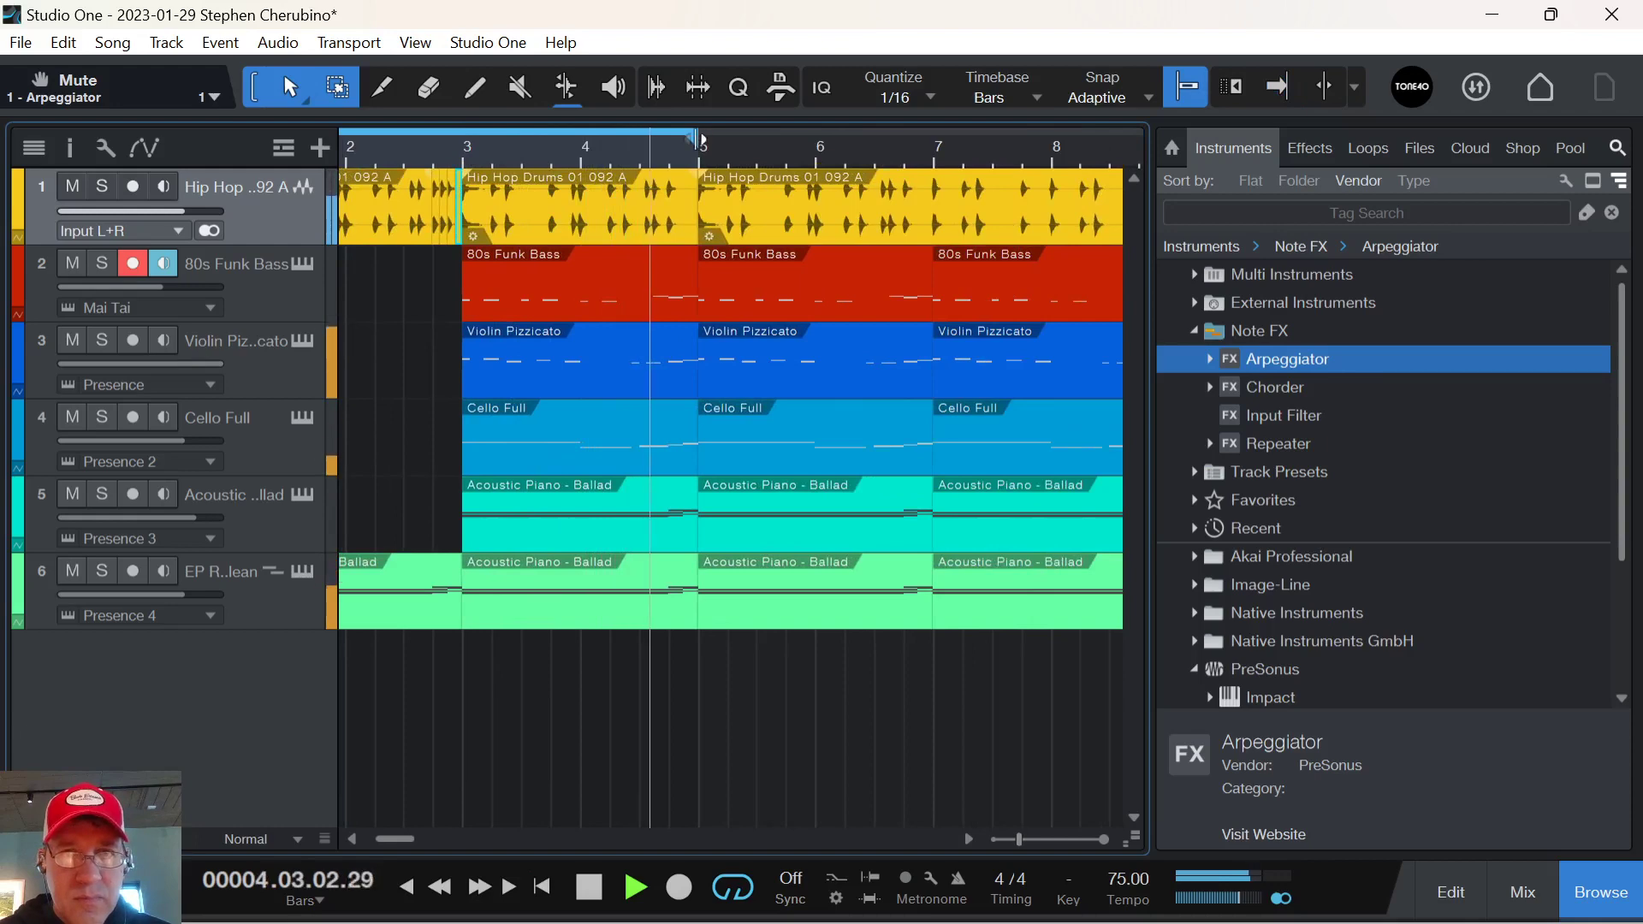
pyautogui.moveTo(697, 137); pyautogui.dragTo(745, 130)
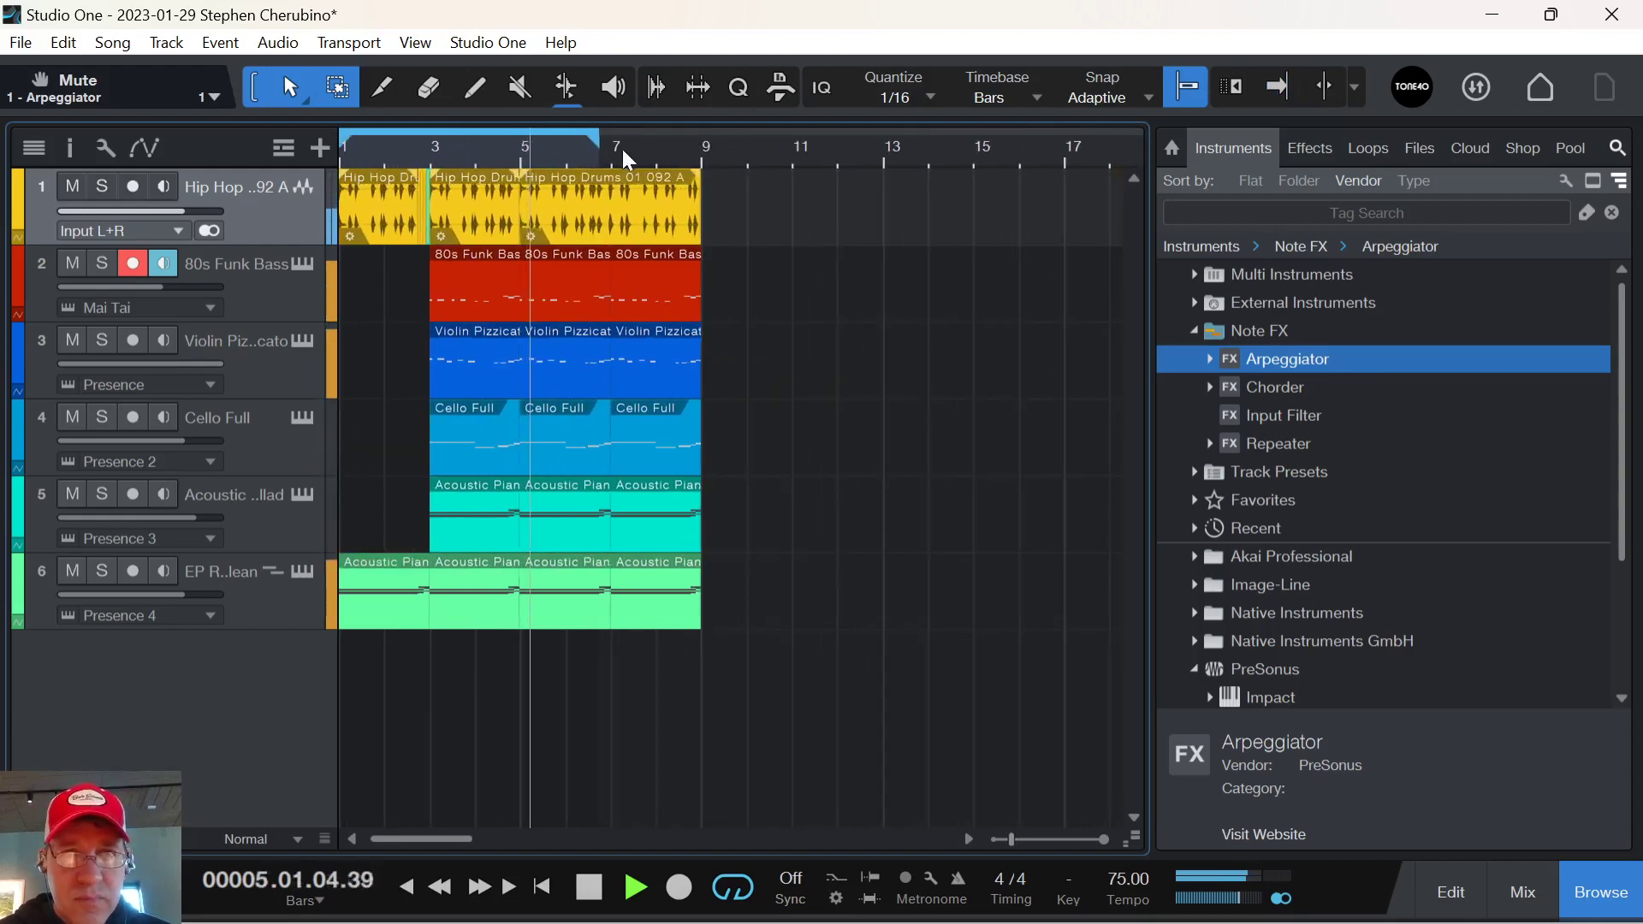
pyautogui.moveTo(601, 151); pyautogui.dragTo(701, 156)
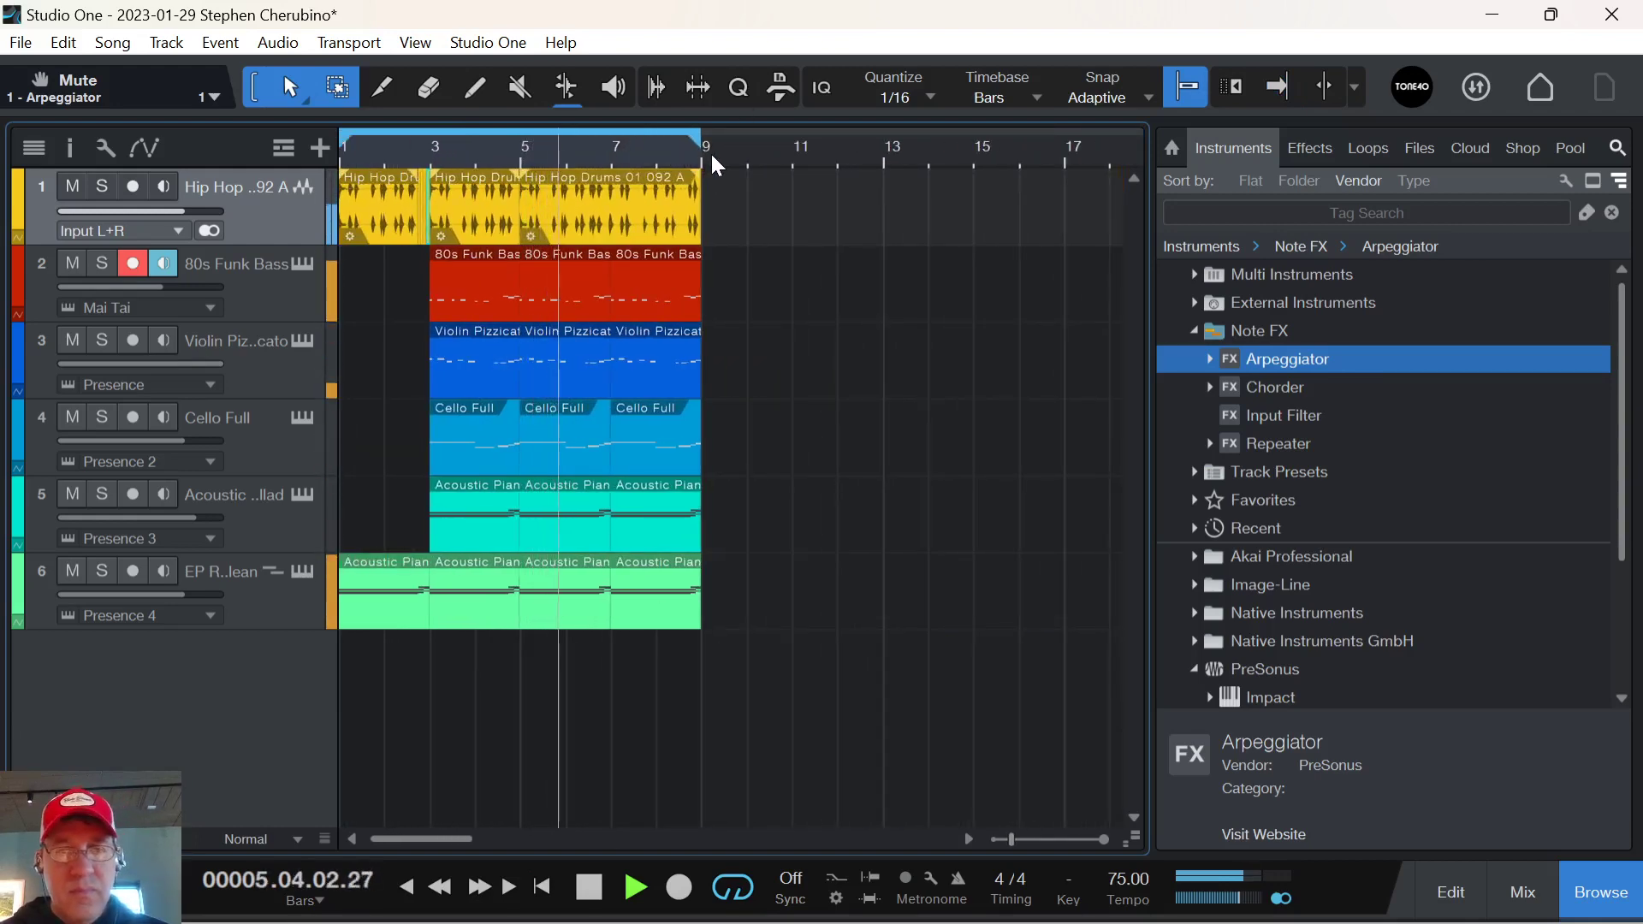
# Check the 80s Funk Bass by briefly soloing it during playback, and replay the arrangement from bar 1.
pyautogui.click(101, 265)
pyautogui.click(101, 267)
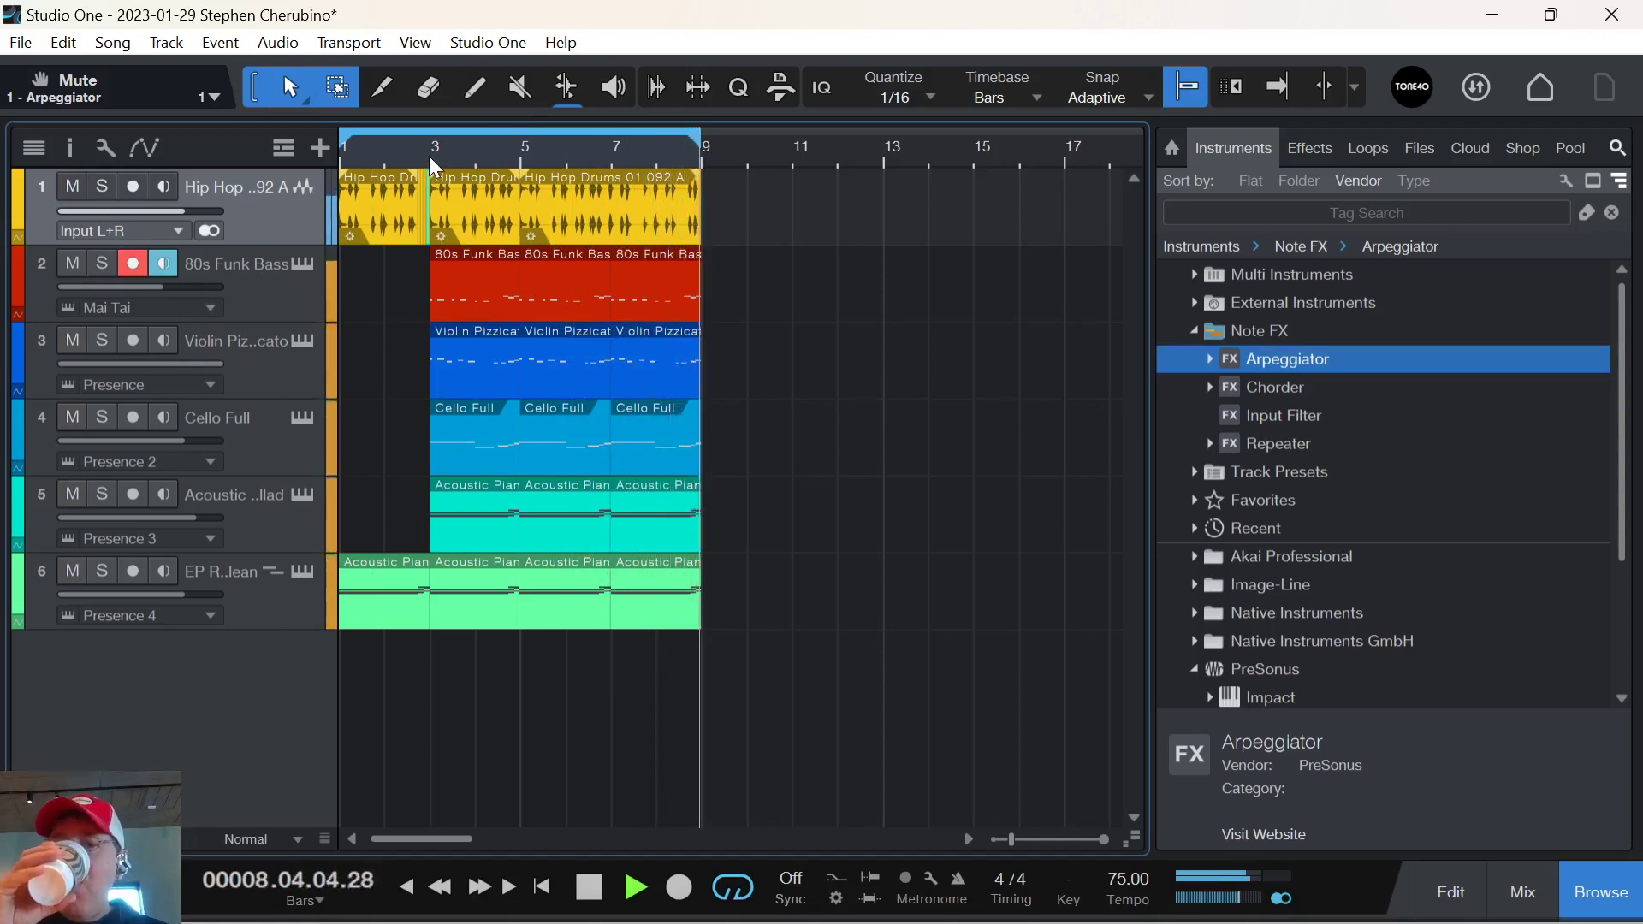
pyautogui.press('space')
pyautogui.press(',')
pyautogui.press('space')
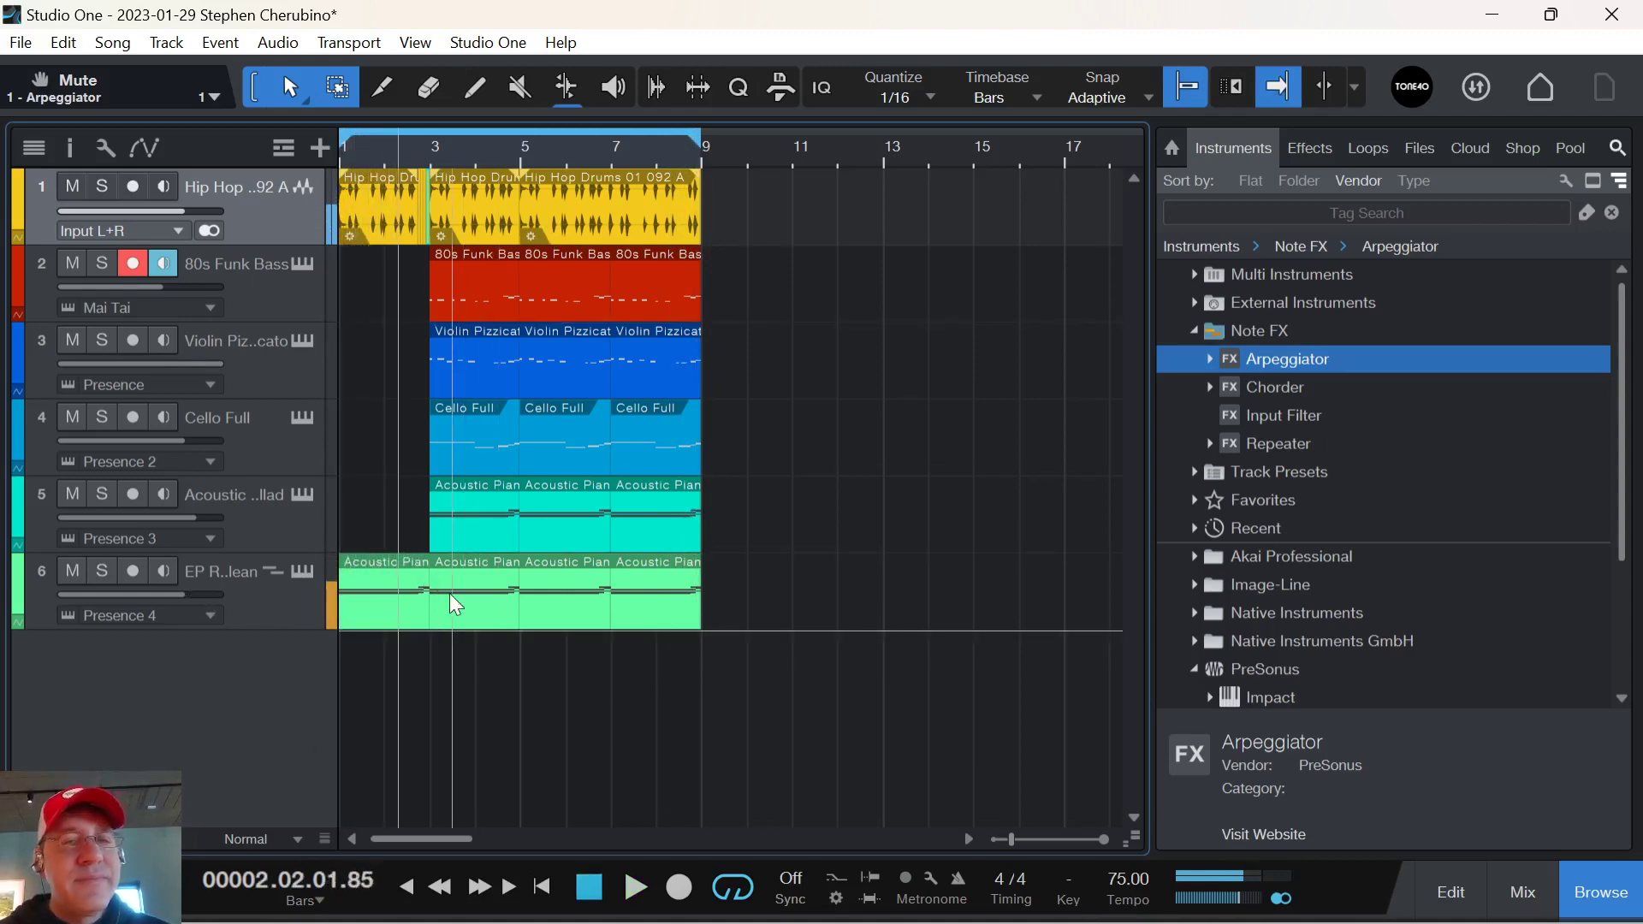
# Bounce the first EP Rhodes clean event, at bar 1, to a new audio track.
pyautogui.rightClick(363, 624)
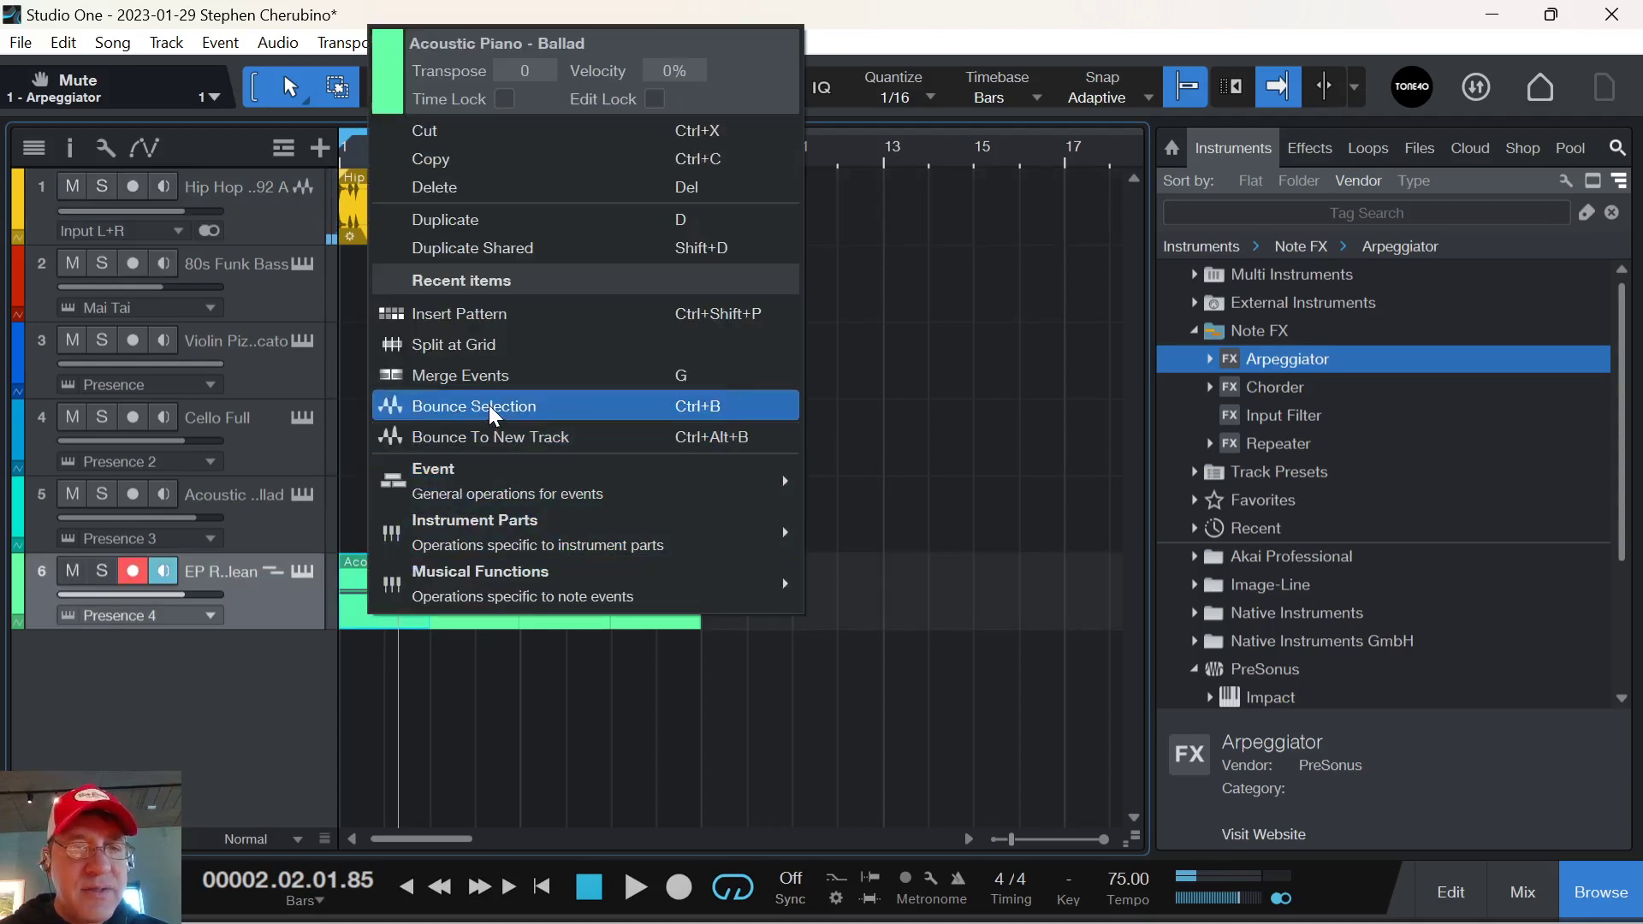
pyautogui.click(472, 752)
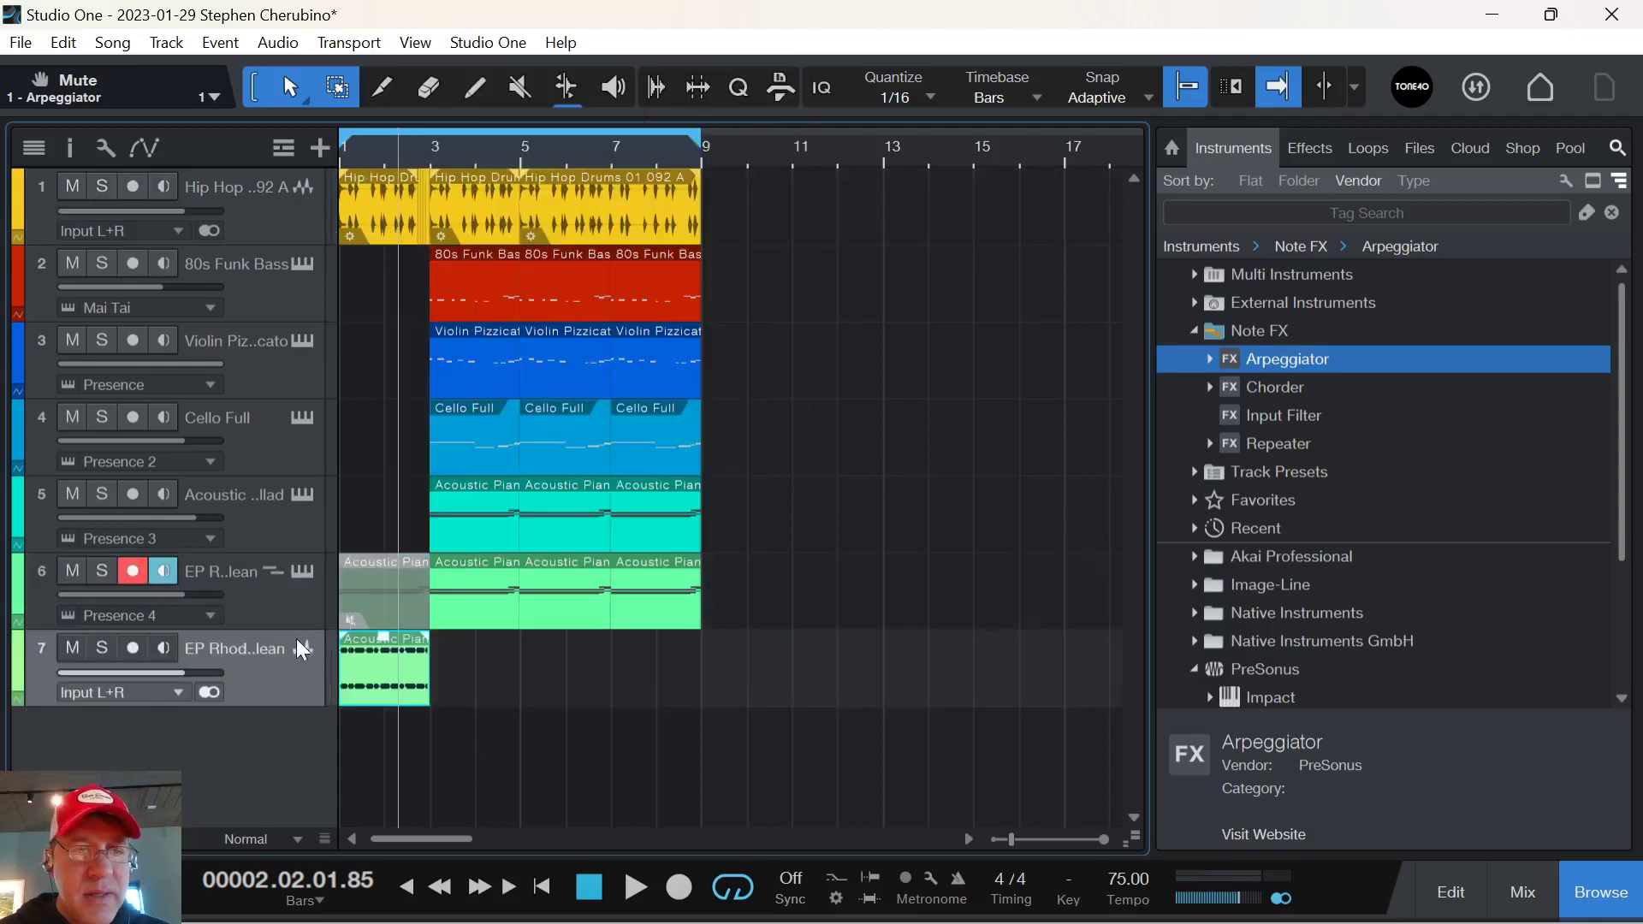
# Open the EP Rhodes clean instrument and enable its Reverb and Delay effects.
pyautogui.click(302, 572)
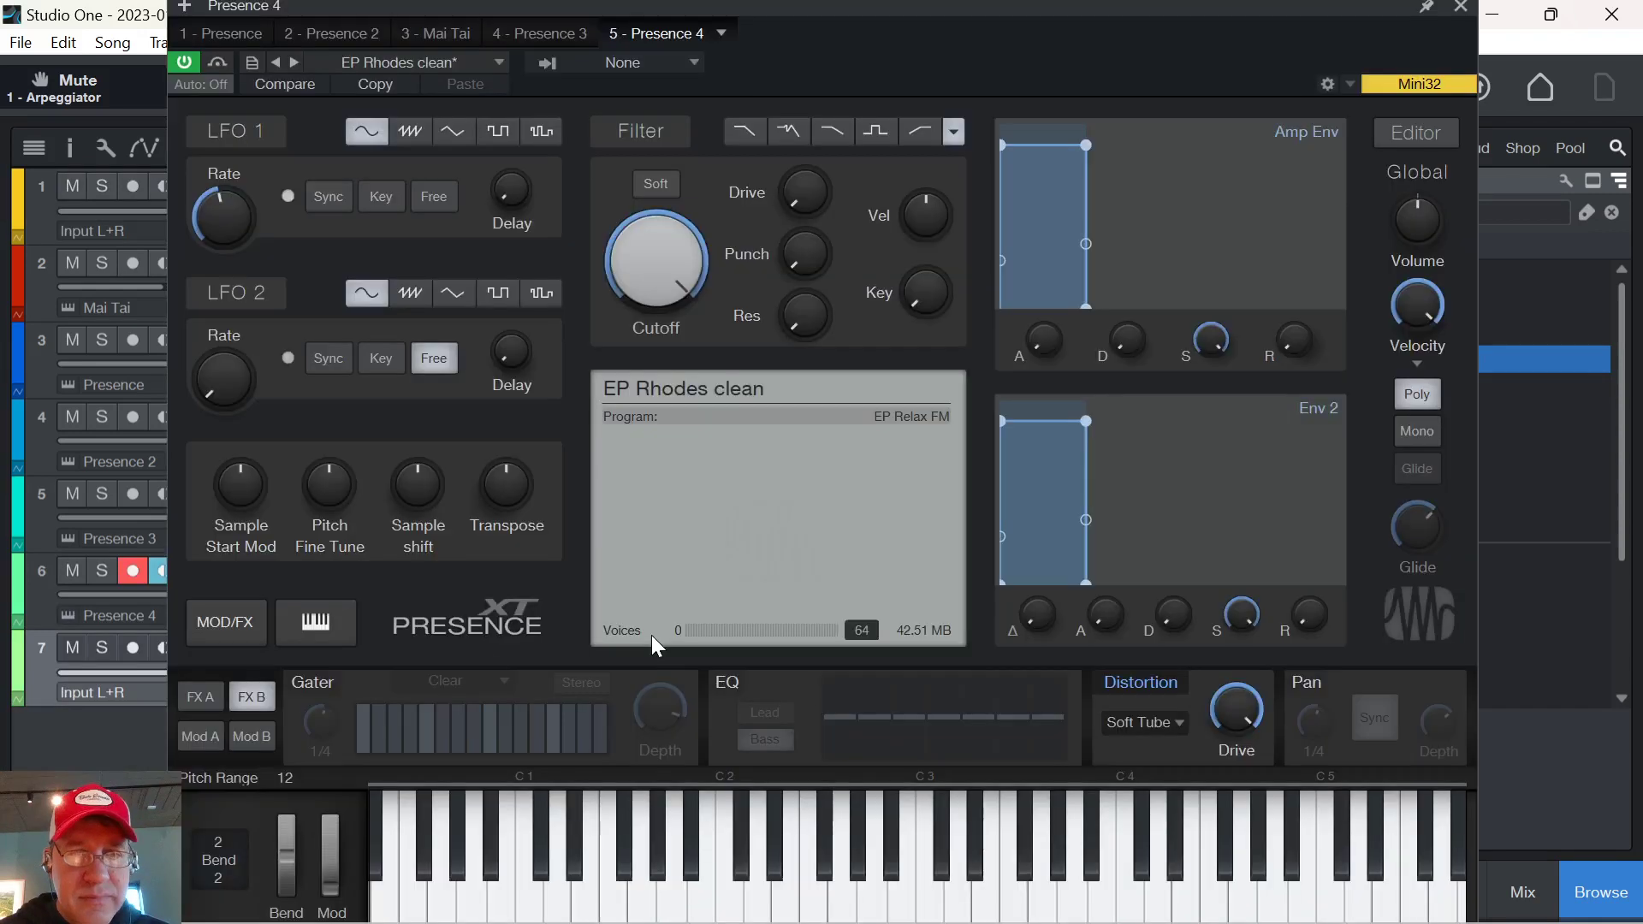
pyautogui.click(202, 696)
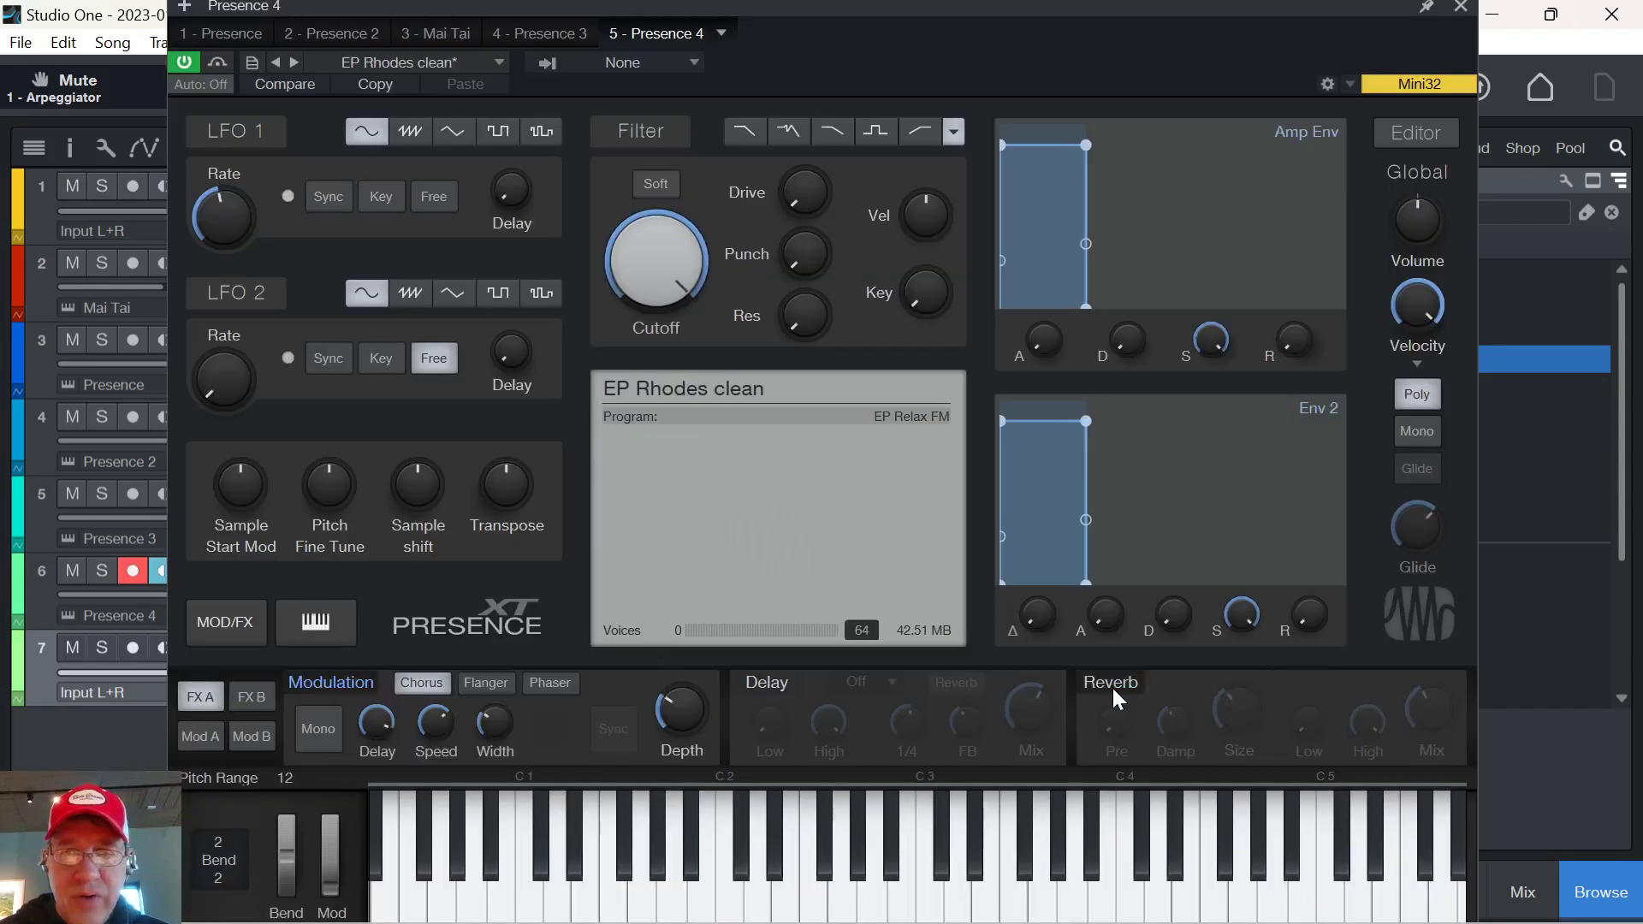
pyautogui.click(1111, 685)
pyautogui.click(788, 682)
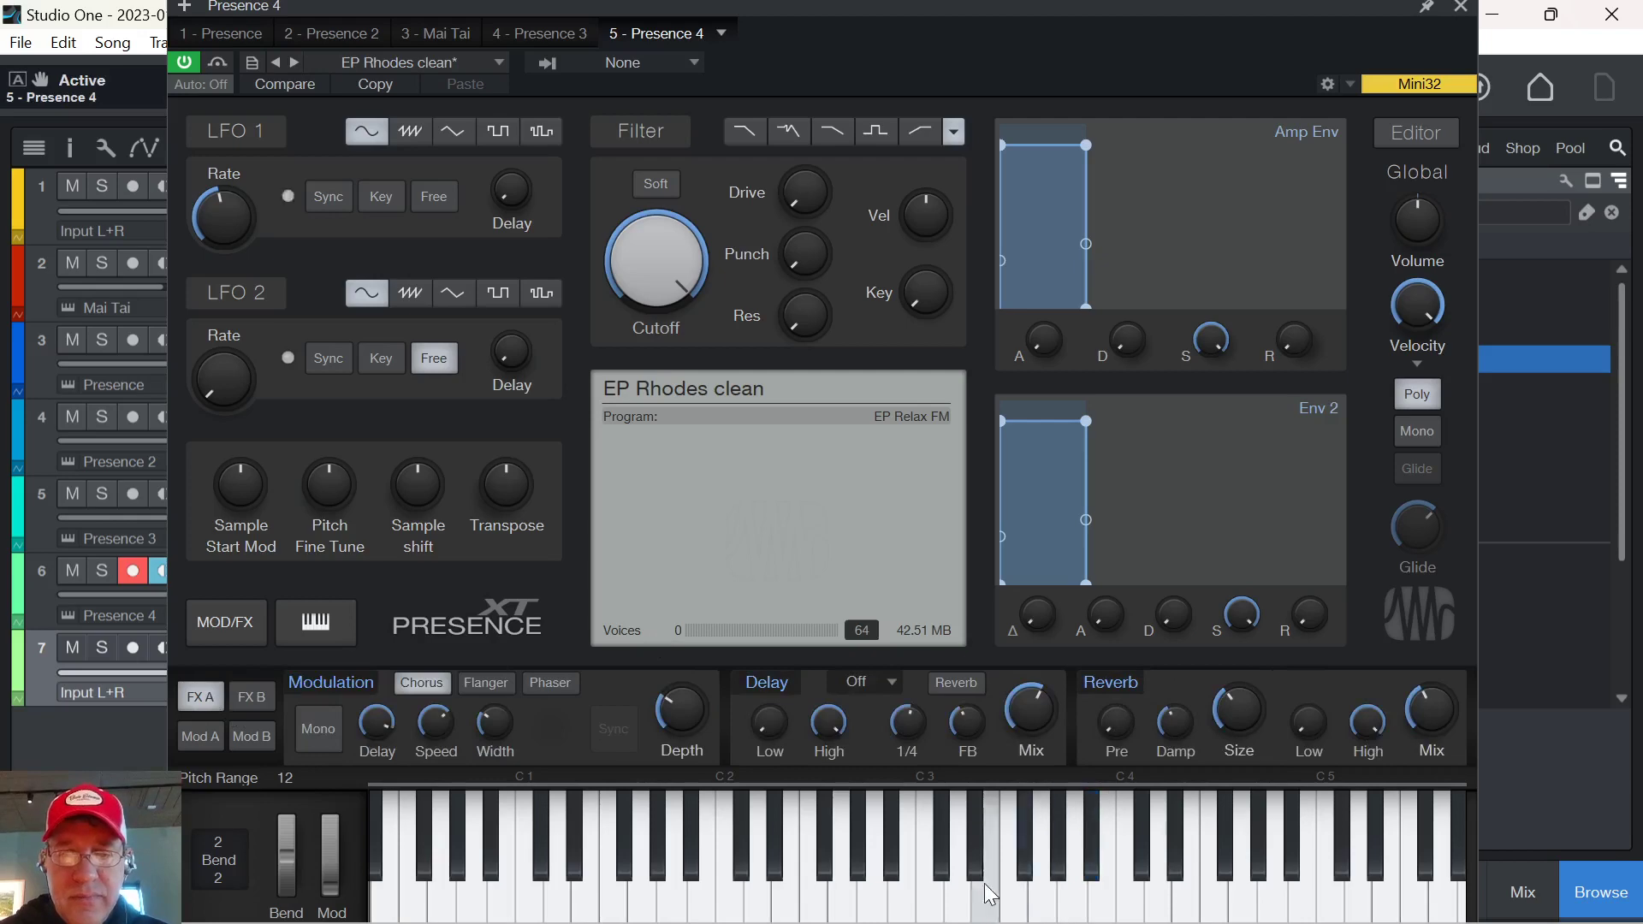
# Audition the EP Rhodes clean with its effects, close the instrument window, and play the arrangement.
pyautogui.click(958, 900)
pyautogui.click(1459, 9)
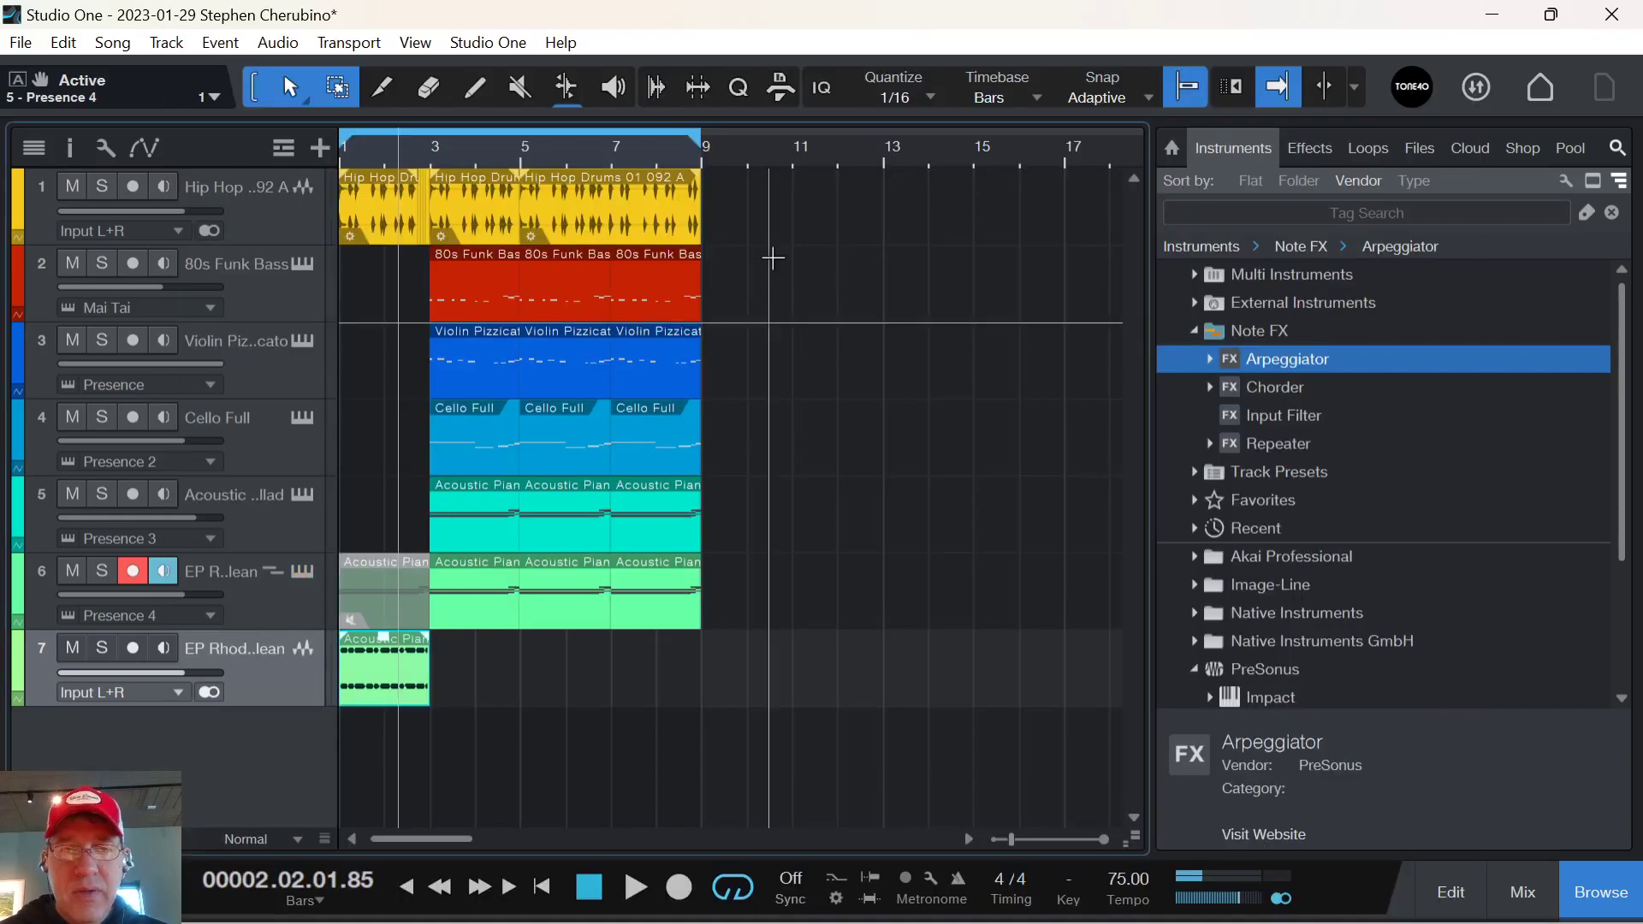
pyautogui.press('space')
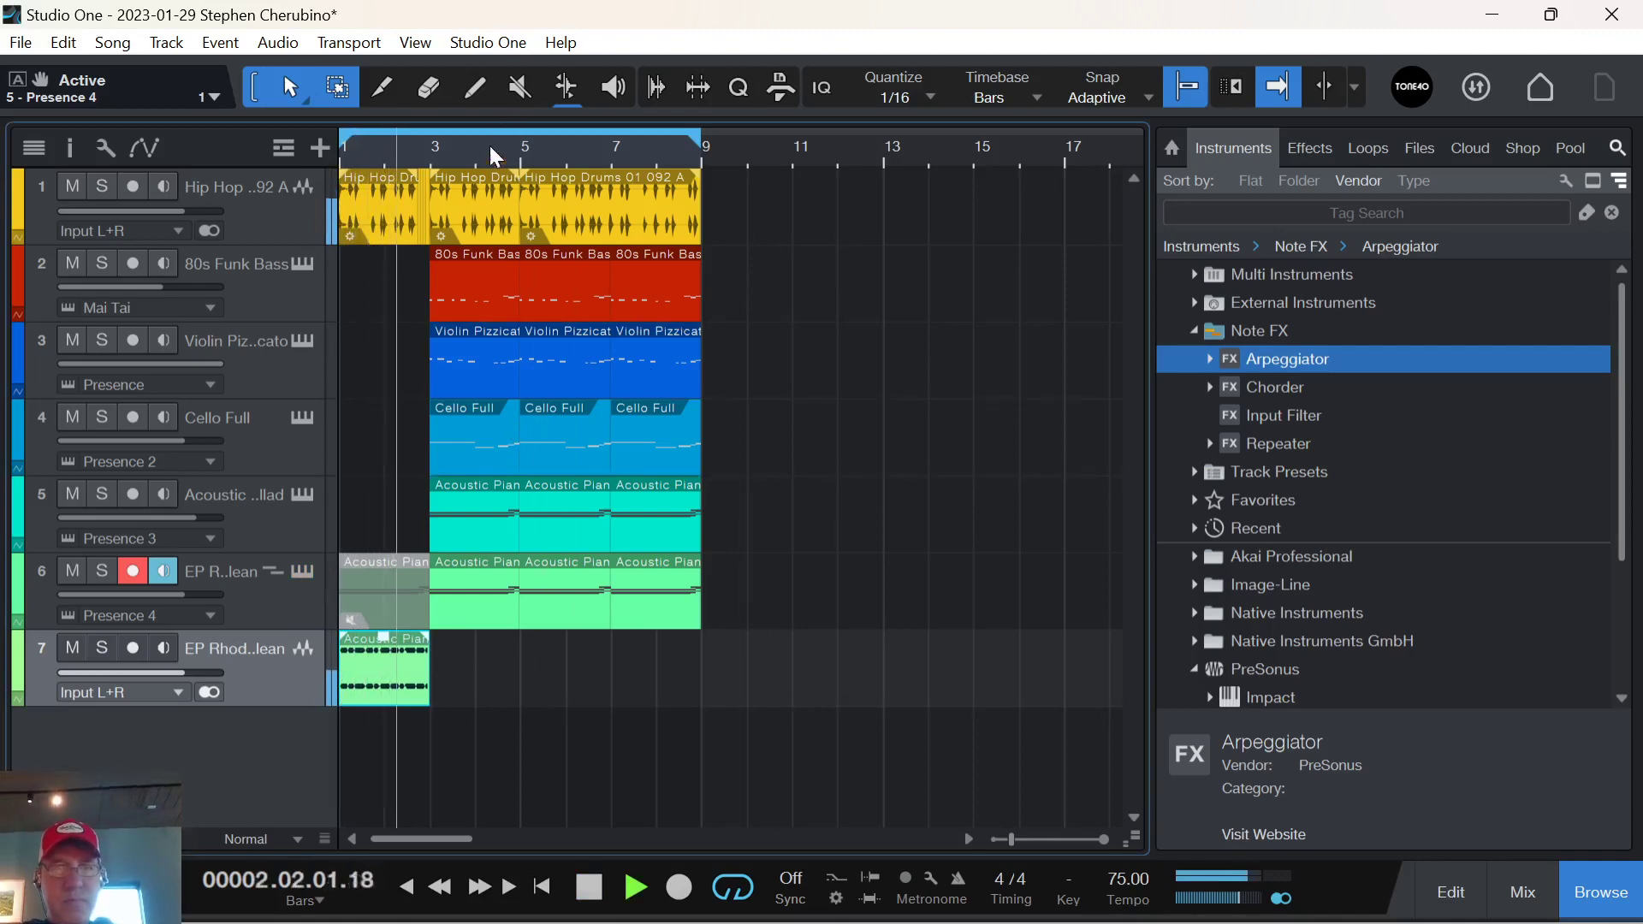
pyautogui.moveTo(488, 150); pyautogui.dragTo(538, 187)
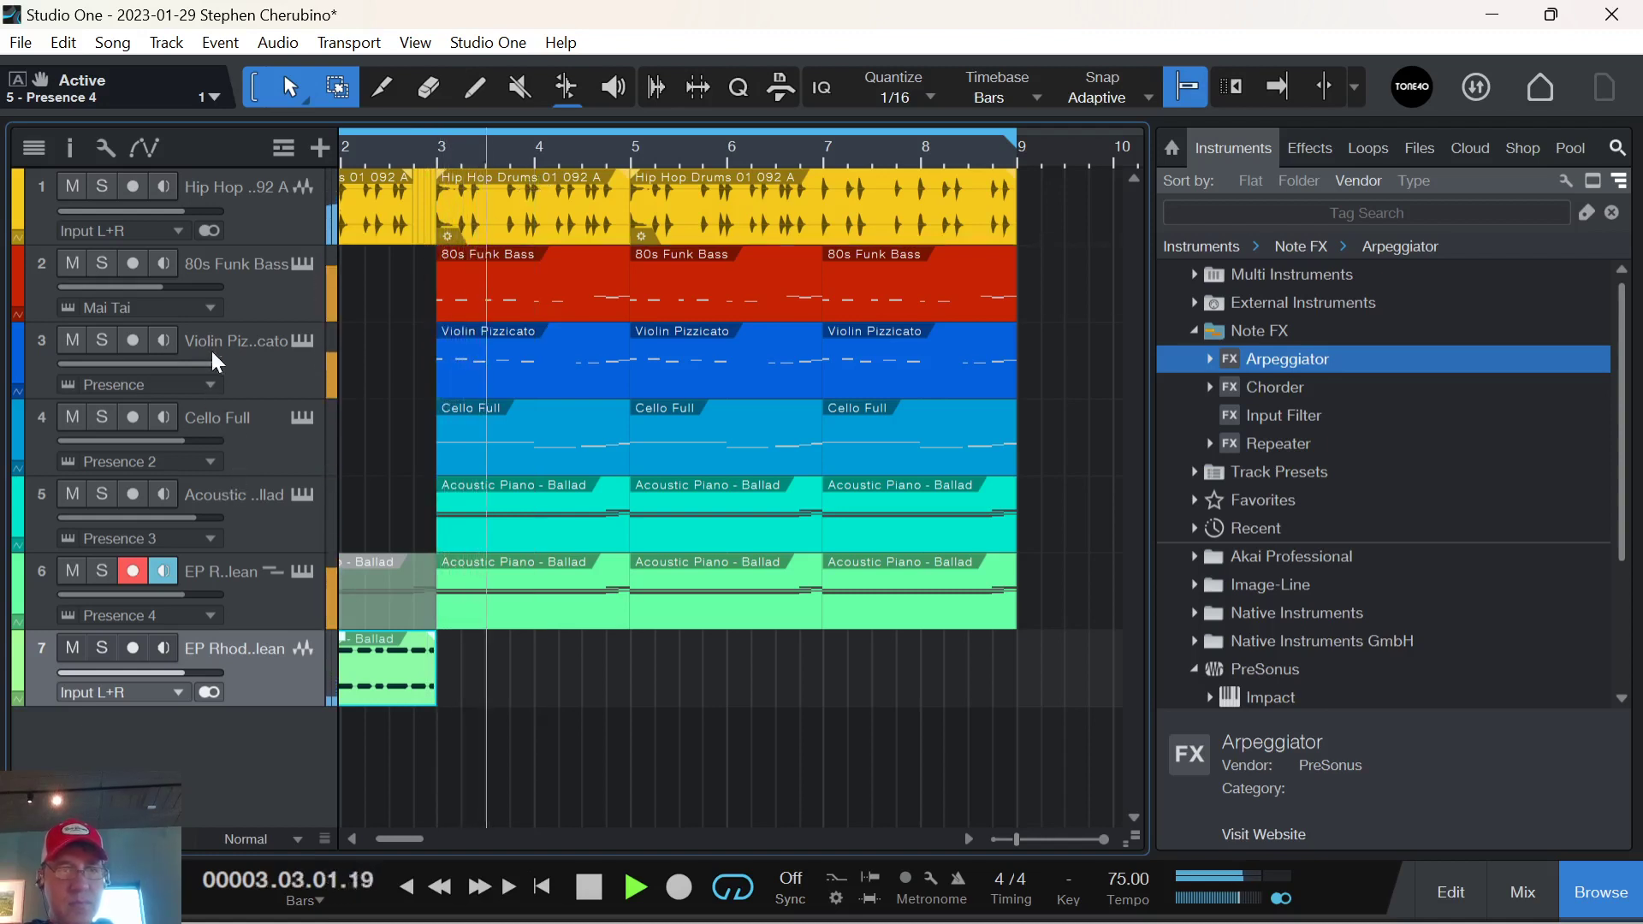
# Balance the mix during playback, setting the Violin Pizzicato volume to +3.5 dB and the 80s Funk Bass volume to -3.3 dB.
pyautogui.moveTo(169, 286)
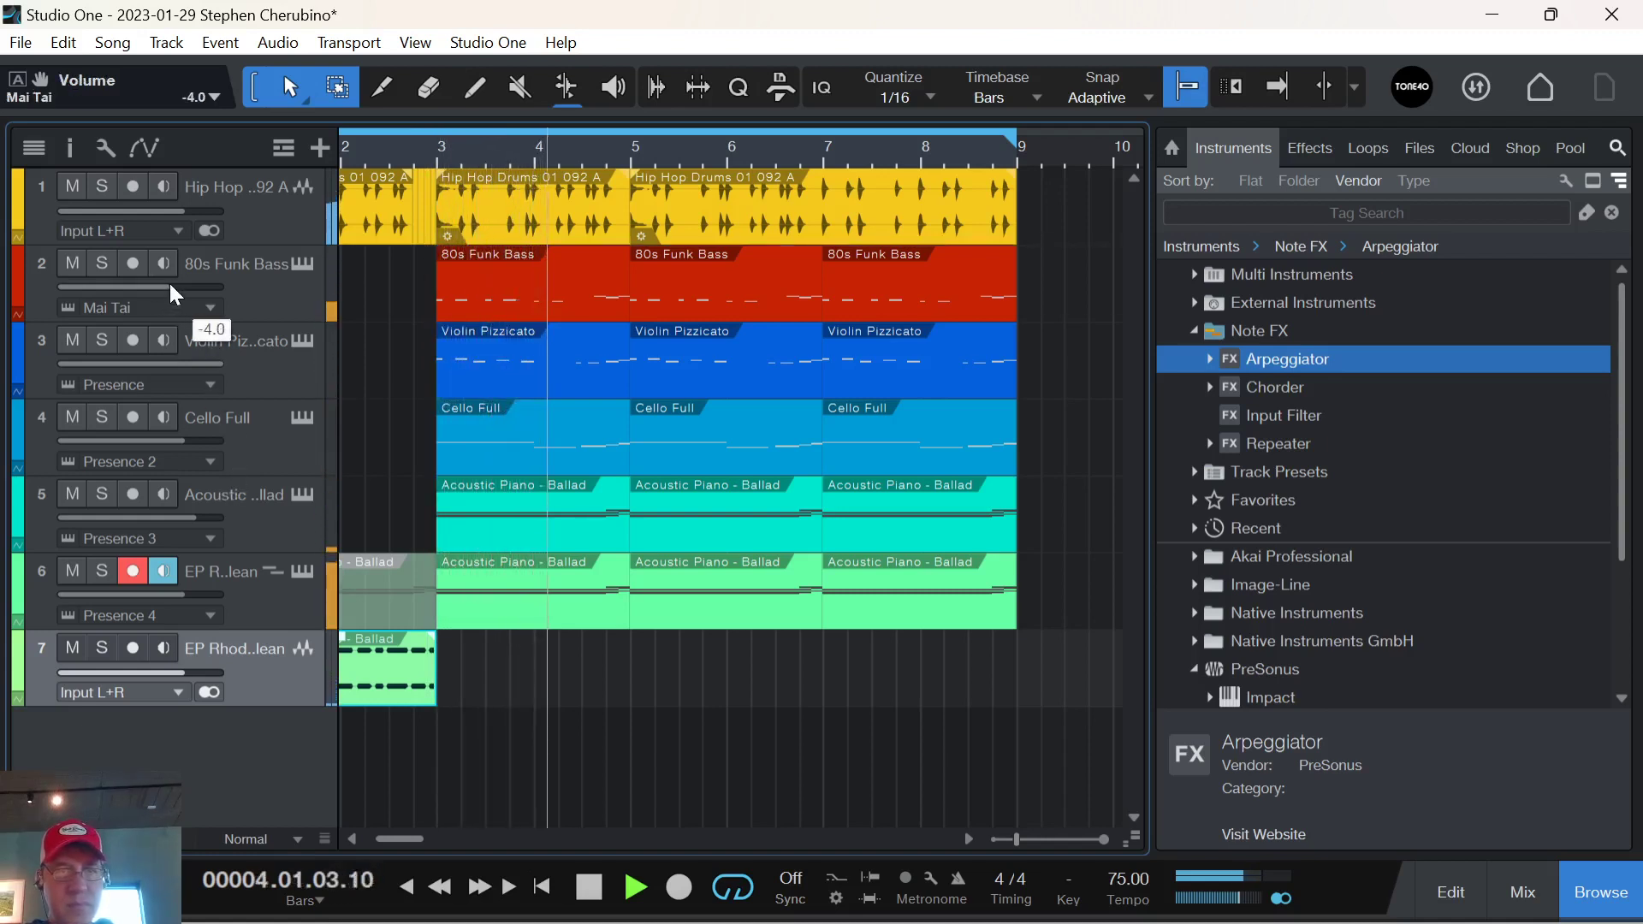
pyautogui.moveTo(169, 284); pyautogui.dragTo(175, 284)
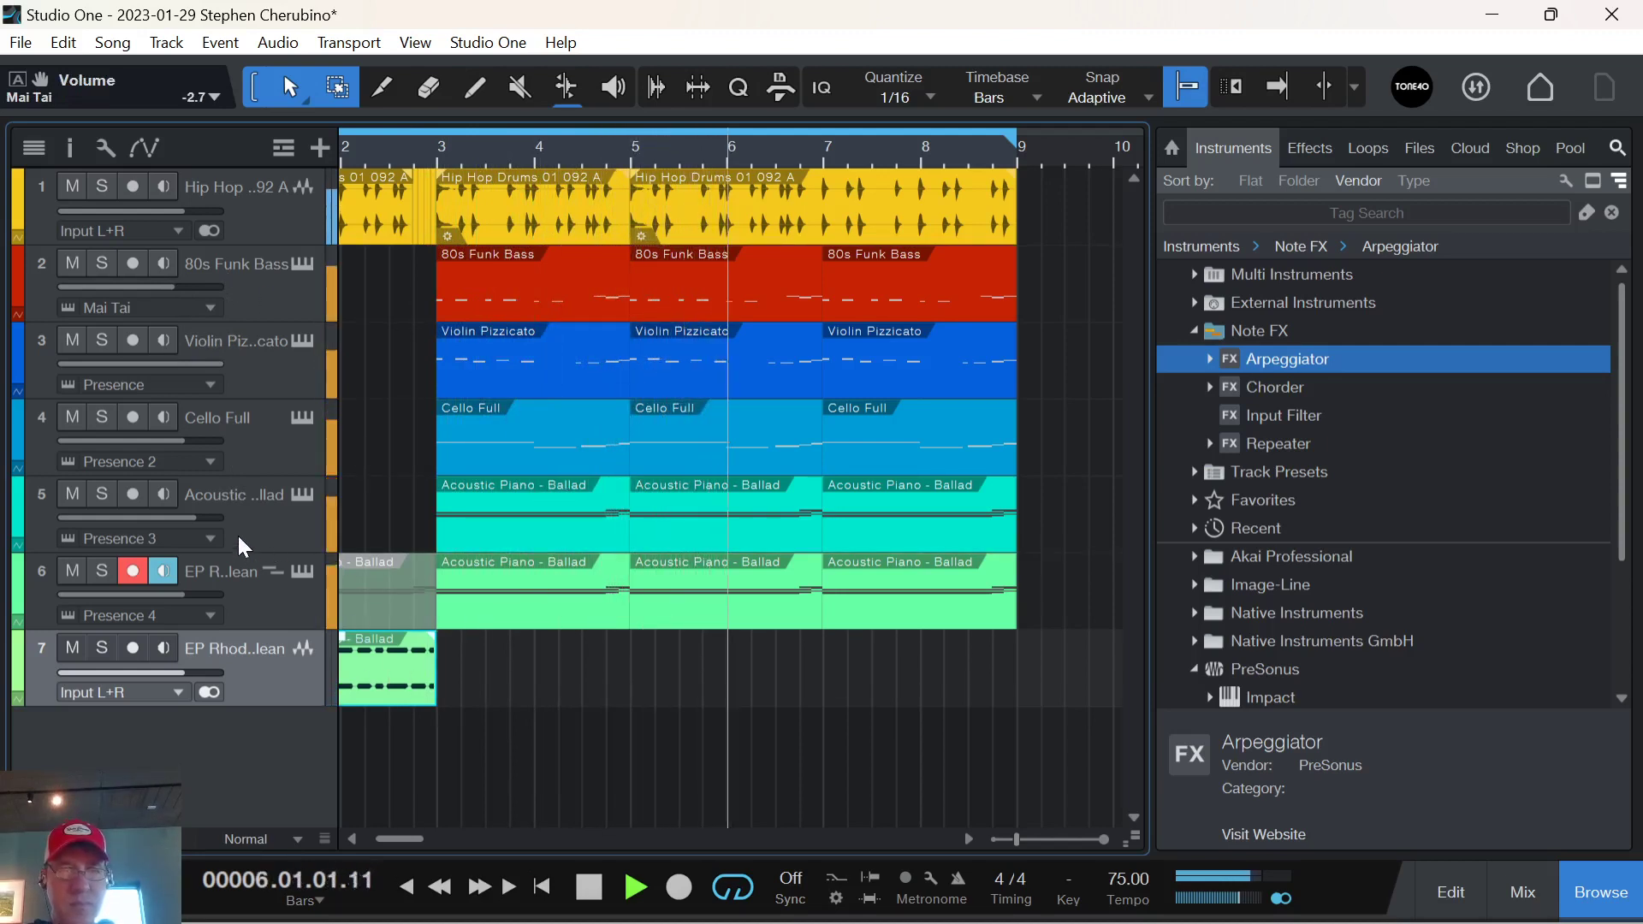
pyautogui.moveTo(209, 362); pyautogui.dragTo(183, 361)
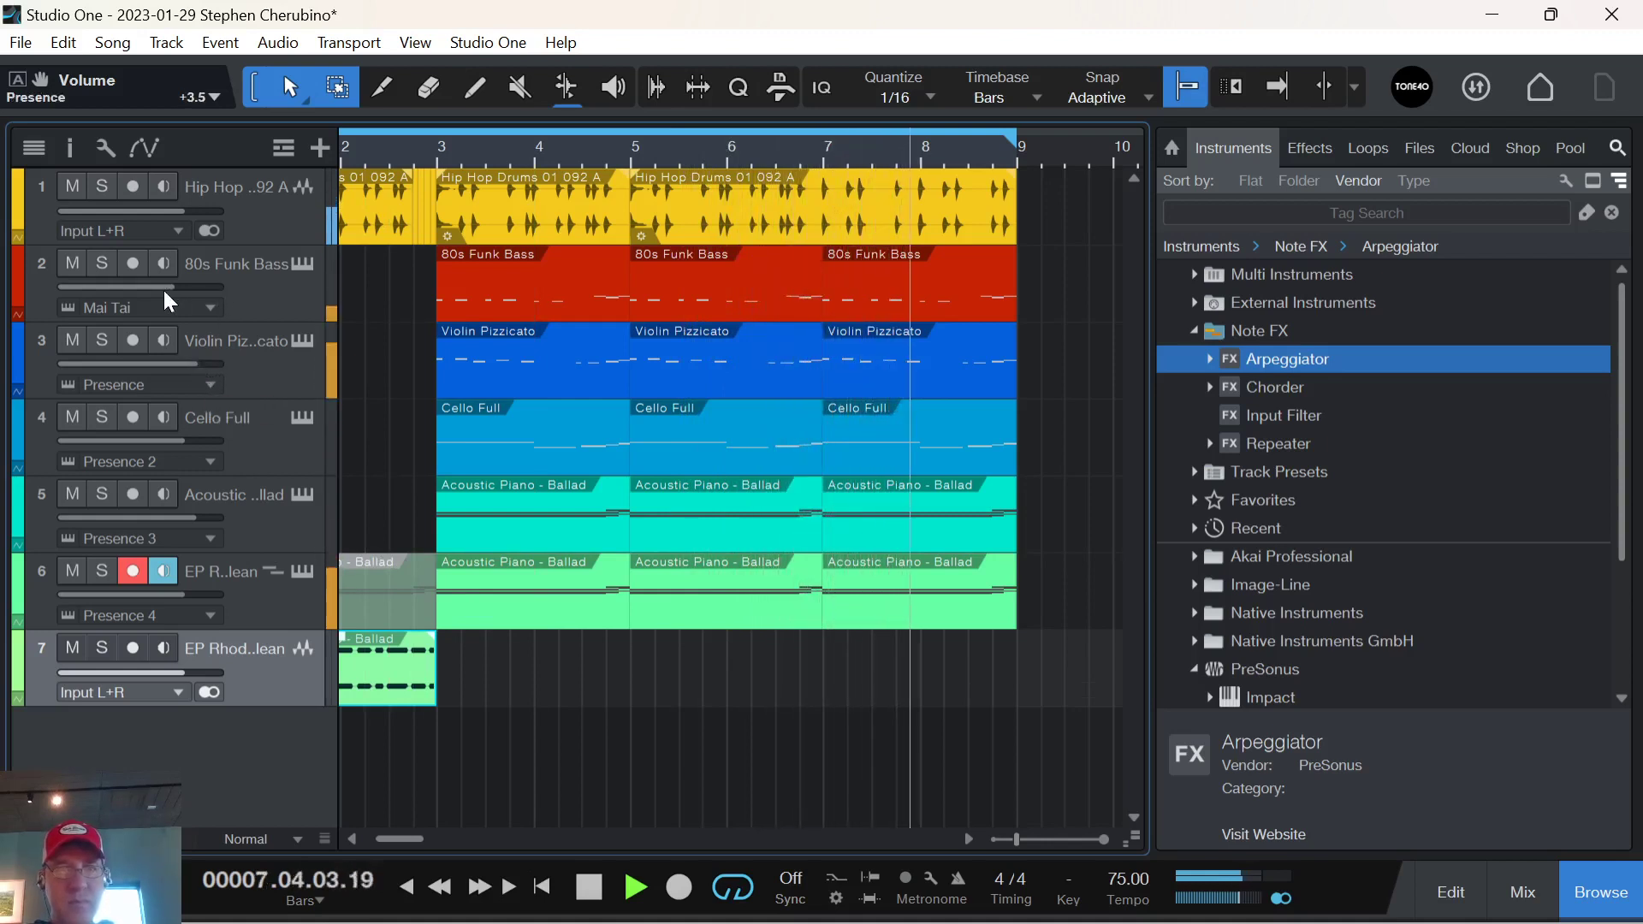
pyautogui.scroll(-1, 164, 292)
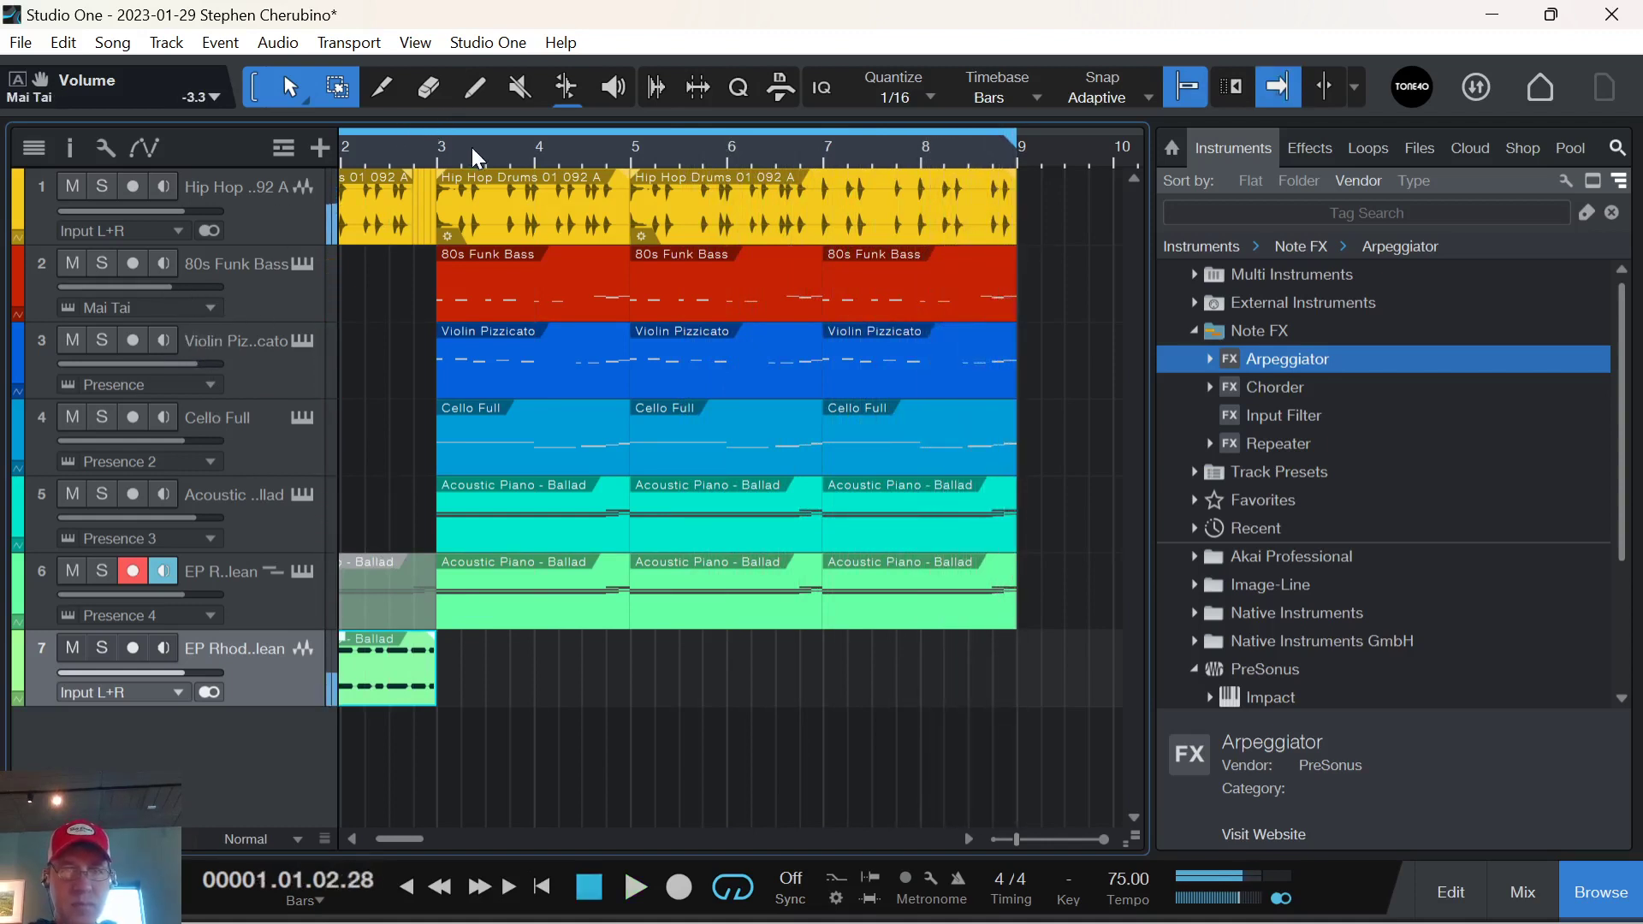
# Duplicate the events of tracks 1 to 6 from bars 3–9 to bars 9–15, and extend the loop range to bar 15.
pyautogui.moveTo(1040, 630); pyautogui.dragTo(436, 205)
pyautogui.press('d')
pyautogui.moveTo(703, 158)
pyautogui.mouseDown()
pyautogui.moveTo(566, 109)
pyautogui.moveTo(717, 130)
pyautogui.mouseUp()
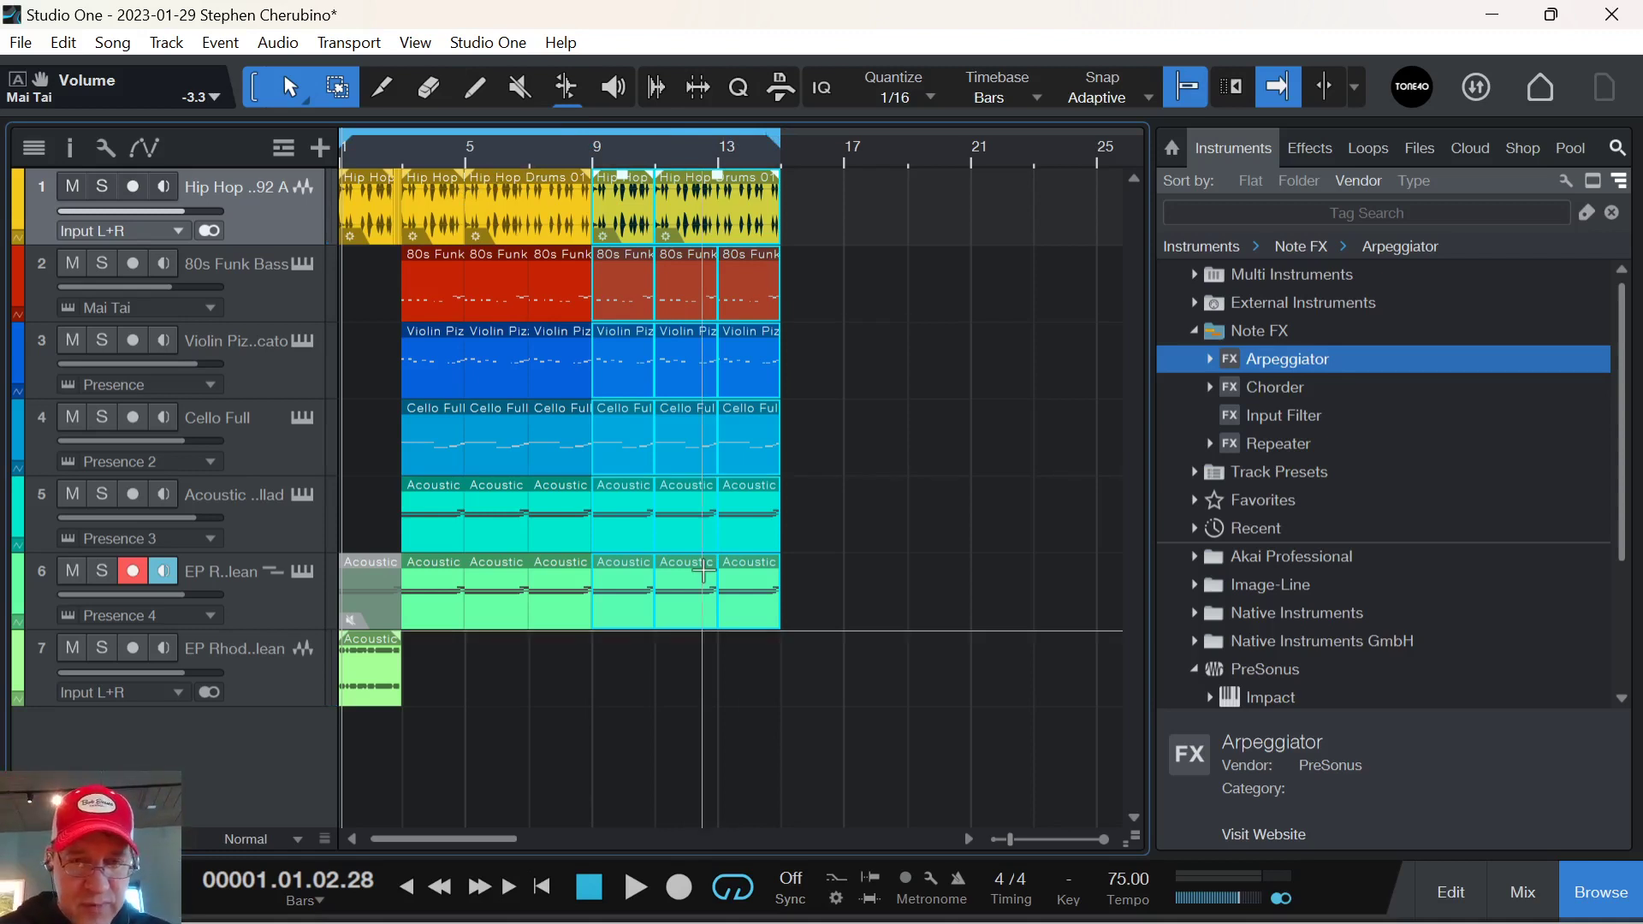
# Play the arrangement and raise the master volume in the 80s Funk Bass instrument to +4.4 dB.
pyautogui.press('space')
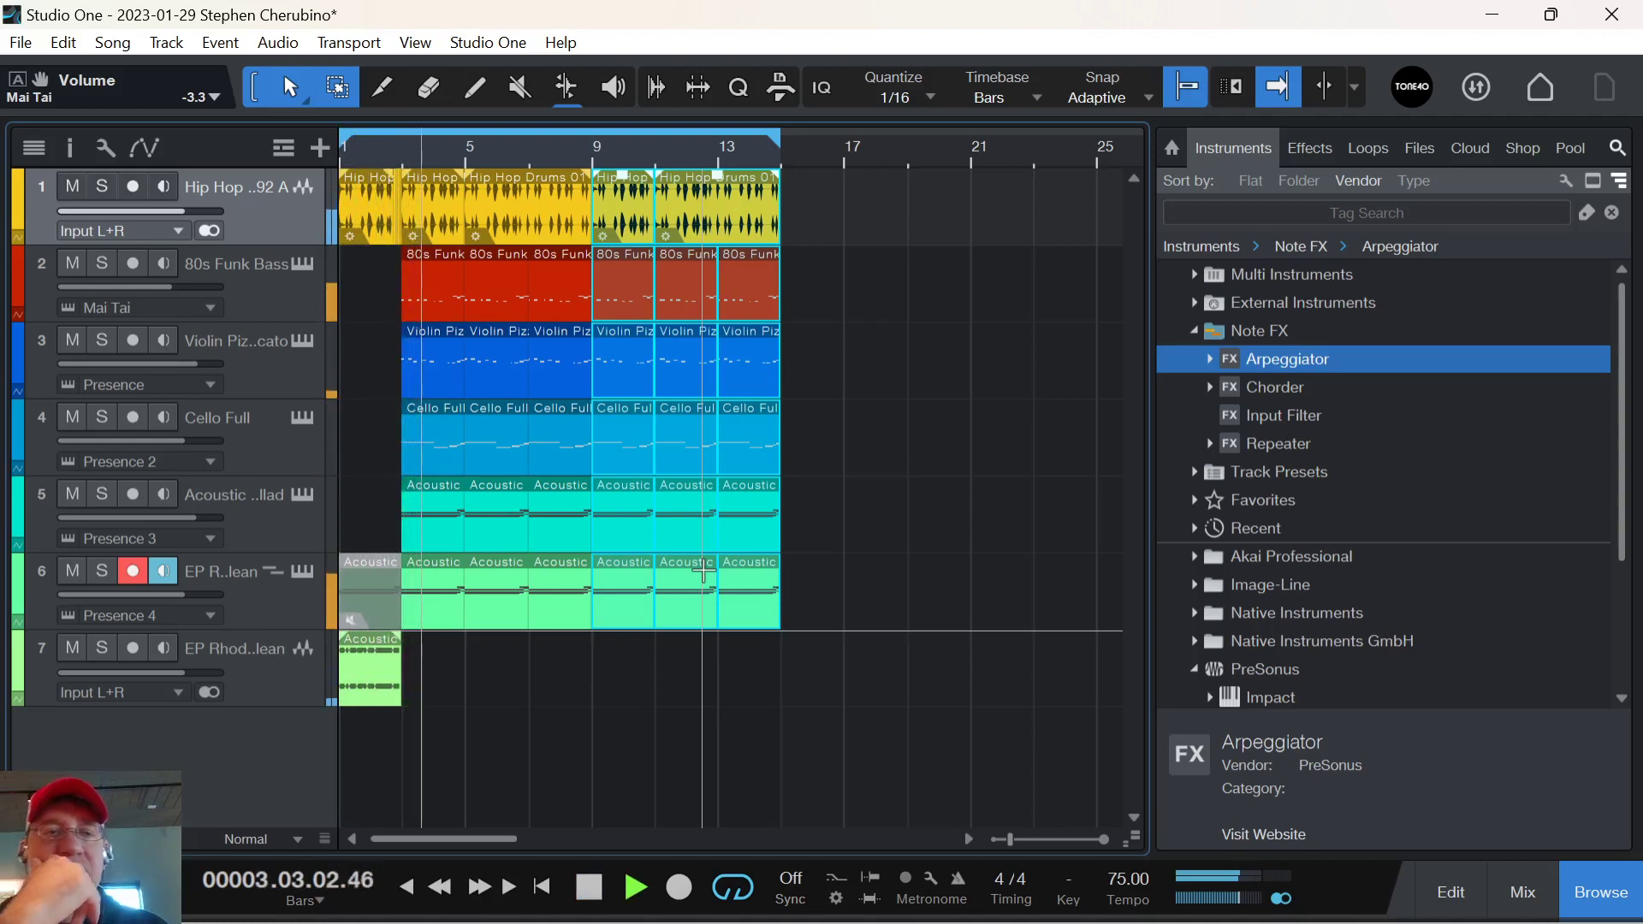
pyautogui.click(306, 264)
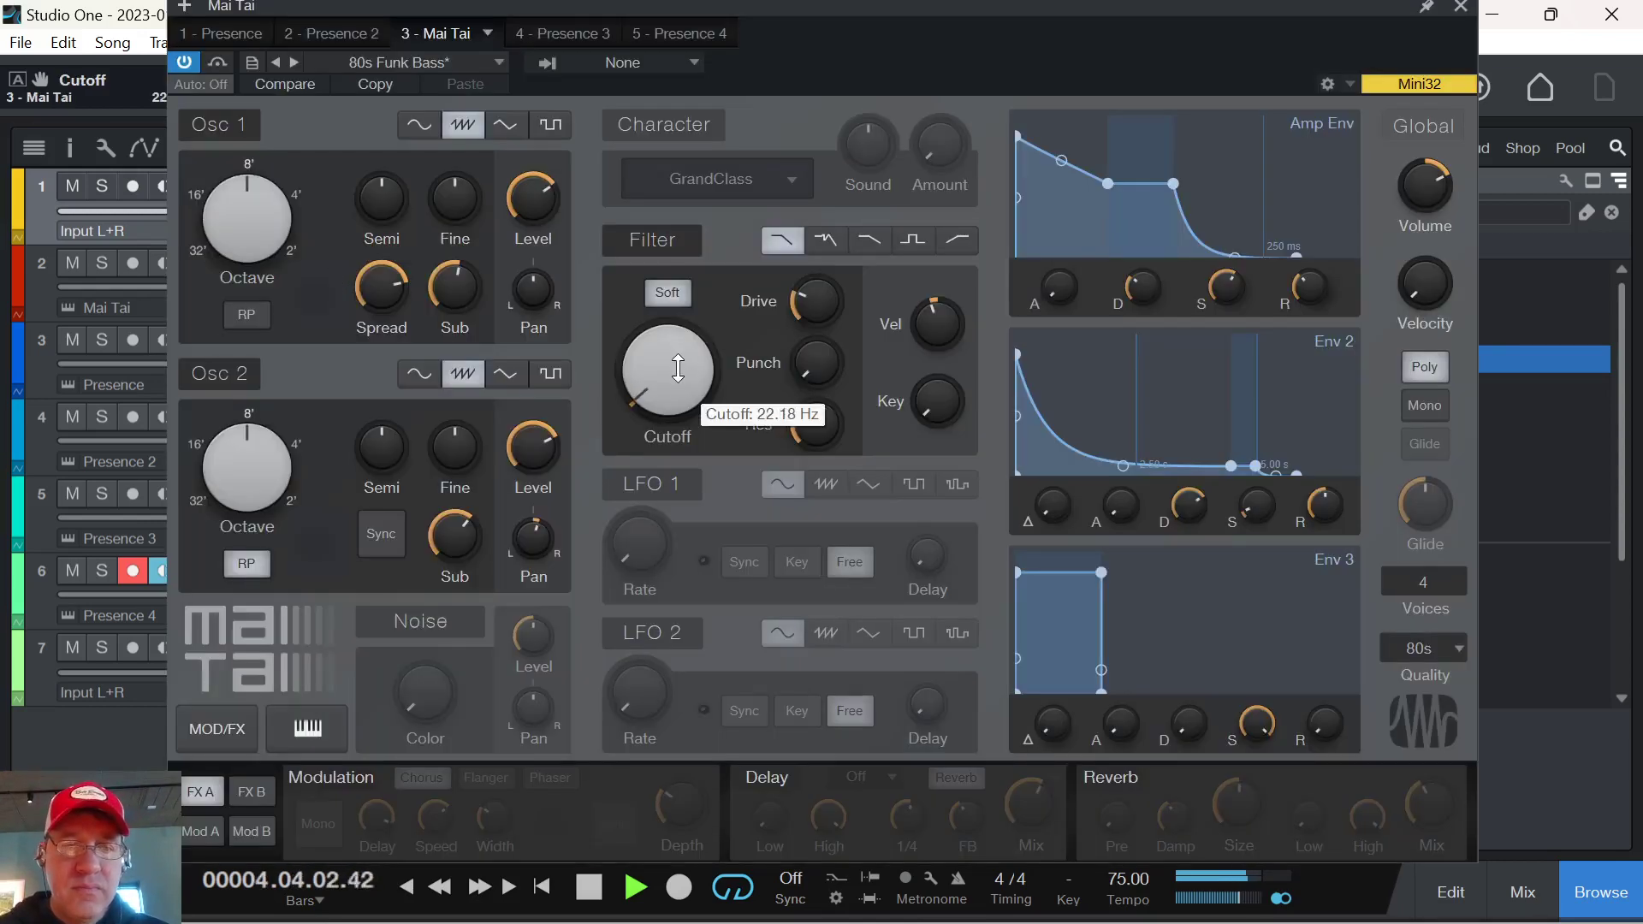
pyautogui.click(249, 791)
pyautogui.click(201, 831)
pyautogui.moveTo(416, 829); pyautogui.dragTo(417, 833)
pyautogui.moveTo(1438, 174); pyautogui.dragTo(1427, 139)
pyautogui.click(1460, 6)
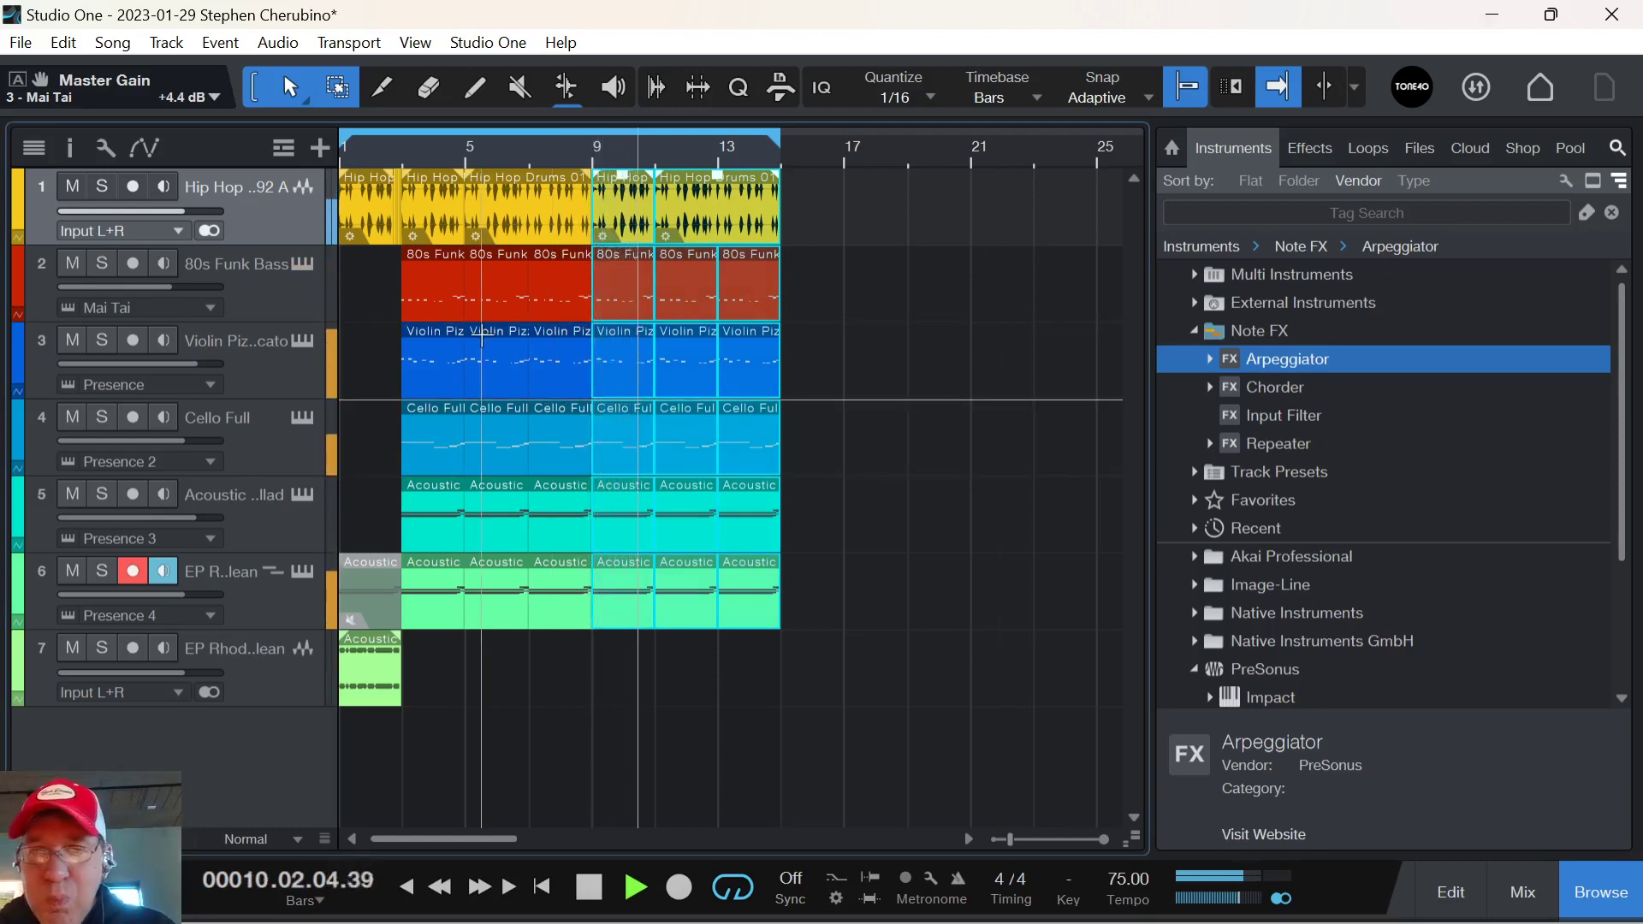
# Stop playback and delete every event from bar 11 onward except those on the Cello Full track.
pyautogui.press('space')
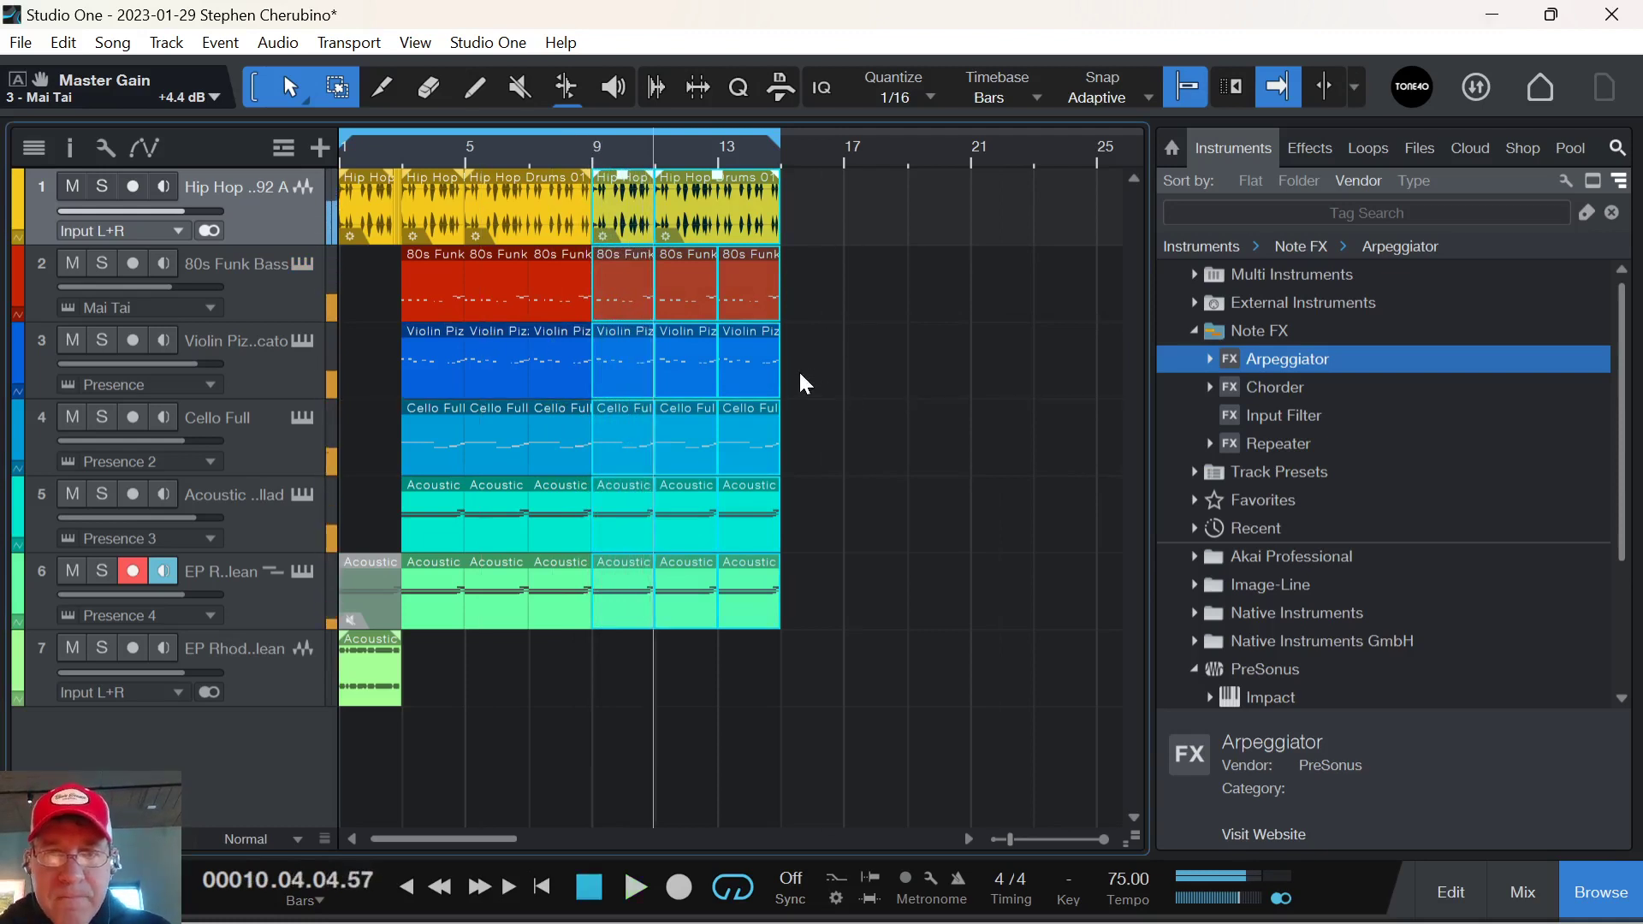
pyautogui.moveTo(798, 370); pyautogui.dragTo(661, 214)
pyautogui.press('Delete')
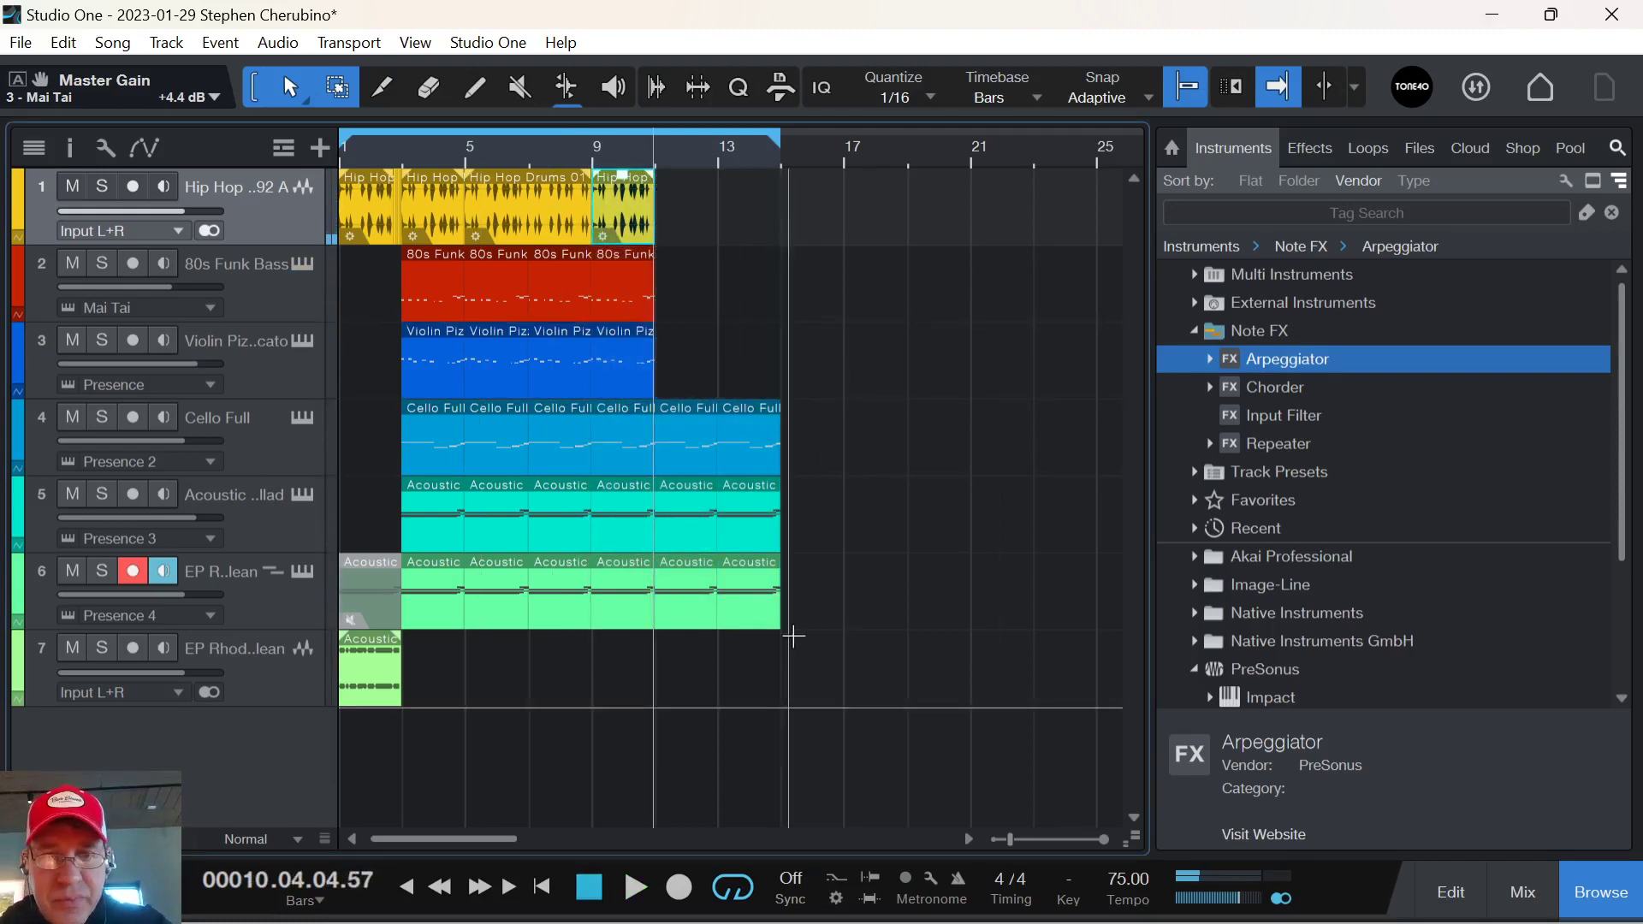
pyautogui.press('Delete')
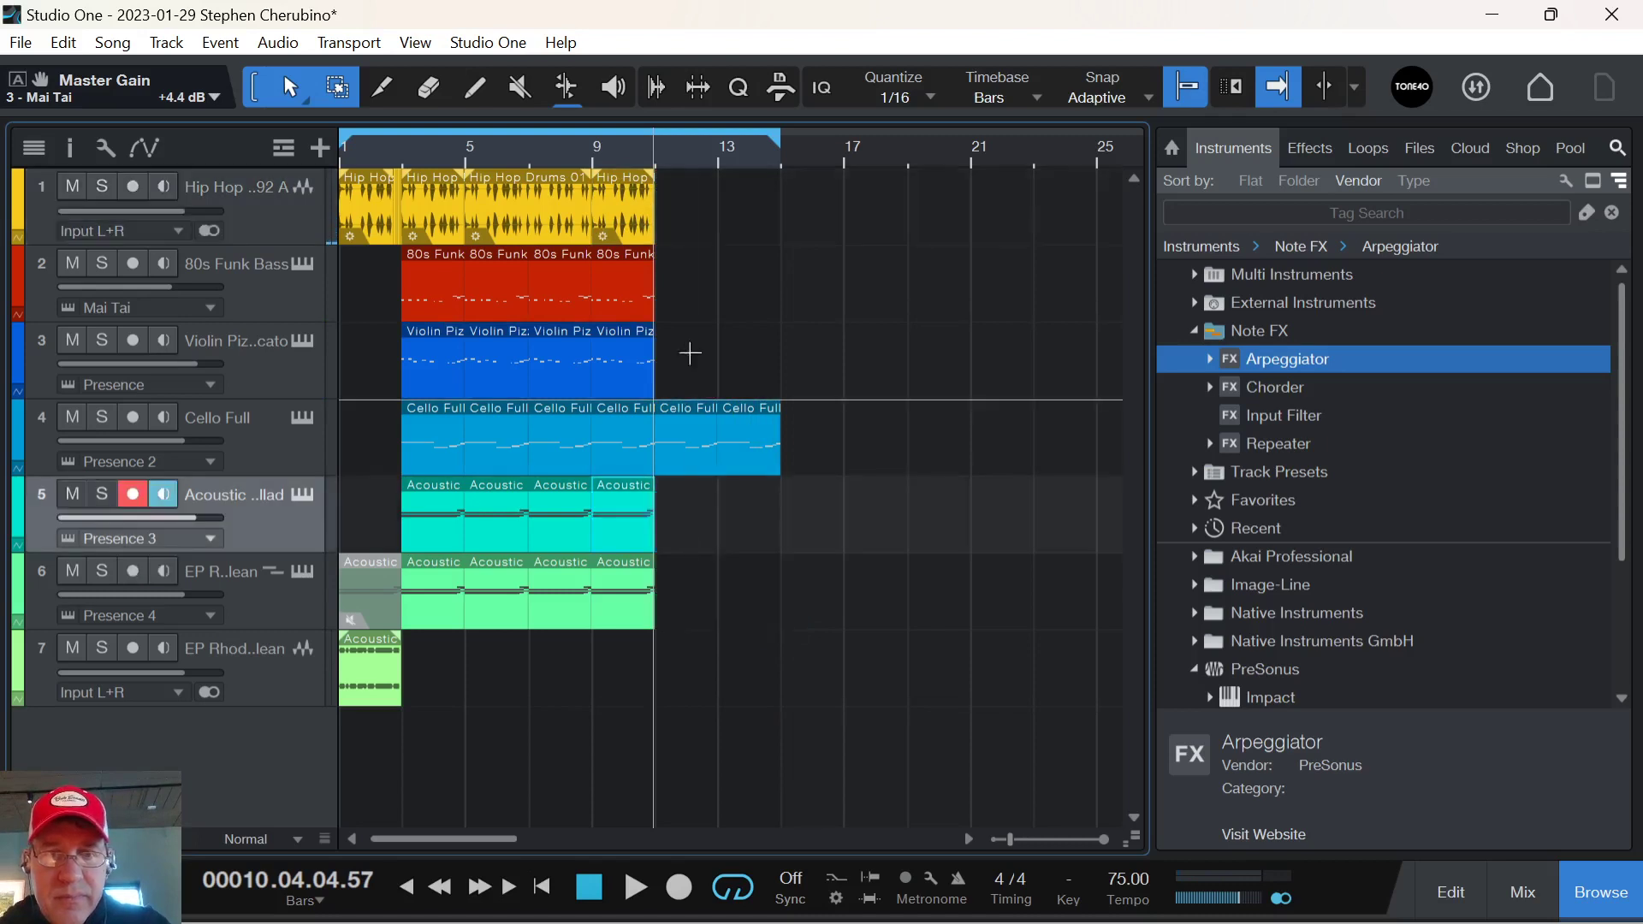
# Listen to the solo cello passage from bar 11, and bounce its two Cello Full events to a new audio track.
pyautogui.press('space')
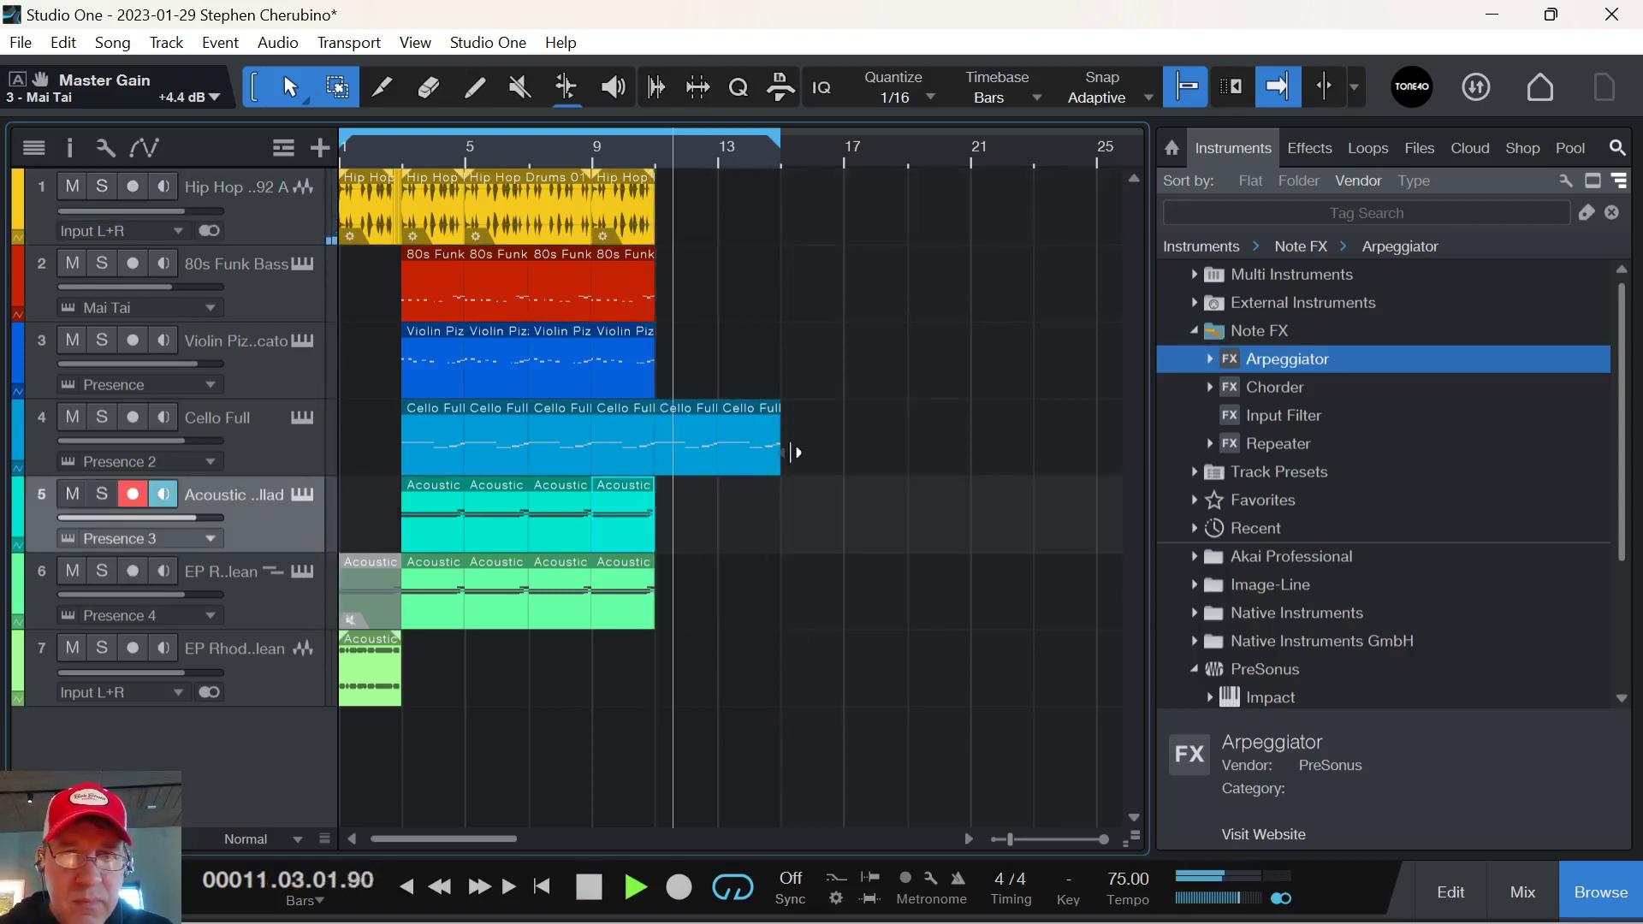
pyautogui.press('space')
pyautogui.click(695, 453)
pyautogui.rightClick(689, 444)
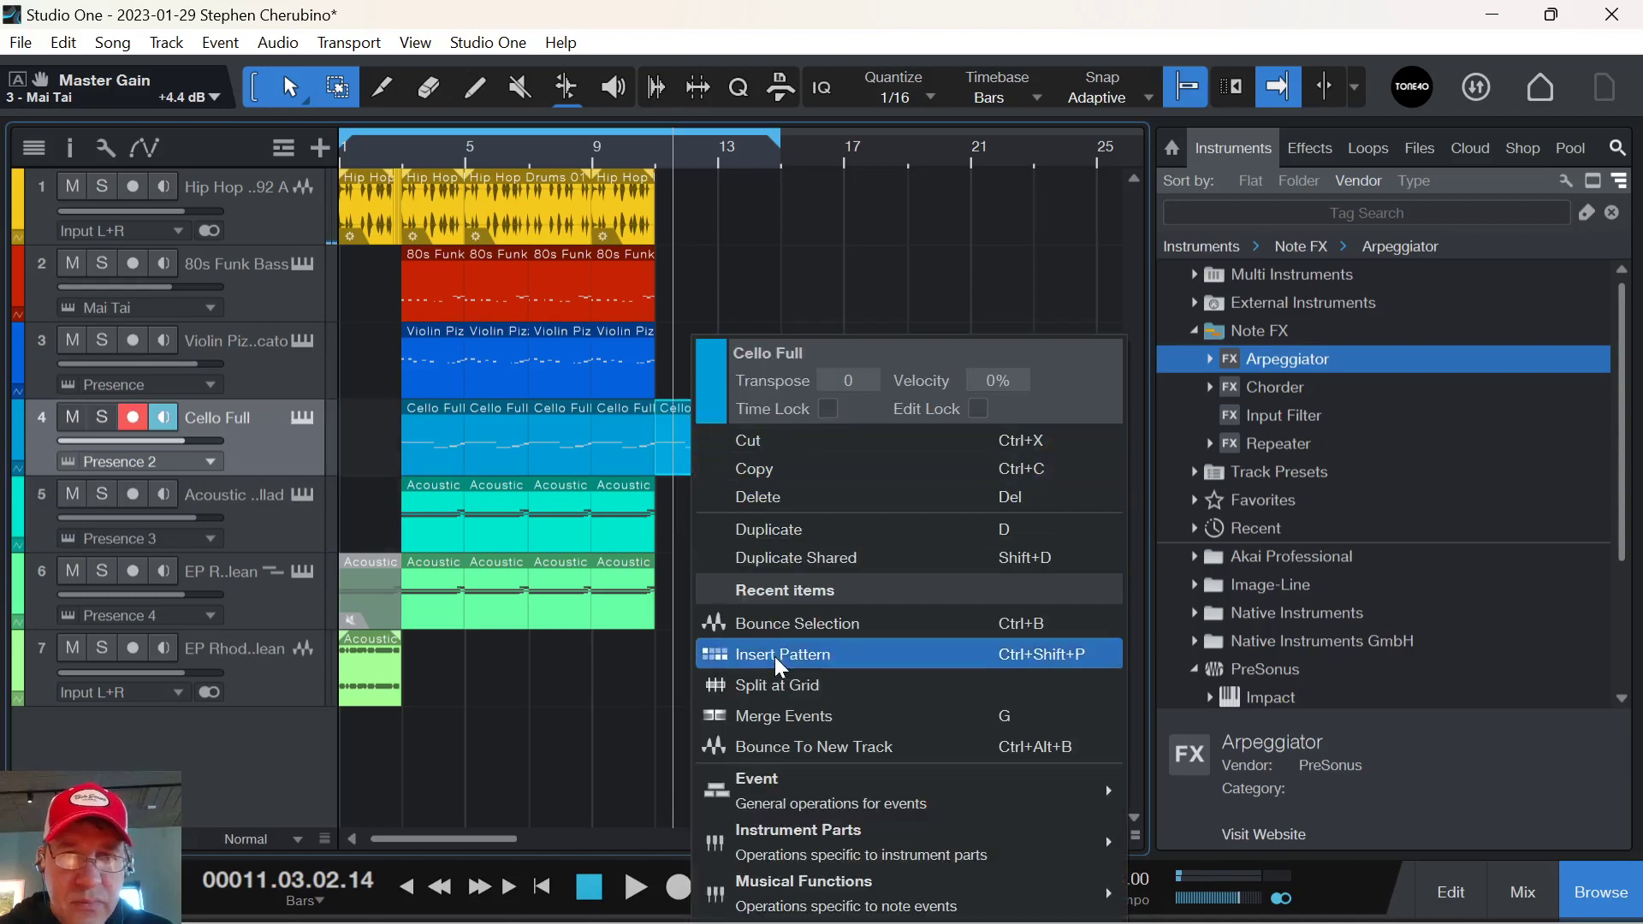
pyautogui.click(778, 623)
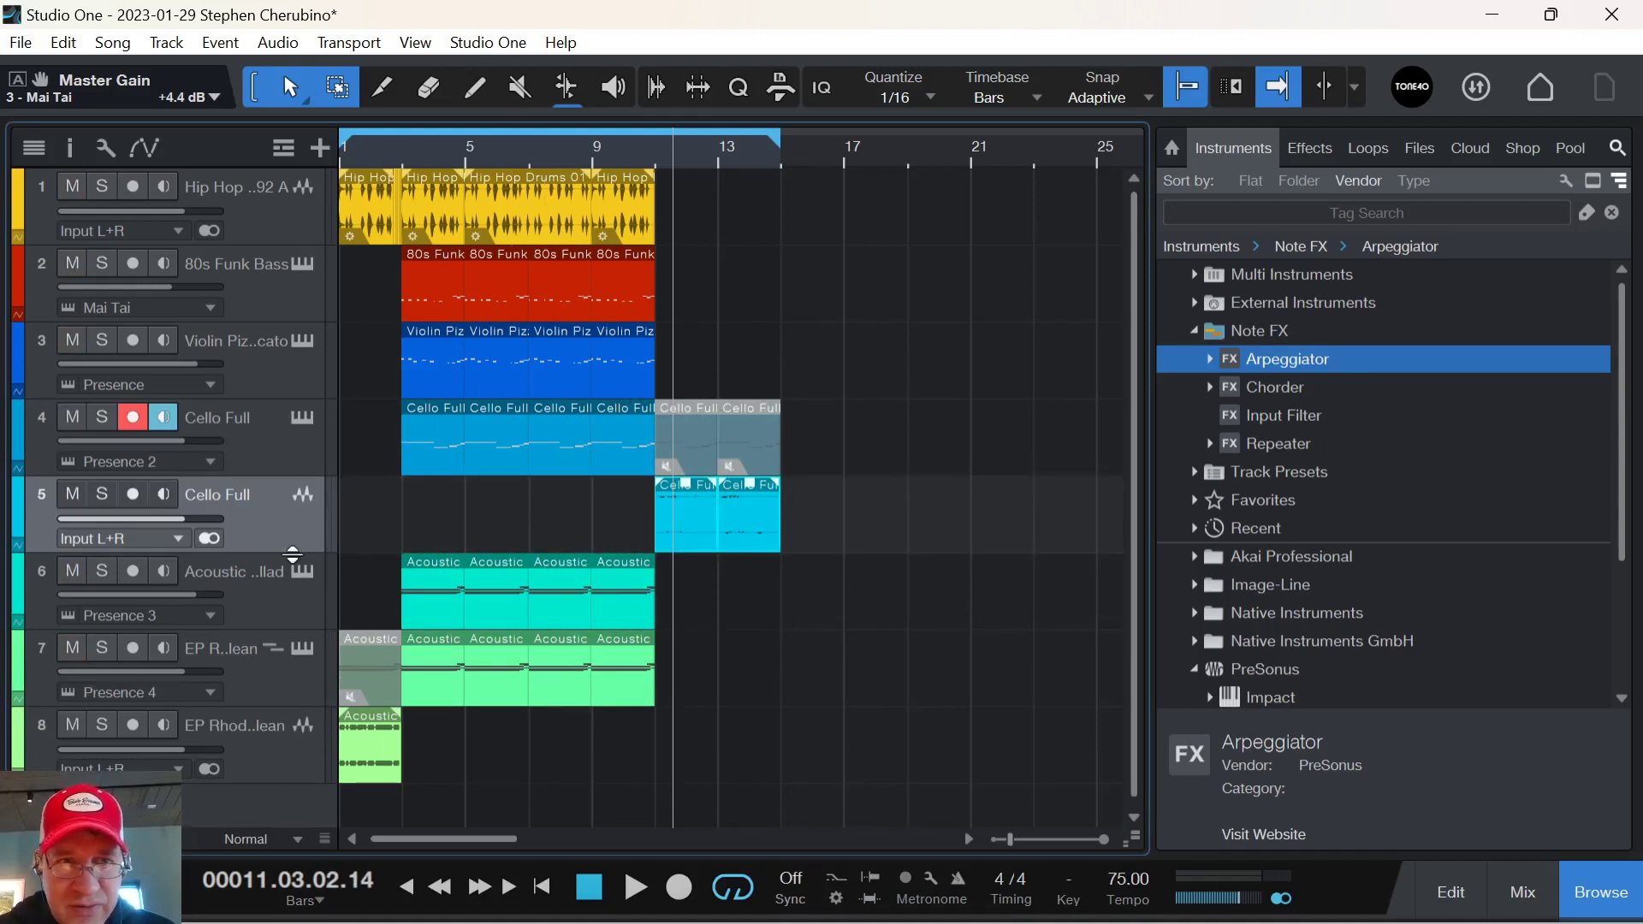
# Set the bounced Cello Full audio track's volume to +7.0 dB and play it from bar 11.
pyautogui.moveTo(182, 525); pyautogui.dragTo(196, 523)
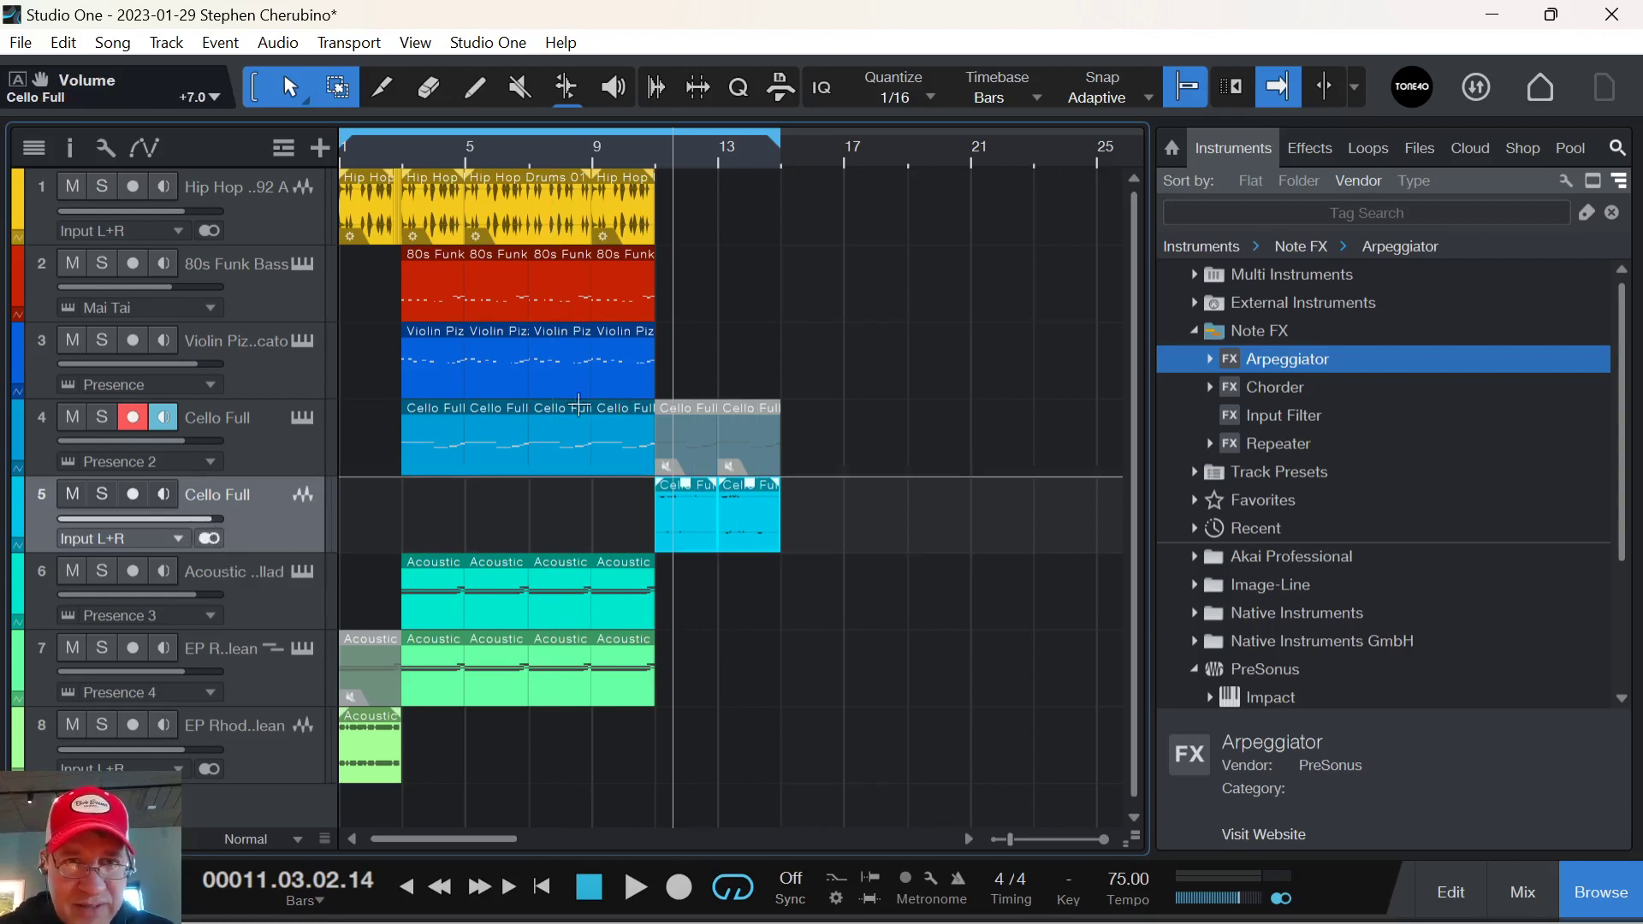
pyautogui.click(655, 155)
pyautogui.press('space')
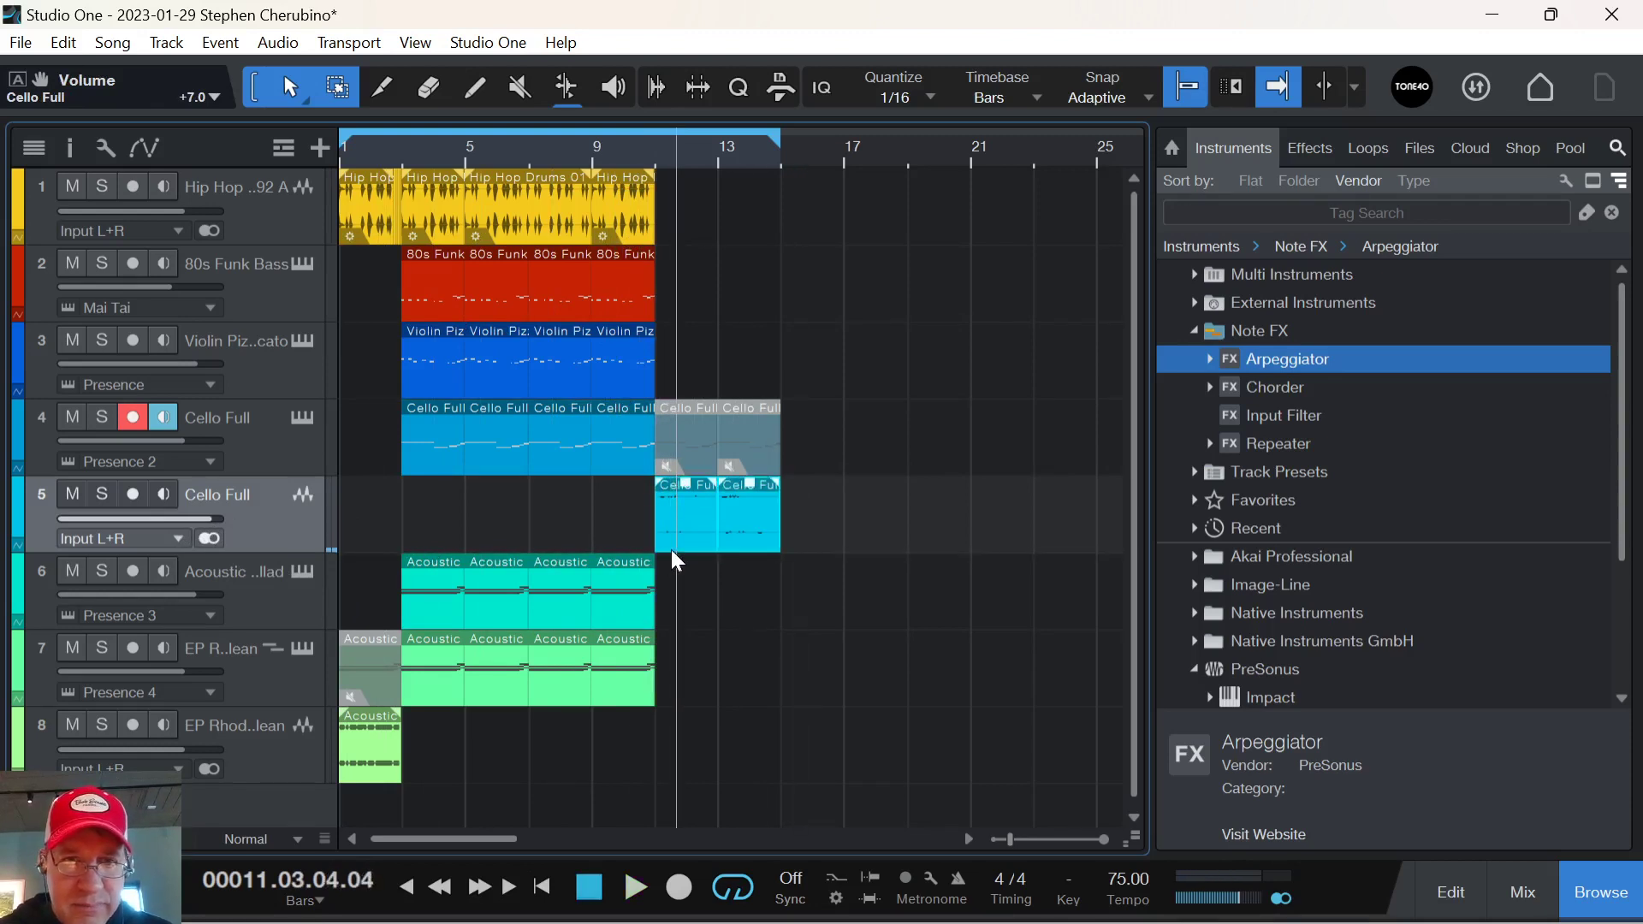
# Open the first bounced Cello Full audio event, at bar 11, for editing and split it at the 1/16 grid.
pyautogui.doubleClick(693, 533)
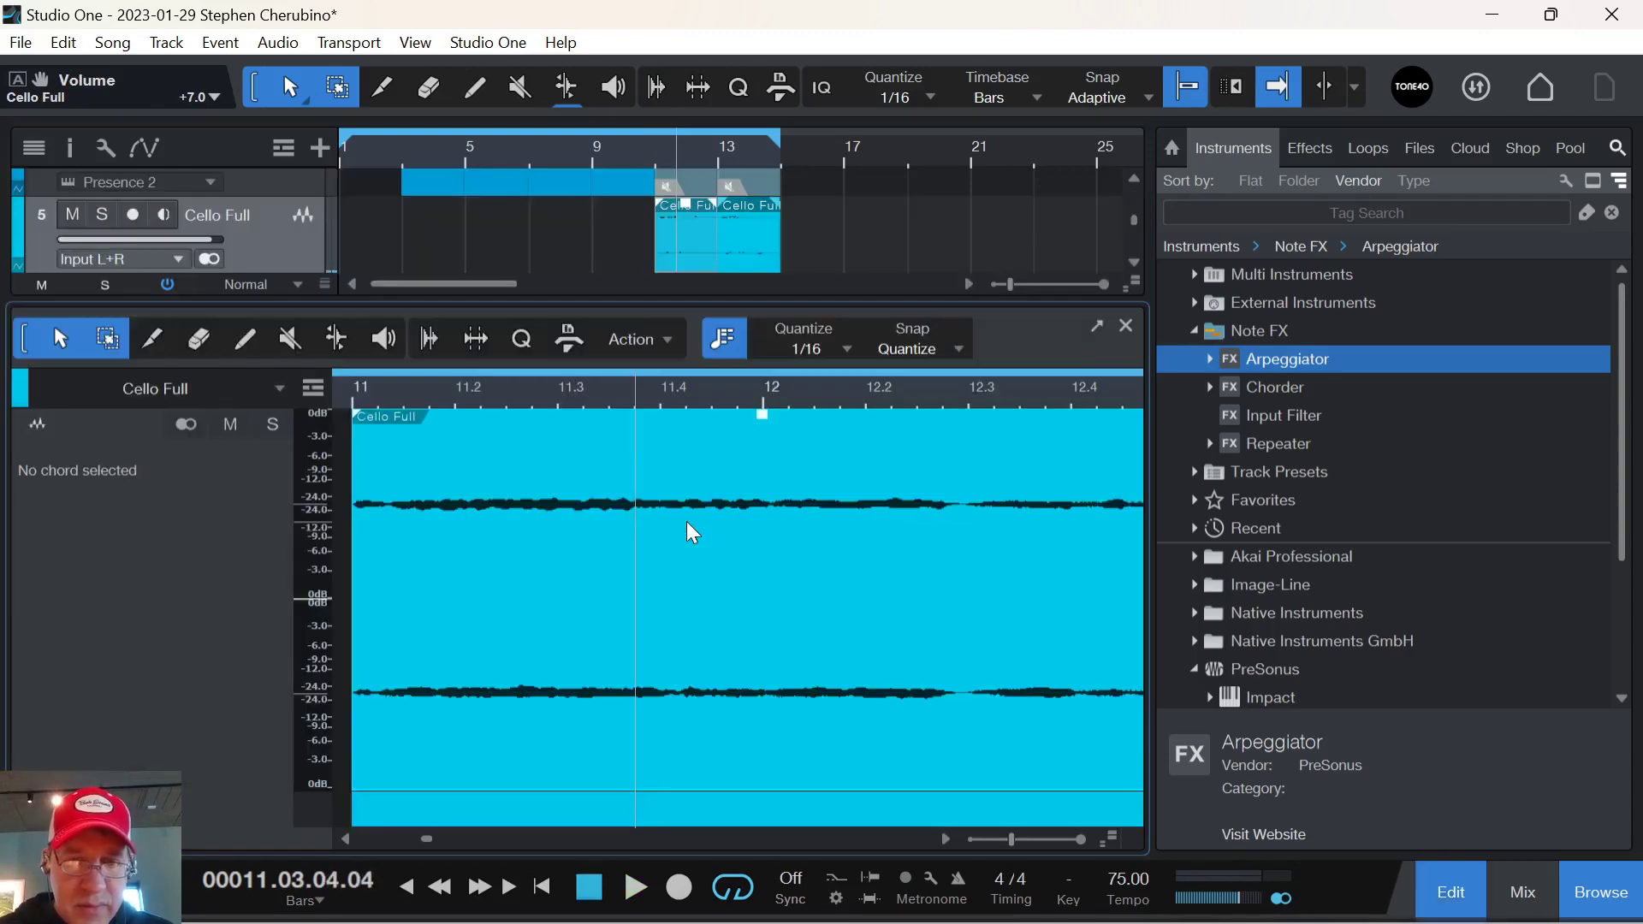
pyautogui.rightClick(607, 462)
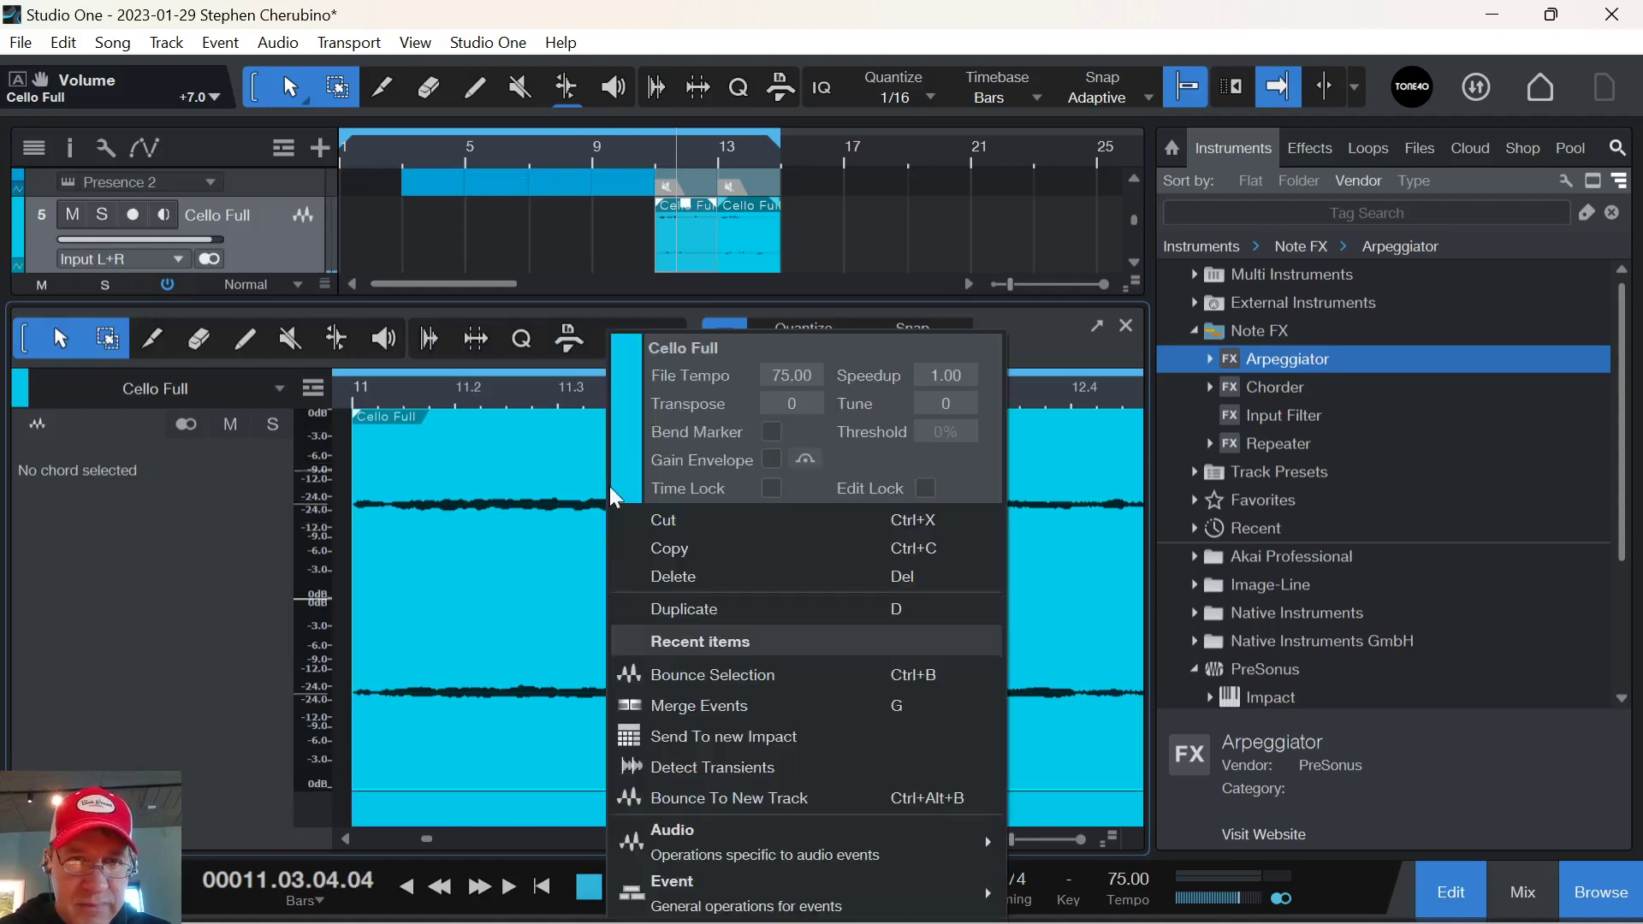
pyautogui.rightClick(557, 768)
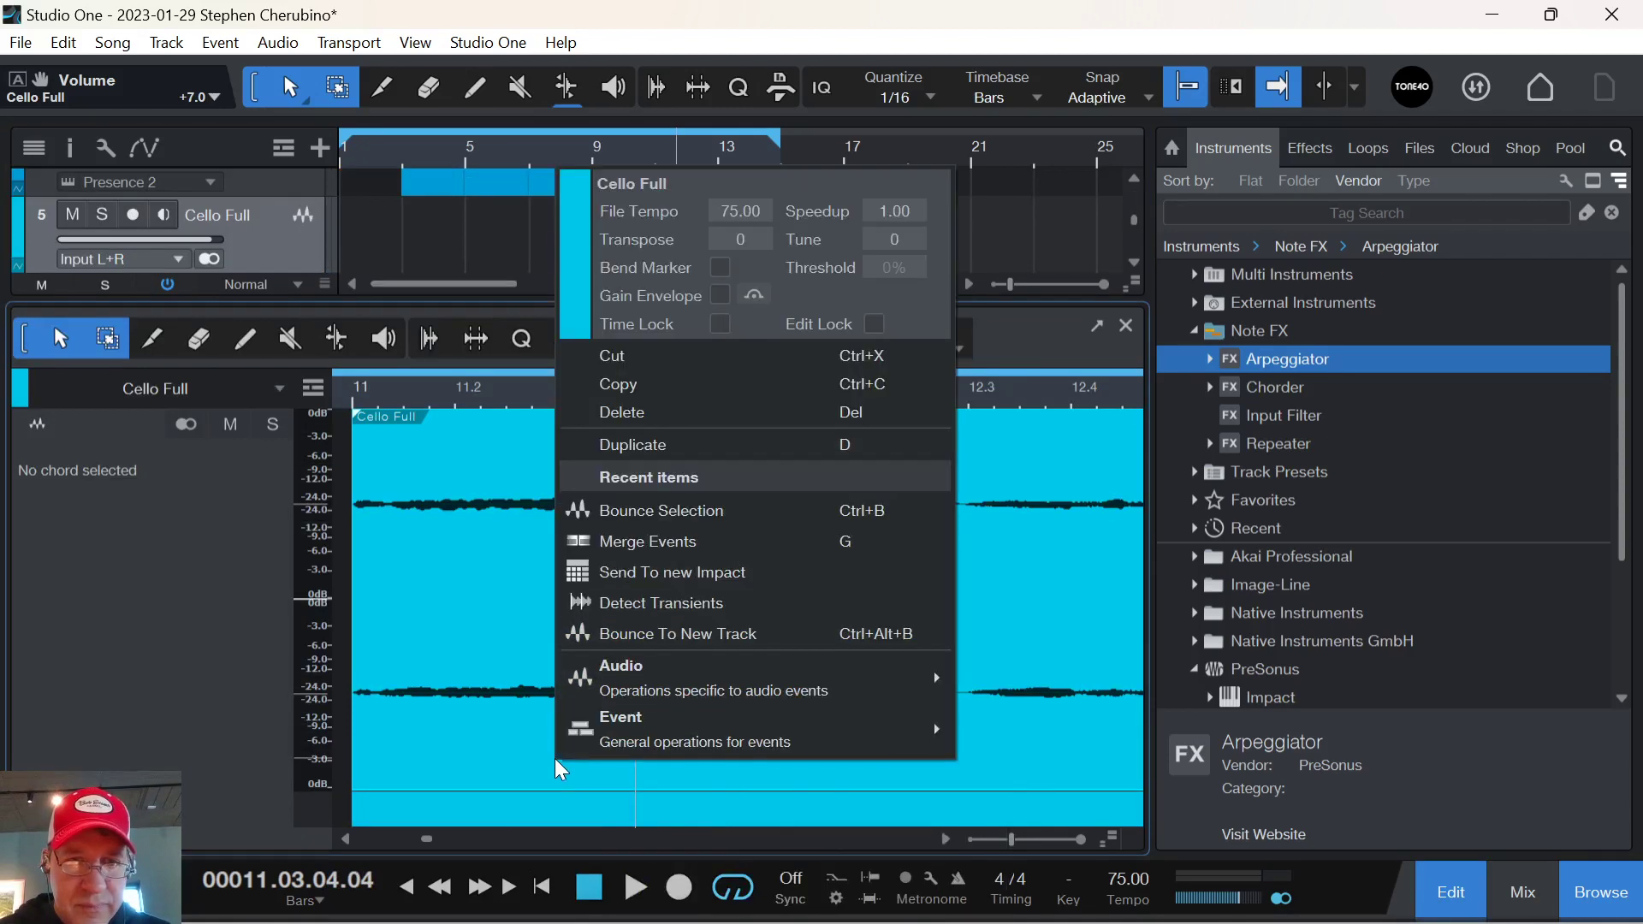
pyautogui.moveTo(706, 690)
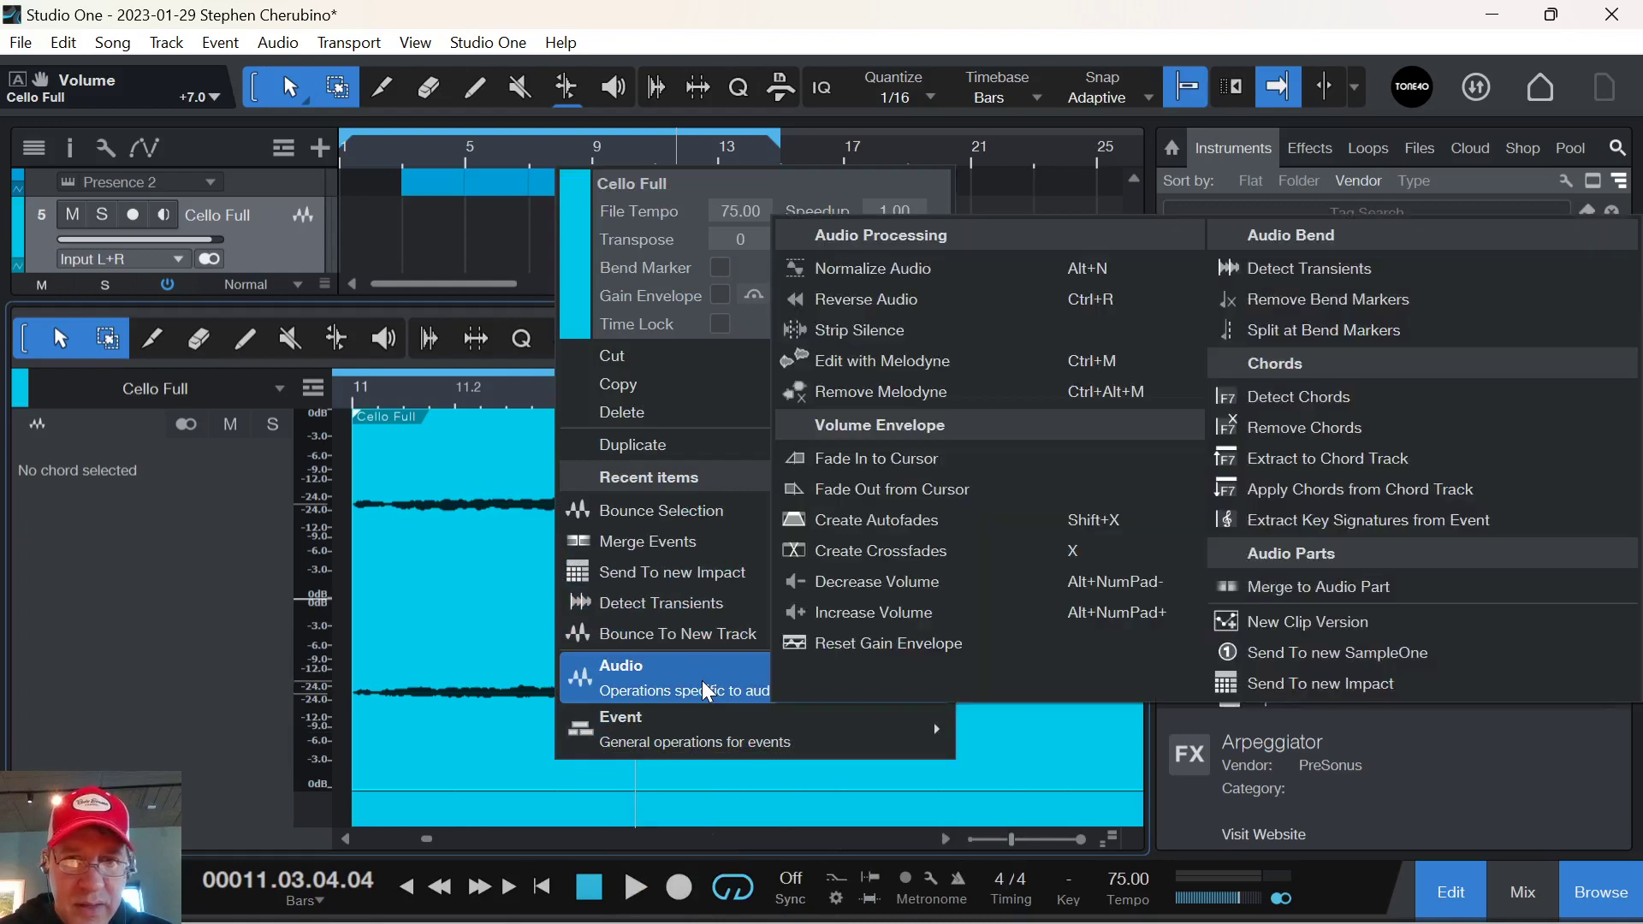
pyautogui.moveTo(735, 744)
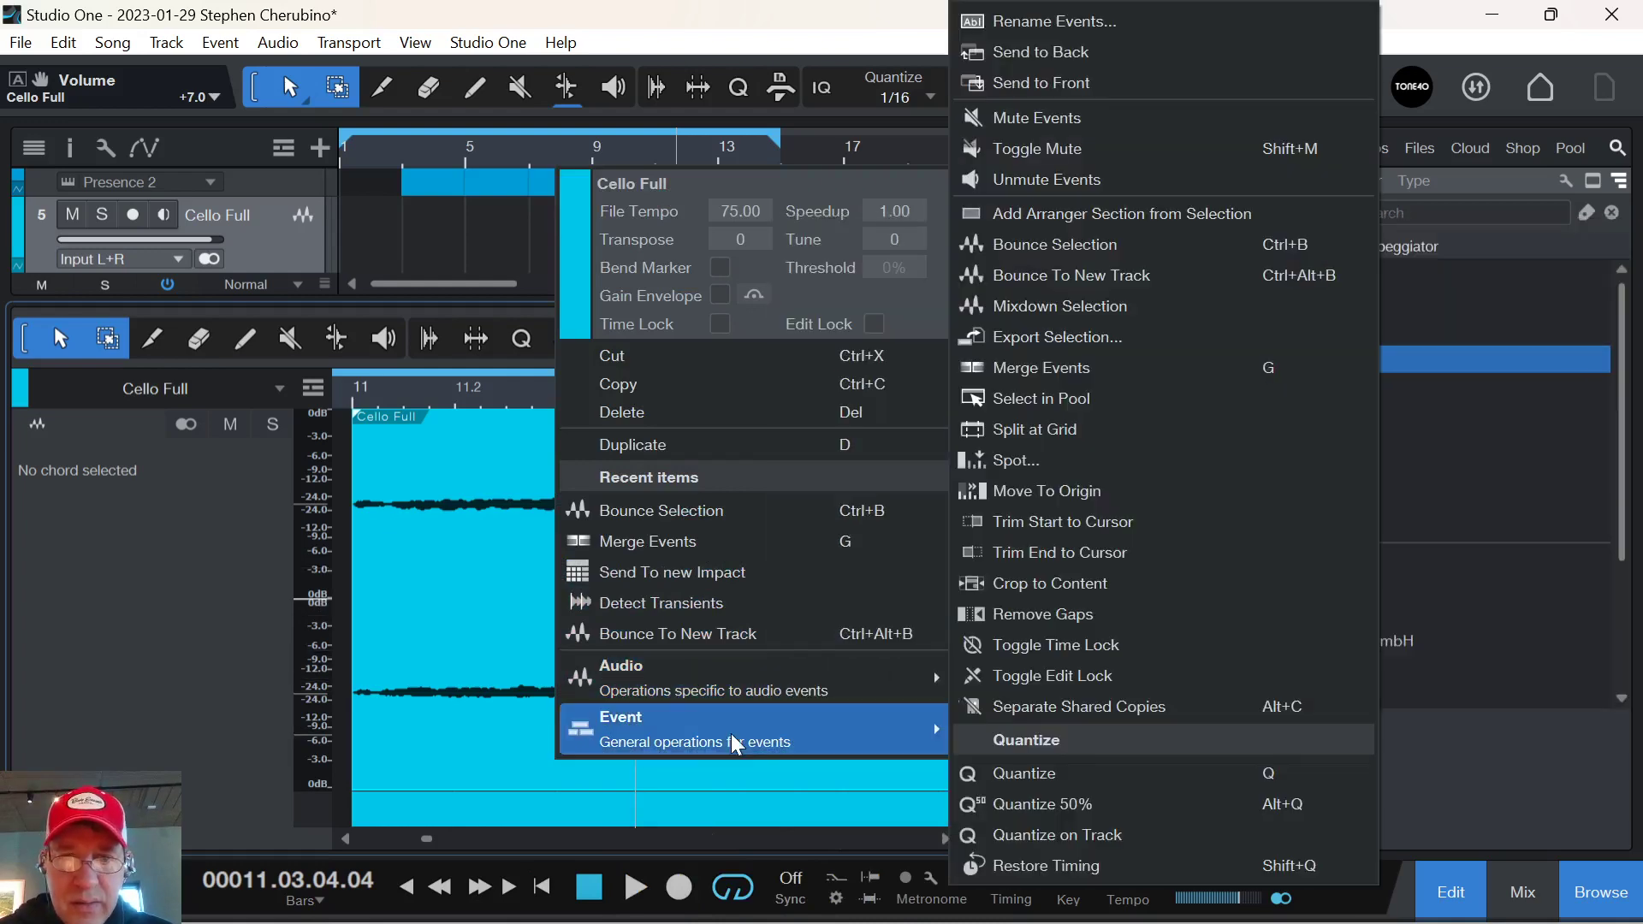
pyautogui.click(1001, 429)
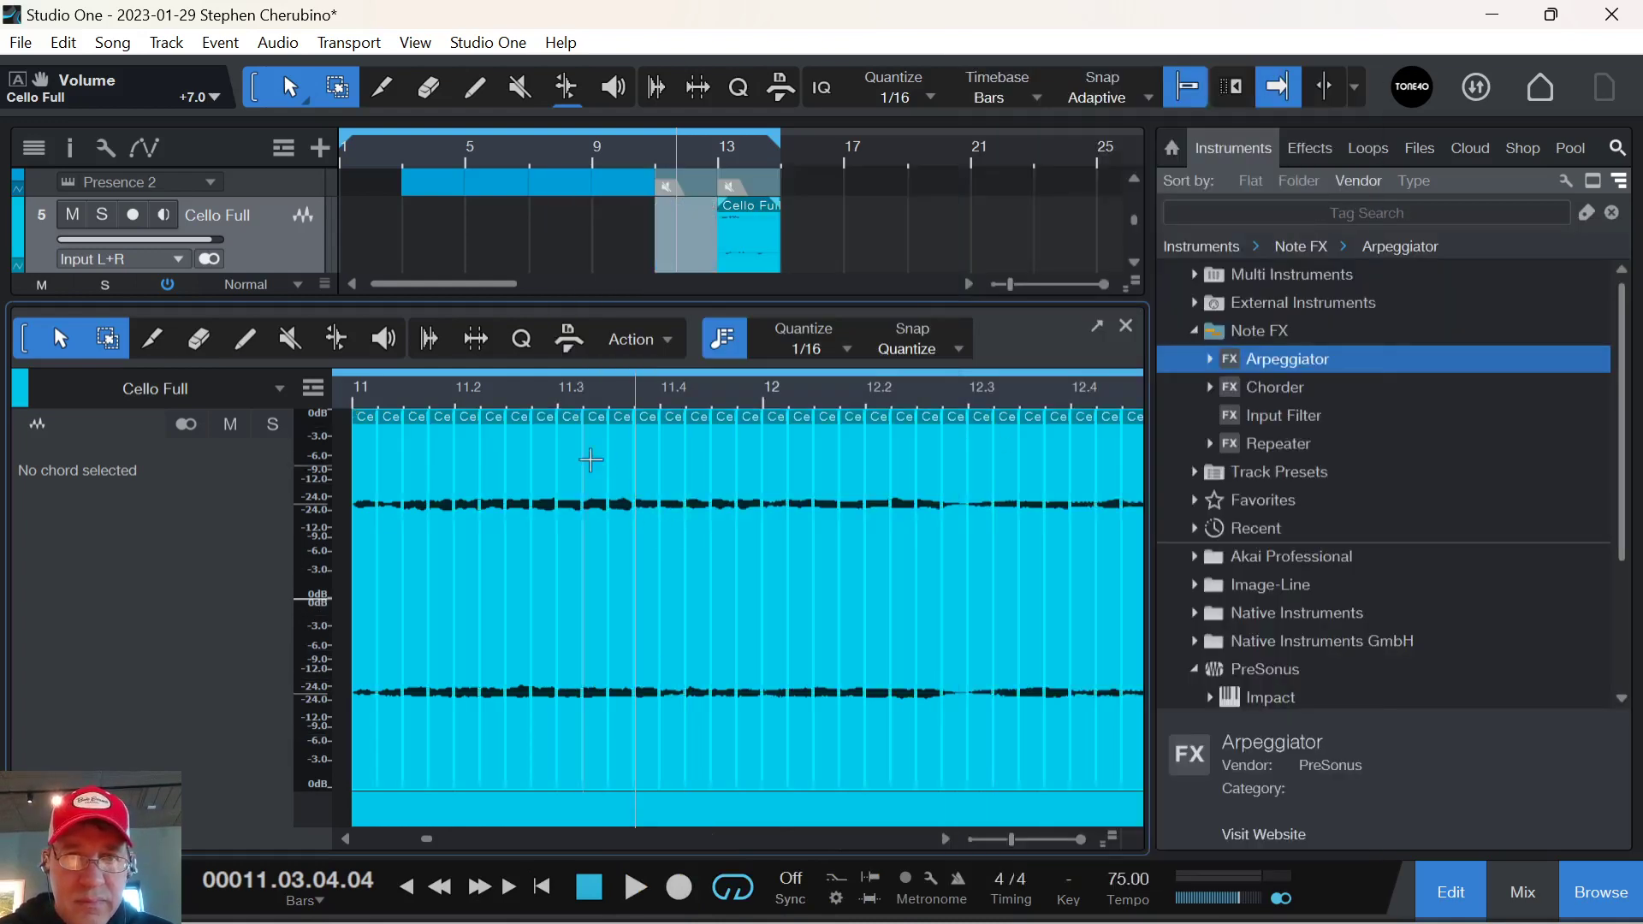
# Remove every second slice of the split cello audio, add short fades to the remaining slices, and check the result in playback.
pyautogui.moveTo(563, 395); pyautogui.dragTo(720, 483)
pyautogui.press('space')
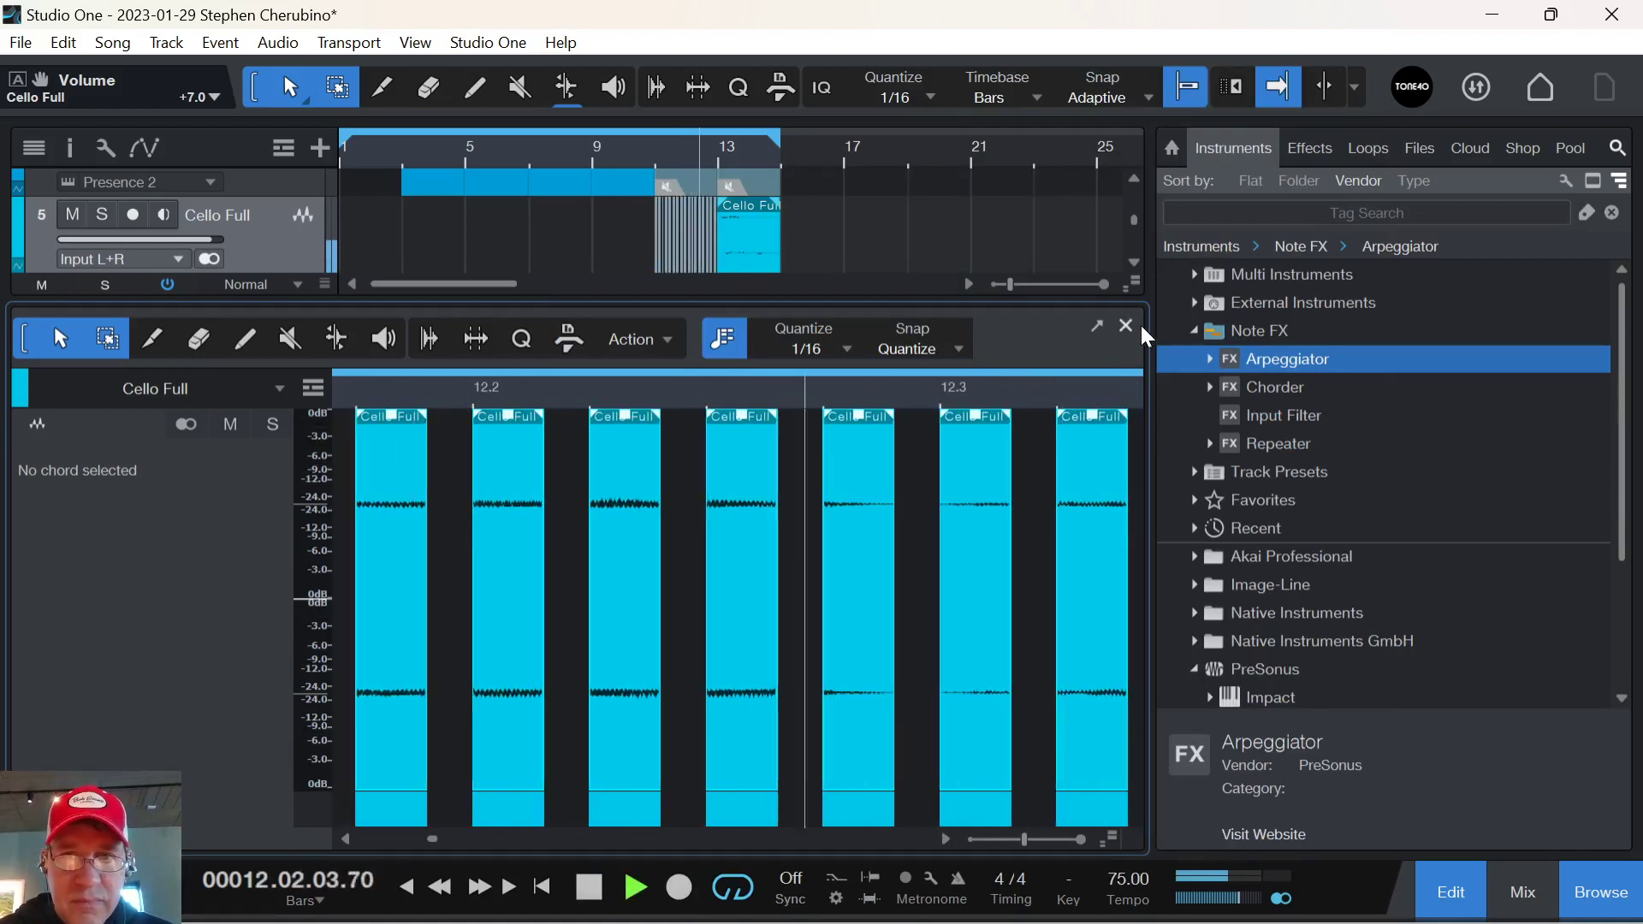
pyautogui.press('space')
pyautogui.moveTo(805, 425); pyautogui.dragTo(762, 427)
pyautogui.press('space')
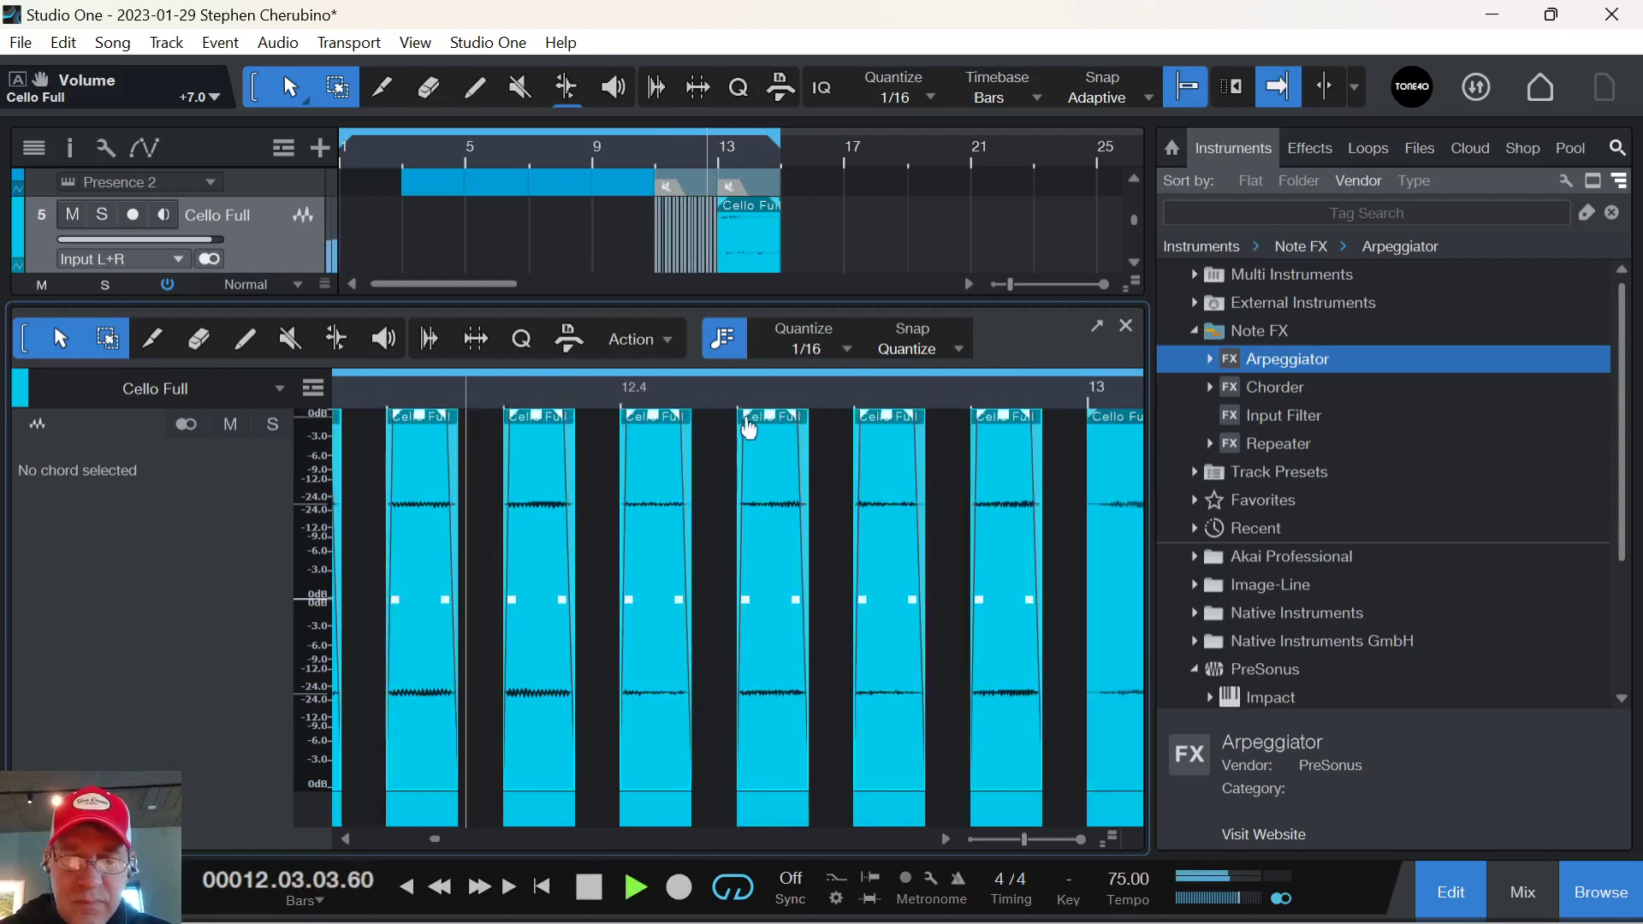
pyautogui.click(1126, 326)
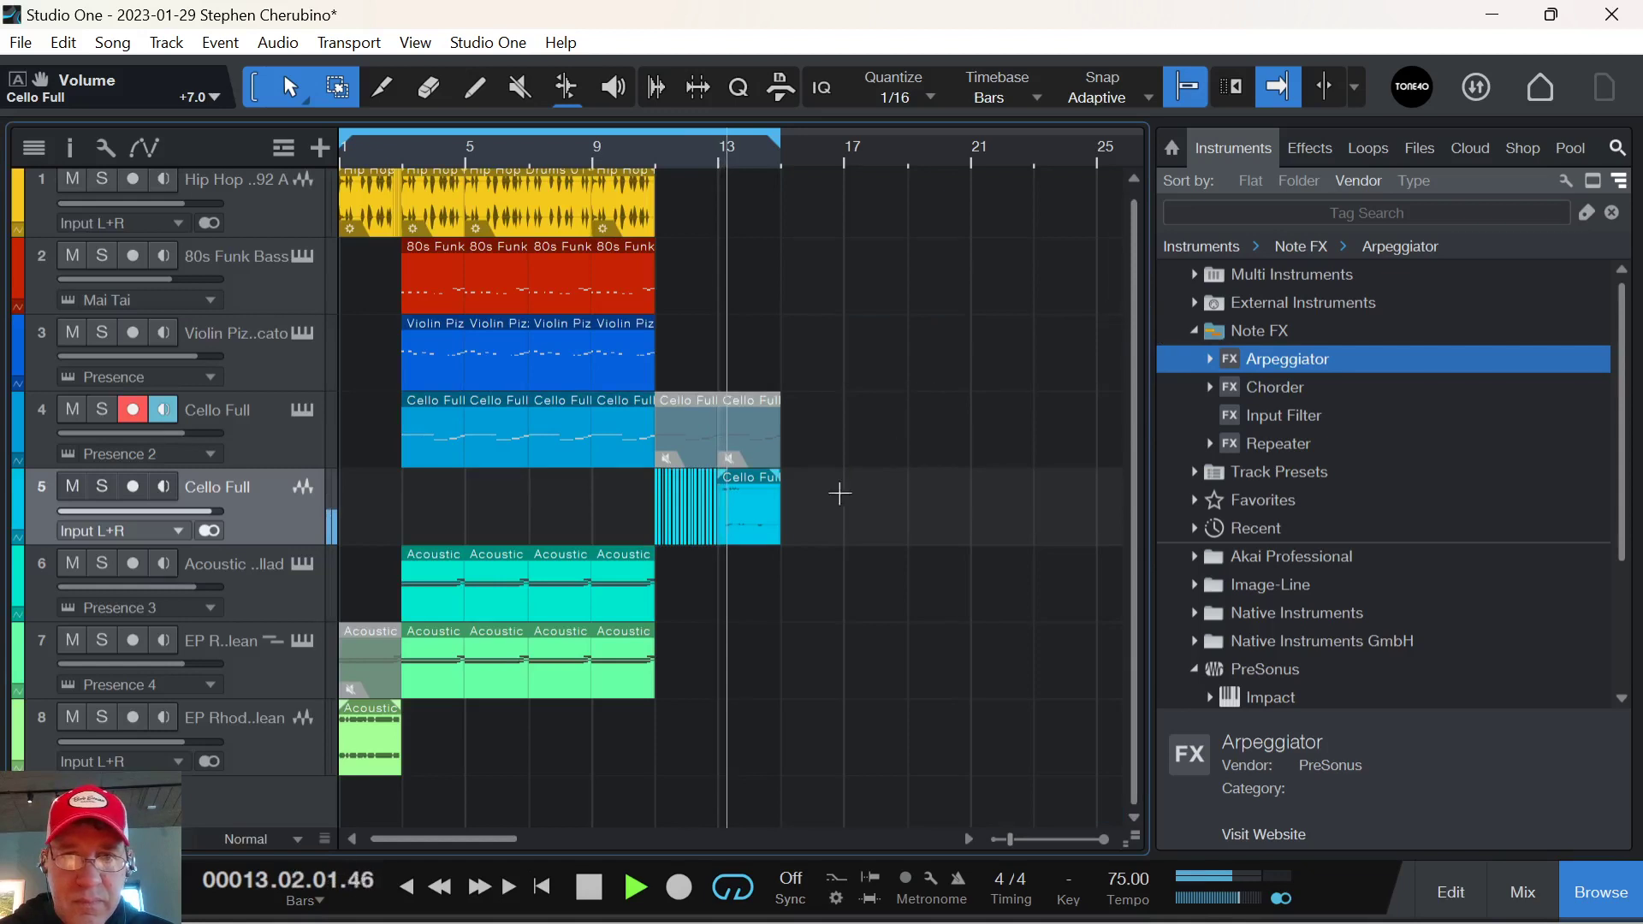
# Replace the unsliced cello audio at bars 13–15 with a copy of the slices, and delete the muted Cello Full source events.
pyautogui.press('space')
pyautogui.click(765, 528)
pyautogui.press('Delete')
pyautogui.click(760, 454)
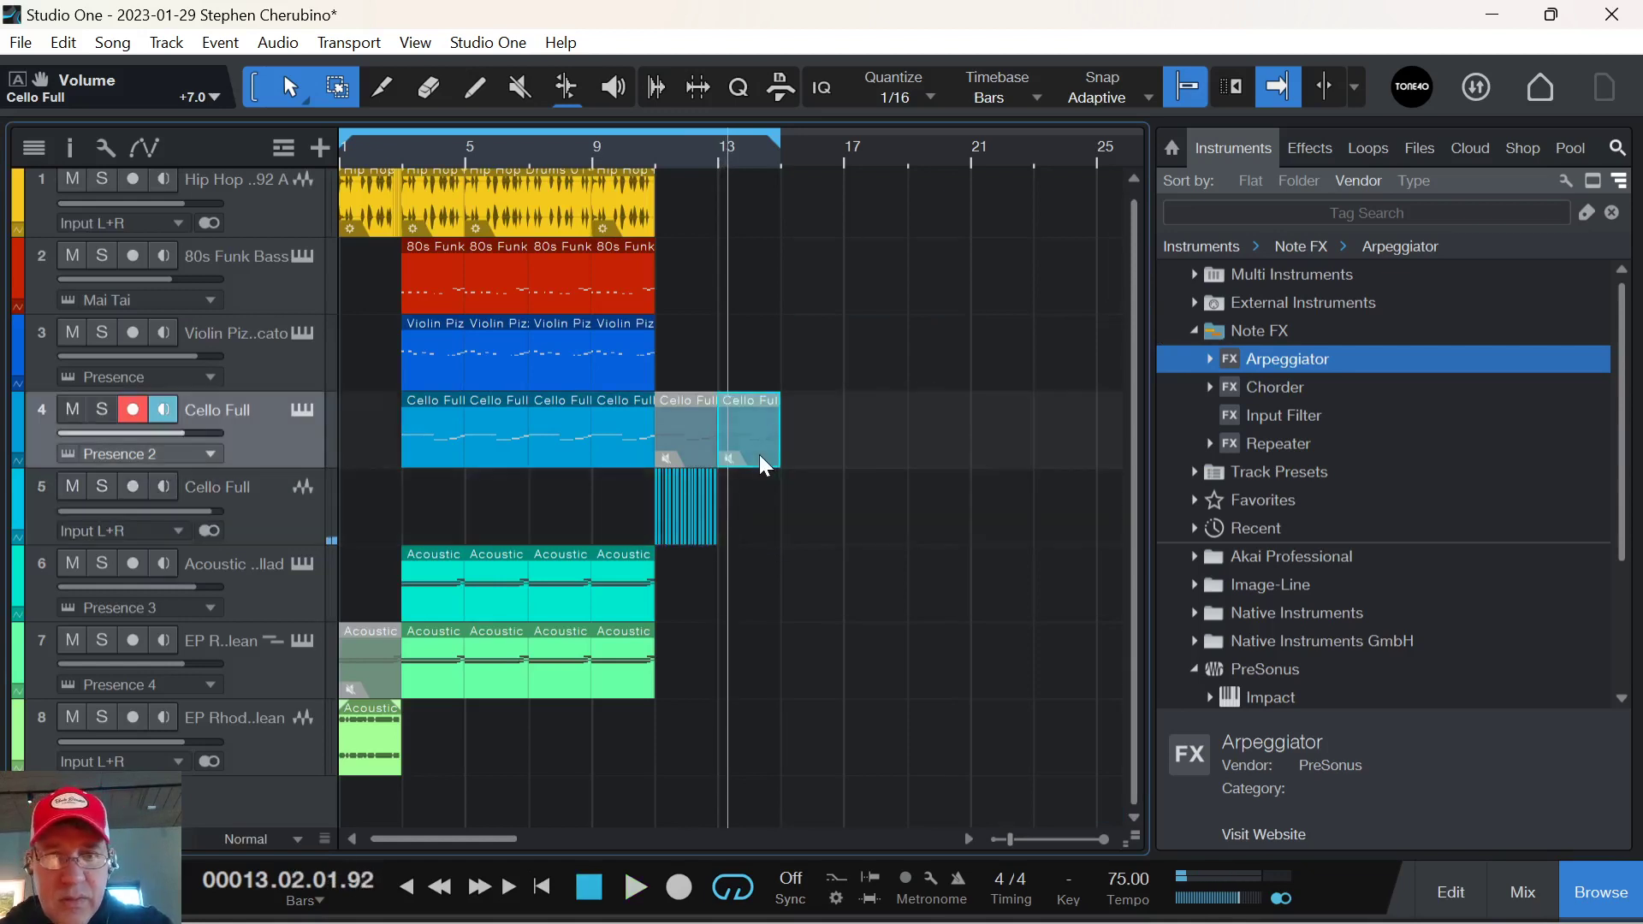
pyautogui.press('Delete')
pyautogui.hotkey('ctrl', 'z')
pyautogui.hotkey('ctrl', 'z')
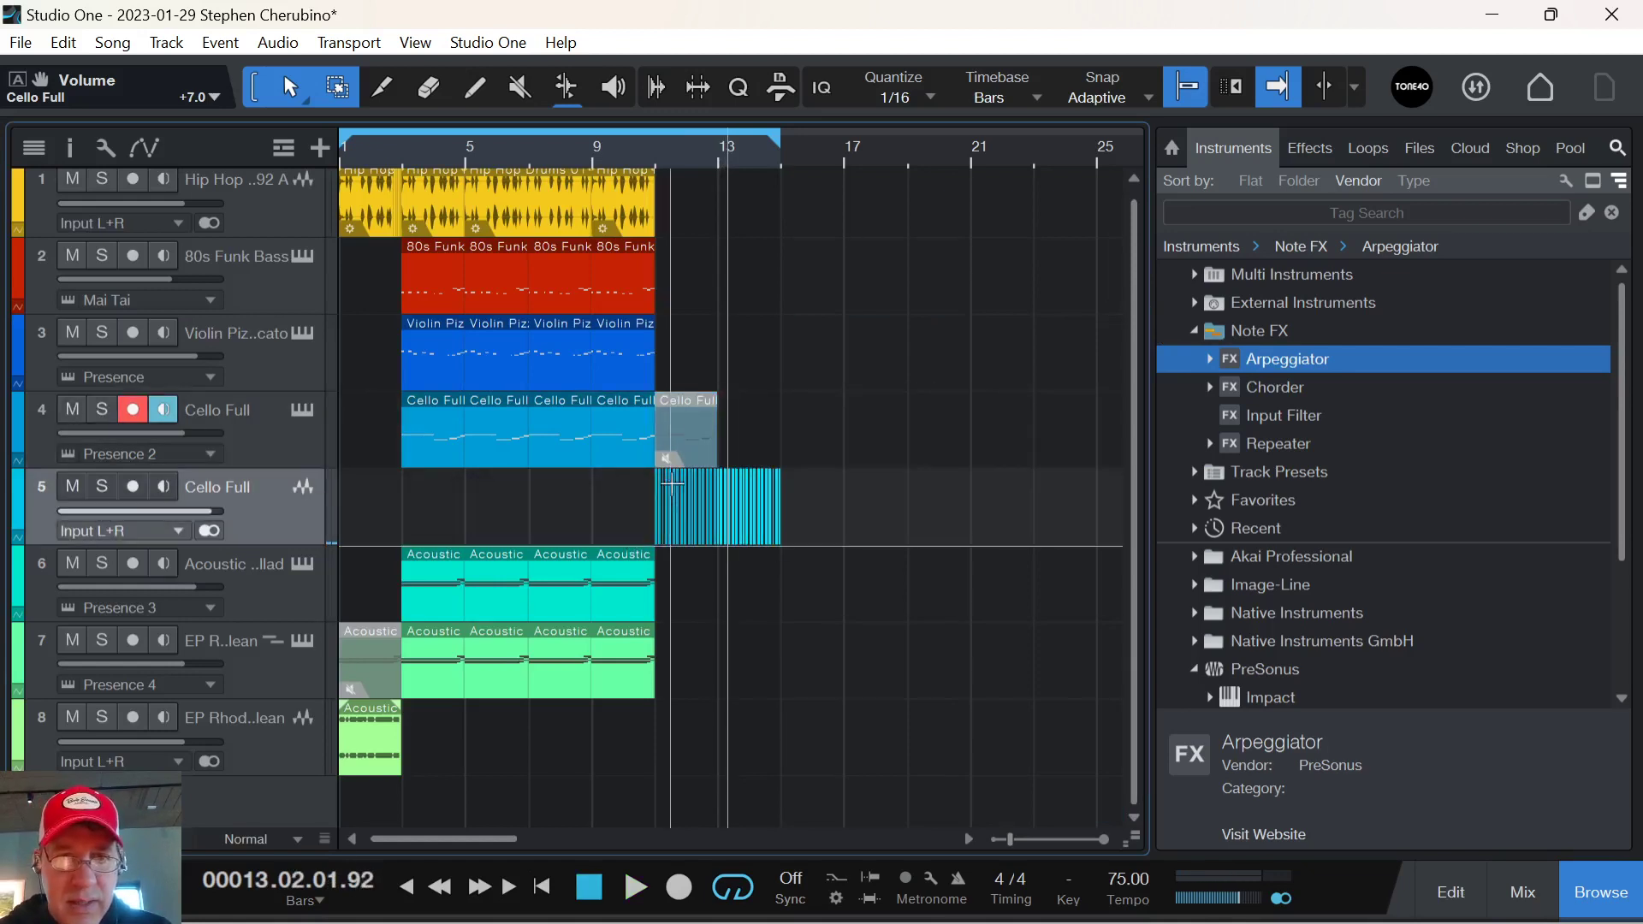
# Show the channel settings of the Cello Full audio track and add a Phaser insert.
pyautogui.click(285, 524)
pyautogui.click(72, 151)
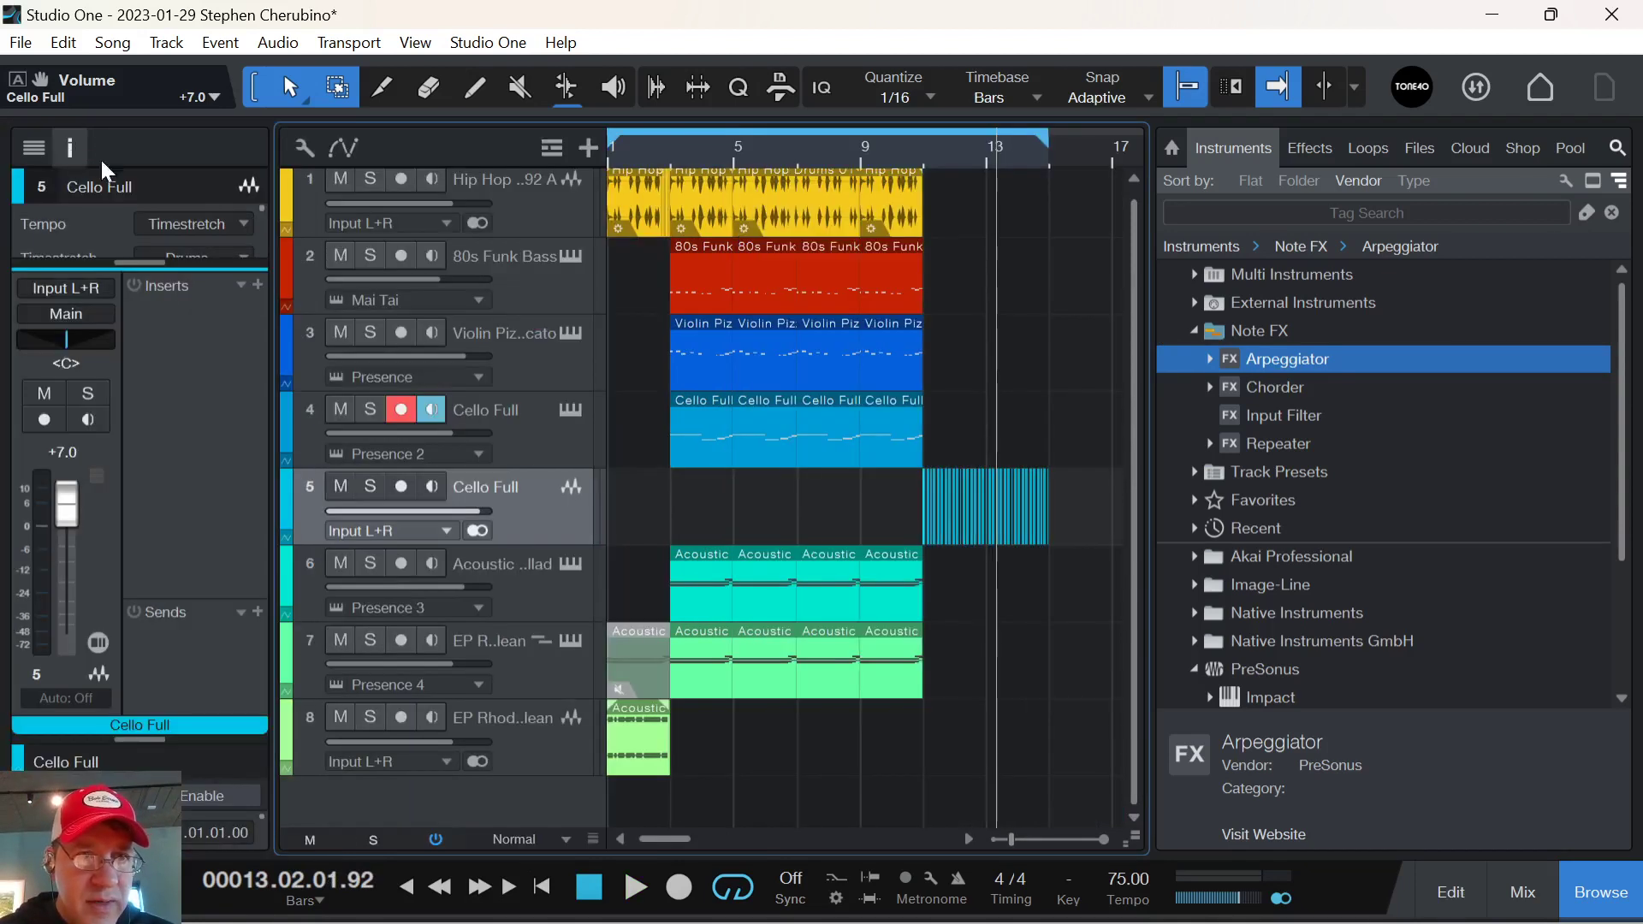
pyautogui.click(257, 289)
pyautogui.write('phaser')
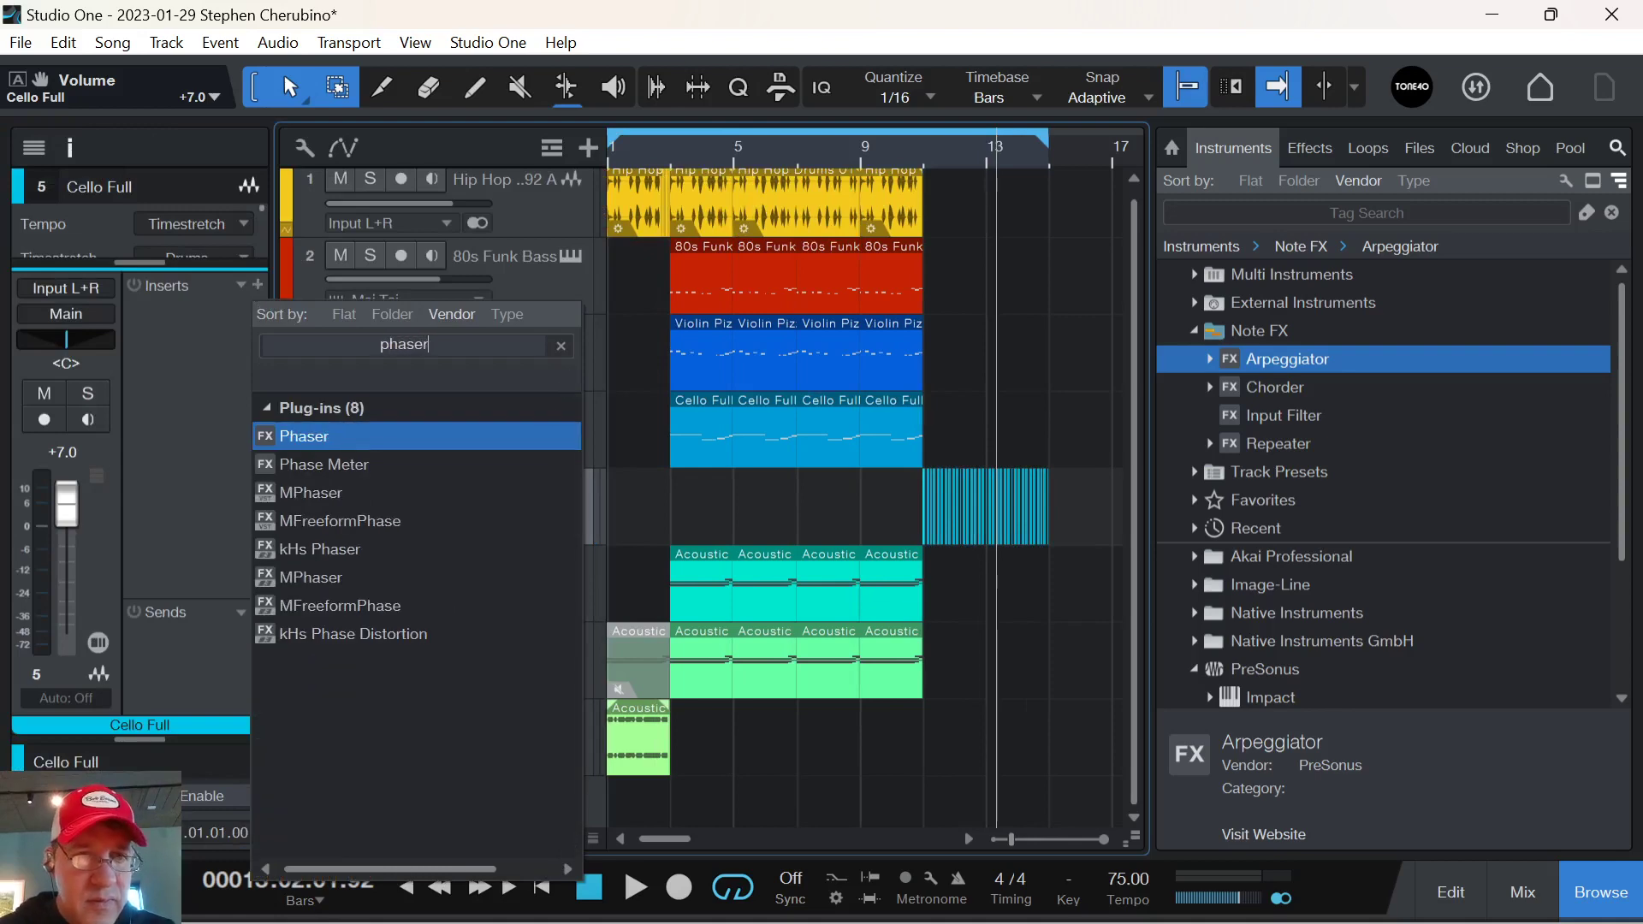
pyautogui.click(271, 431)
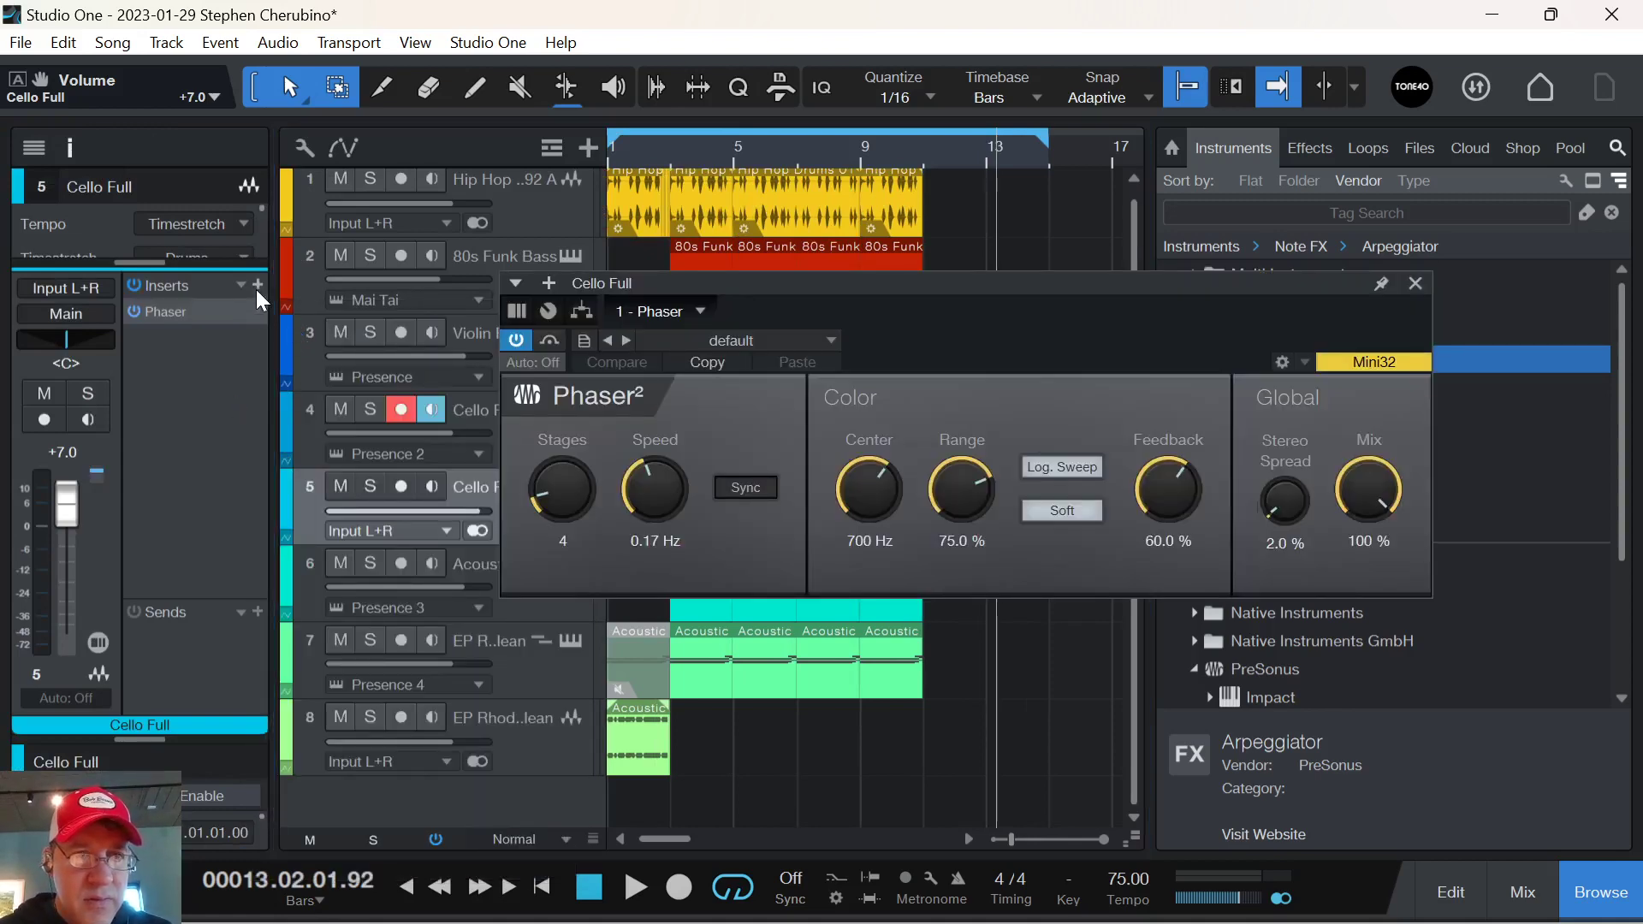
# Add a Room Reverb insert to the Cello Full audio channel and create a Room Reverb send from it.
pyautogui.click(257, 612)
pyautogui.click(224, 645)
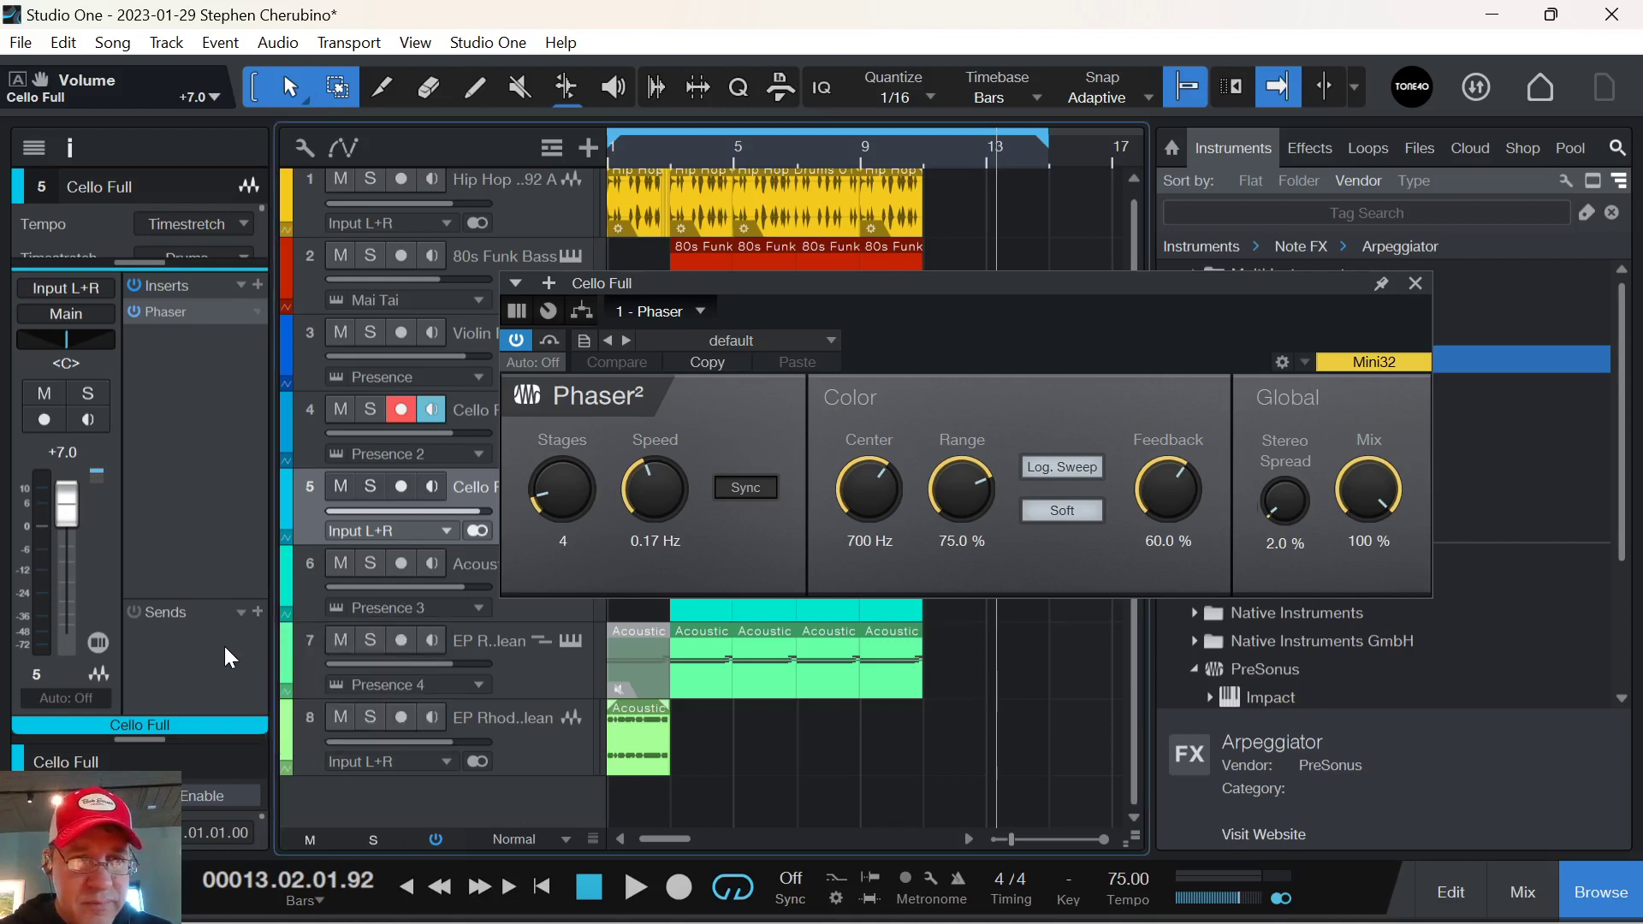
pyautogui.click(259, 283)
pyautogui.write('room')
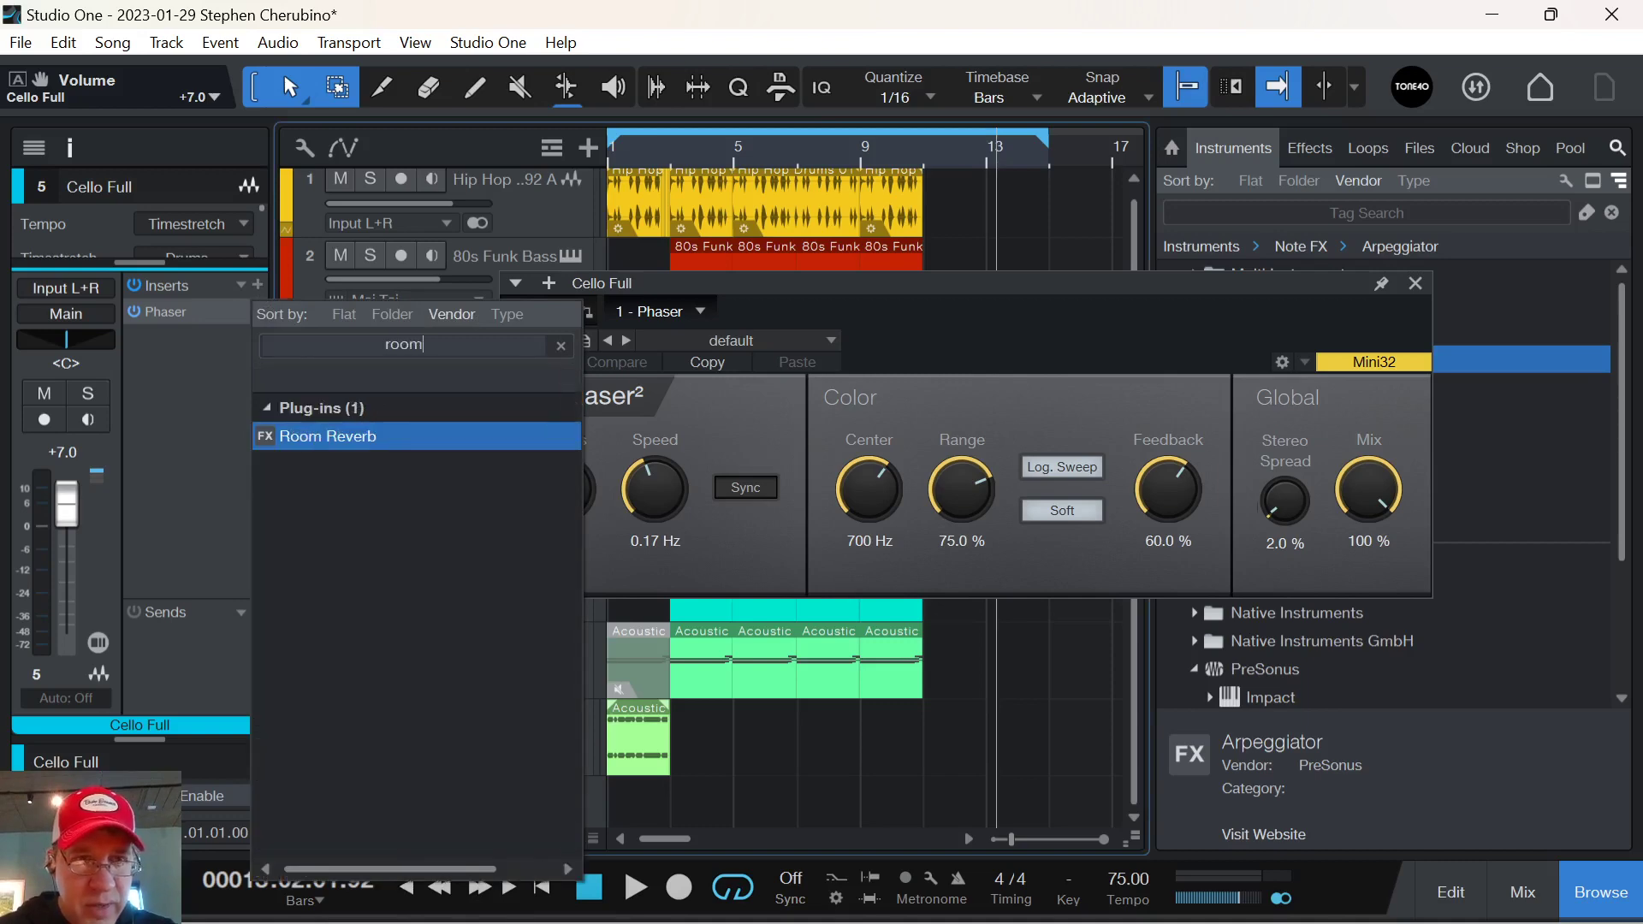
pyautogui.doubleClick(327, 428)
pyautogui.moveTo(183, 337); pyautogui.dragTo(157, 645)
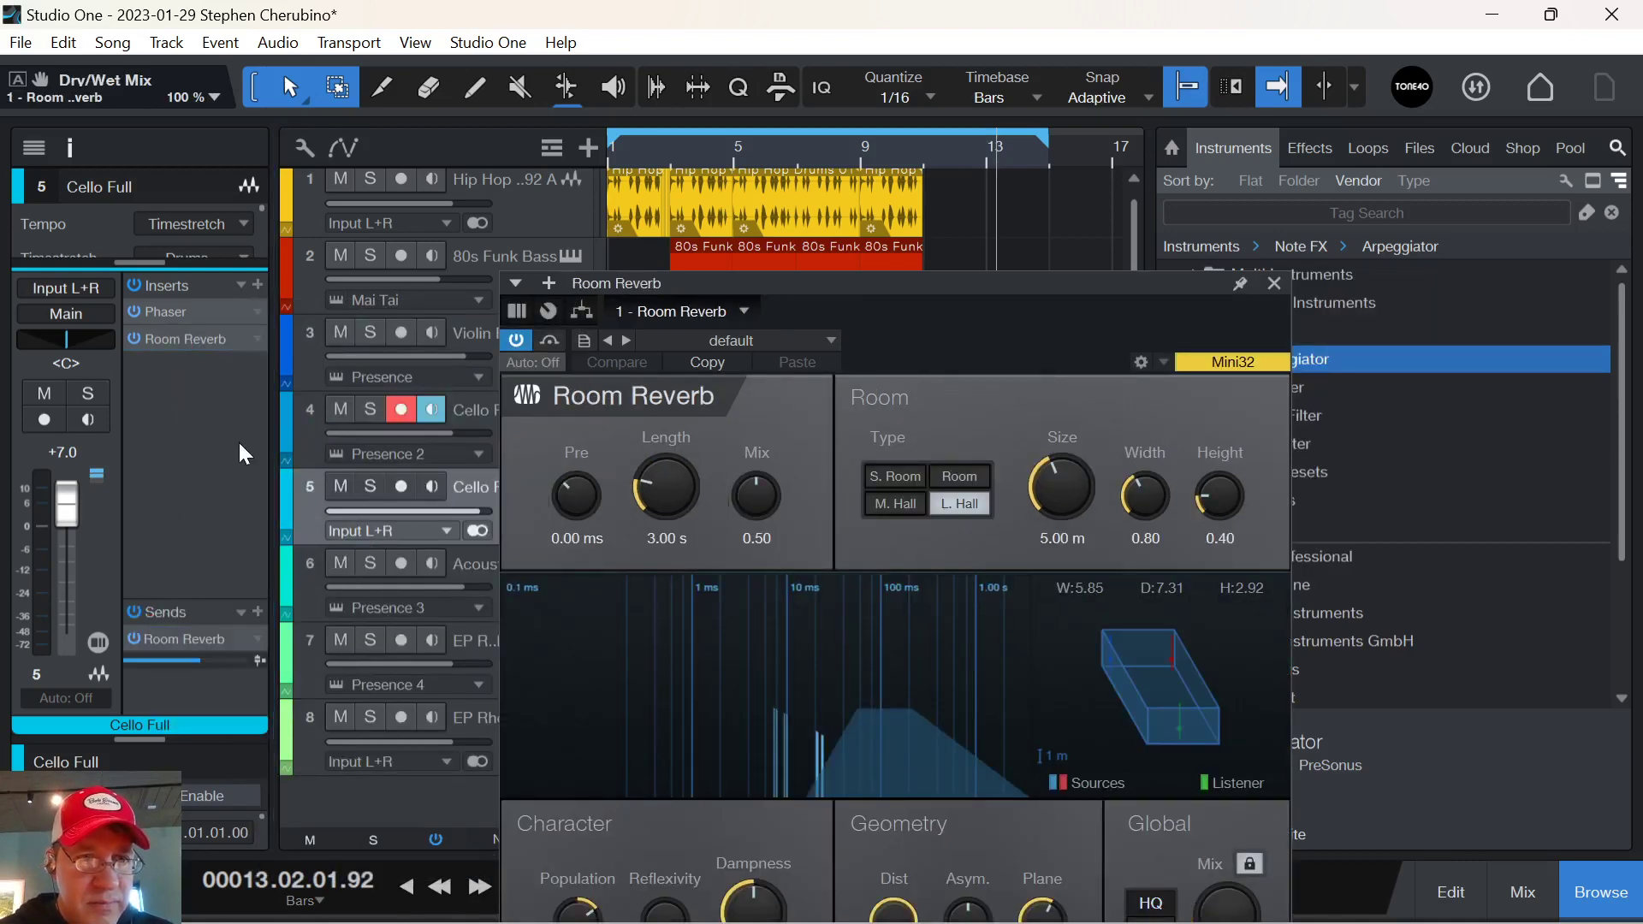
# Remove the Room Reverb insert from the Cello Full audio channel, keeping the send, and close the reverb's settings window.
pyautogui.click(223, 337)
pyautogui.click(251, 334)
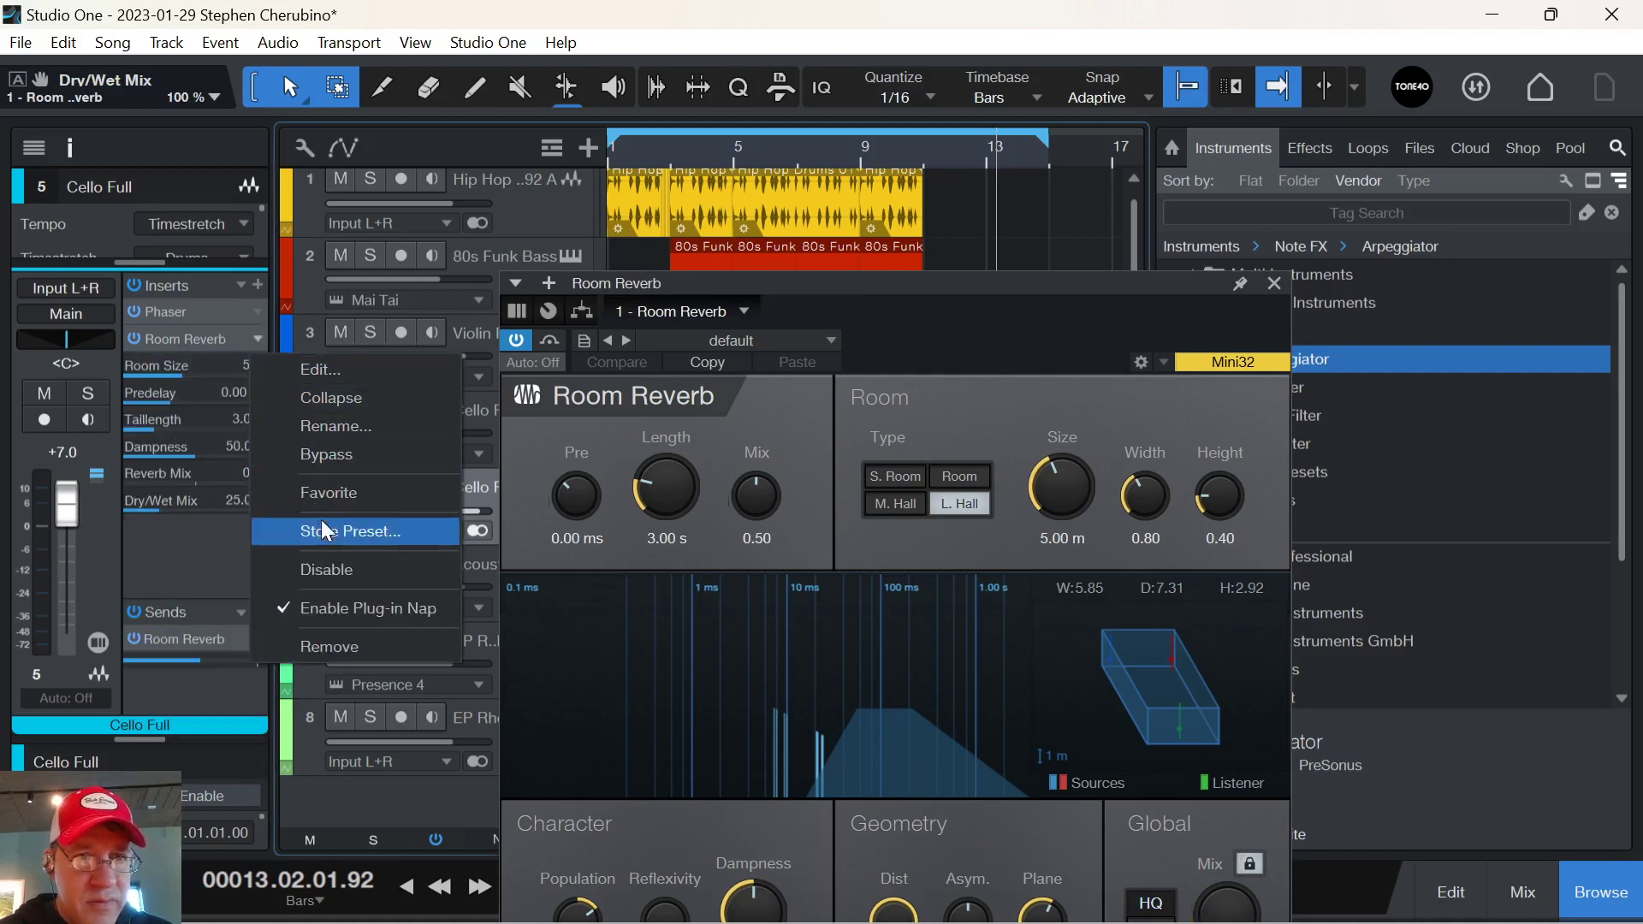
pyautogui.click(321, 644)
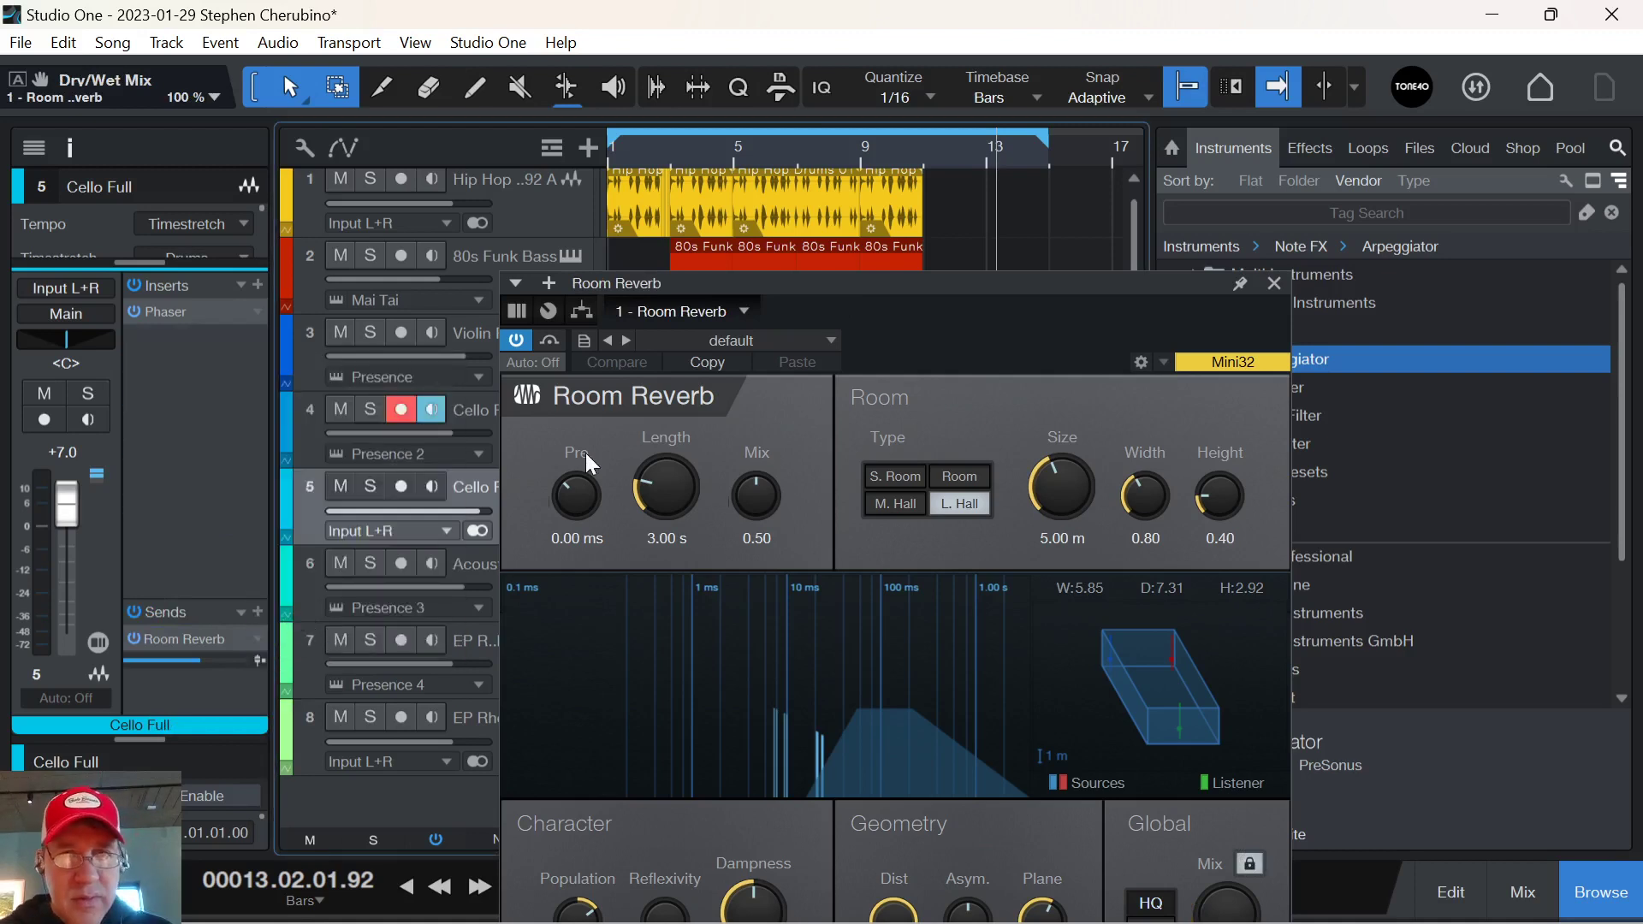
pyautogui.click(1275, 286)
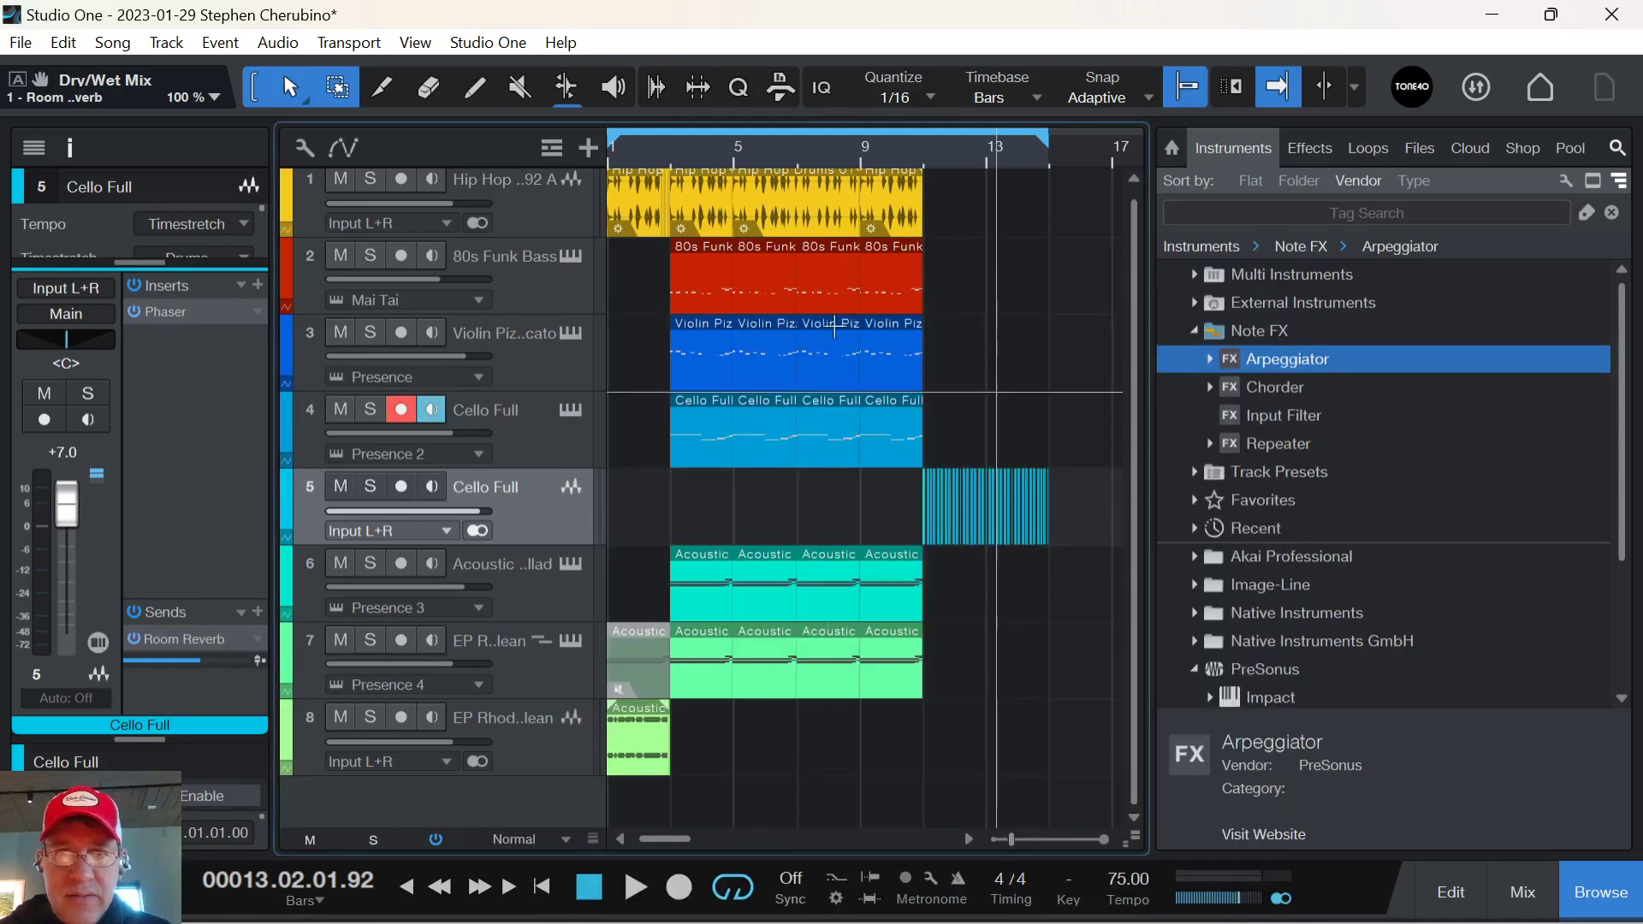
# Play the song from bar 11 to check the chopped cello with its phaser and reverb send.
pyautogui.click(922, 142)
pyautogui.press('space')
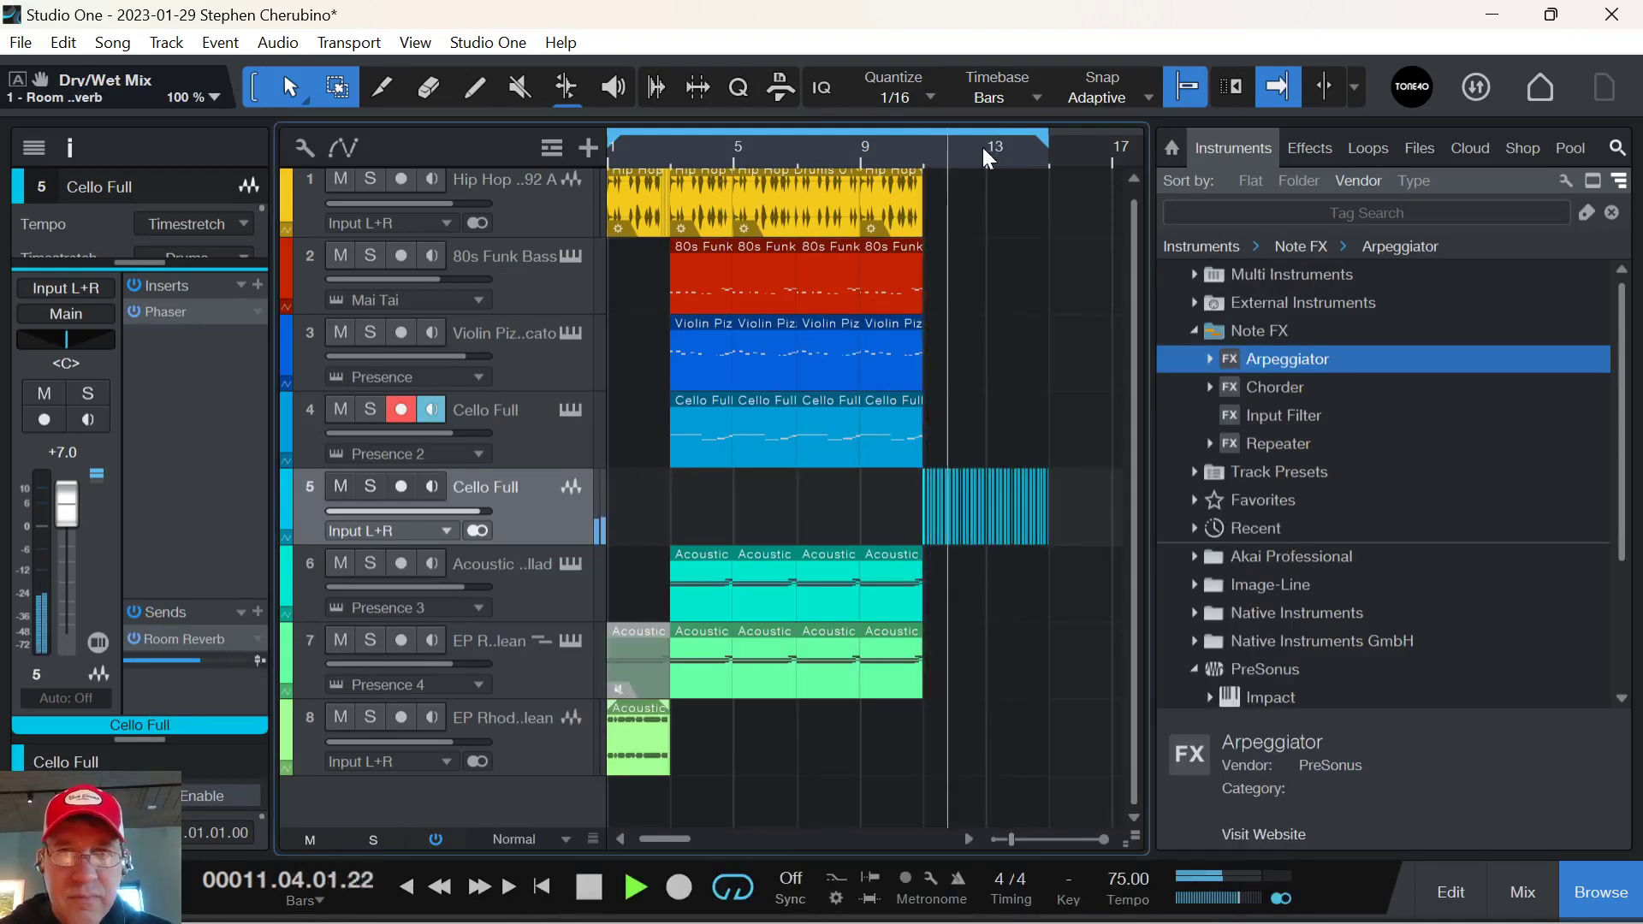
pyautogui.moveTo(997, 150); pyautogui.dragTo(908, 226)
pyautogui.press('w')
pyautogui.press('w')
pyautogui.press('w')
pyautogui.press('w')
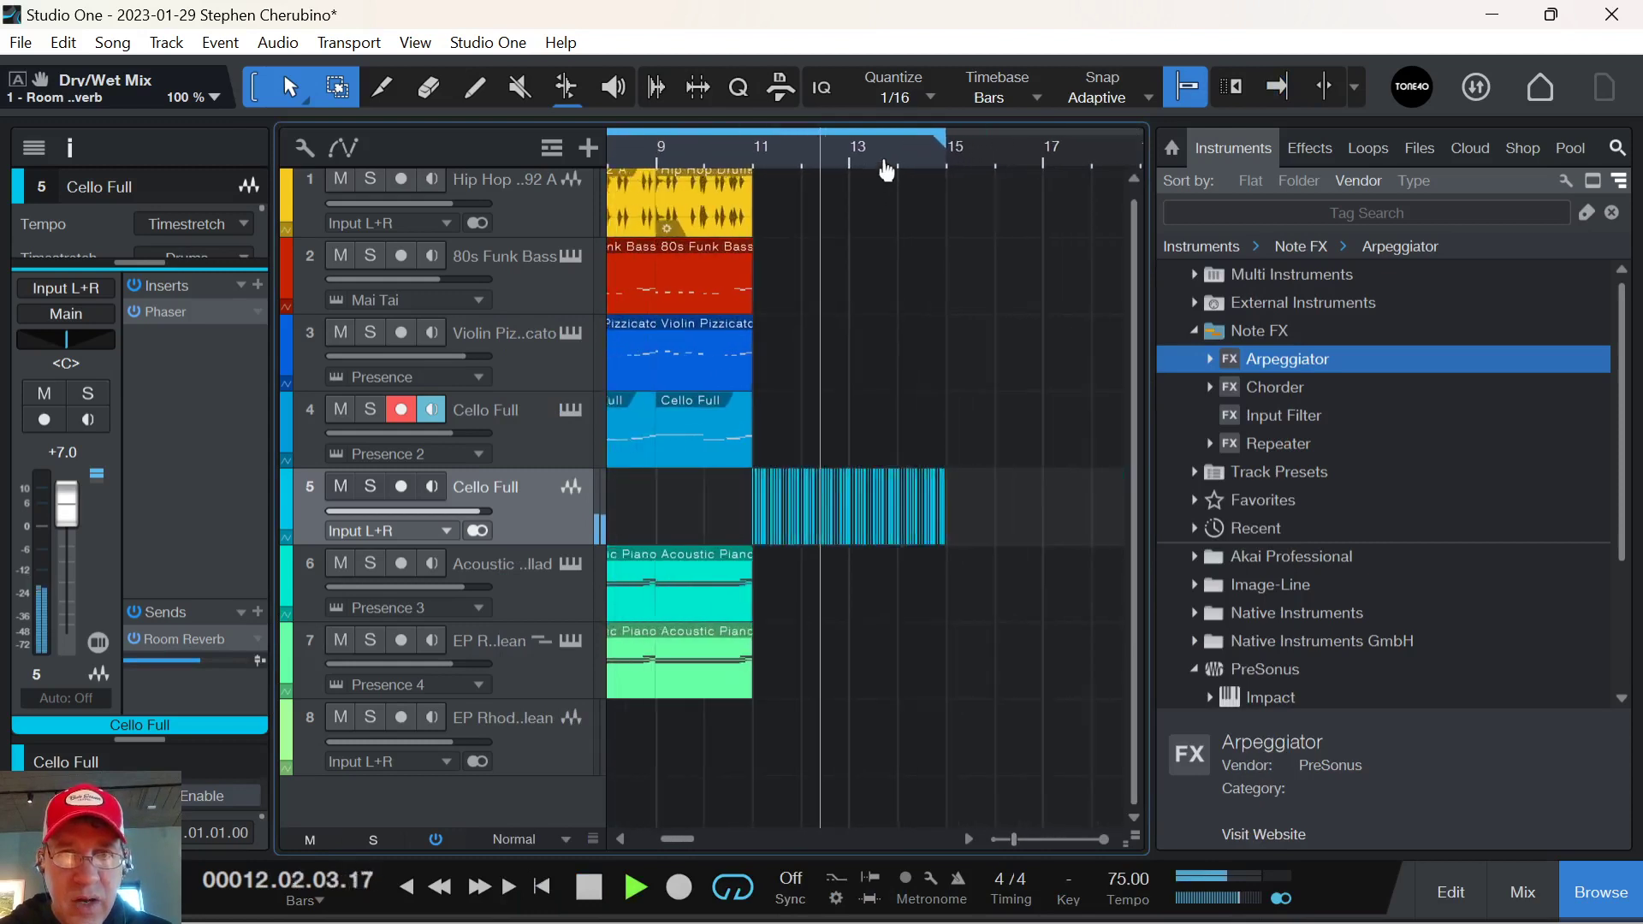
# Duplicate the last drum loop event through bars 11–15, delete the copy at bars 11–13, and stop playback.
pyautogui.click(763, 211)
pyautogui.press('d')
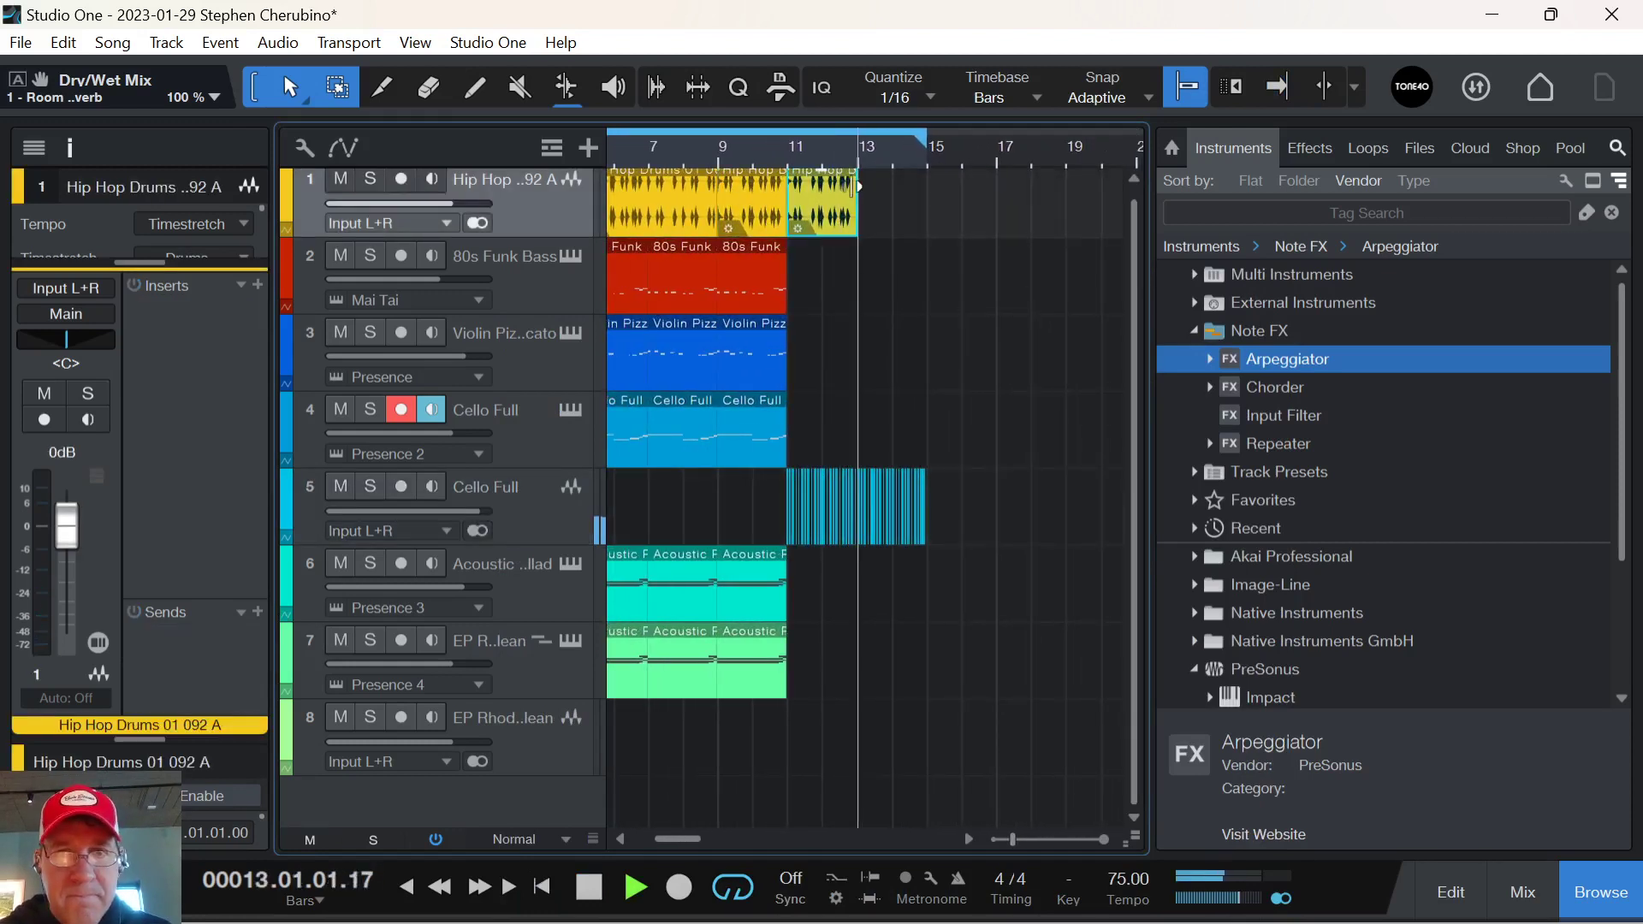
pyautogui.press('d')
pyautogui.click(831, 205)
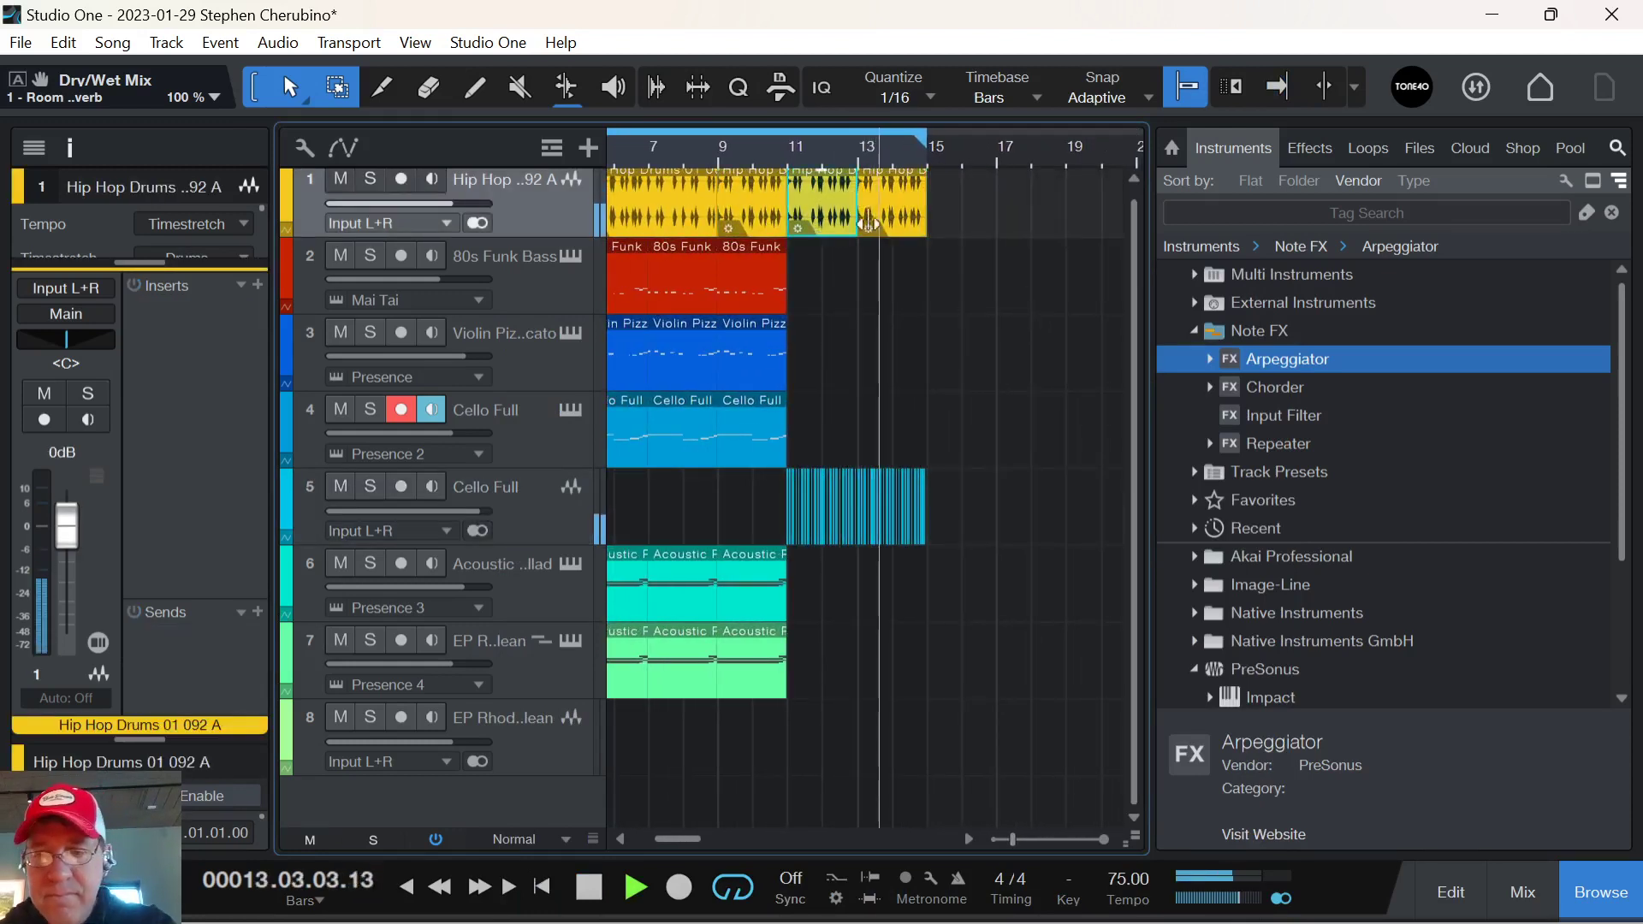
pyautogui.press('Delete')
pyautogui.moveTo(847, 154)
pyautogui.mouseDown()
pyautogui.moveTo(799, 152)
pyautogui.moveTo(844, 133)
pyautogui.moveTo(841, 154)
pyautogui.moveTo(869, 144)
pyautogui.mouseUp()
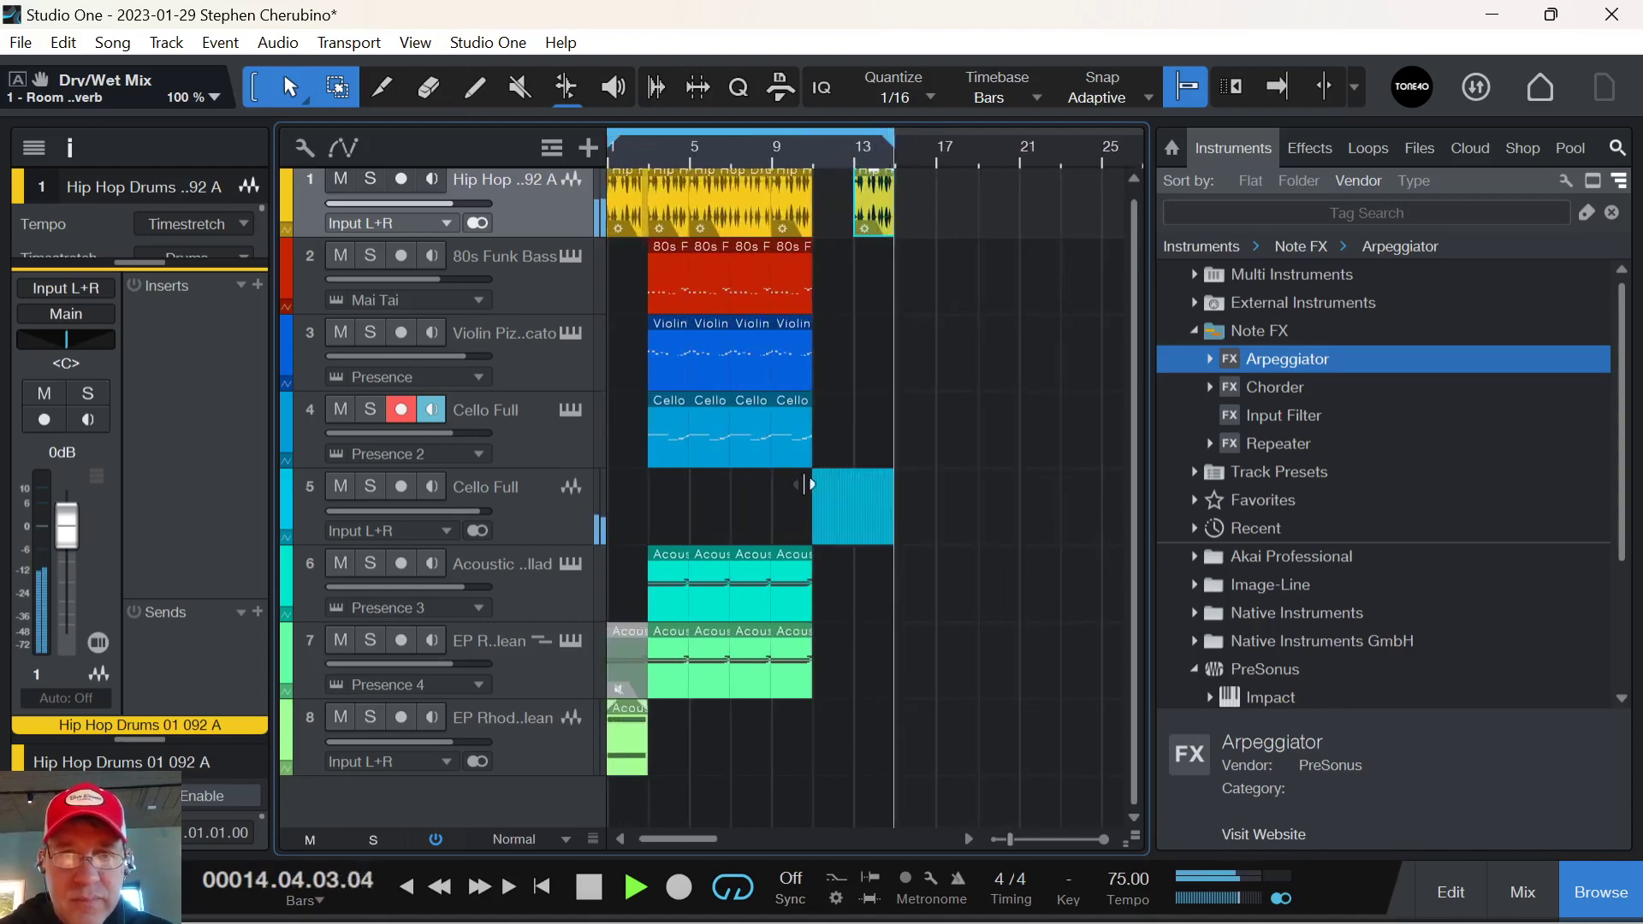
pyautogui.press('space')
pyautogui.press('f')
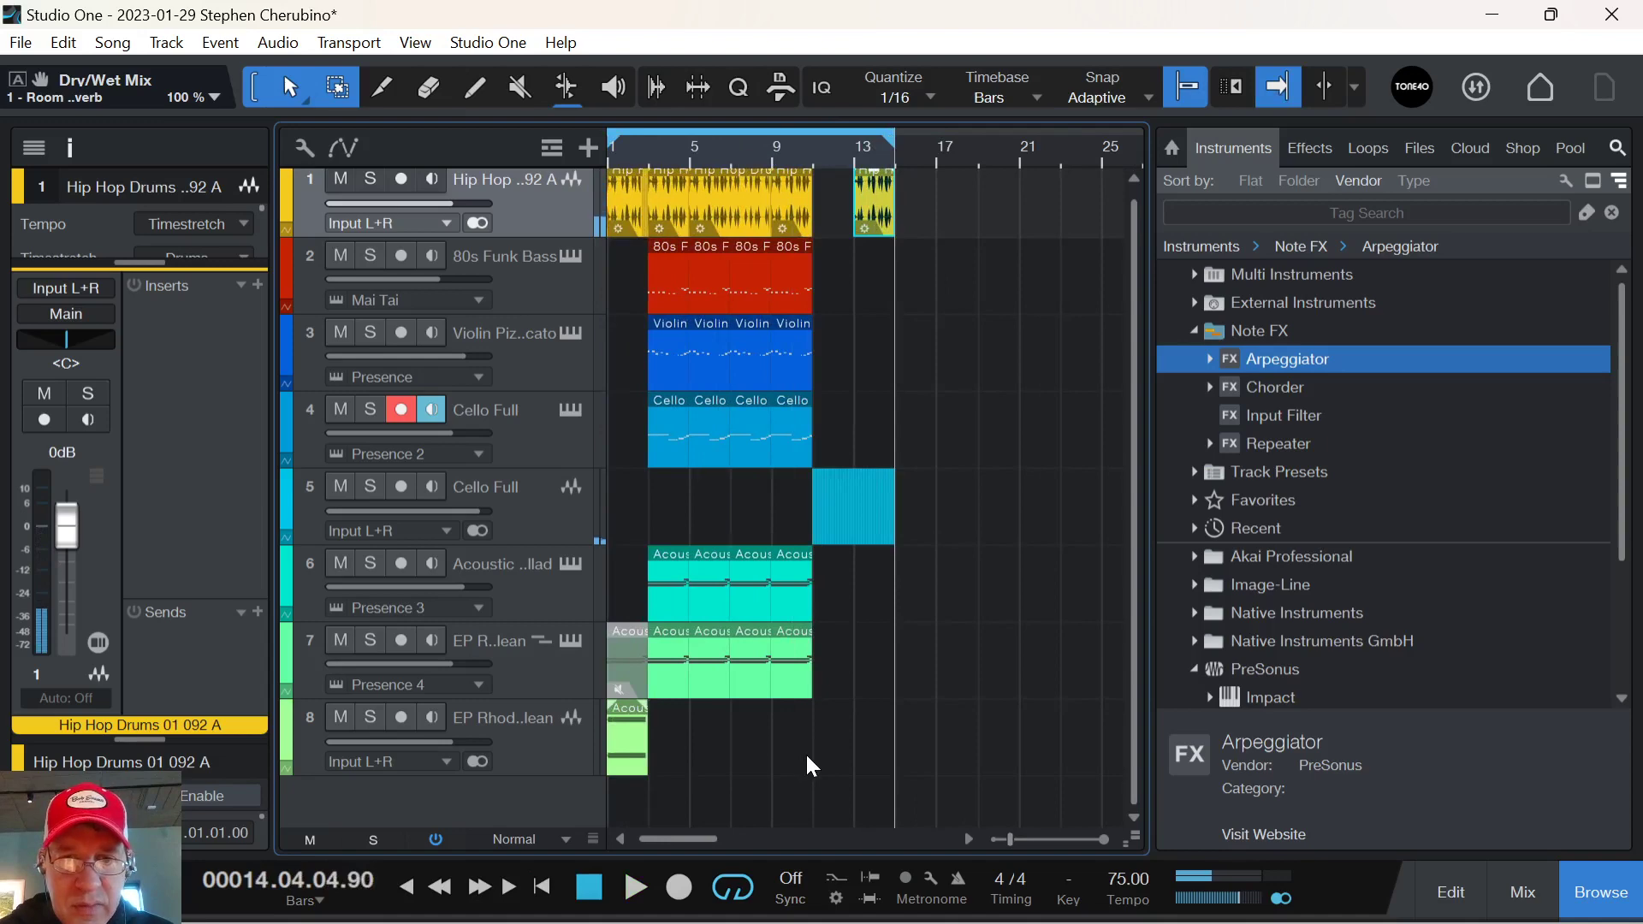
# Hide the inspector and the browser, and show the Arranger track above the song tracks.
pyautogui.moveTo(952, 163); pyautogui.dragTo(998, 172)
pyautogui.press('F4')
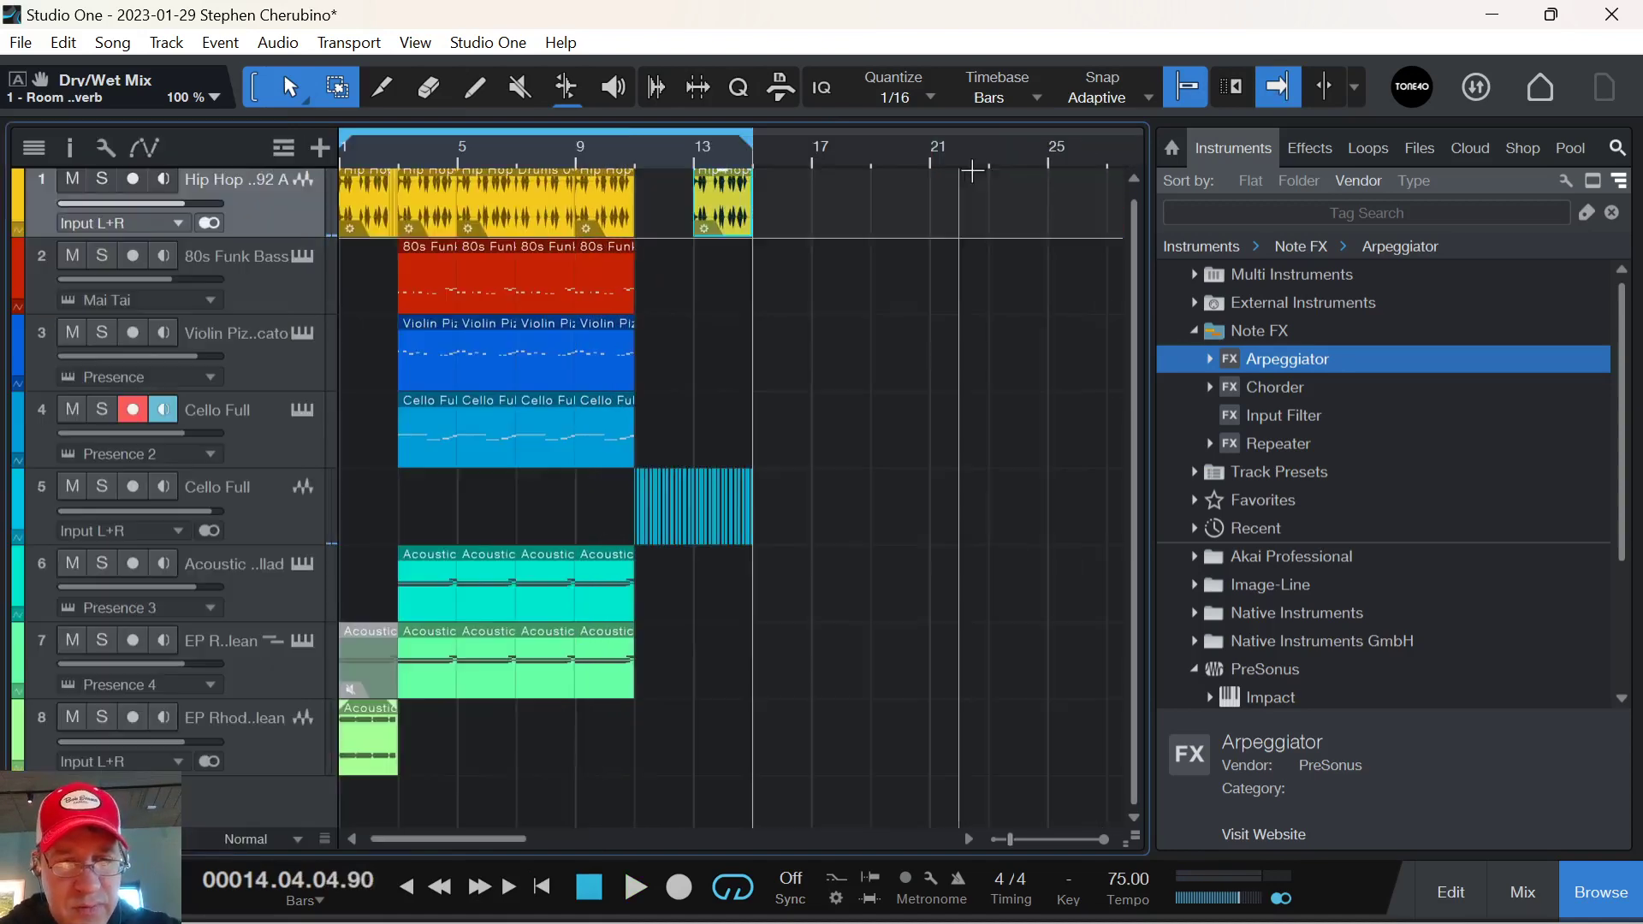
pyautogui.press('F5')
pyautogui.click(284, 148)
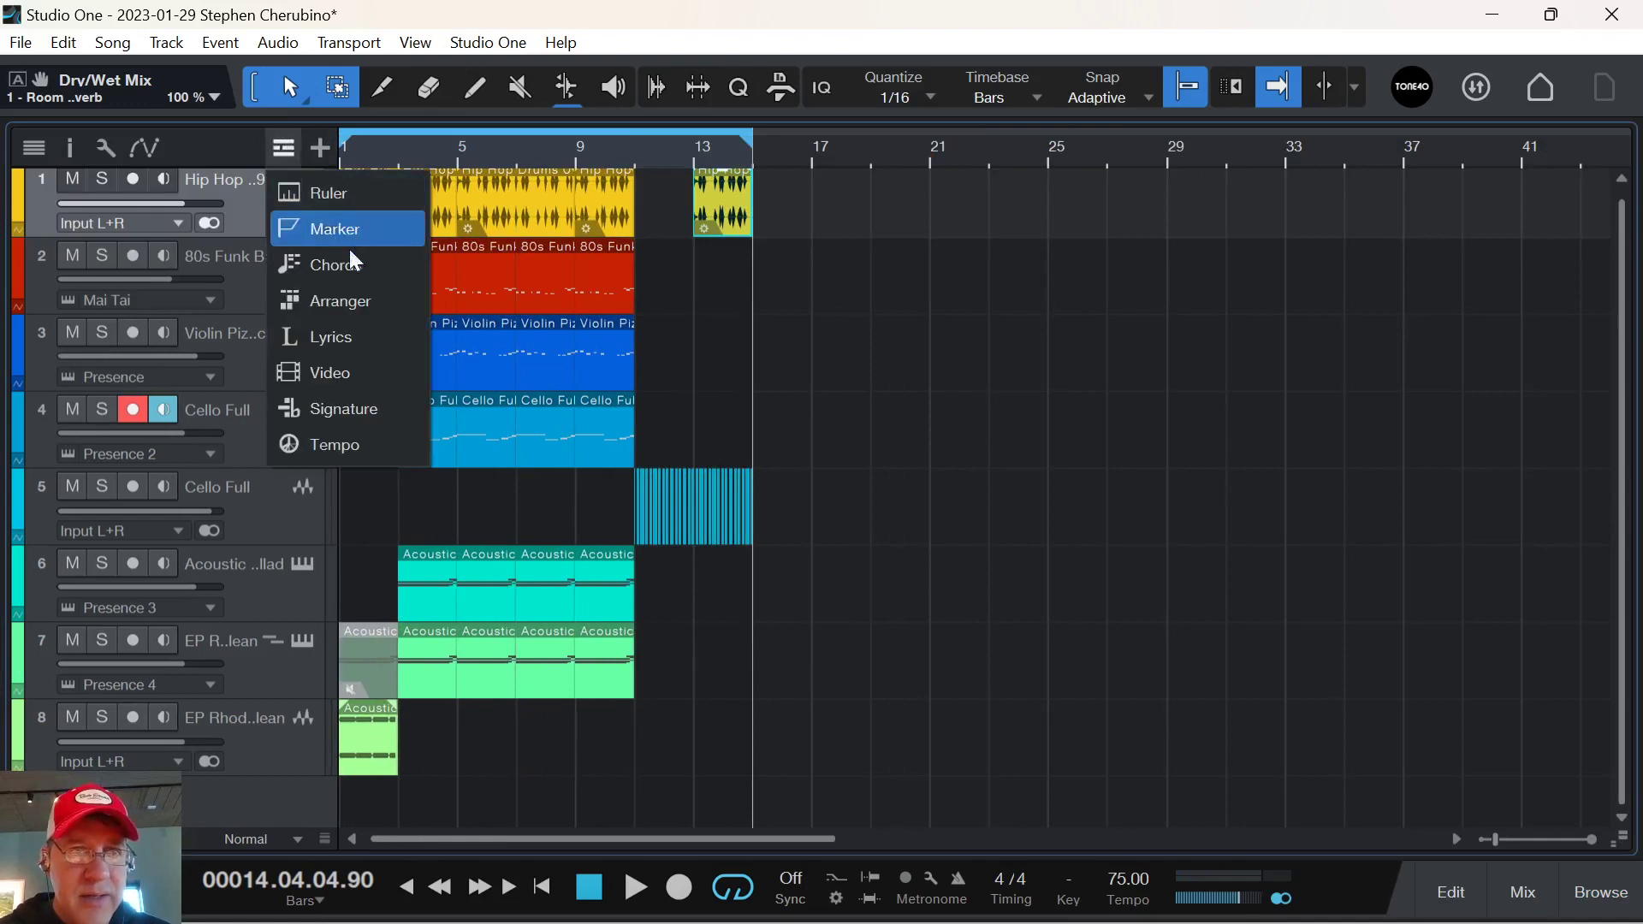
pyautogui.click(356, 300)
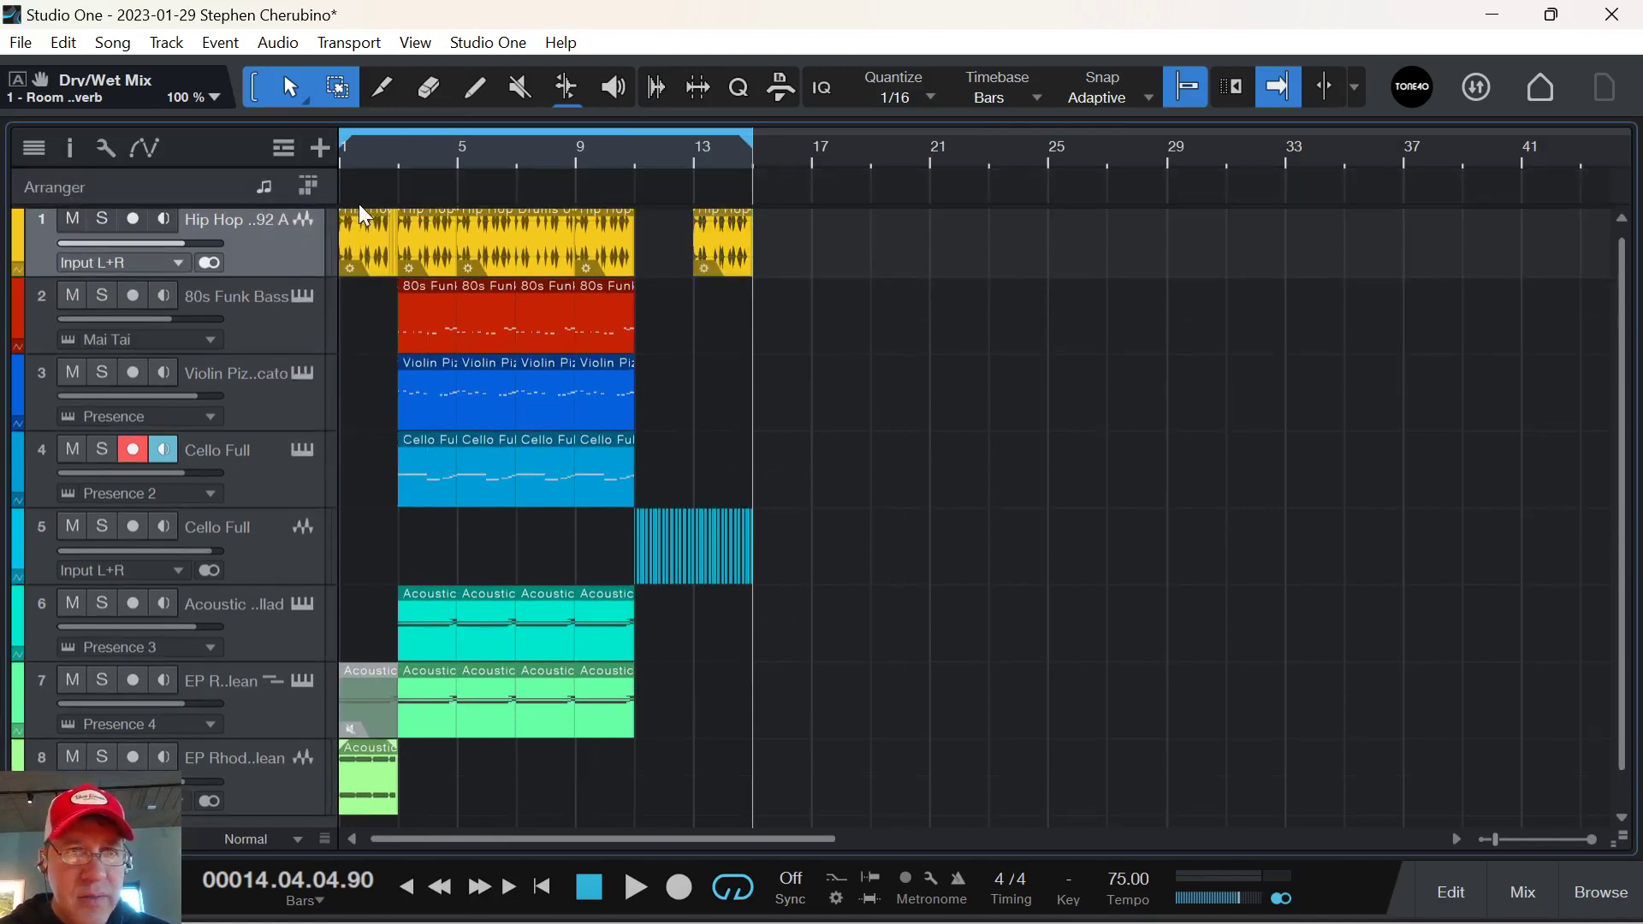
# Add an Intro section over bars 1–3 and a Verse section over bars 3–11 in the Arranger track.
pyautogui.doubleClick(363, 194)
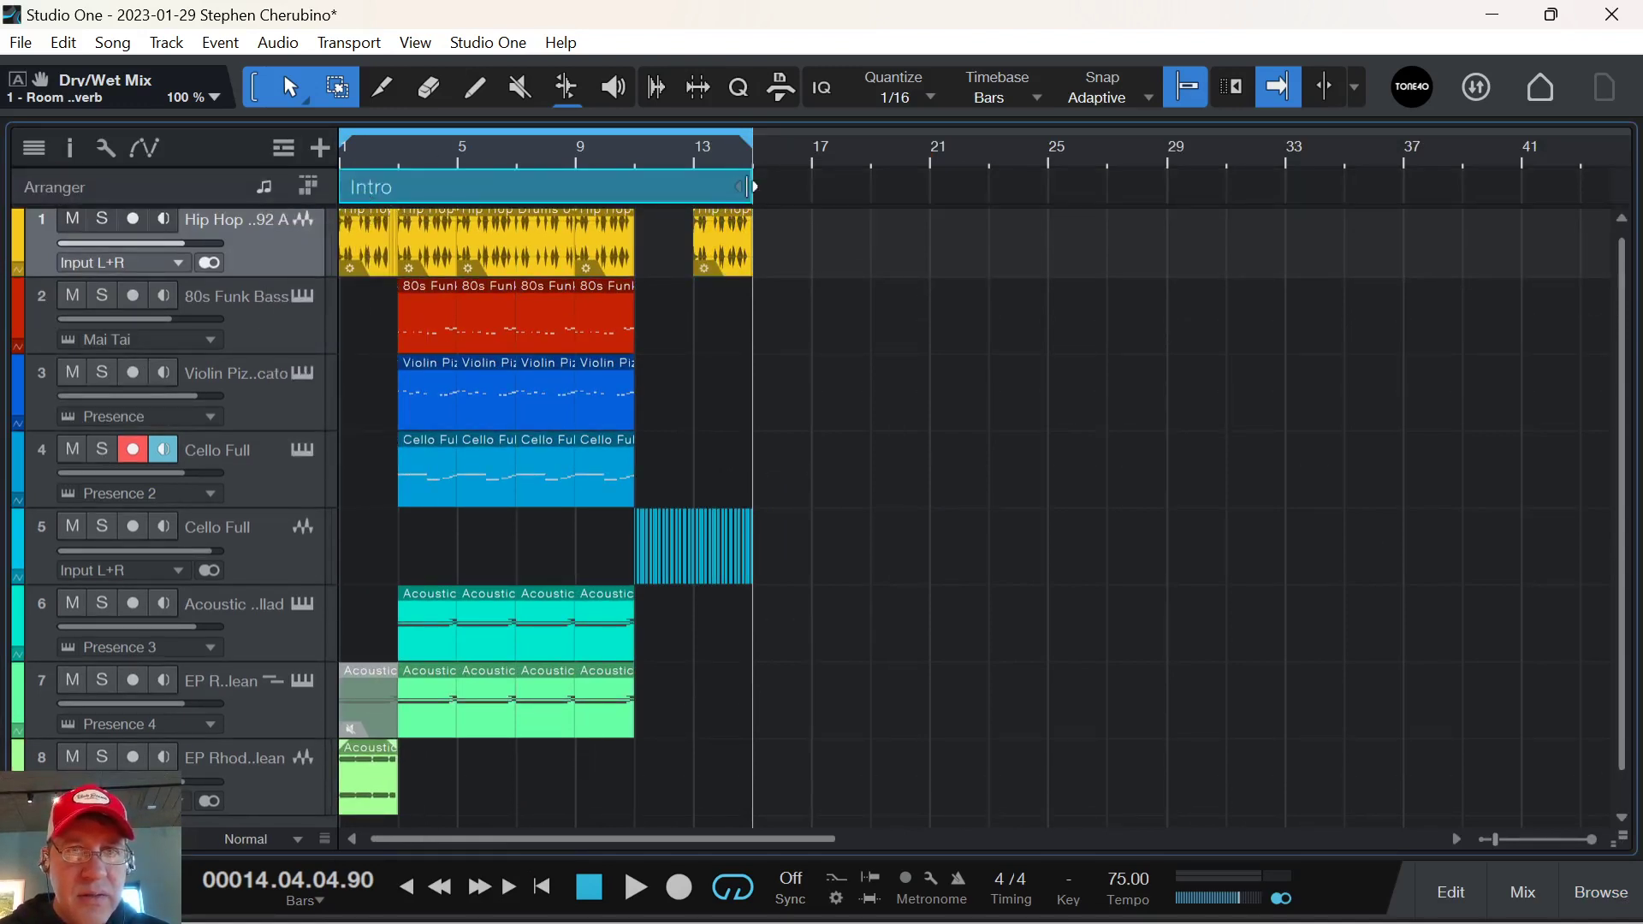
pyautogui.moveTo(747, 186); pyautogui.dragTo(399, 210)
pyautogui.doubleClick(435, 195)
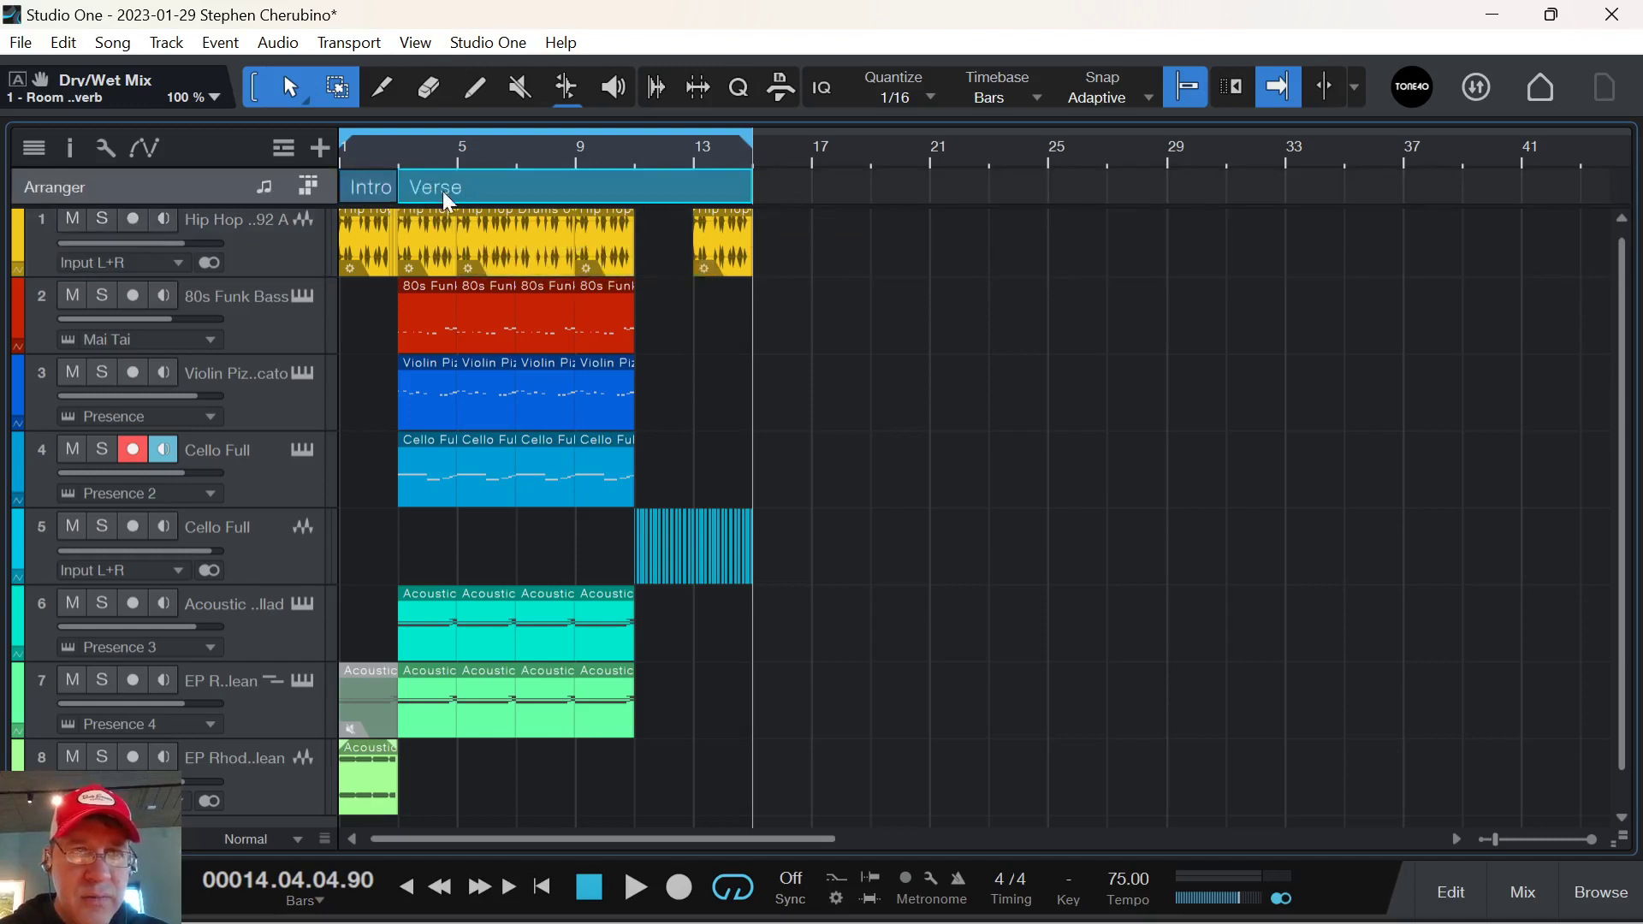
pyautogui.moveTo(748, 186); pyautogui.dragTo(637, 190)
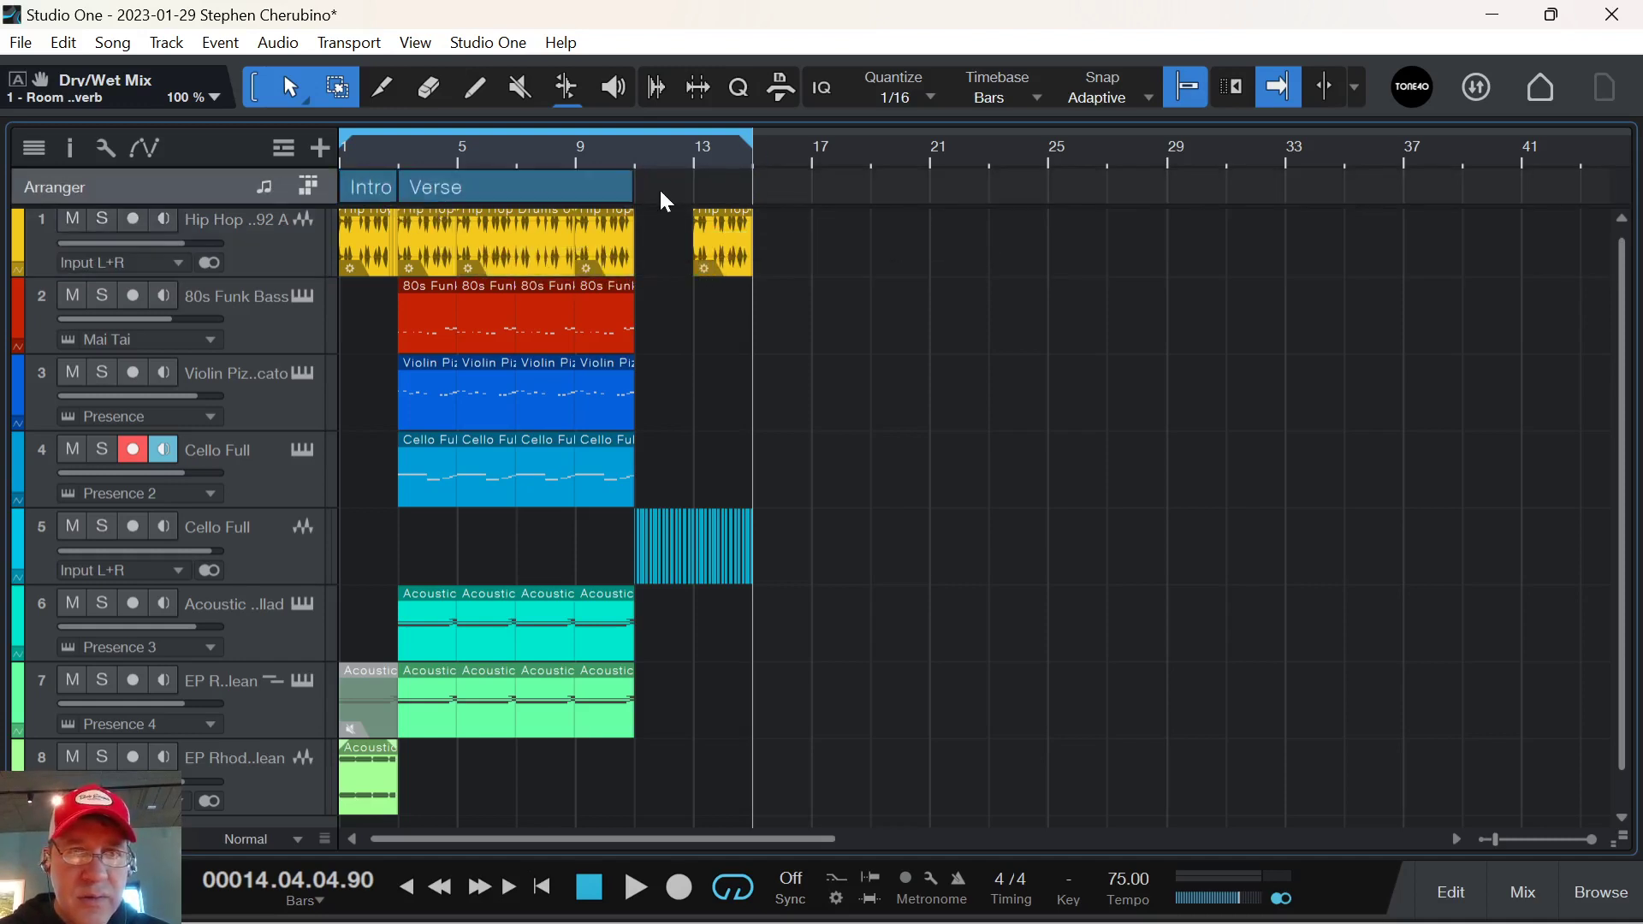
# Add an Arranger section over bars 11–15 and rename it Bridge.
pyautogui.doubleClick(658, 187)
pyautogui.press('space')
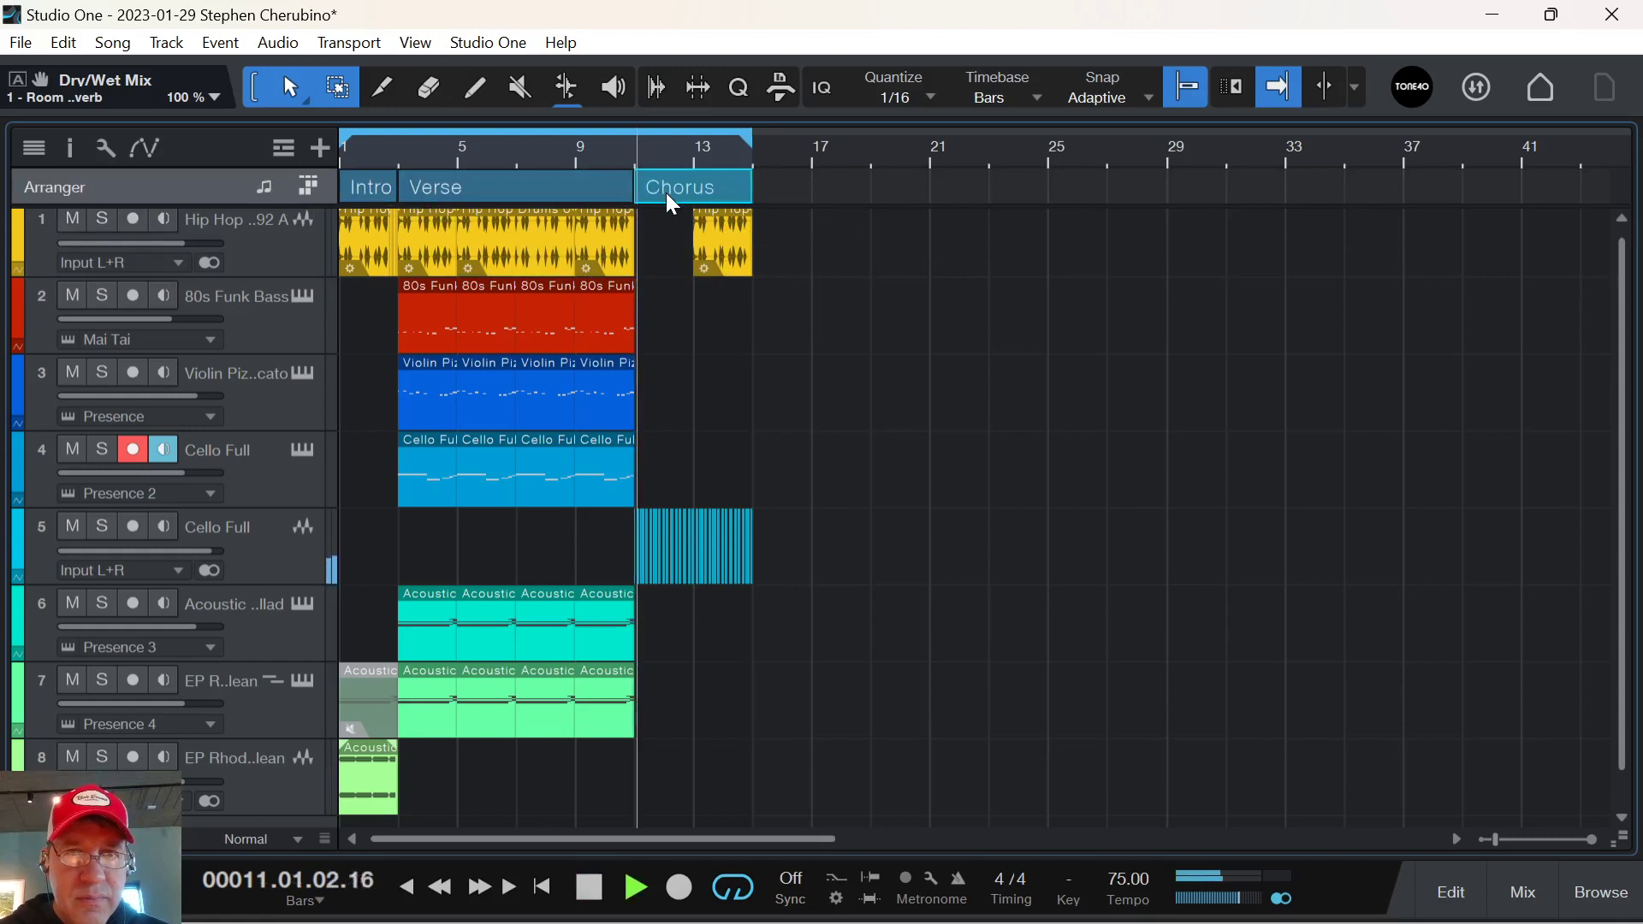
pyautogui.rightClick(665, 185)
pyautogui.click(733, 206)
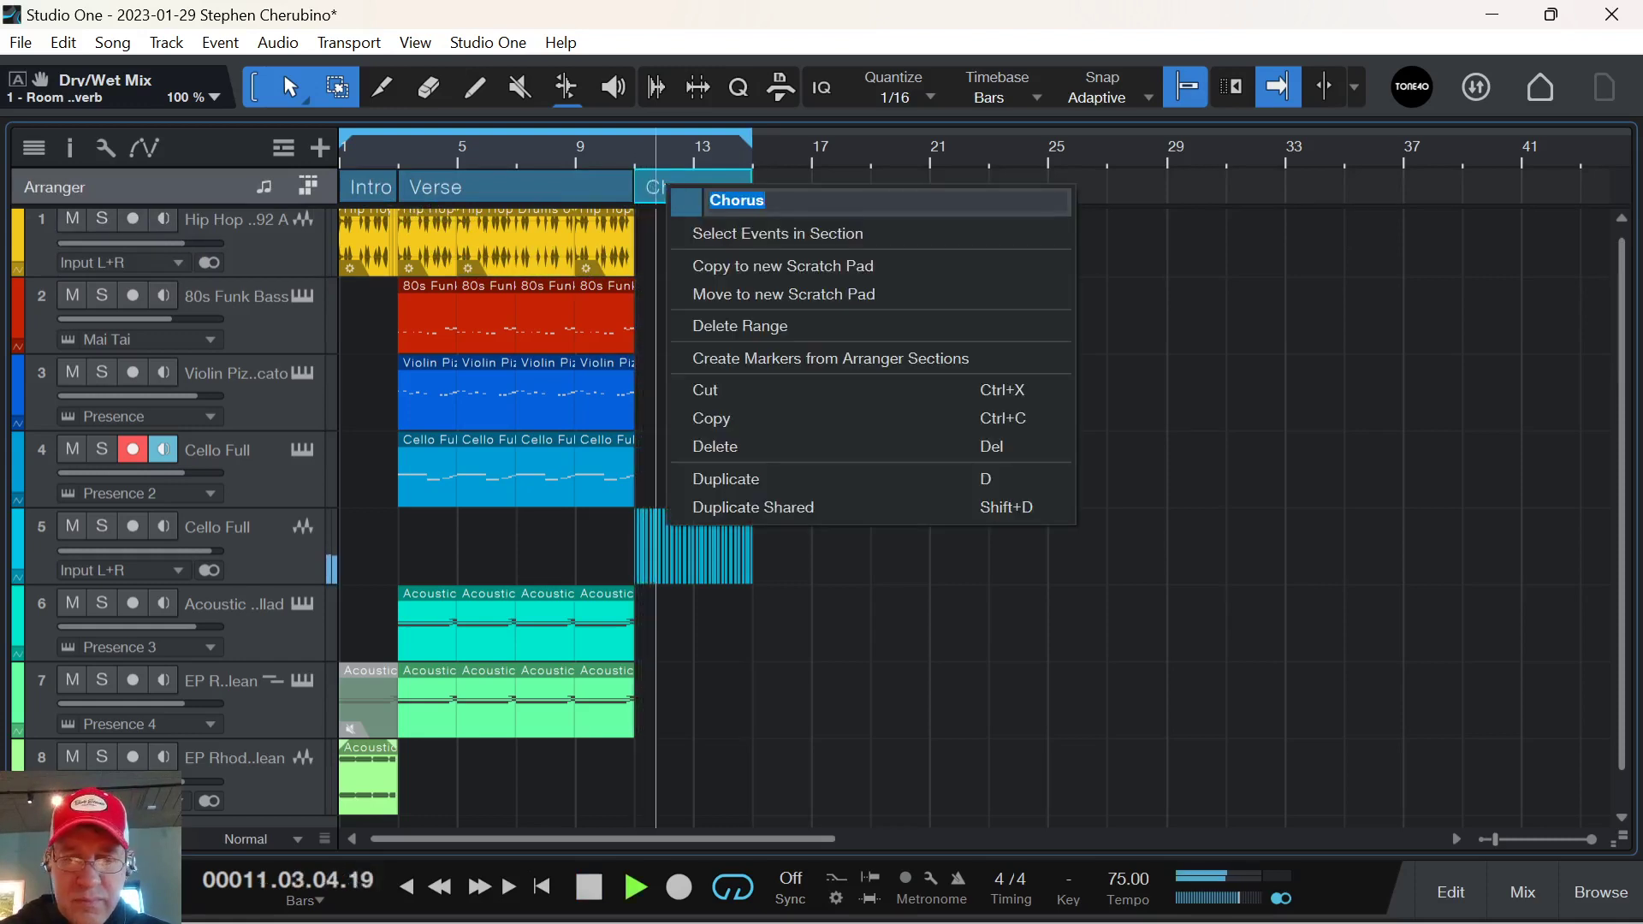
pyautogui.write('Bridge')
pyautogui.press('Return')
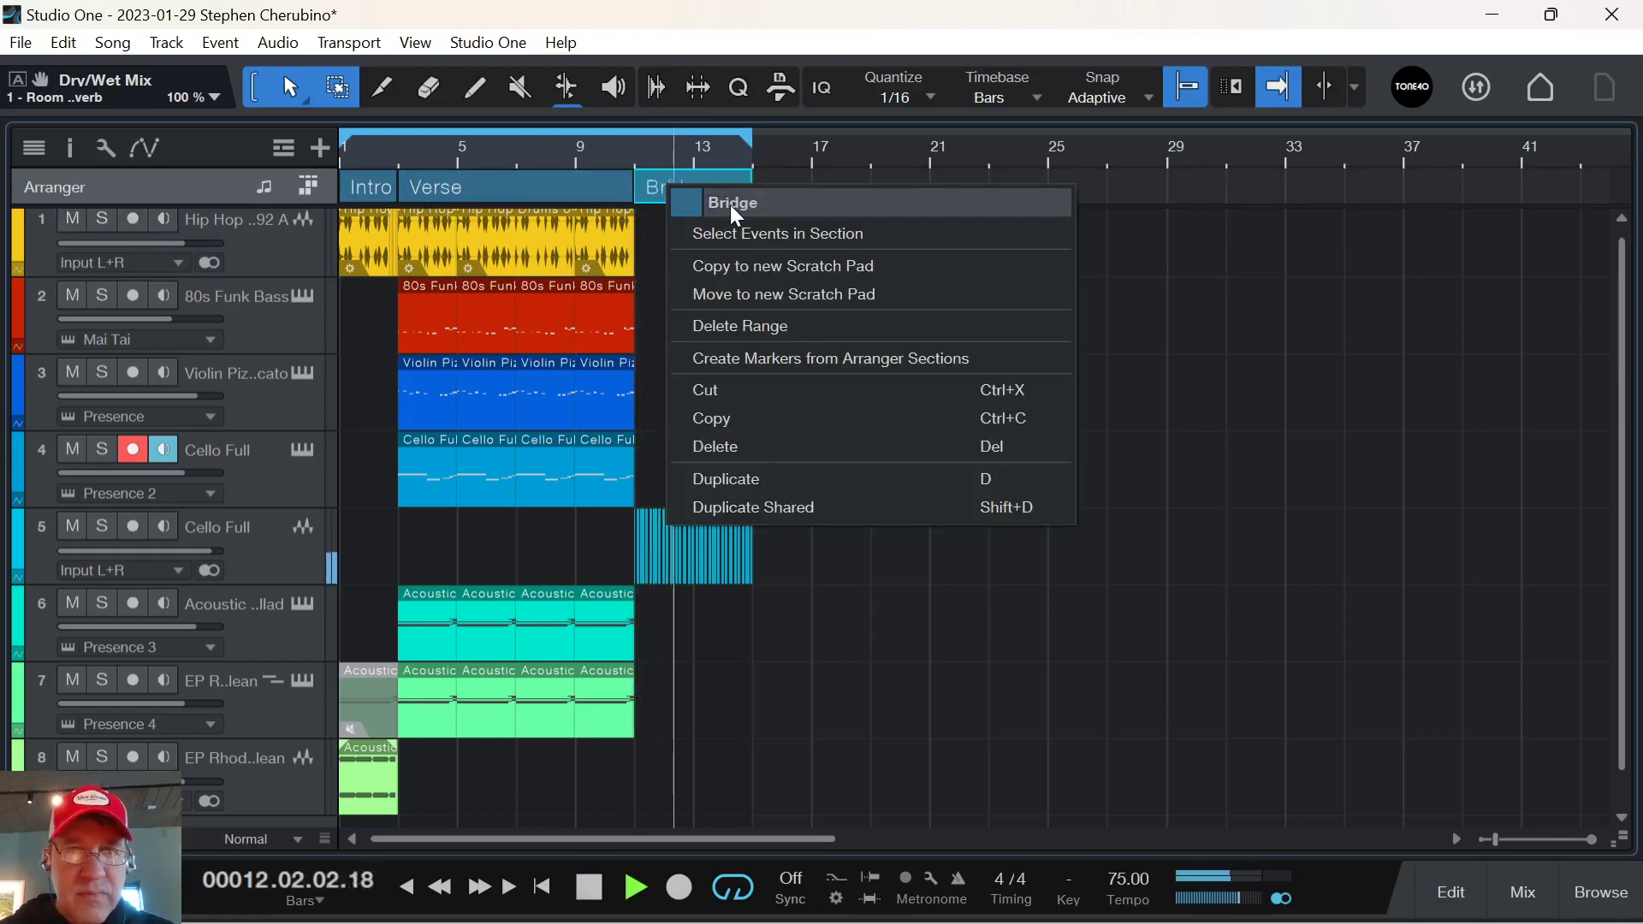
pyautogui.click(1168, 445)
pyautogui.press('space')
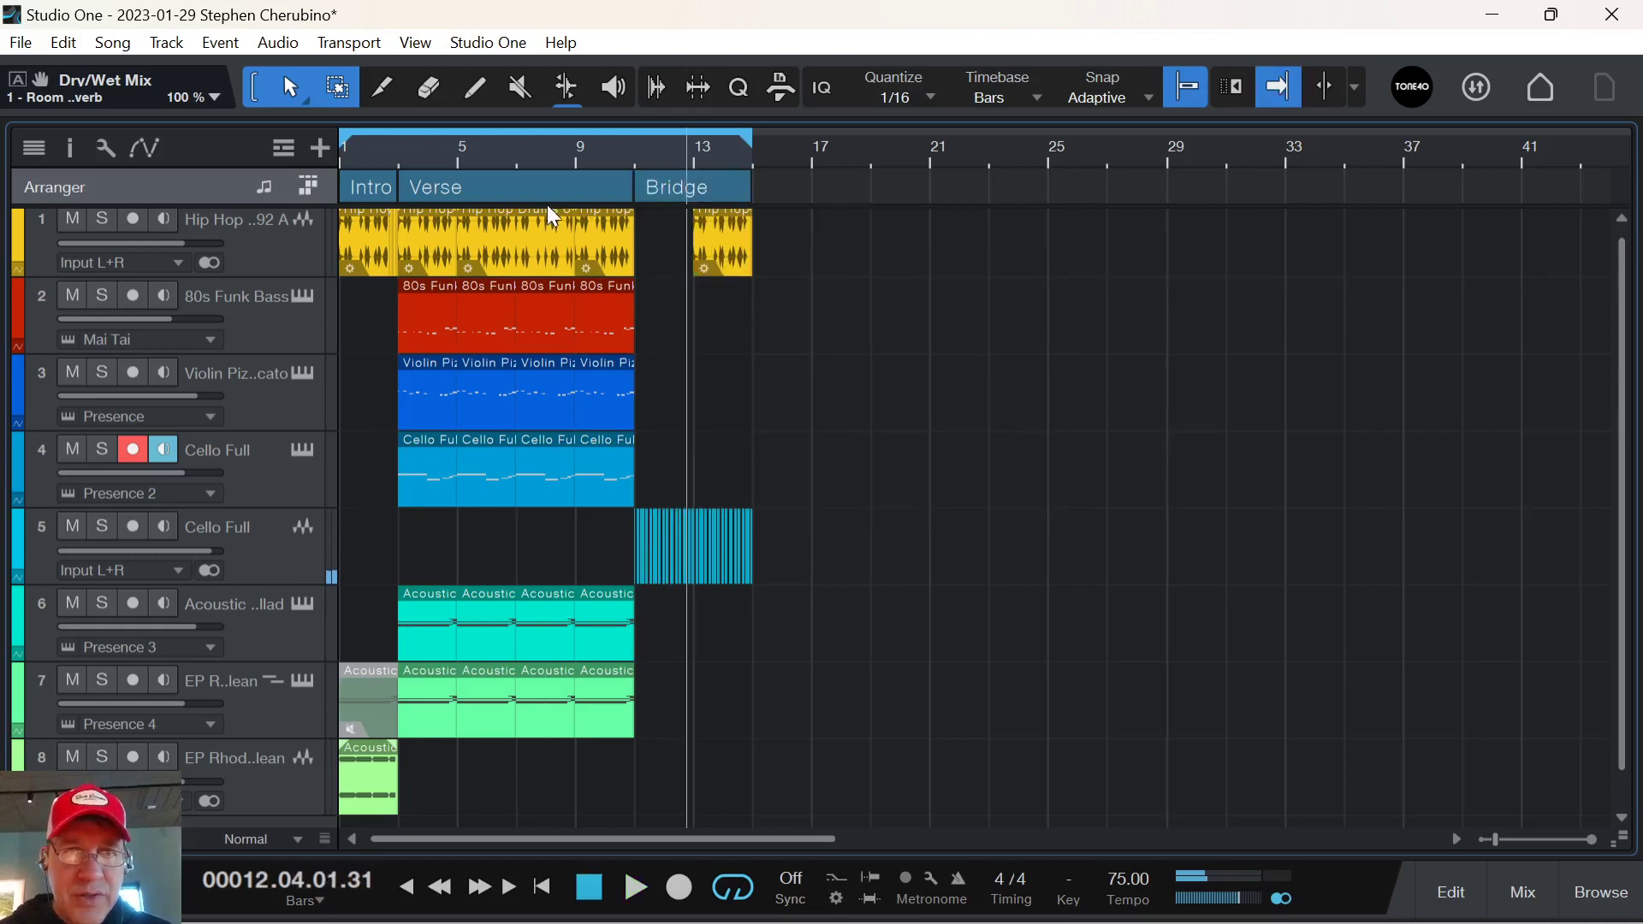
# Copy the Verse section to bar 15, directly after the Bridge, and replace the drums at bars 13–15 with a copy of the intro drums.
pyautogui.moveTo(536, 187); pyautogui.dragTo(789, 178)
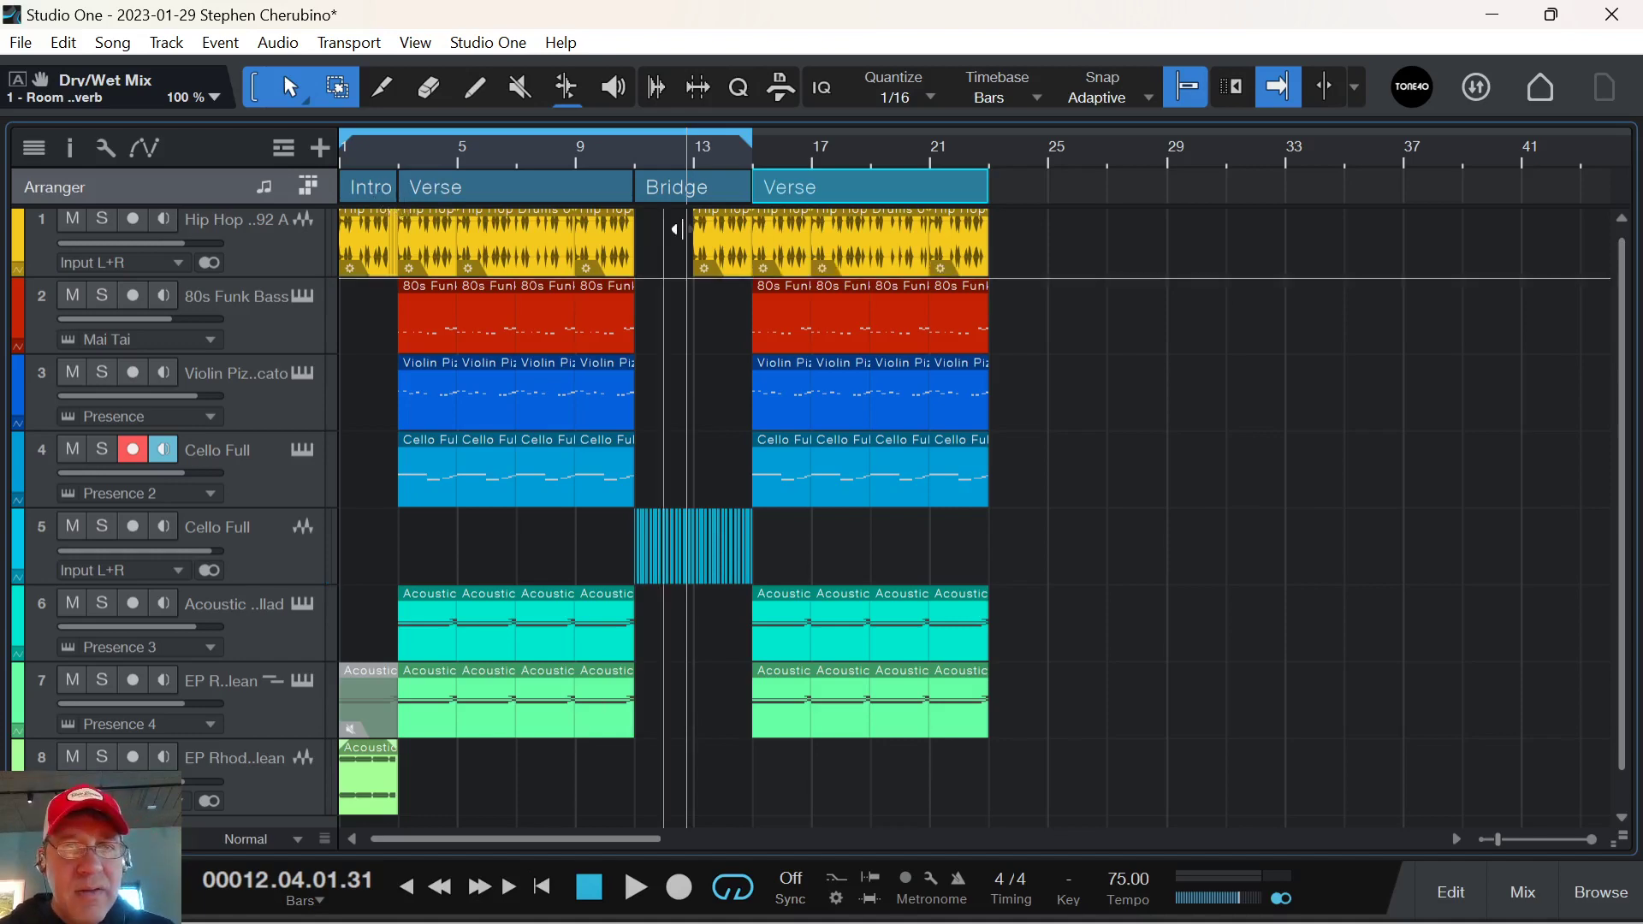
pyautogui.click(730, 258)
pyautogui.press('Delete')
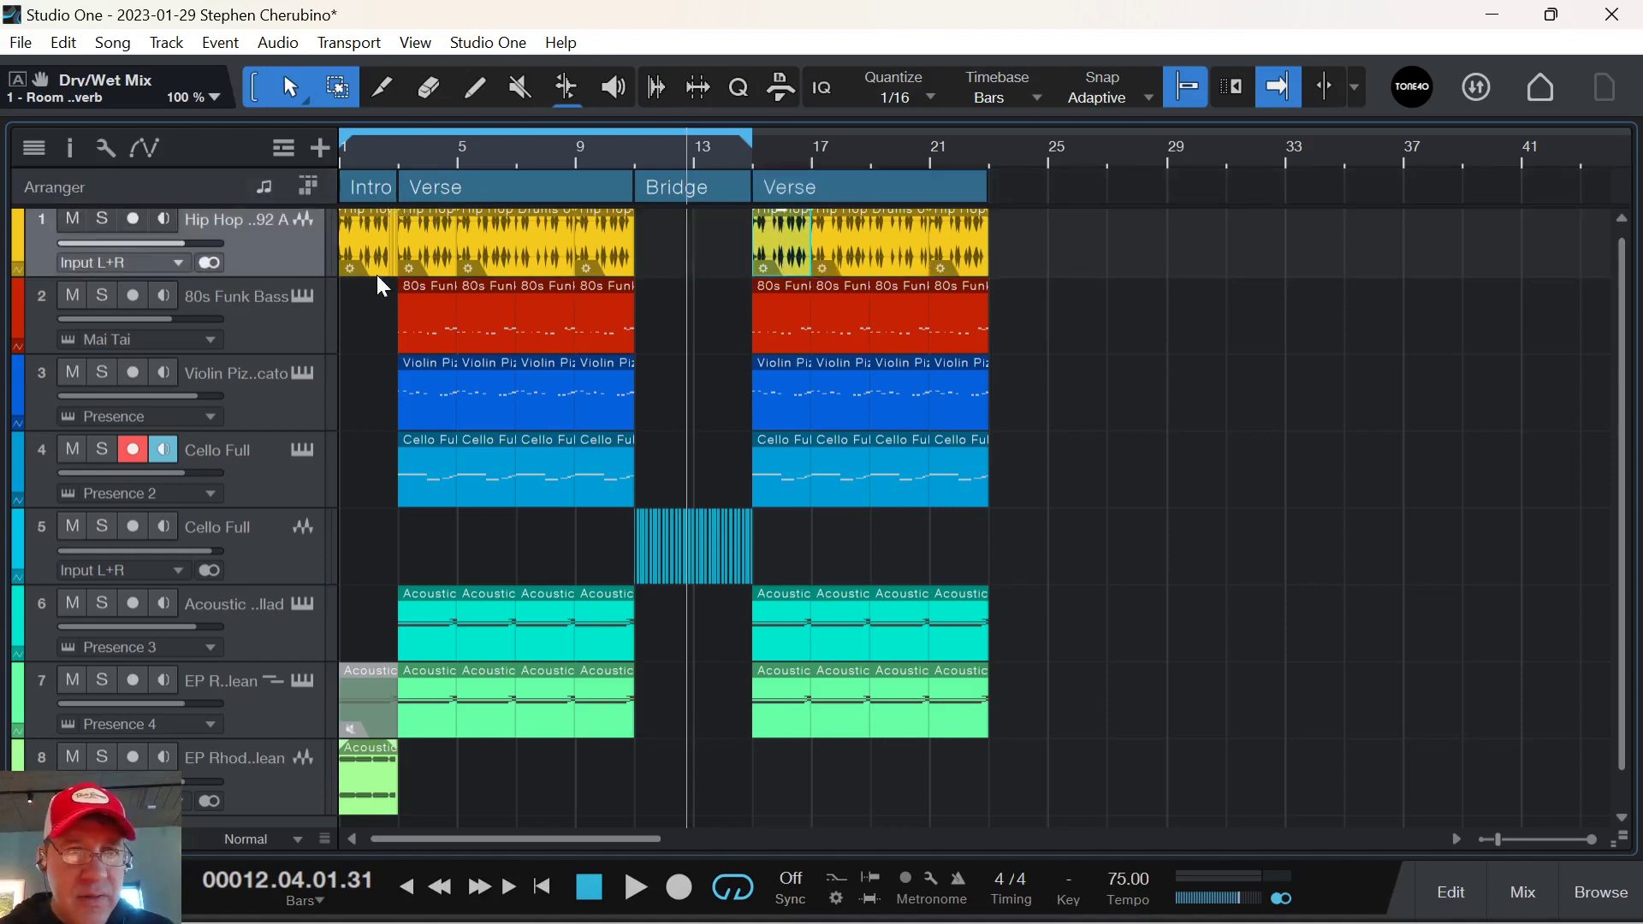
pyautogui.moveTo(379, 161); pyautogui.dragTo(505, 193)
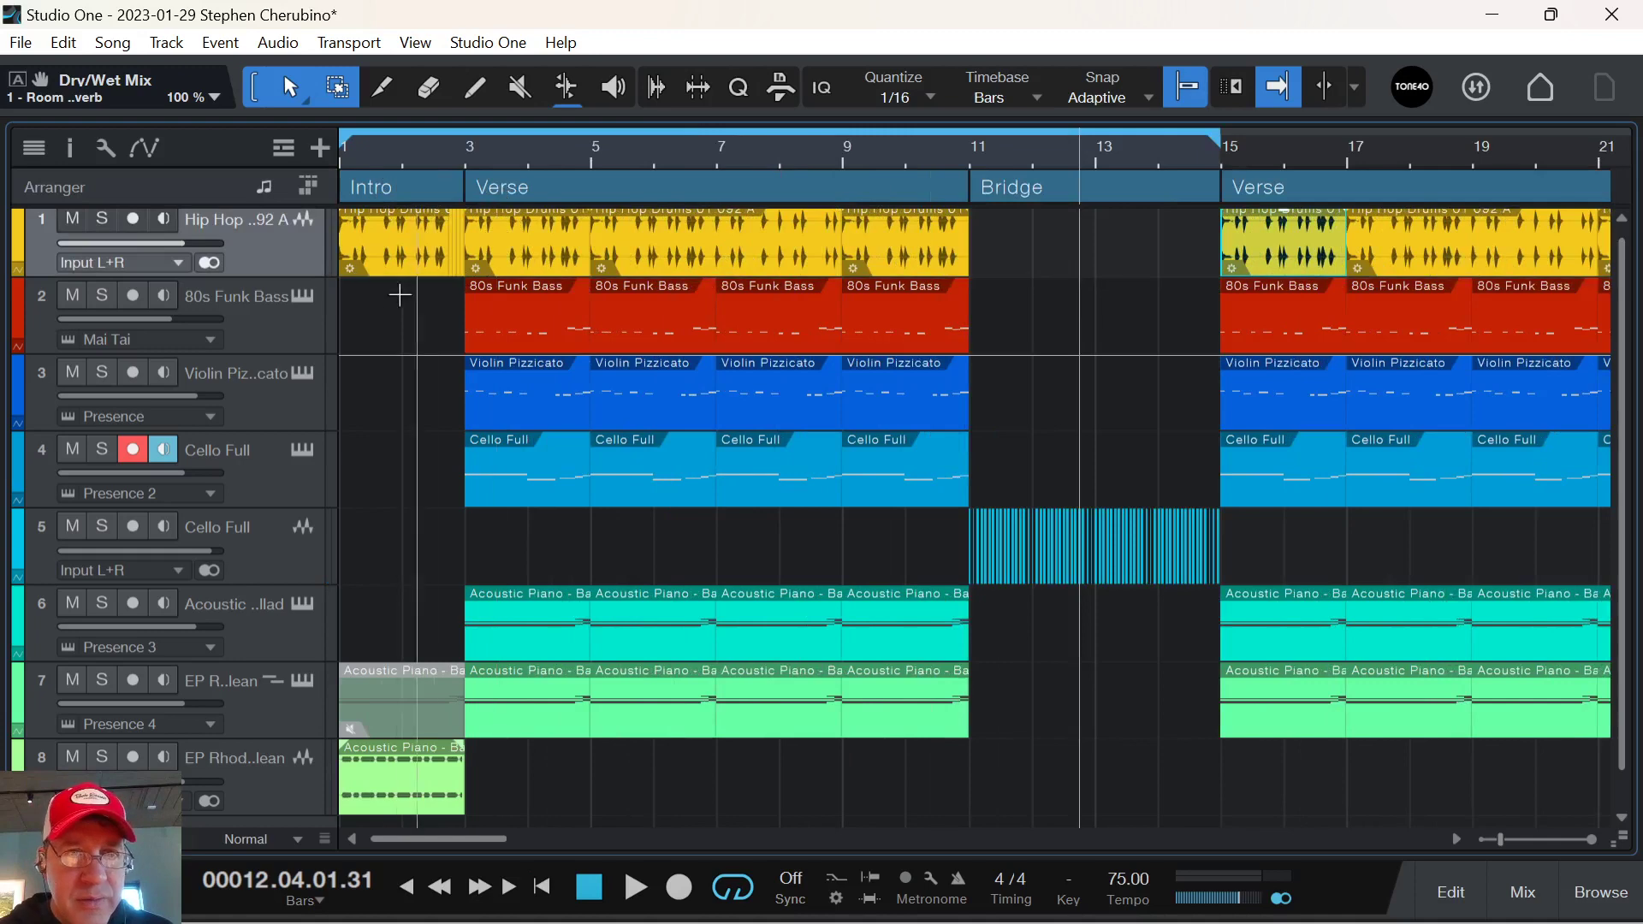
pyautogui.moveTo(440, 264); pyautogui.dragTo(1156, 219)
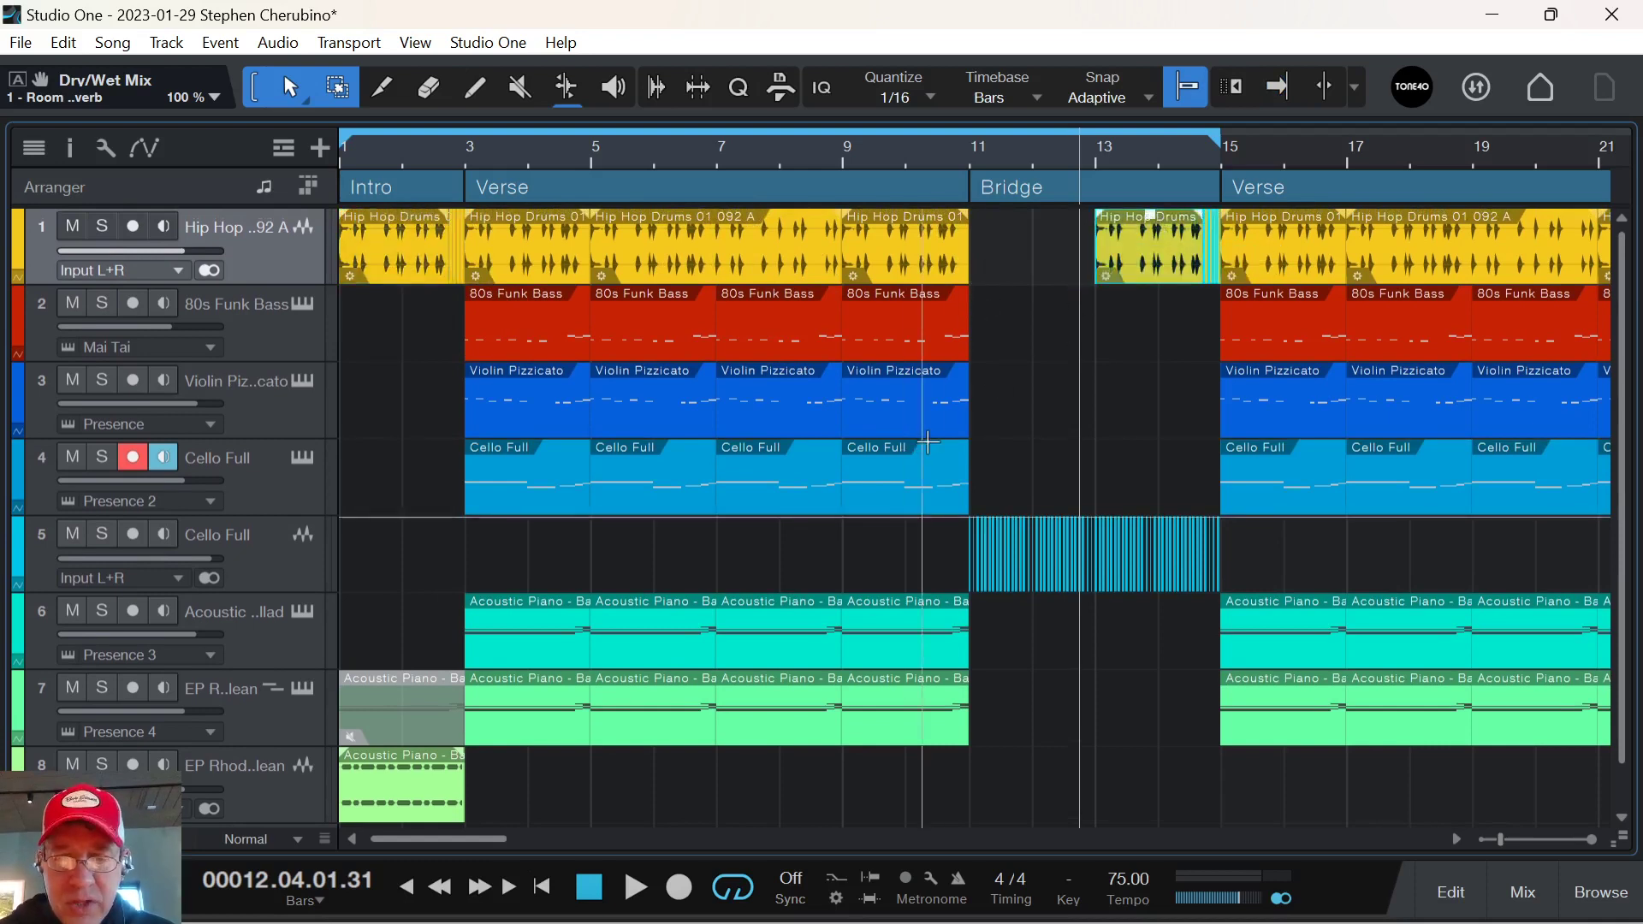
# Play the song from the start through the intro, and stop at the beginning of the Verse.
pyautogui.press(',')
pyautogui.press('space')
pyautogui.press('f')
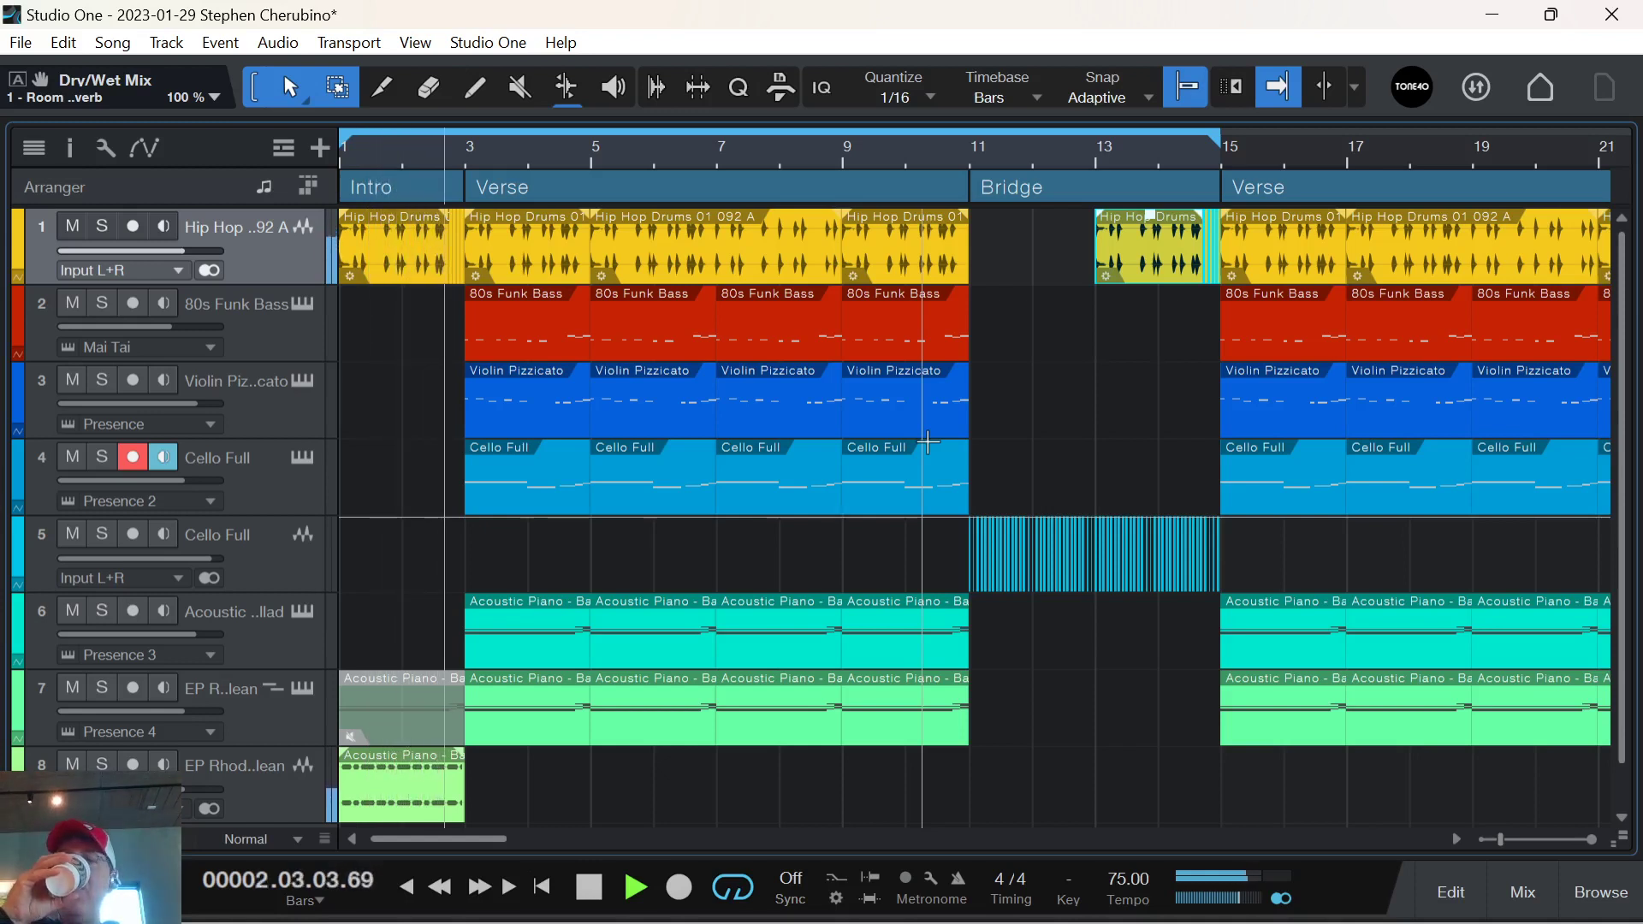
pyautogui.press('space')
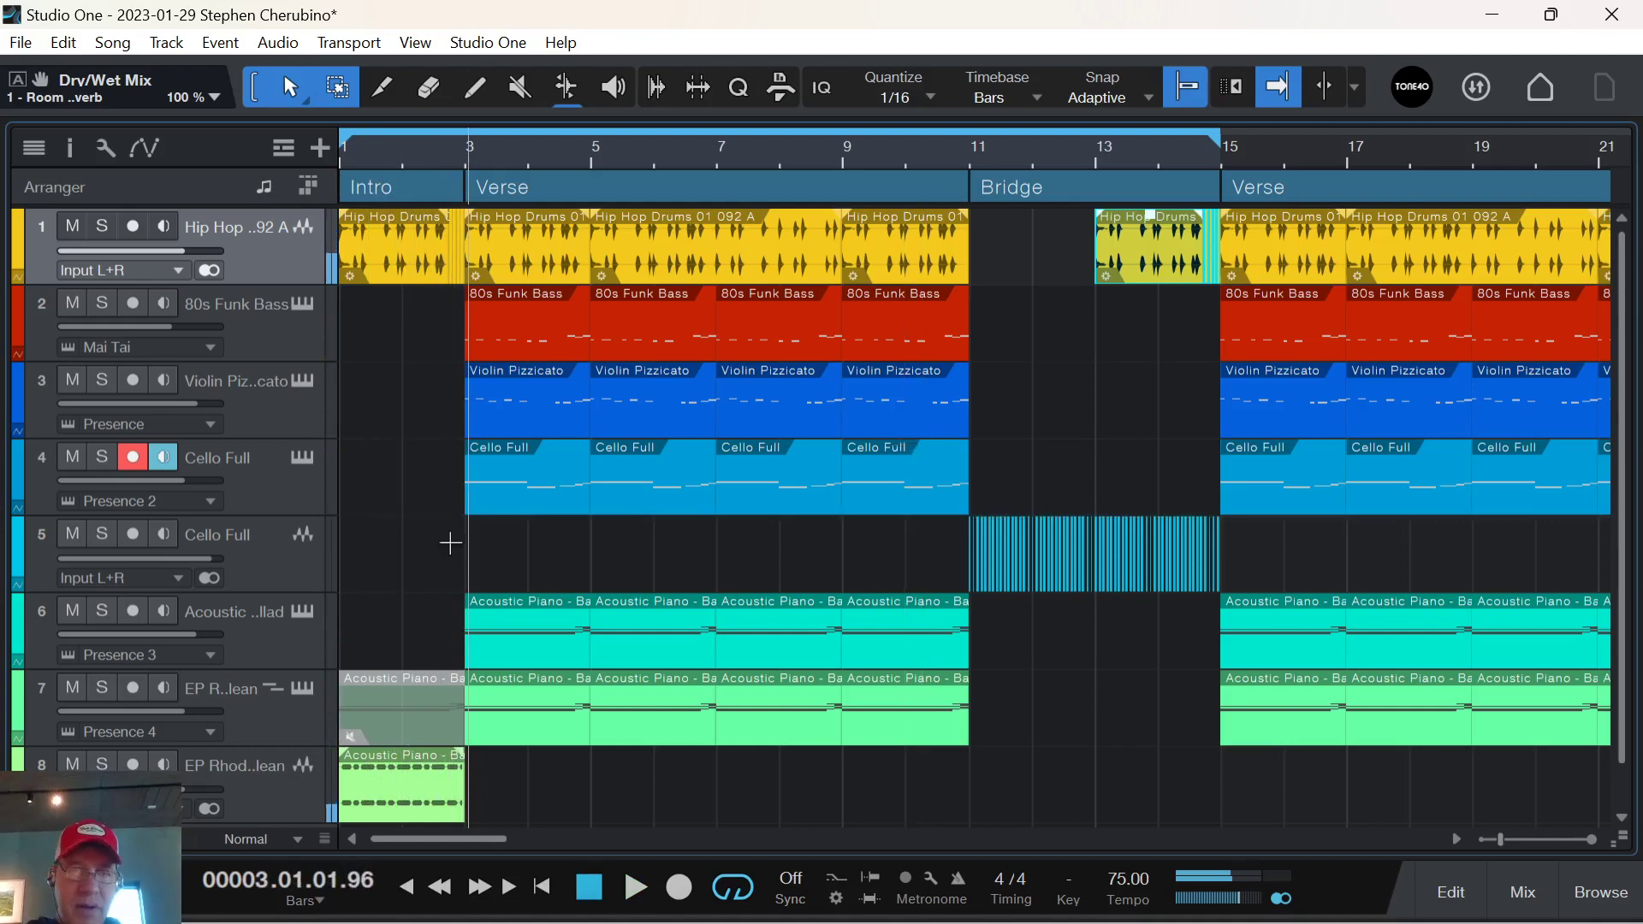
# Enable Event FX on the first intro drum event in the inspector and insert a Pro EQ.
pyautogui.click(385, 255)
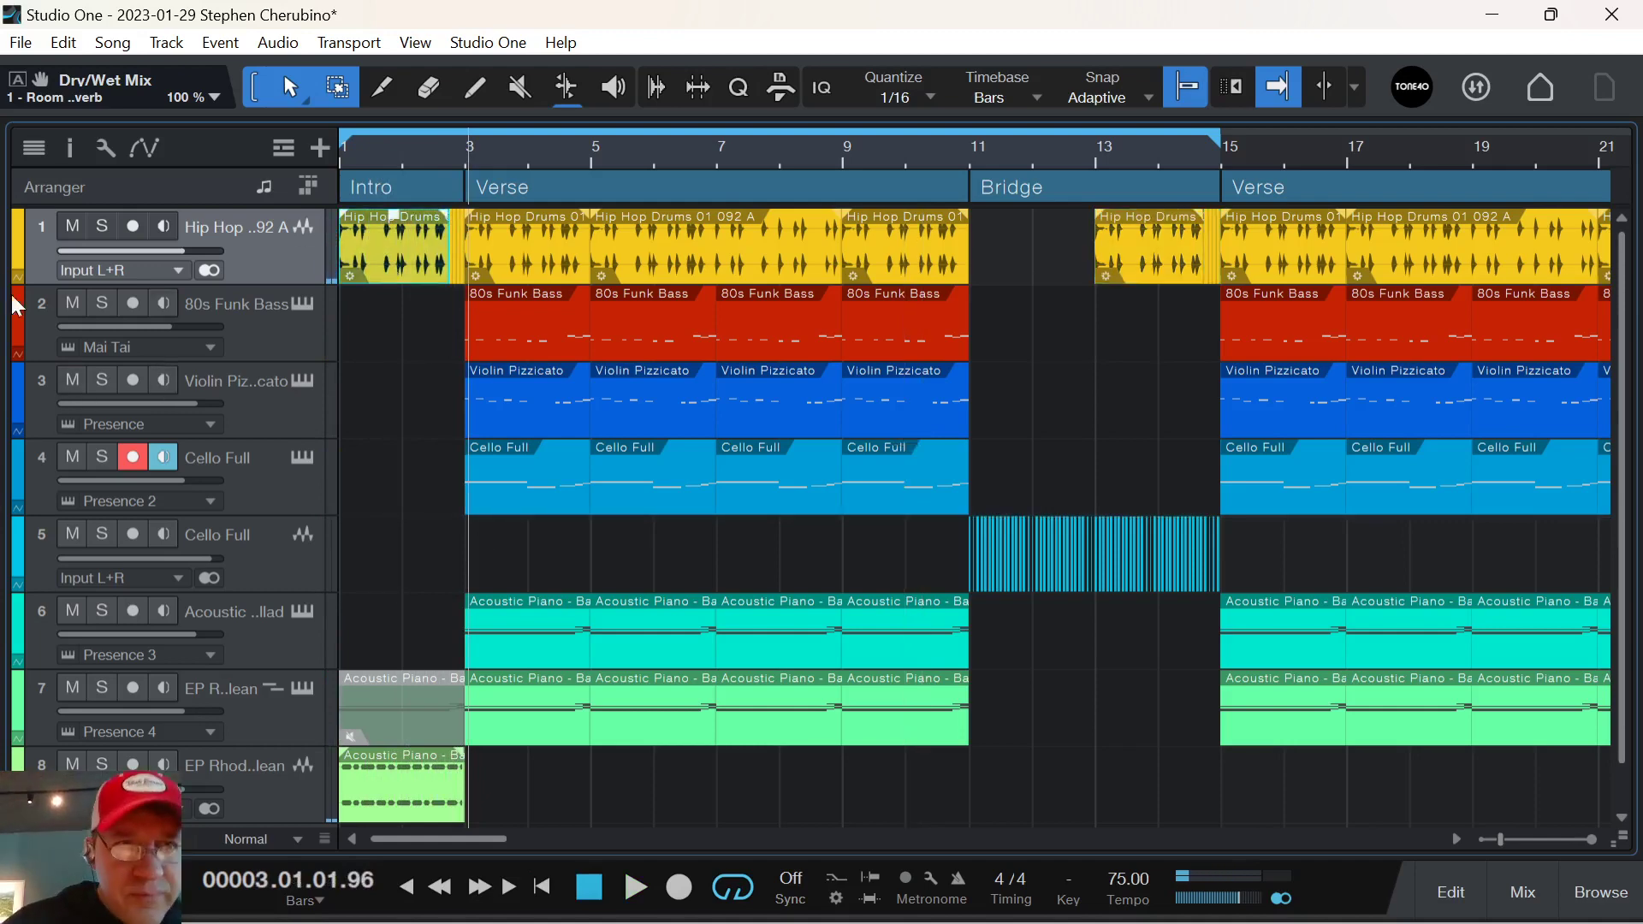
pyautogui.click(69, 149)
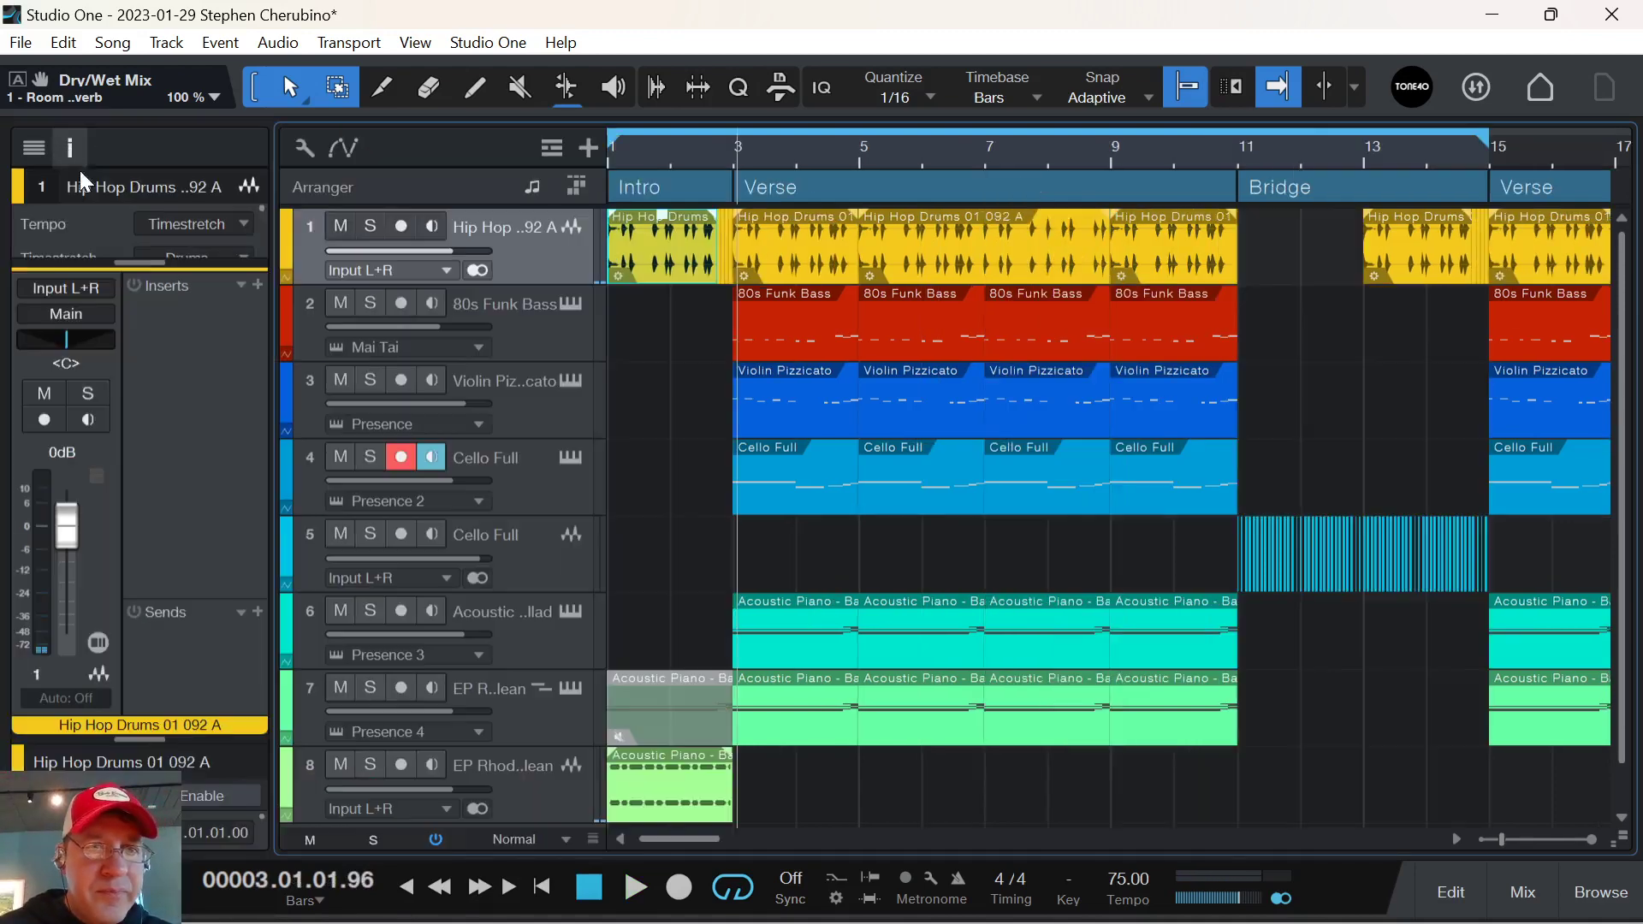
pyautogui.moveTo(140, 748); pyautogui.dragTo(140, 425)
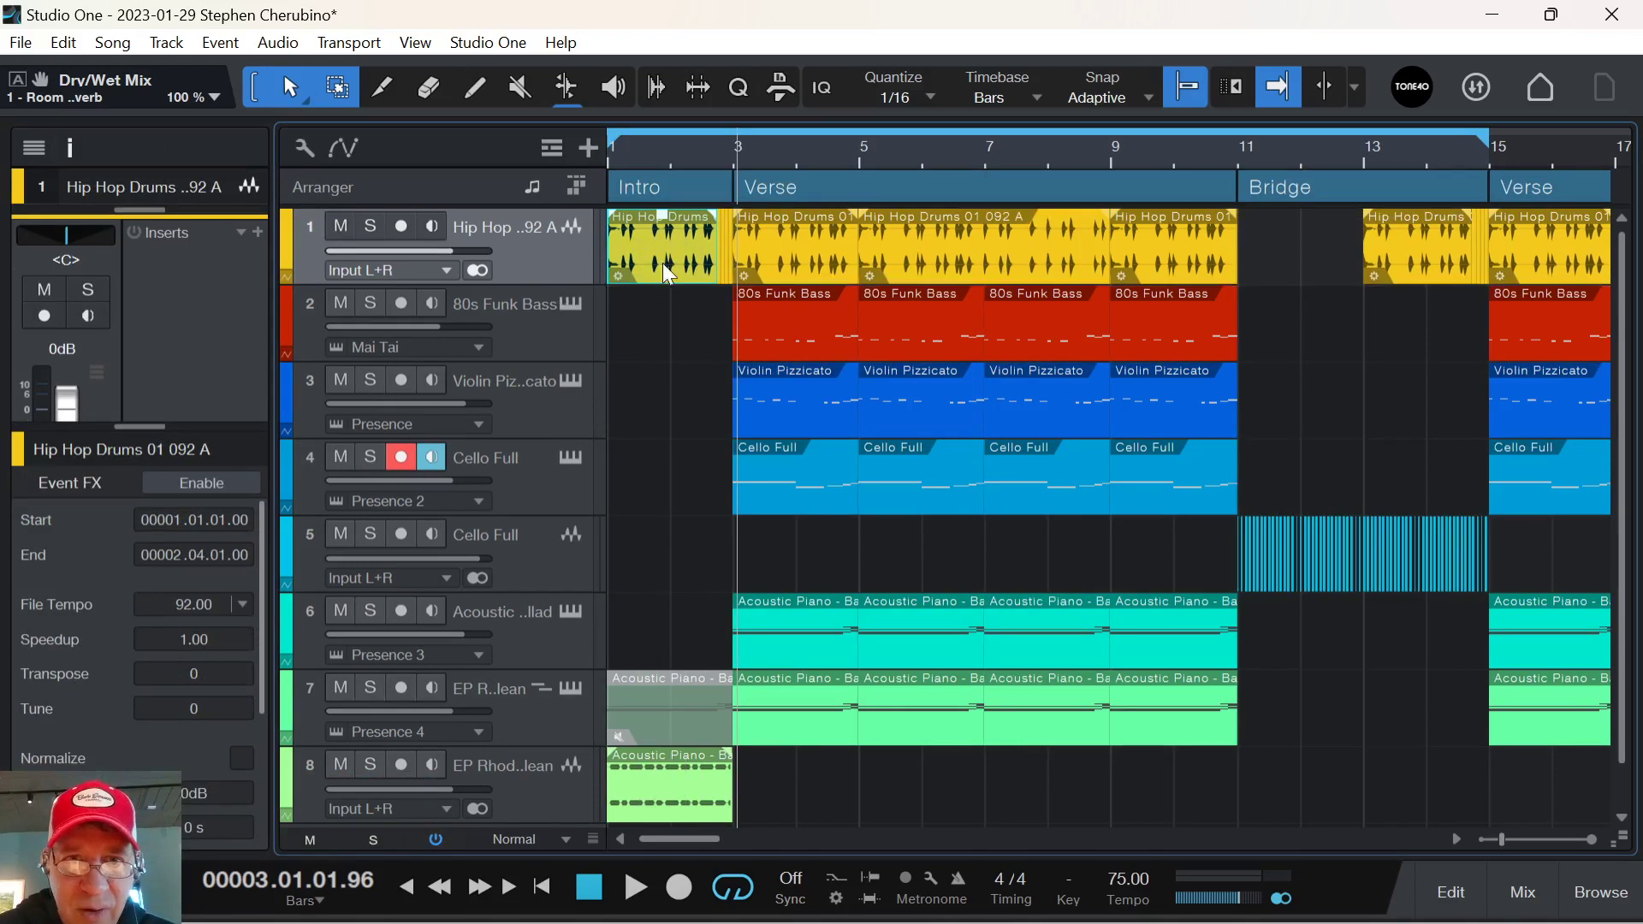
pyautogui.click(202, 483)
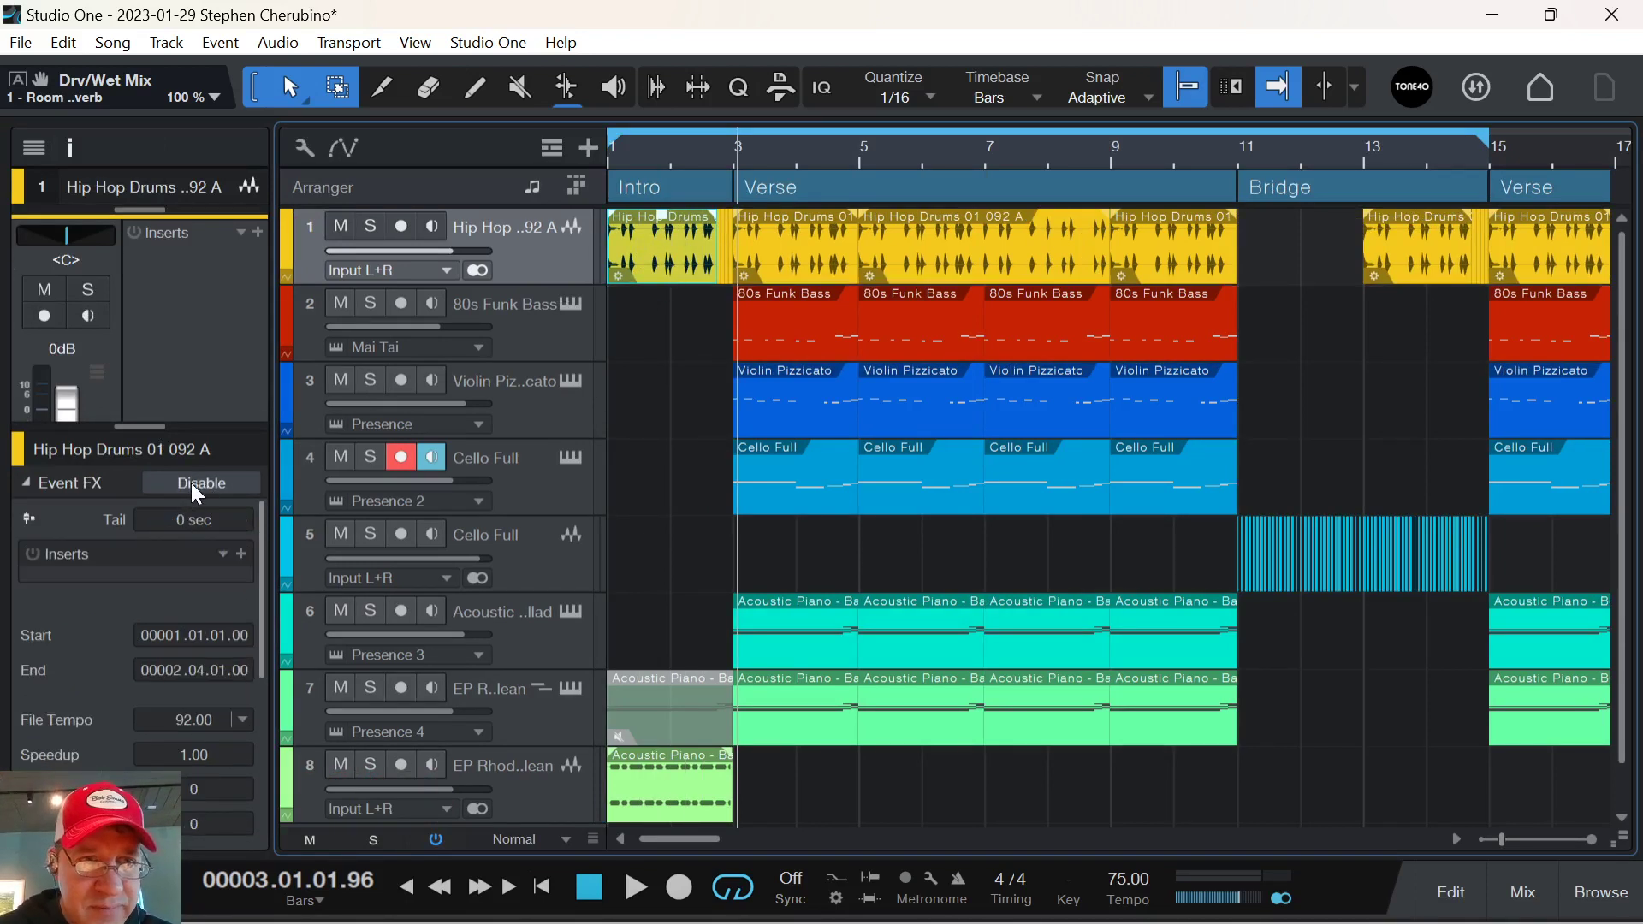
pyautogui.click(240, 554)
pyautogui.write('eq')
pyautogui.click(340, 194)
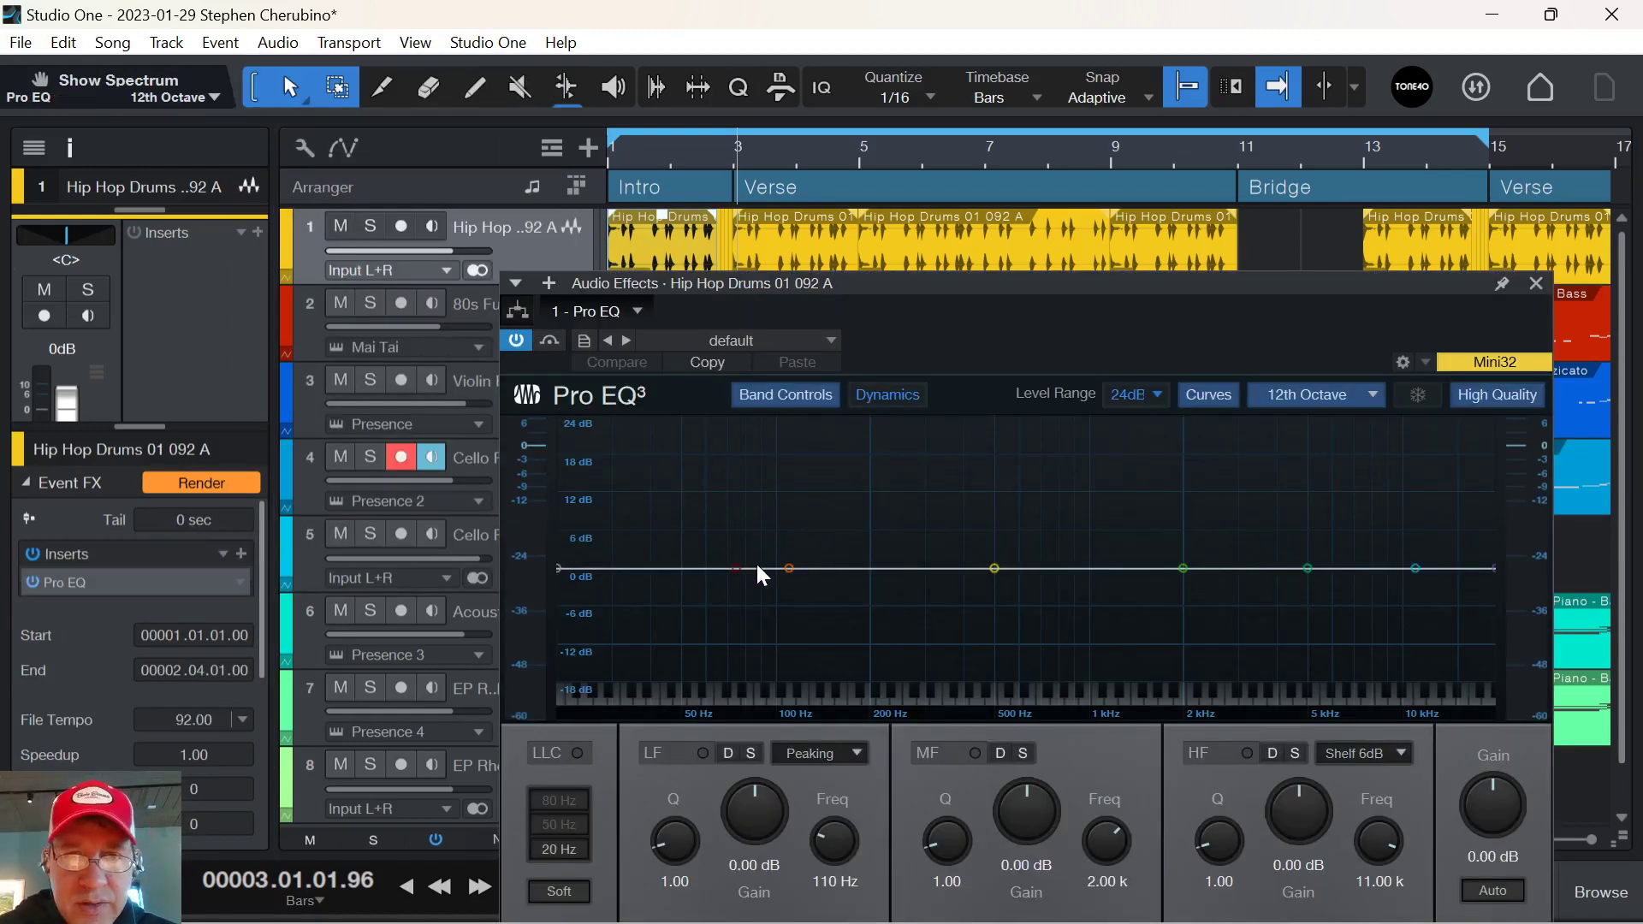
# Set the Pro EQ's low cut to about 1.74 kHz on the intro drum event, and play the result from bar 1.
pyautogui.moveTo(739, 574); pyautogui.dragTo(1165, 611)
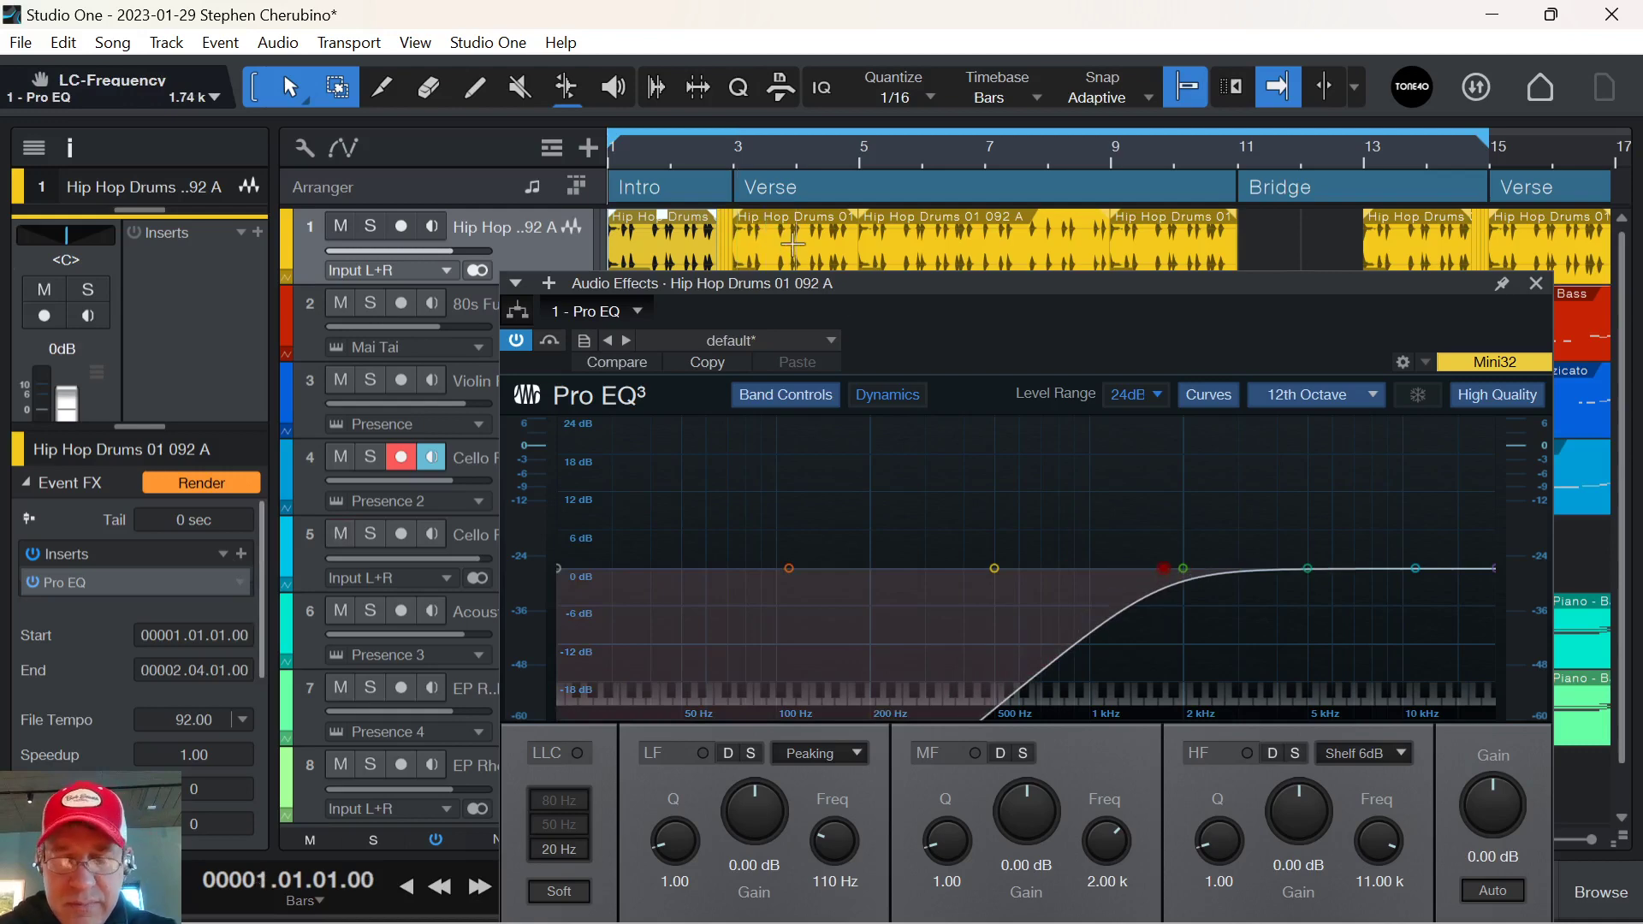
pyautogui.press('space')
pyautogui.moveTo(937, 282); pyautogui.dragTo(529, 473)
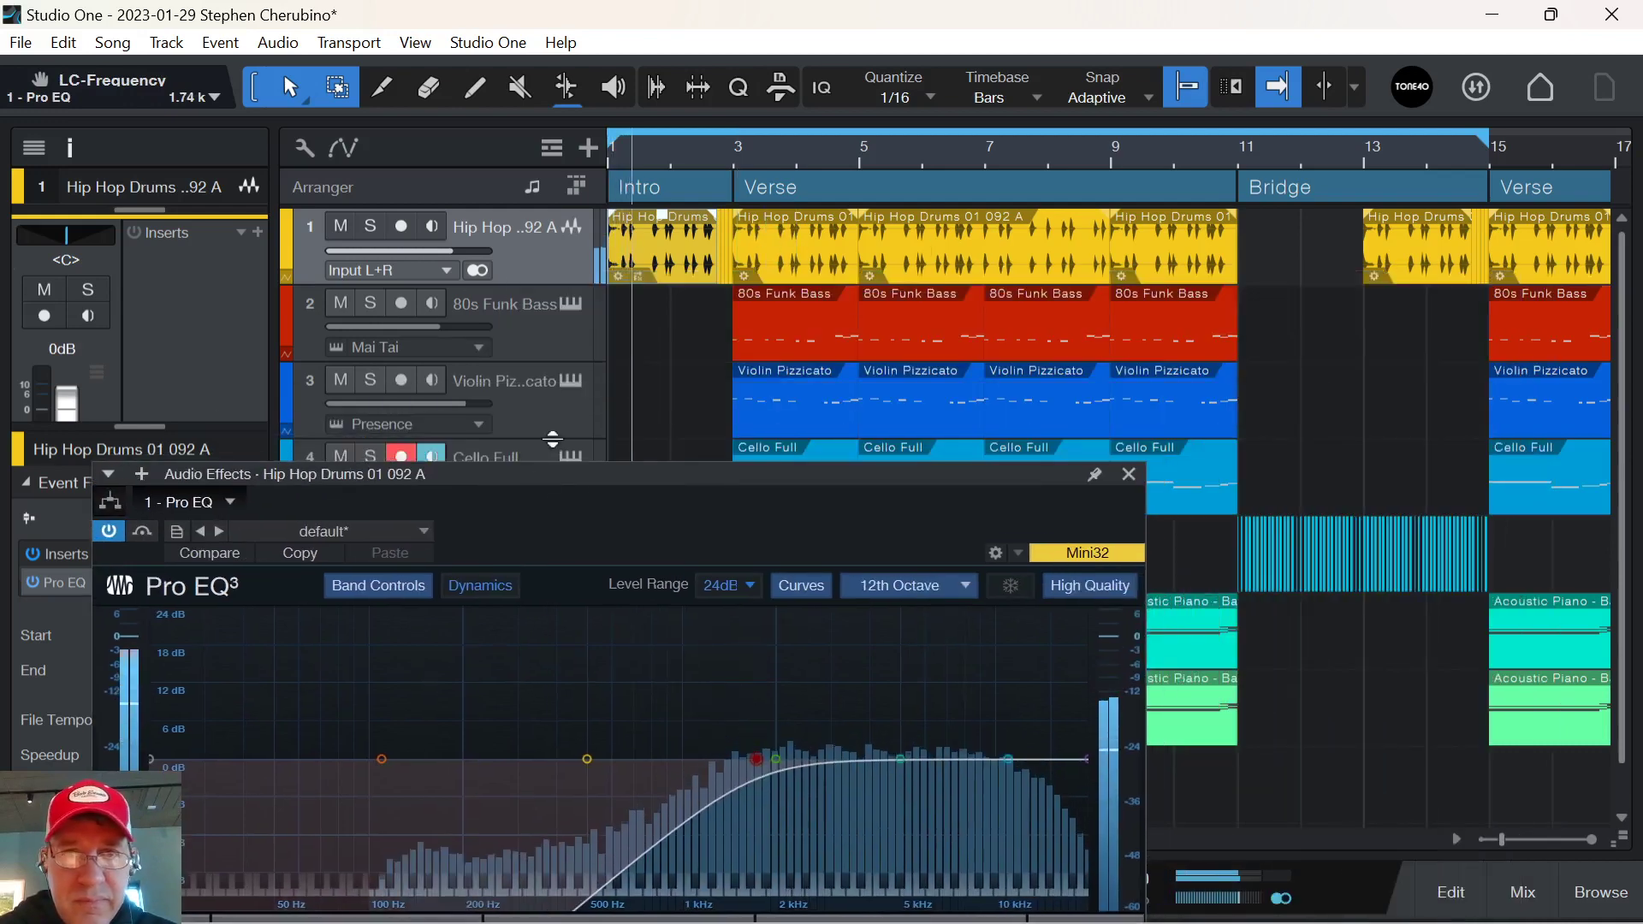
# Solo the drum track to hear the filtered intro drums, close the Pro EQ, and render the Event FX into the intro drum event.
pyautogui.click(369, 226)
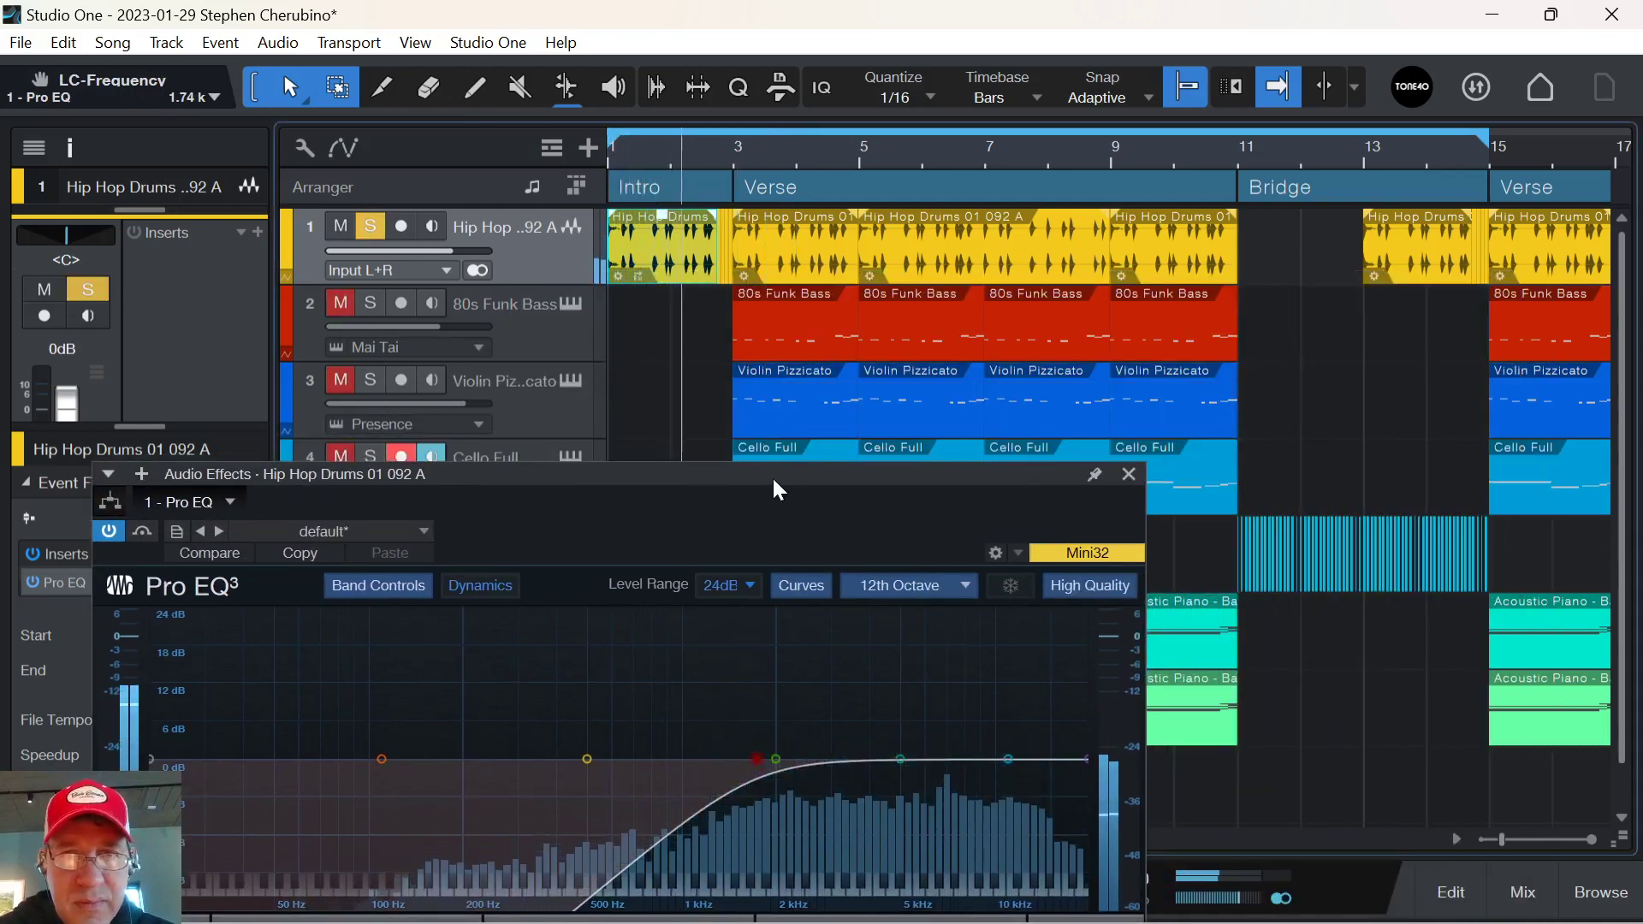
pyautogui.moveTo(773, 481); pyautogui.dragTo(871, 328)
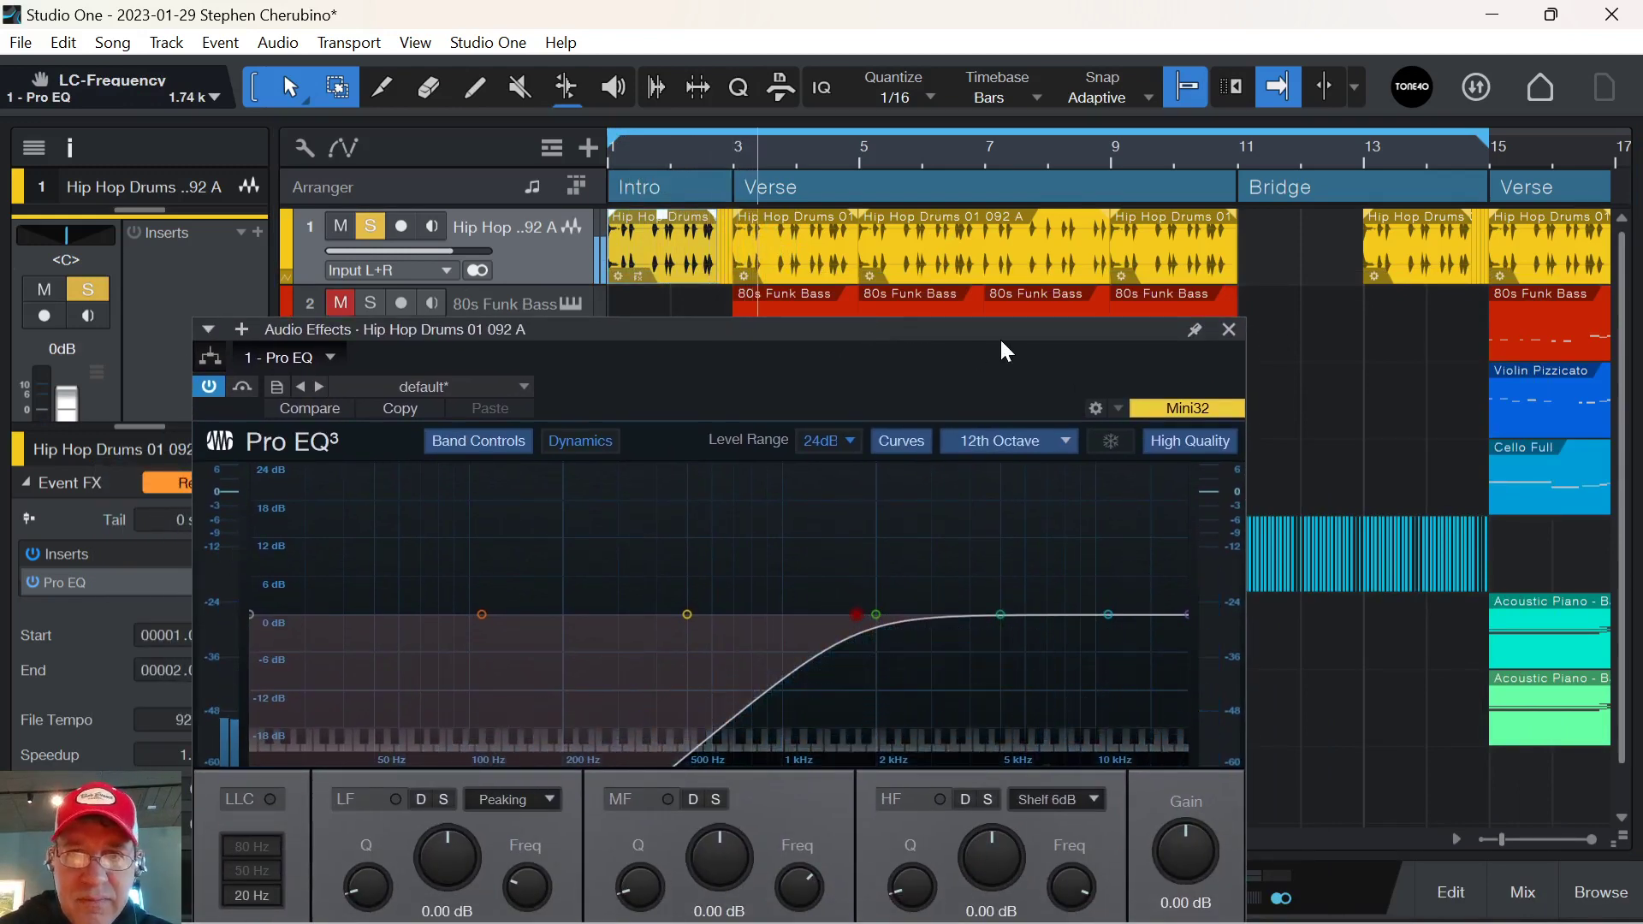
pyautogui.click(1228, 329)
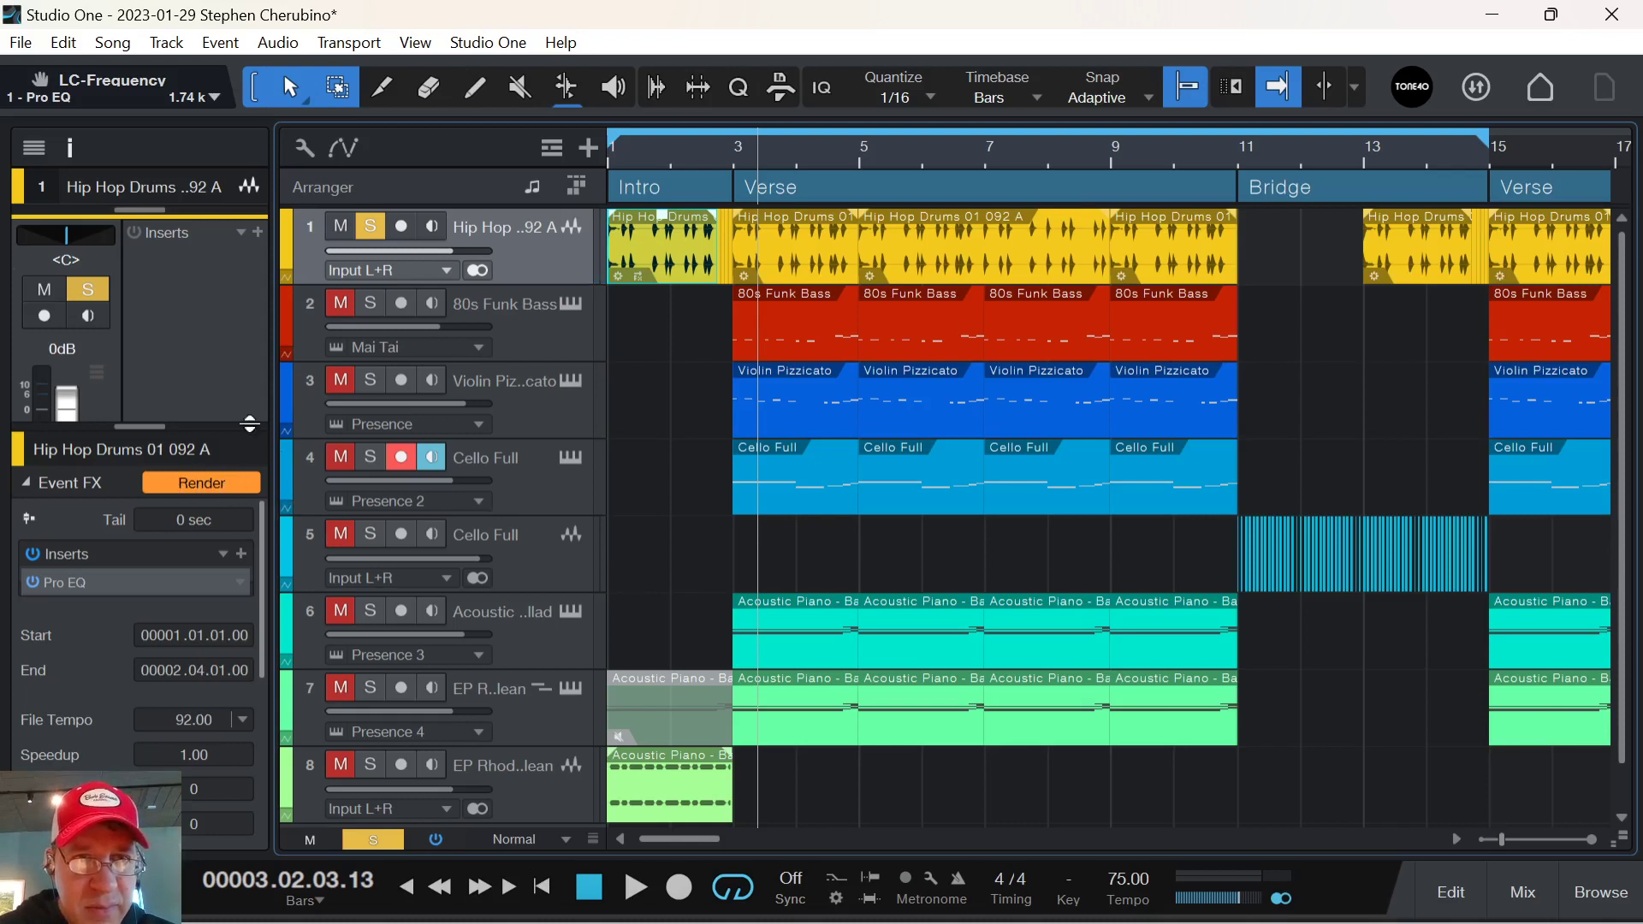
pyautogui.click(199, 484)
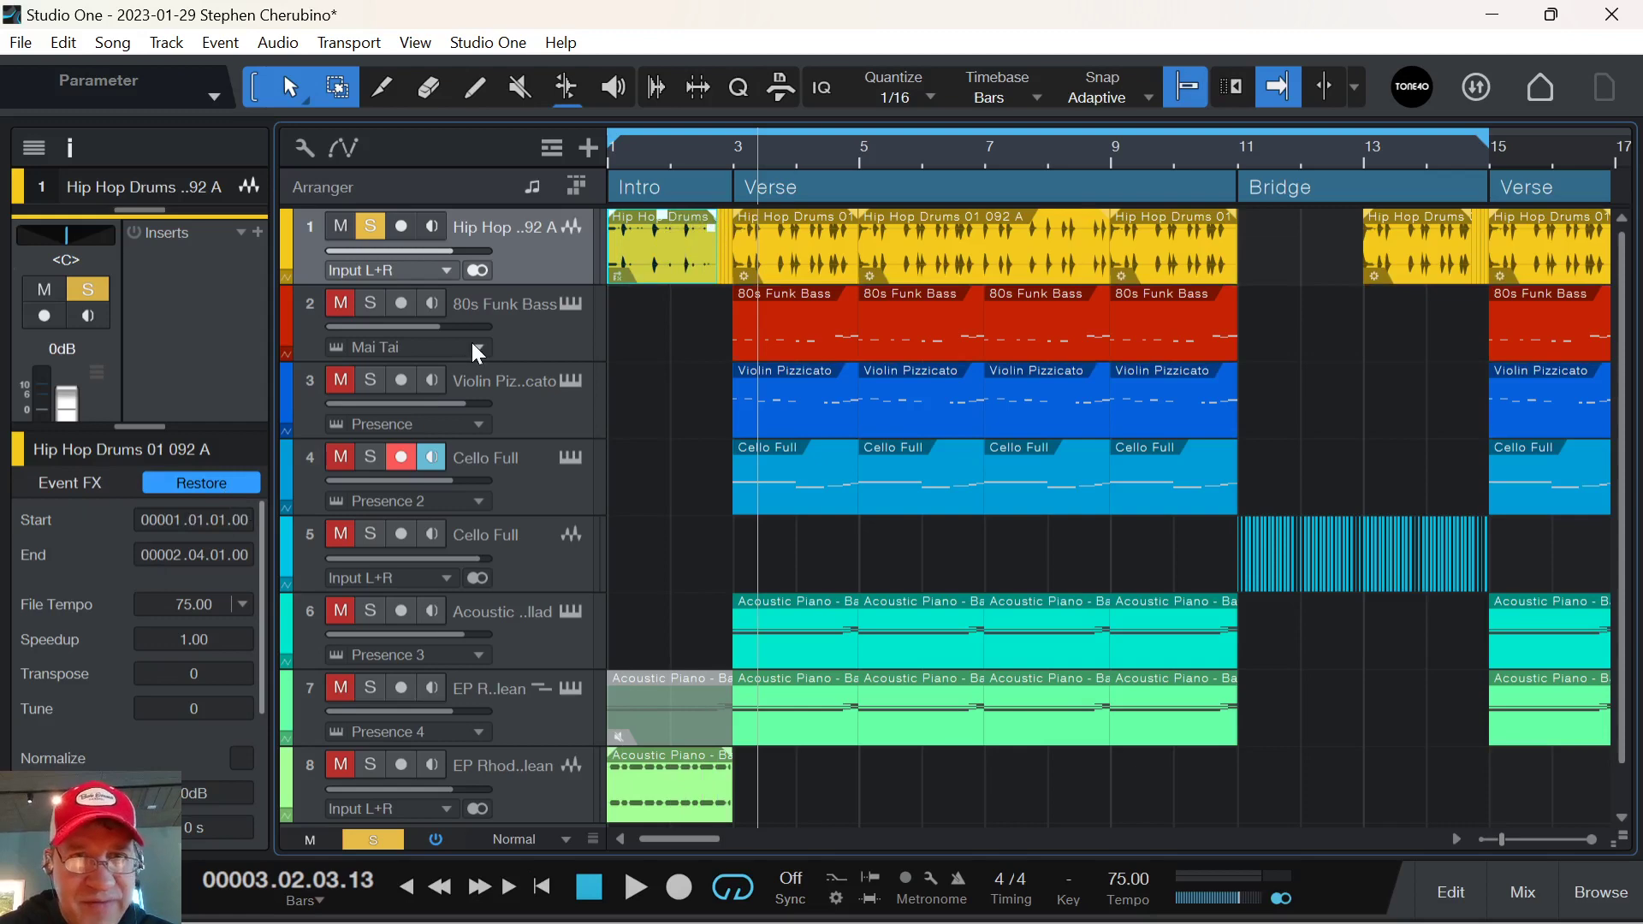
# Play the rendered intro drums soloed from the start of the song, and stop playback before the Verse.
pyautogui.press('Home')
pyautogui.press('space')
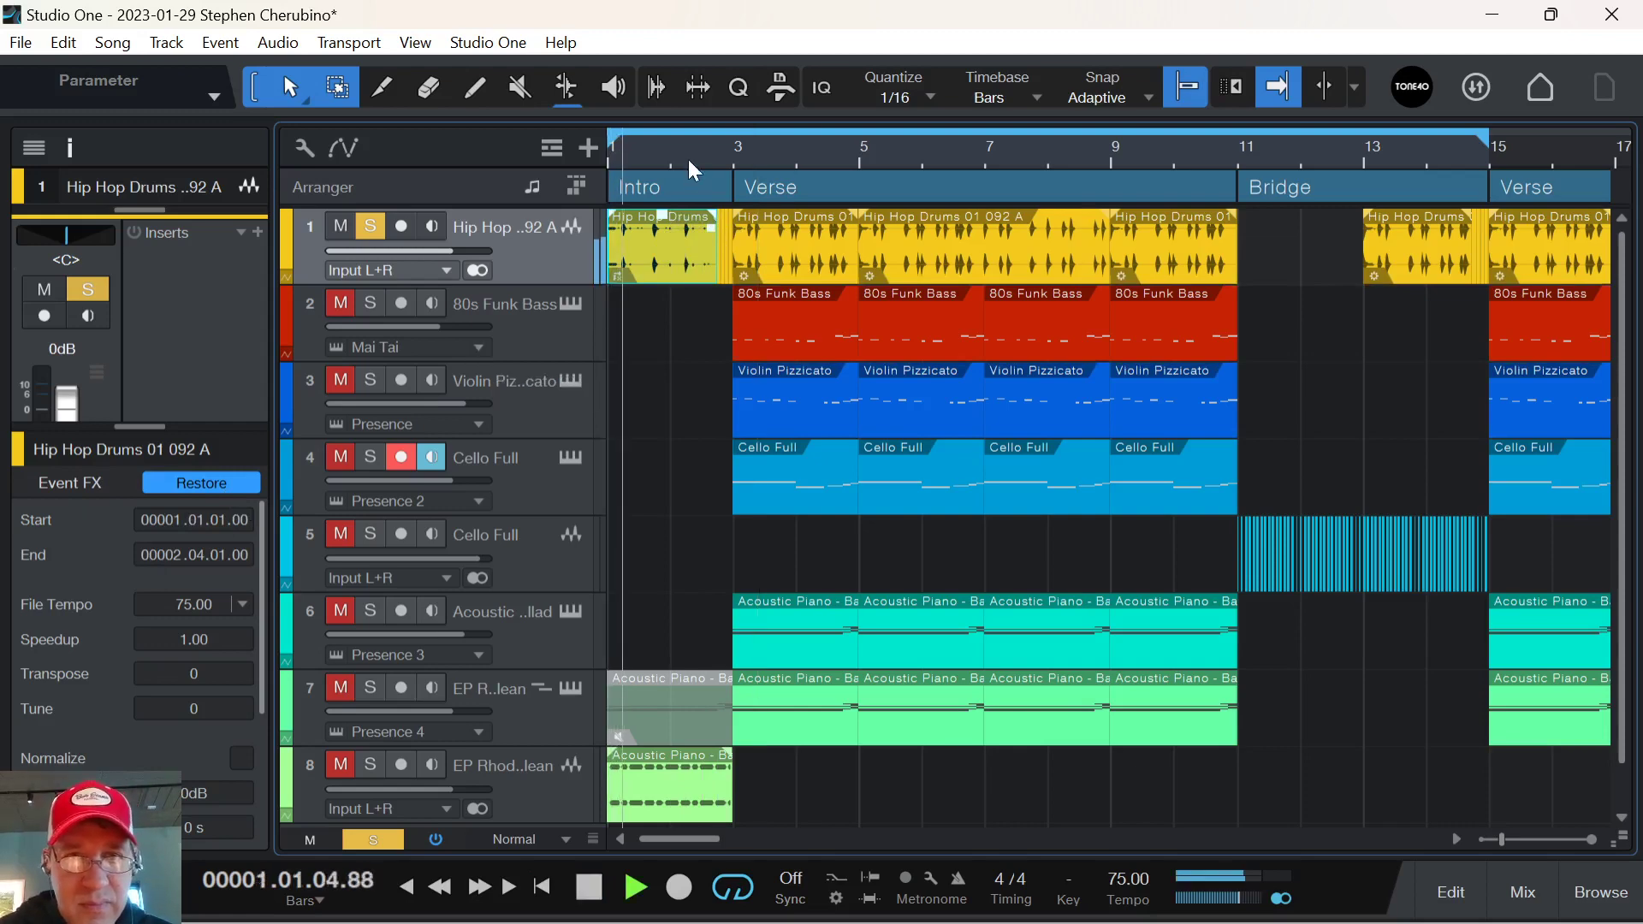
pyautogui.moveTo(695, 151)
pyautogui.mouseDown()
pyautogui.moveTo(722, 219)
pyautogui.moveTo(719, 158)
pyautogui.mouseUp()
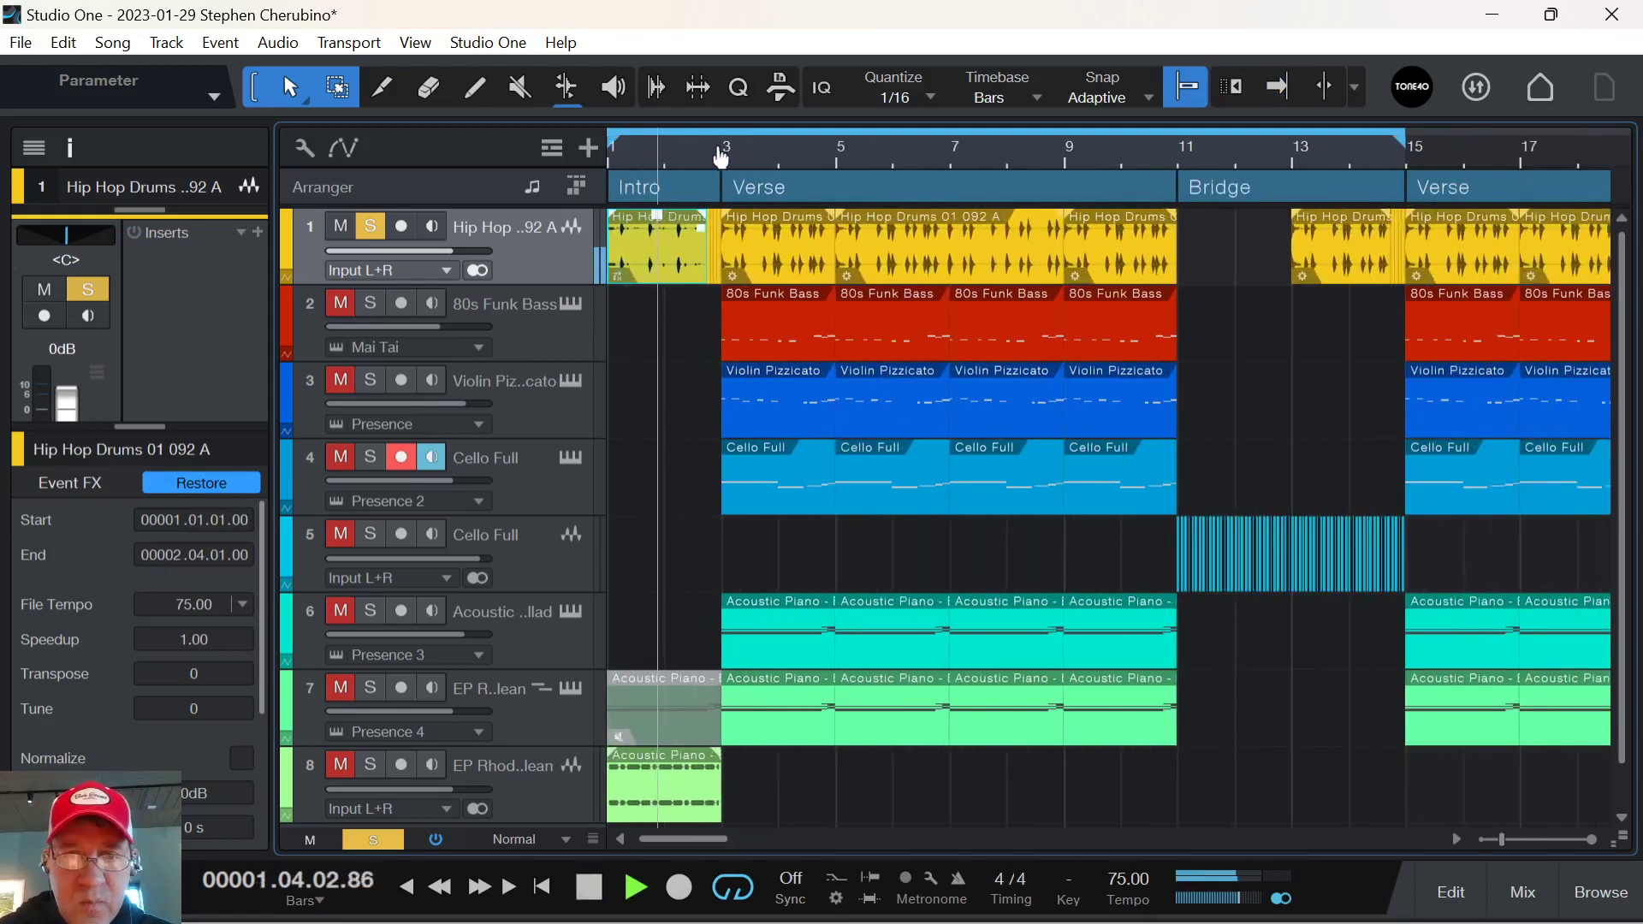
pyautogui.press('f')
pyautogui.press('space')
# Clear the solo on all tracks and play the full arrangement from bar 1.
pyautogui.click(376, 839)
pyautogui.press('Home')
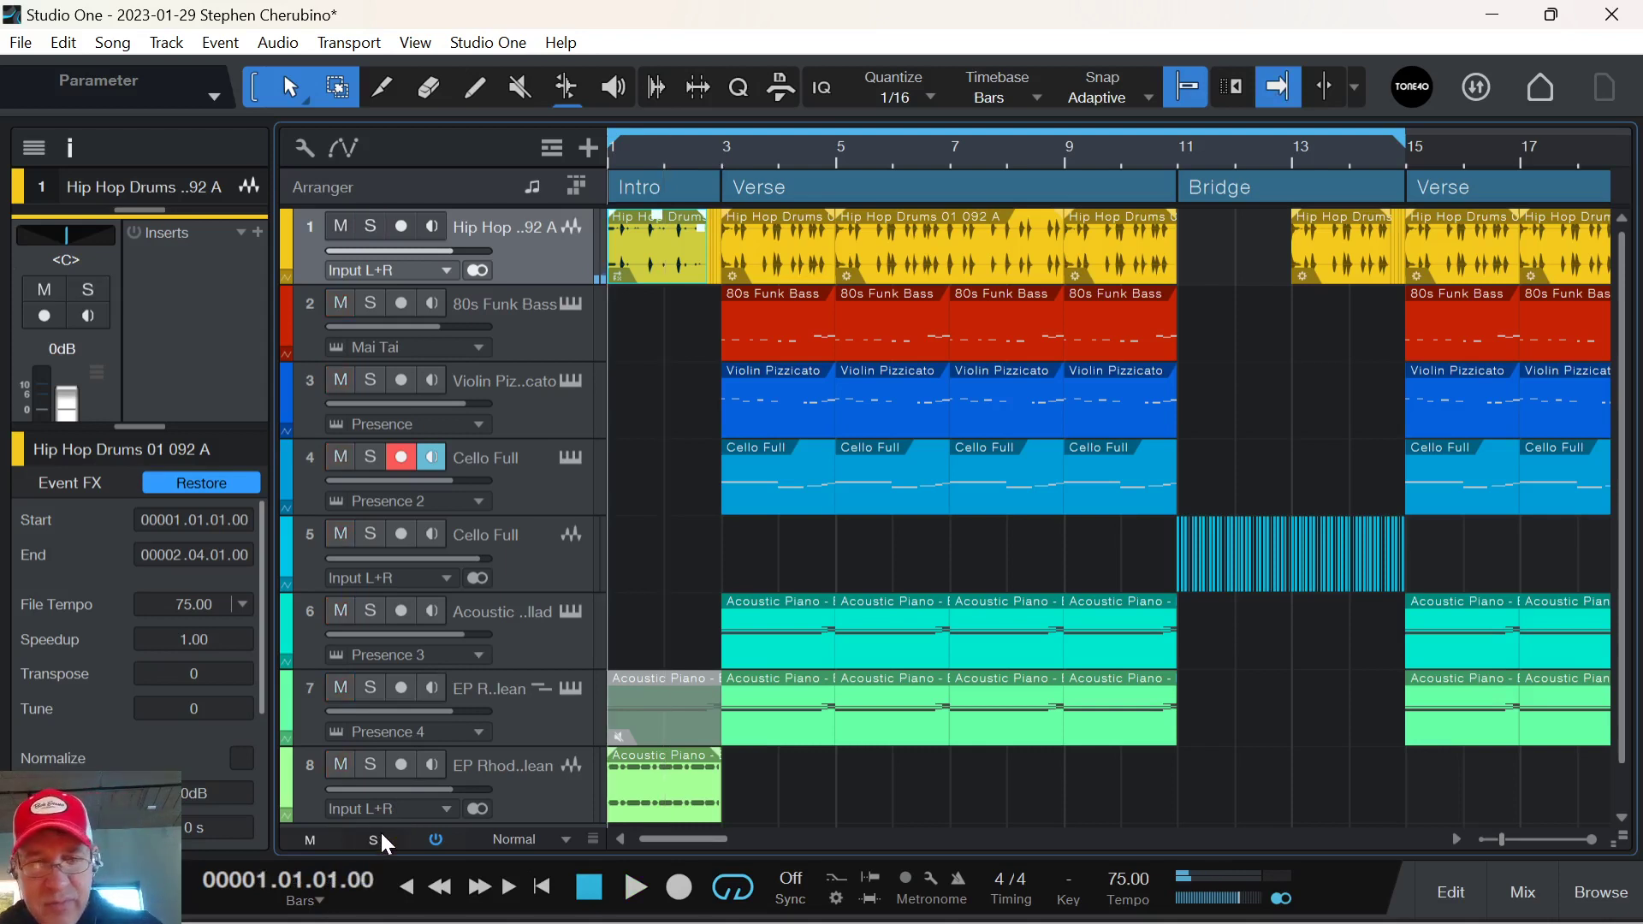
pyautogui.press('space')
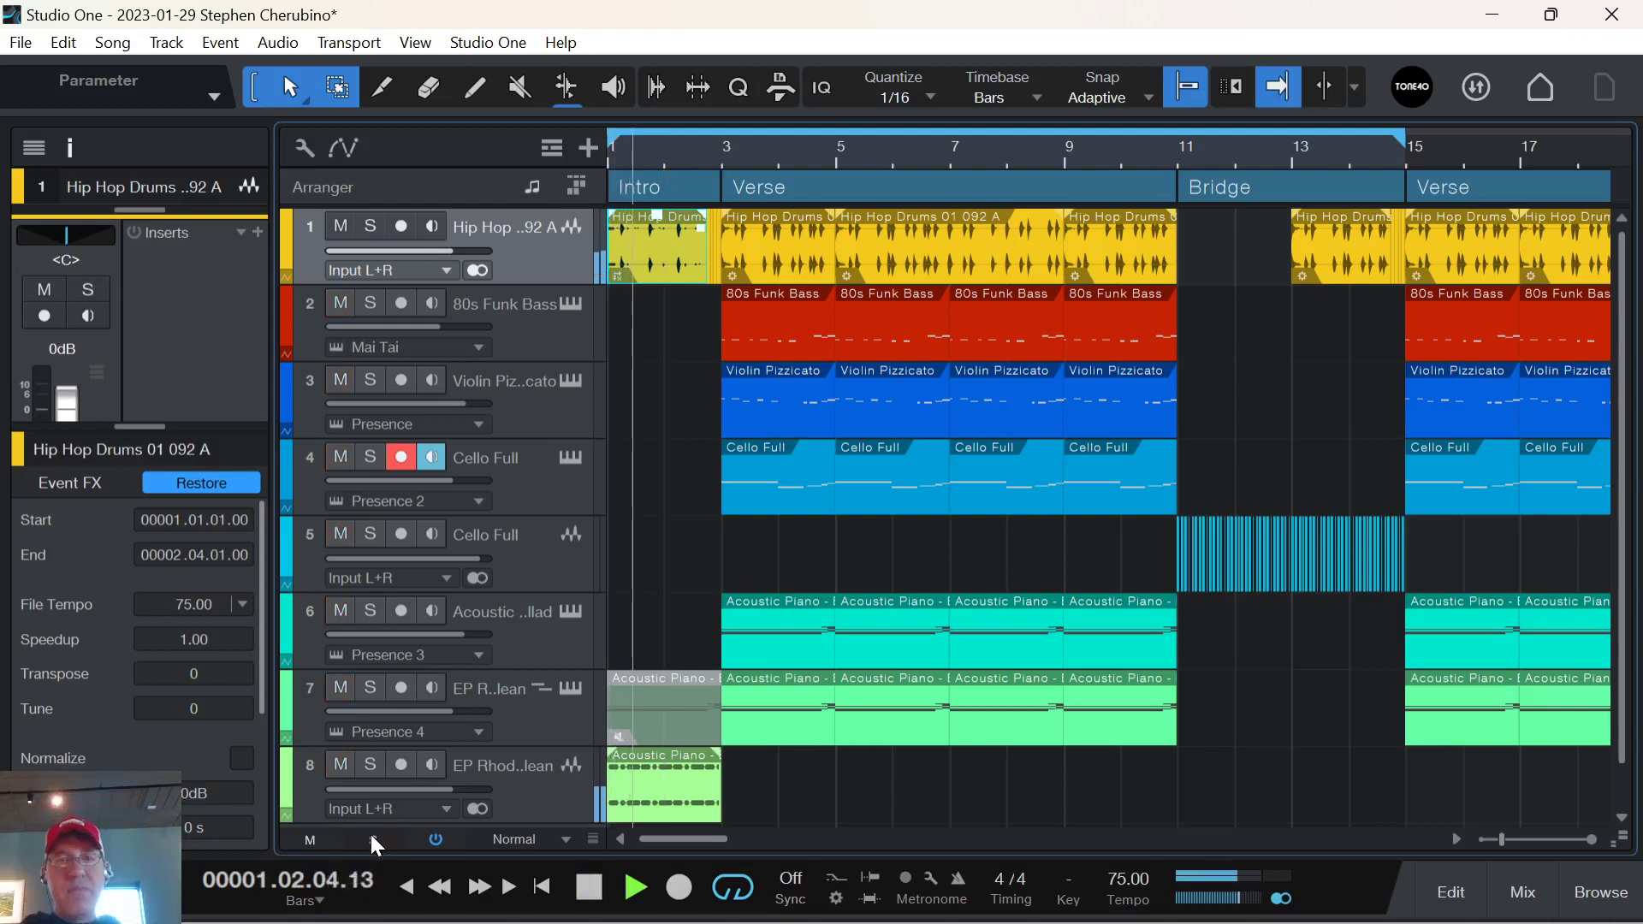
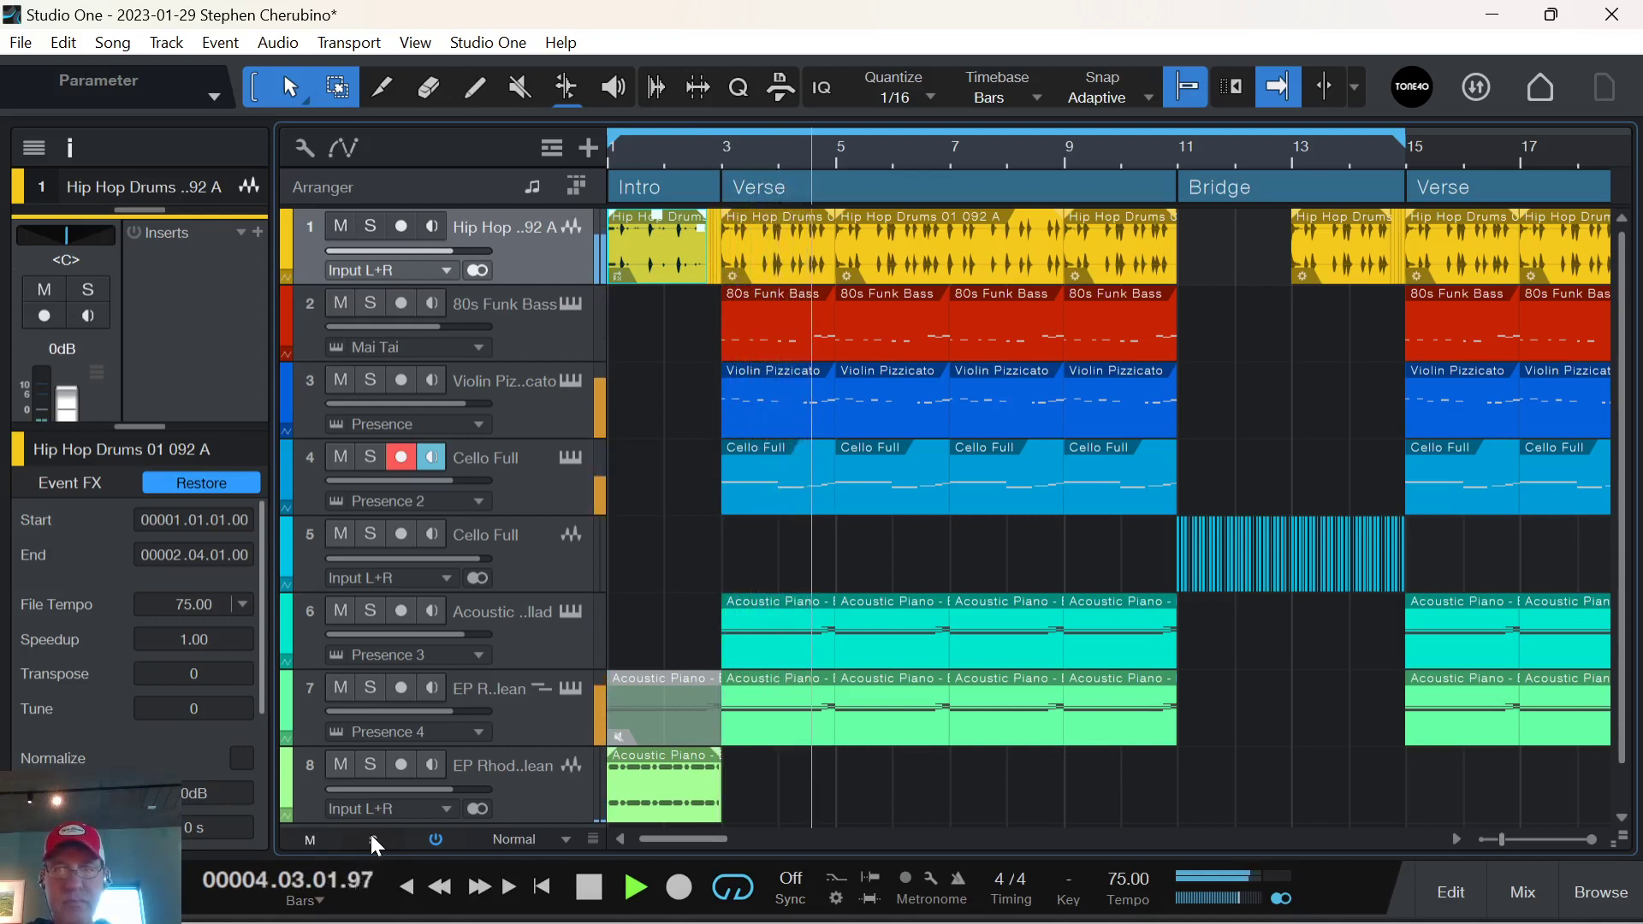
# Duplicate the last violin pizzicato part of the first Verse and move the copy to bar 13 in the Bridge.
pyautogui.click(1131, 417)
pyautogui.press('d')
pyautogui.moveTo(1215, 425); pyautogui.dragTo(1335, 440)
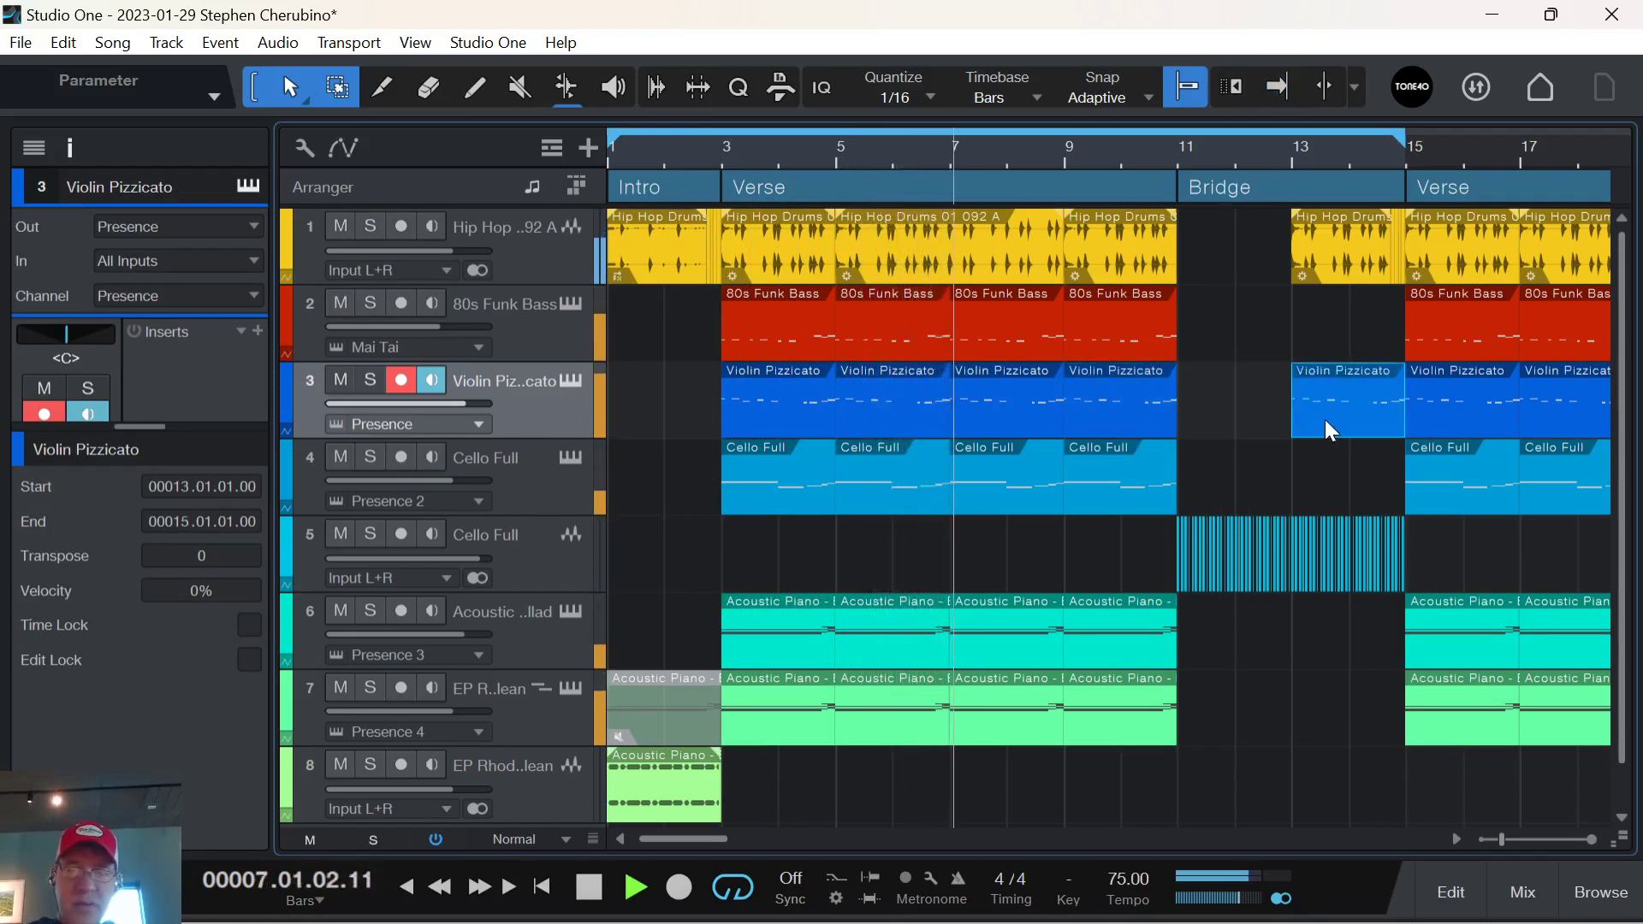
# Bounce the Bridge violin part to a new audio track, add a long fade-in to it, and resume playback.
pyautogui.rightClick(1324, 420)
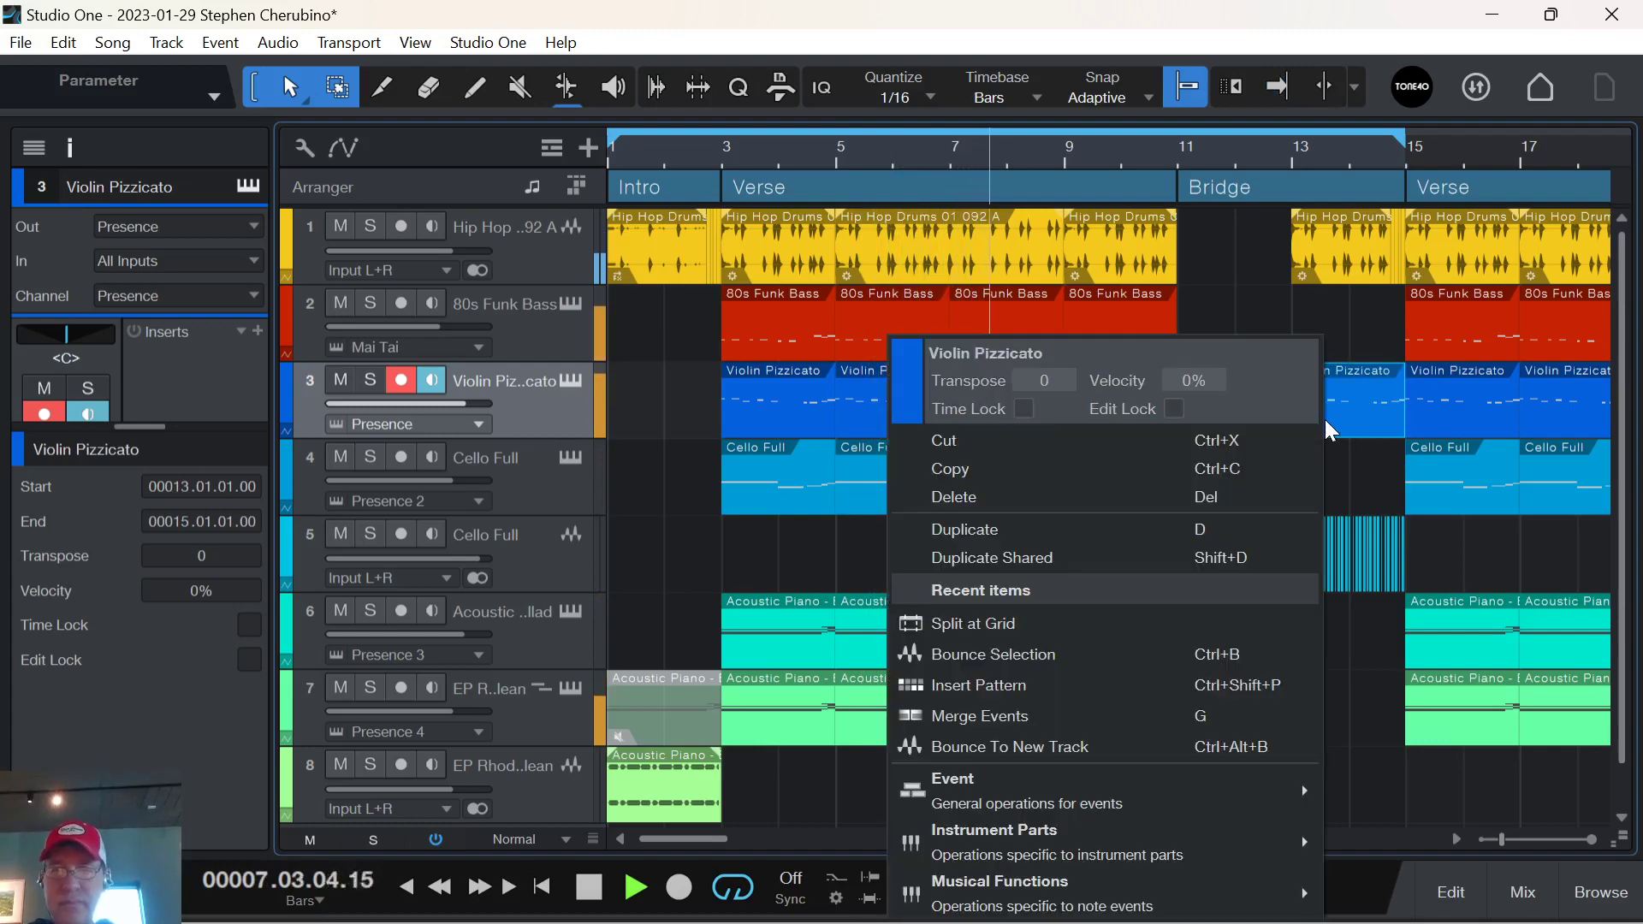
pyautogui.click(1025, 655)
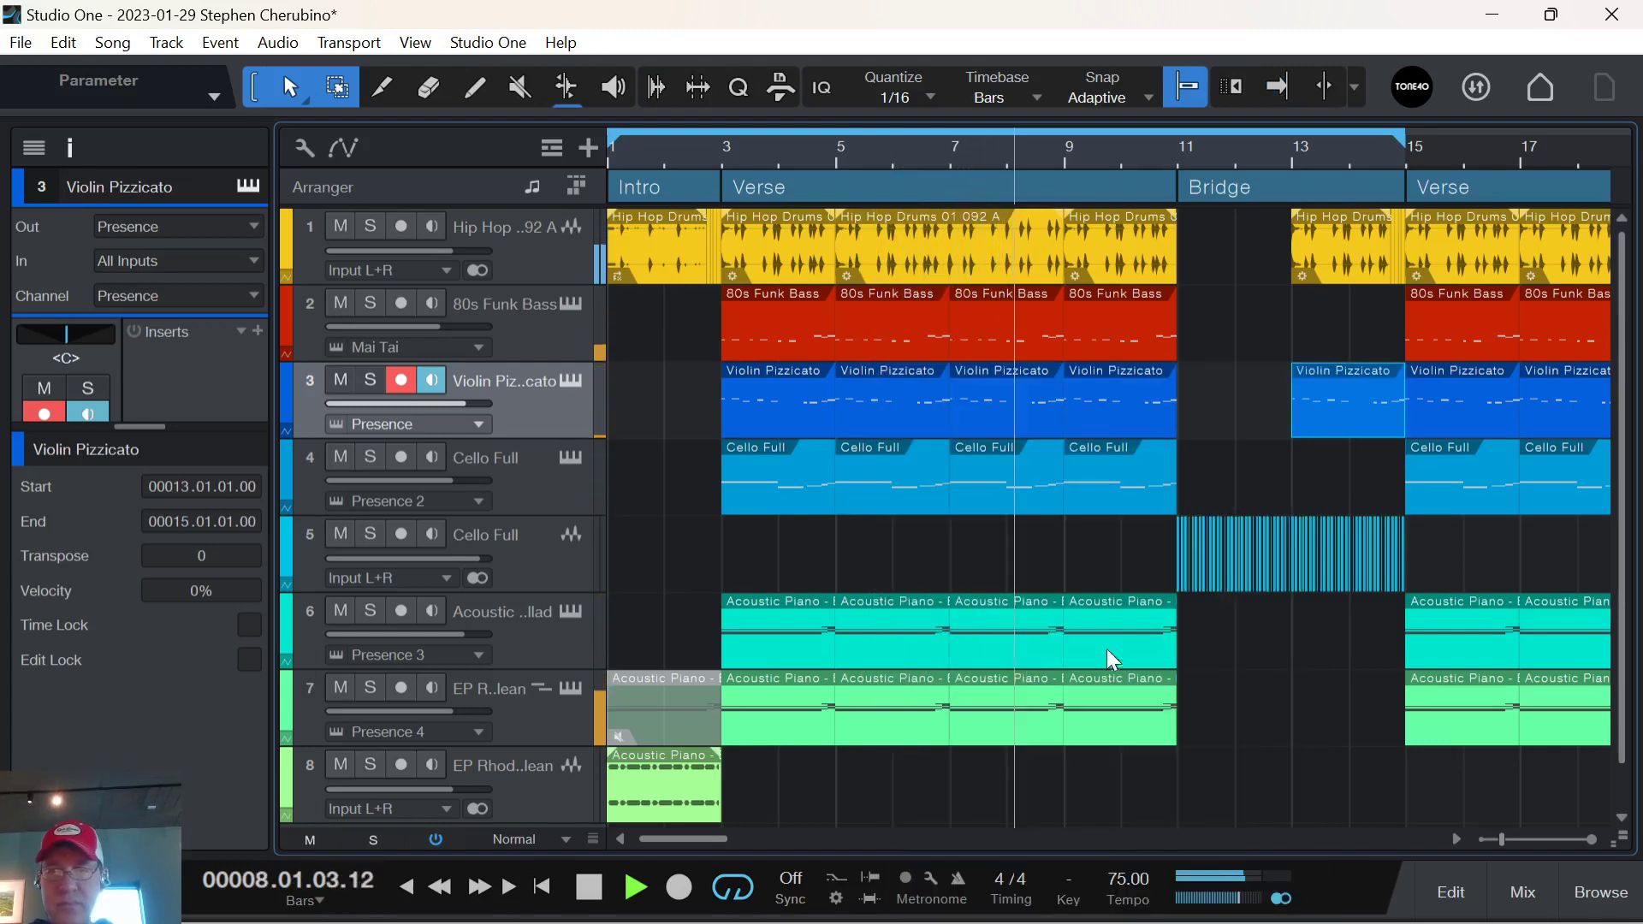
pyautogui.hotkey('ctrl', 'b')
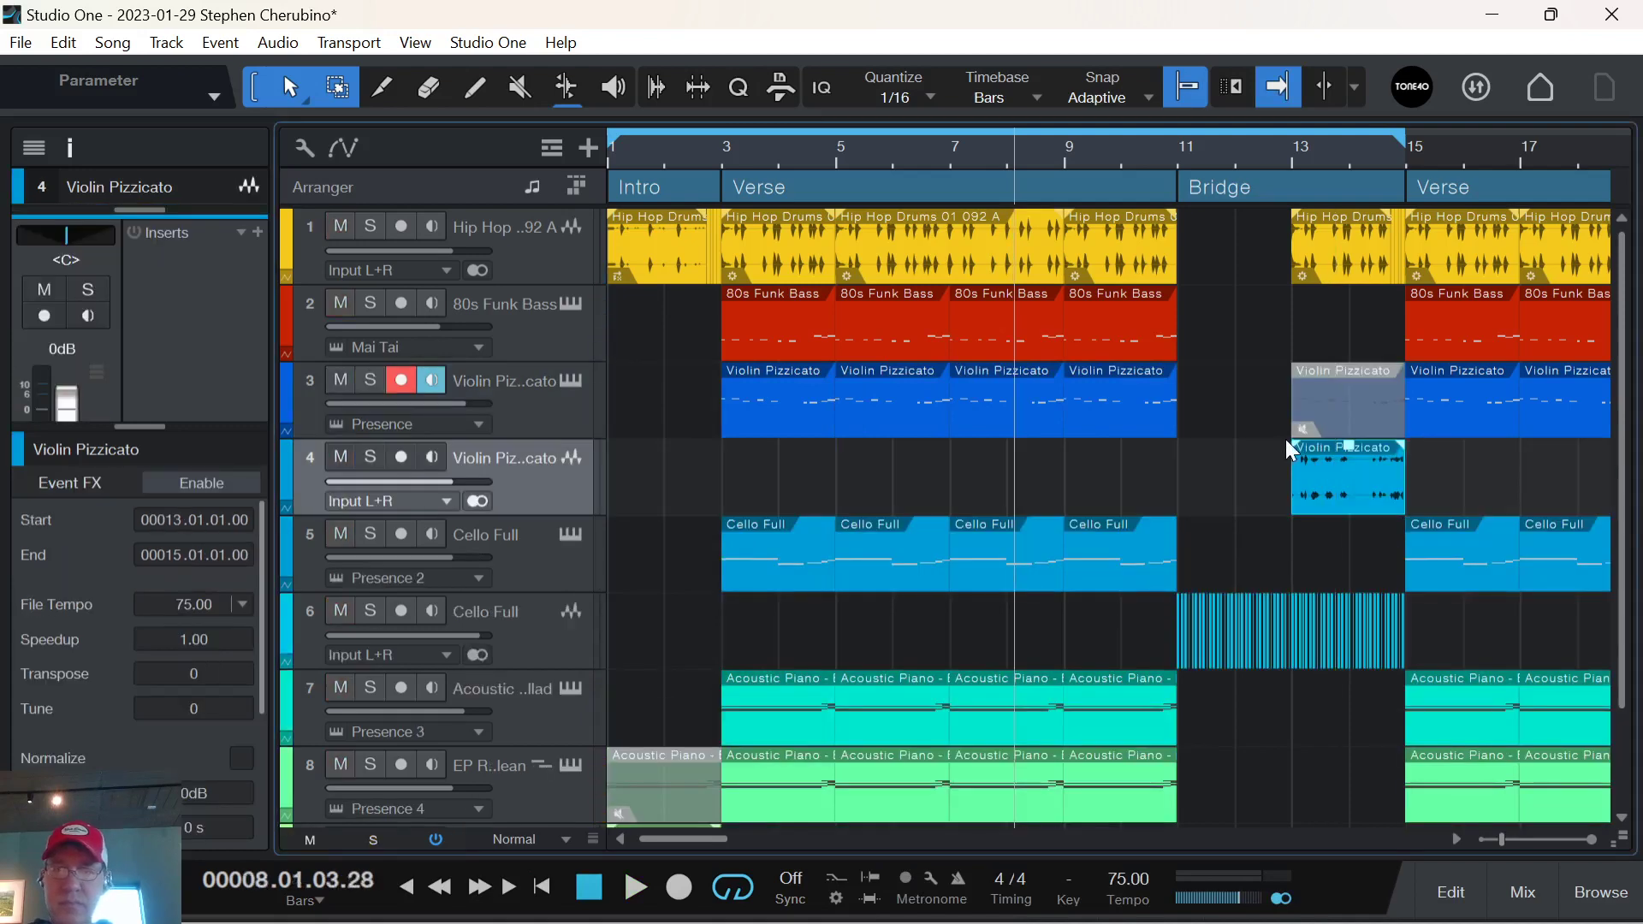
pyautogui.moveTo(1298, 446); pyautogui.dragTo(1386, 448)
pyautogui.press('space')
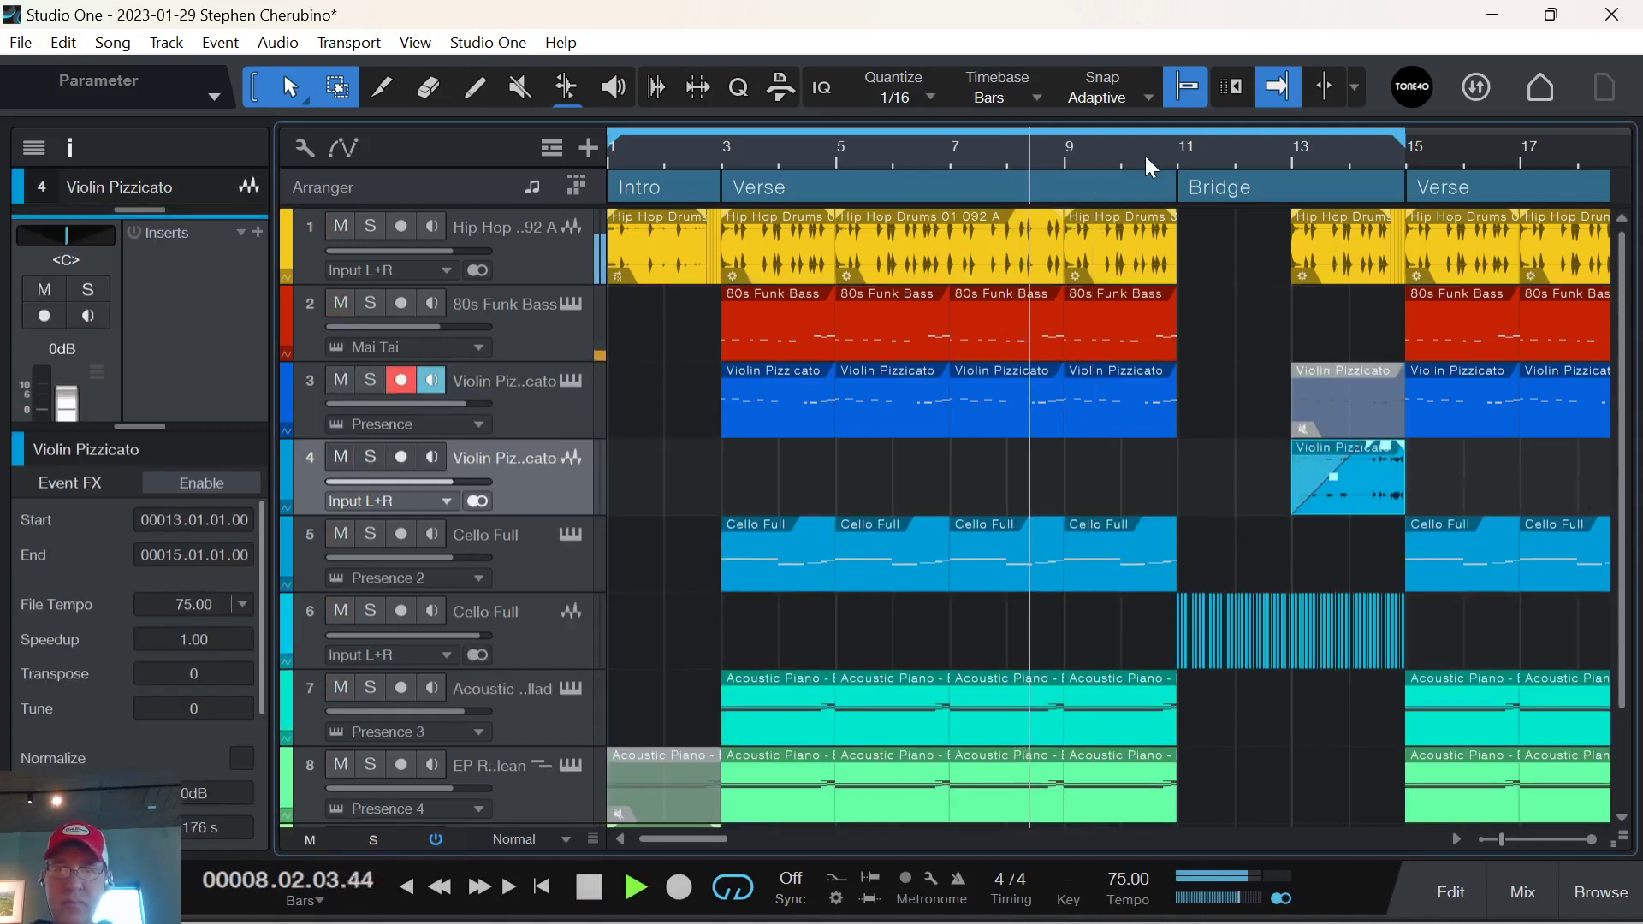
# Insert a Bitcrusher on the bounced violin track and set its Overdrive to 8.18 dB.
pyautogui.moveTo(1149, 148); pyautogui.dragTo(944, 94)
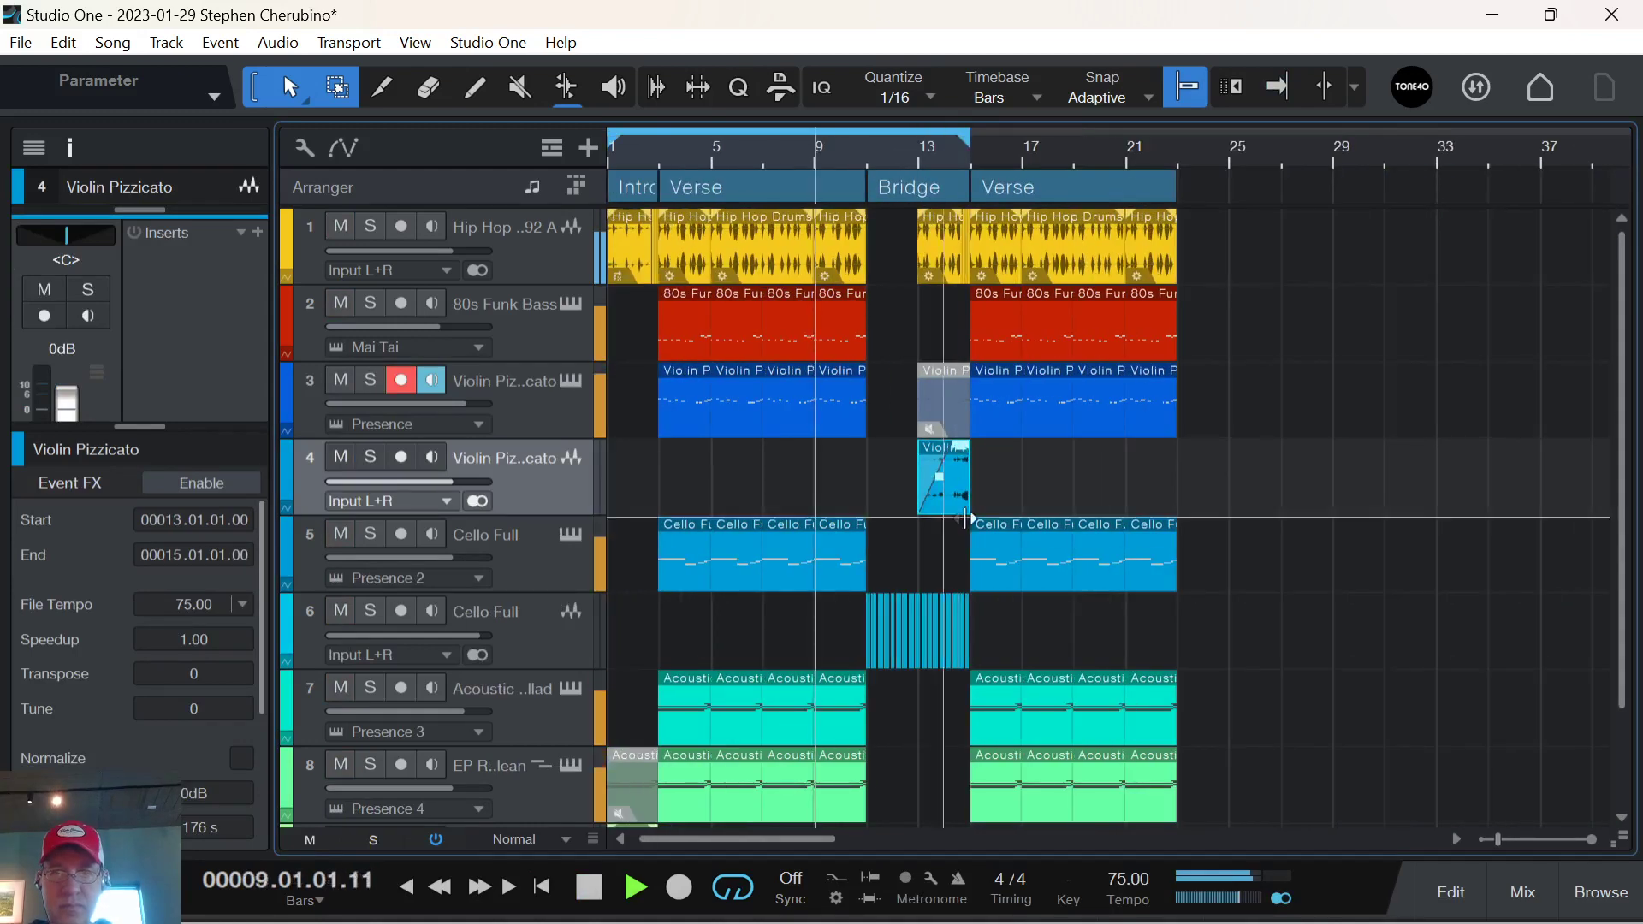
pyautogui.click(257, 231)
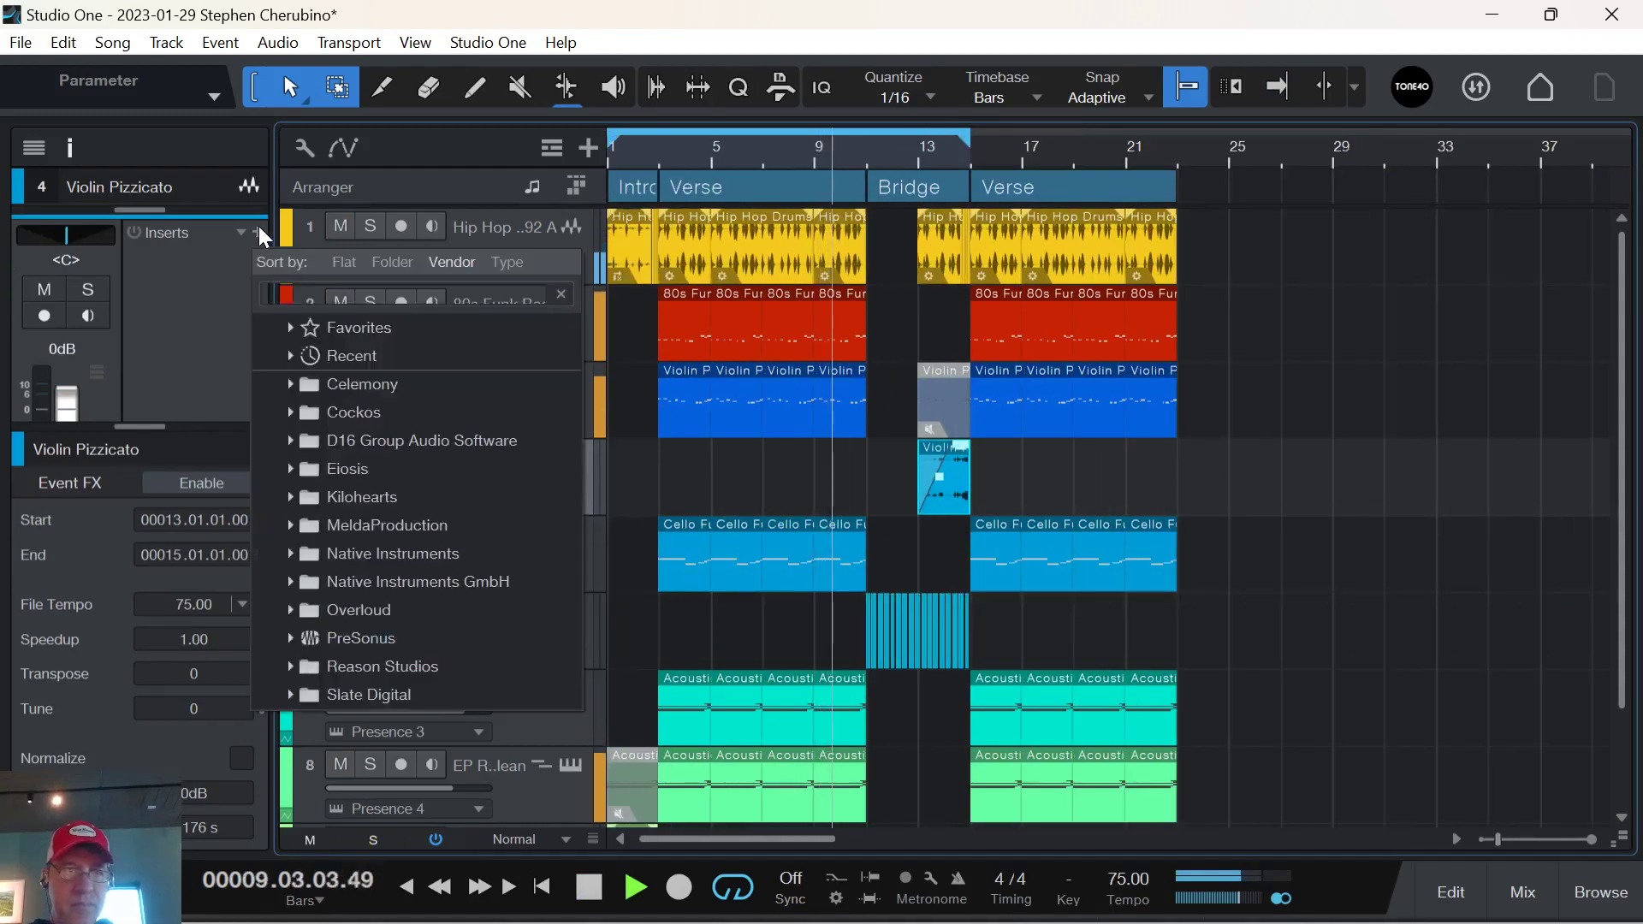
pyautogui.write('bit')
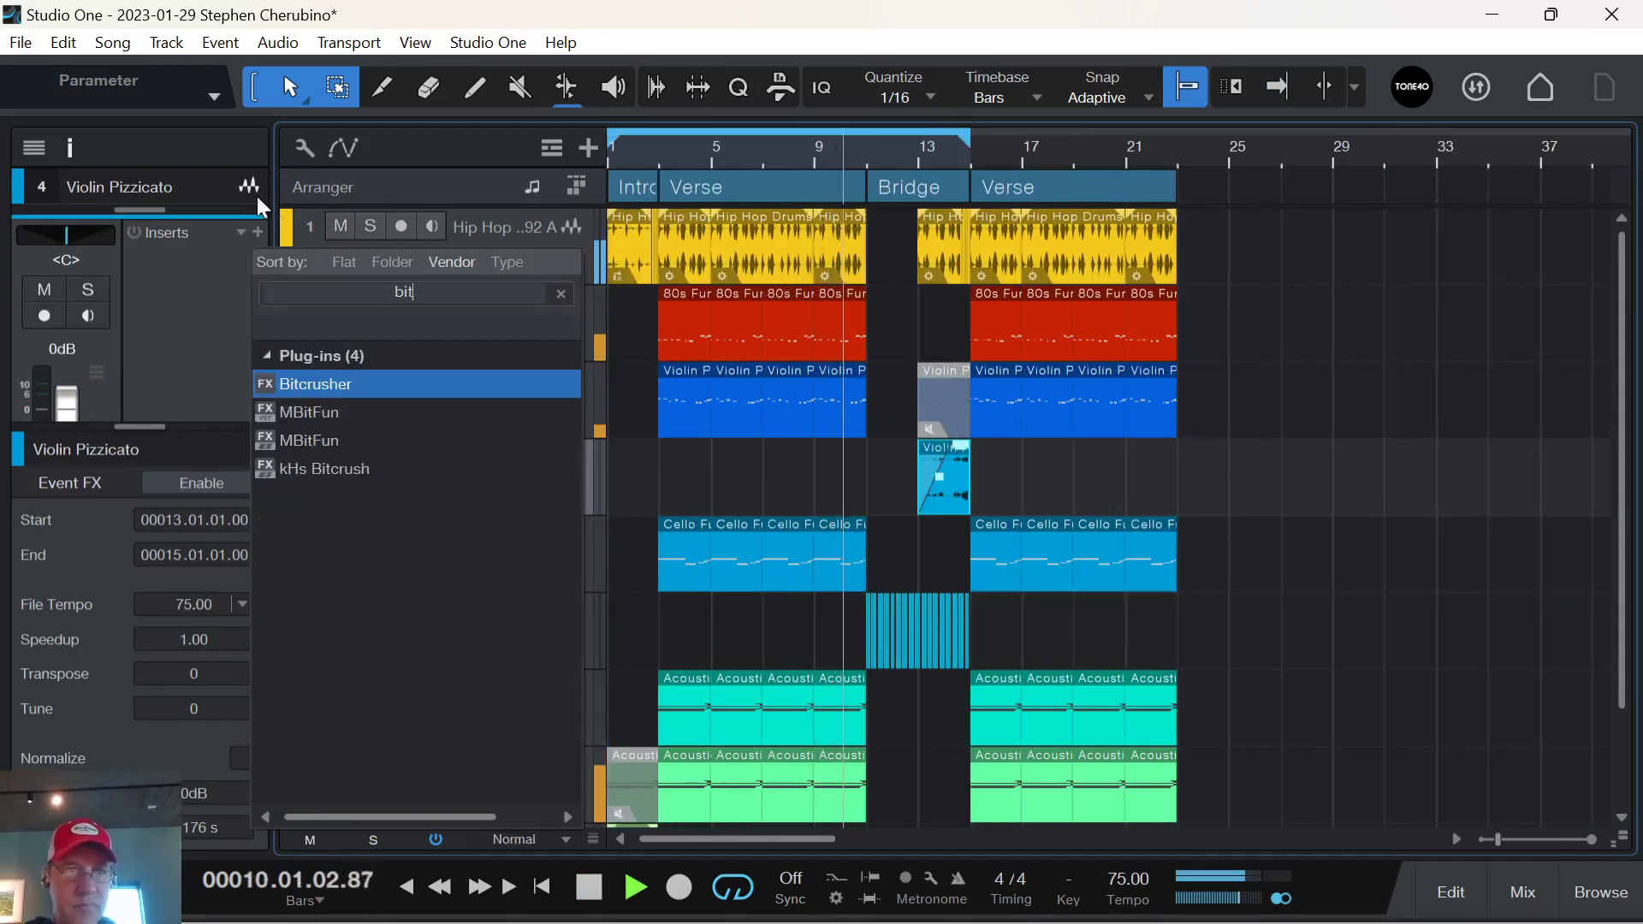
pyautogui.click(325, 377)
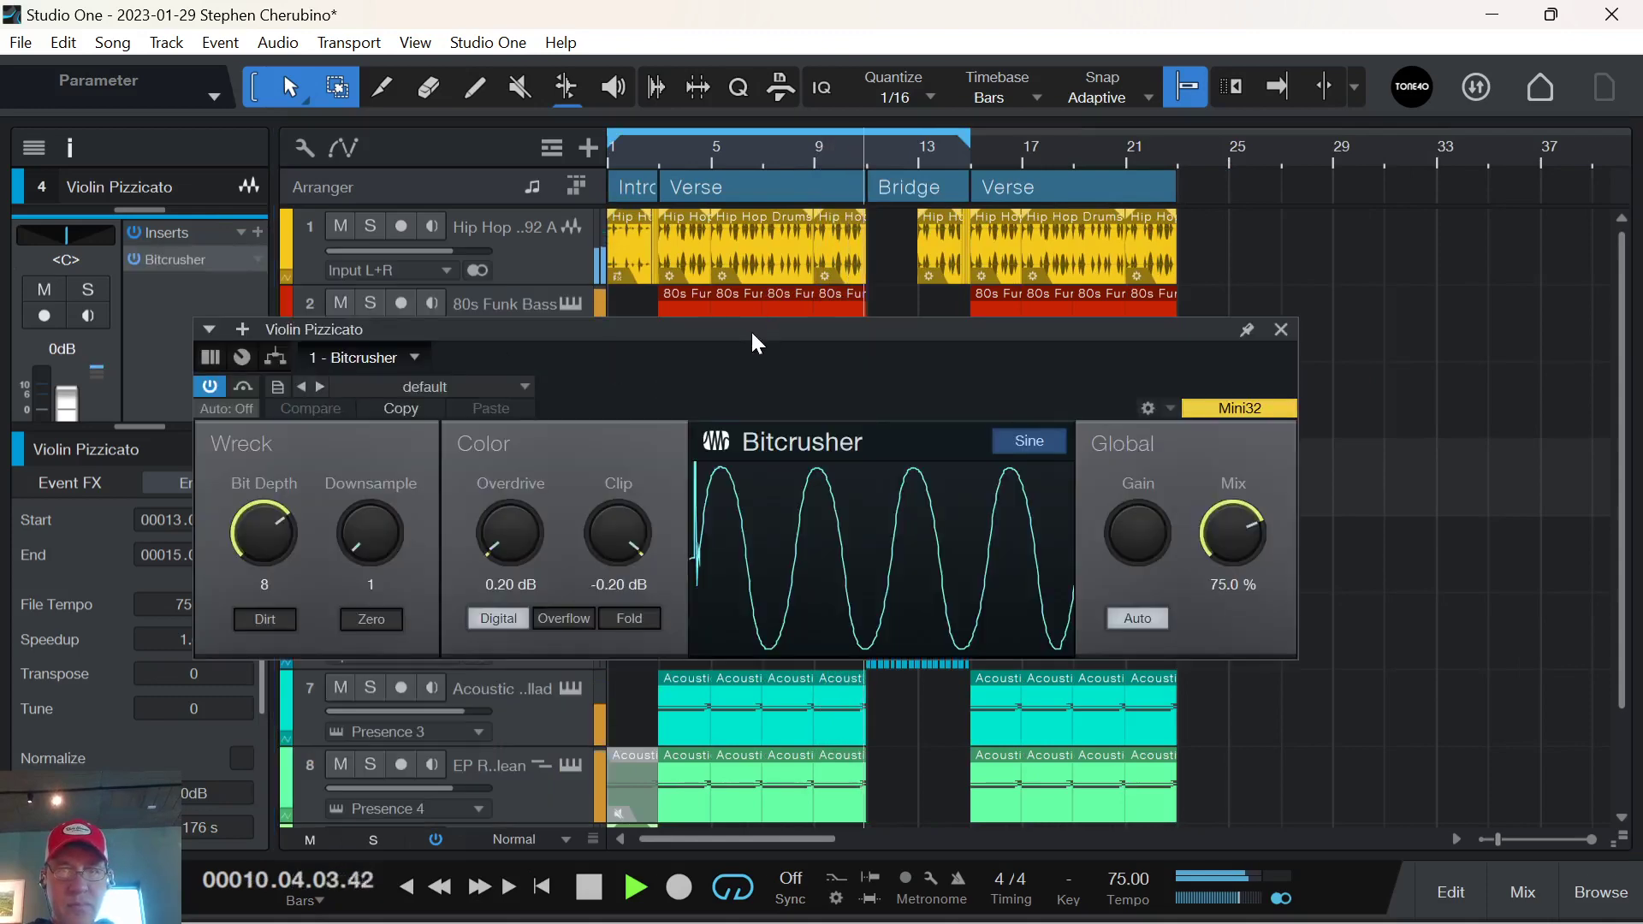
pyautogui.moveTo(751, 331); pyautogui.dragTo(830, 593)
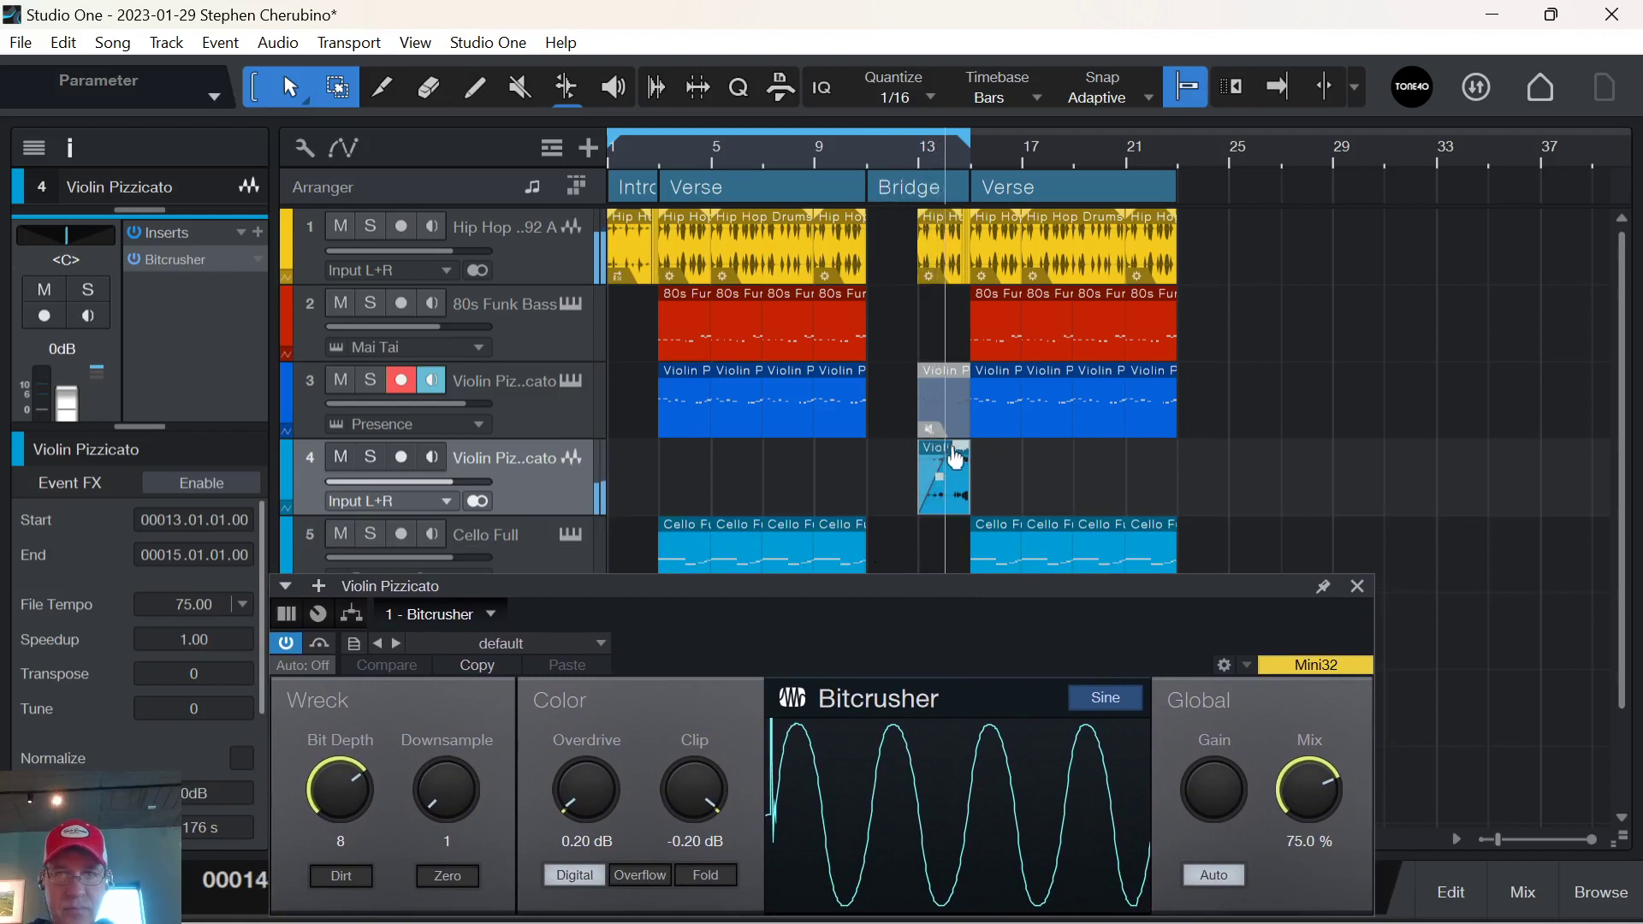
pyautogui.moveTo(587, 783); pyautogui.dragTo(589, 757)
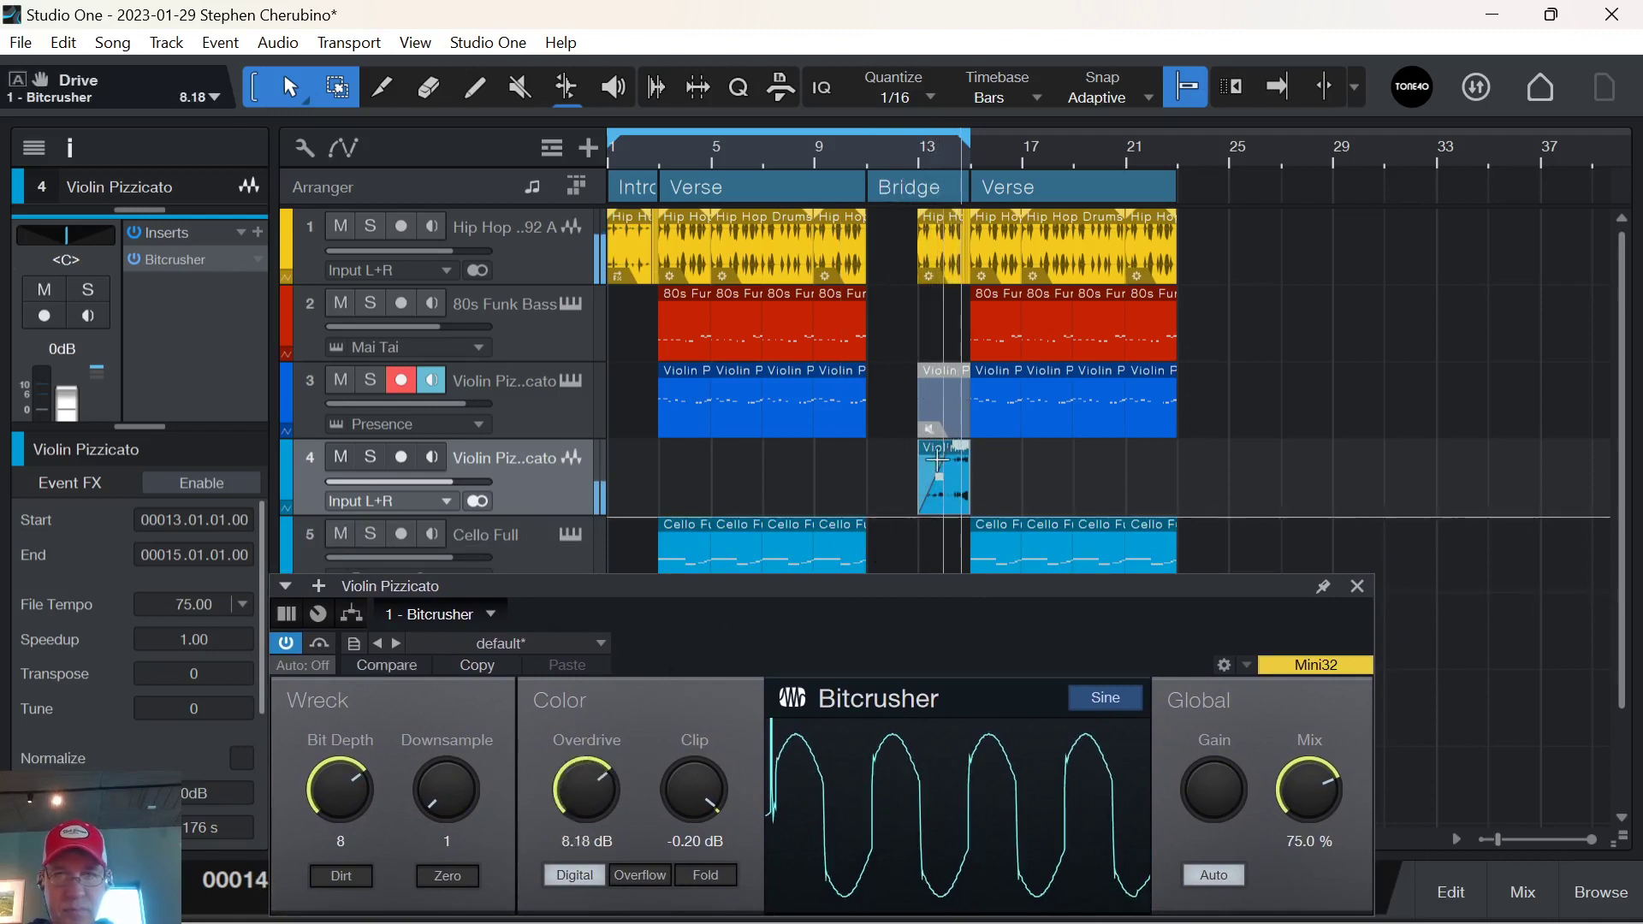
# Delete the hip hop drum events at bars 13 to 15 of the Bridge.
pyautogui.press('f')
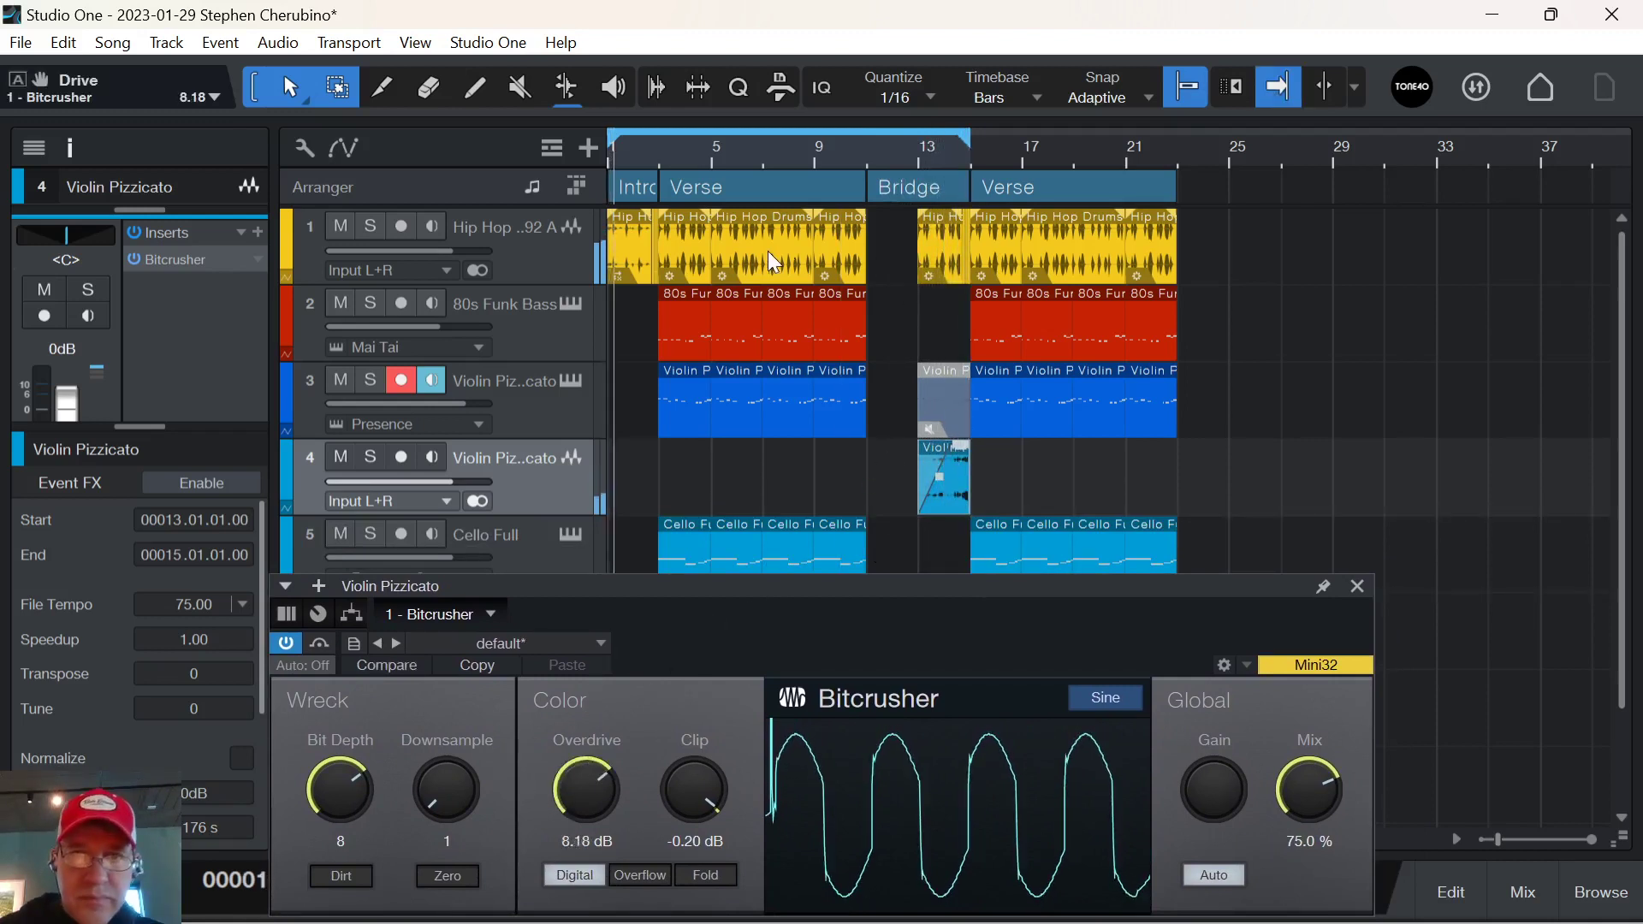
pyautogui.click(943, 278)
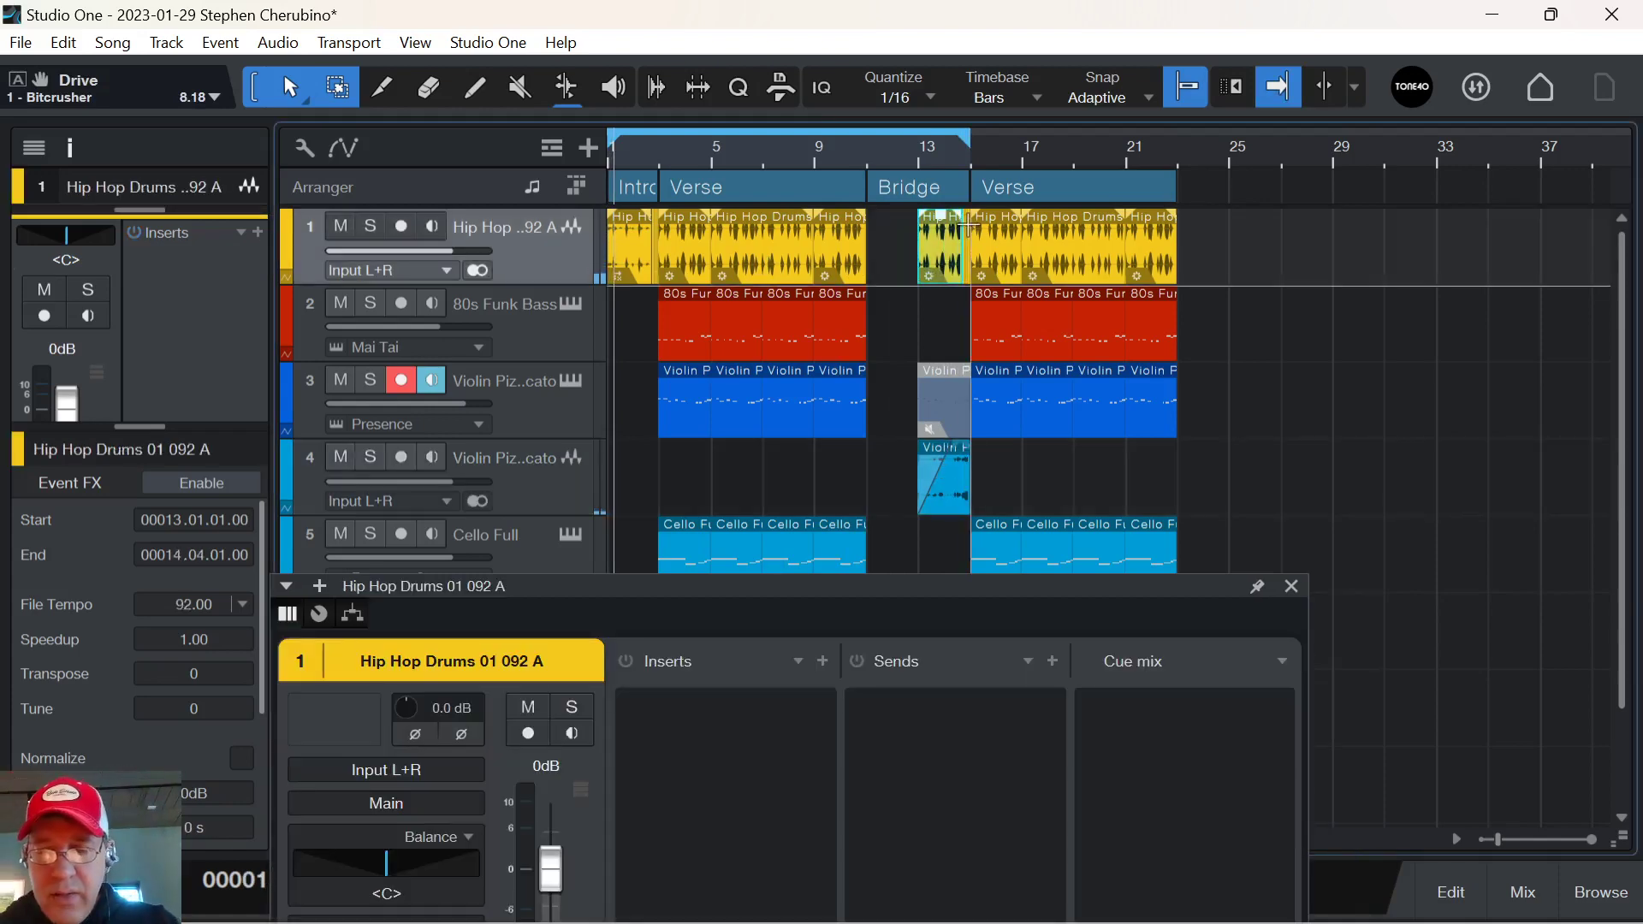
pyautogui.scroll(2, 941, 162)
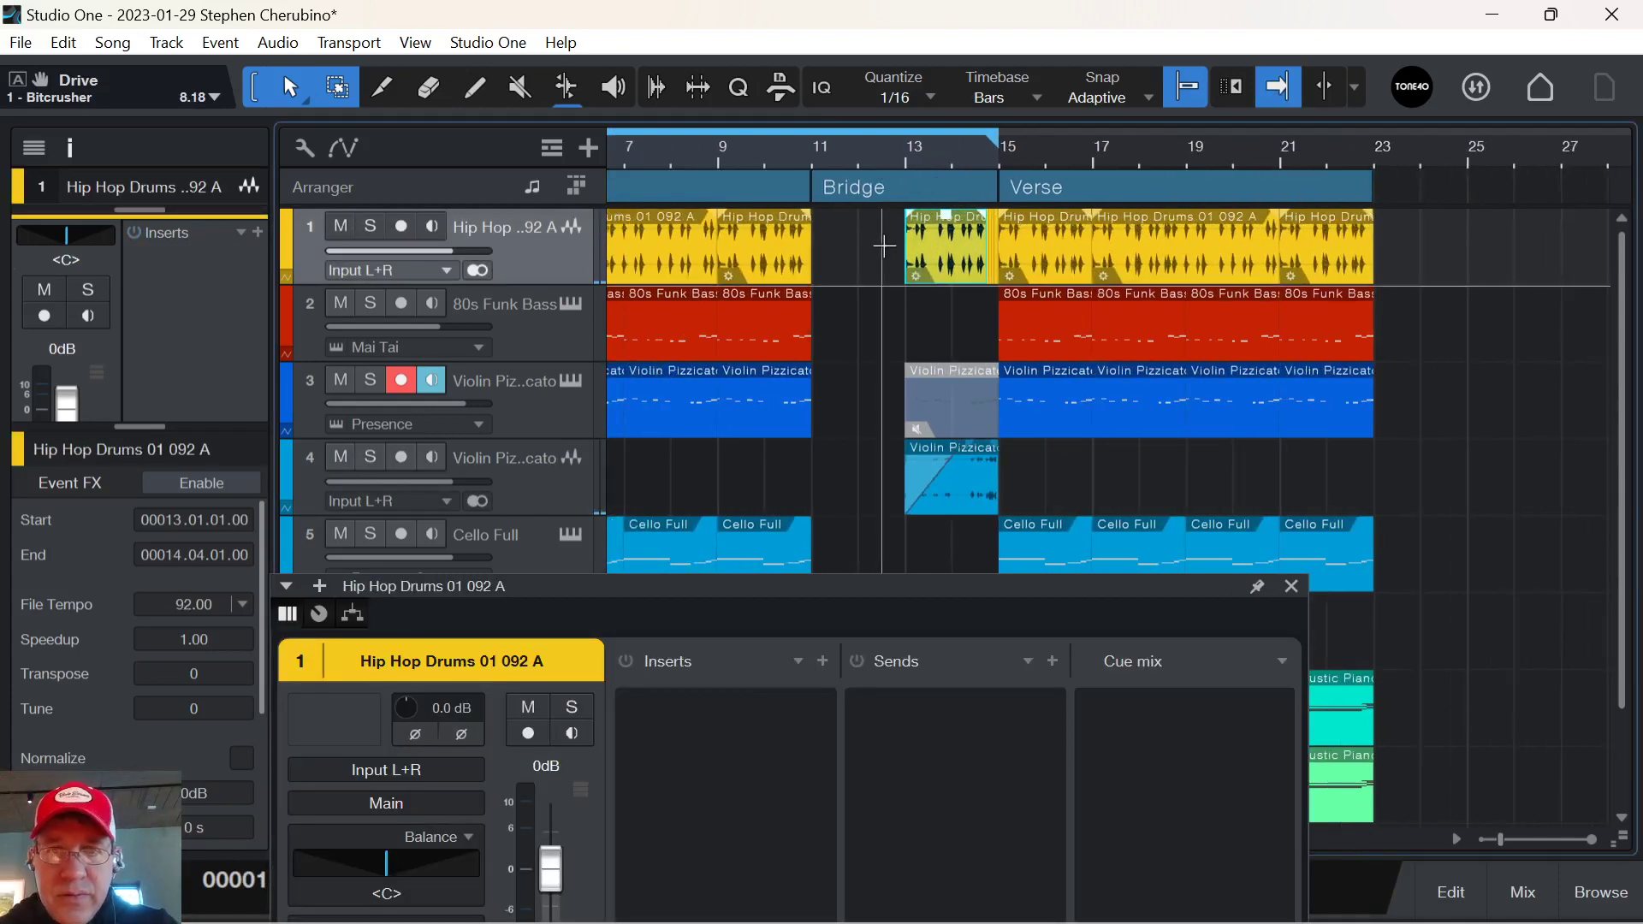
pyautogui.moveTo(989, 275); pyautogui.dragTo(997, 275)
pyautogui.press('Delete')
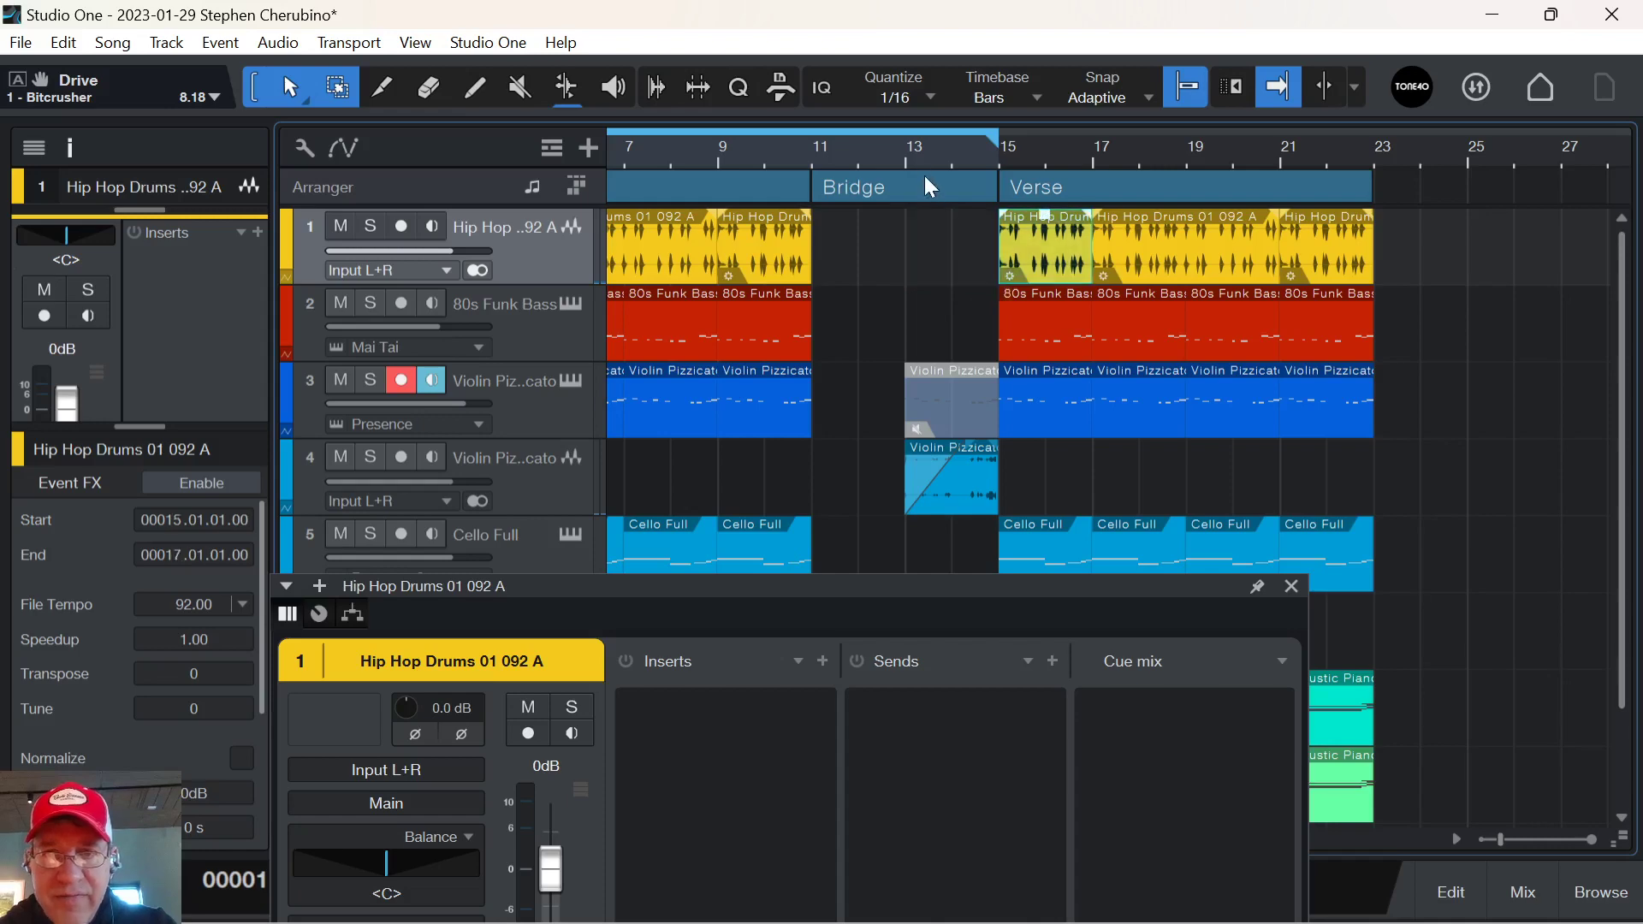
# Copy the filtered Intro drum events to bar 13 of the Bridge.
pyautogui.moveTo(987, 158); pyautogui.dragTo(1001, 82)
pyautogui.scroll(5, 638, 162)
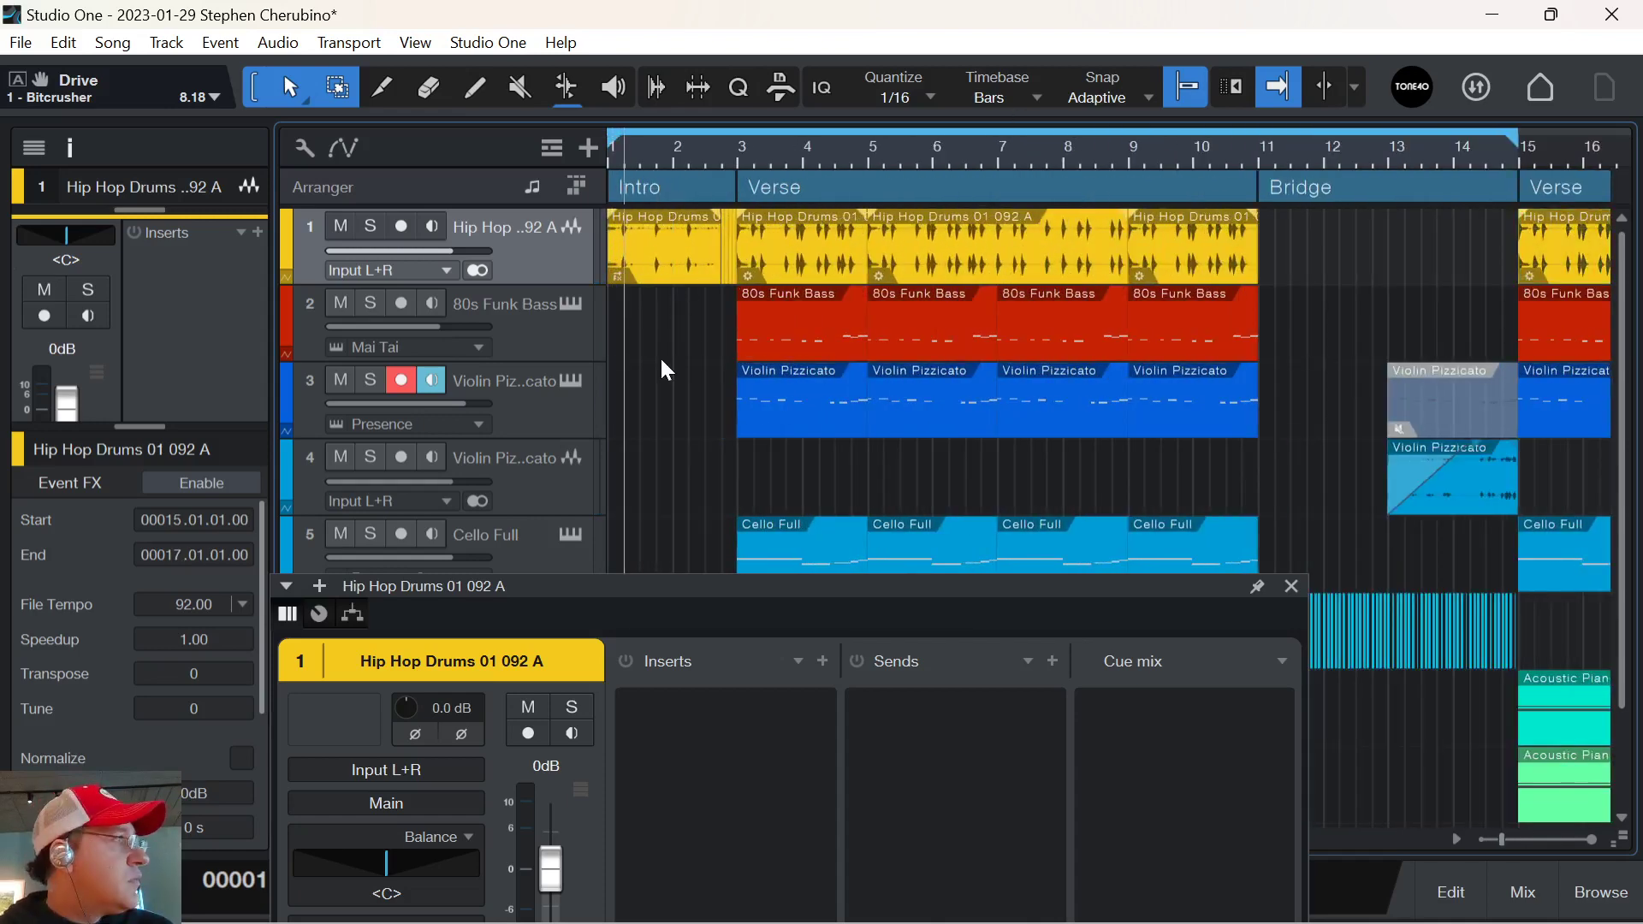
pyautogui.moveTo(656, 342); pyautogui.dragTo(1459, 237)
# Play the Bridge from bar 11 and shorten the bounced violin's fade-in so it ends just before bar 14.
pyautogui.click(1255, 146)
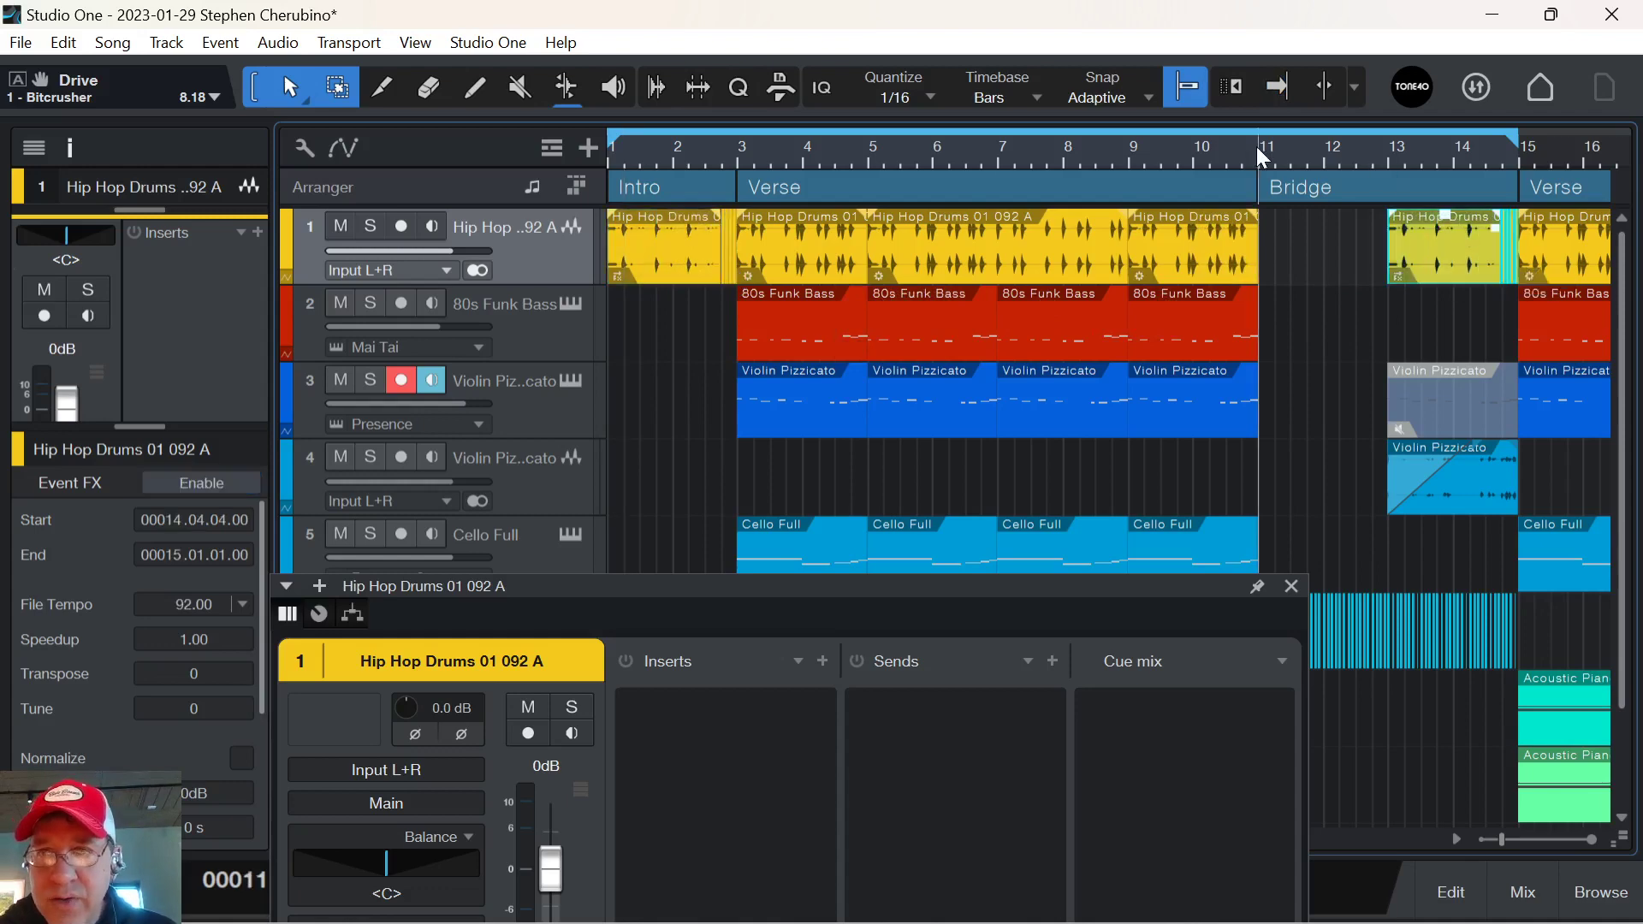
pyautogui.press('space')
pyautogui.moveTo(1290, 149); pyautogui.dragTo(888, 128)
pyautogui.click(1293, 587)
pyautogui.moveTo(1073, 160); pyautogui.dragTo(941, 199)
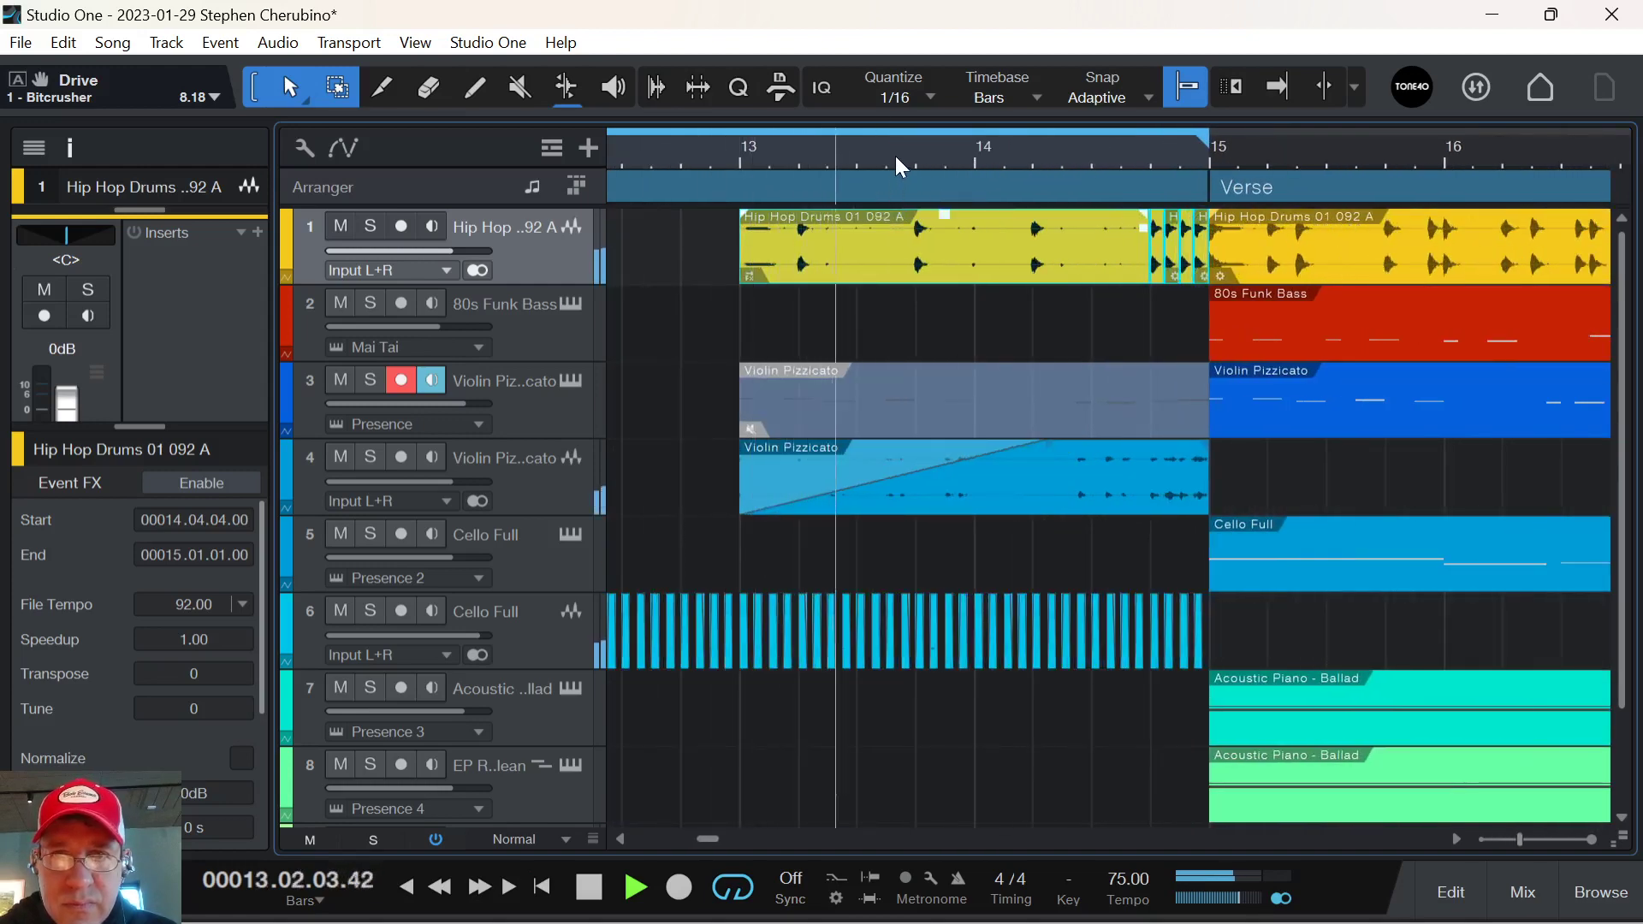
pyautogui.moveTo(1041, 444); pyautogui.dragTo(948, 454)
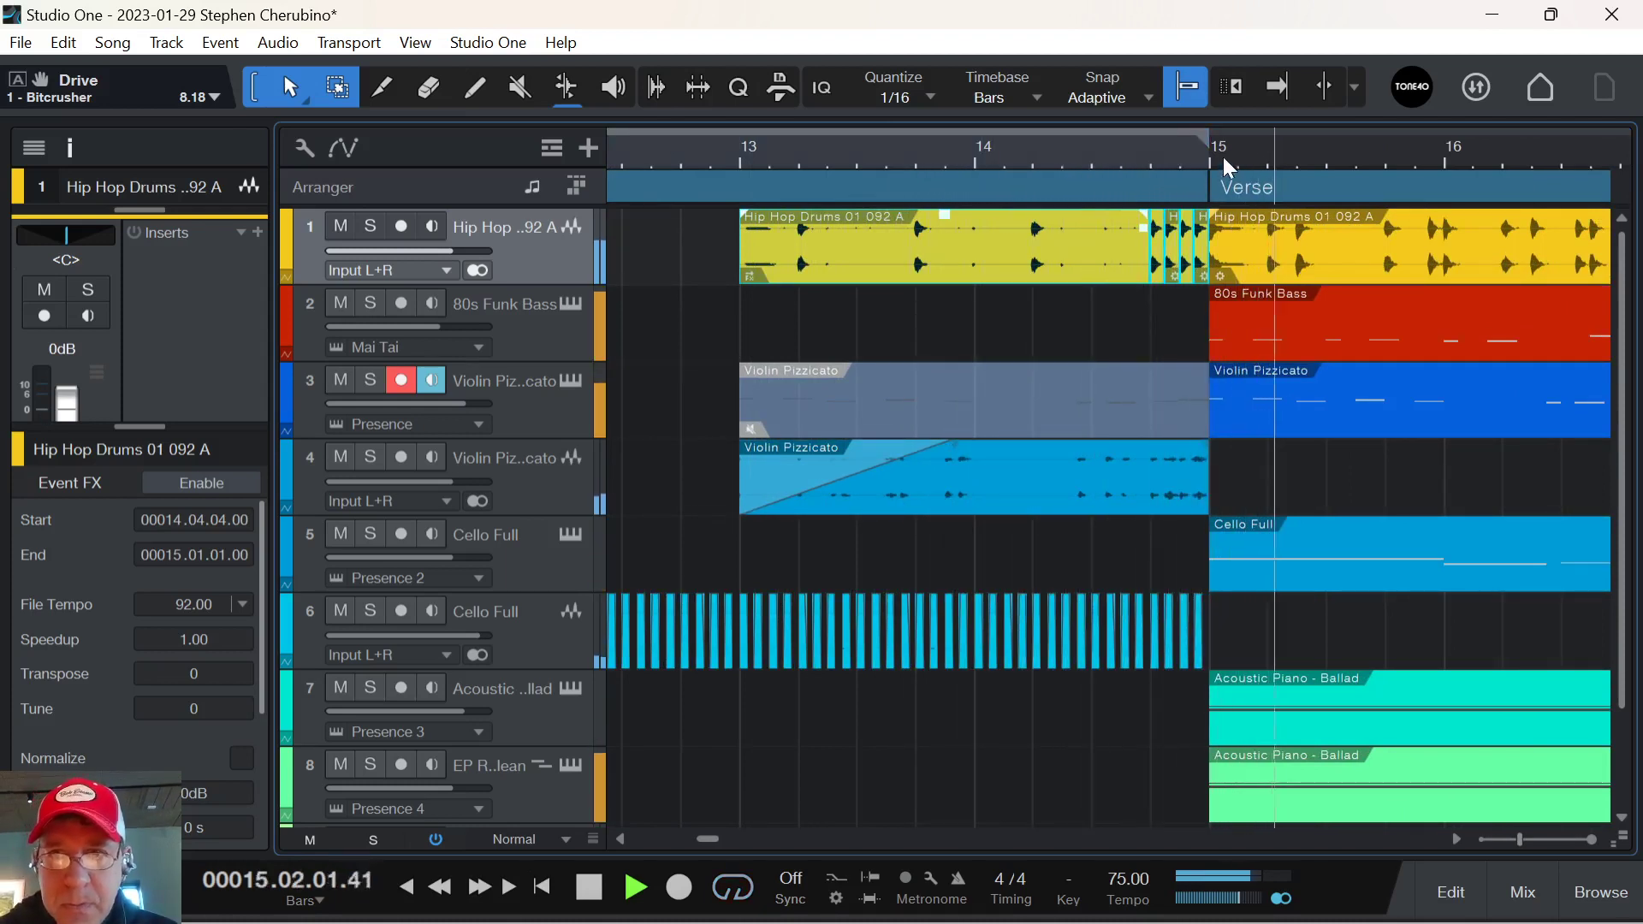
# Duplicate the last Cello Full part of the second Verse to bar 23 and bounce the copy to a new audio track.
pyautogui.moveTo(1223, 157); pyautogui.dragTo(888, 125)
pyautogui.press('F4')
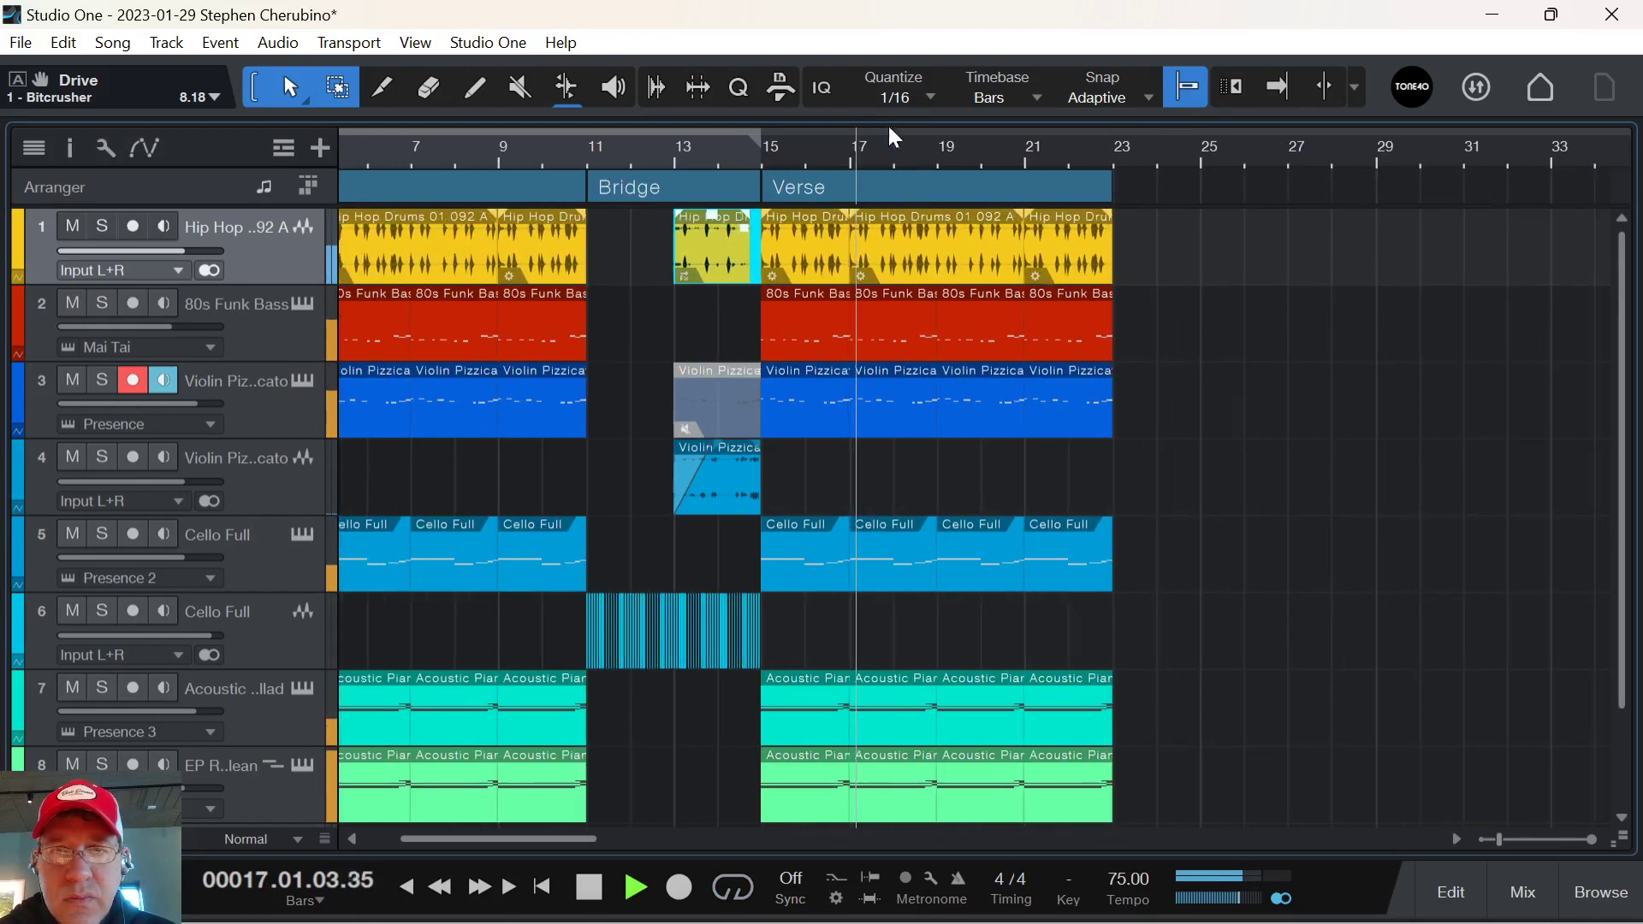
pyautogui.click(1085, 571)
pyautogui.press('d')
pyautogui.hotkey('ctrl', 'b')
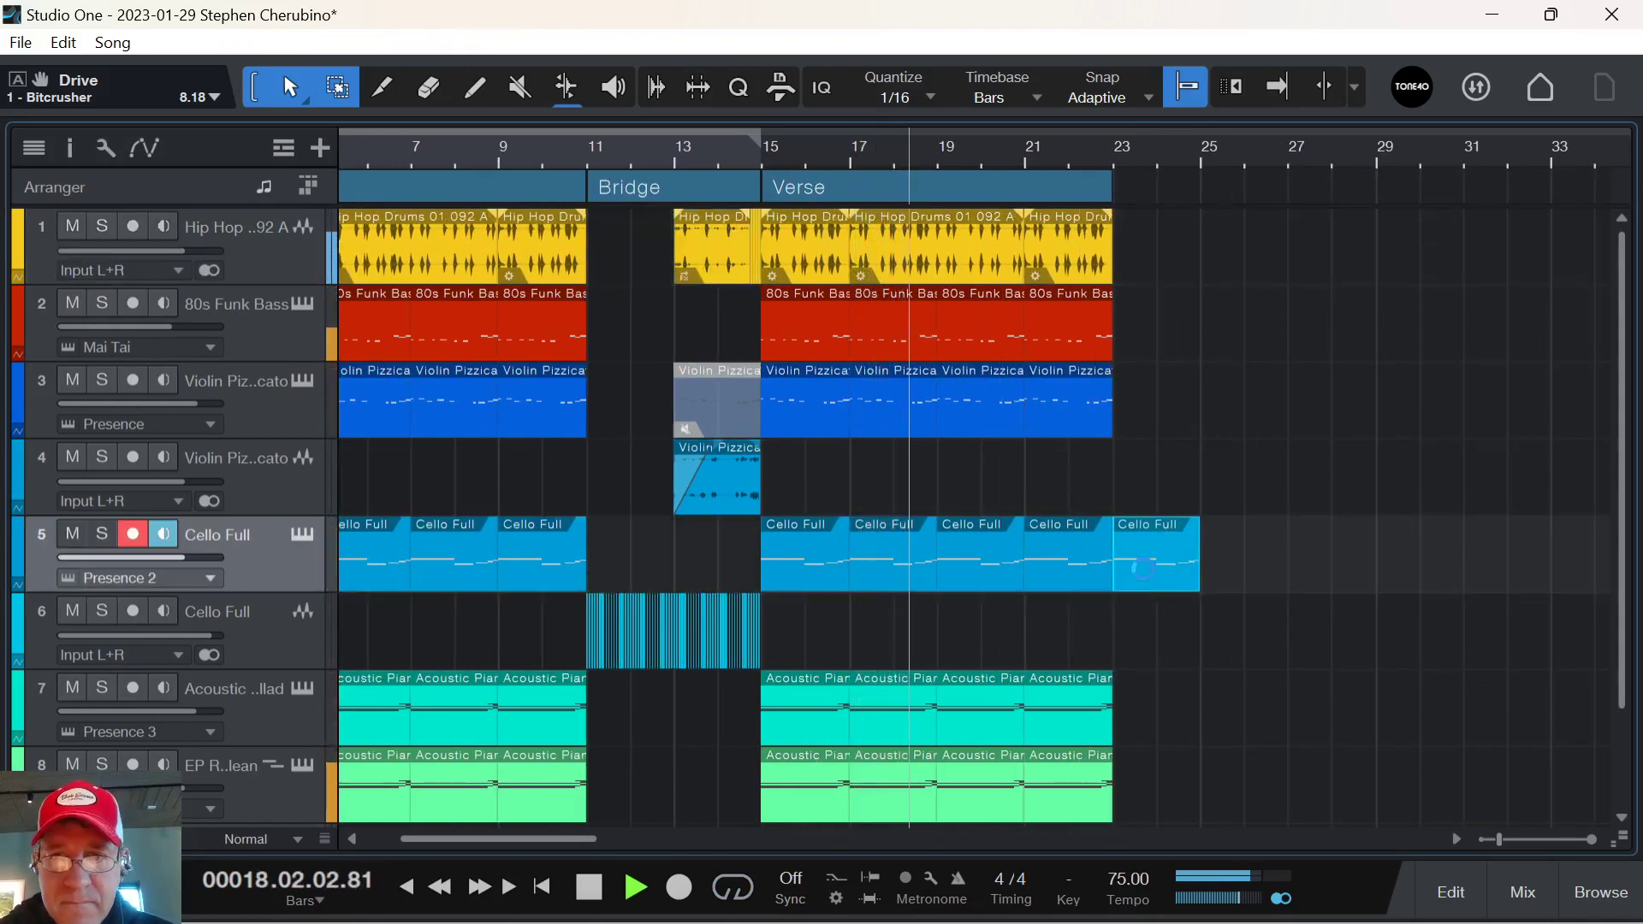
pyautogui.rightClick(1143, 568)
pyautogui.click(1168, 644)
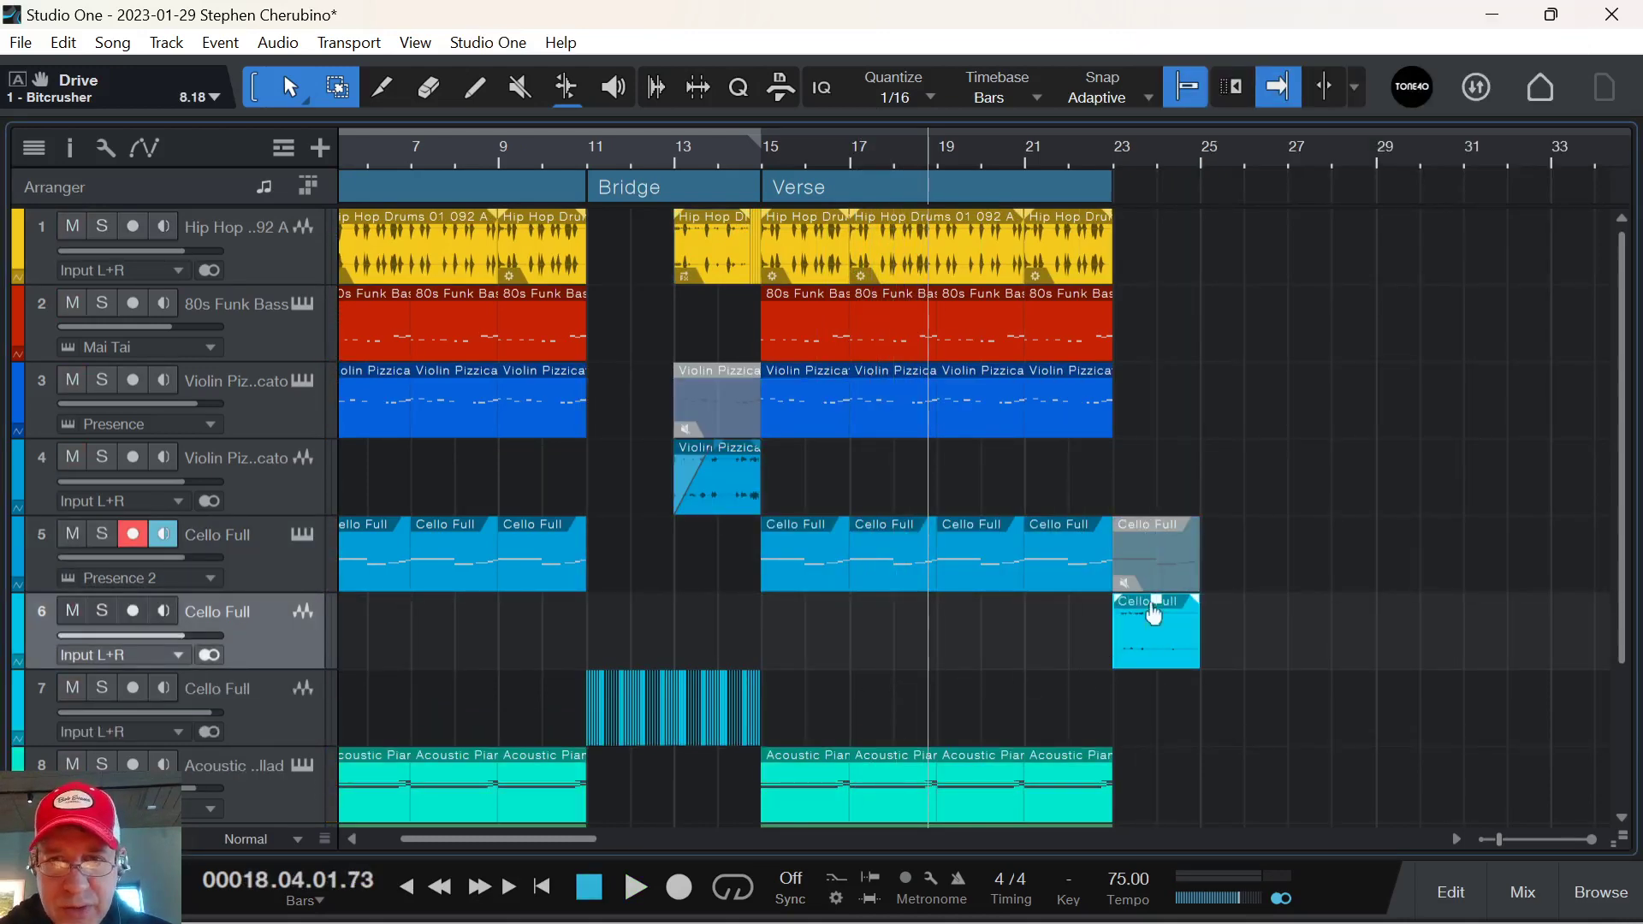
# Play the bounced cello event from bar 23, and stop playback before bar 24.
pyautogui.click(1119, 167)
pyautogui.press('space')
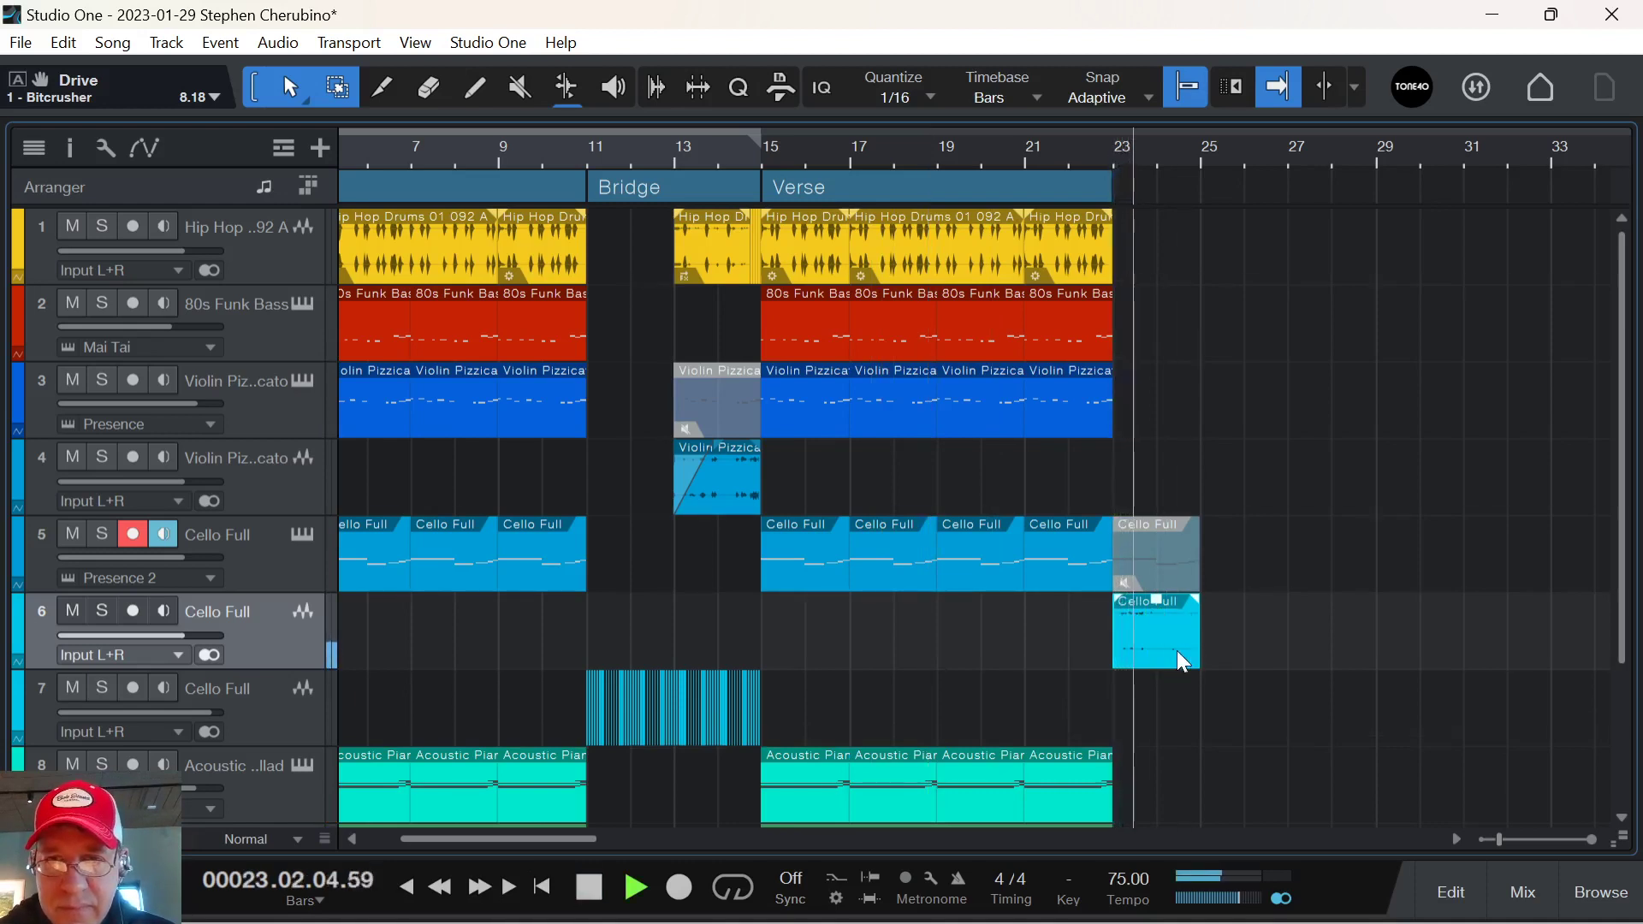
pyautogui.press('space')
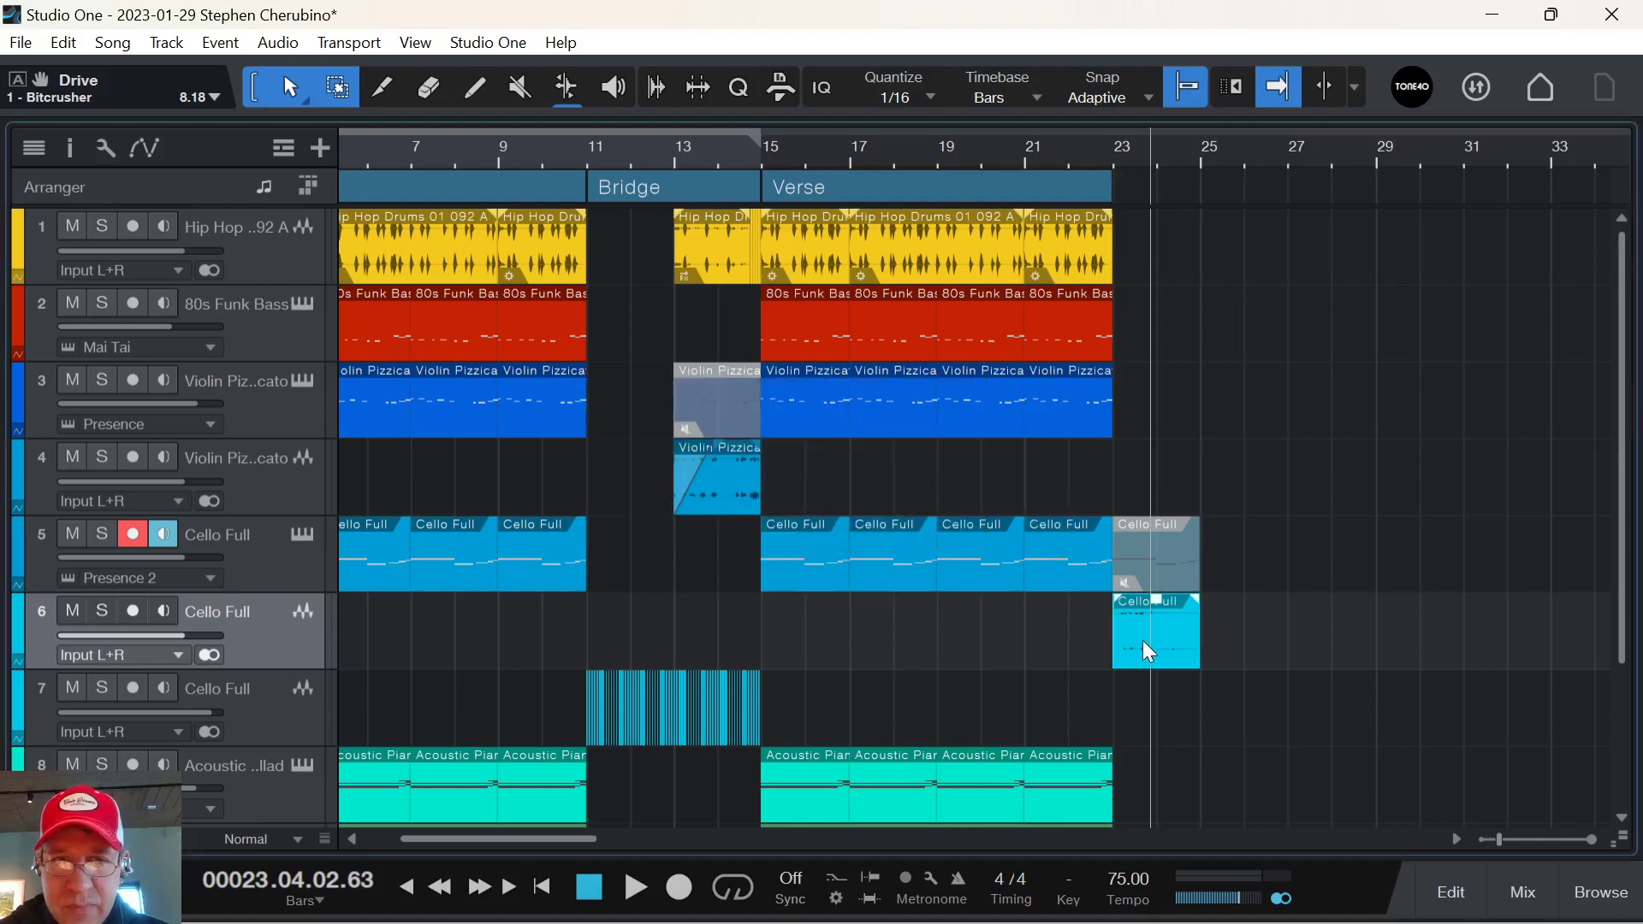
# Add a SampleOne instrument track below the existing tracks.
pyautogui.scroll(-3, 975, 616)
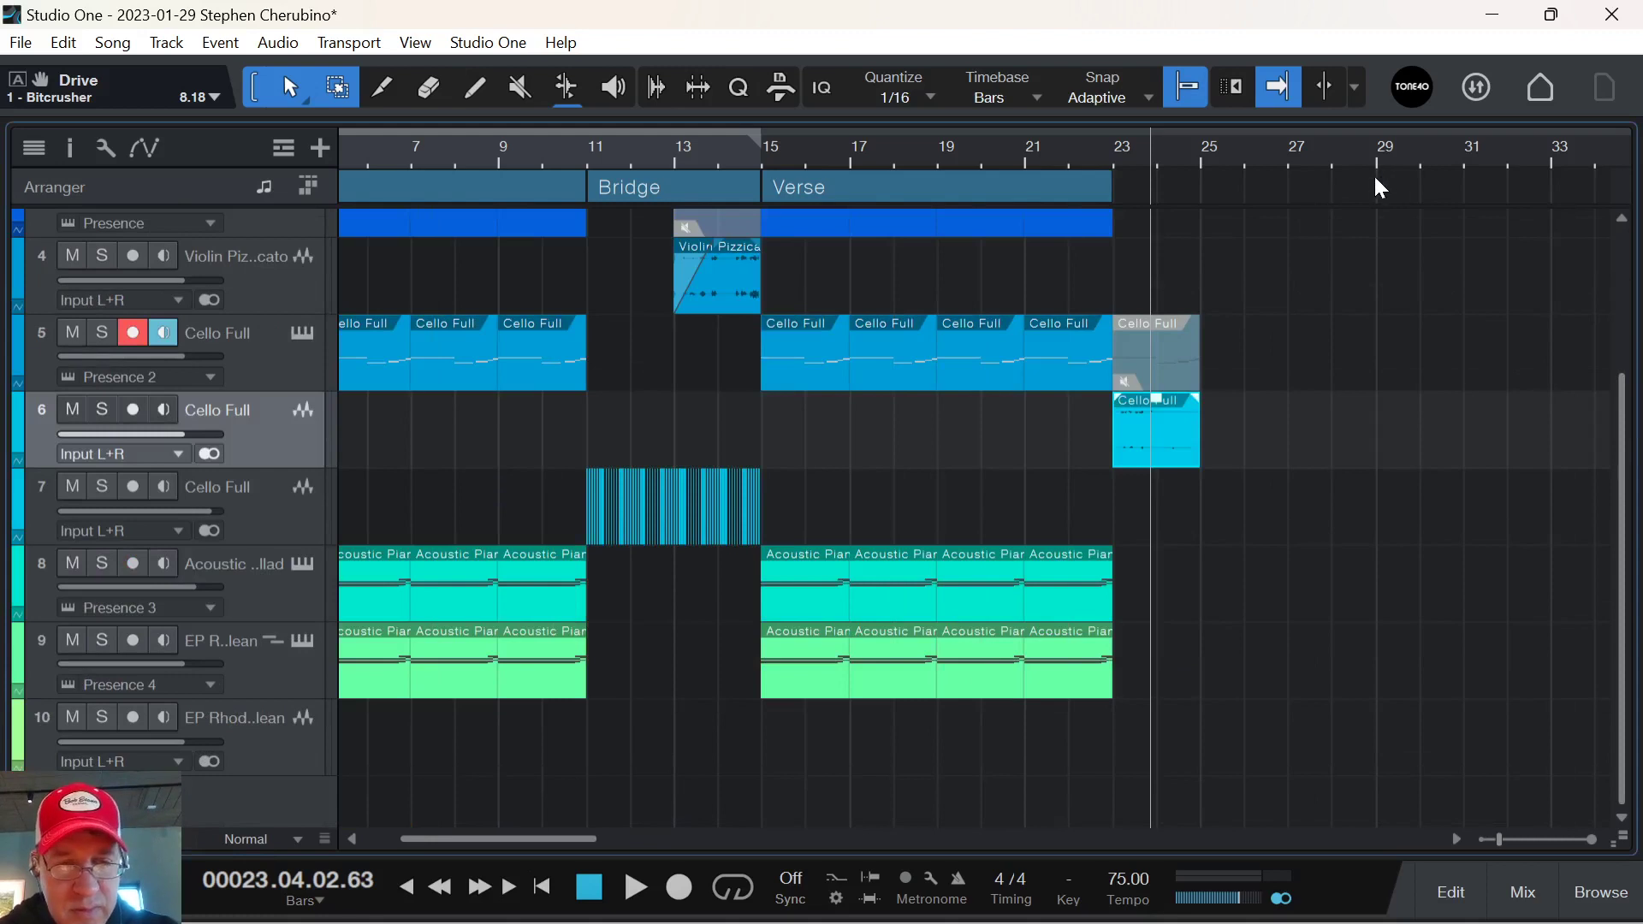
pyautogui.press('F5')
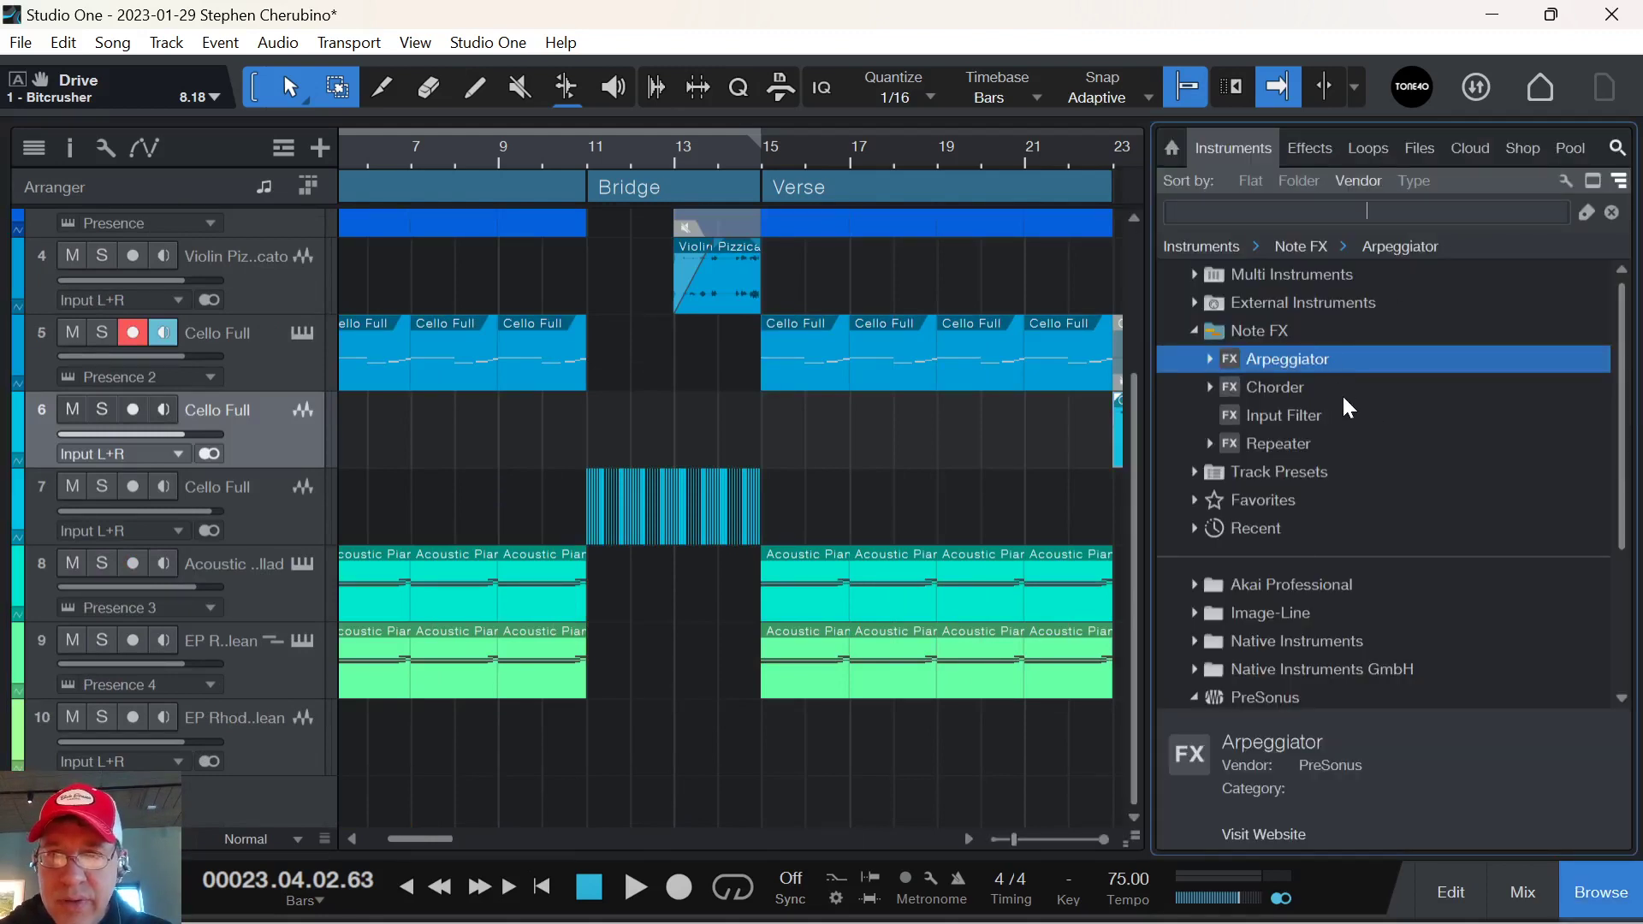
pyautogui.scroll(-3, 1341, 393)
pyautogui.scroll(-2, 1313, 531)
pyautogui.moveTo(1287, 613); pyautogui.dragTo(995, 772)
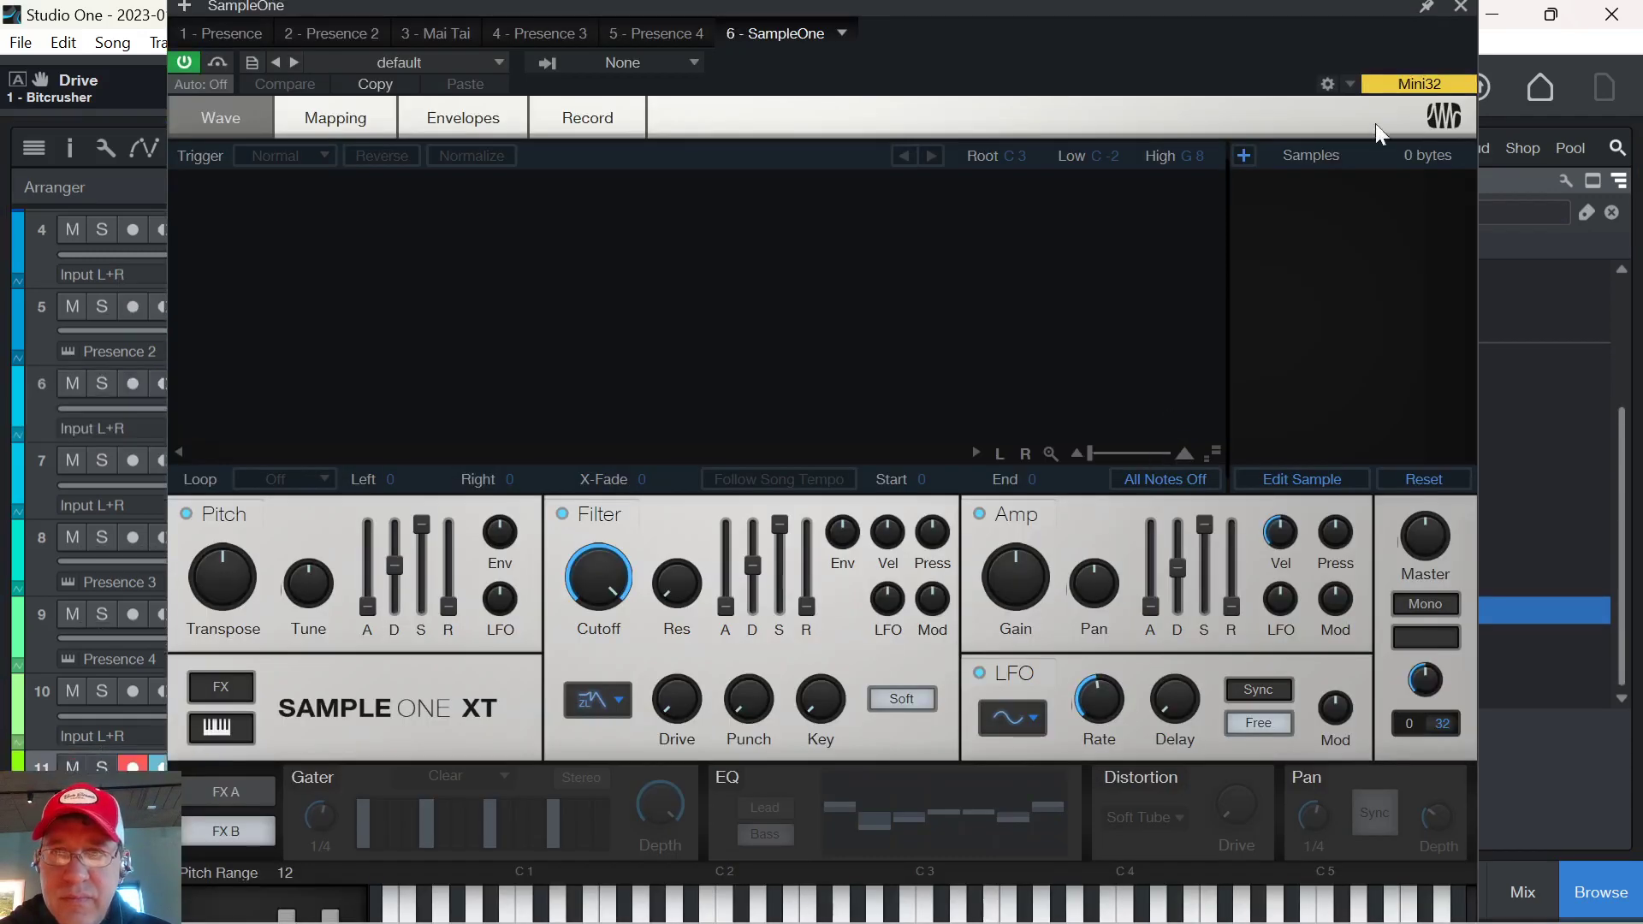
# Load the bounced cello audio at bar 23 into SampleOne as a sample.
pyautogui.moveTo(1127, 11); pyautogui.dragTo(1172, 590)
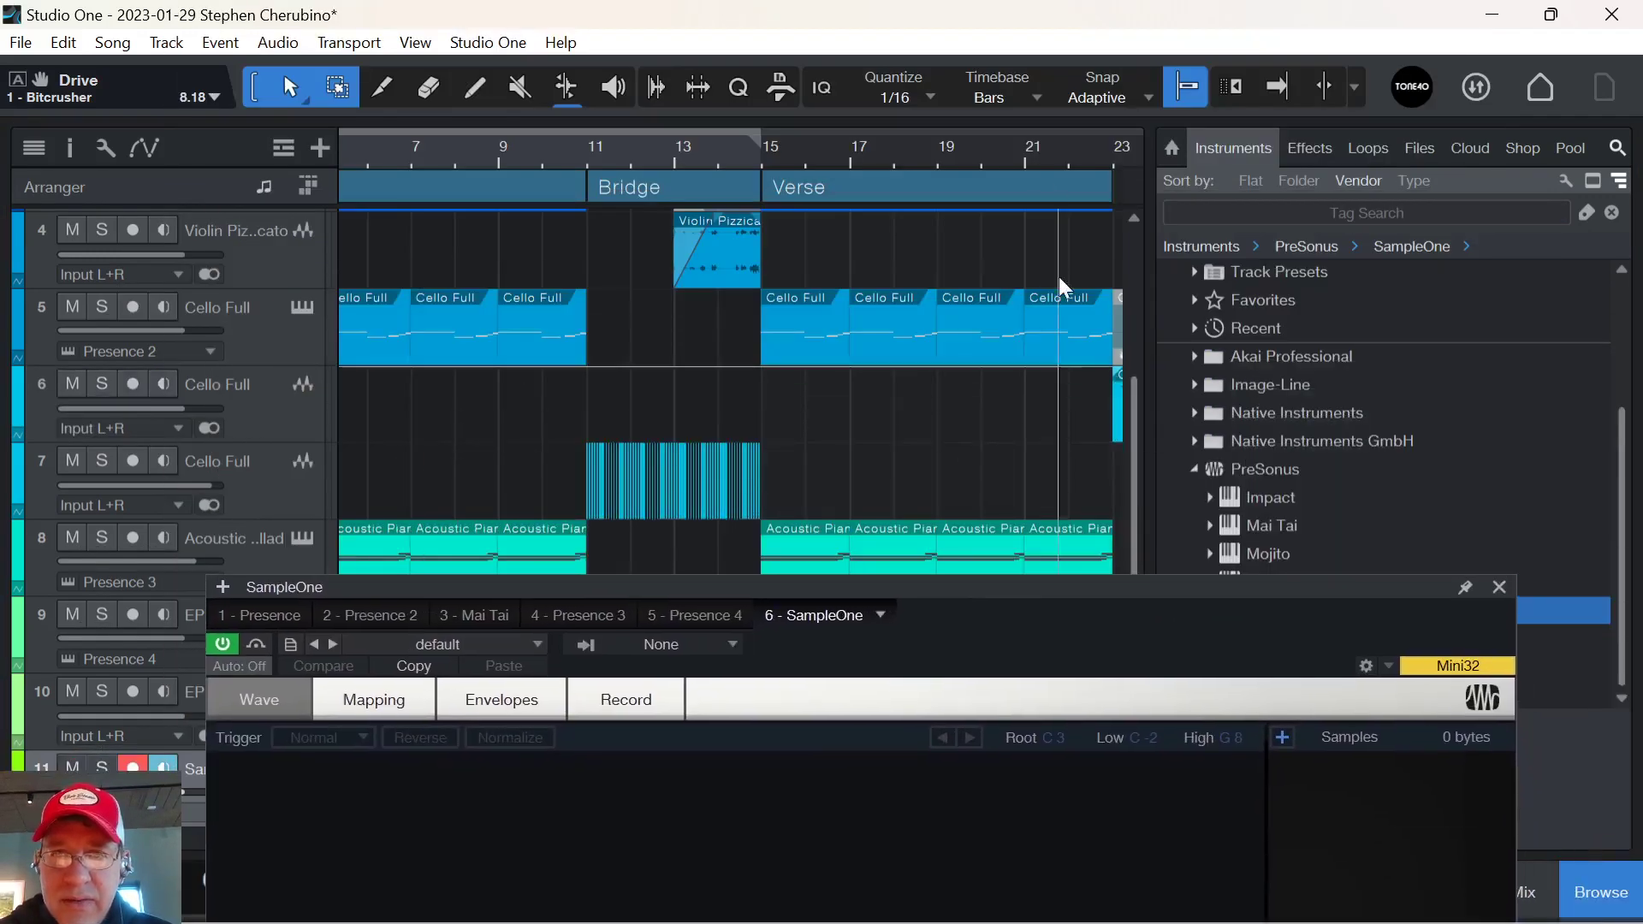
pyautogui.moveTo(984, 147); pyautogui.dragTo(780, 142)
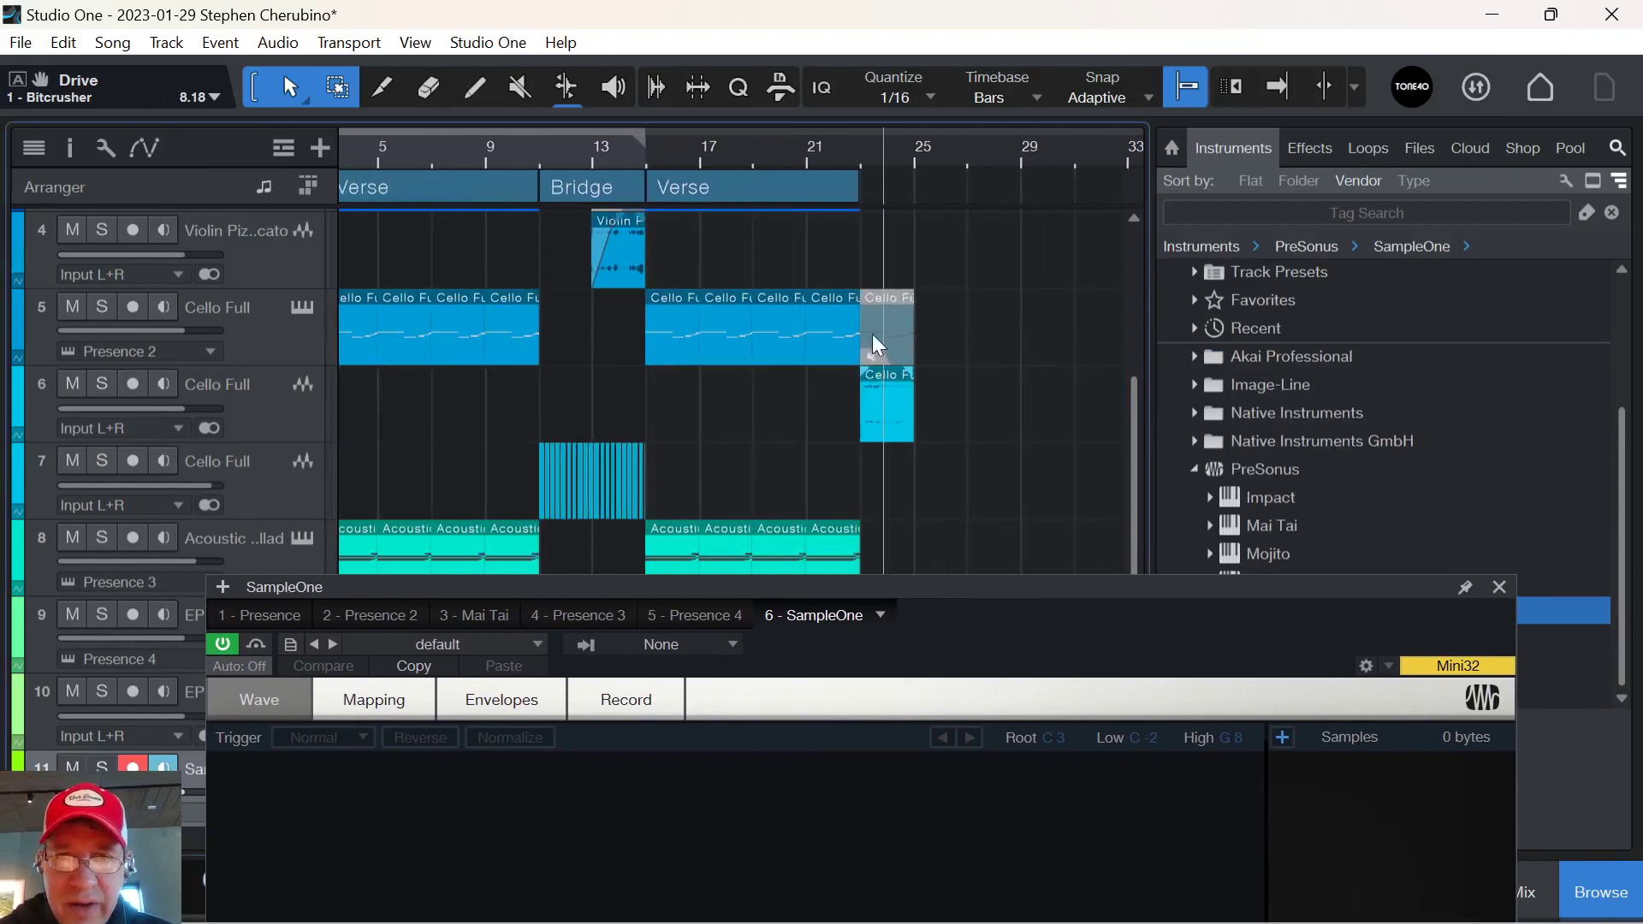
pyautogui.click(903, 430)
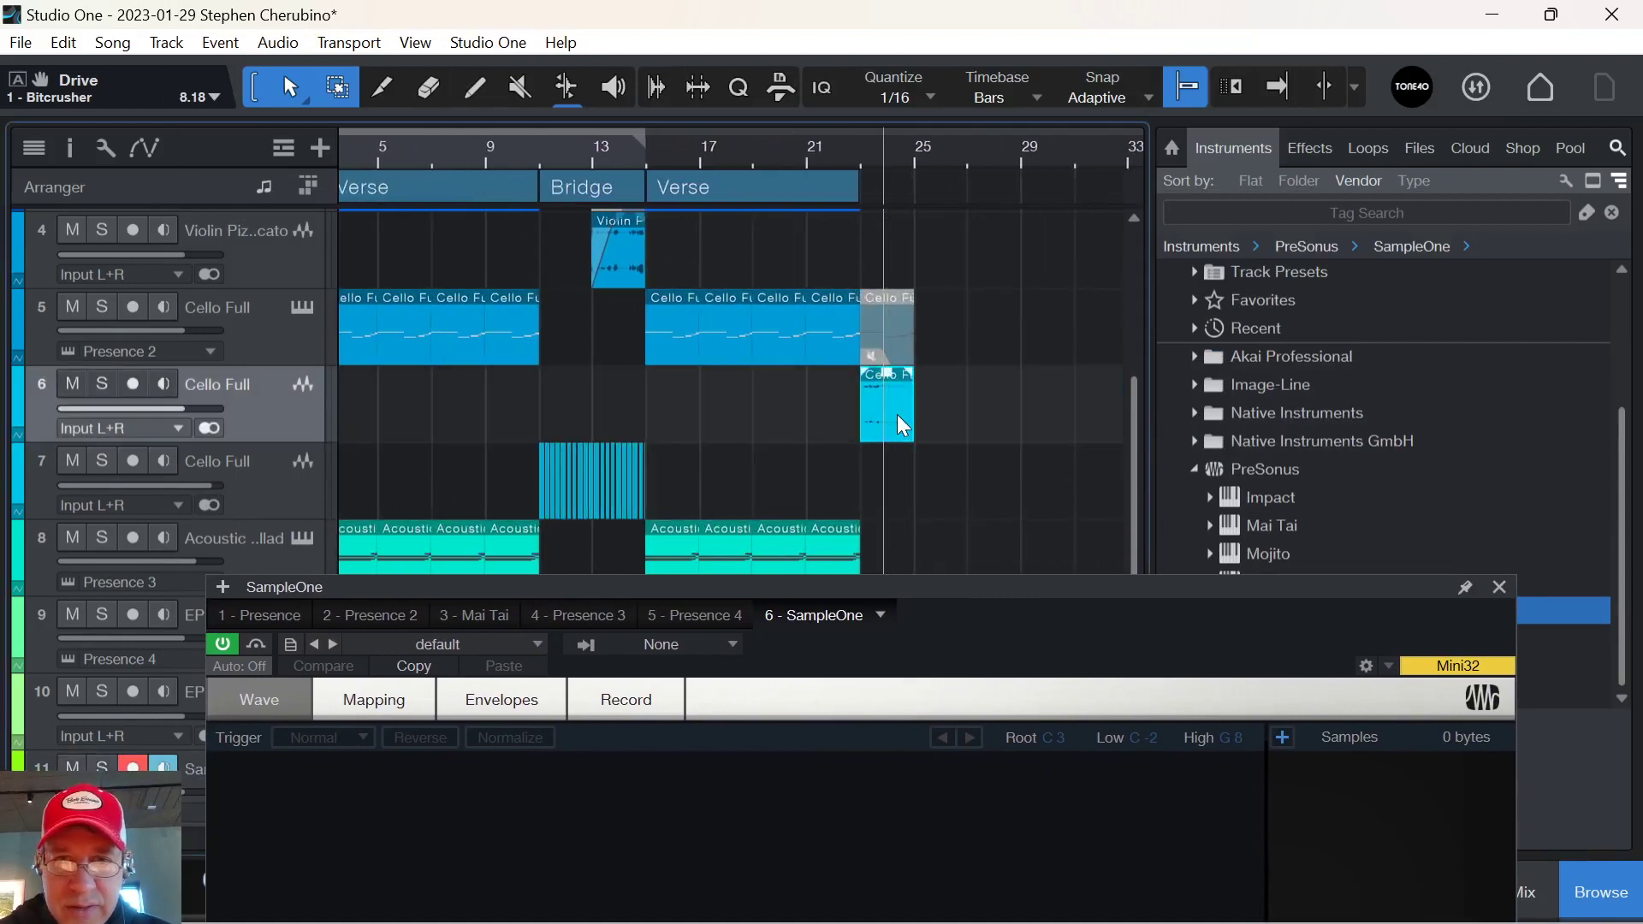
pyautogui.moveTo(885, 551); pyautogui.dragTo(831, 804)
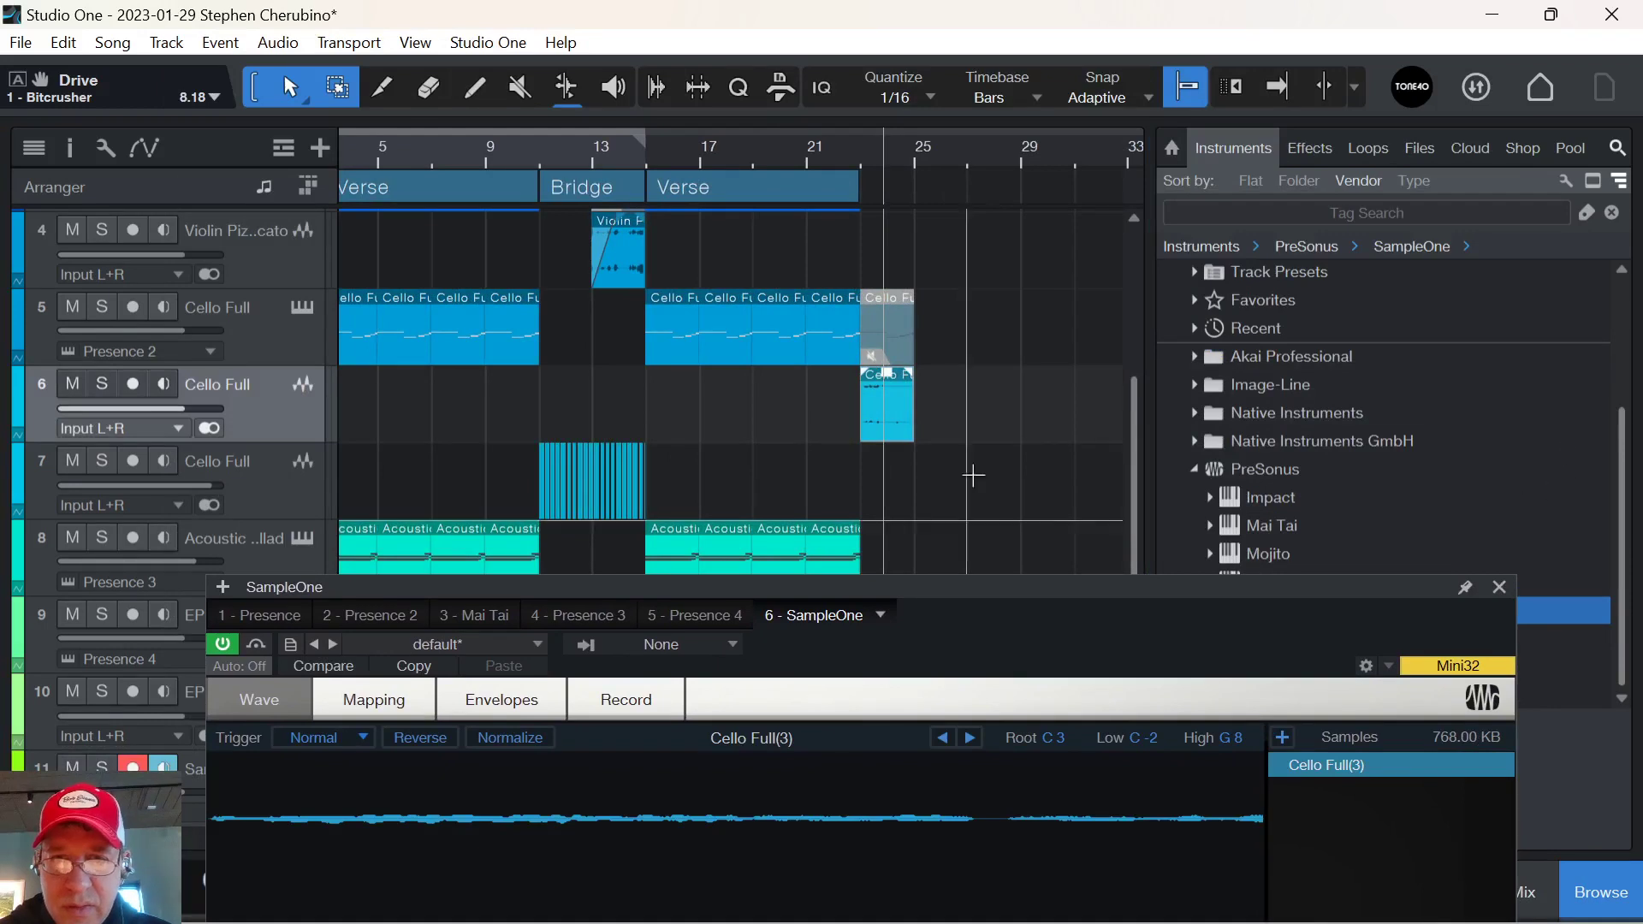
# Remove the audio track holding the bounced cello event, and close the SampleOne editor.
pyautogui.rightClick(271, 425)
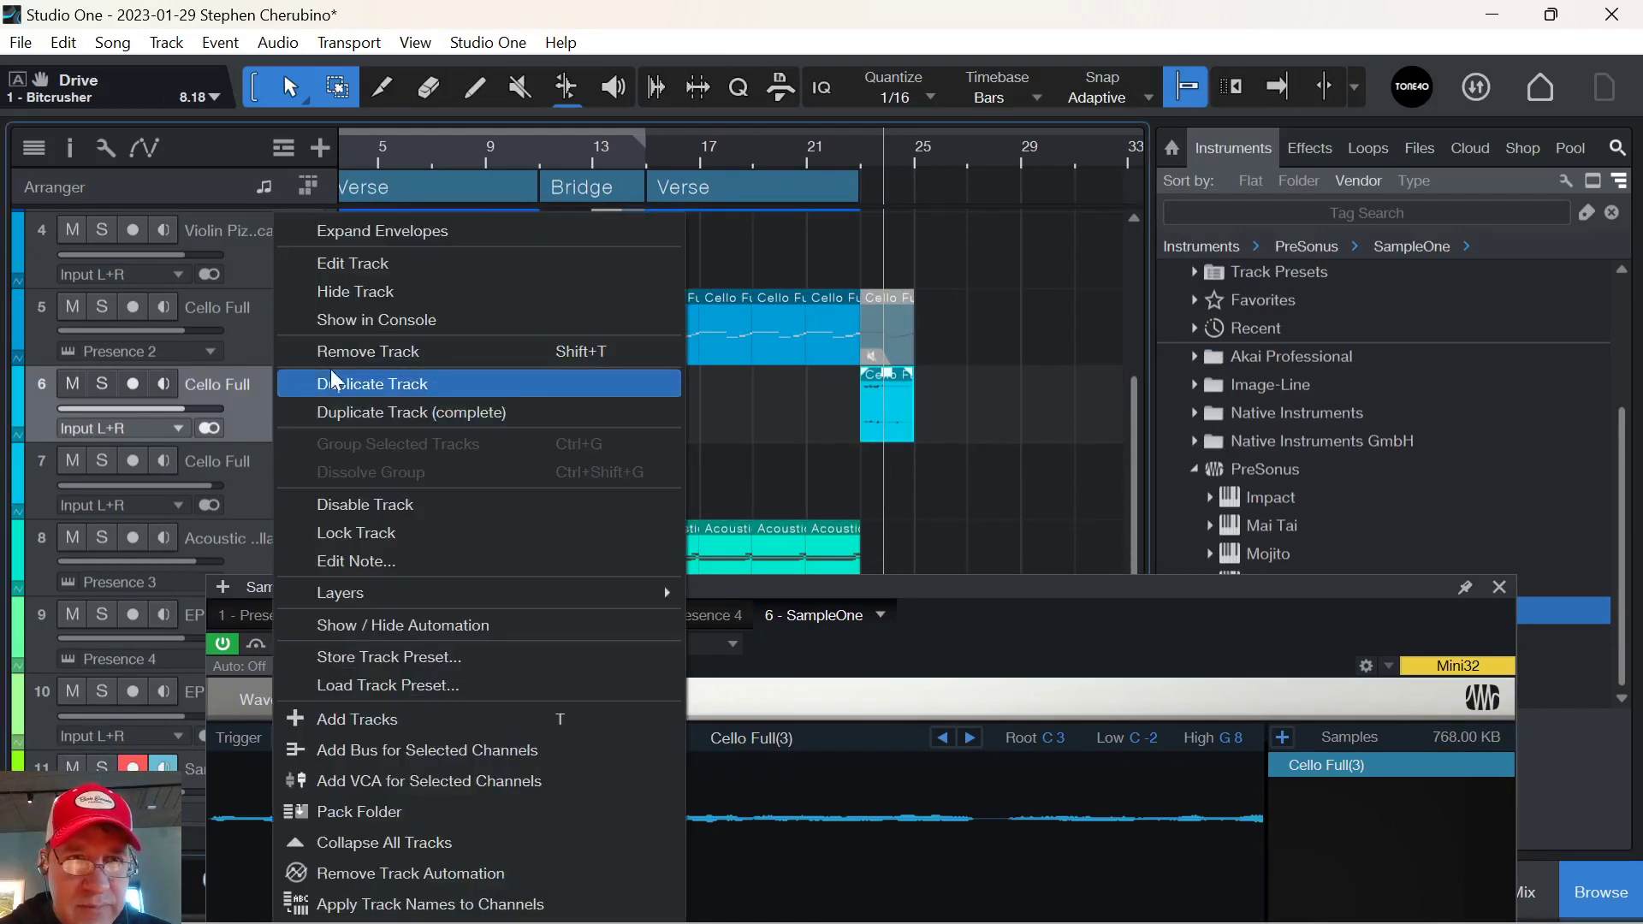
pyautogui.click(364, 354)
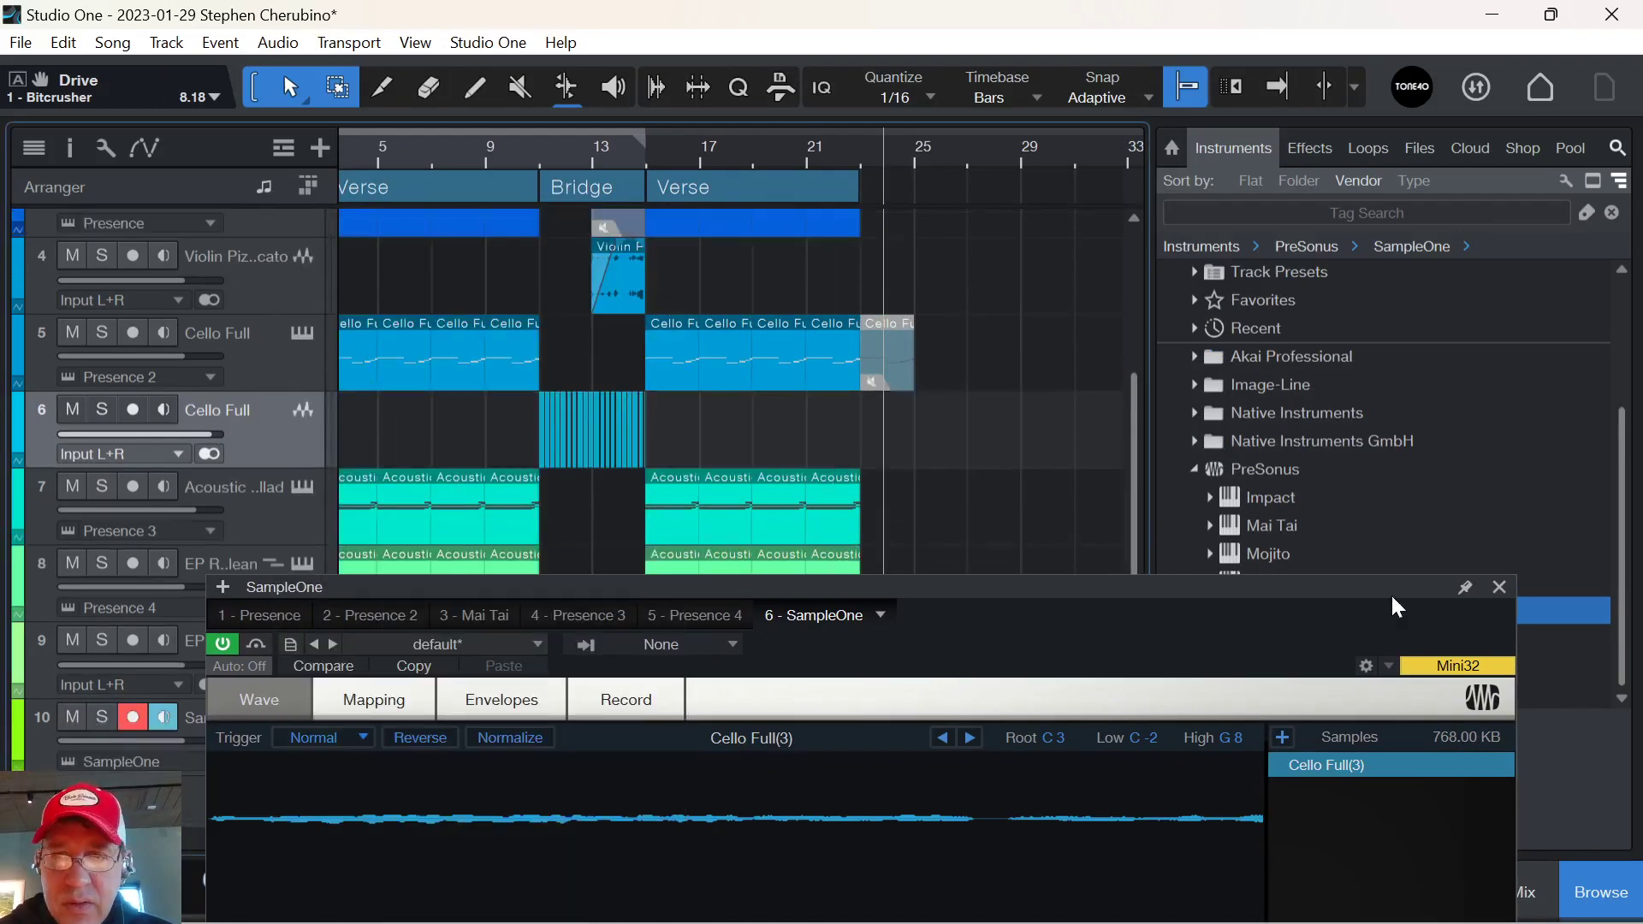
pyautogui.click(1499, 589)
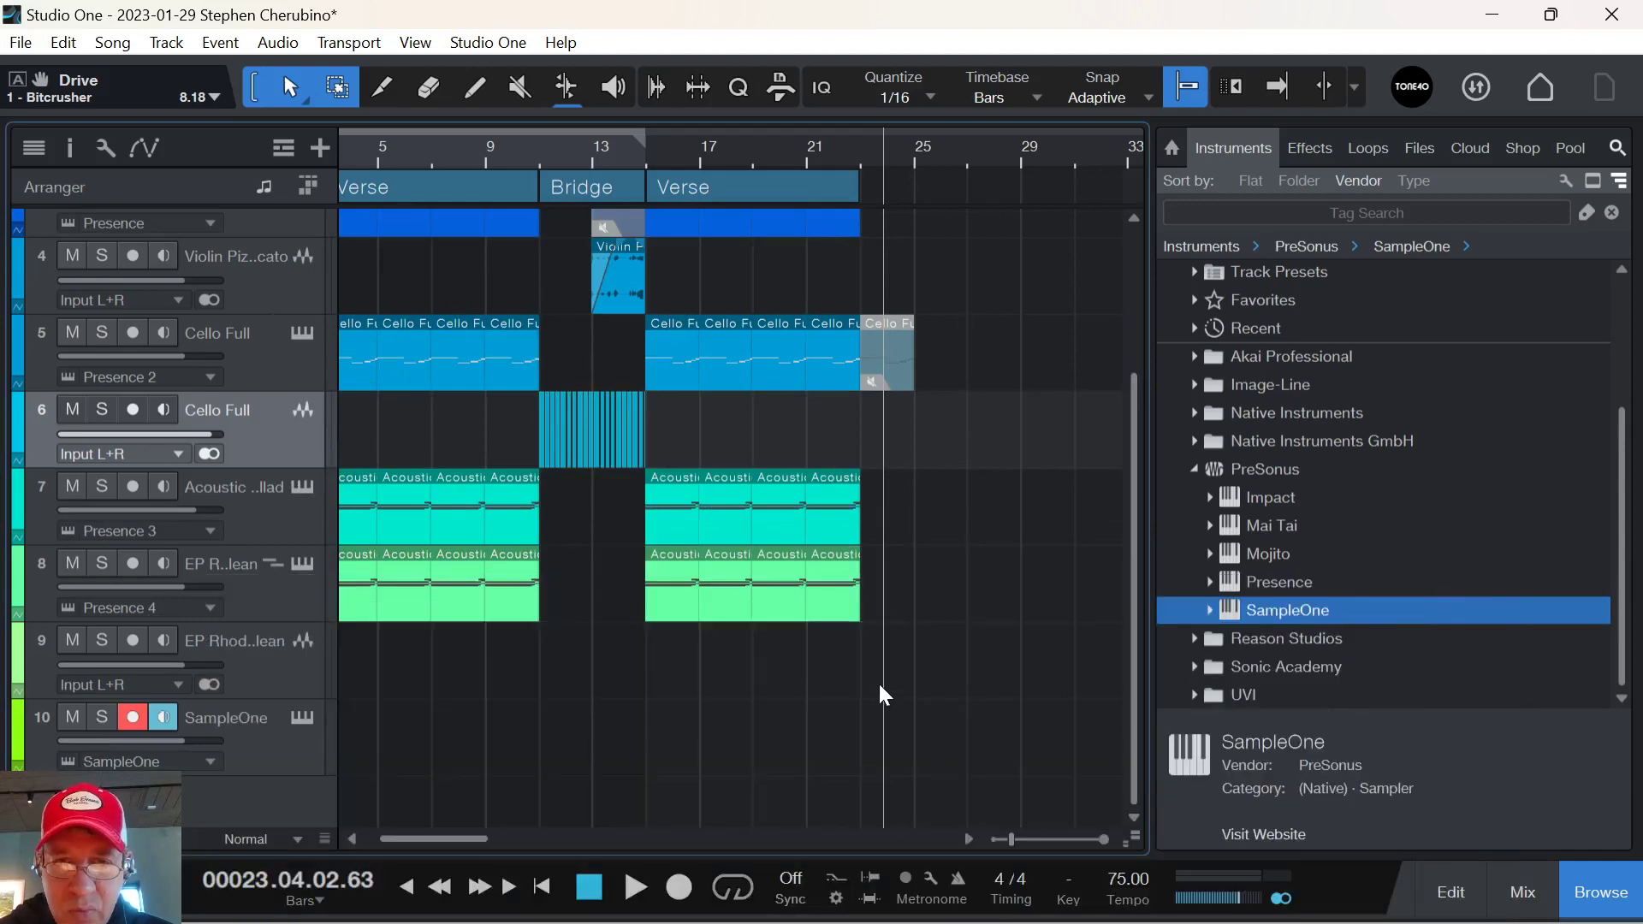
# Create an empty one-bar part at bar 24 on the SampleOne track.
pyautogui.doubleClick(893, 769)
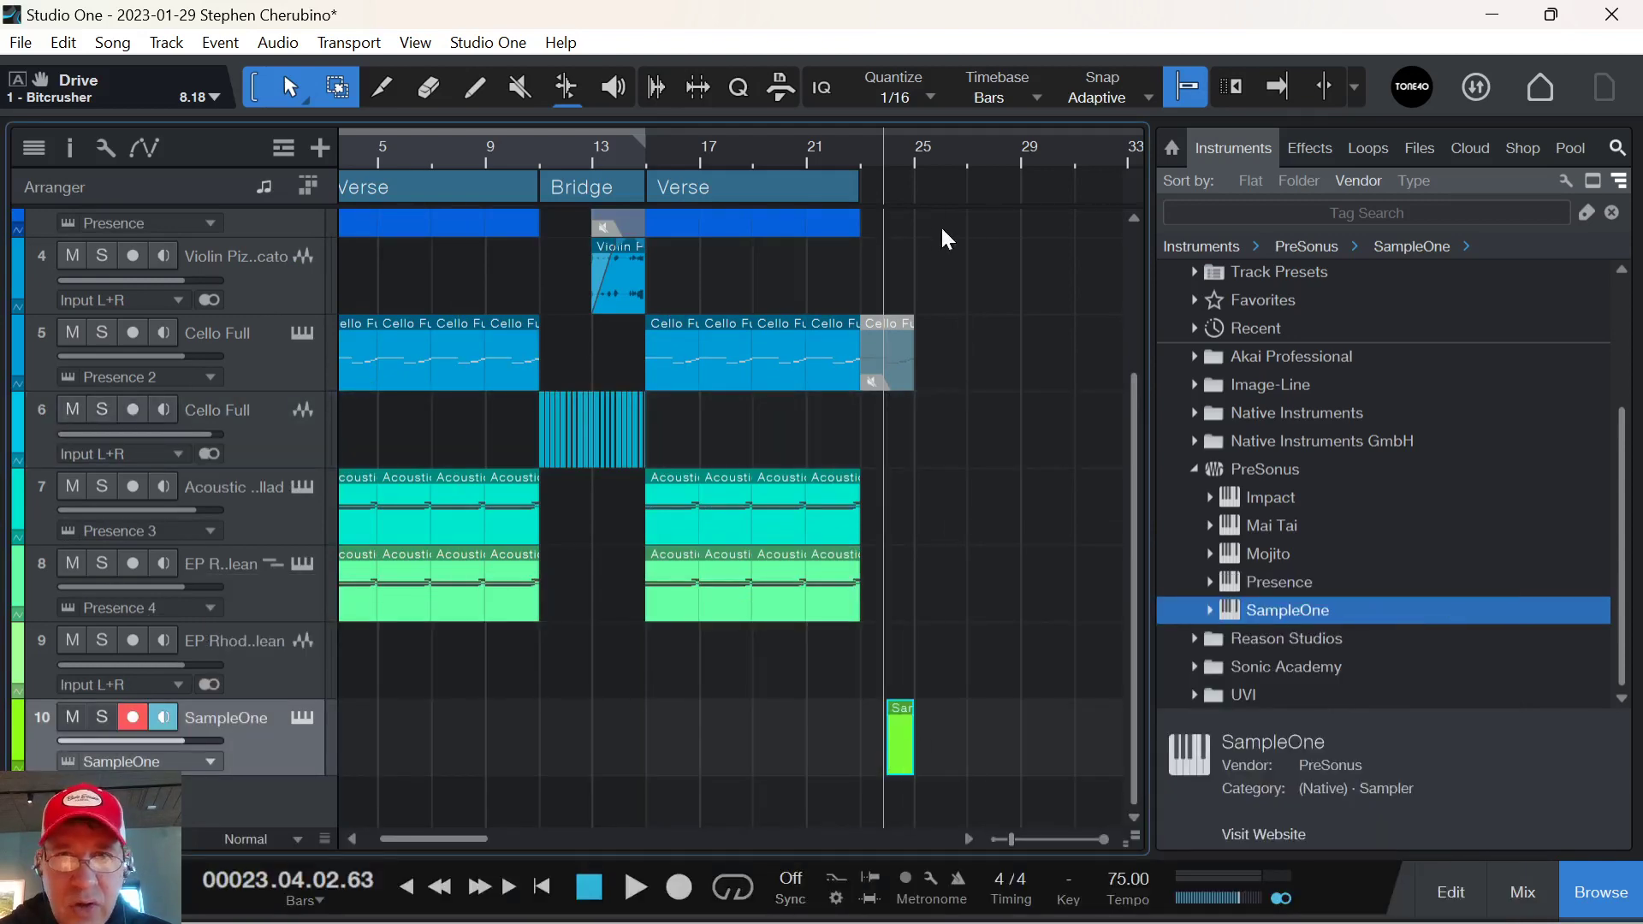
# Resize the SampleOne part to span bars 23 to 25 and open it in the note editor.
pyautogui.moveTo(876, 160); pyautogui.dragTo(935, 264)
pyautogui.moveTo(1005, 758); pyautogui.dragTo(1044, 774)
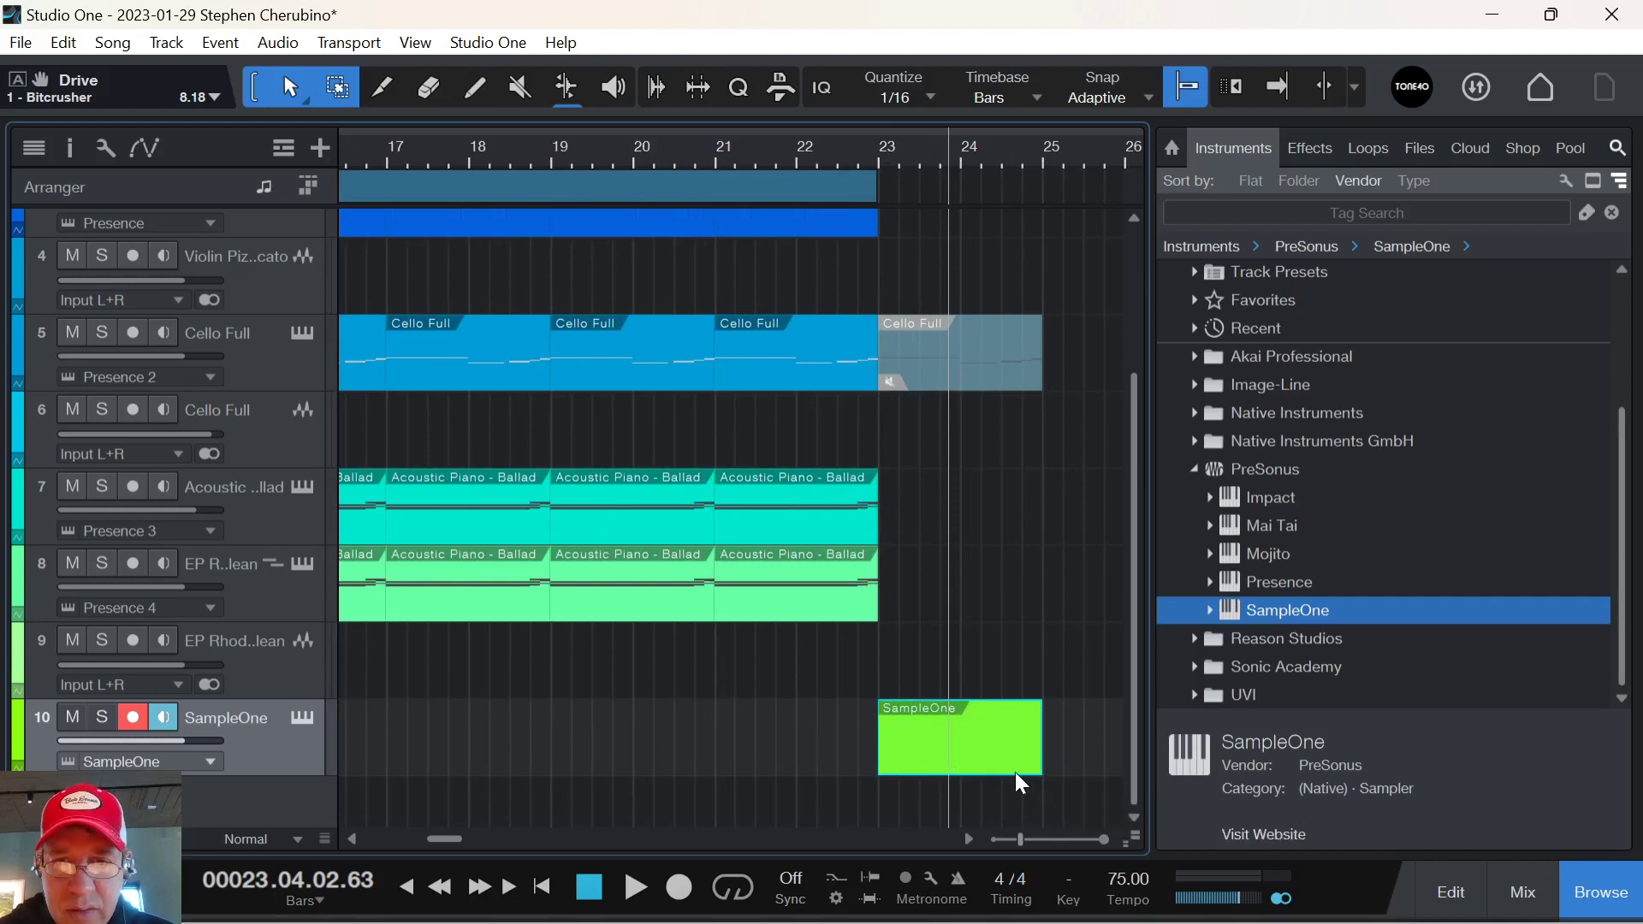
pyautogui.doubleClick(1017, 773)
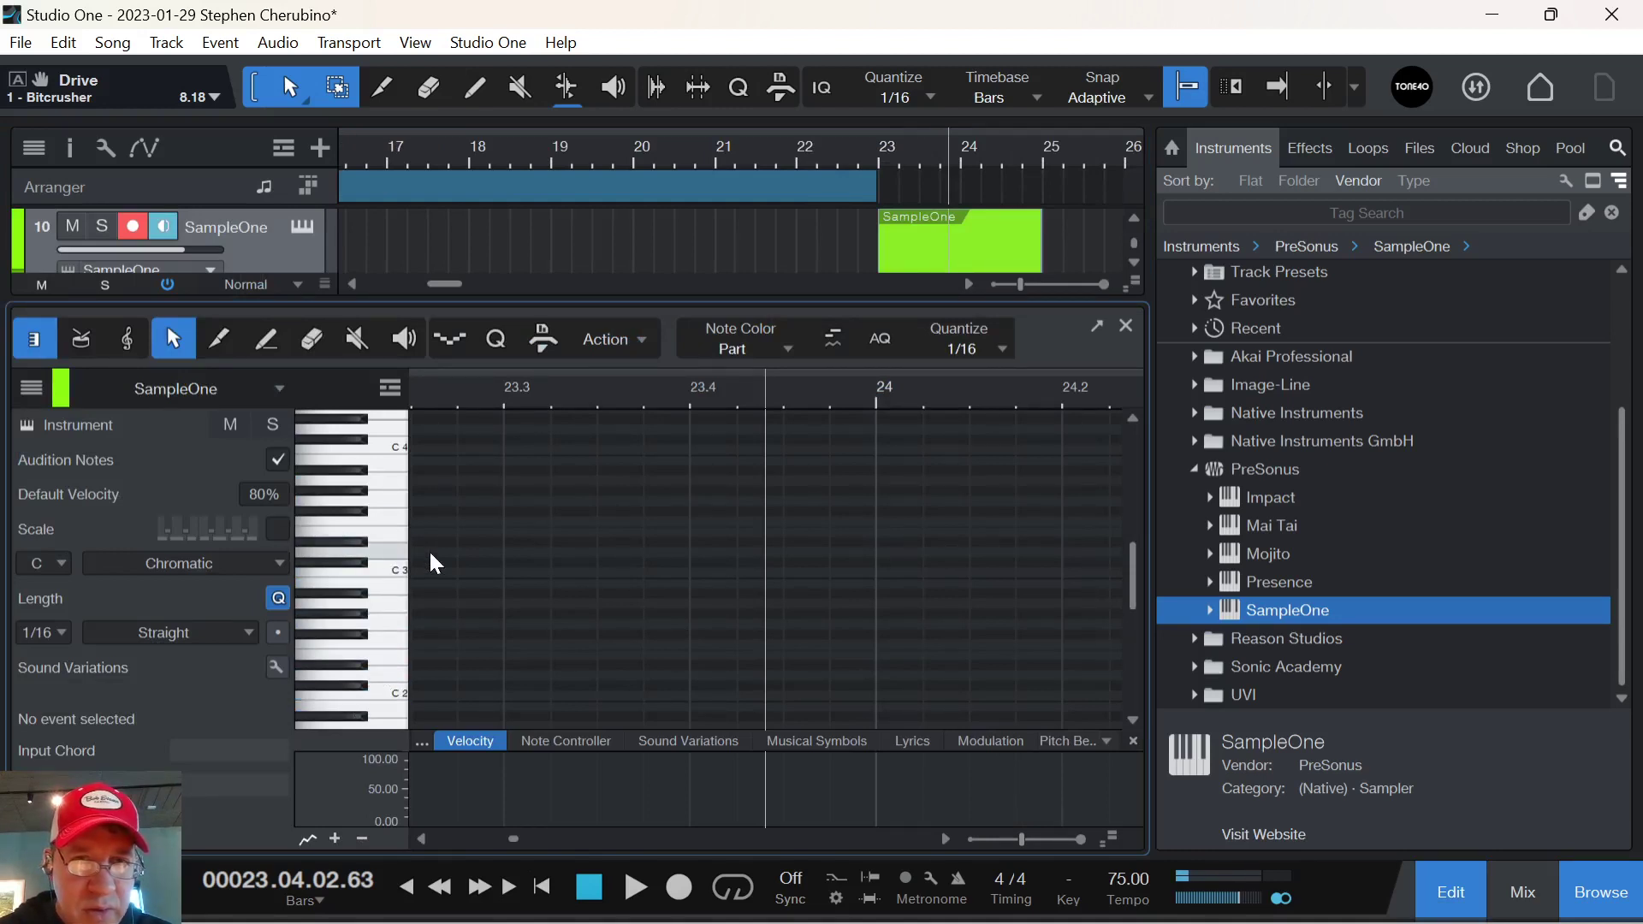
pyautogui.moveTo(453, 395); pyautogui.dragTo(544, 429)
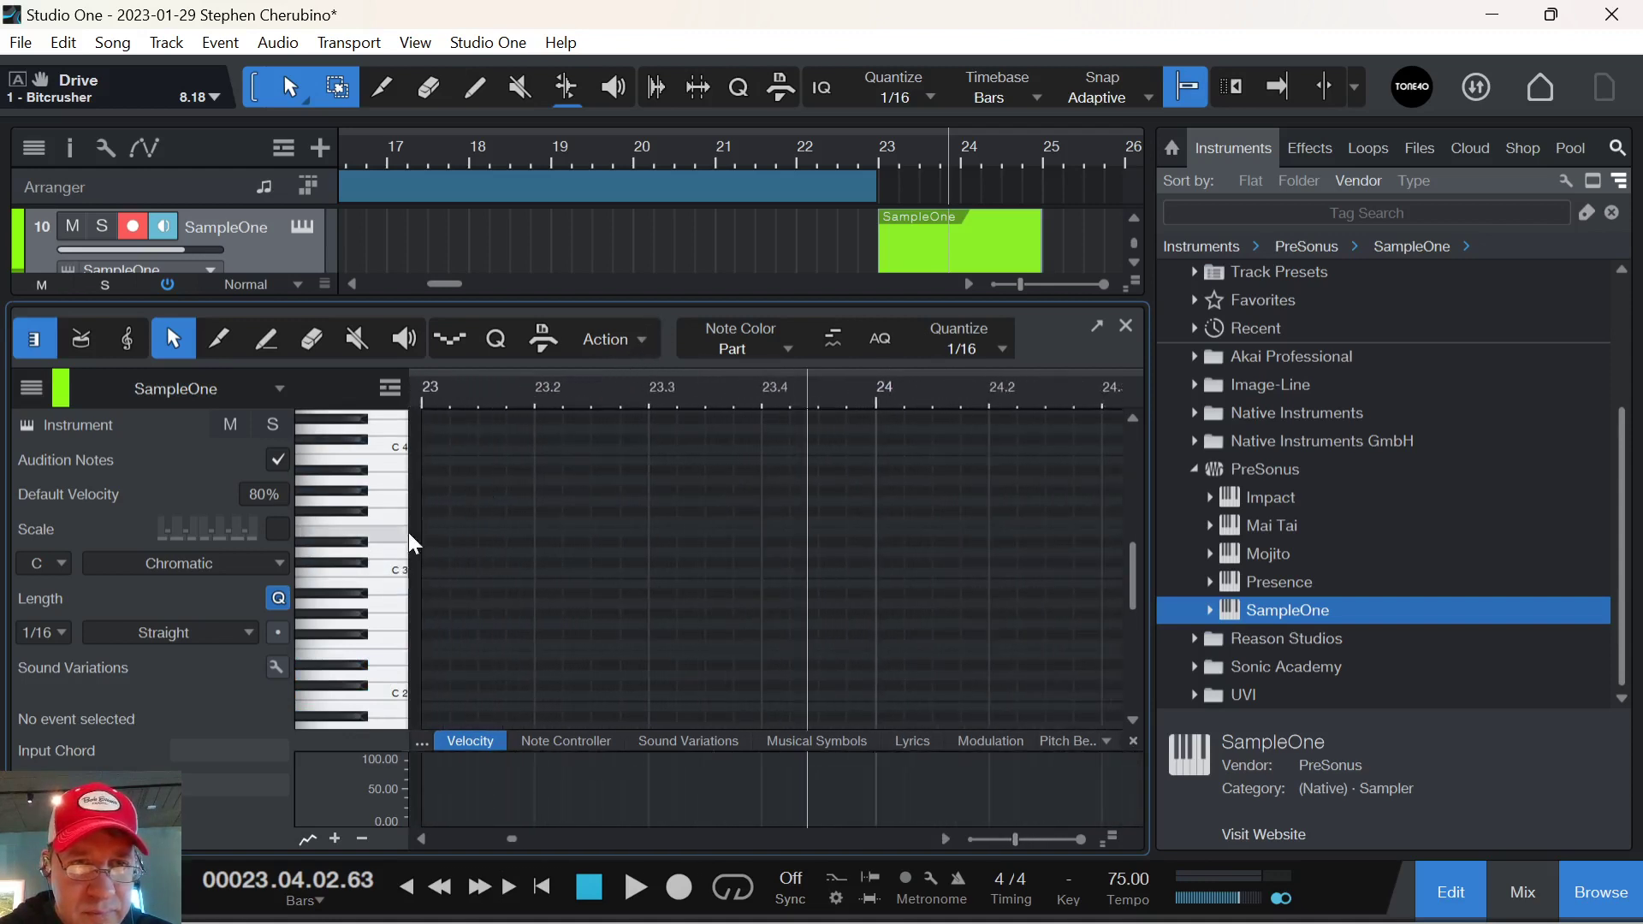
pyautogui.moveTo(453, 392); pyautogui.dragTo(490, 378)
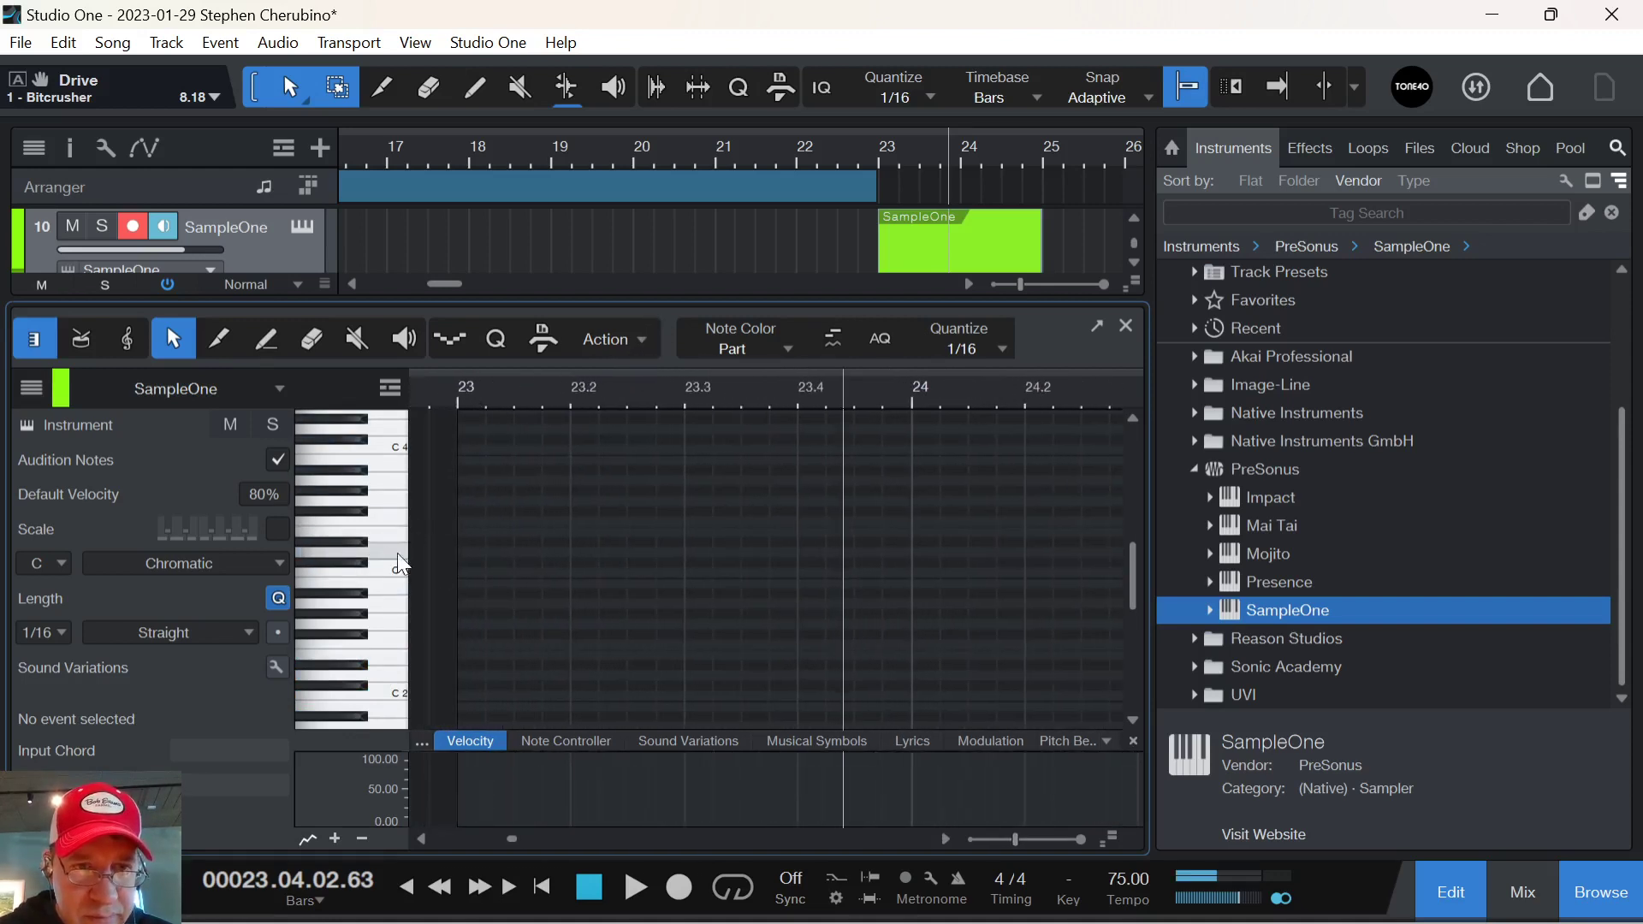
# Add a 1/16-long C 3 note at the start of bar 23 and play it back.
pyautogui.click(466, 556)
pyautogui.moveTo(472, 555); pyautogui.dragTo(468, 573)
pyautogui.click(839, 153)
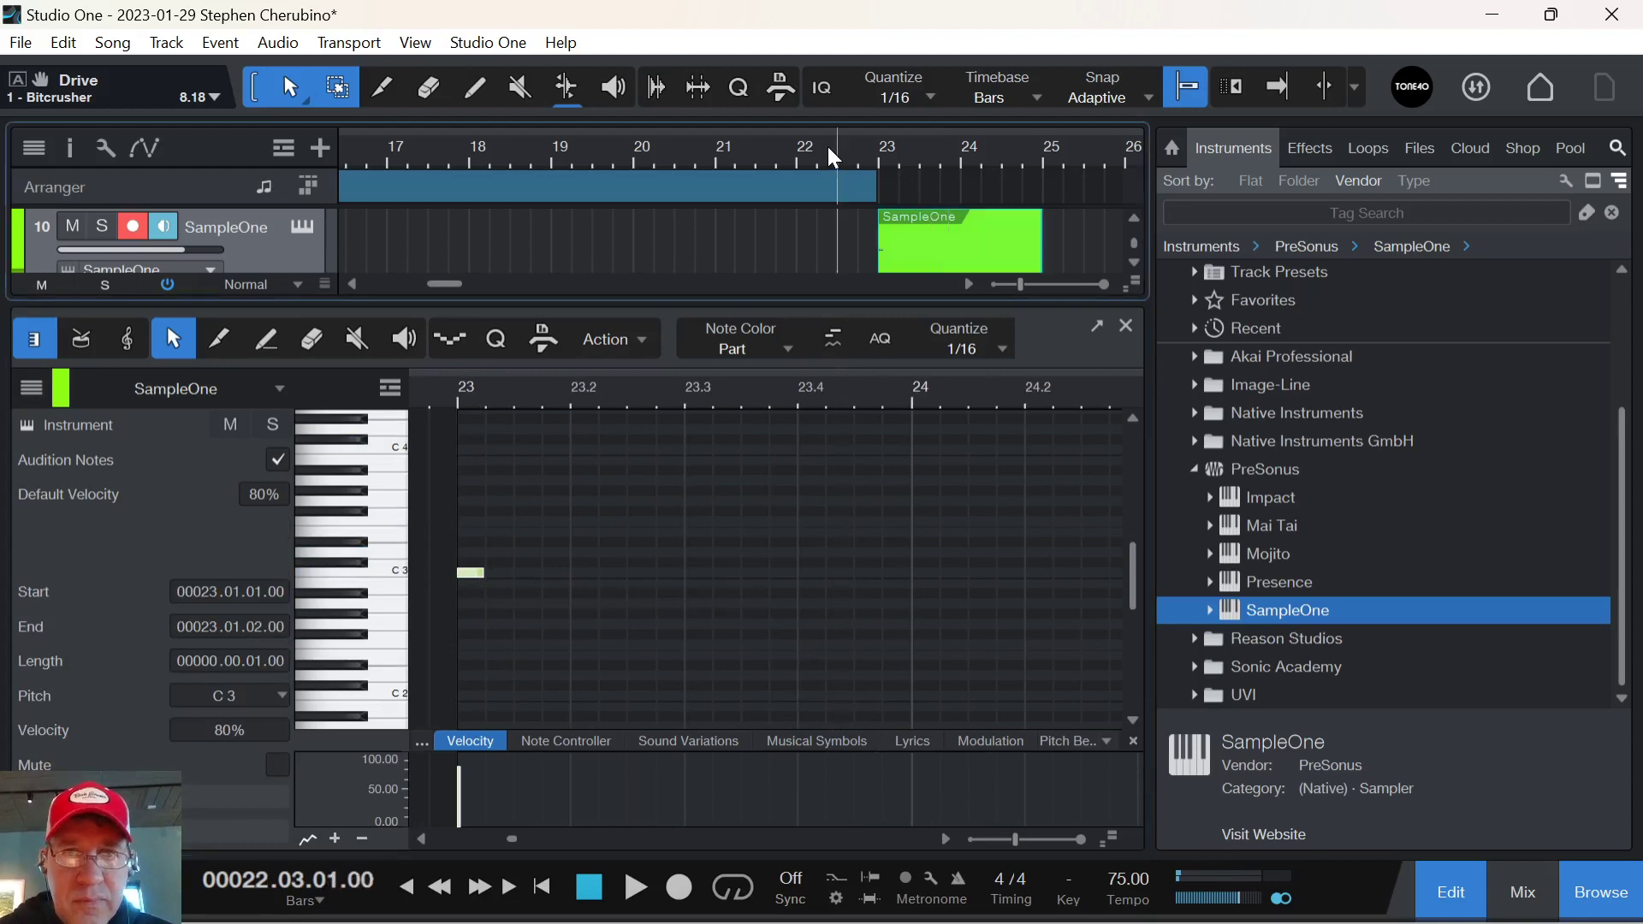
pyautogui.press('f')
pyautogui.press('space')
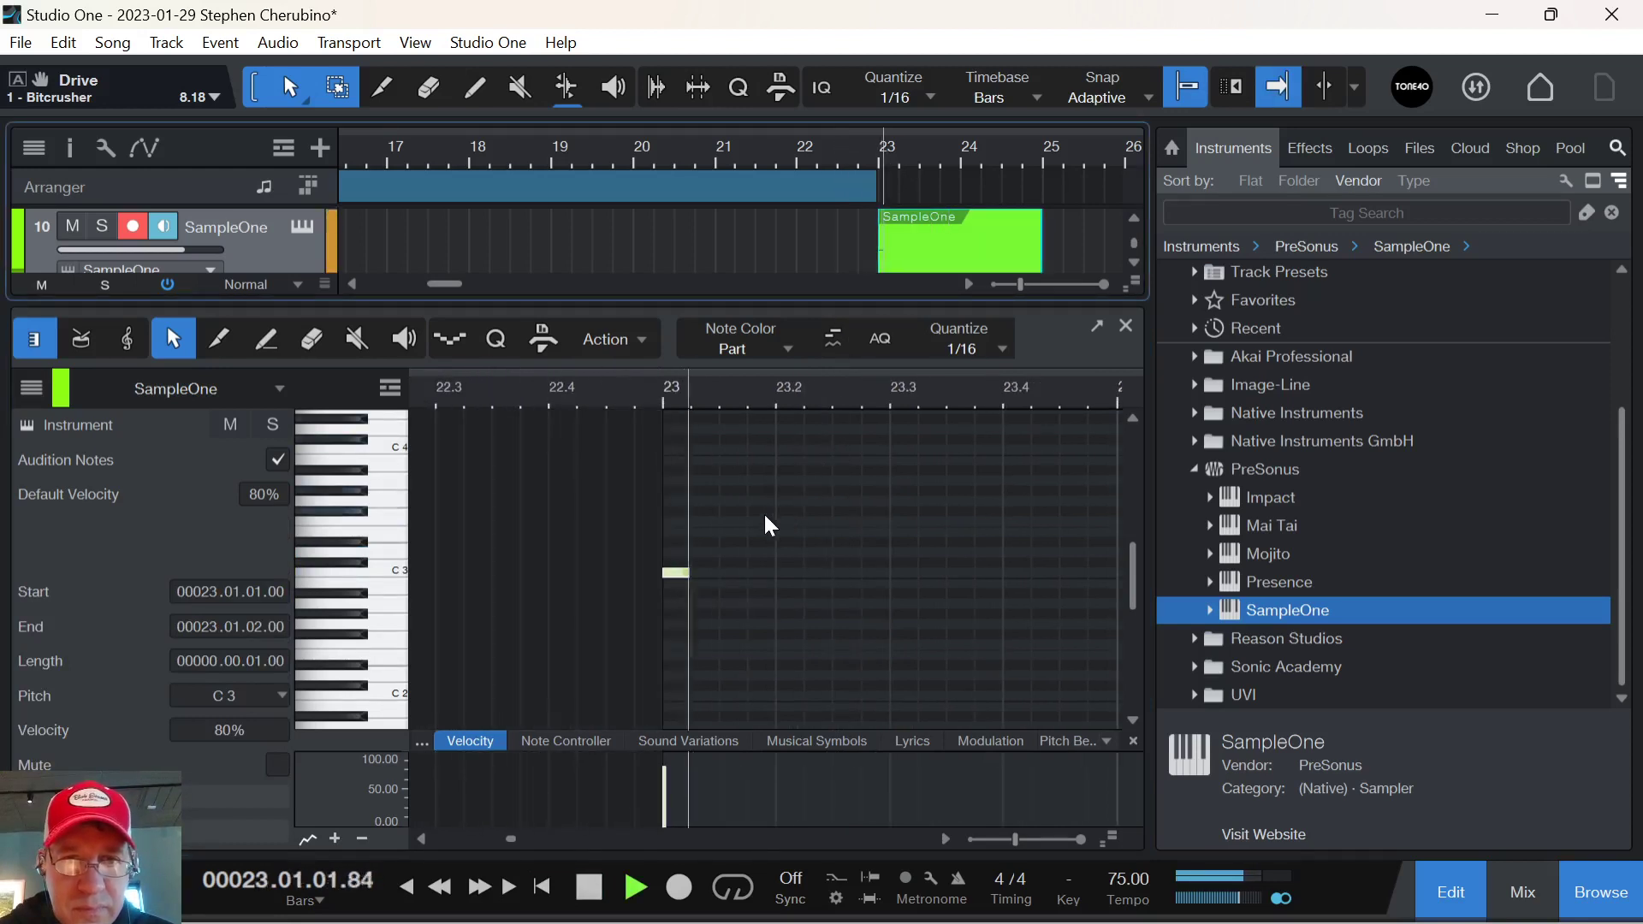
pyautogui.press('space')
# Lower the C 3 note at bar 23 to F 2 and play it from bar 23.
pyautogui.moveTo(671, 573); pyautogui.dragTo(674, 646)
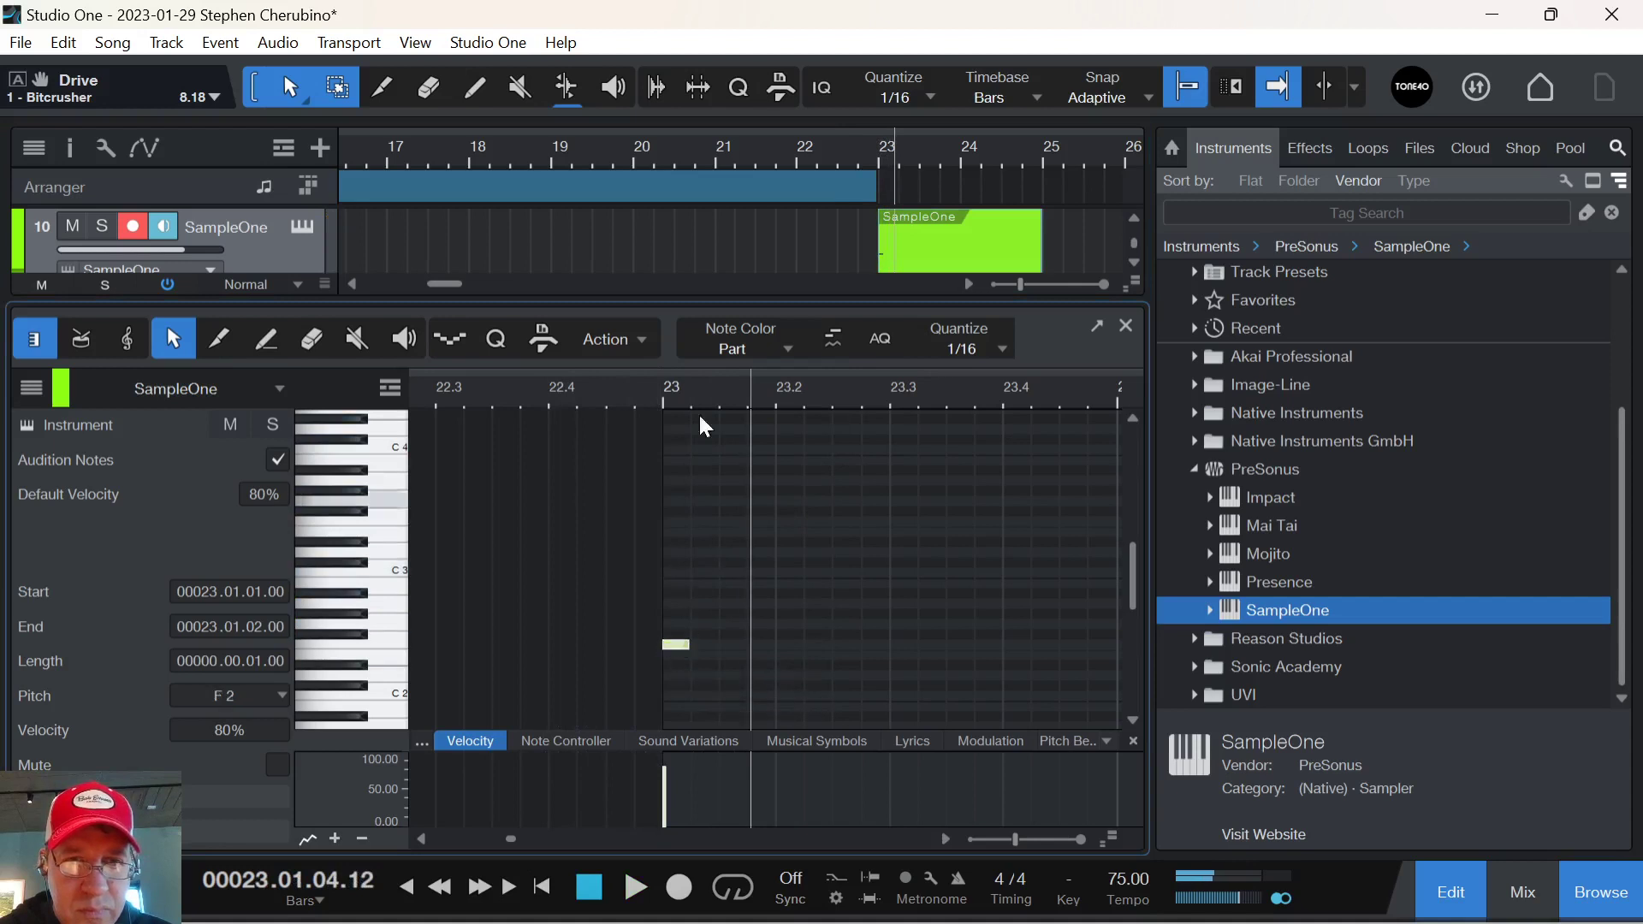
pyautogui.click(664, 394)
pyautogui.press('space')
pyautogui.press('space')
# Lengthen the F 2 note to two bars so it ends at bar 25.
pyautogui.moveTo(634, 391); pyautogui.dragTo(618, 378)
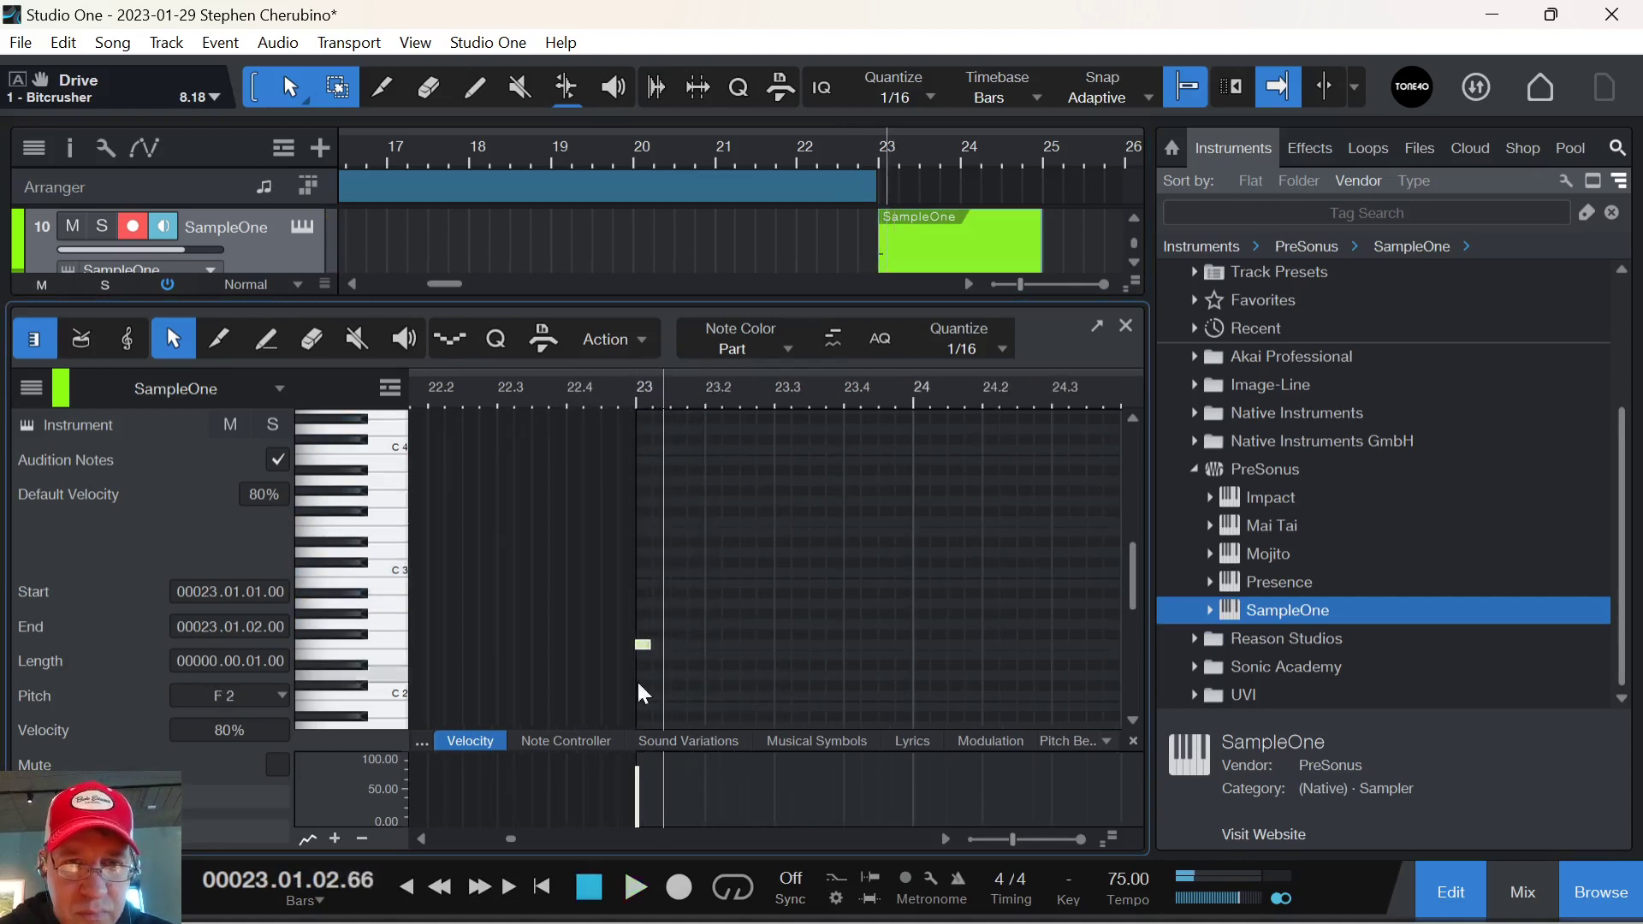
pyautogui.moveTo(652, 647); pyautogui.dragTo(1023, 646)
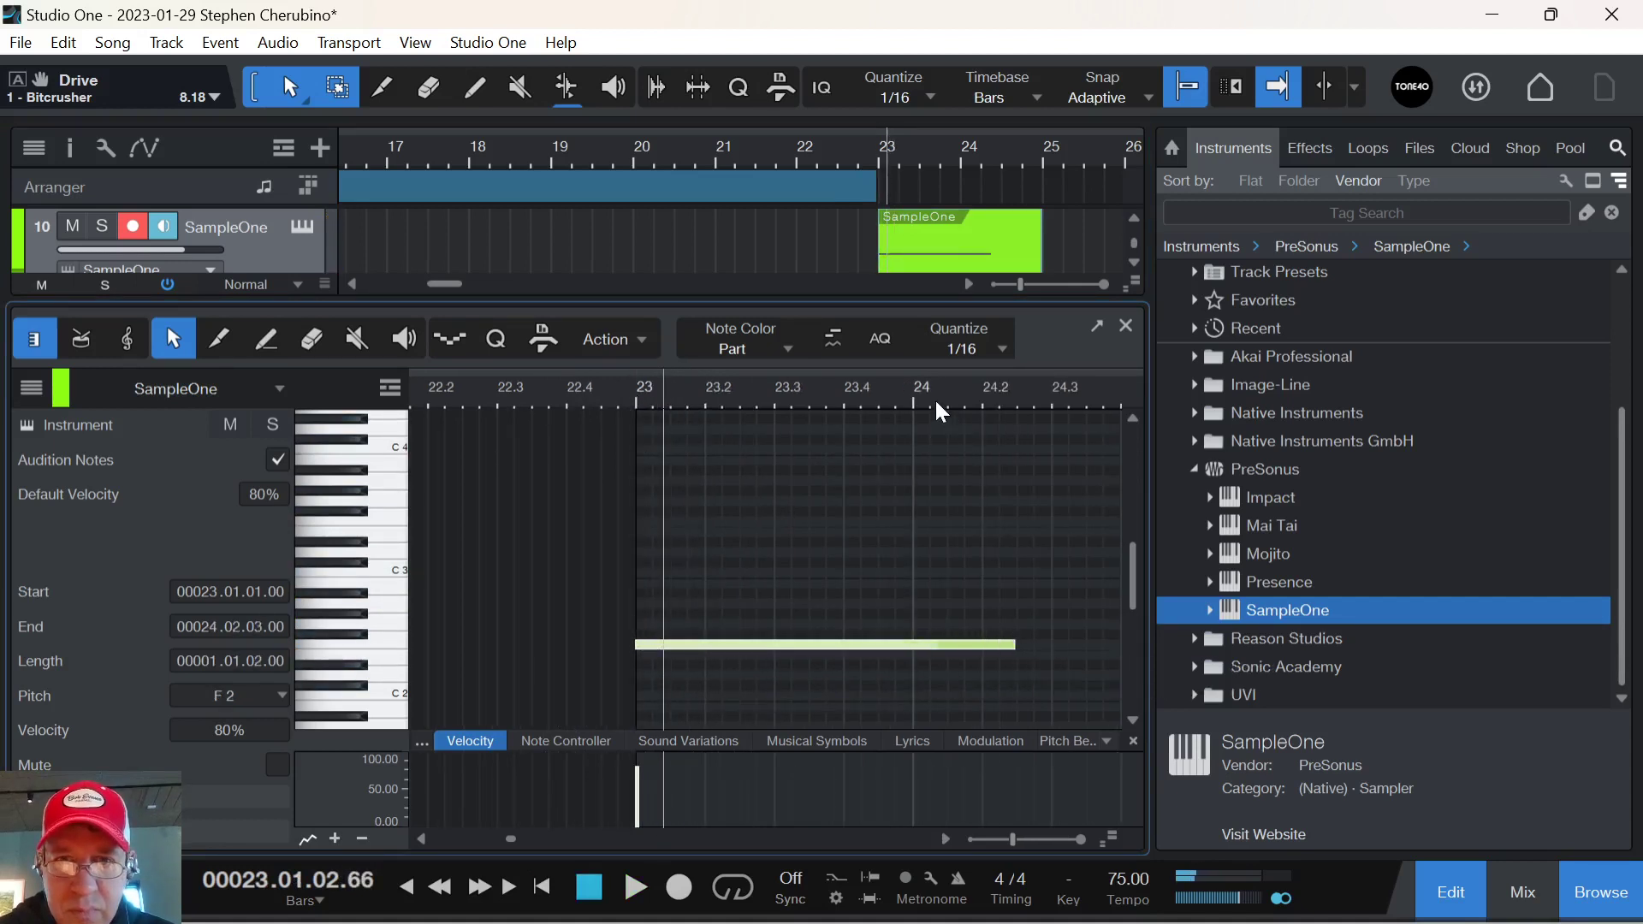
pyautogui.press('w')
pyautogui.moveTo(855, 369); pyautogui.dragTo(857, 374)
pyautogui.moveTo(886, 650); pyautogui.dragTo(955, 649)
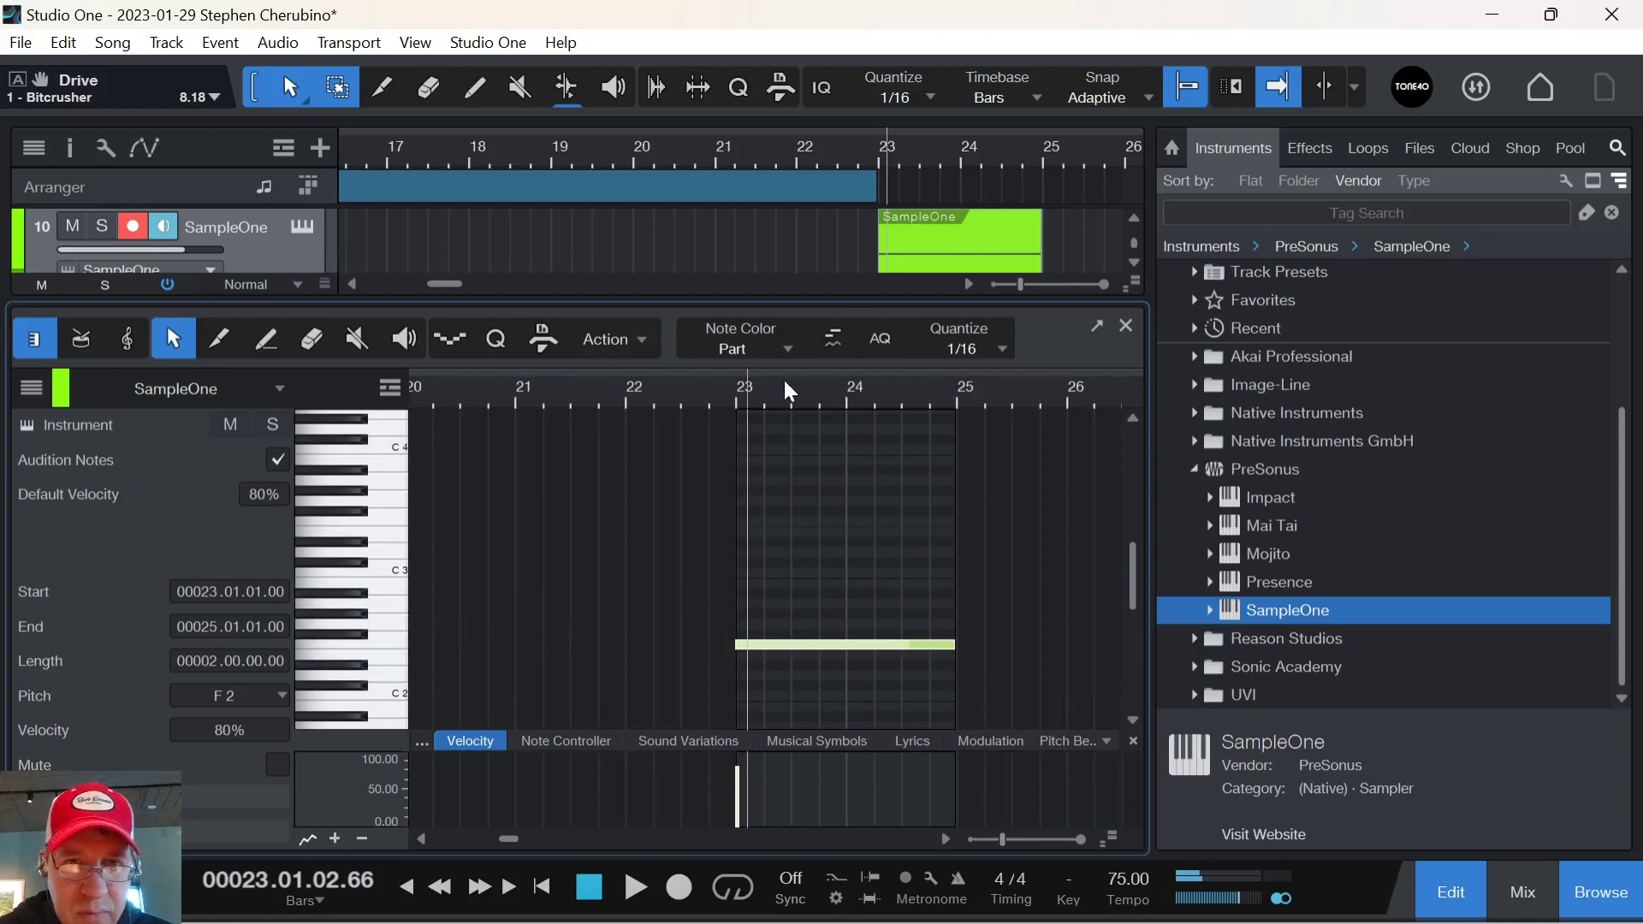
# Add a G# 2 note above the F 2 note, spanning from bar 23 to bar 25.
pyautogui.scroll(4, 755, 518)
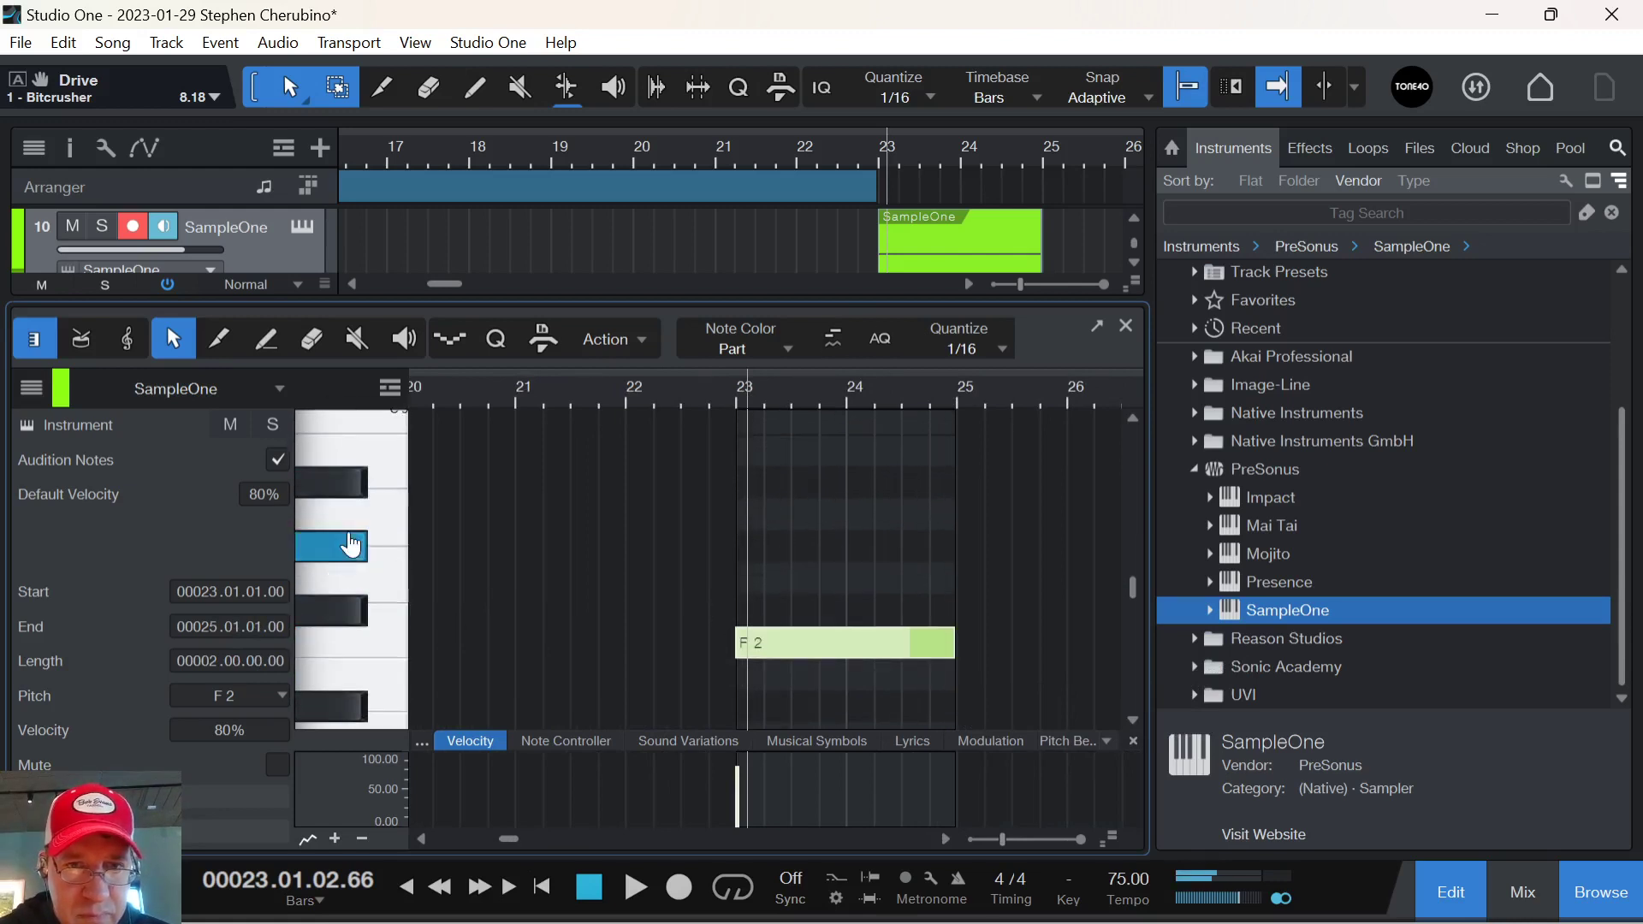
pyautogui.click(750, 552)
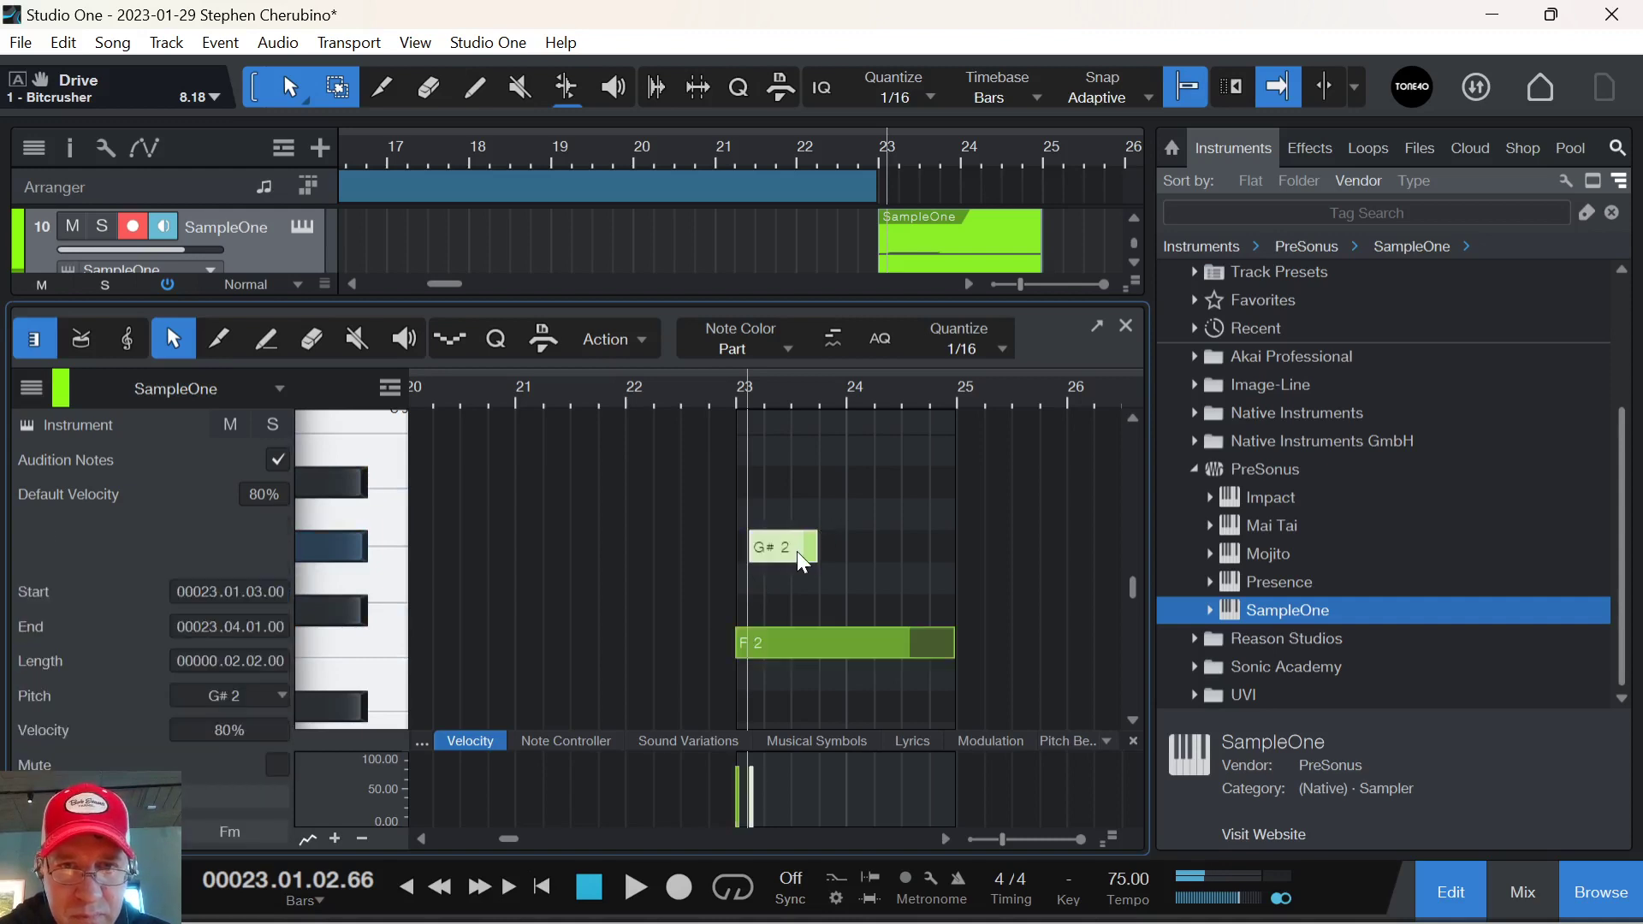
pyautogui.moveTo(784, 551); pyautogui.dragTo(960, 571)
pyautogui.click(935, 524)
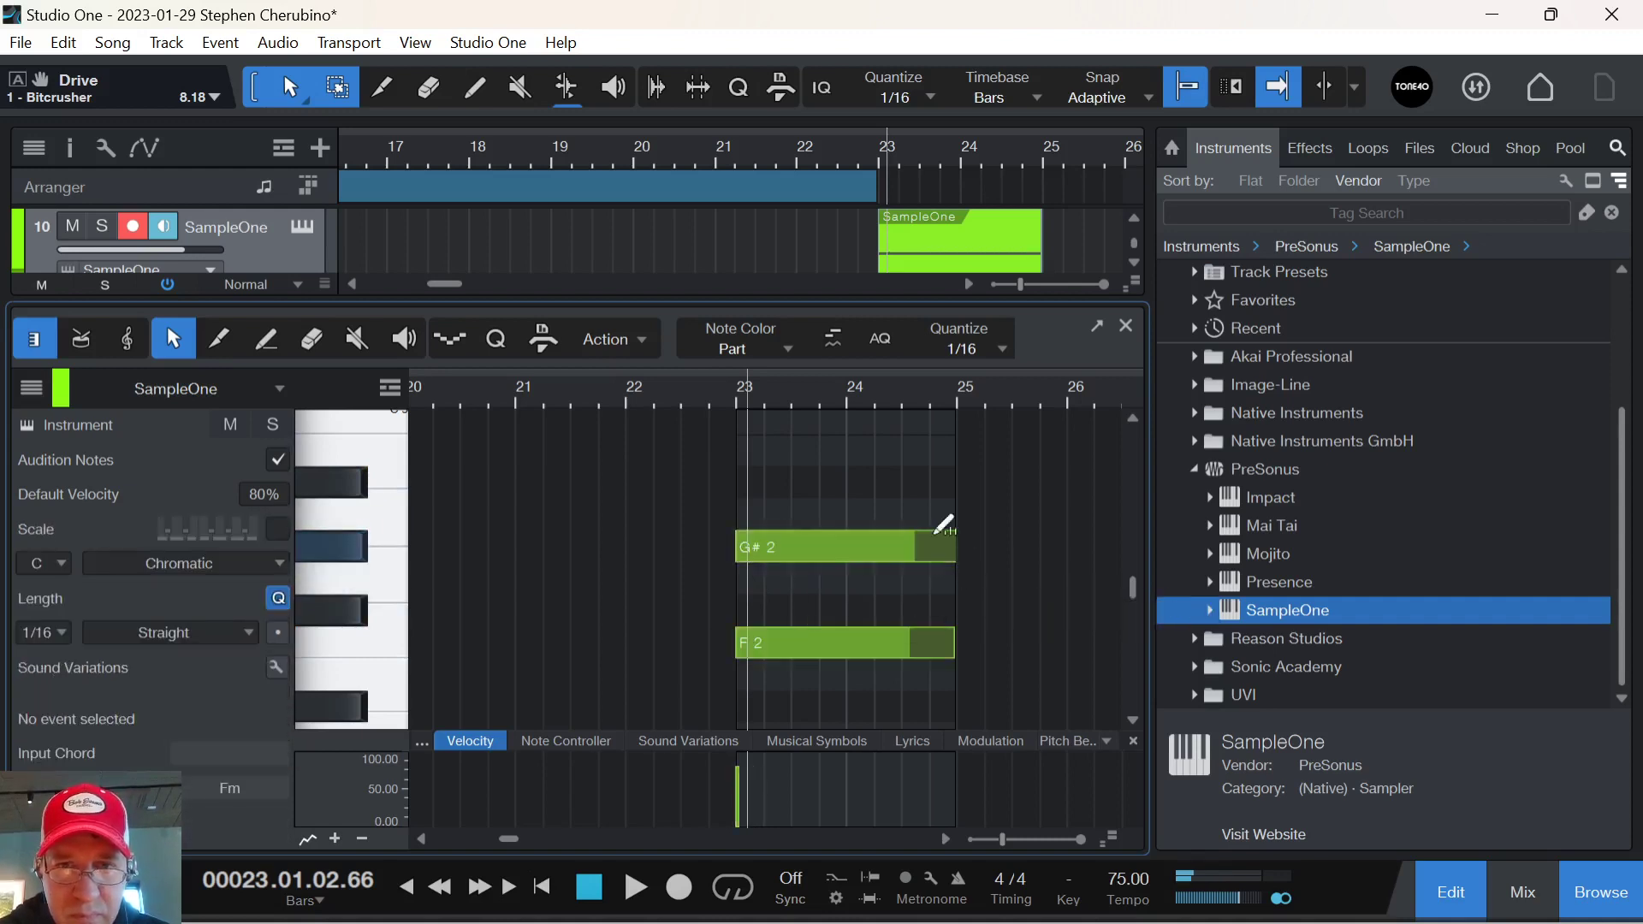
# Add a C 3 note to the chord, running from 23.01.02 to bar 25.
pyautogui.click(741, 451)
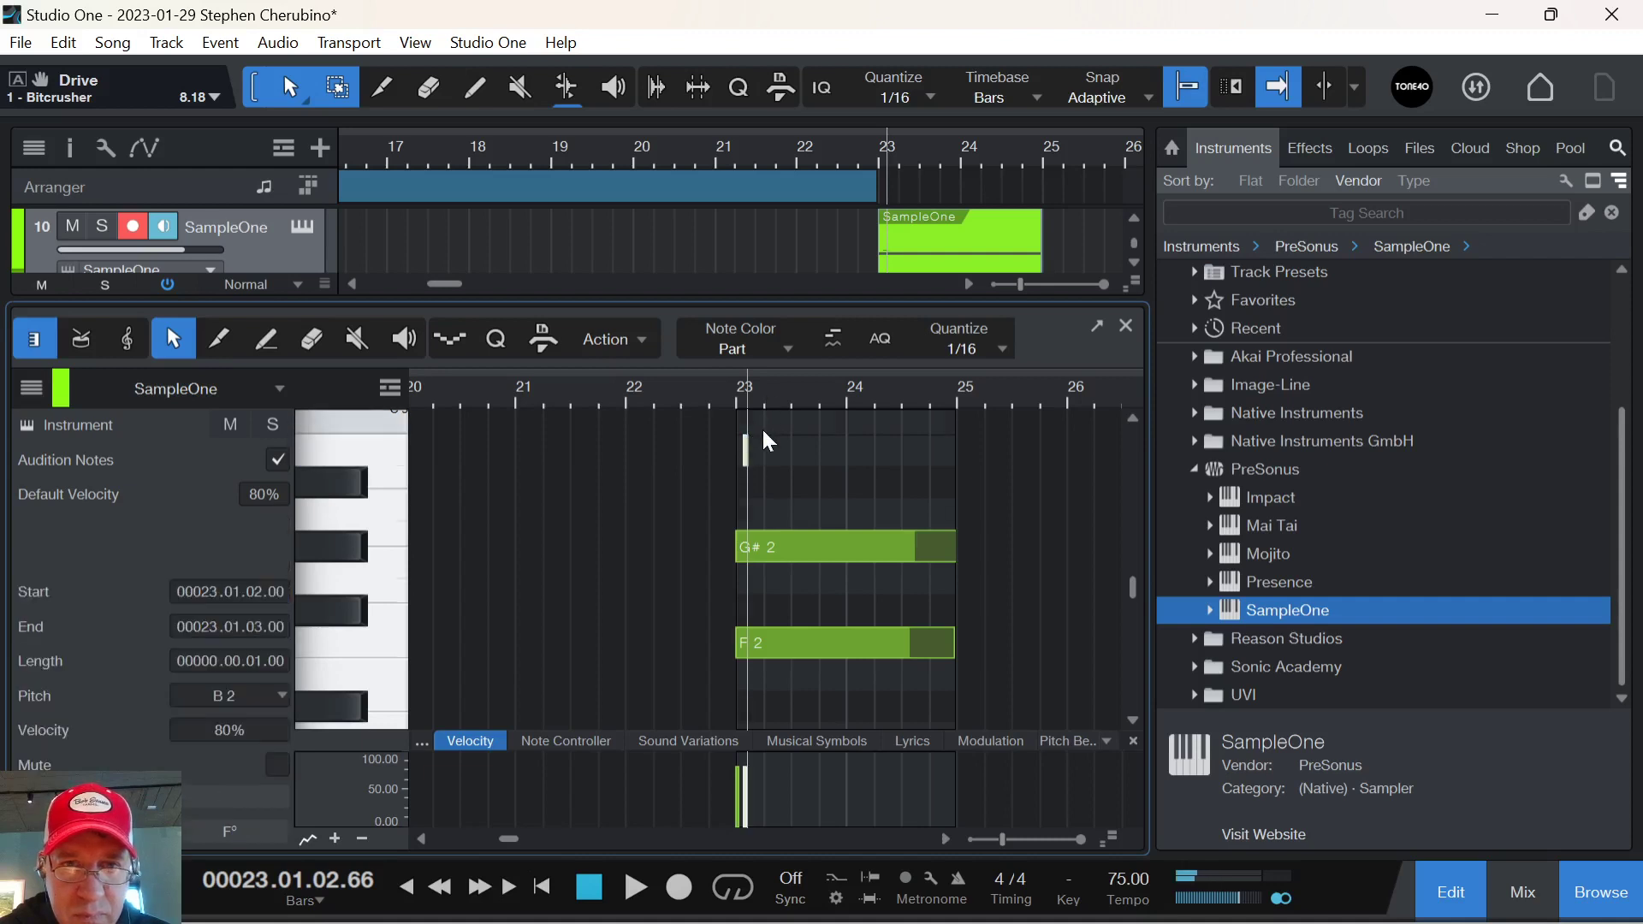
pyautogui.scroll(2, 753, 480)
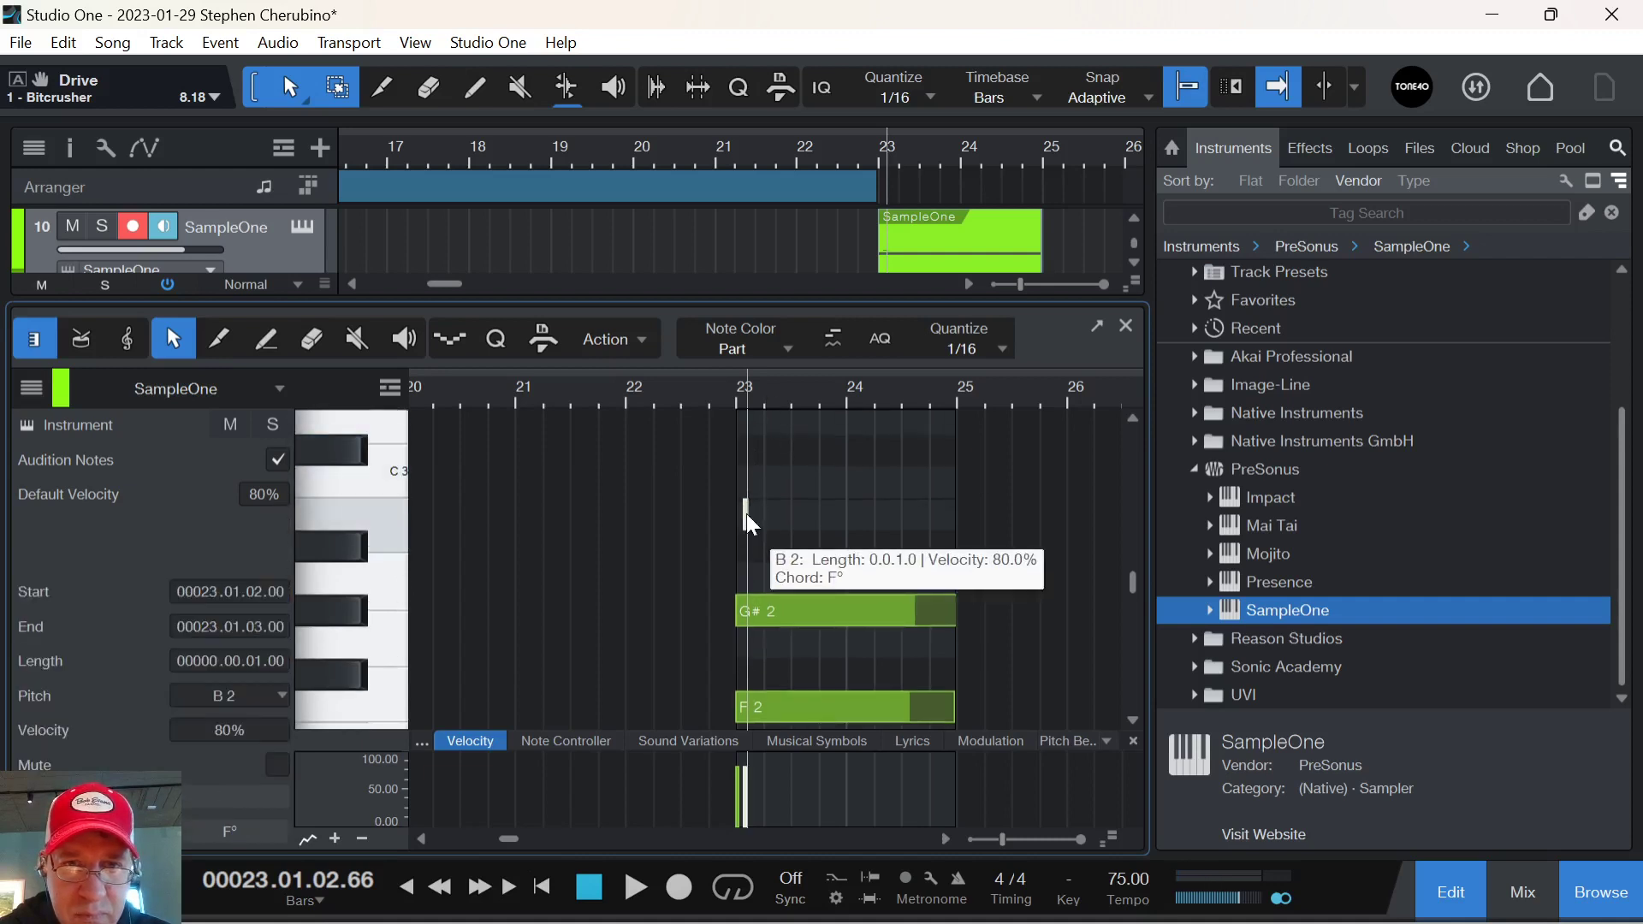
pyautogui.moveTo(746, 513); pyautogui.dragTo(743, 490)
pyautogui.moveTo(747, 490); pyautogui.dragTo(959, 470)
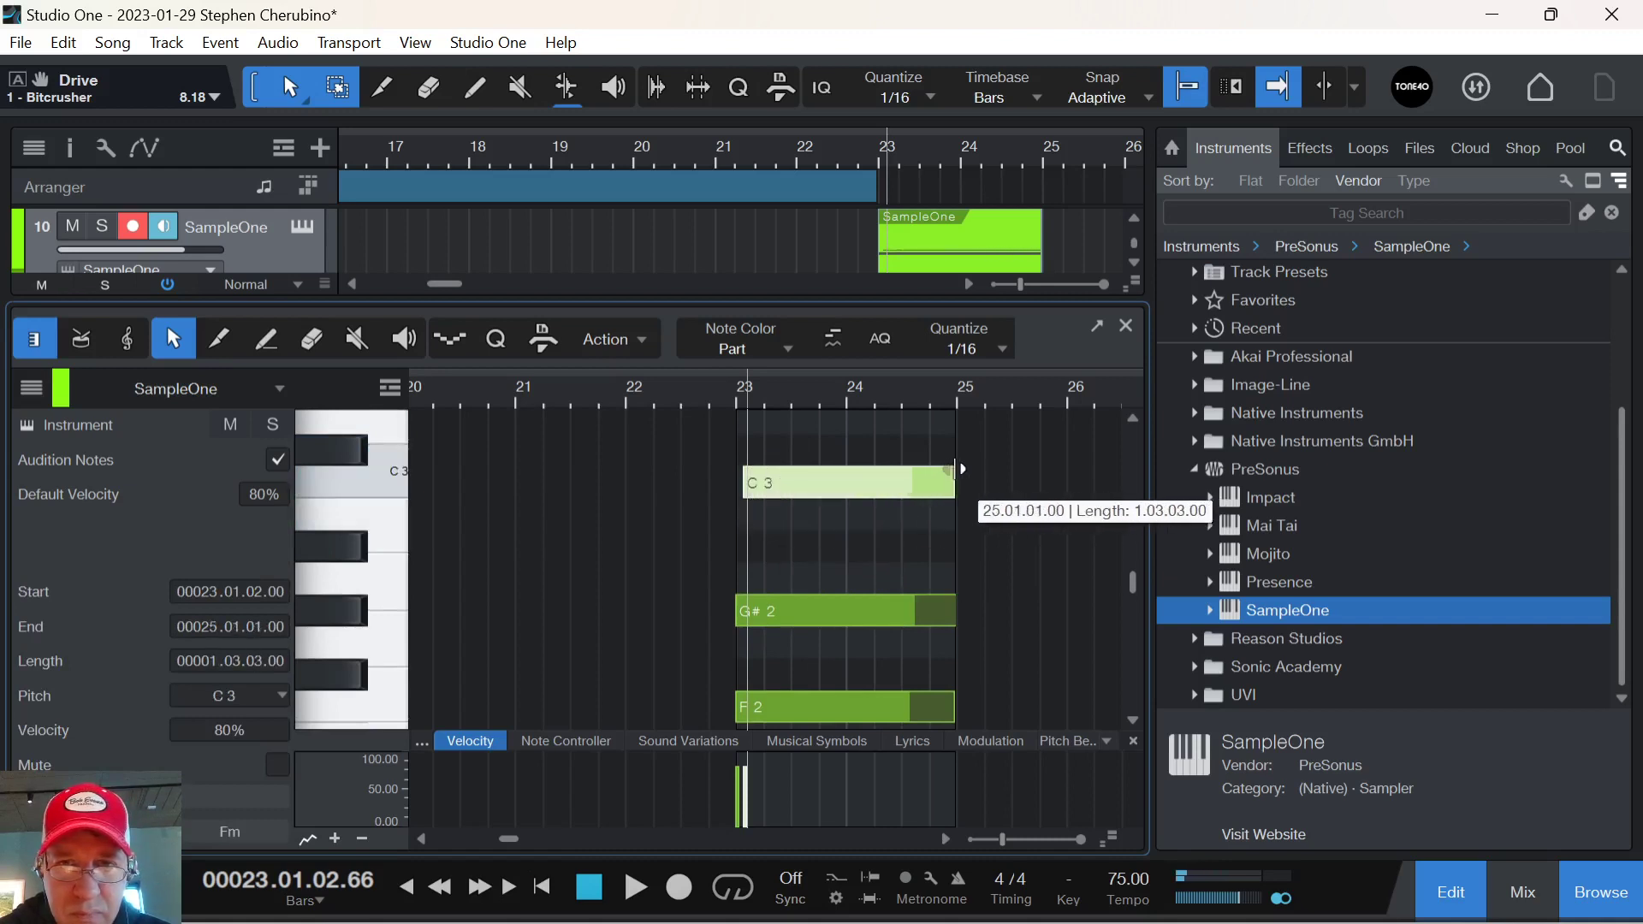
# Add an F 3 note from 23.01.02 to bar 25, play the chord back and close the note editor.
pyautogui.scroll(3, 933, 449)
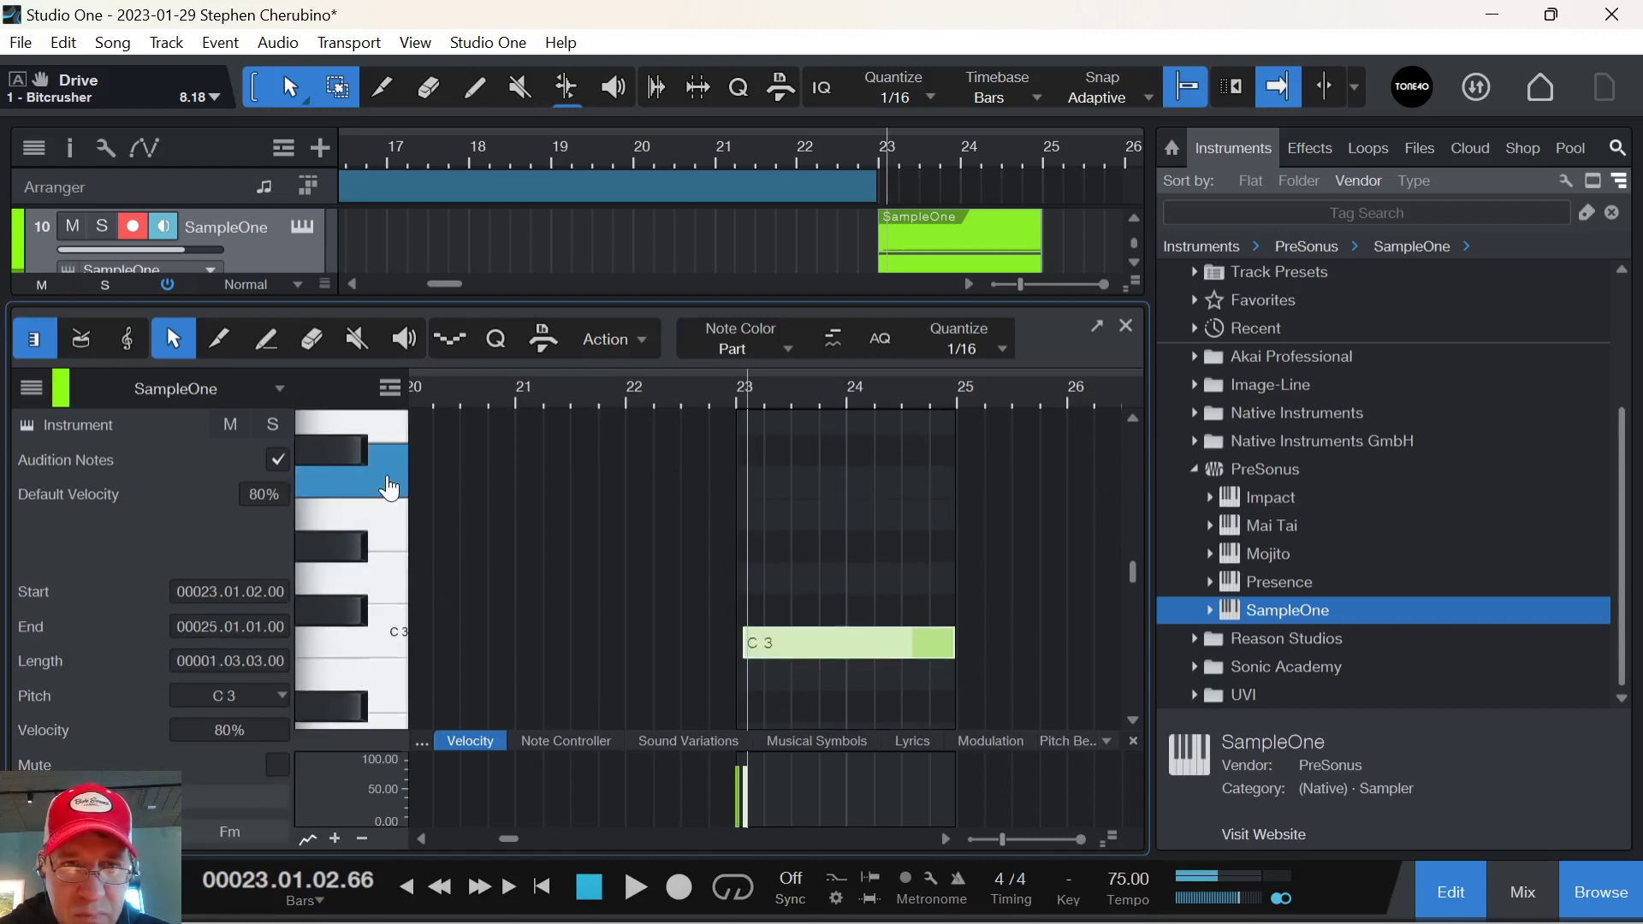
pyautogui.moveTo(744, 482); pyautogui.dragTo(959, 487)
pyautogui.click(717, 396)
pyautogui.press('space')
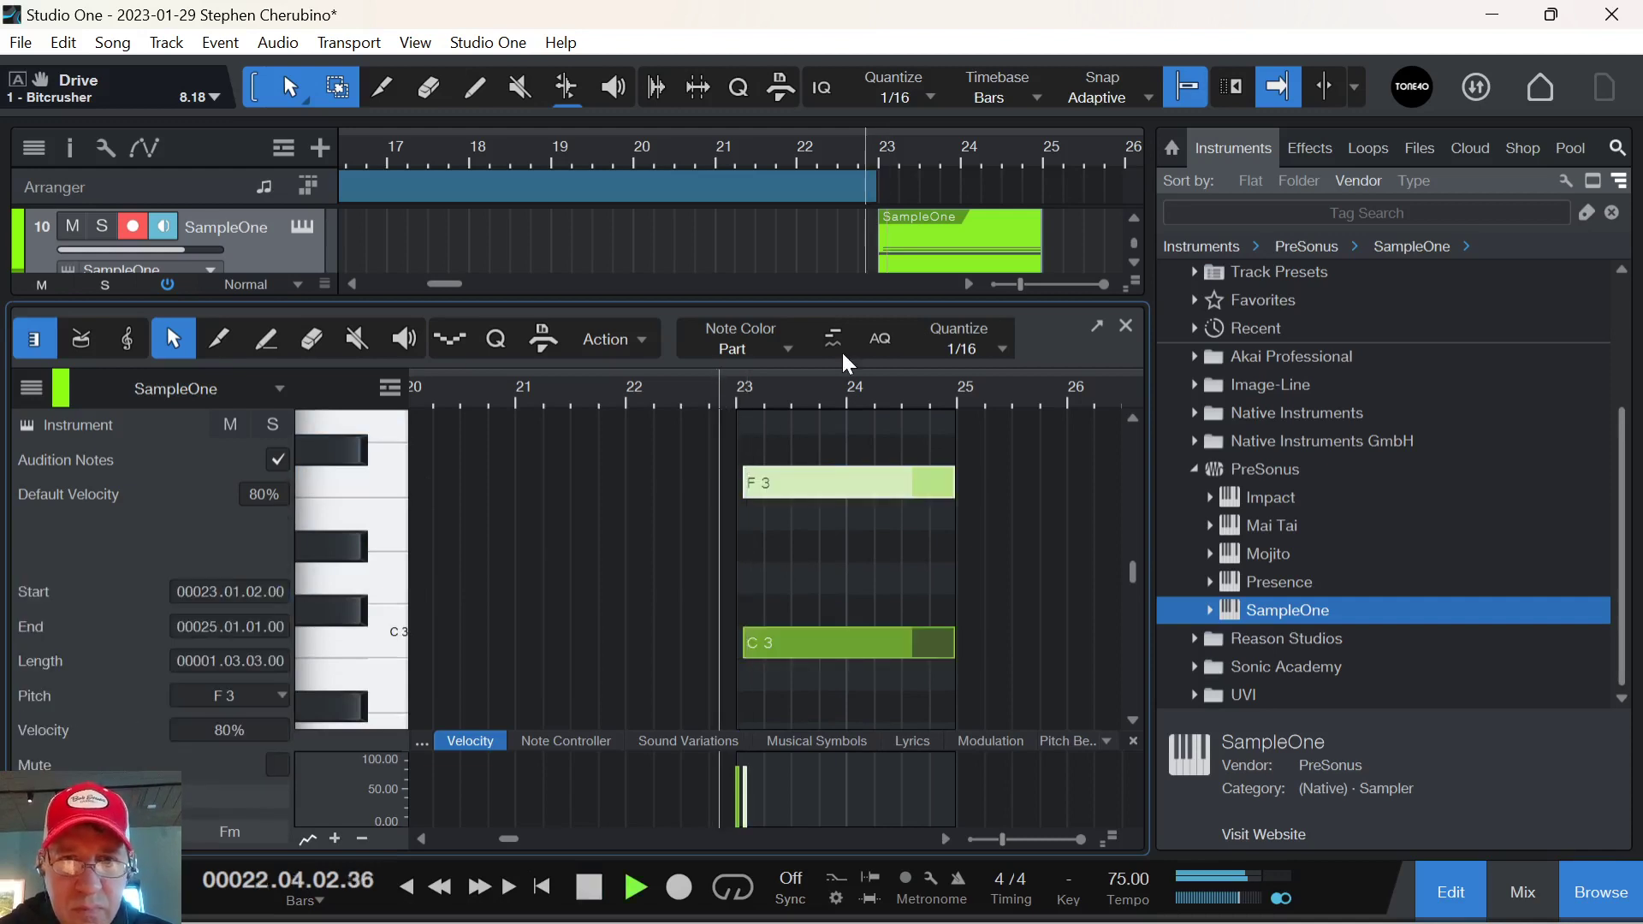
pyautogui.click(1126, 326)
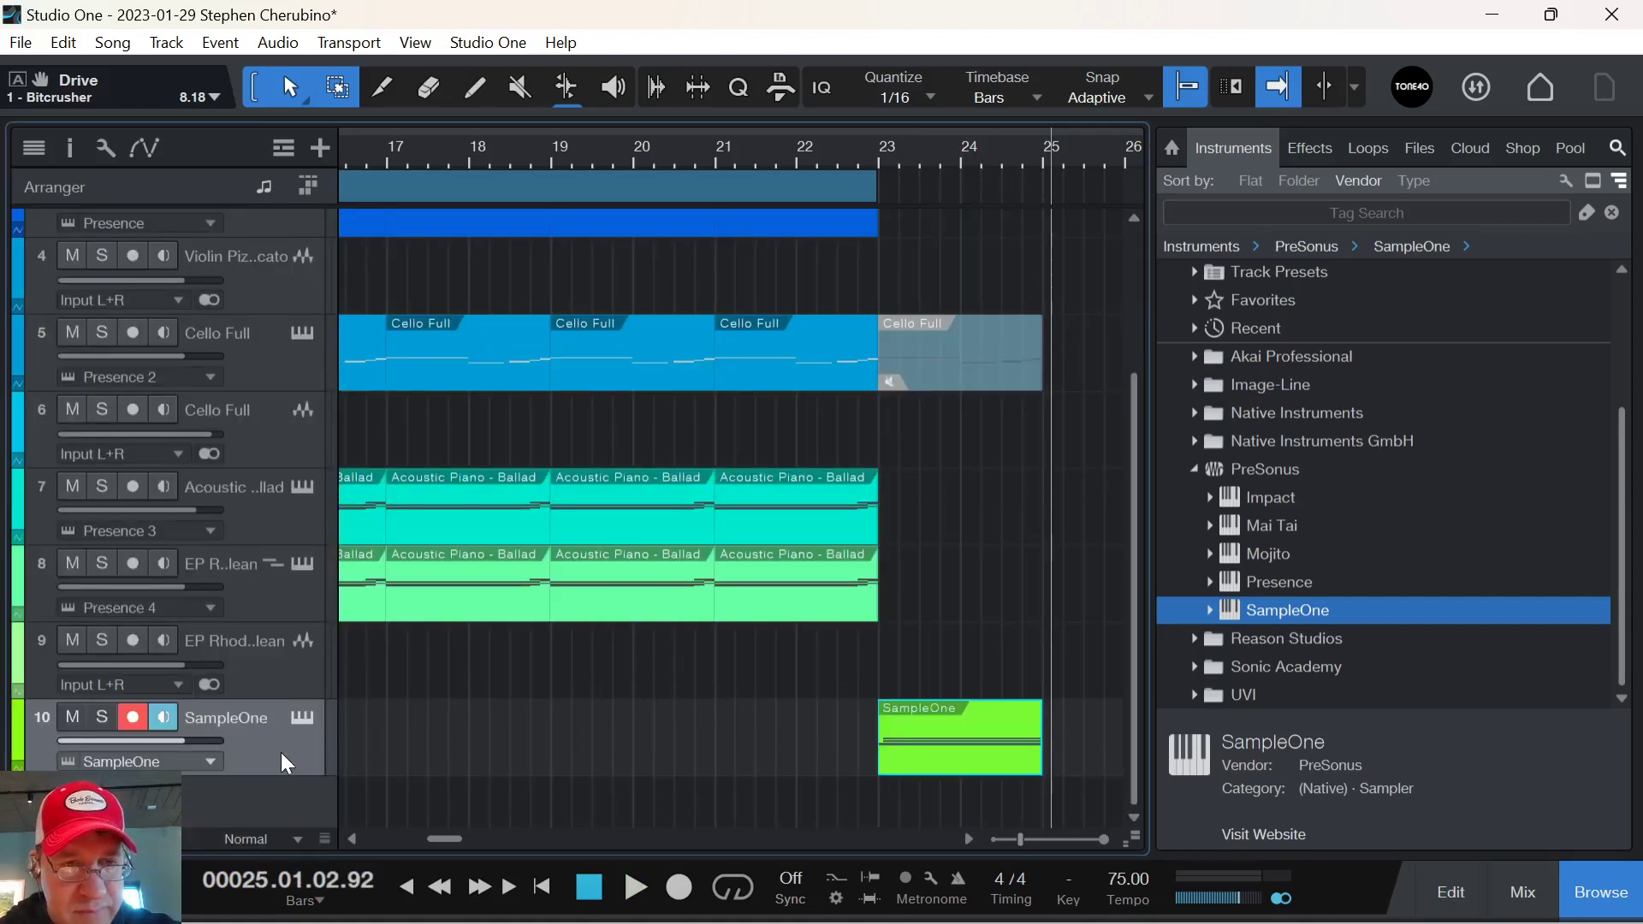
# Add a send to Room Reverb on the SampleOne instrument channel.
pyautogui.press('F4')
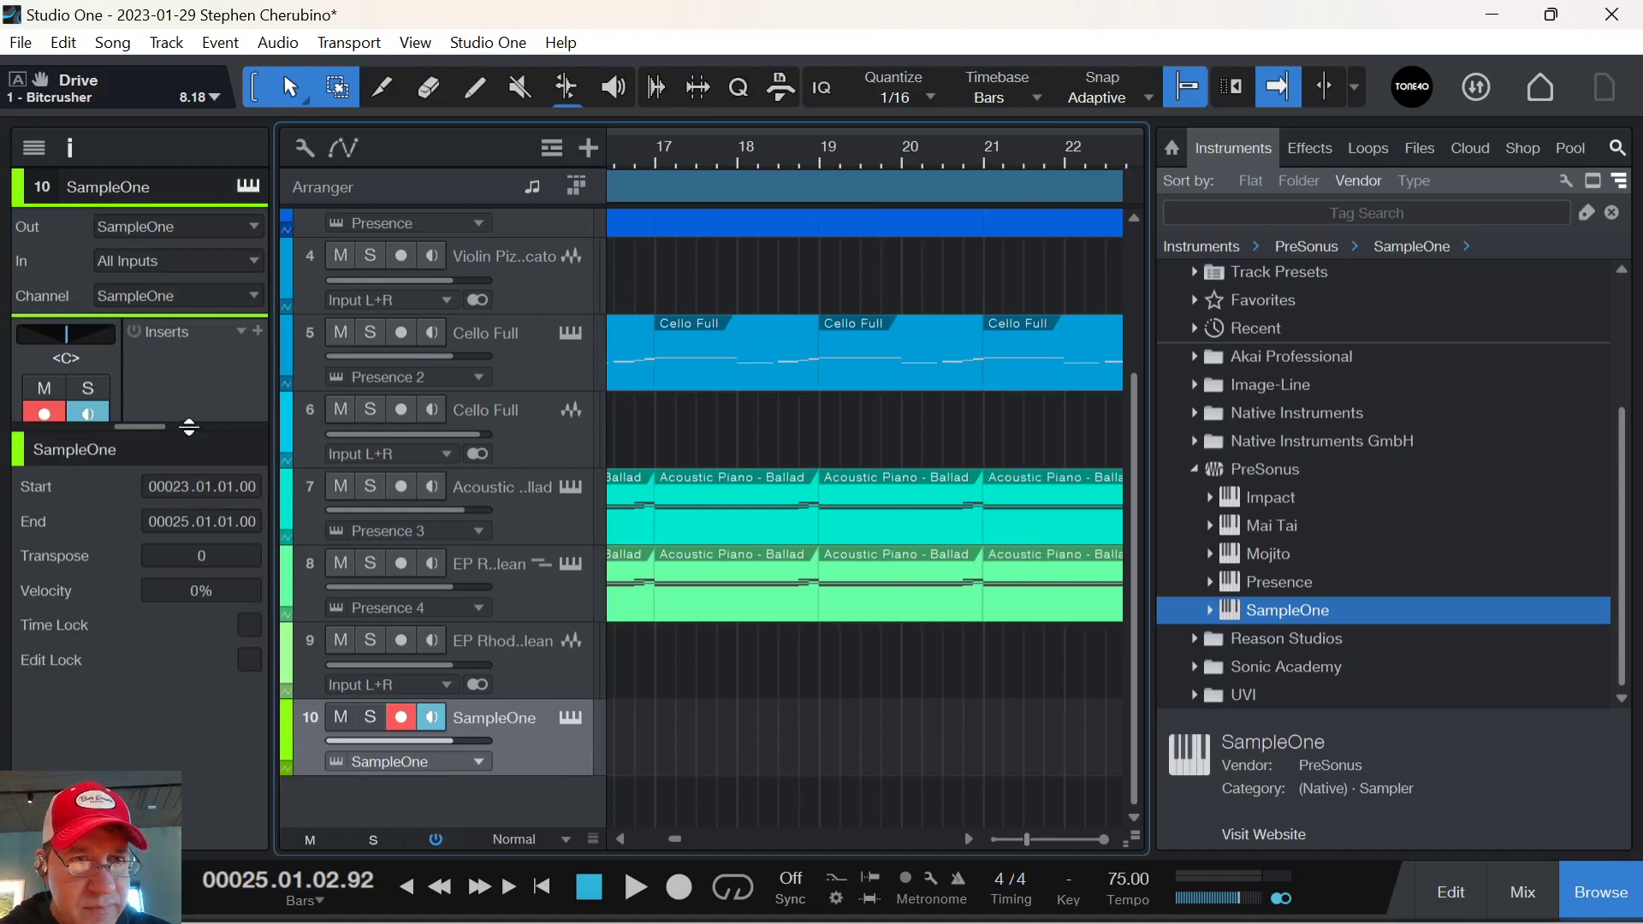
pyautogui.moveTo(174, 422); pyautogui.dragTo(174, 676)
pyautogui.click(256, 562)
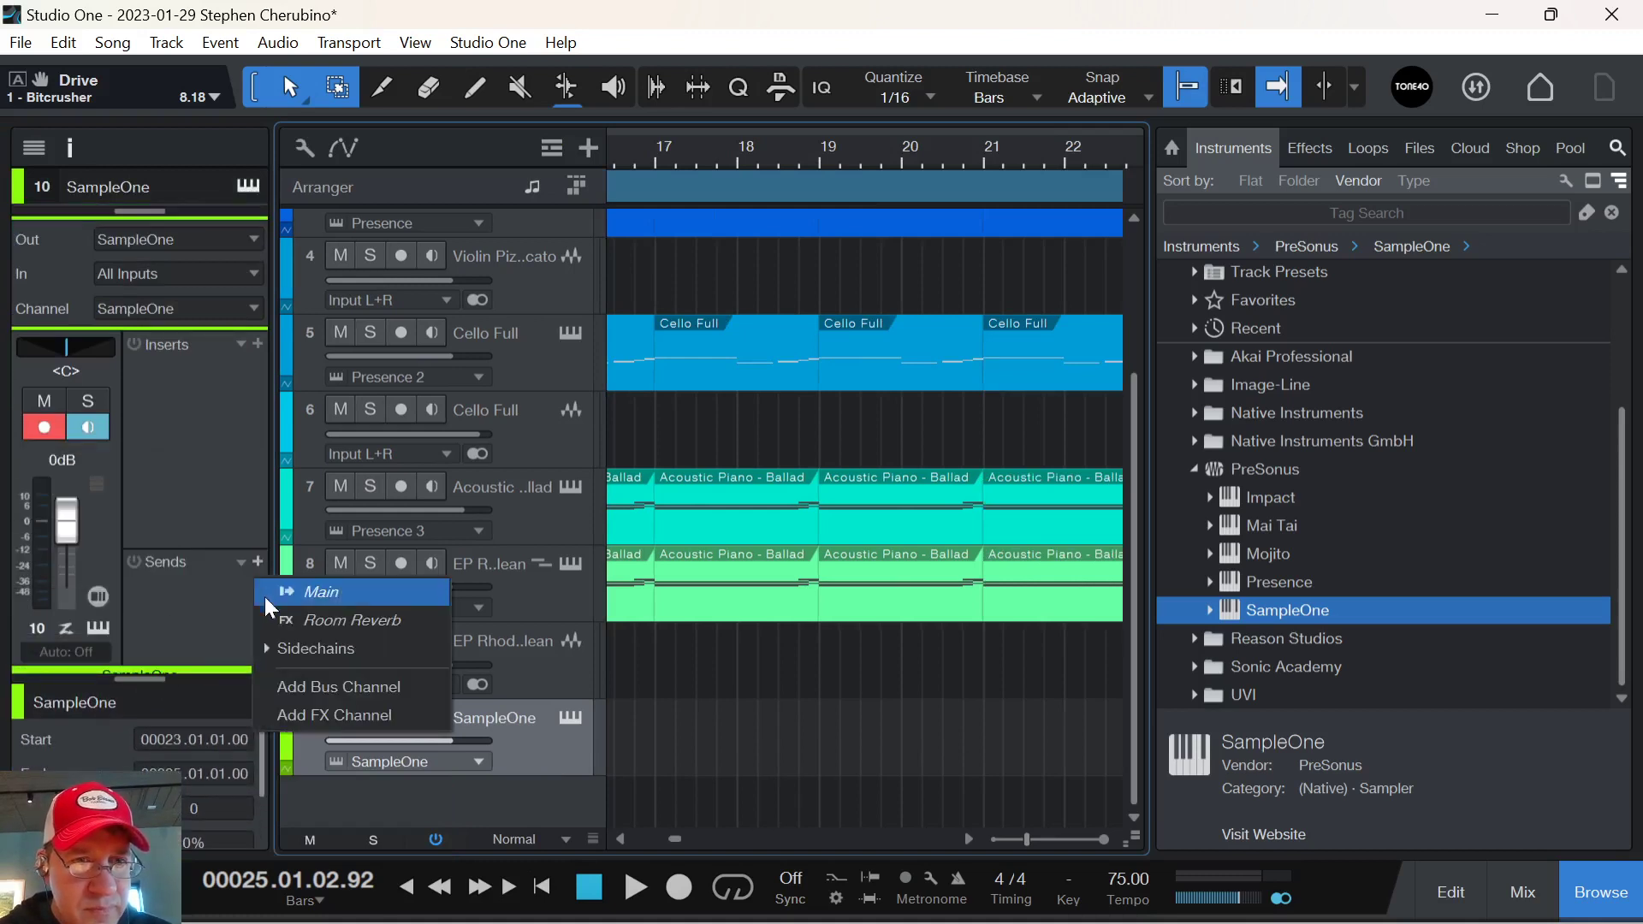
pyautogui.click(299, 622)
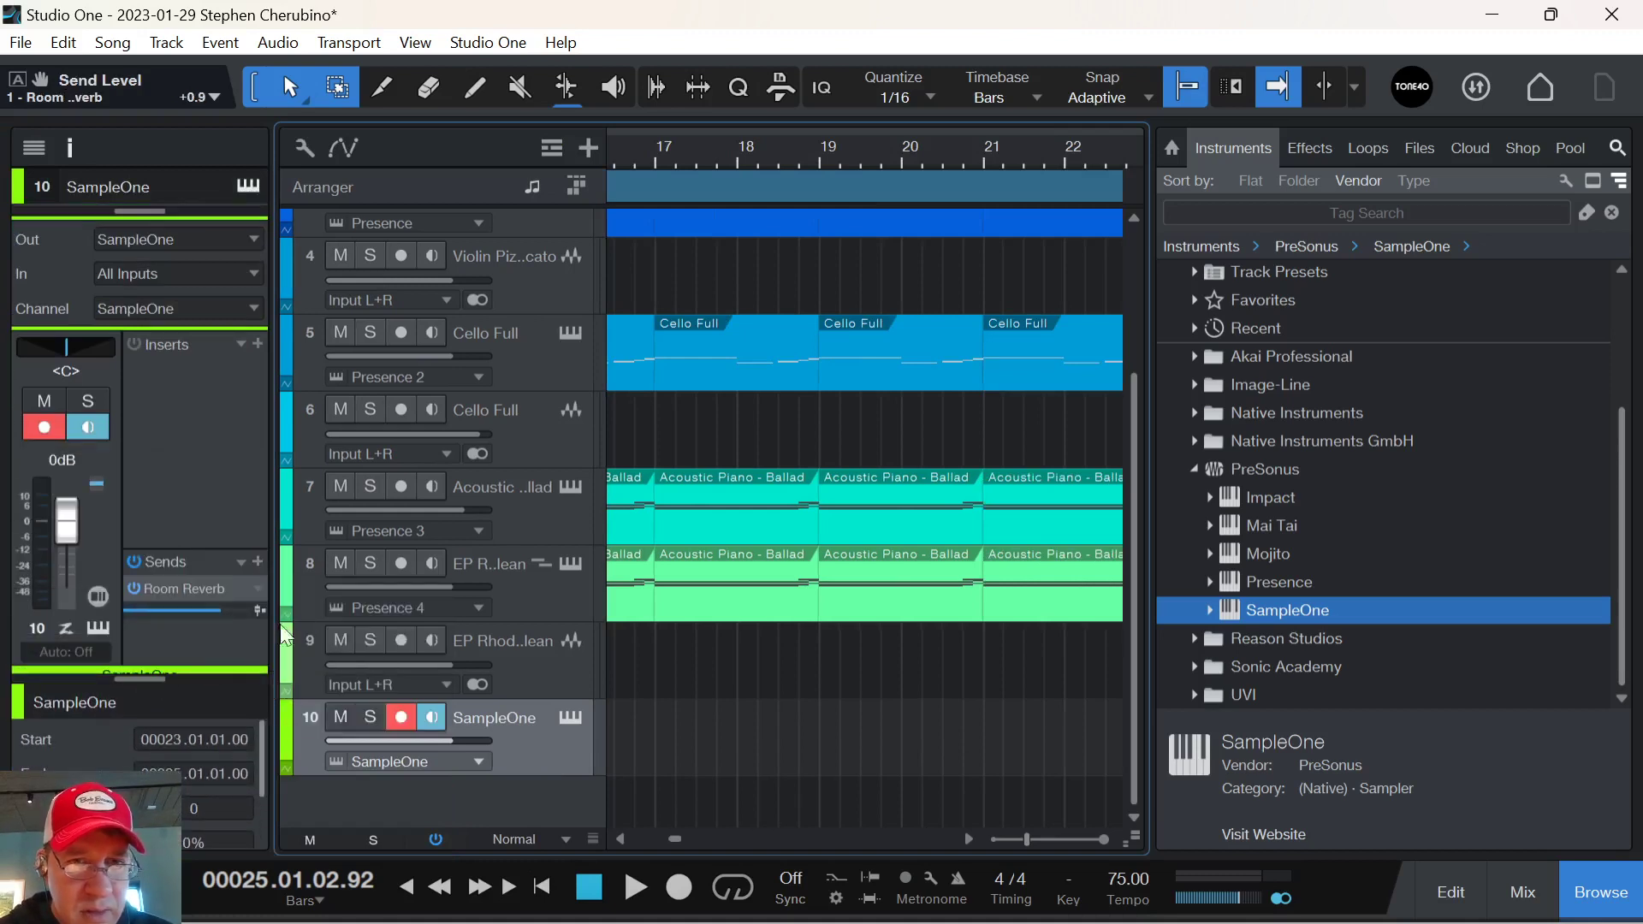
# Extend the SampleOne part's end to about 26.03 and bounce it to audio on a new track.
pyautogui.moveTo(945, 161); pyautogui.dragTo(788, 179)
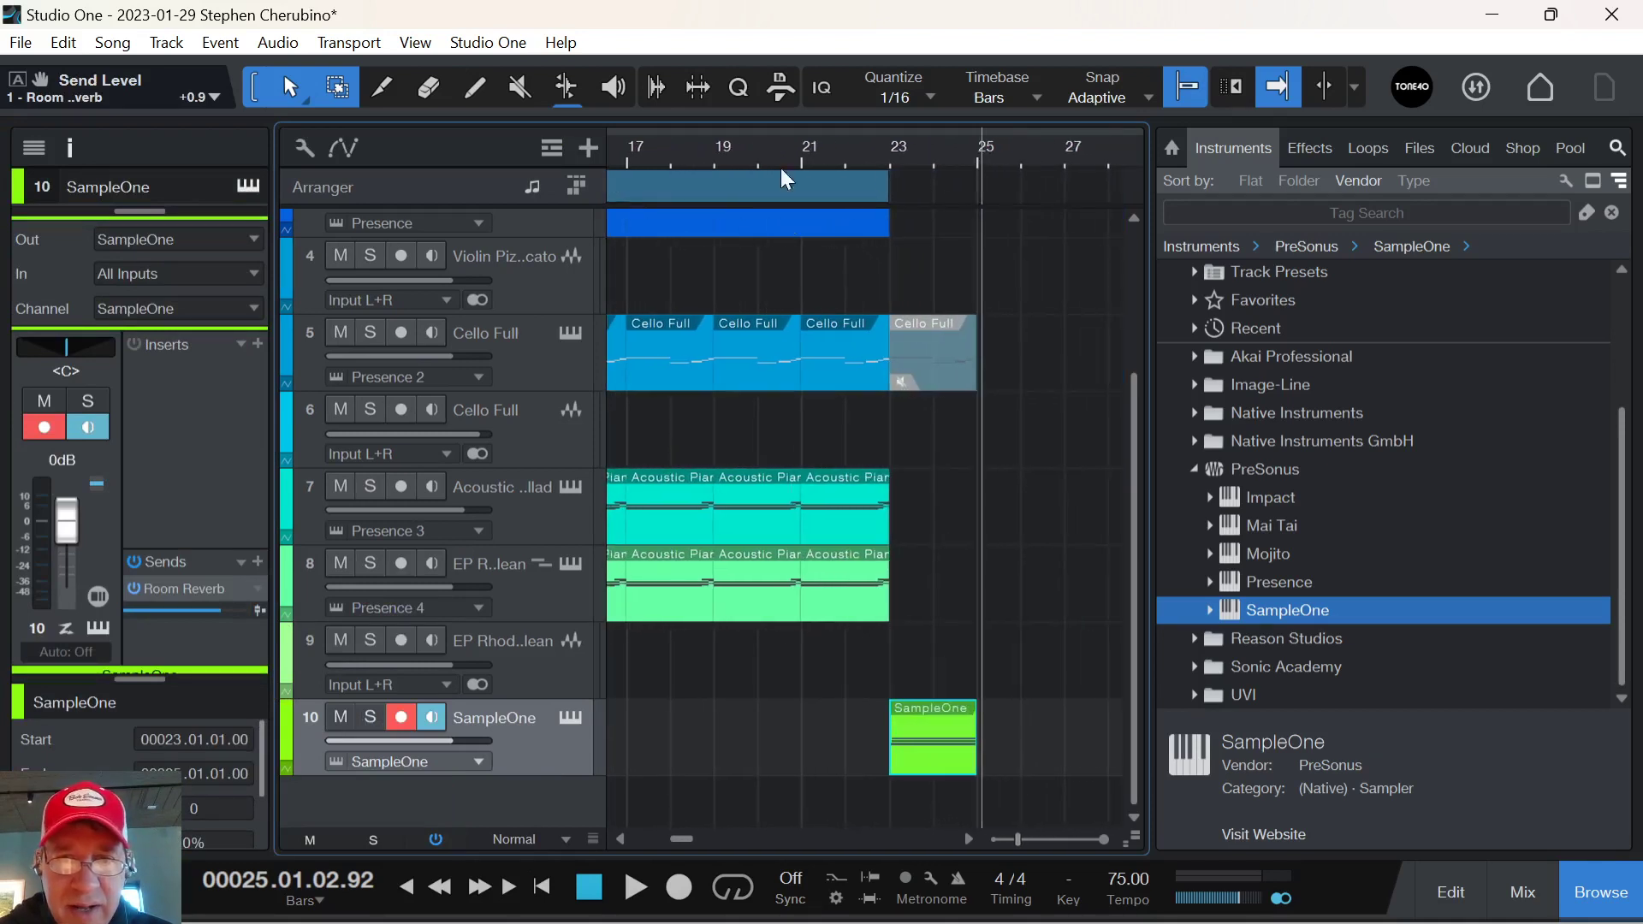
pyautogui.rightClick(926, 768)
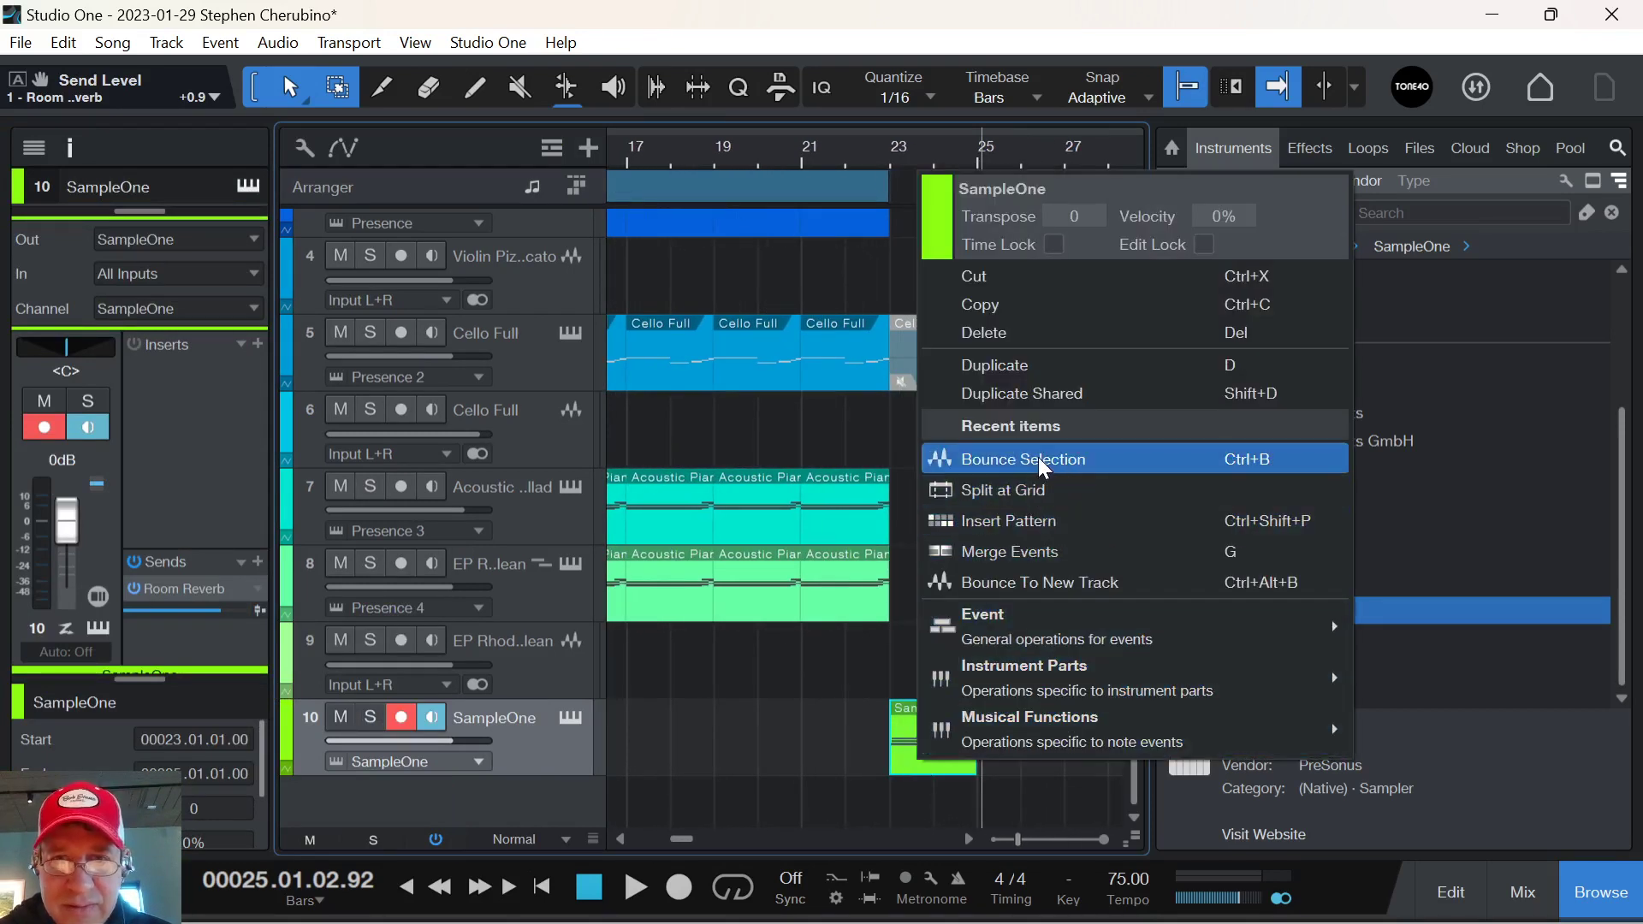
pyautogui.click(909, 770)
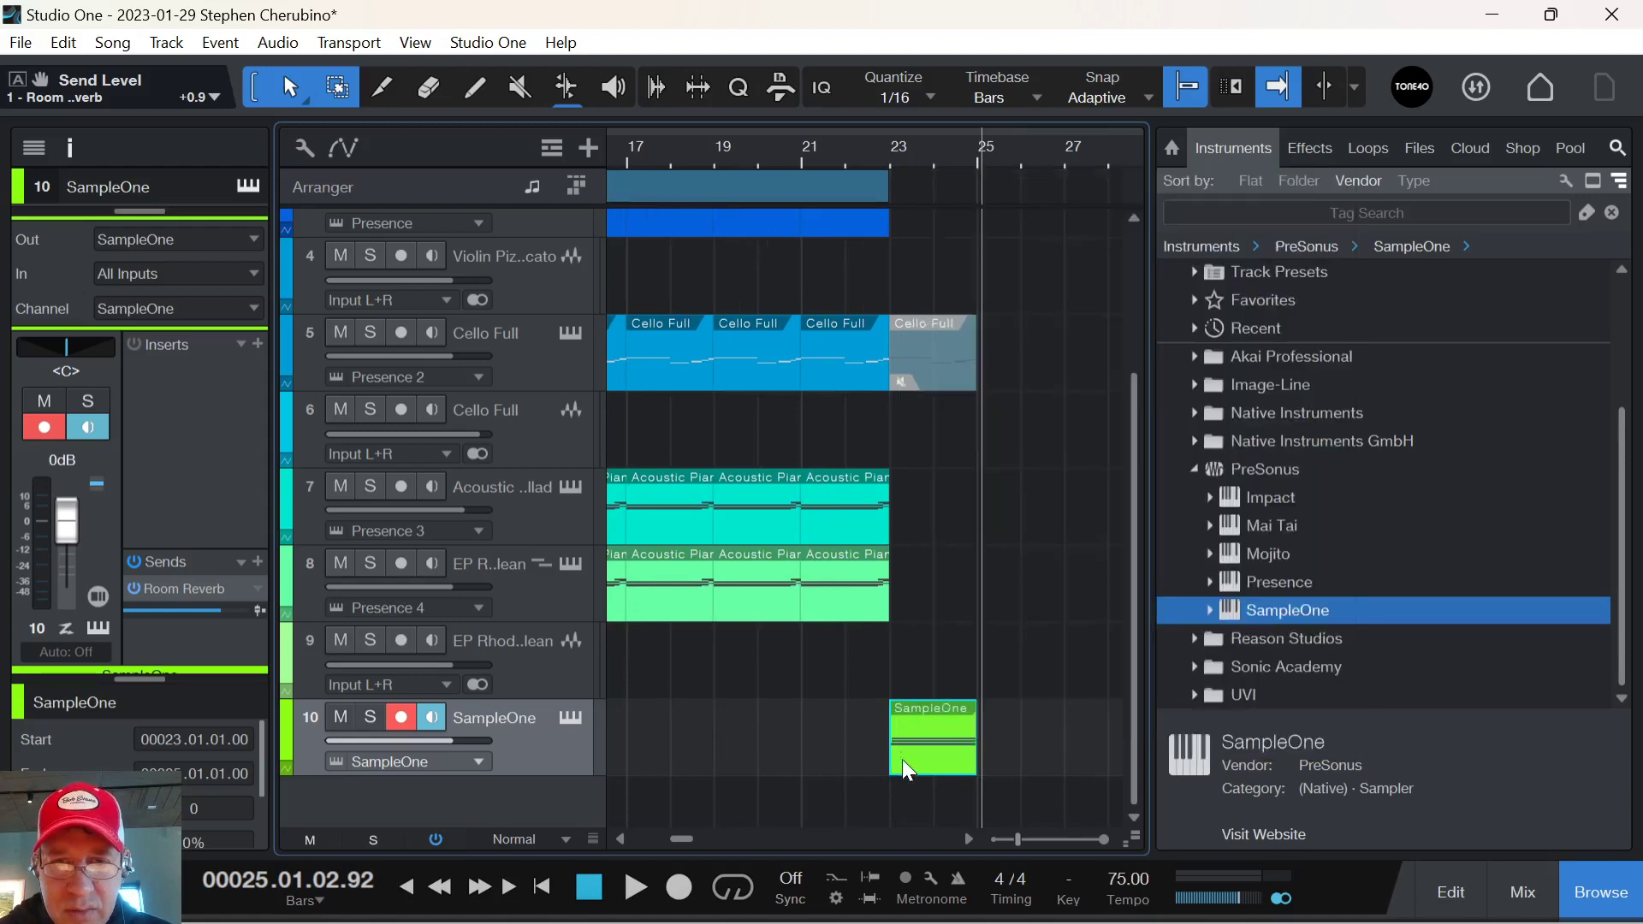
pyautogui.moveTo(976, 758); pyautogui.dragTo(1044, 758)
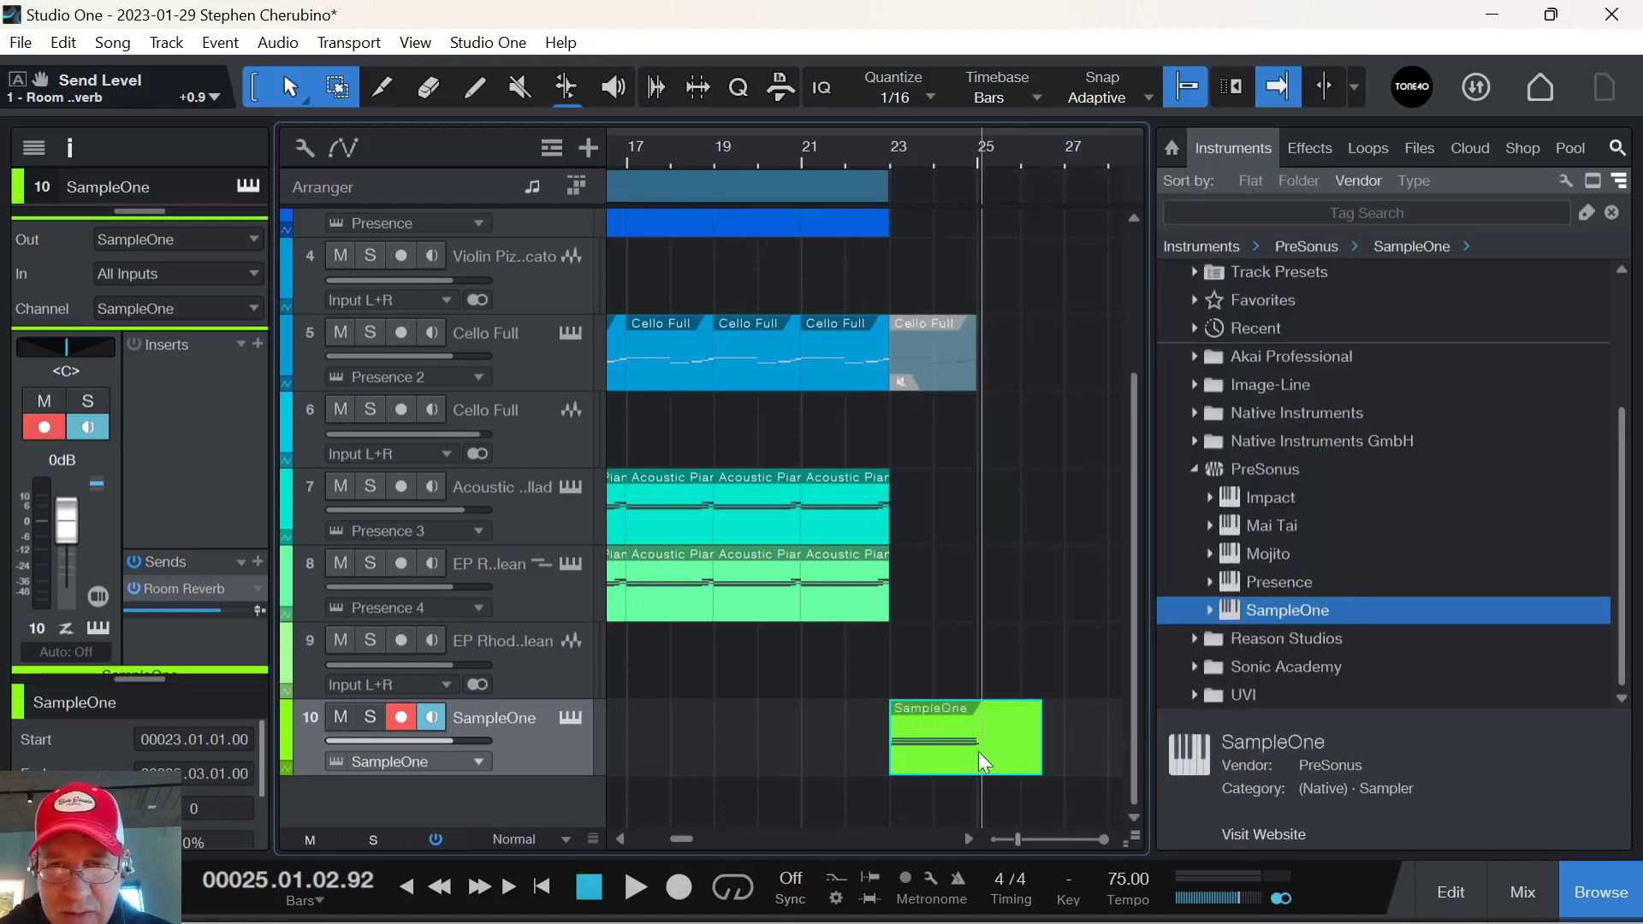
pyautogui.rightClick(933, 769)
pyautogui.click(1122, 477)
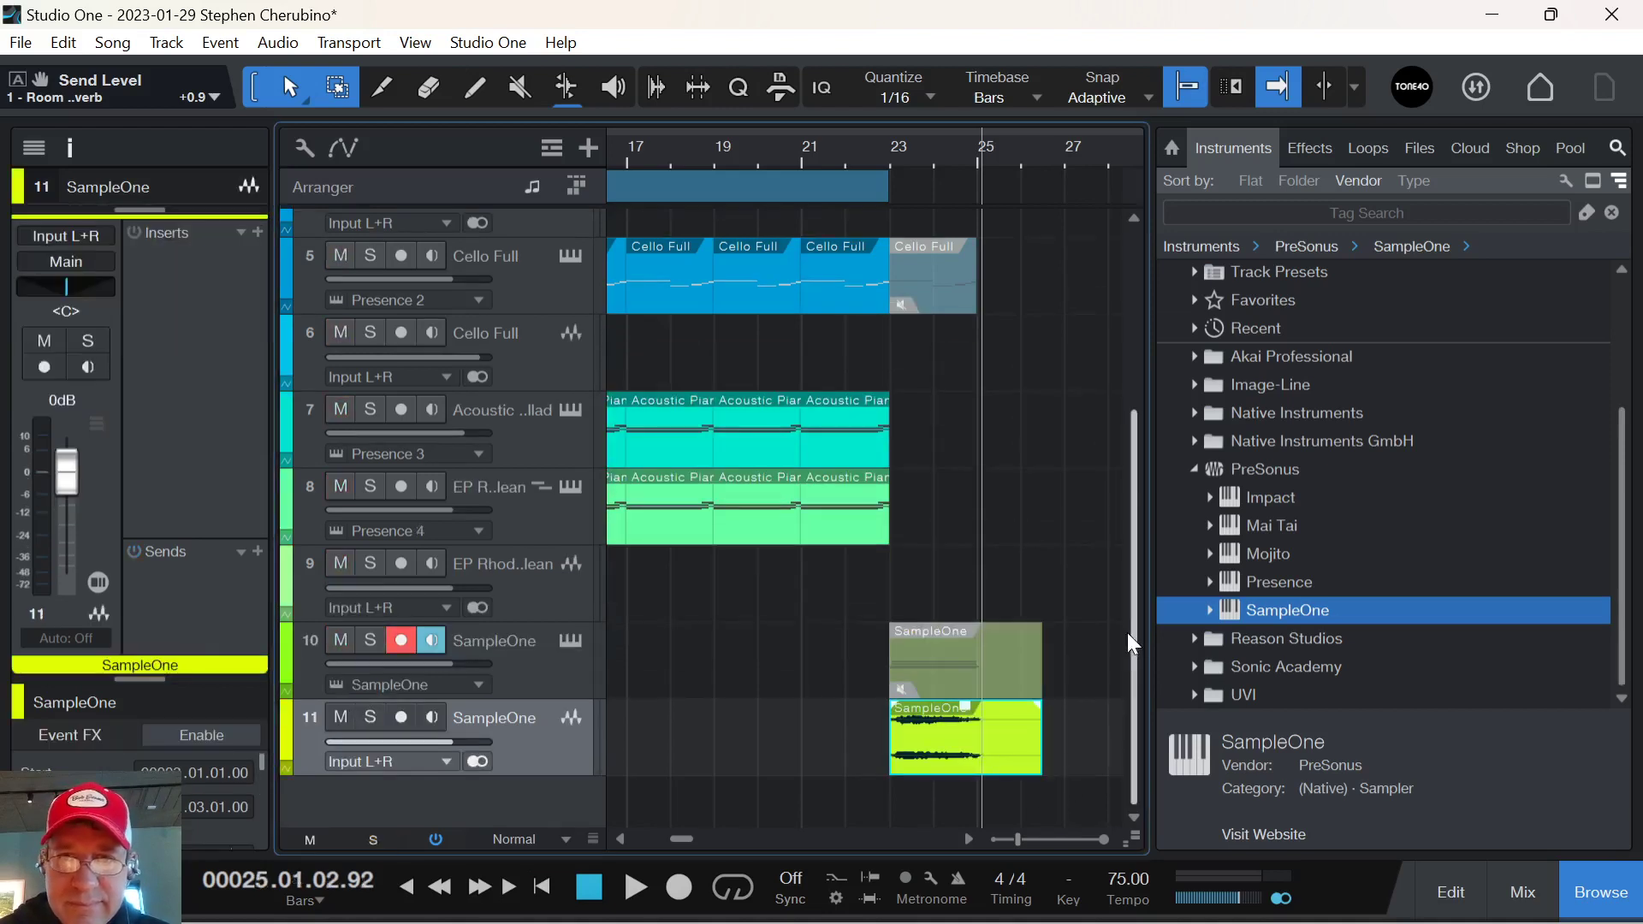
# Fade out the bounced SampleOne audio over nearly its full length, and set its track volume to +2.7 while playing the ending.
pyautogui.moveTo(1036, 716); pyautogui.dragTo(907, 715)
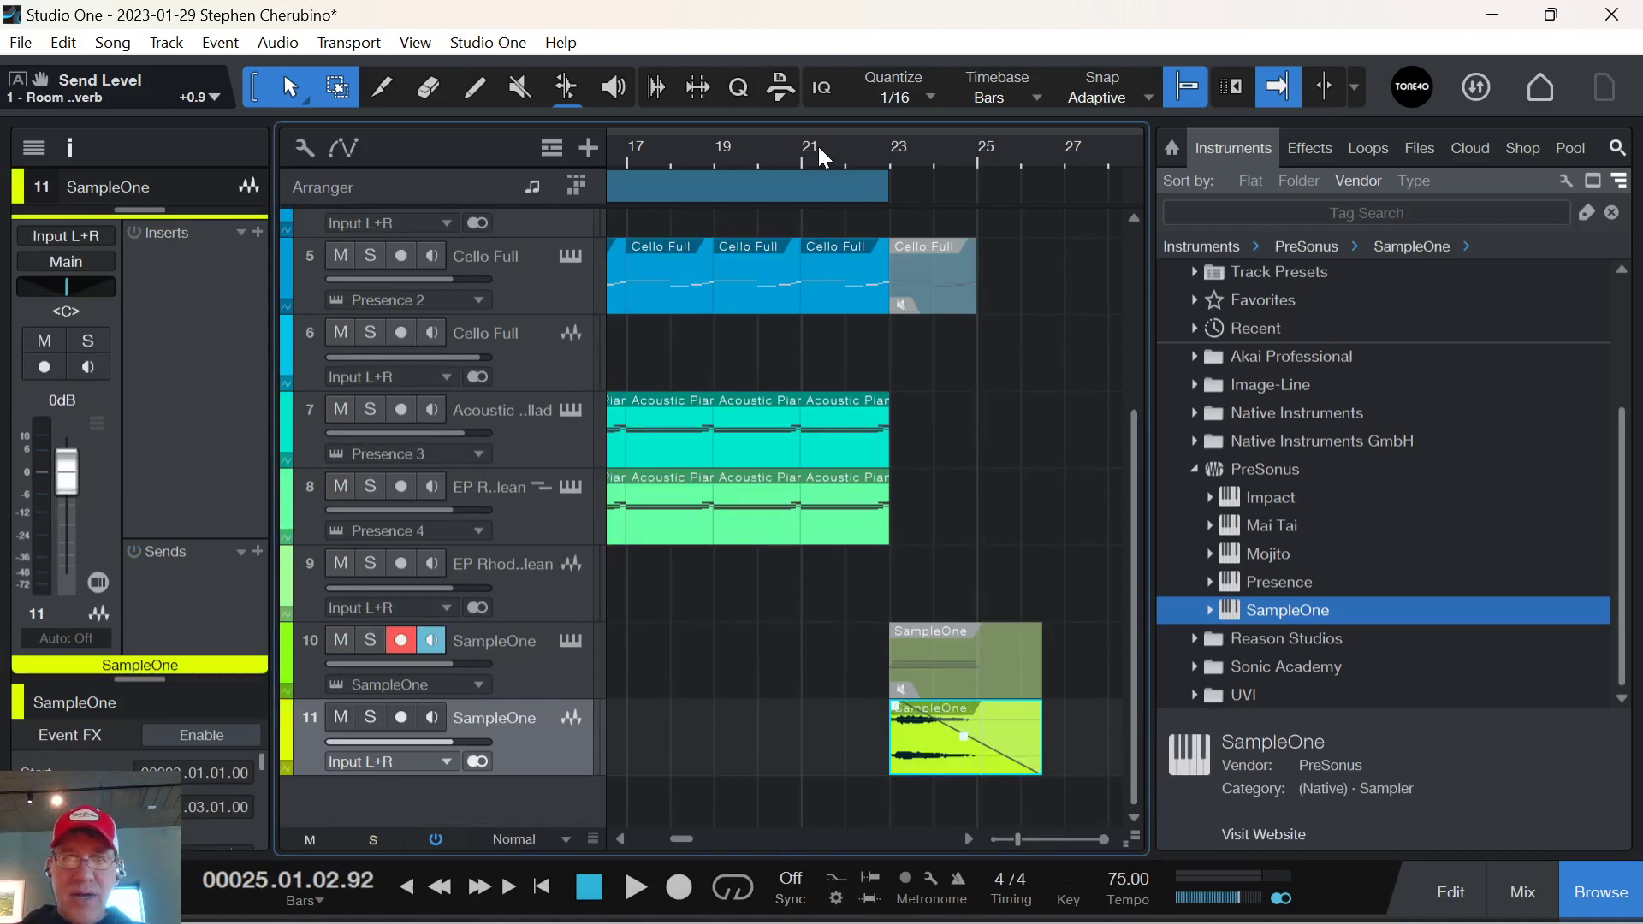
pyautogui.click(793, 146)
pyautogui.press('space')
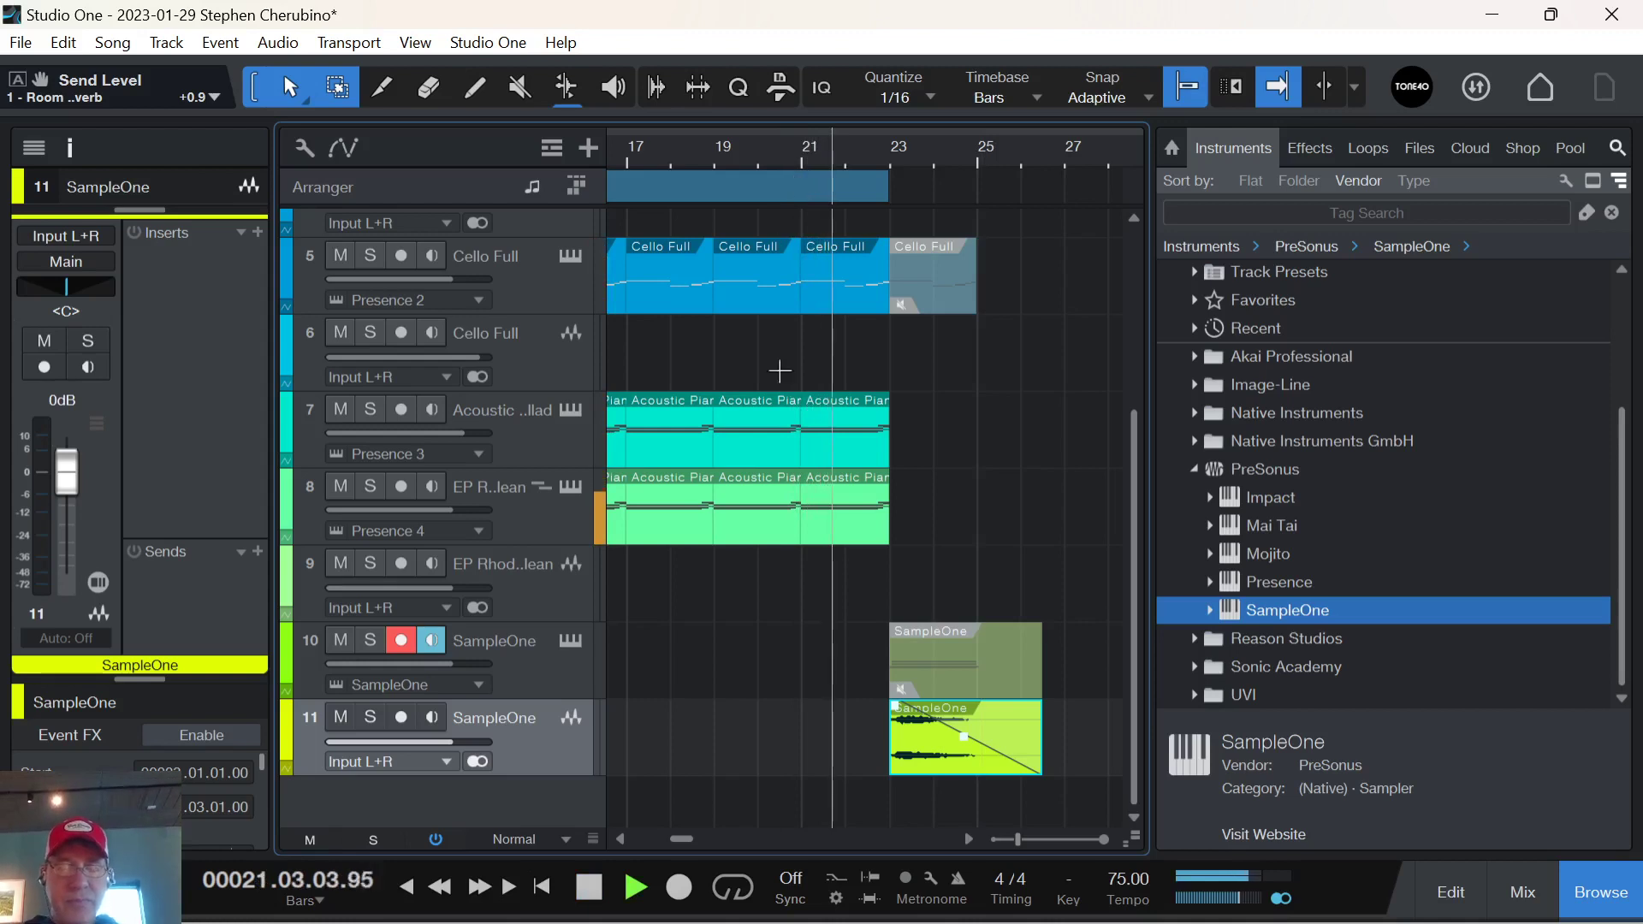
pyautogui.moveTo(458, 741); pyautogui.dragTo(470, 737)
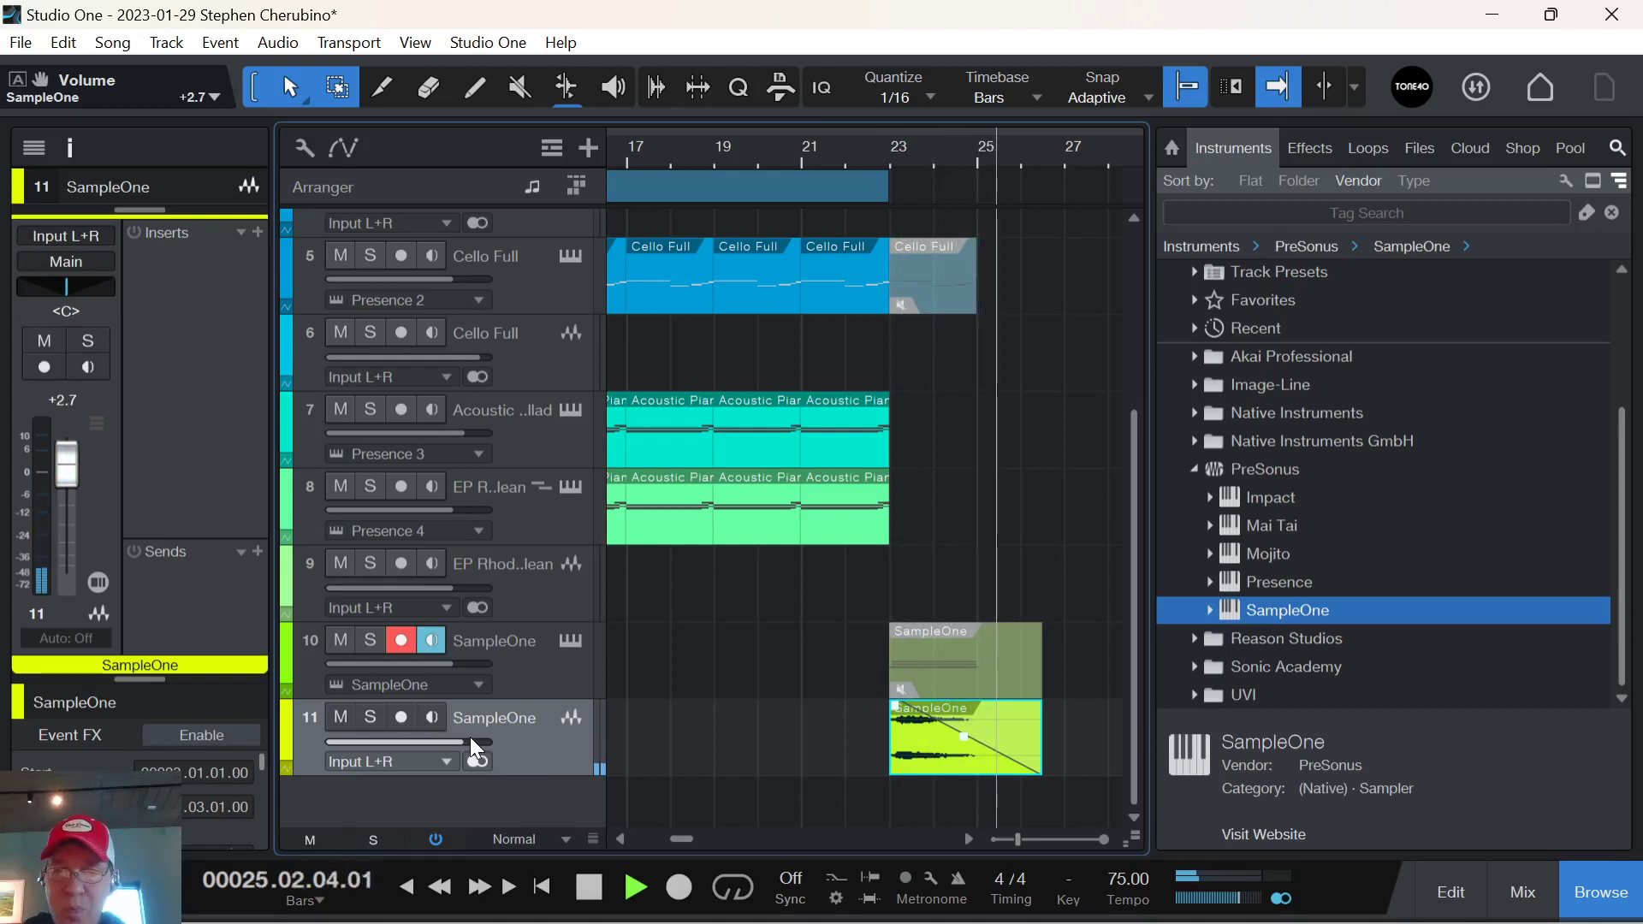
pyautogui.press('space')
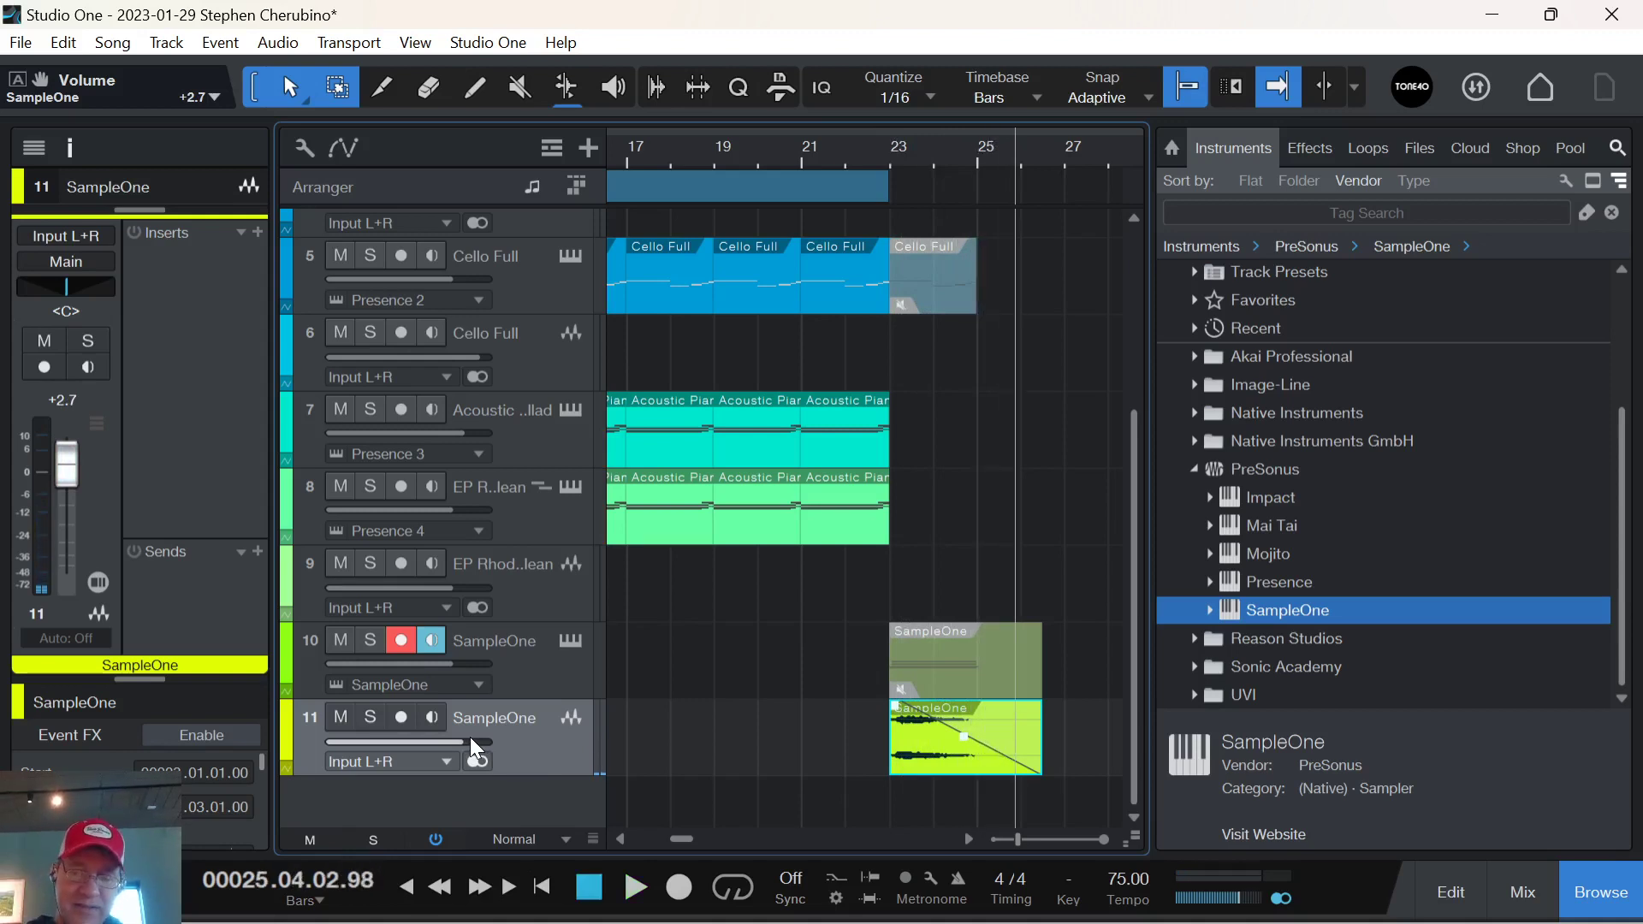
# Hide the inspector and browser, and play the arrangement from the beginning with all tracks shown at Tiny height.
pyautogui.press('F4')
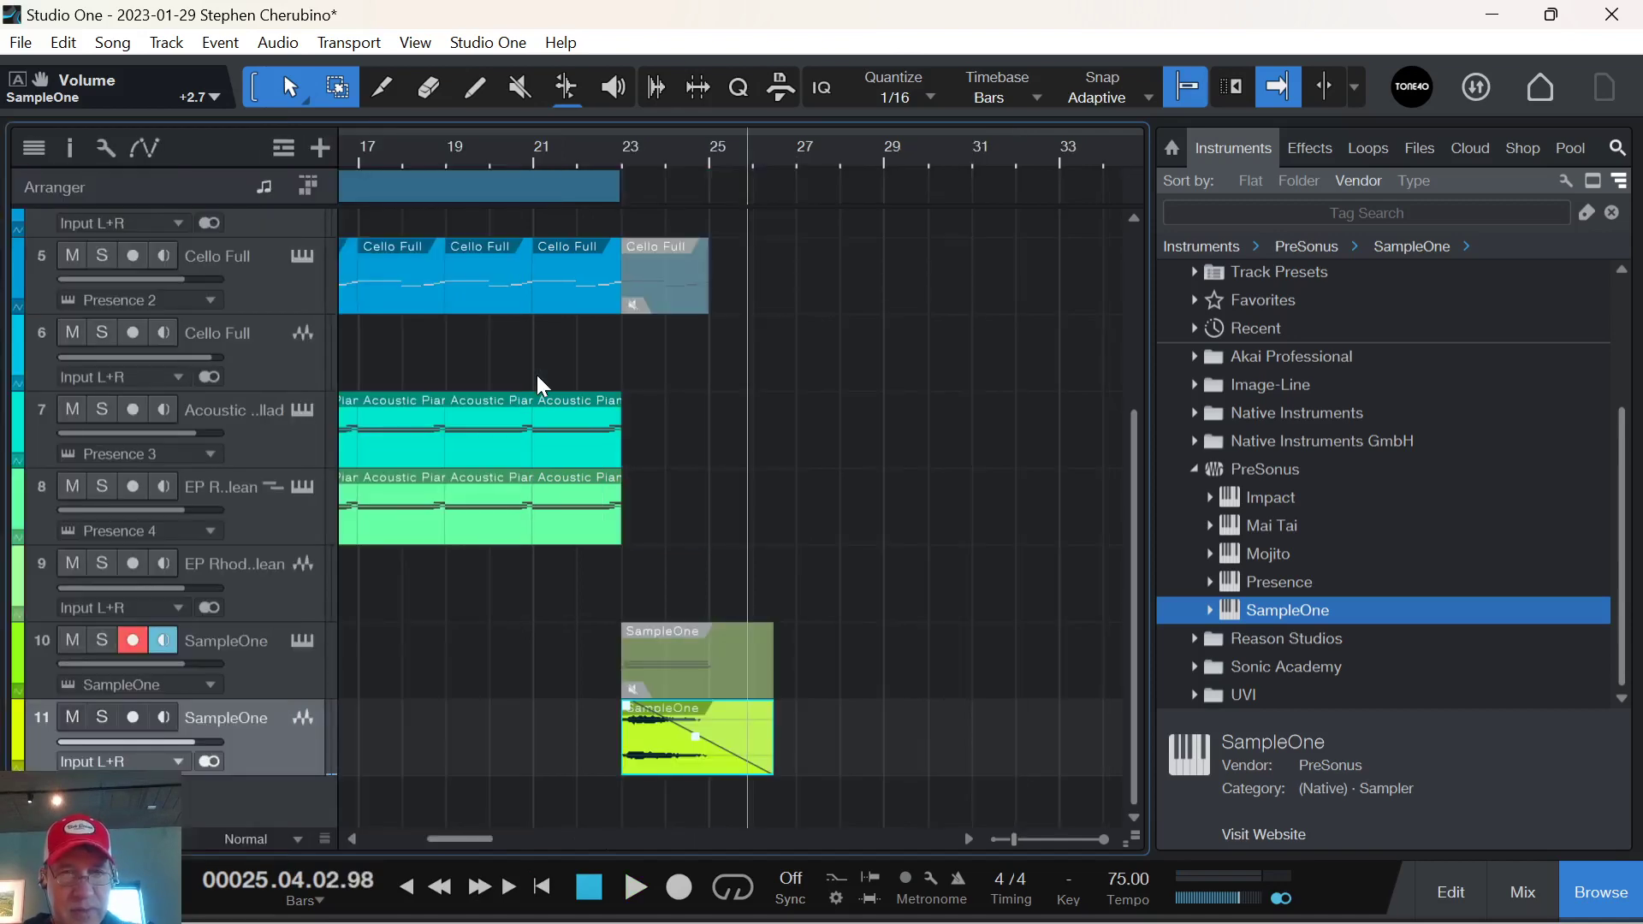
pyautogui.press('F5')
pyautogui.press('Home')
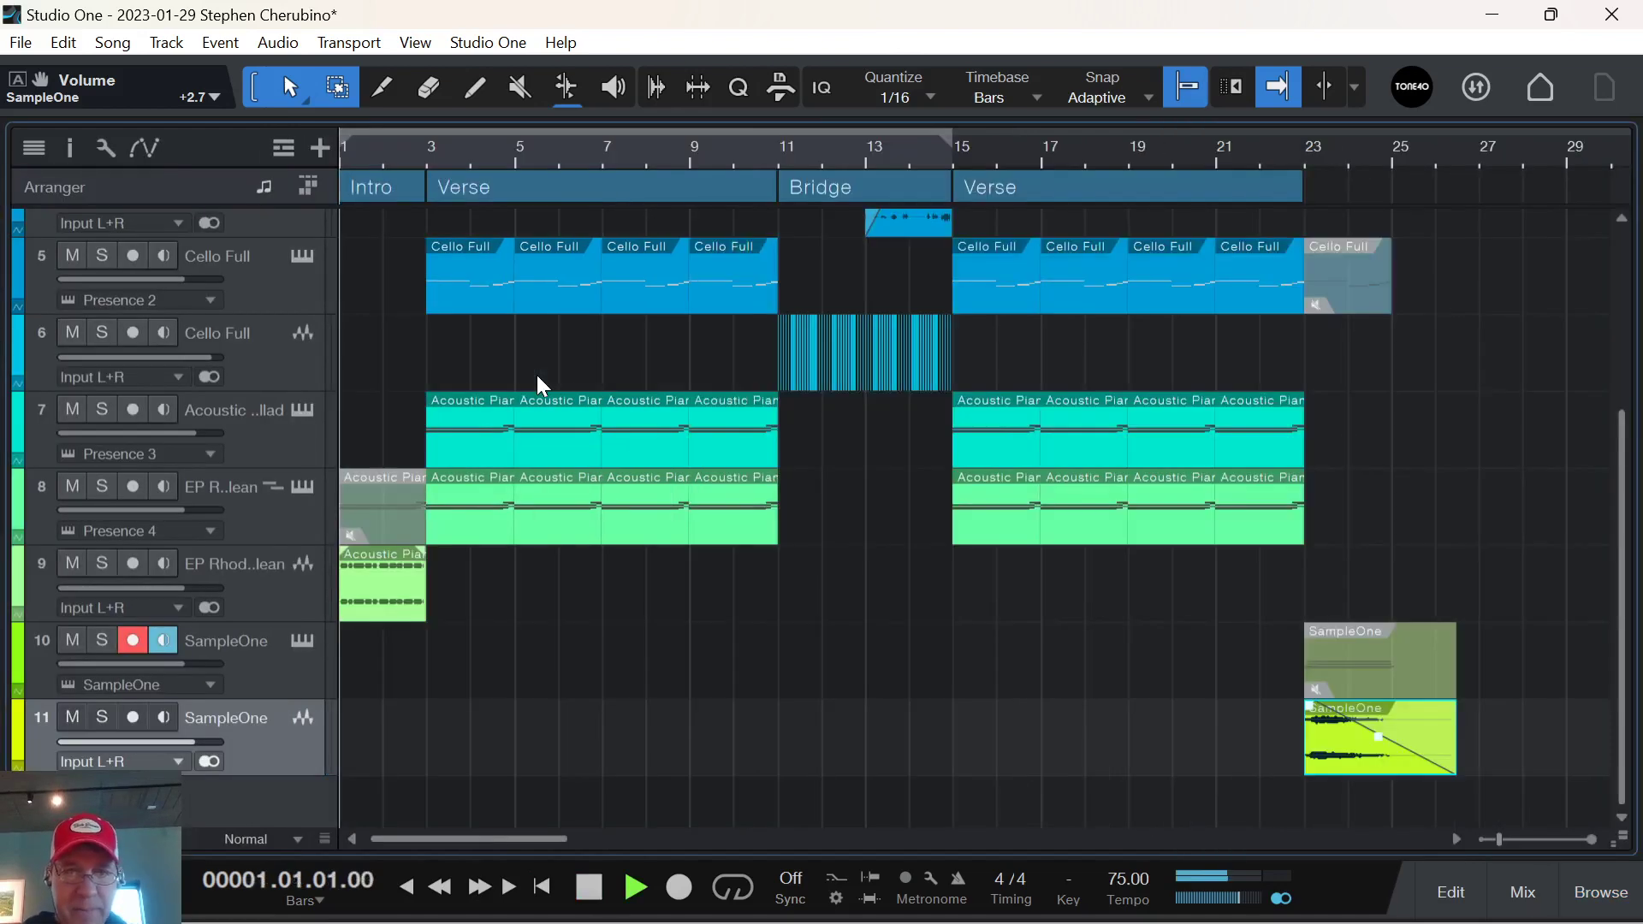
pyautogui.press('space')
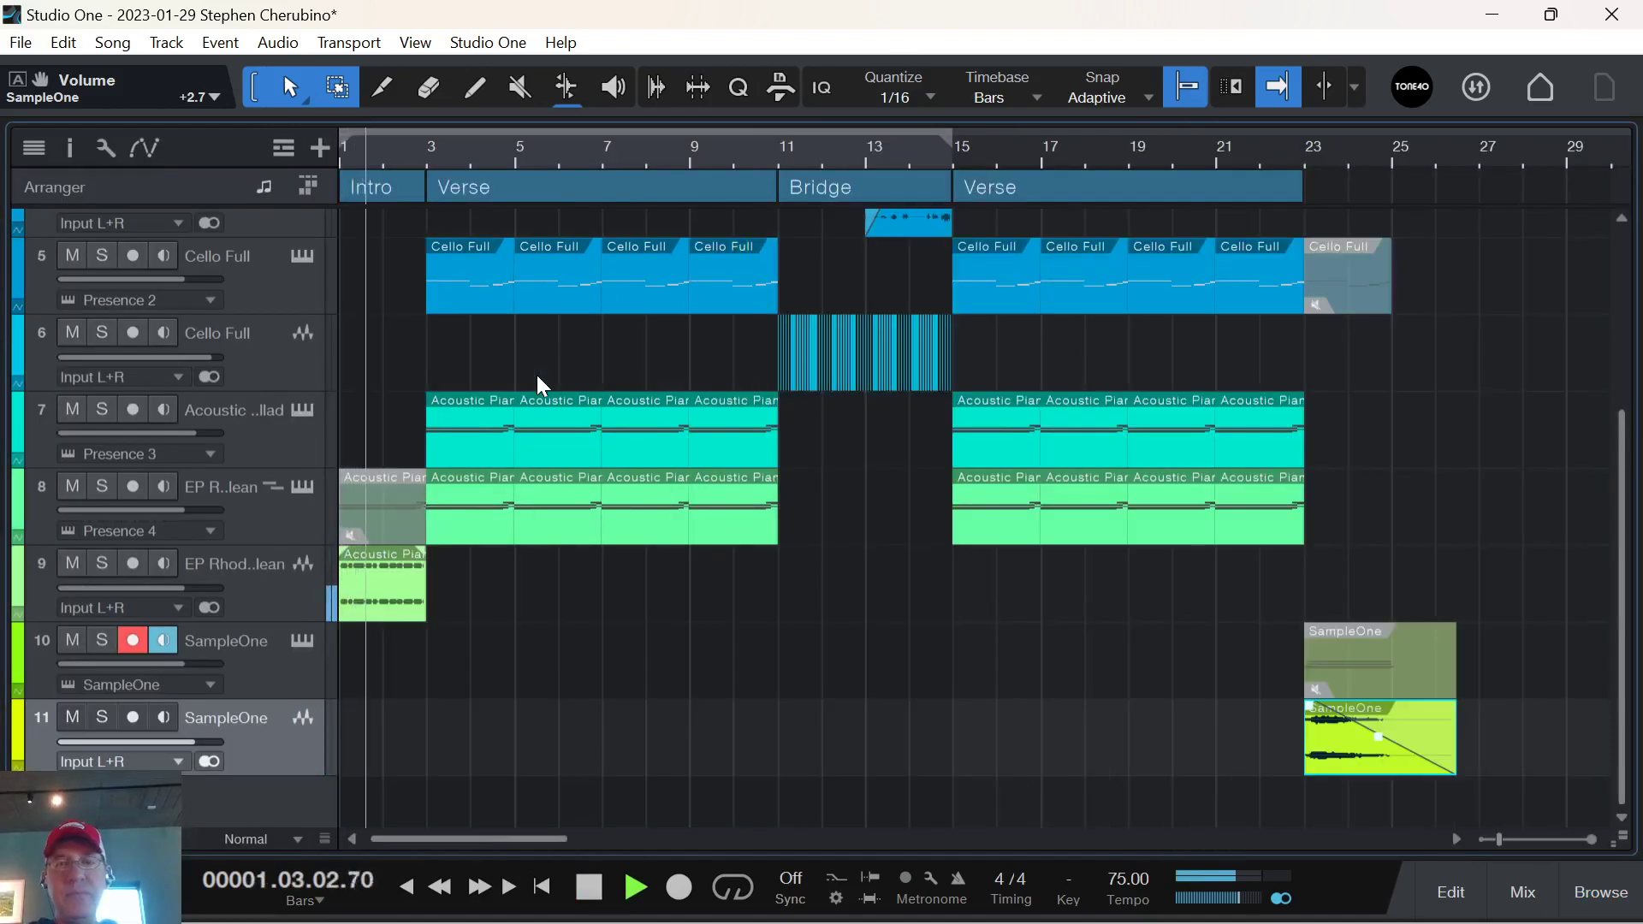
pyautogui.moveTo(325, 838)
pyautogui.mouseDown()
pyautogui.moveTo(322, 789)
pyautogui.moveTo(321, 808)
pyautogui.mouseUp()
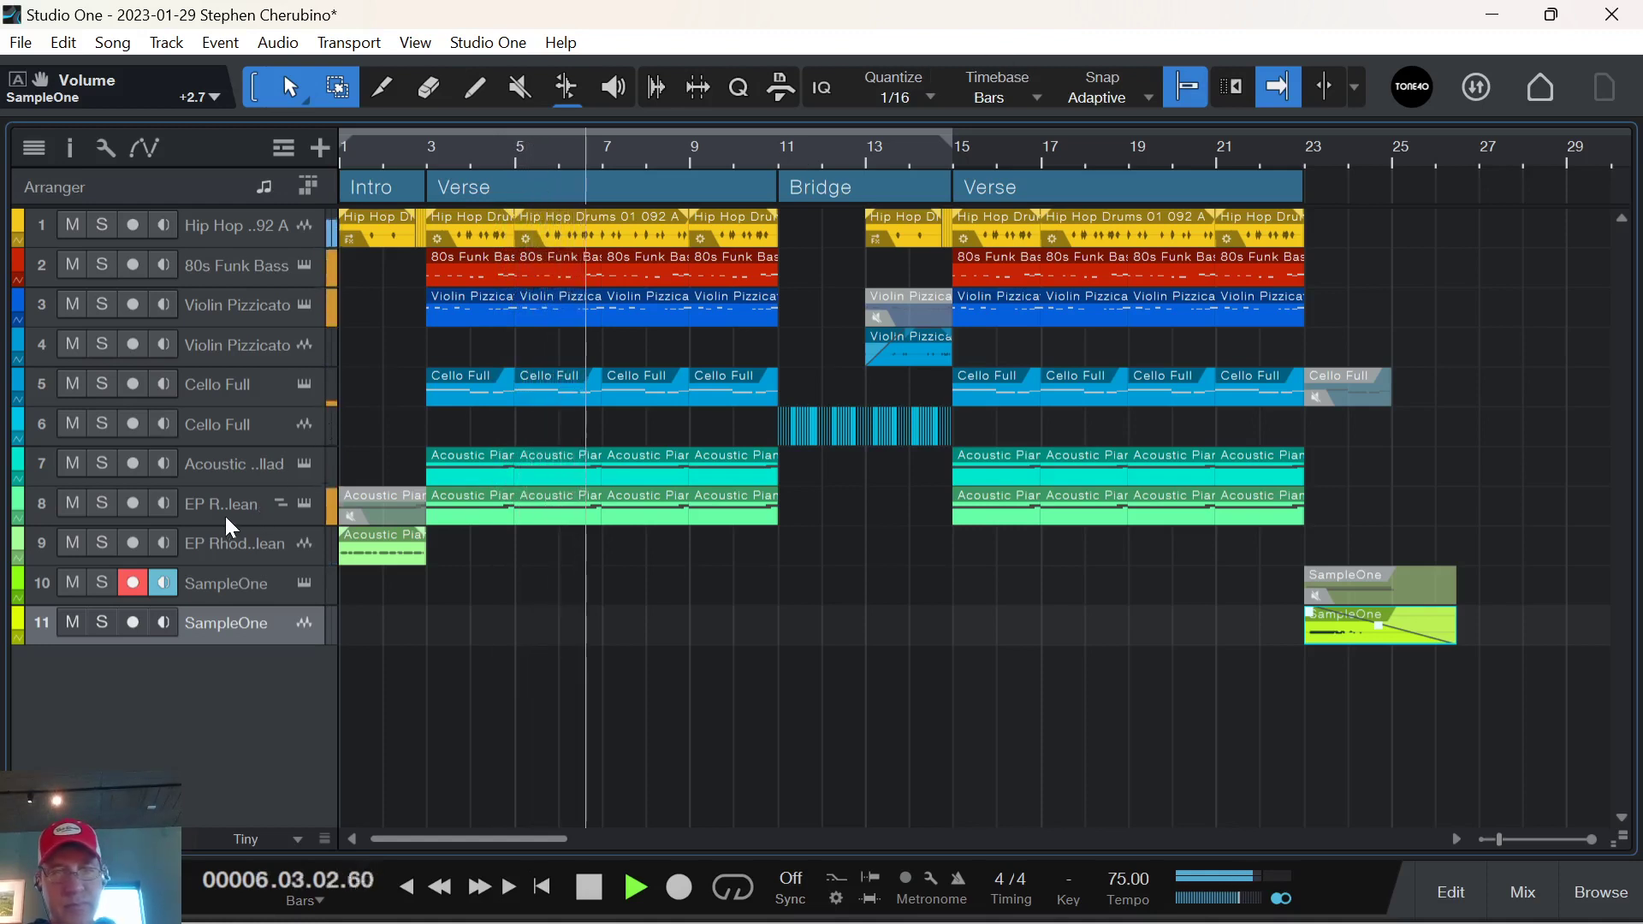
# Enlarge the EP Rhodes instrument track's height to reveal its volume fader, and lower its volume to -2.3.
pyautogui.moveTo(248, 523); pyautogui.dragTo(248, 614)
pyautogui.moveTo(182, 528)
pyautogui.mouseDown()
pyautogui.moveTo(97, 540)
pyautogui.moveTo(169, 531)
pyautogui.mouseUp()
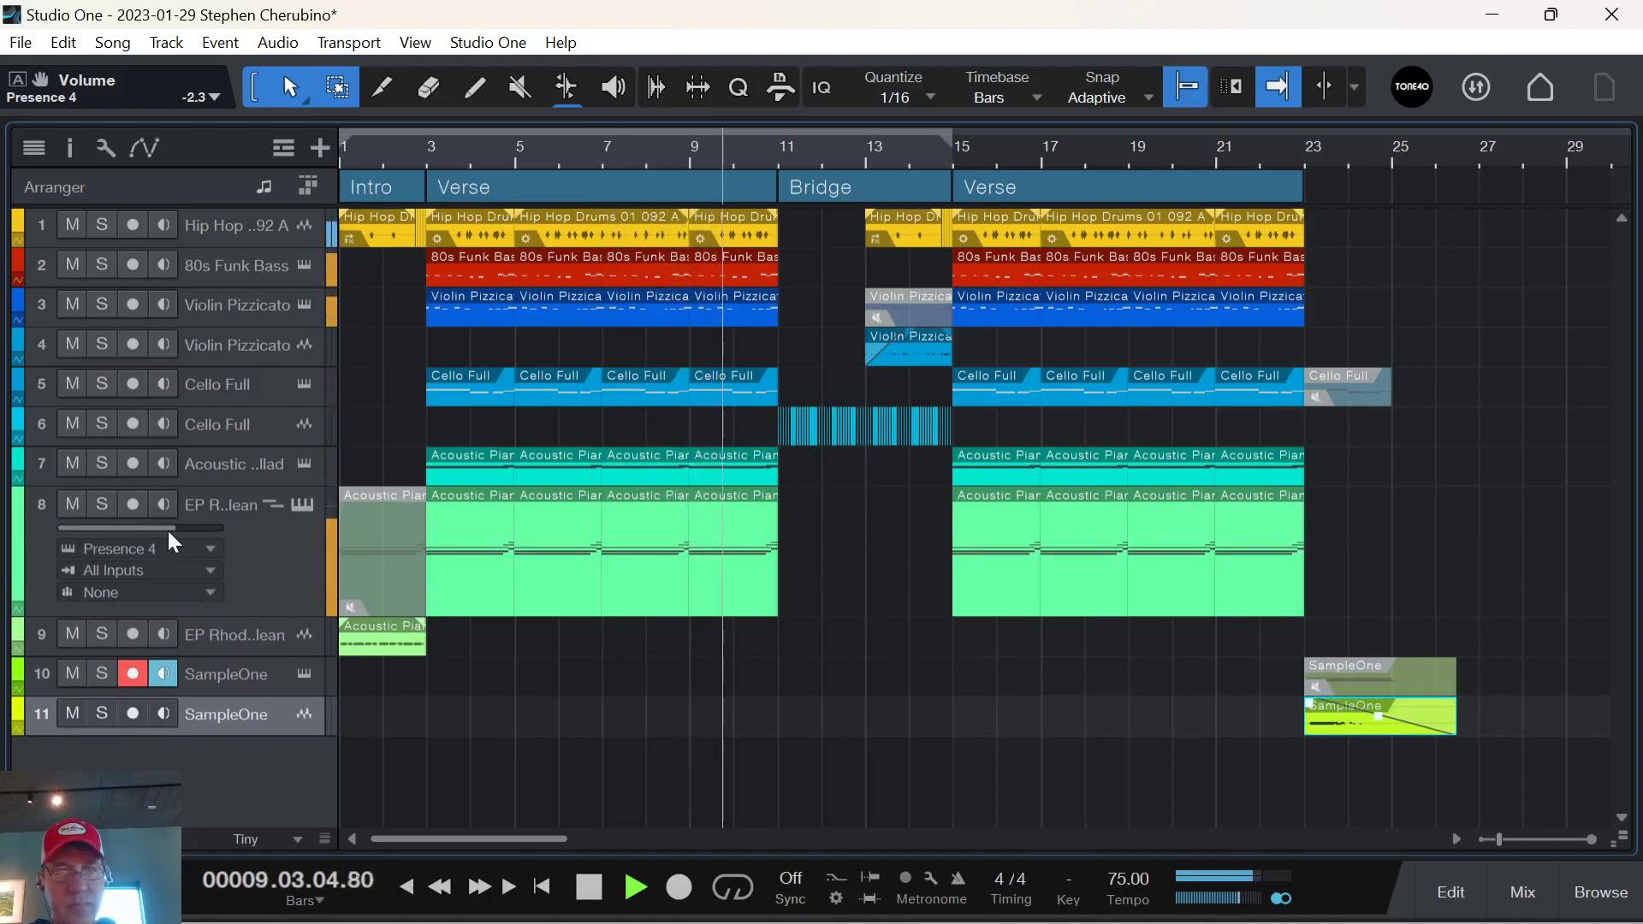
pyautogui.moveTo(647, 150); pyautogui.dragTo(637, 108)
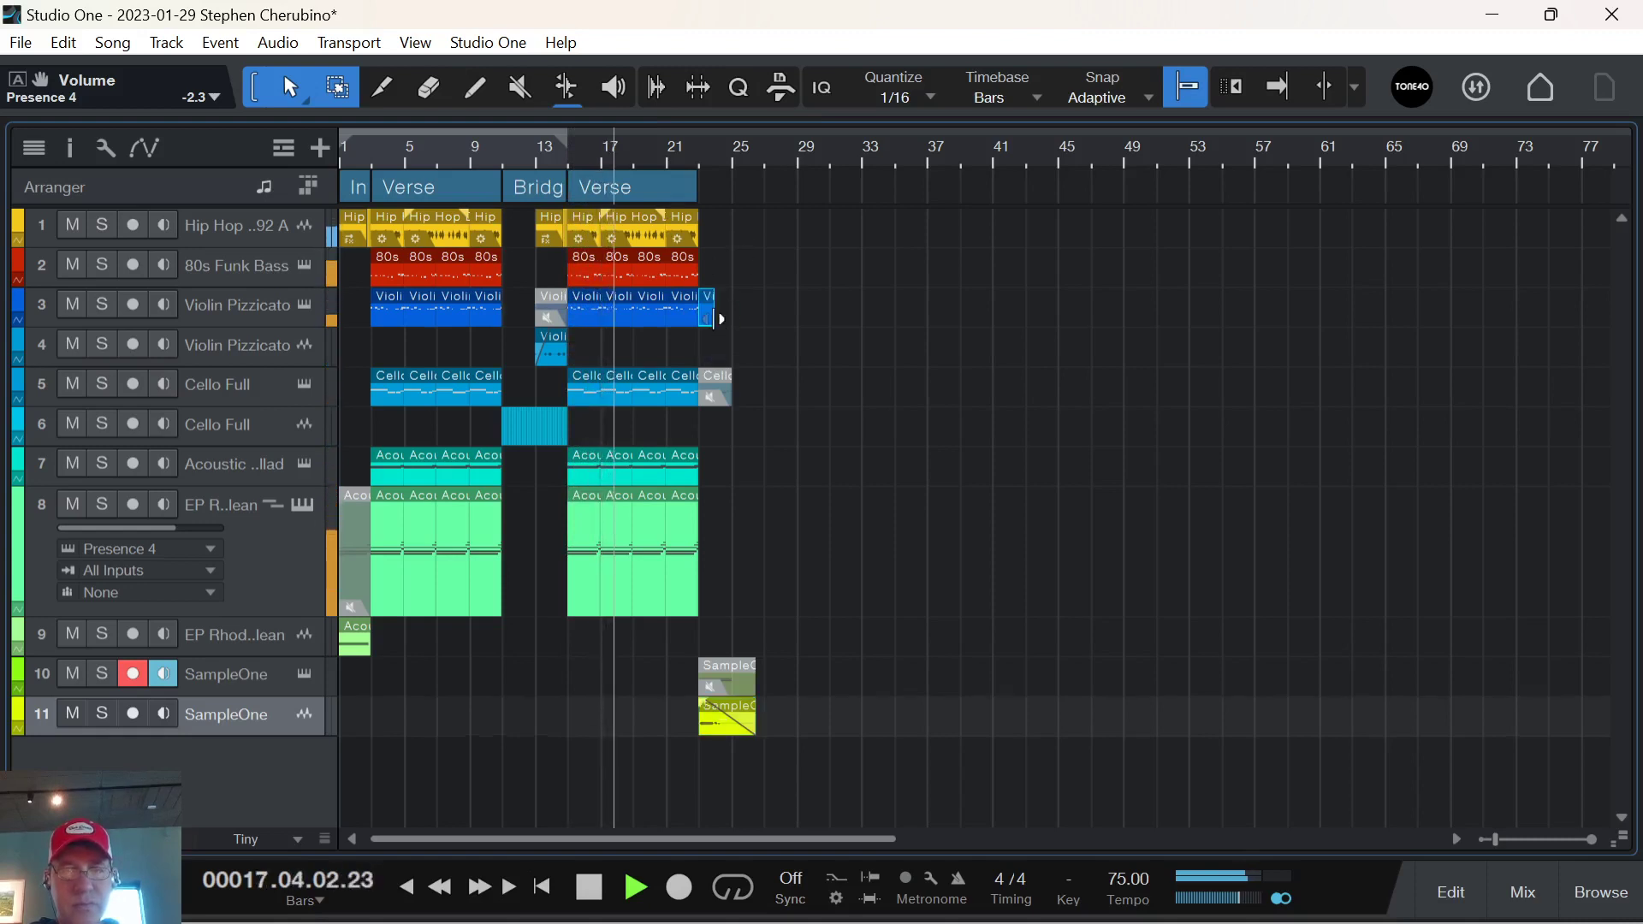
pyautogui.moveTo(714, 318); pyautogui.dragTo(733, 318)
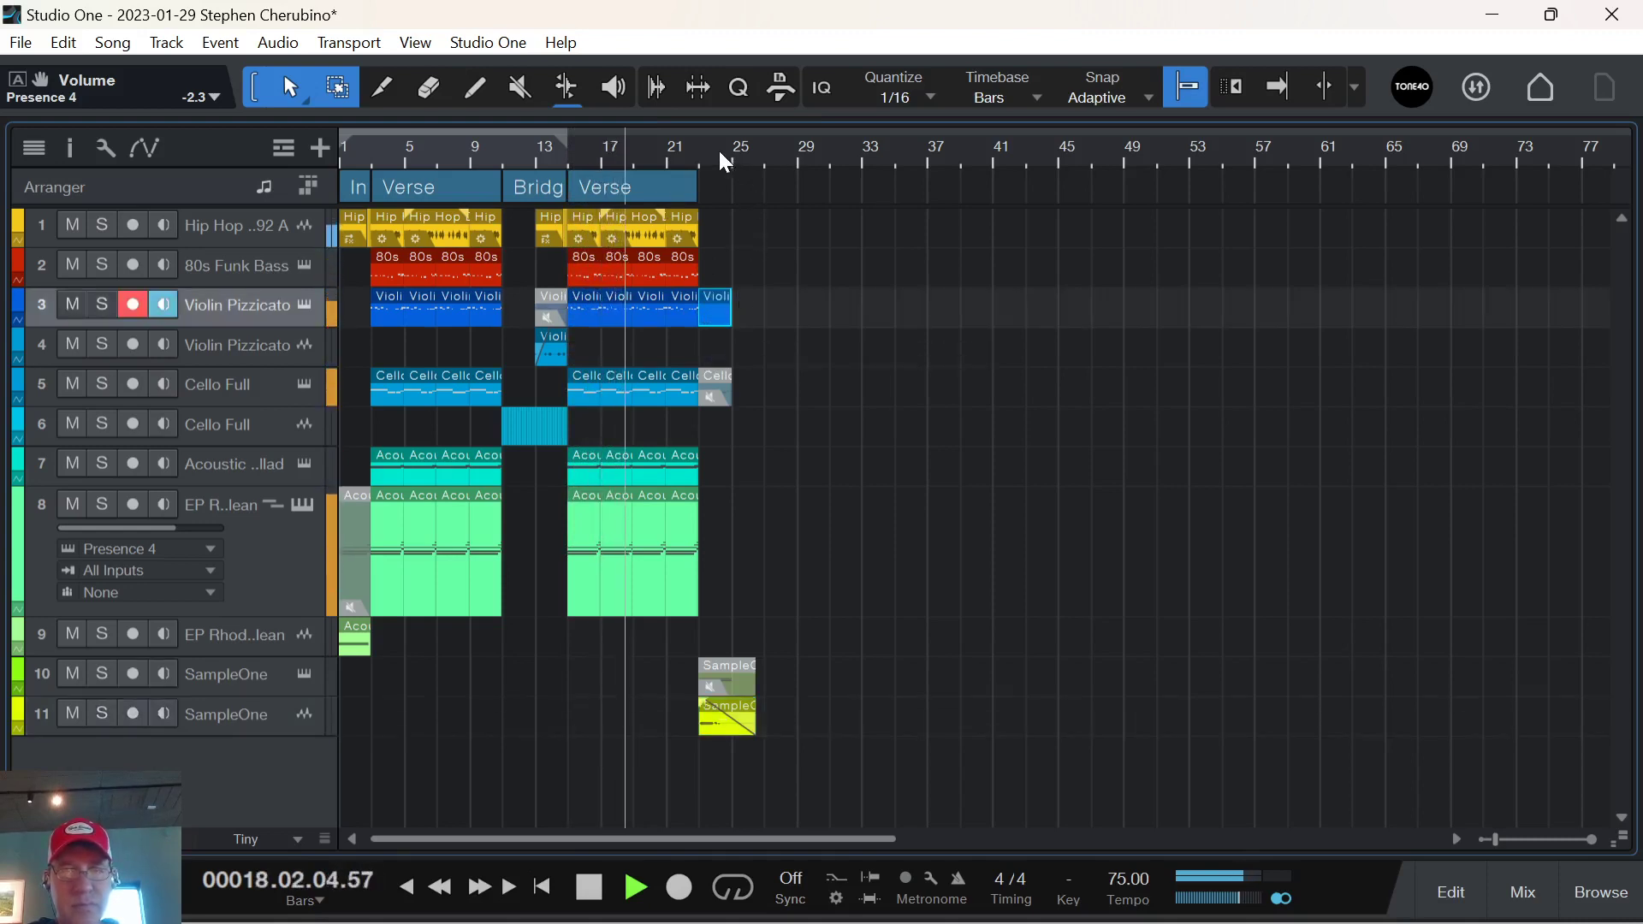
pyautogui.scroll(5, 788, 218)
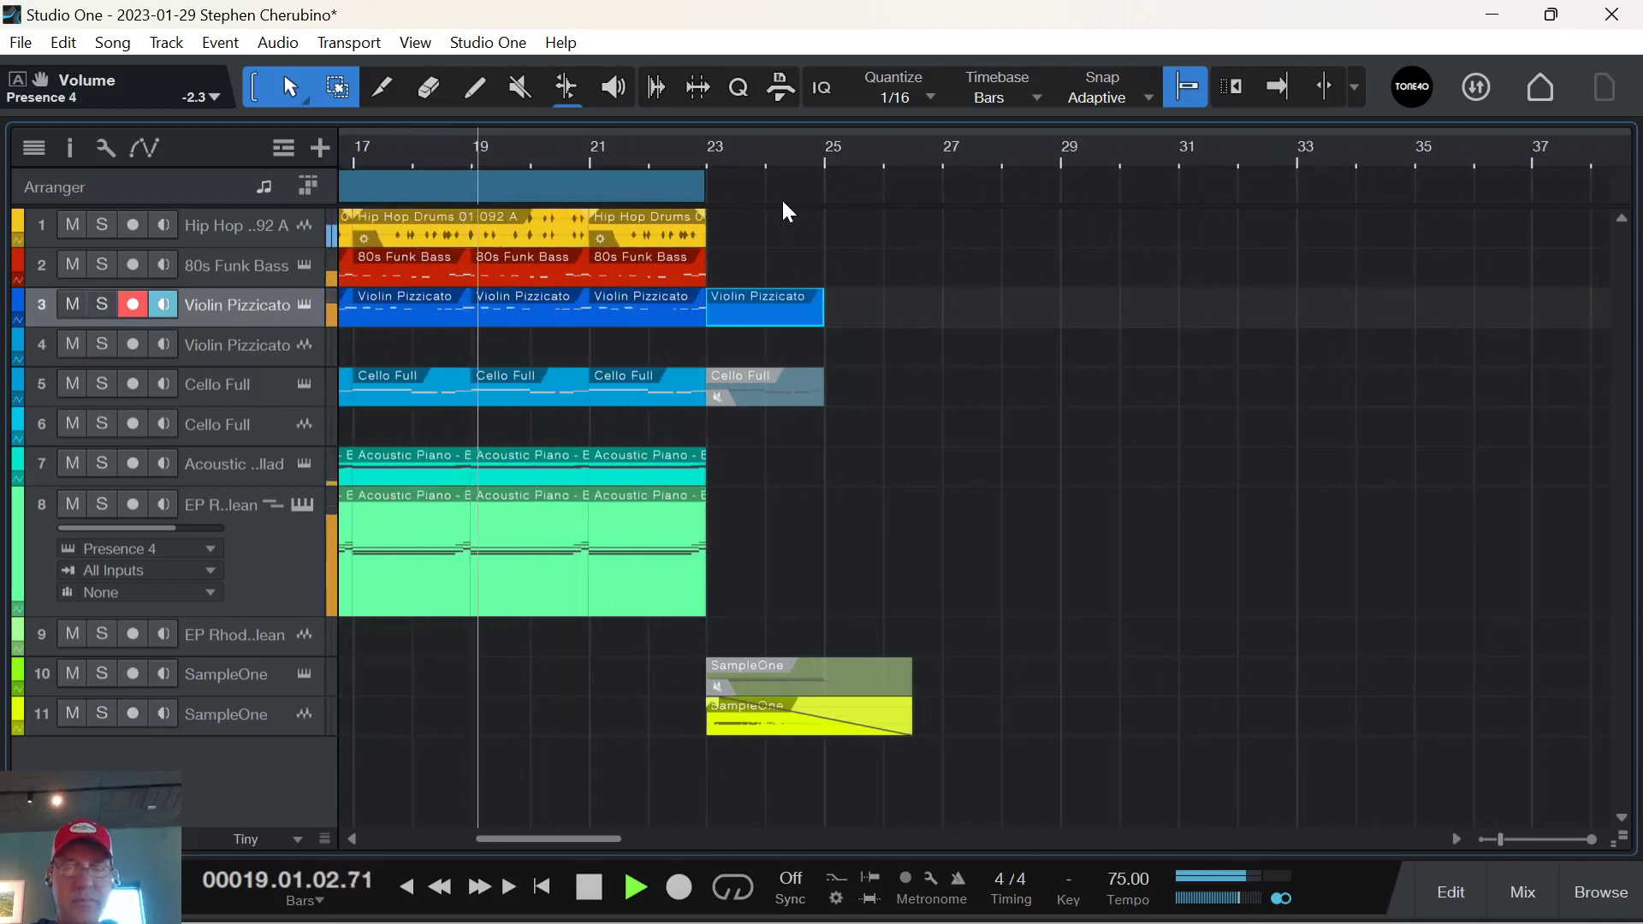
pyautogui.hotkey('ctrl', 'z')
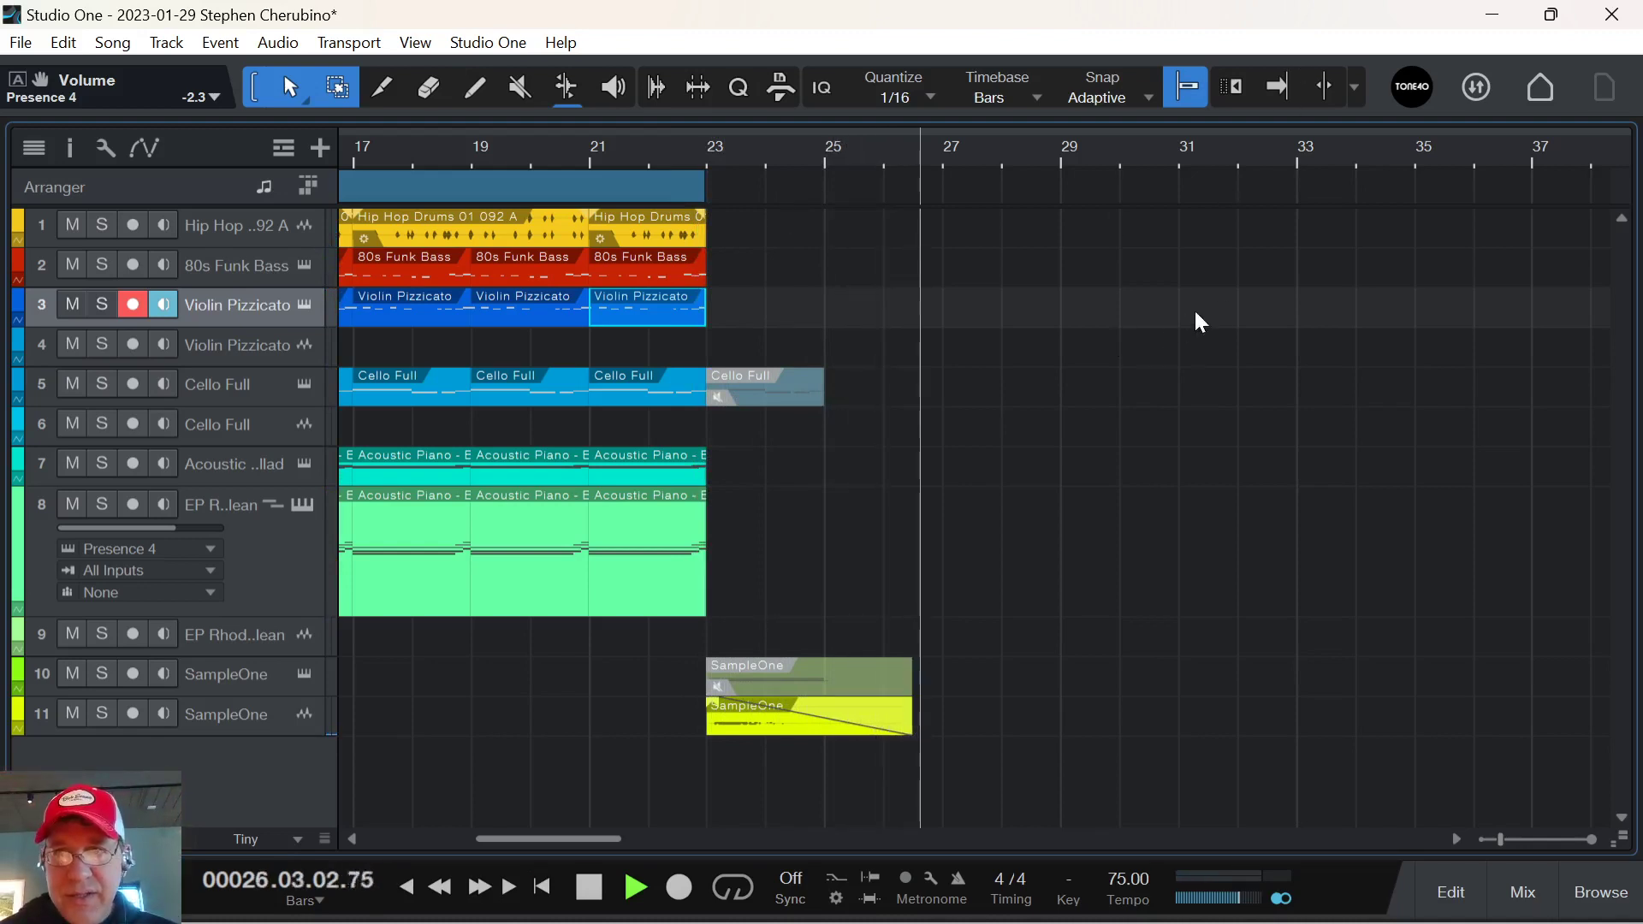
# Play the arrangement through past the end of the faded SampleOne audio and stop playback.
pyautogui.press('space')
pyautogui.moveTo(820, 907)
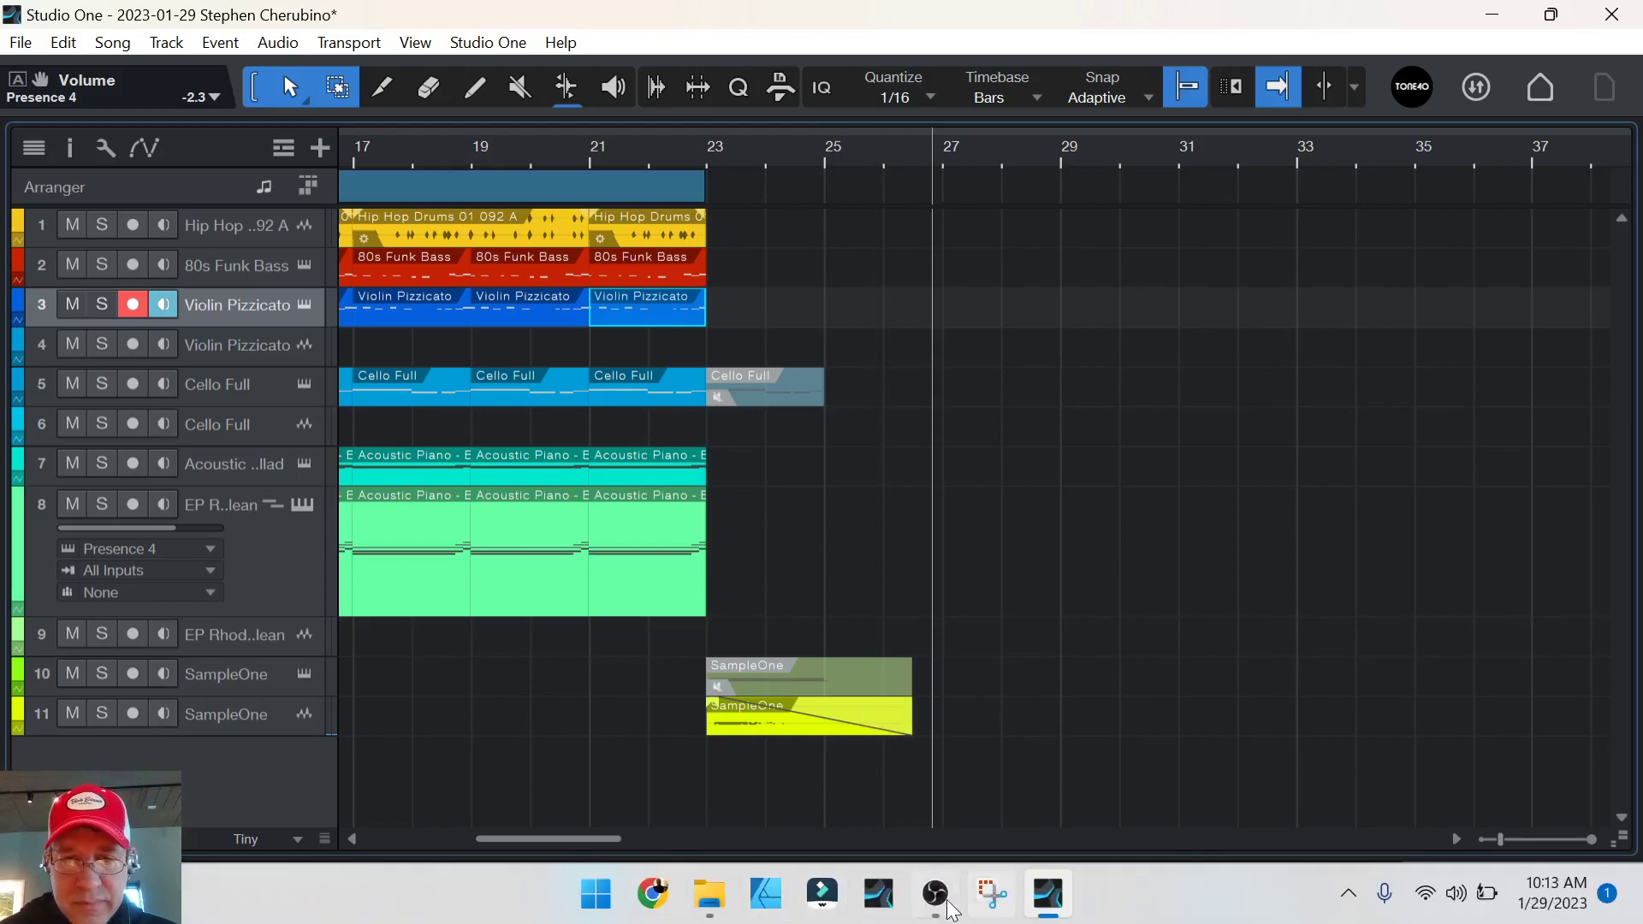